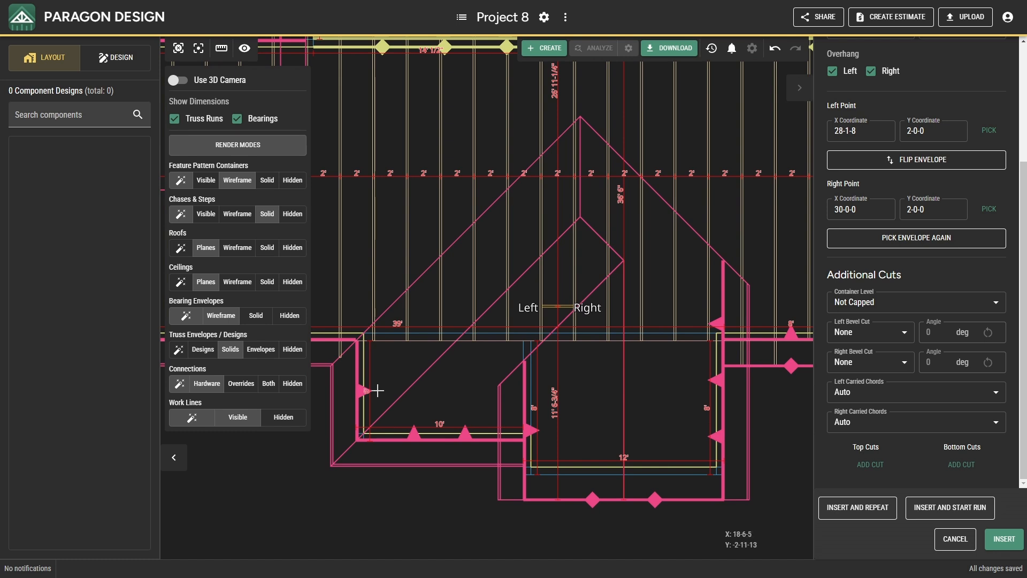
- Add two top cuts to the truss envelope, using the left and right slope planes of the front gable roof
{"action": "left_click", "coordinate": [362, 390]}
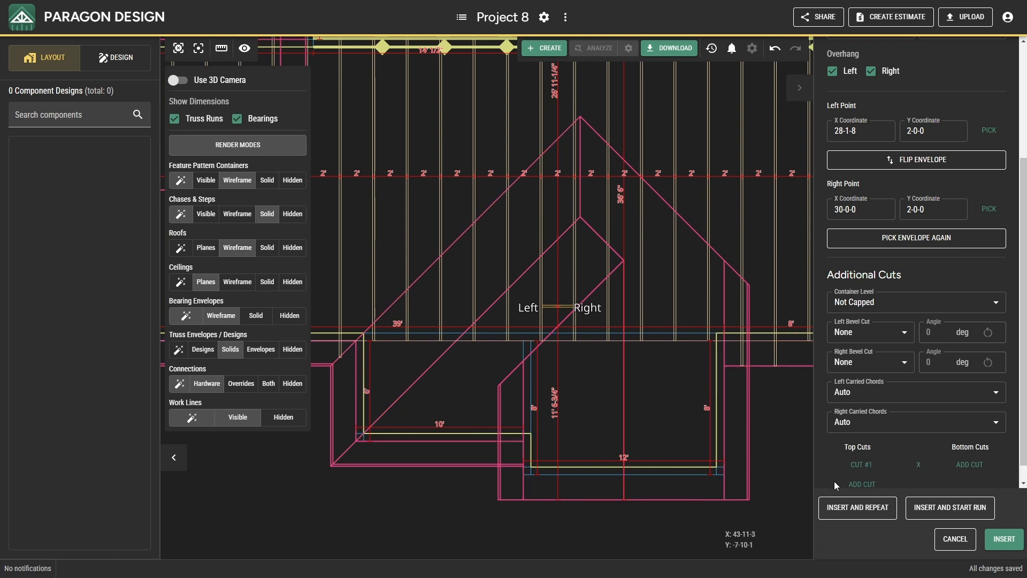
{"action": "middle_click_drag", "start_coordinate": [741, 440], "coordinate": [661, 425]}
{"action": "left_click", "coordinate": [640, 421]}
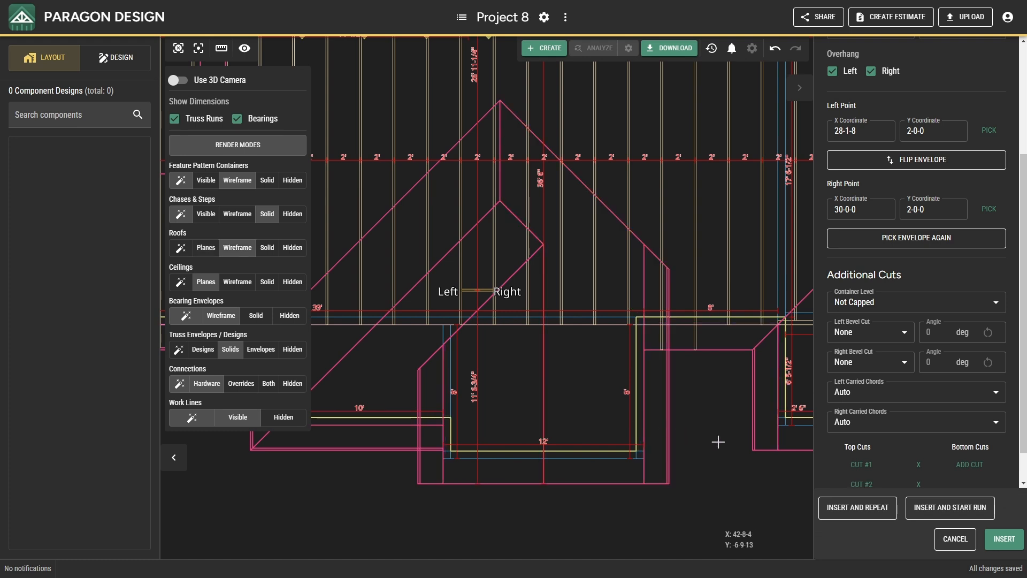
- Add a bottom cut to the gable's truss envelope, using the front plane of the main roof
{"action": "left_click", "coordinate": [956, 466]}
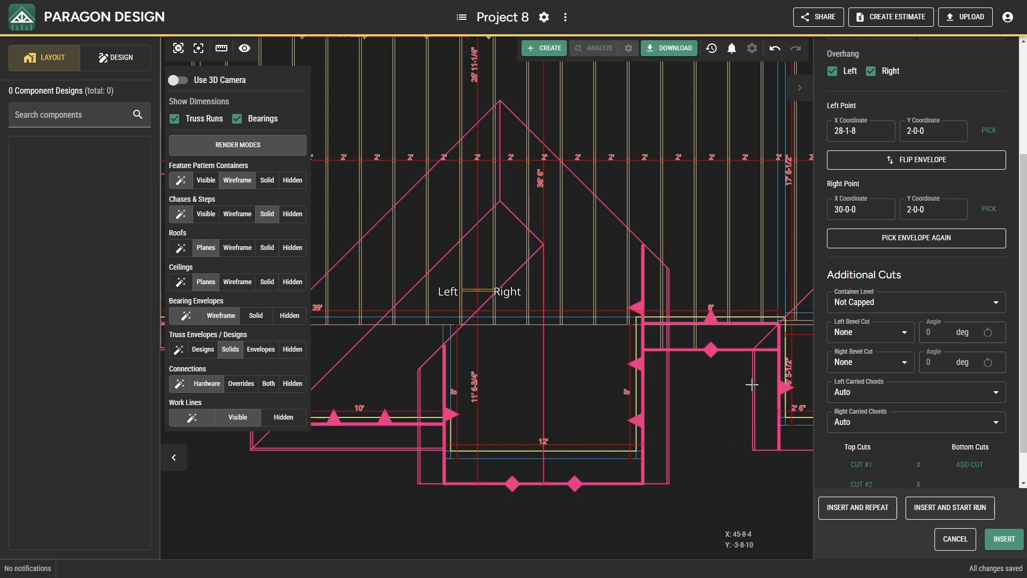
{"action": "scroll", "coordinate": [628, 405], "scroll_direction": "down", "scroll_amount": 1}
{"action": "middle_click_drag", "start_coordinate": [628, 406], "coordinate": [741, 460]}
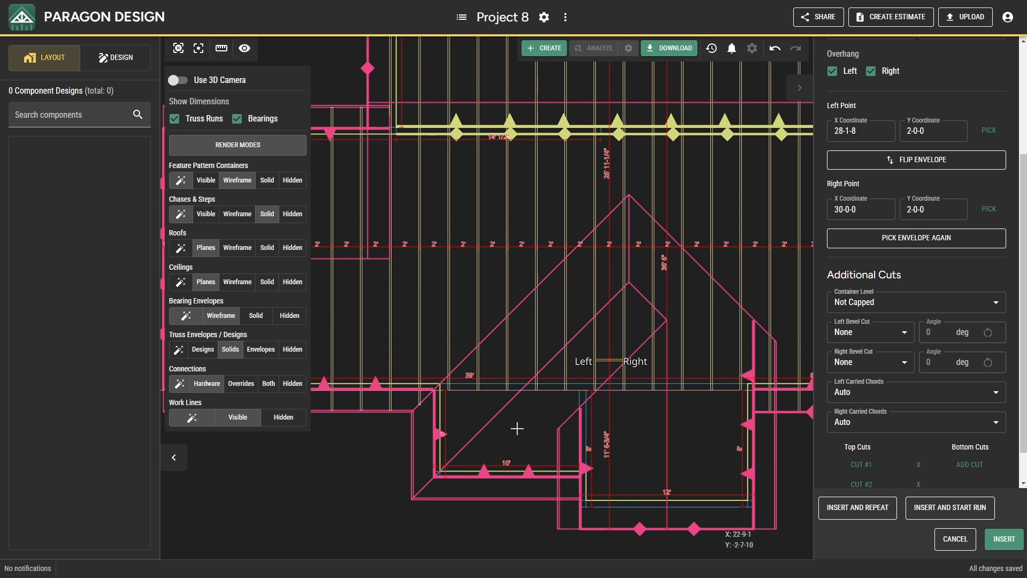
{"action": "left_click", "coordinate": [374, 385]}
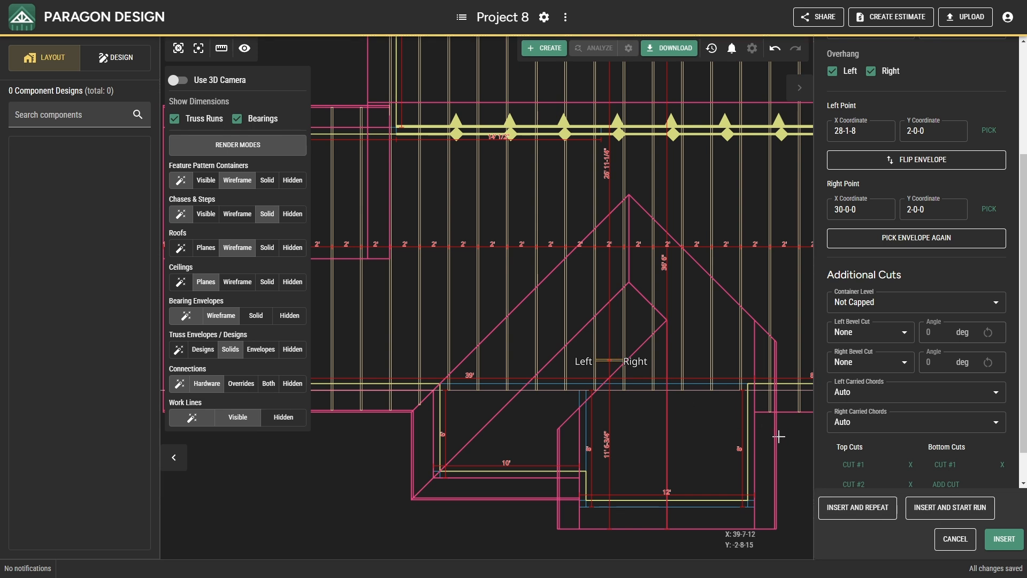
- Insert the gable's truss envelope and recalculate it so it spans between the cutting roof planes
{"action": "left_click", "coordinate": [993, 539]}
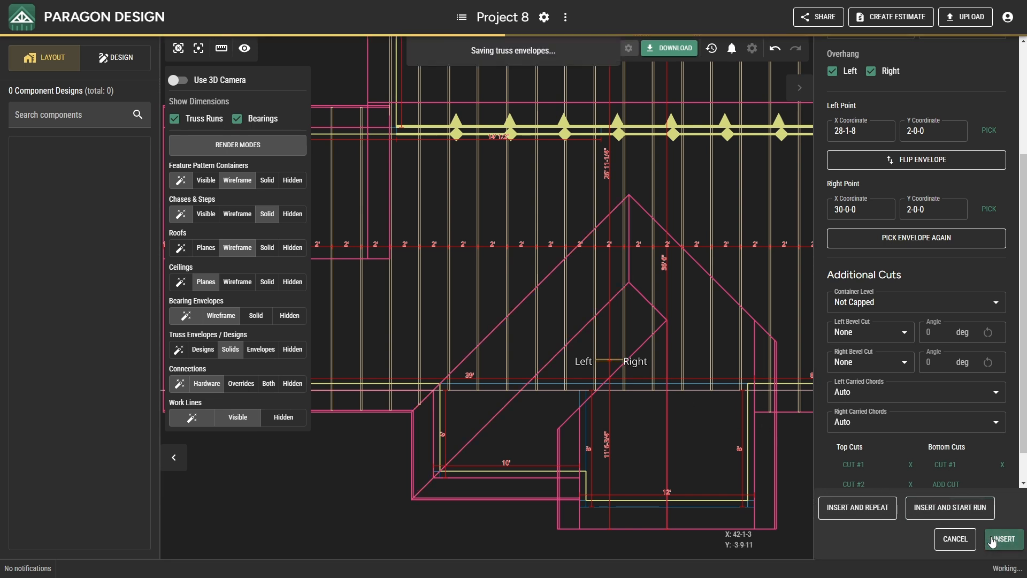
{"action": "right_click", "coordinate": [618, 361]}
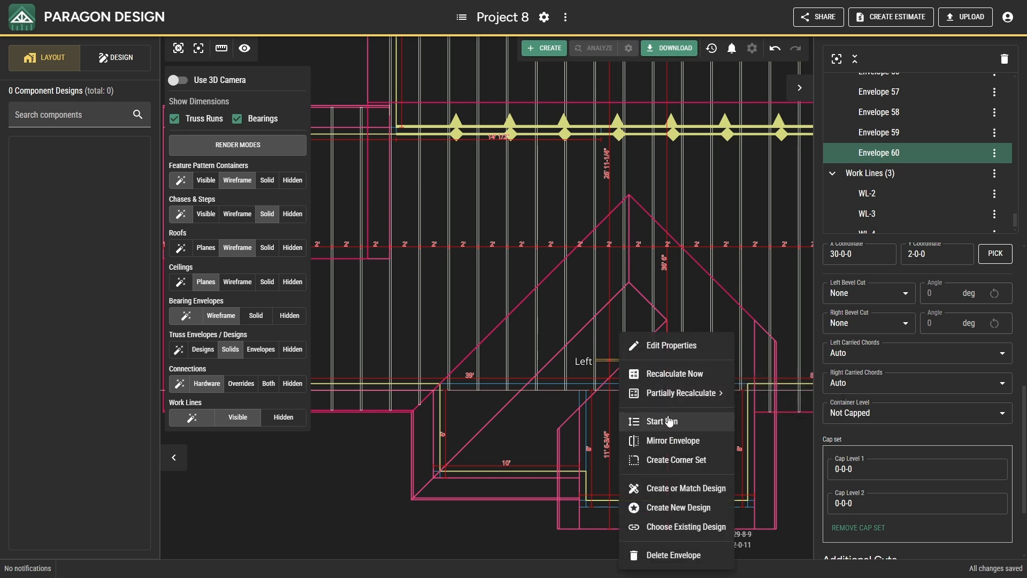
{"action": "left_click", "coordinate": [668, 375]}
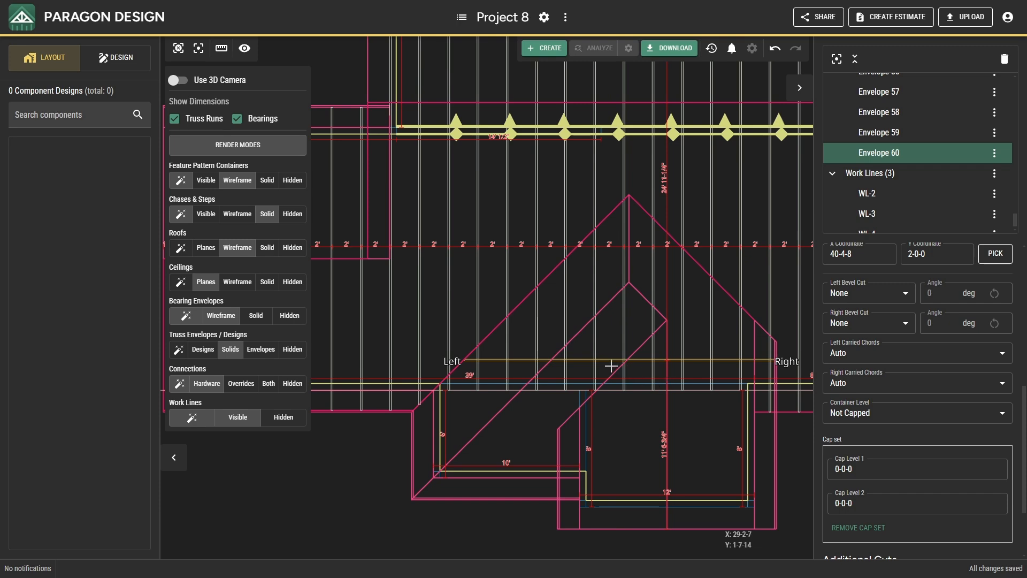
{"action": "left_click", "coordinate": [178, 80]}
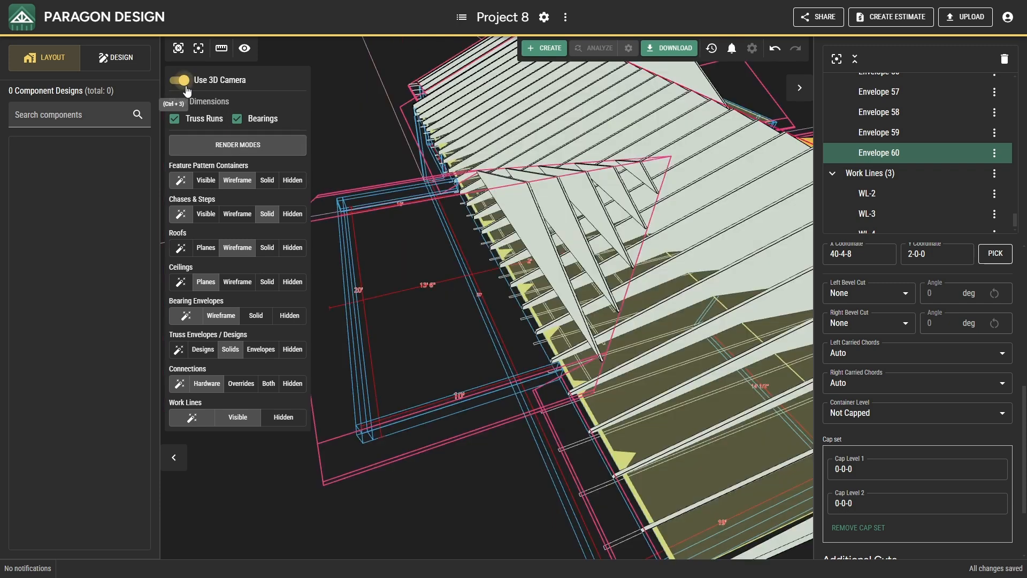
{"action": "left_click_drag", "start_coordinate": [397, 220], "coordinate": [437, 298]}
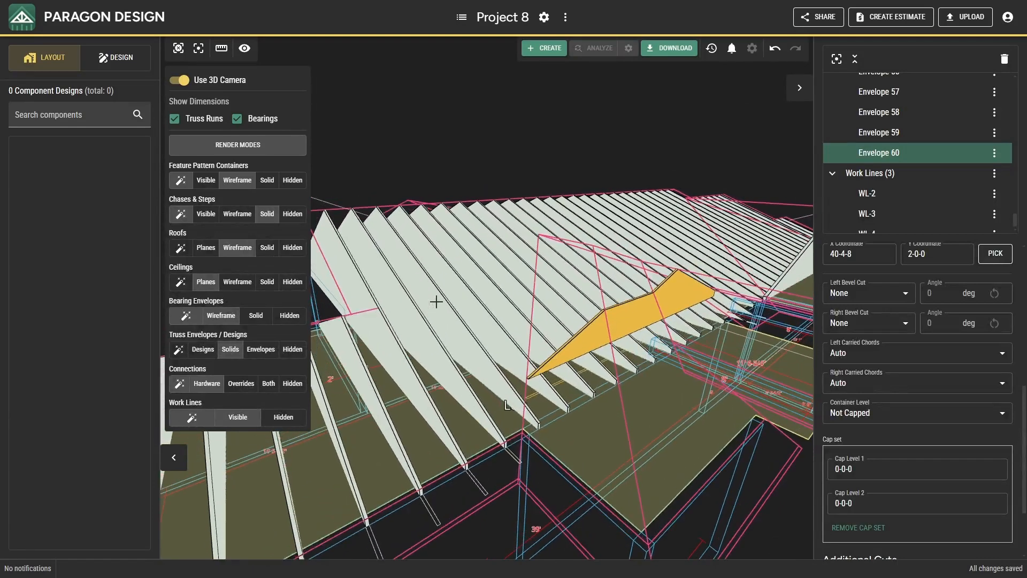
{"action": "left_click", "coordinate": [182, 80]}
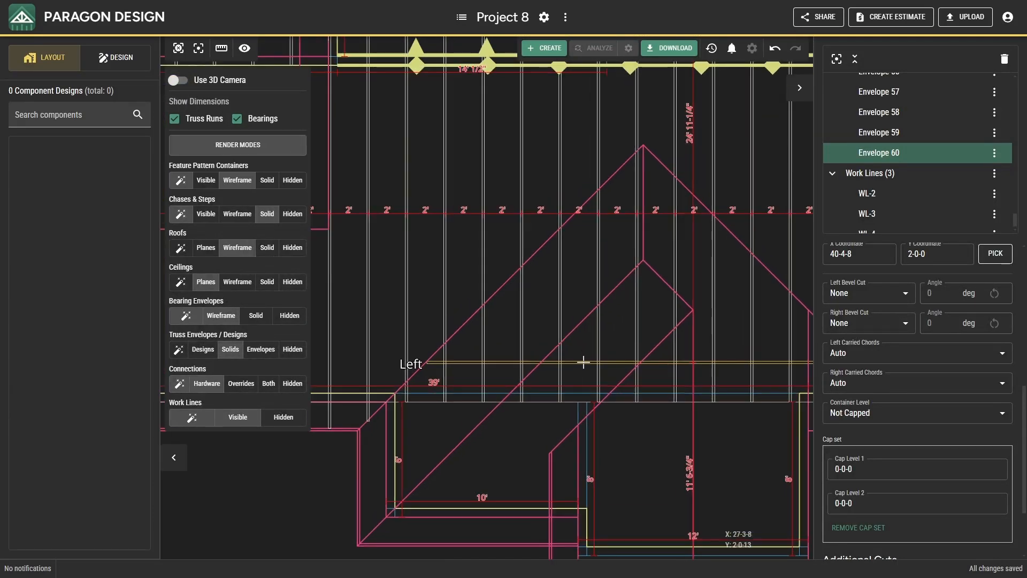
- Start an envelope run from the recalculated gable truss with 2-0-0 spacing, ending just below the gable's peak
{"action": "right_click", "coordinate": [584, 363]}
{"action": "left_click", "coordinate": [620, 422]}
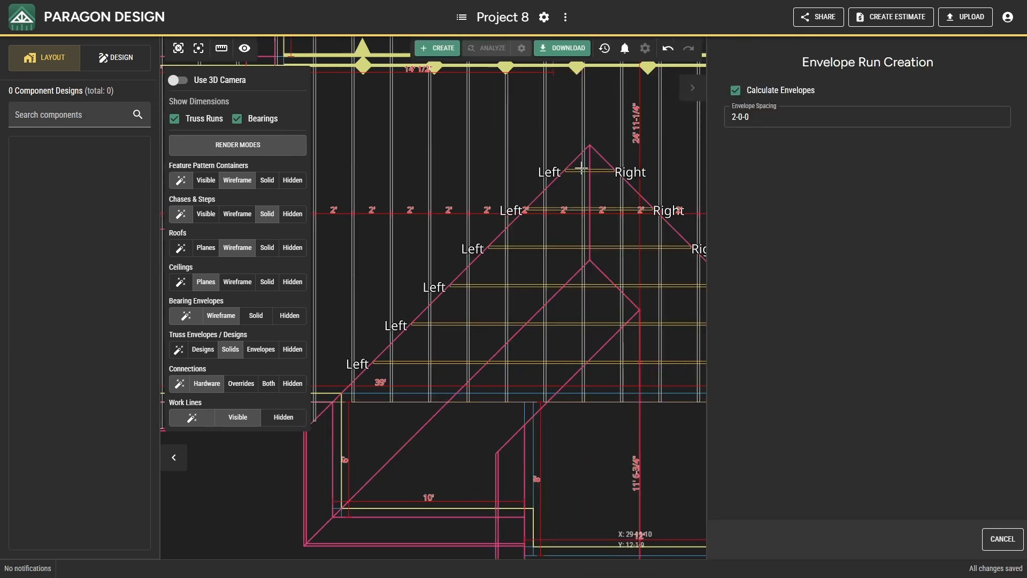
{"action": "left_click", "coordinate": [581, 168]}
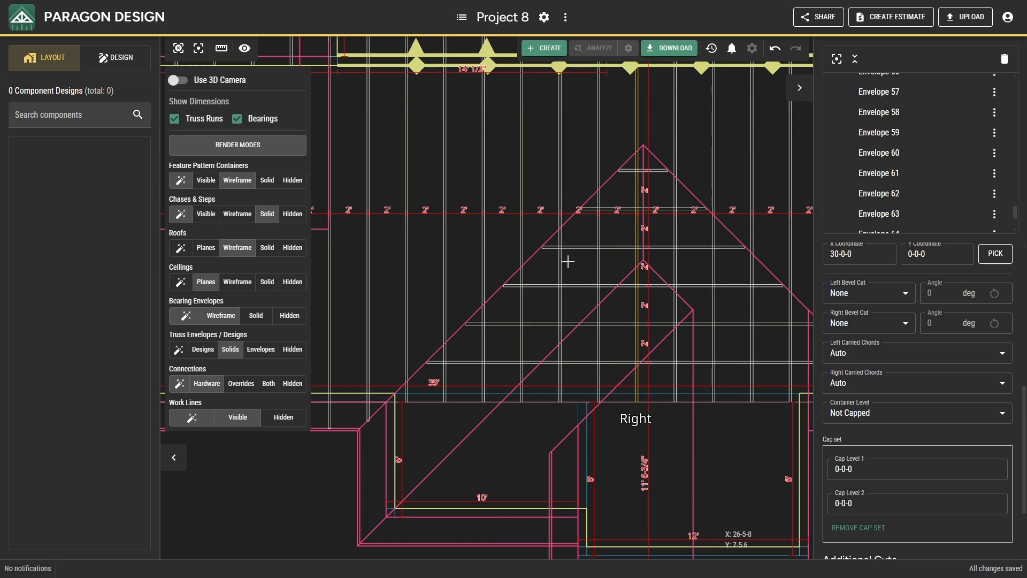
- Examine the new run of gable trusses over the main roof in 3D, then return to the full plan view
{"action": "scroll", "coordinate": [504, 298], "scroll_direction": "down", "scroll_amount": 3}
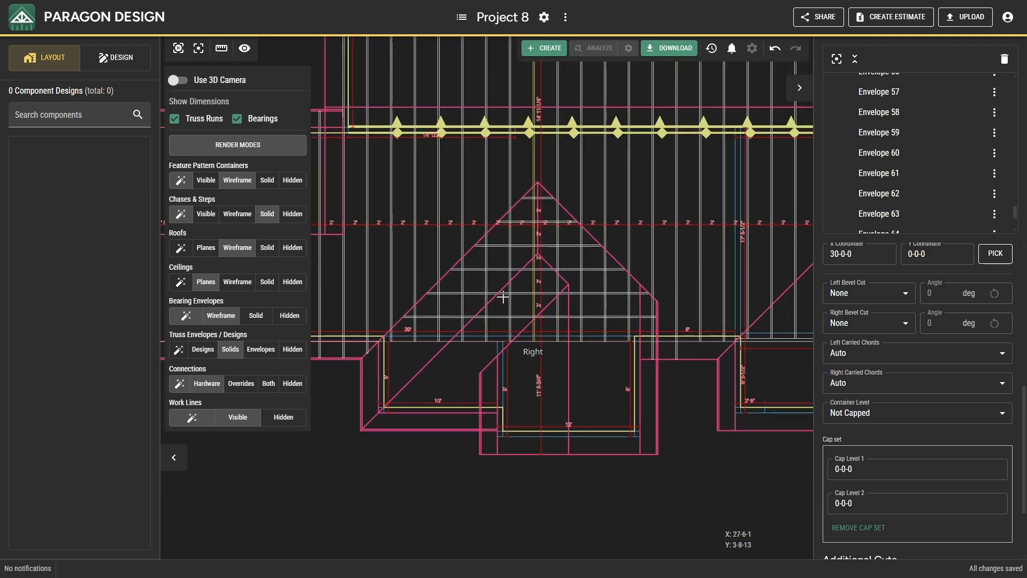
{"action": "scroll", "coordinate": [505, 298], "scroll_direction": "down", "scroll_amount": 2}
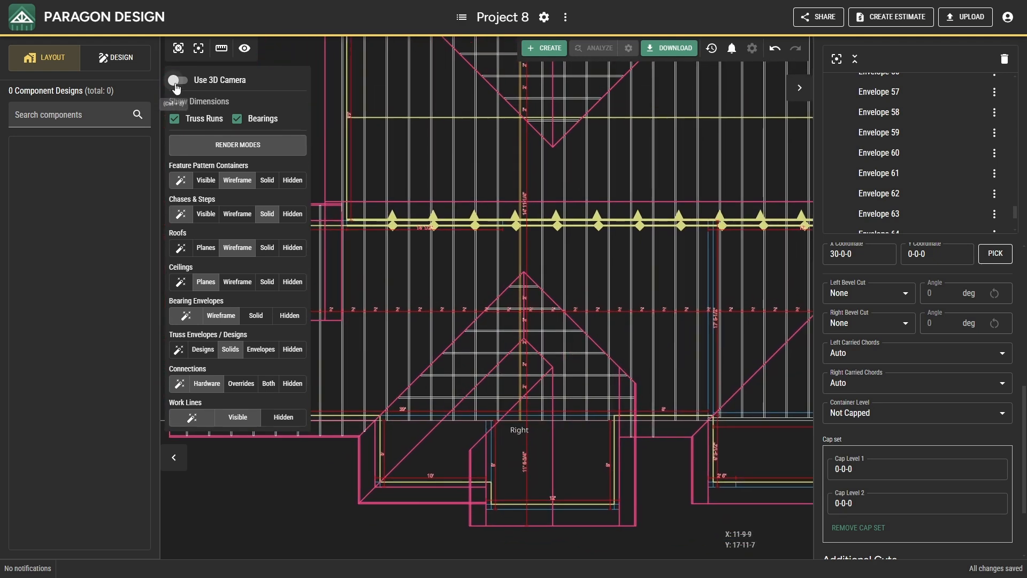
{"action": "left_click", "coordinate": [178, 79]}
{"action": "scroll", "coordinate": [489, 303], "scroll_direction": "down", "scroll_amount": 5}
{"action": "middle_click_drag", "start_coordinate": [492, 305], "coordinate": [458, 352]}
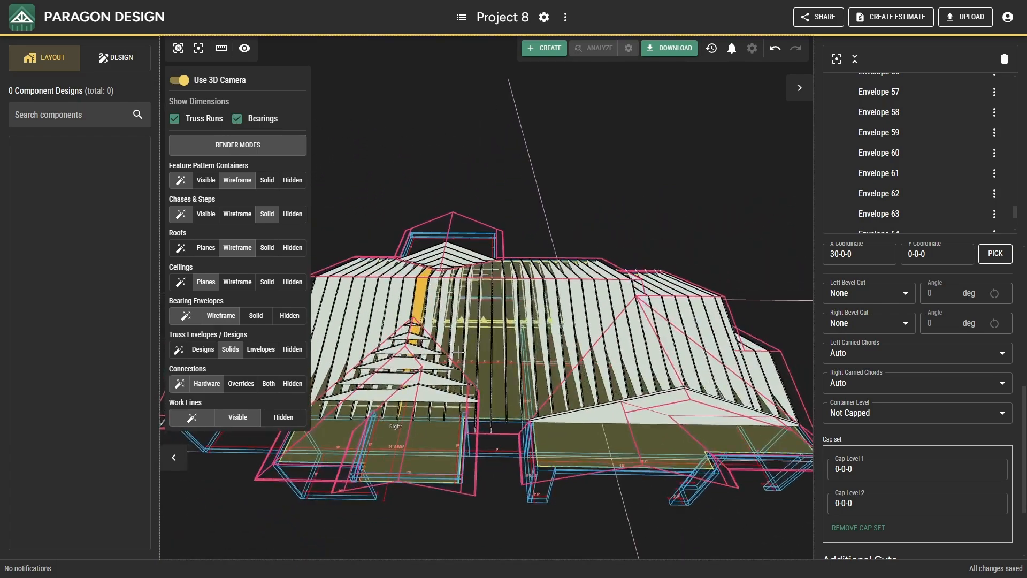
{"action": "scroll", "coordinate": [484, 379], "scroll_direction": "up", "scroll_amount": 4}
{"action": "middle_click_drag", "start_coordinate": [529, 381], "coordinate": [411, 272]}
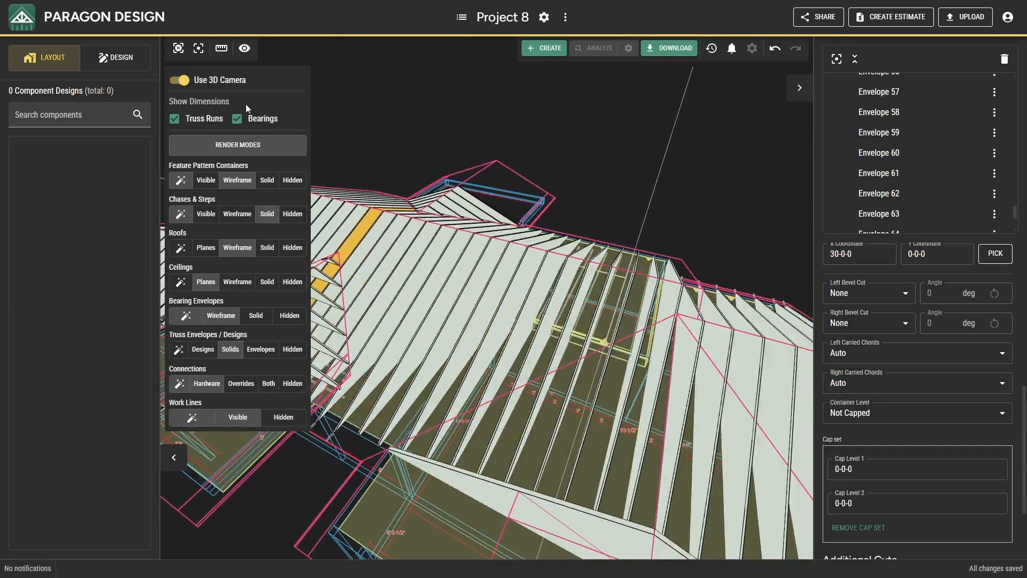
{"action": "left_click", "coordinate": [182, 82]}
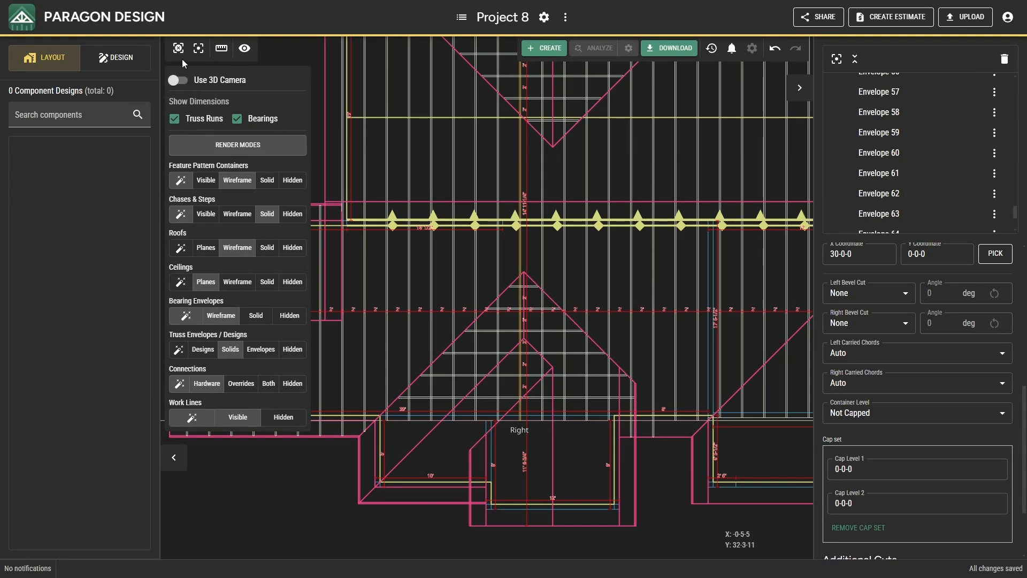
{"action": "left_click", "coordinate": [182, 59]}
{"action": "left_click", "coordinate": [181, 56]}
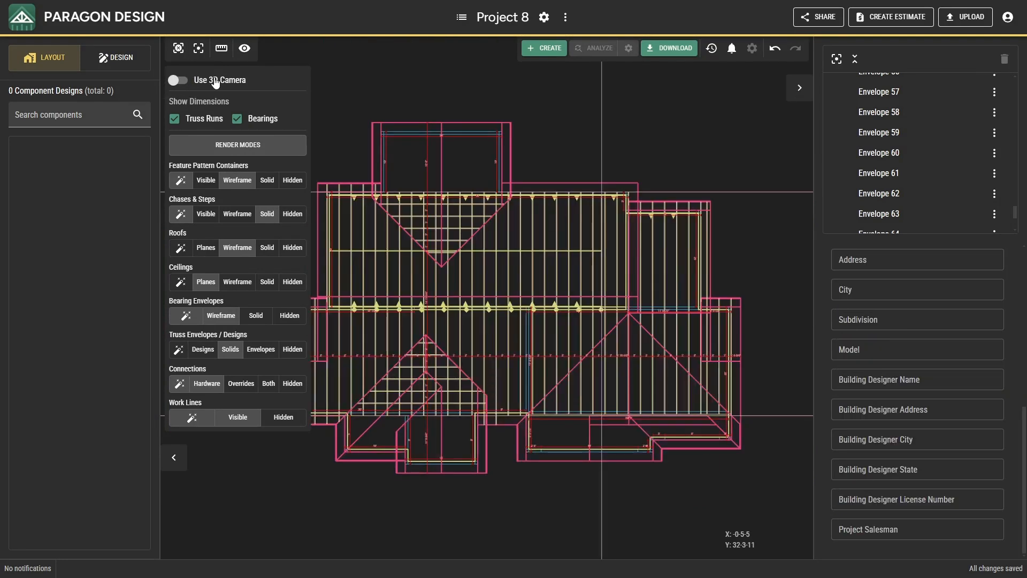
- Place a roof truss envelope from 52-1-8 to 54-0-0 at Y 2-0-0 over the right front roof, with its base locked to the front wall line
{"action": "right_click", "coordinate": [633, 391]}
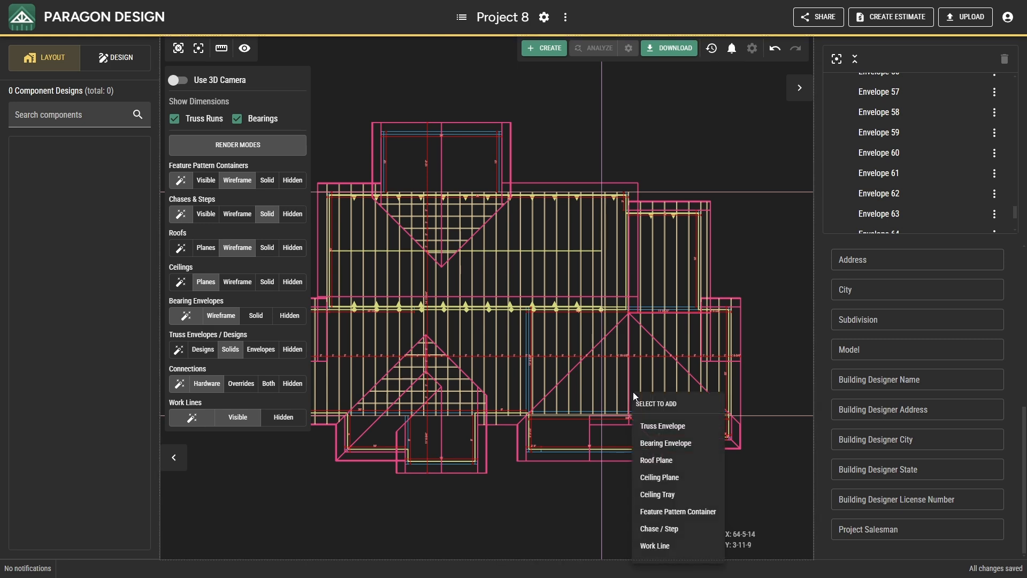
{"action": "left_click", "coordinate": [655, 426]}
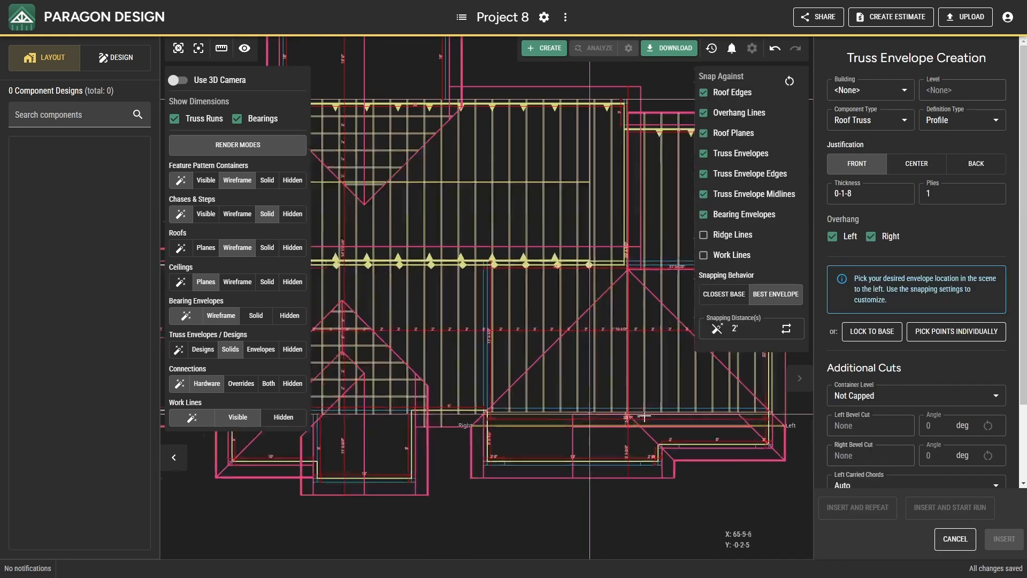
{"action": "left_click", "coordinate": [877, 333]}
{"action": "scroll", "coordinate": [535, 415], "scroll_direction": "up", "scroll_amount": 2}
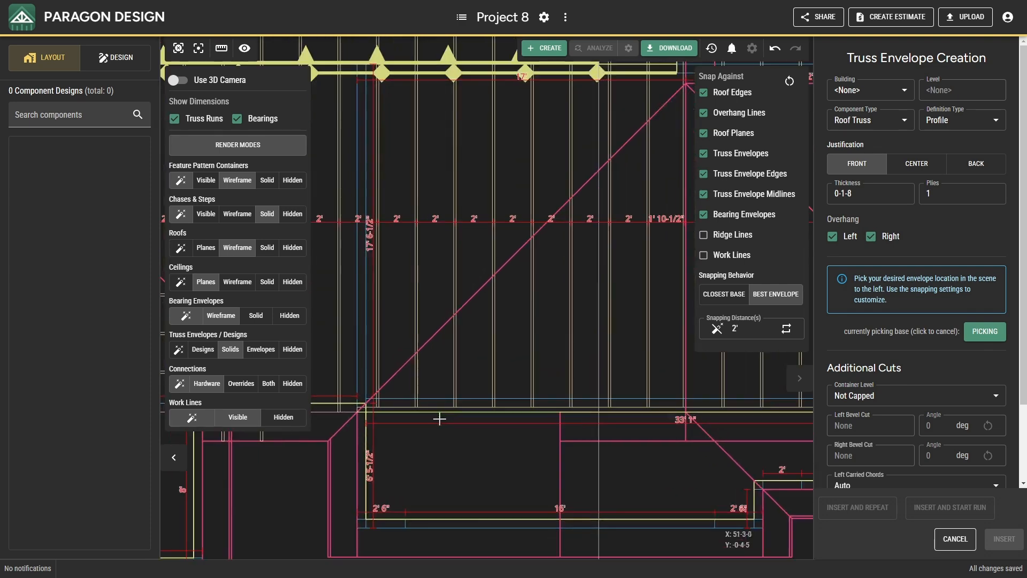
{"action": "left_click", "coordinate": [448, 417]}
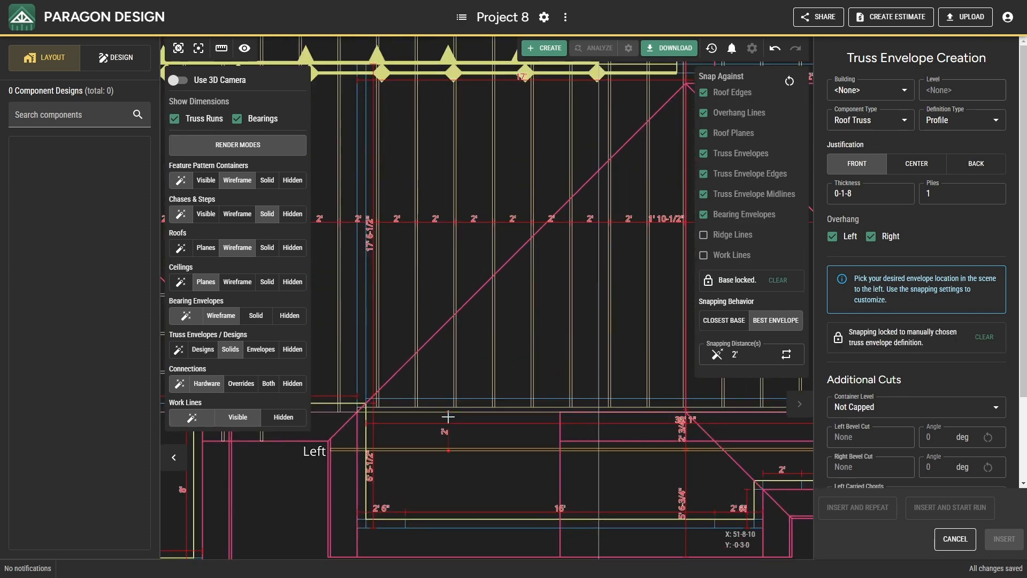
{"action": "left_click", "coordinate": [485, 330]}
- Add two top cuts to the new envelope, using the left and right slope planes of the right front roof
{"action": "scroll", "coordinate": [901, 402], "scroll_direction": "down", "scroll_amount": 1}
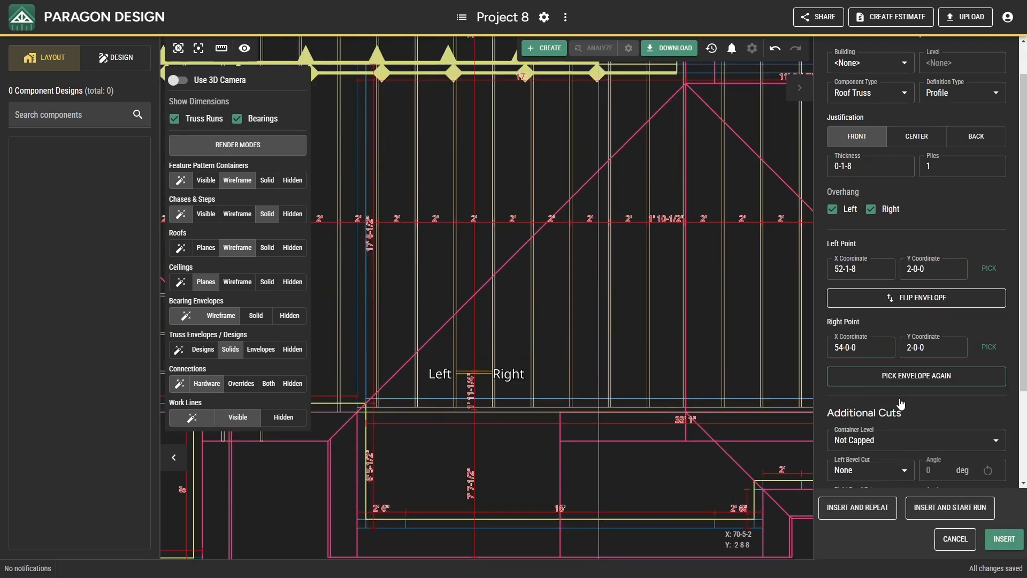
{"action": "scroll", "coordinate": [902, 402], "scroll_direction": "down", "scroll_amount": 3}
{"action": "left_click", "coordinate": [870, 465]}
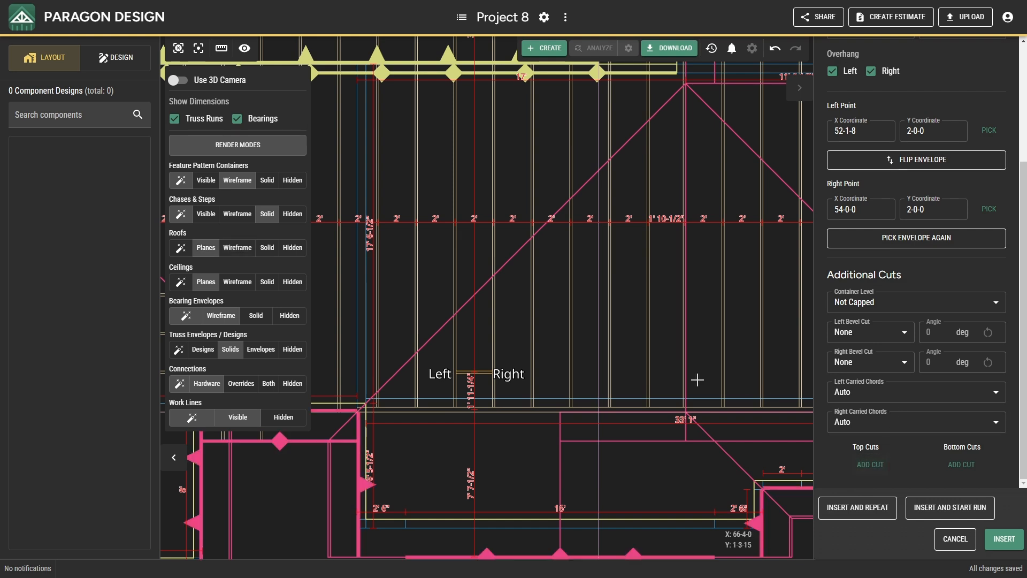
{"action": "left_click", "coordinate": [374, 488]}
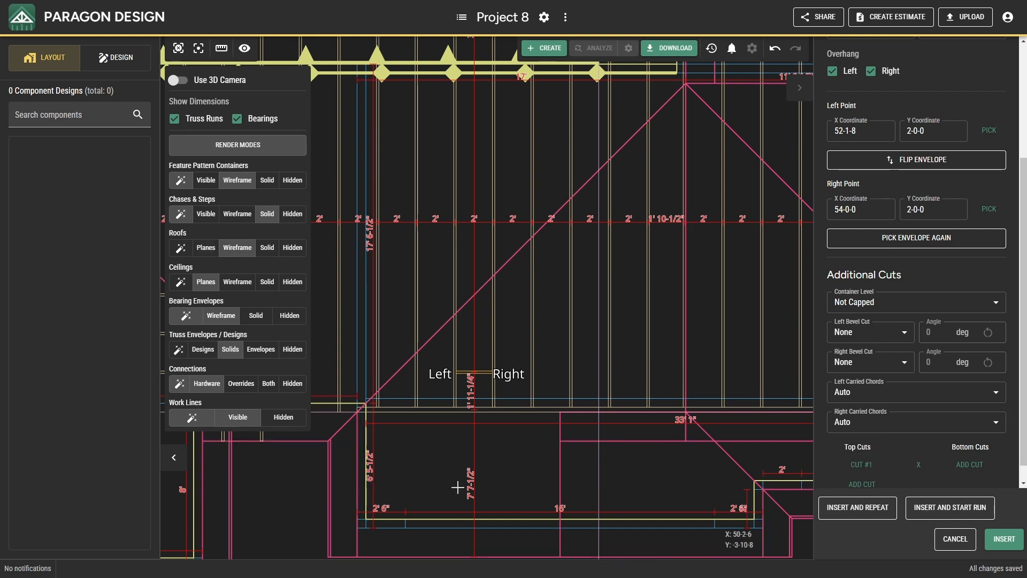
{"action": "left_click", "coordinate": [862, 484]}
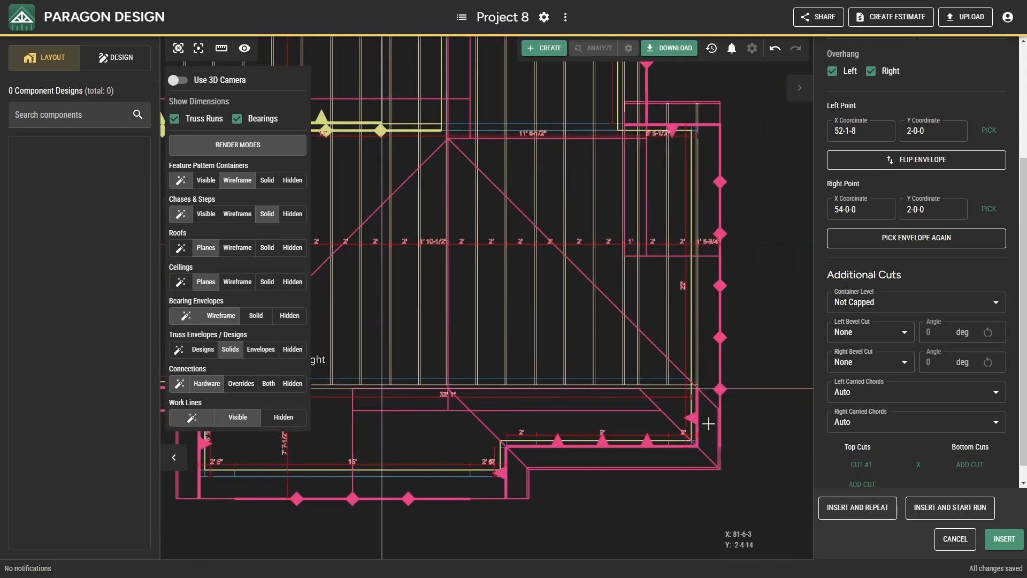
{"action": "left_click", "coordinate": [707, 423]}
- Add a bottom cut to the right front roof's envelope, using the main roof's front plane
{"action": "scroll", "coordinate": [904, 457], "scroll_direction": "down", "scroll_amount": 1}
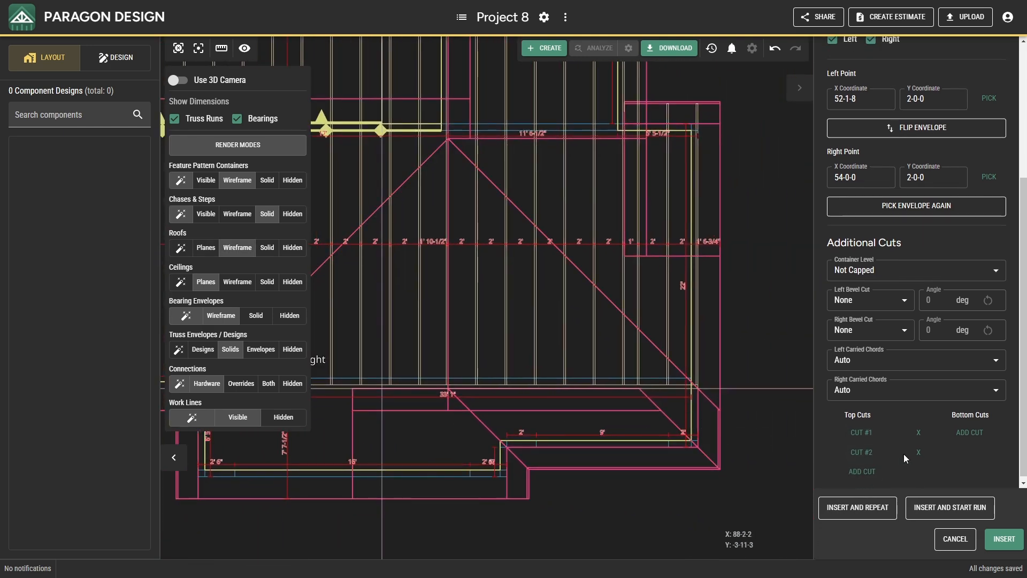
{"action": "left_click", "coordinate": [970, 425]}
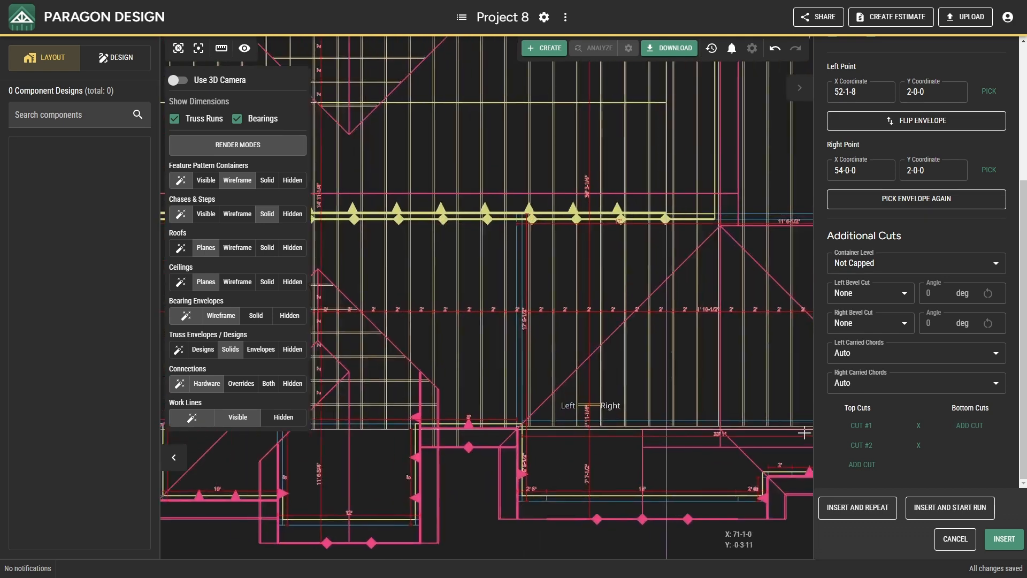
{"action": "scroll", "coordinate": [454, 422], "scroll_direction": "down", "scroll_amount": 1}
{"action": "middle_click_drag", "start_coordinate": [454, 422], "coordinate": [672, 434]}
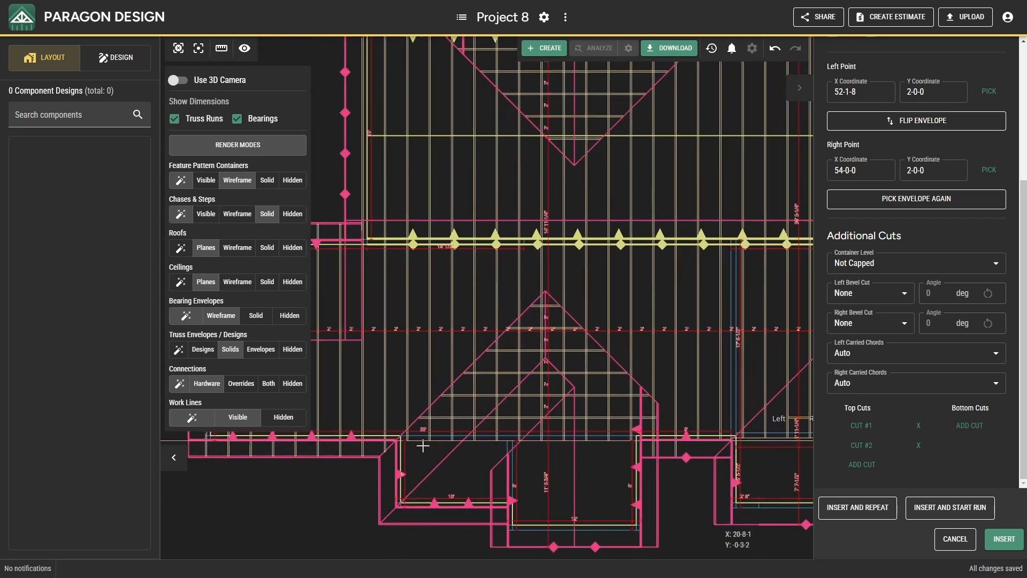
{"action": "left_click", "coordinate": [348, 437]}
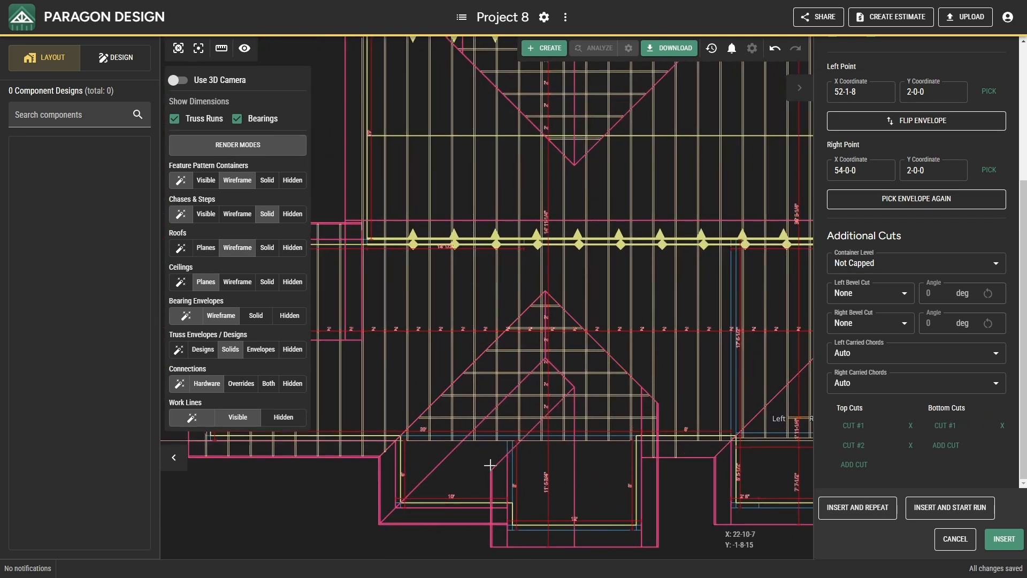
- Insert the right front roof's truss envelope and recalculate it to fit between its cutting planes
{"action": "scroll", "coordinate": [345, 393], "scroll_direction": "up", "scroll_amount": 6}
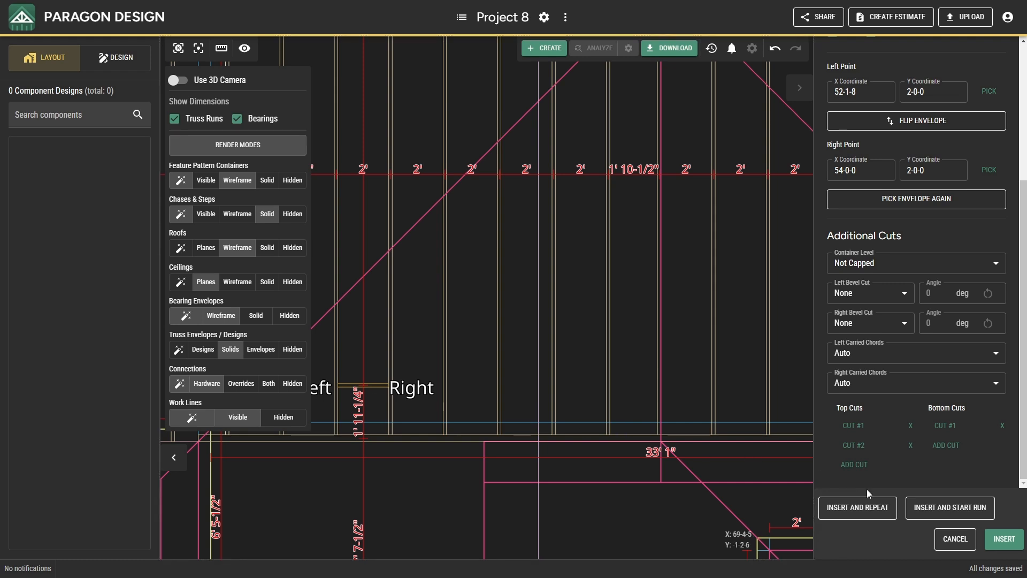
{"action": "left_click", "coordinate": [1005, 539]}
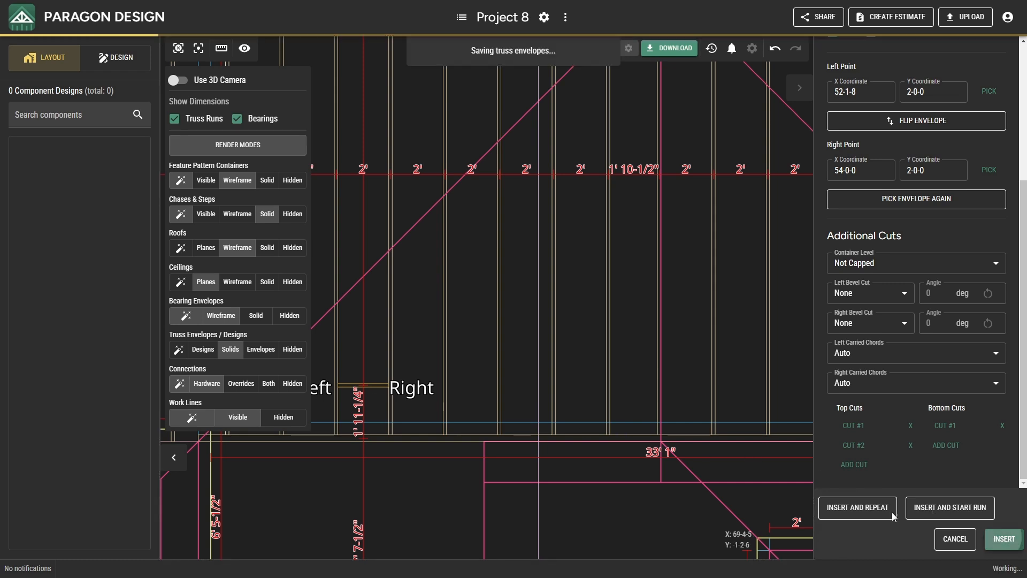
{"action": "right_click", "coordinate": [372, 386]}
{"action": "left_click", "coordinate": [390, 393]}
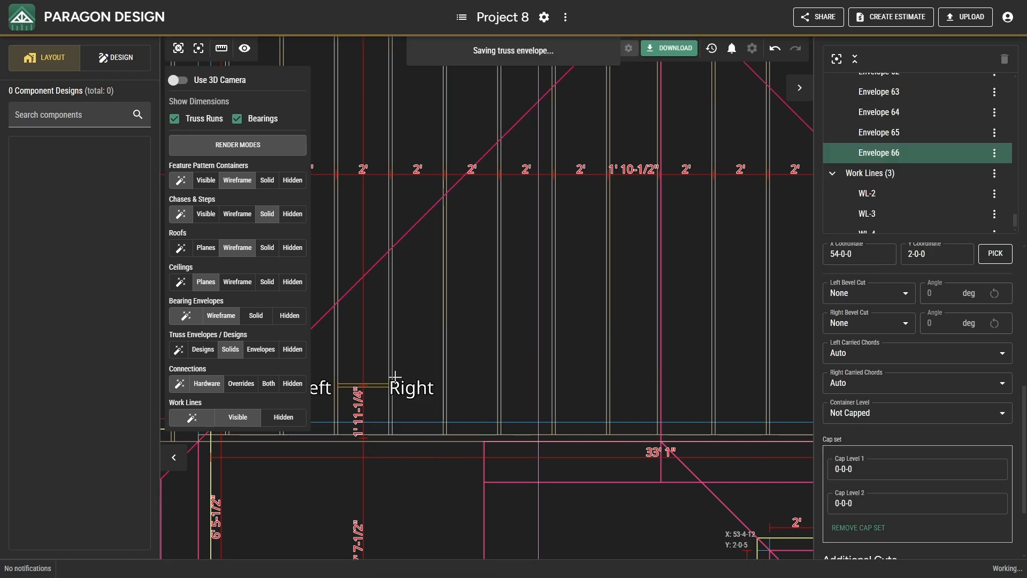
{"action": "scroll", "coordinate": [477, 410], "scroll_direction": "down", "scroll_amount": 2}
{"action": "middle_click_drag", "start_coordinate": [476, 410], "coordinate": [389, 502]}
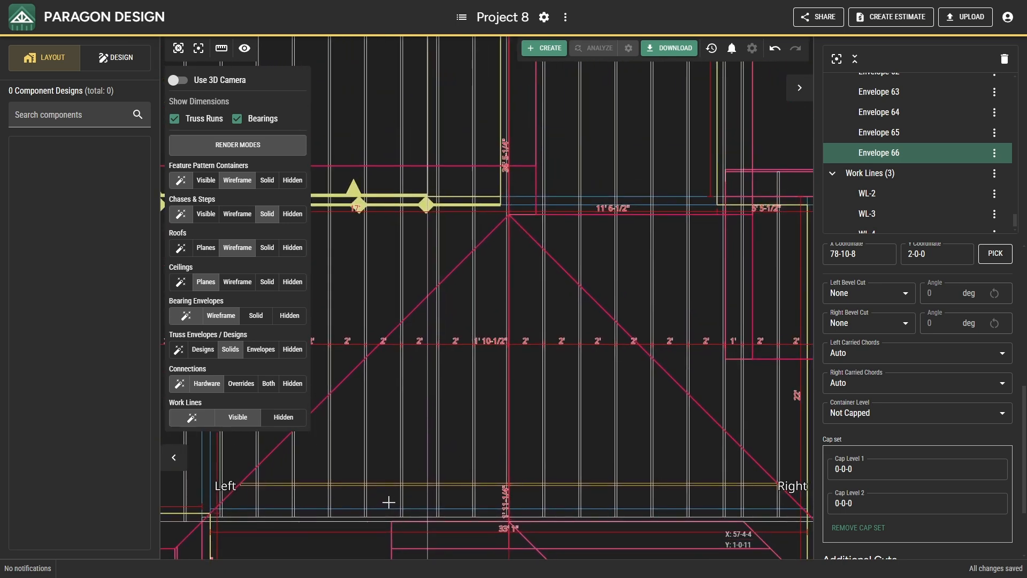
- Run copies of the right front roof's truss envelope up to its ridge peak at 2-0-0 spacing, calculating the envelopes
{"action": "right_click", "coordinate": [423, 487]}
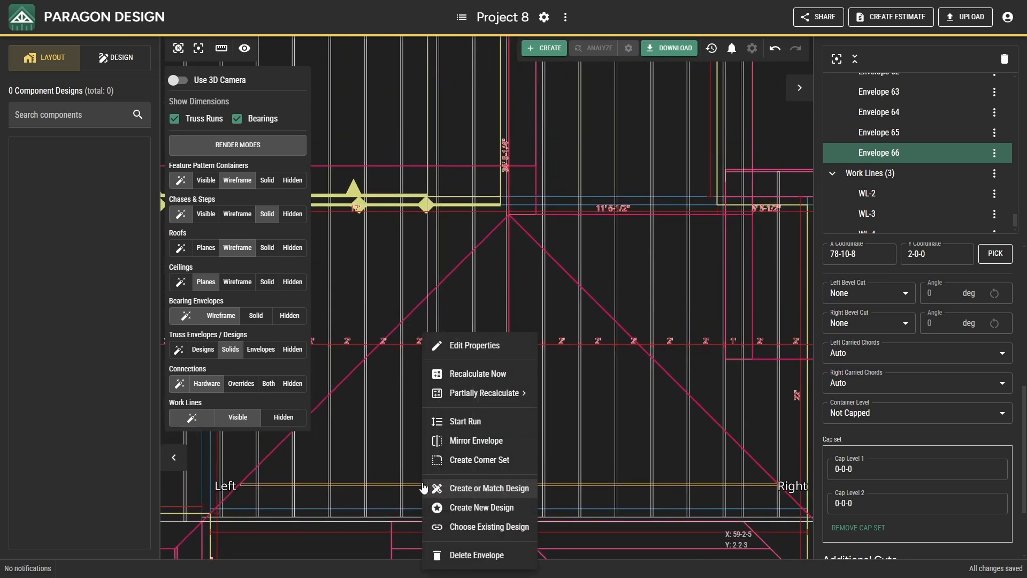
{"action": "left_click", "coordinate": [464, 422]}
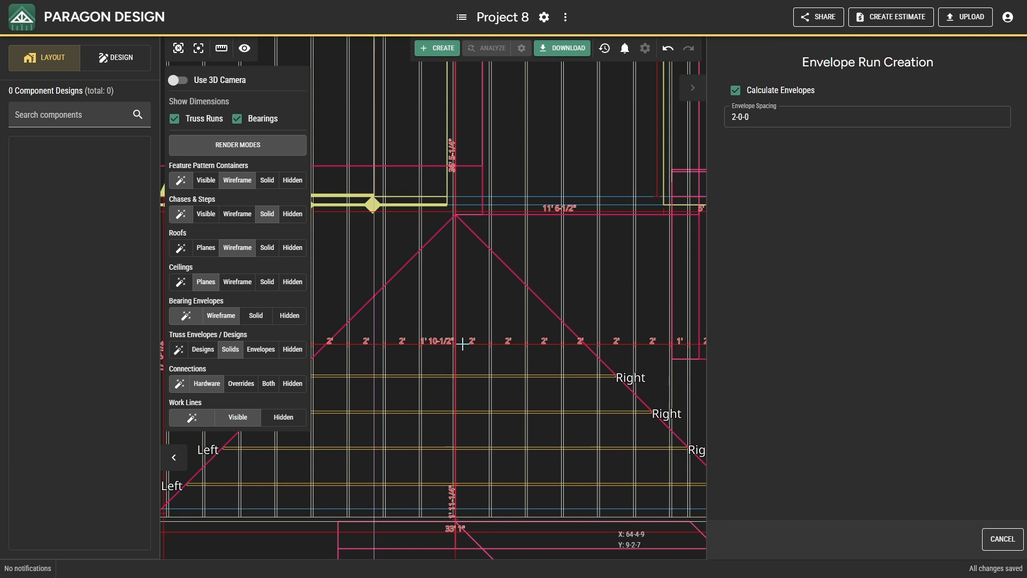
{"action": "left_click", "coordinate": [445, 225]}
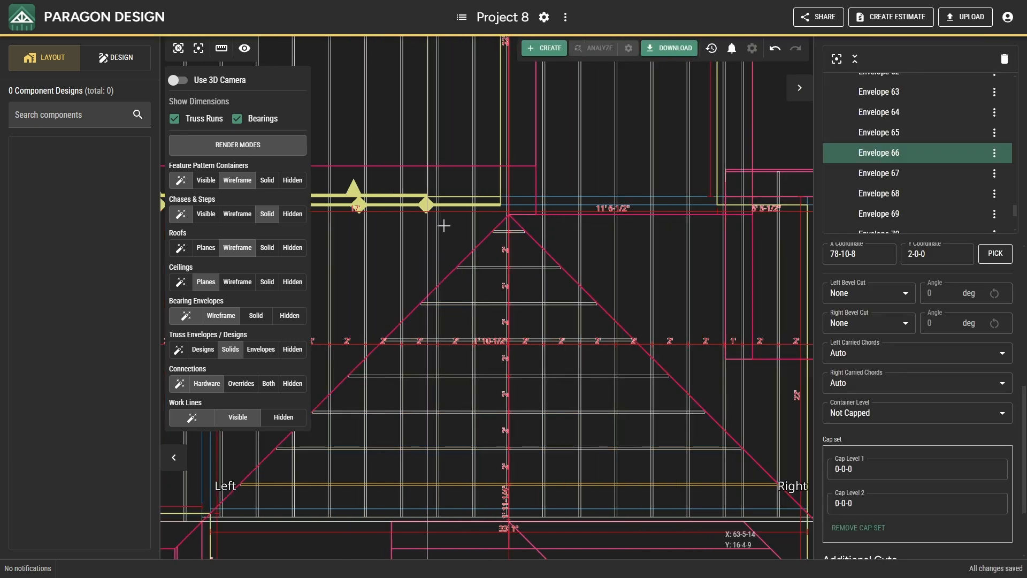
- Inspect the front gables' valley truss envelopes in 3D from several angles, and return to the plan view
{"action": "left_click", "coordinate": [178, 79]}
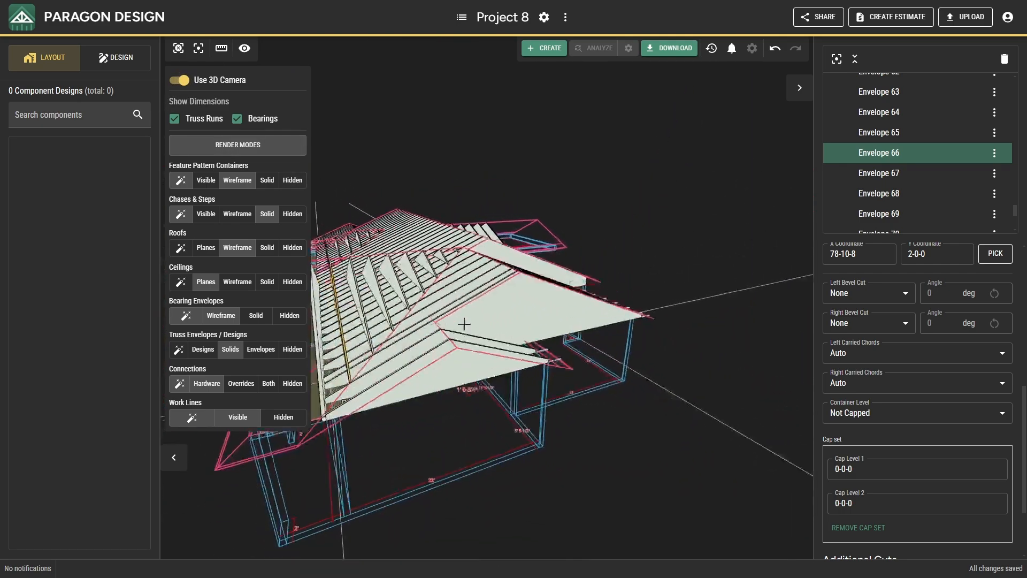
{"action": "middle_click_drag", "start_coordinate": [472, 315], "coordinate": [661, 404]}
{"action": "scroll", "coordinate": [661, 404], "scroll_direction": "up", "scroll_amount": 10}
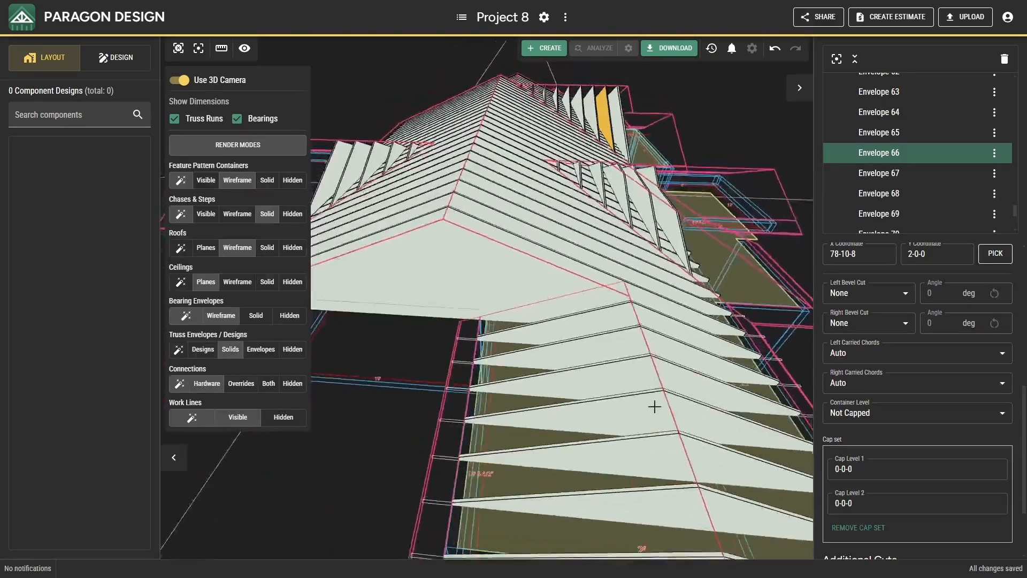
{"action": "middle_click_drag", "start_coordinate": [589, 412], "coordinate": [525, 409]}
{"action": "key", "text": "Escape"}
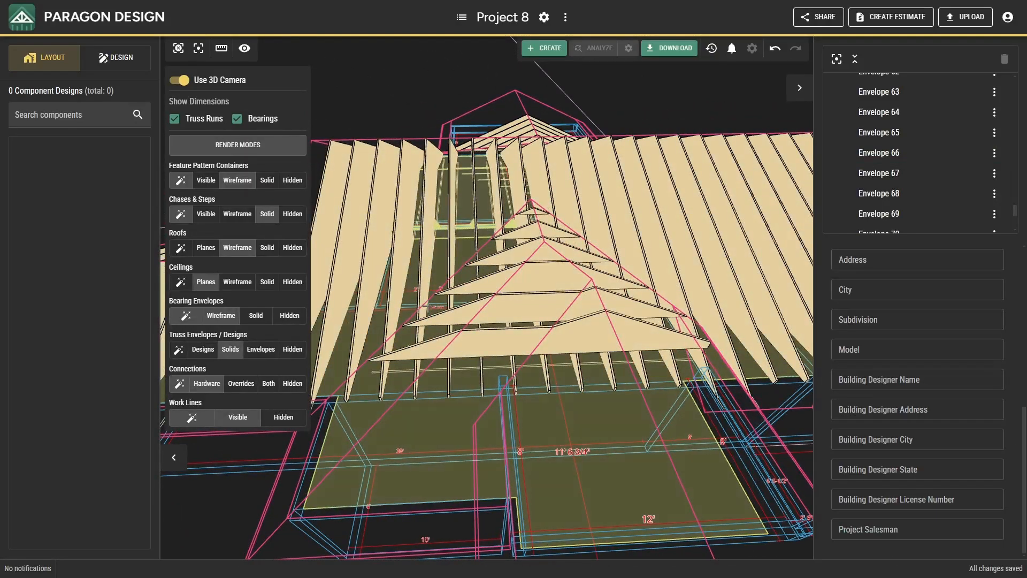
{"action": "scroll", "coordinate": [397, 413], "scroll_direction": "down", "scroll_amount": 5}
{"action": "left_click", "coordinate": [179, 77]}
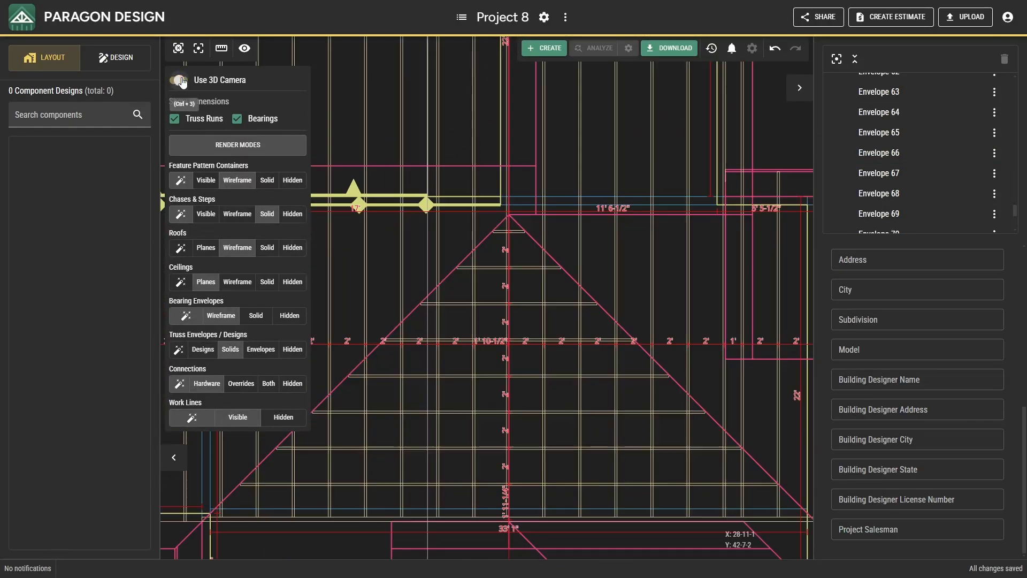
- Start a new roof truss envelope at the left front corner and lock its base to the front wall line
{"action": "scroll", "coordinate": [477, 473], "scroll_direction": "down", "scroll_amount": 4}
{"action": "scroll", "coordinate": [477, 474], "scroll_direction": "up", "scroll_amount": 5}
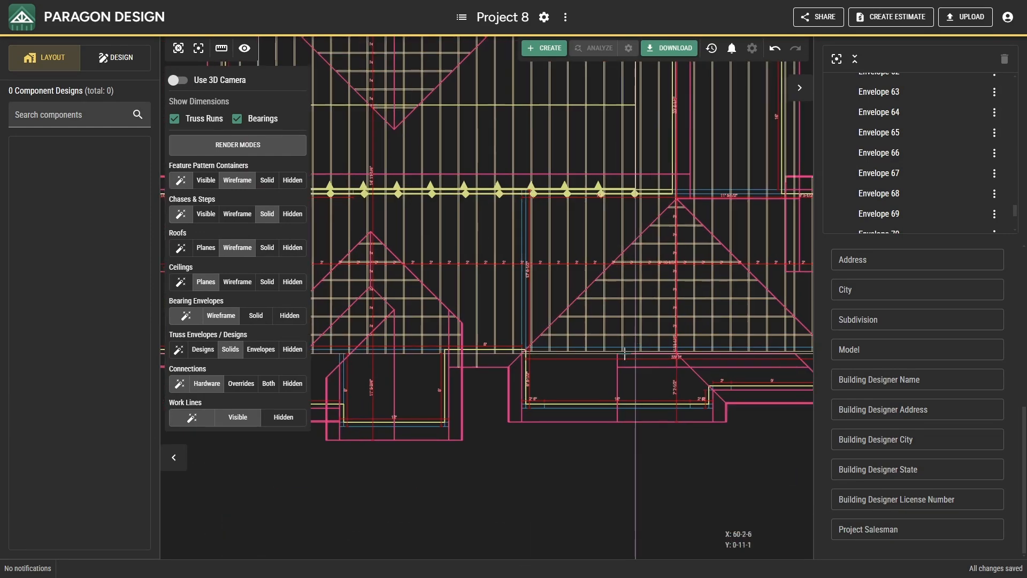
{"action": "scroll", "coordinate": [490, 385], "scroll_direction": "up", "scroll_amount": 5}
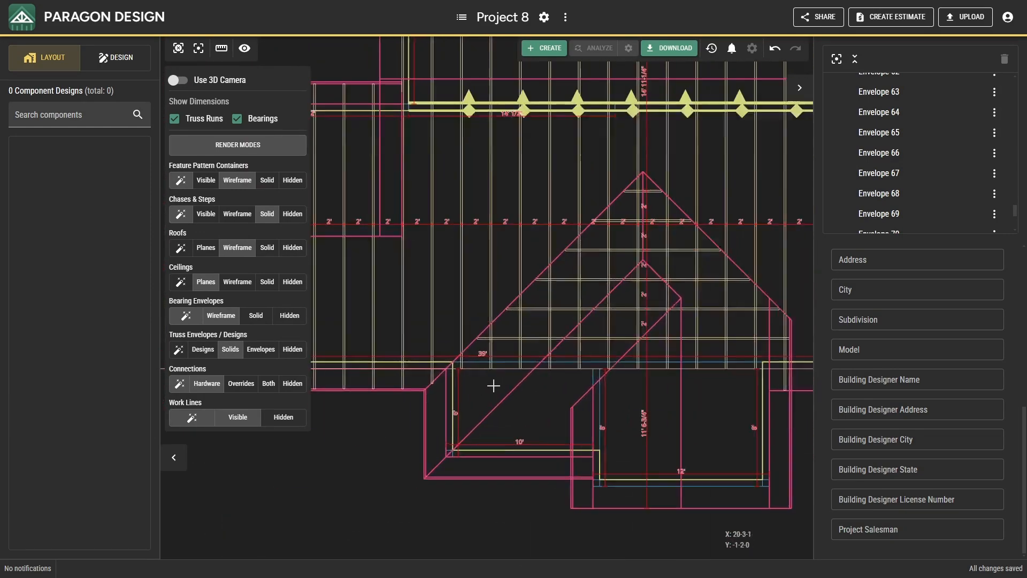
{"action": "right_click", "coordinate": [478, 365]}
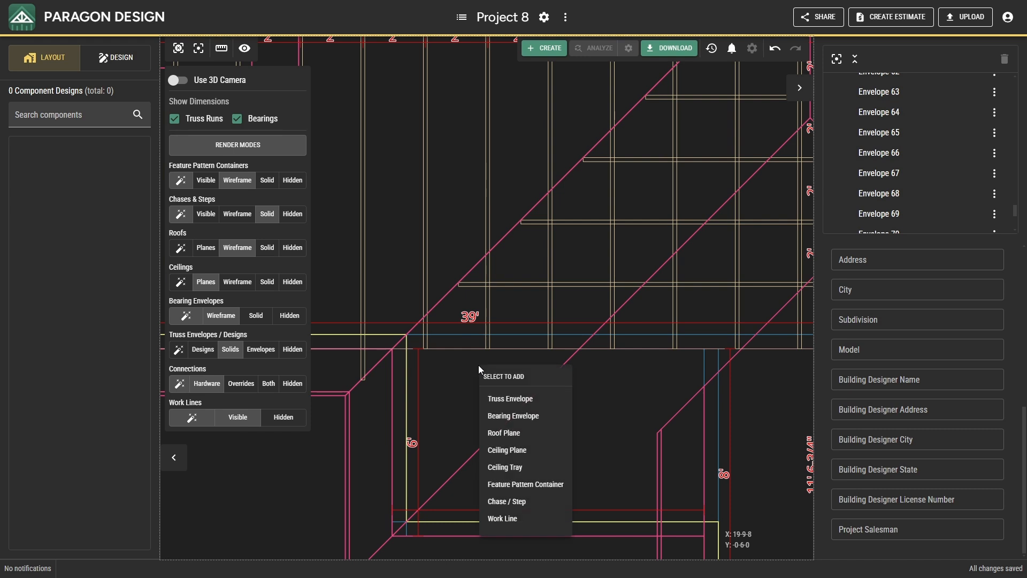
{"action": "left_click", "coordinate": [489, 396]}
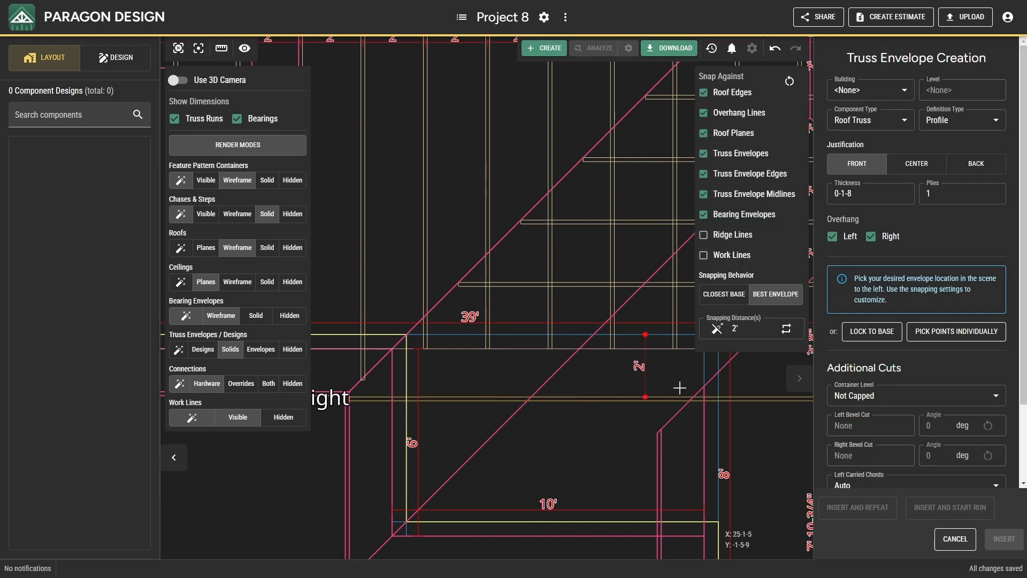
{"action": "left_click", "coordinate": [872, 331]}
{"action": "left_click", "coordinate": [587, 351]}
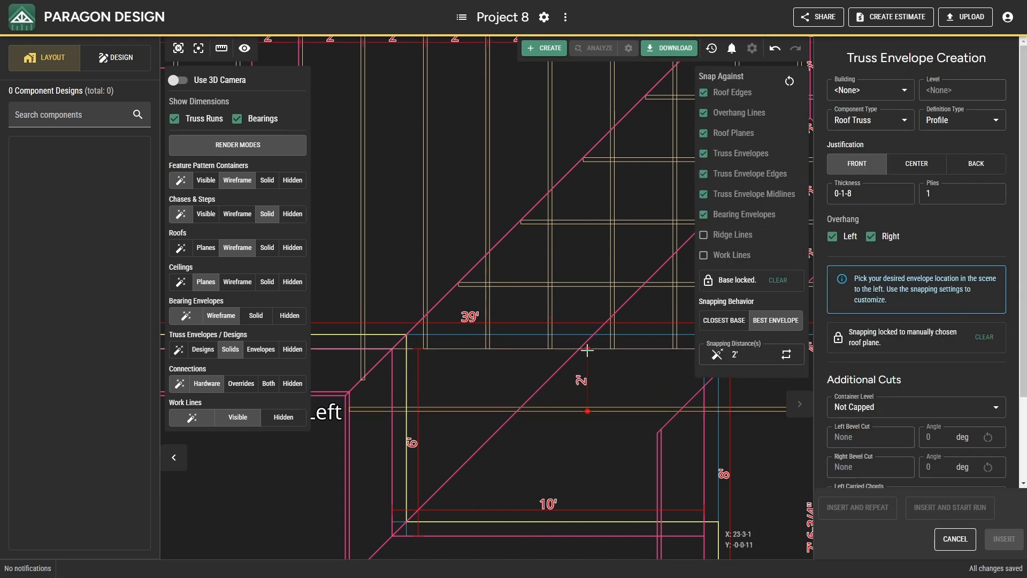
- Insert the envelope from 16-1-8 to 40-0-0 at Y 0-0-0, with a 0' snapping distance and Back justification
{"action": "left_click", "coordinate": [762, 351]}
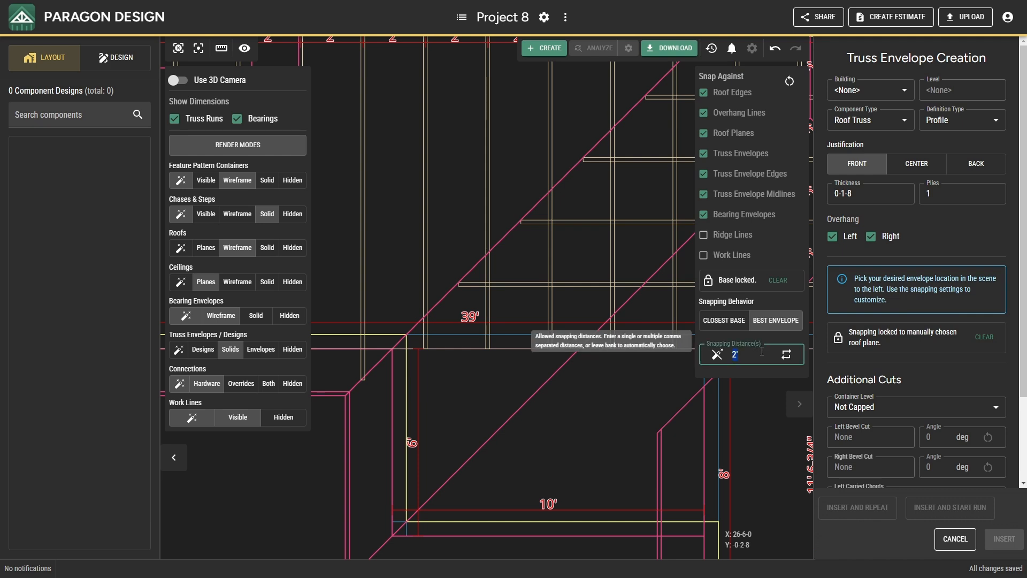
{"action": "key", "text": "Return"}
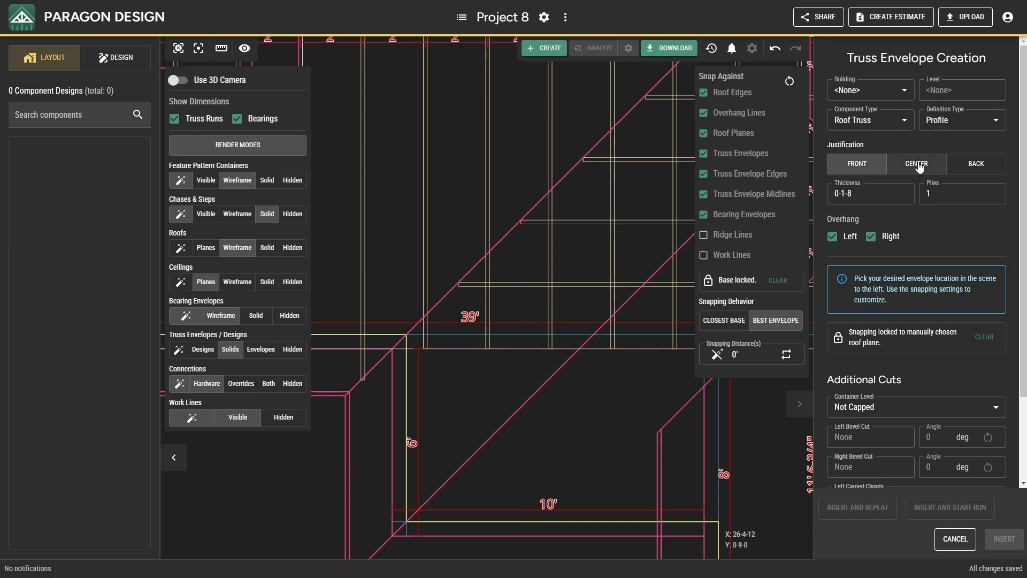
{"action": "left_click", "coordinate": [958, 170]}
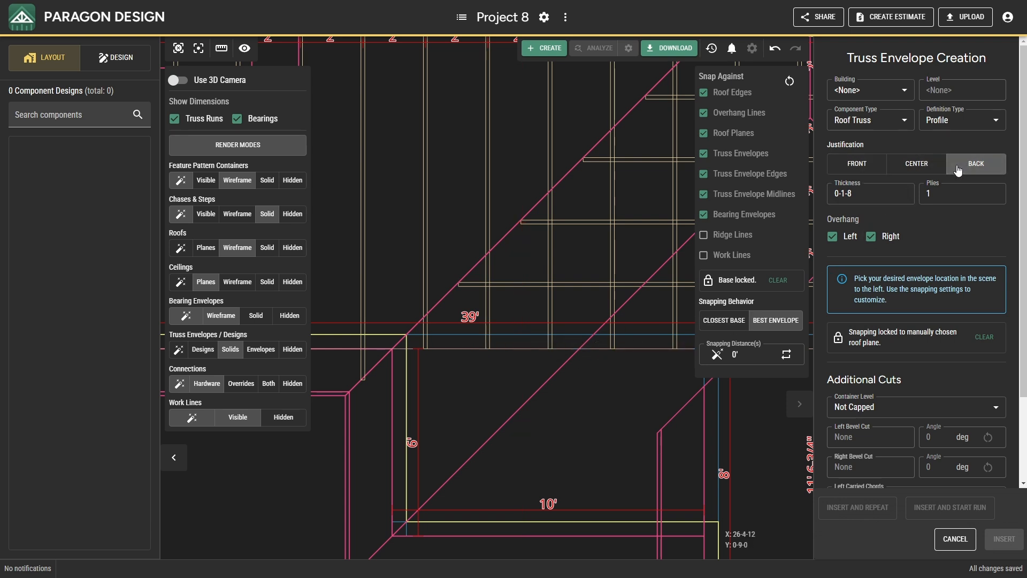
{"action": "left_click", "coordinate": [512, 344]}
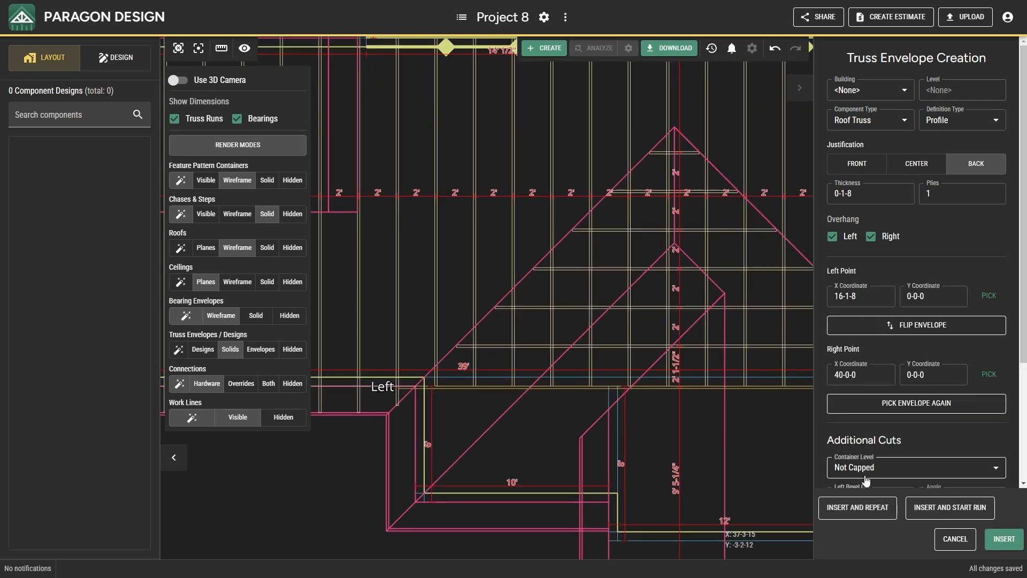
{"action": "left_click", "coordinate": [1001, 539]}
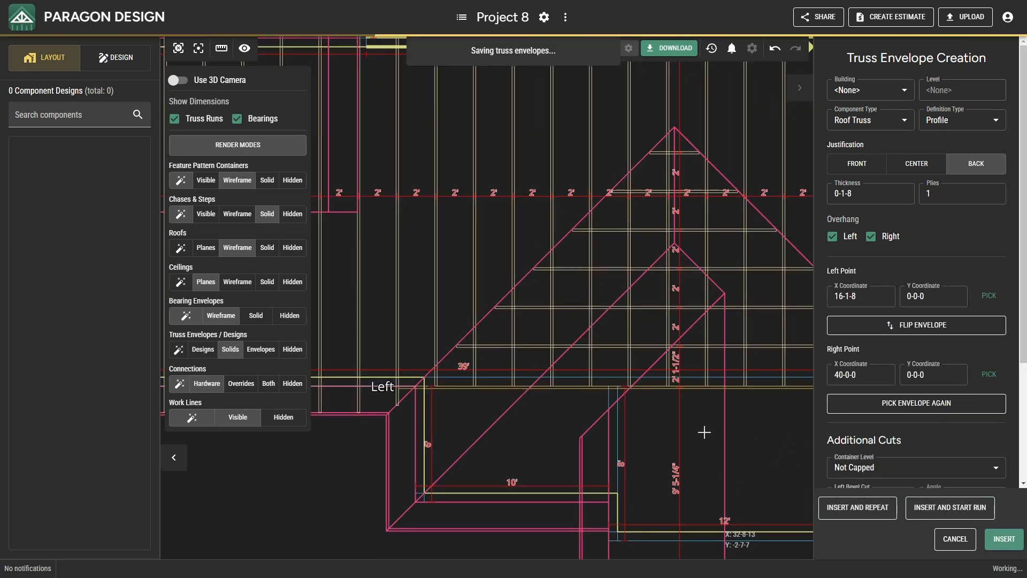
- Move the new envelope's right point to X 27-5-8, Y 0-0-0, where it meets the projecting front wall
{"action": "scroll", "coordinate": [602, 391], "scroll_direction": "up", "scroll_amount": 1}
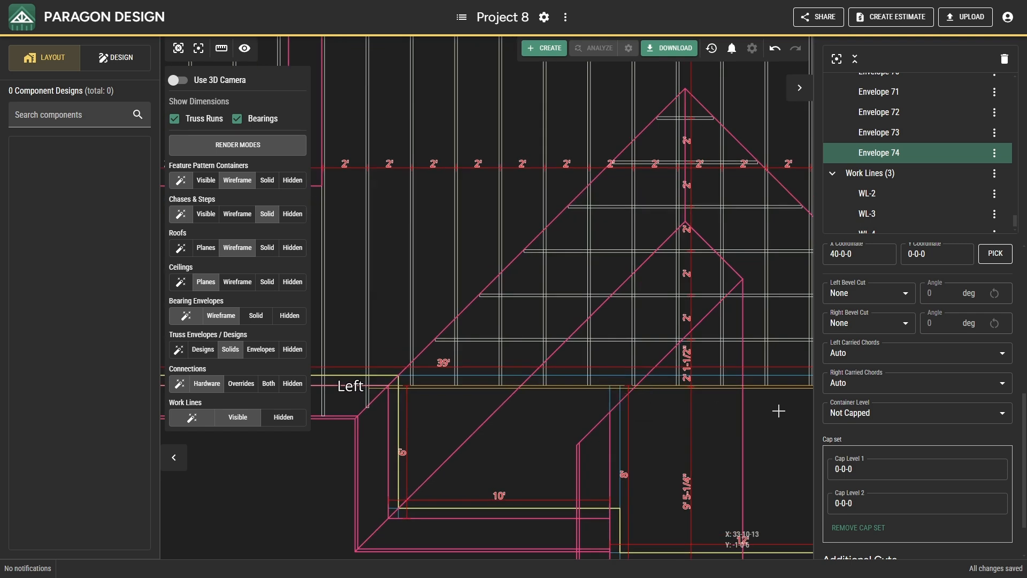
{"action": "scroll", "coordinate": [881, 433], "scroll_direction": "up", "scroll_amount": 2}
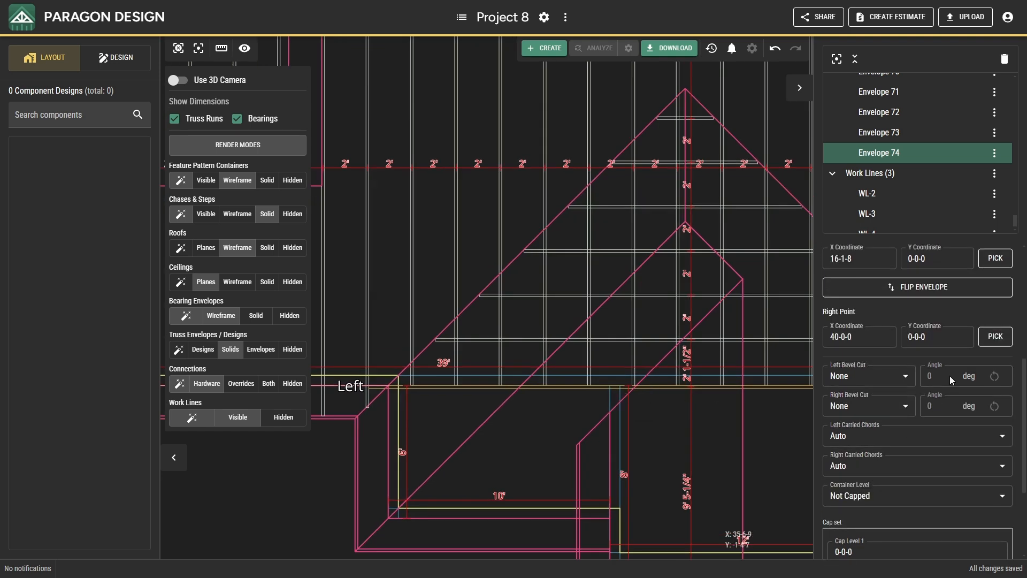
{"action": "scroll", "coordinate": [961, 376], "scroll_direction": "up", "scroll_amount": 3}
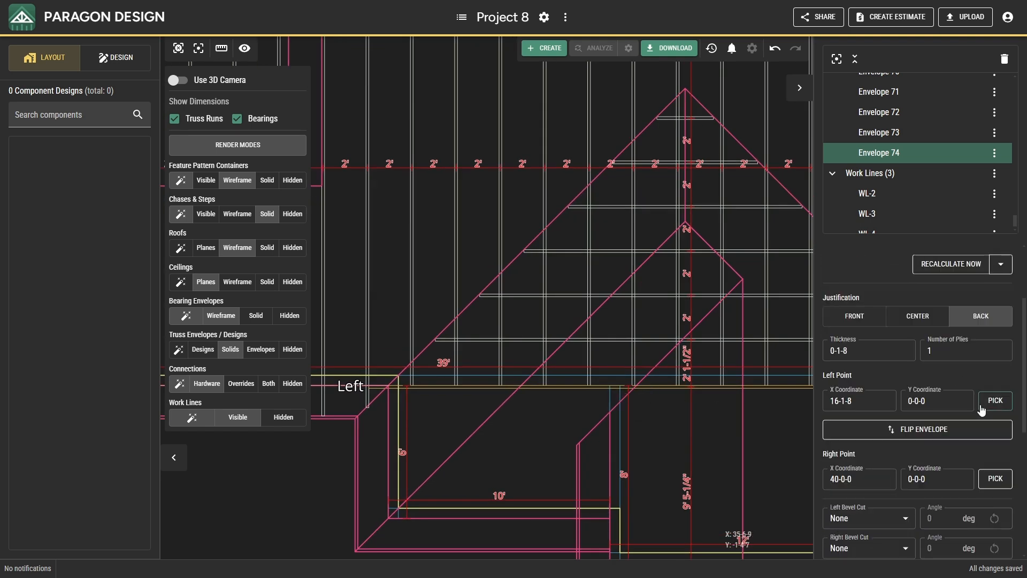
{"action": "left_click", "coordinate": [995, 478]}
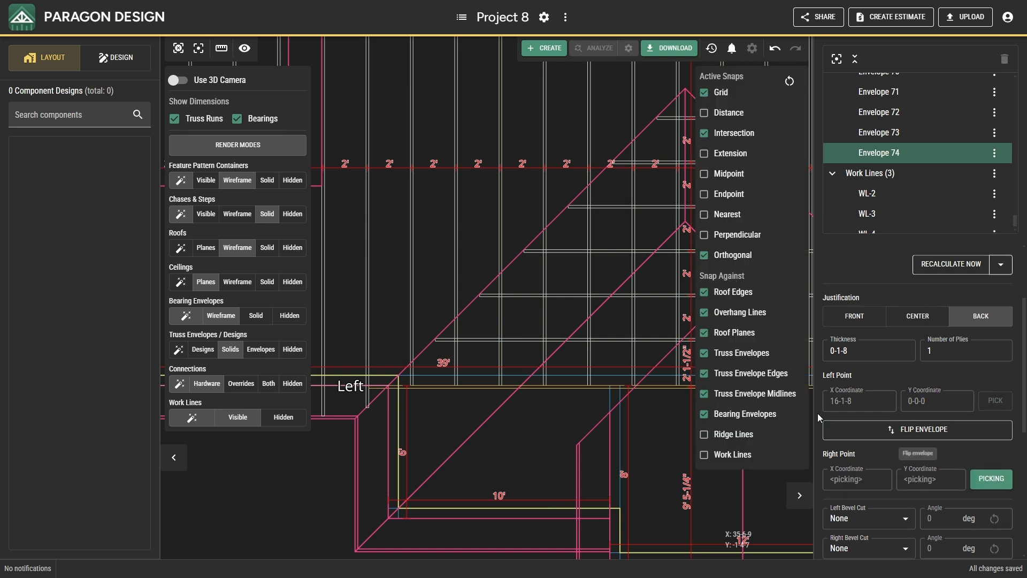
{"action": "left_click", "coordinate": [622, 392]}
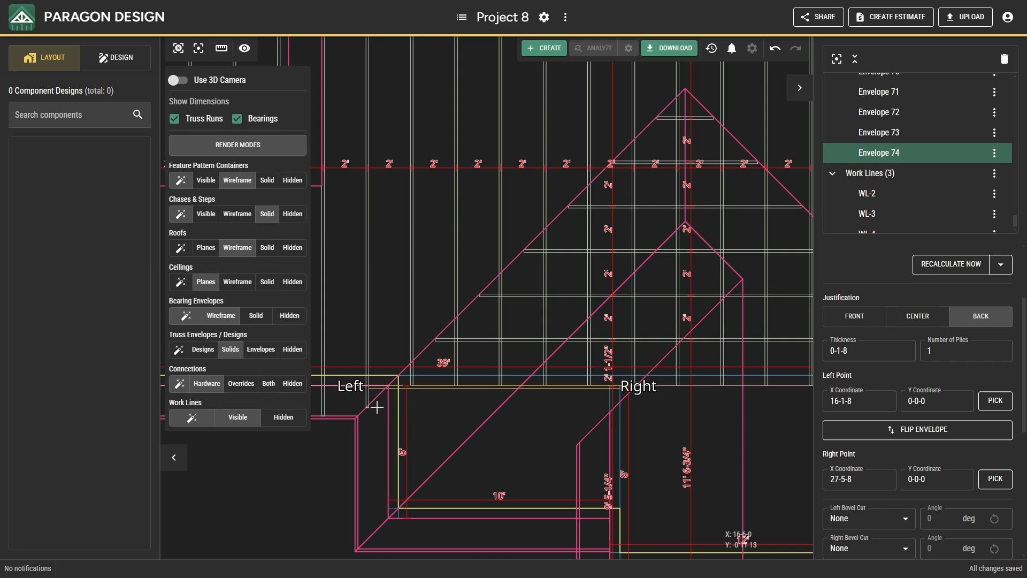
- Create a corner set at 2-0-0 spacing from this girder envelope, using the hip corner's front and left roof planes
{"action": "middle_click_drag", "start_coordinate": [430, 414], "coordinate": [398, 326]}
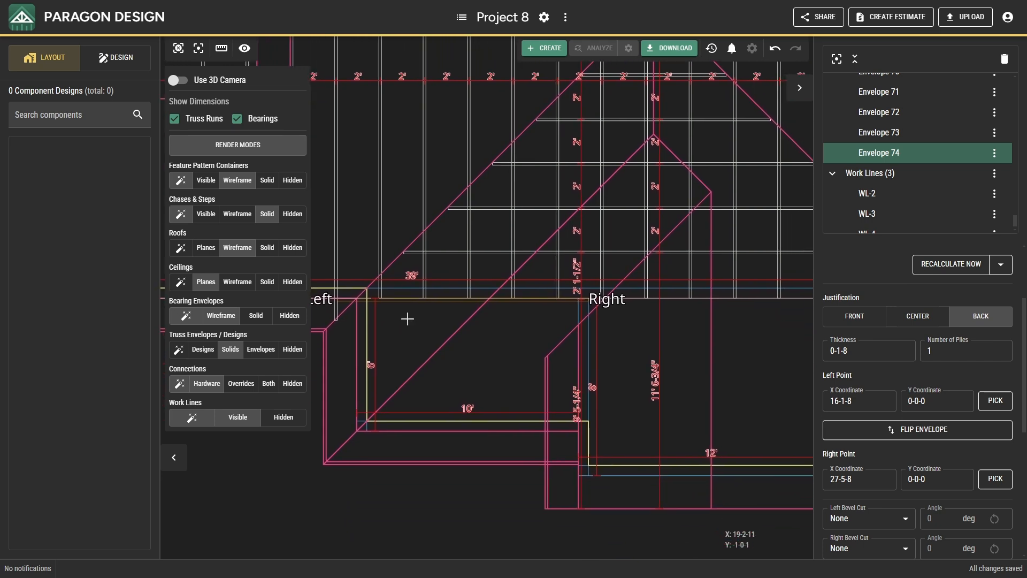
{"action": "right_click", "coordinate": [435, 306]}
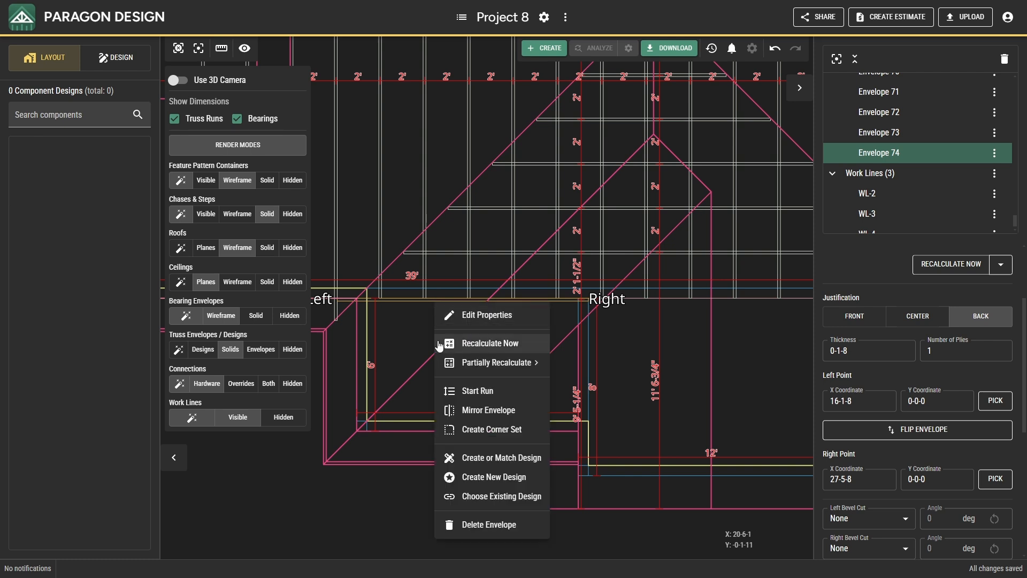
{"action": "left_click", "coordinate": [472, 428]}
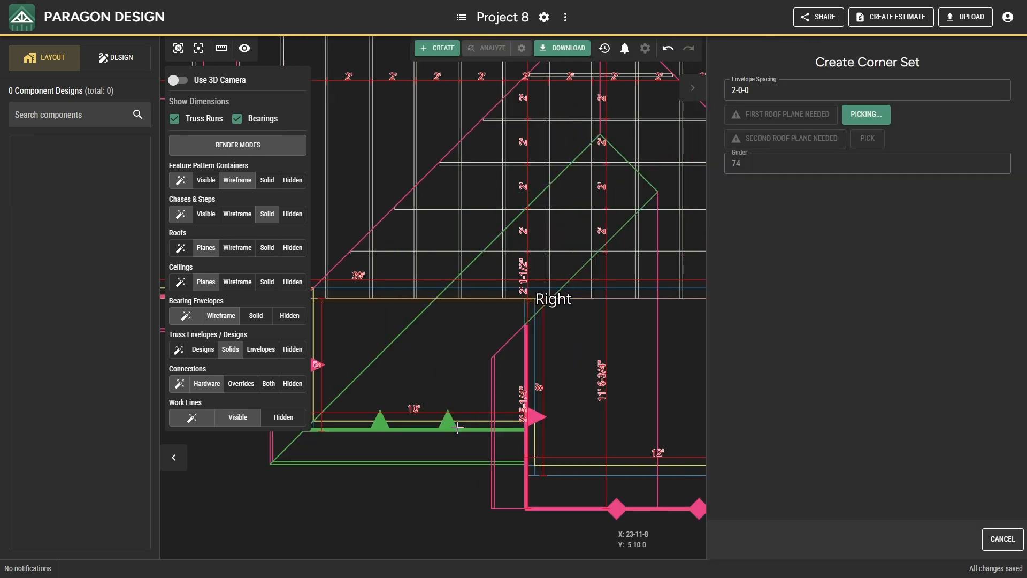
{"action": "left_click", "coordinate": [457, 427]}
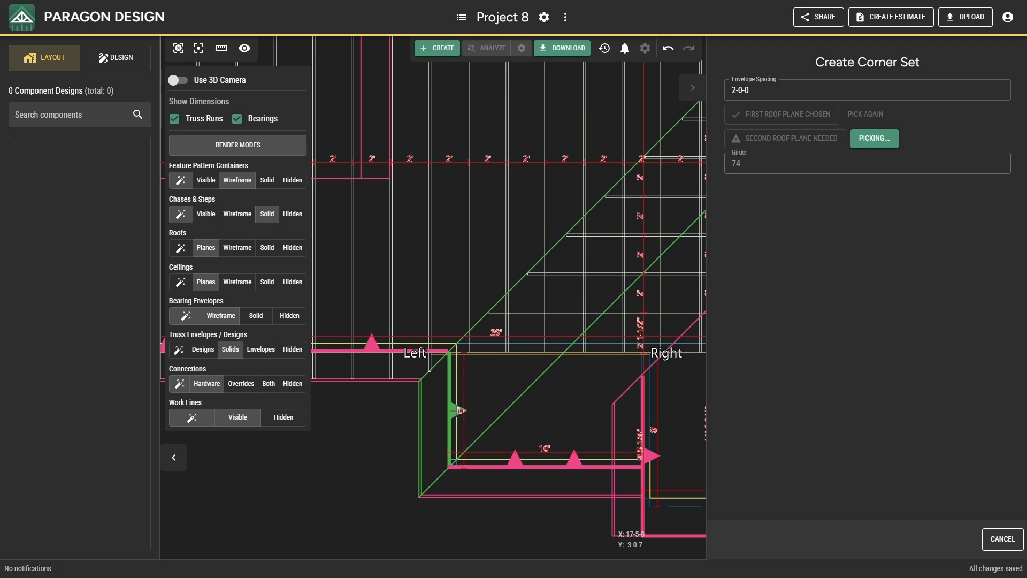
{"action": "left_click", "coordinate": [457, 411]}
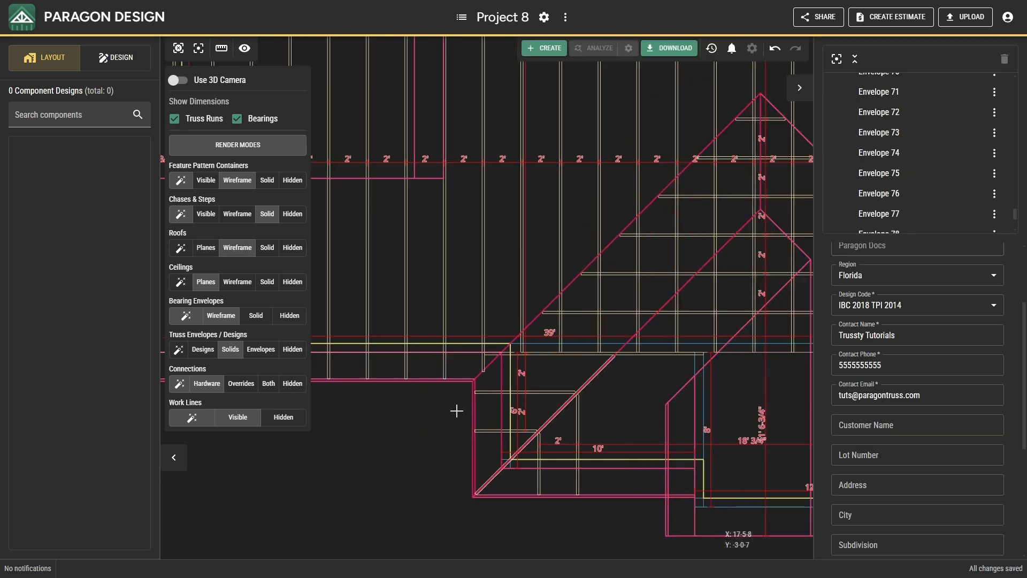
- Run copies of the corner's front jack envelope at X 20-10-8 toward the projecting front wall at 2-0-0 spacing
{"action": "left_click", "coordinate": [578, 418]}
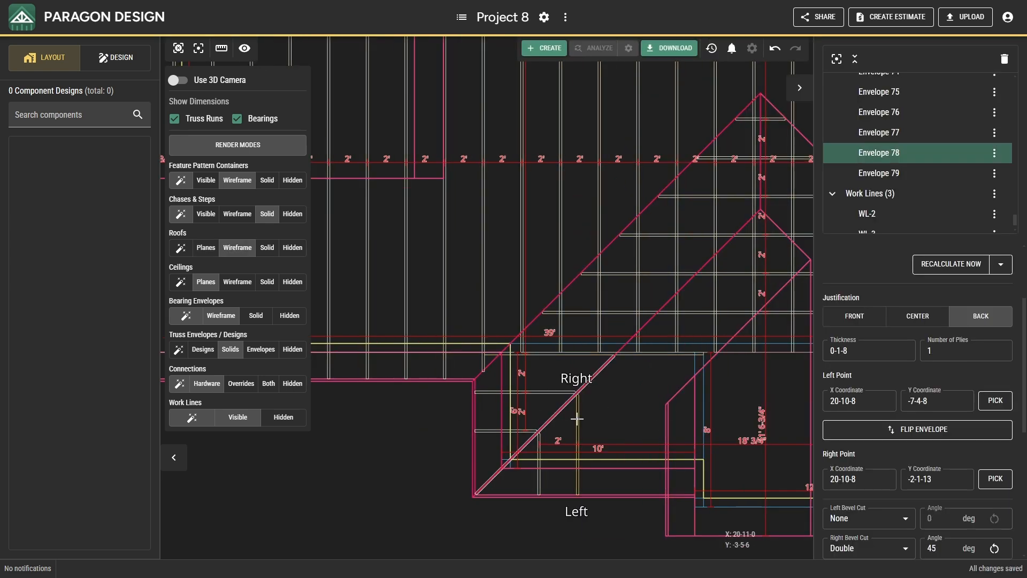
{"action": "right_click", "coordinate": [581, 423]}
{"action": "left_click", "coordinate": [595, 428]}
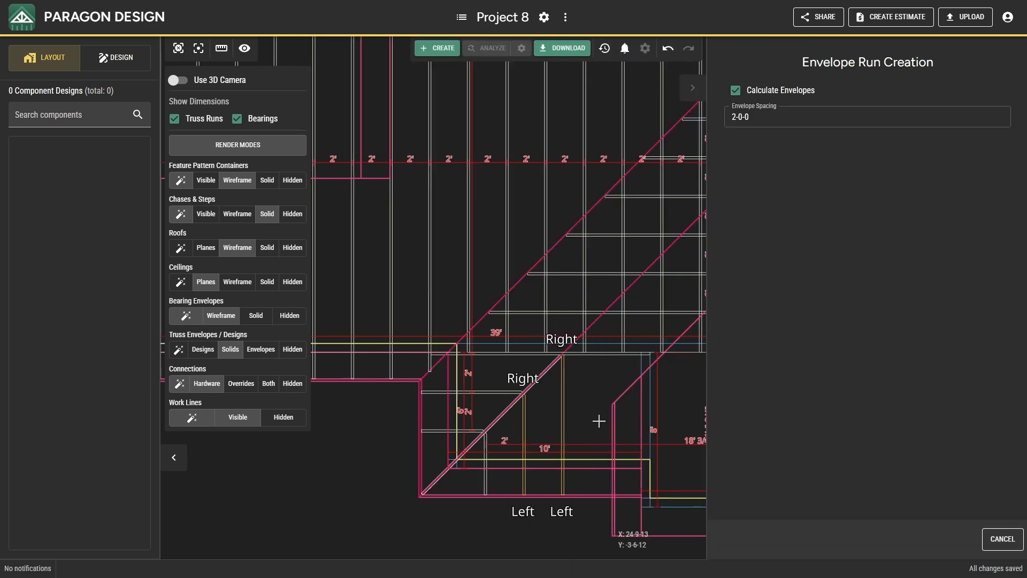
{"action": "left_click", "coordinate": [650, 426]}
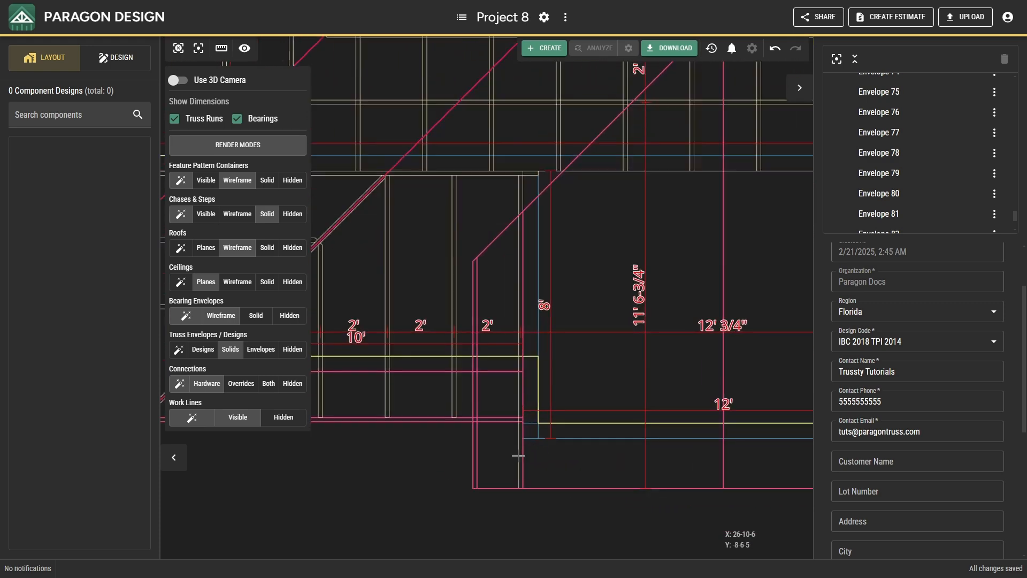
- Shorten the last jack envelope at X 26-10-8 by moving its left point to Y -7-4-8, at the front overhang line
{"action": "left_click", "coordinate": [519, 455]}
{"action": "scroll", "coordinate": [936, 455], "scroll_direction": "down", "scroll_amount": 3}
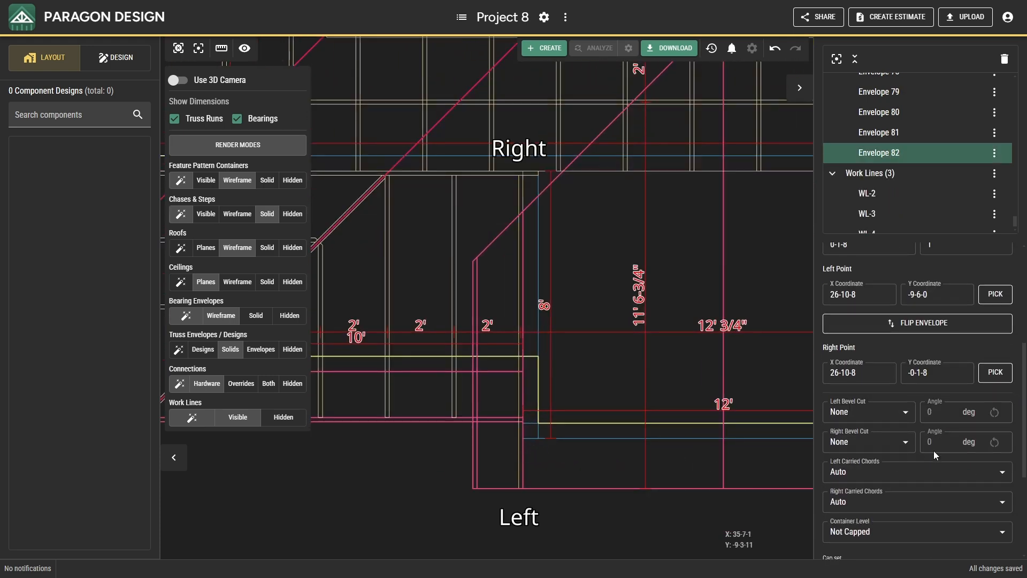
{"action": "left_click", "coordinate": [995, 294]}
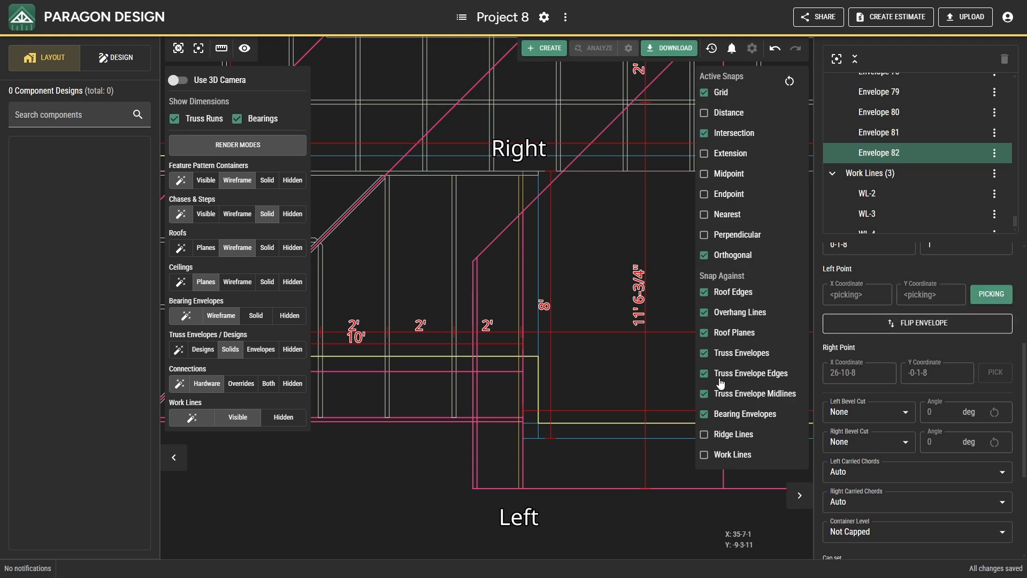
{"action": "left_click", "coordinate": [515, 416]}
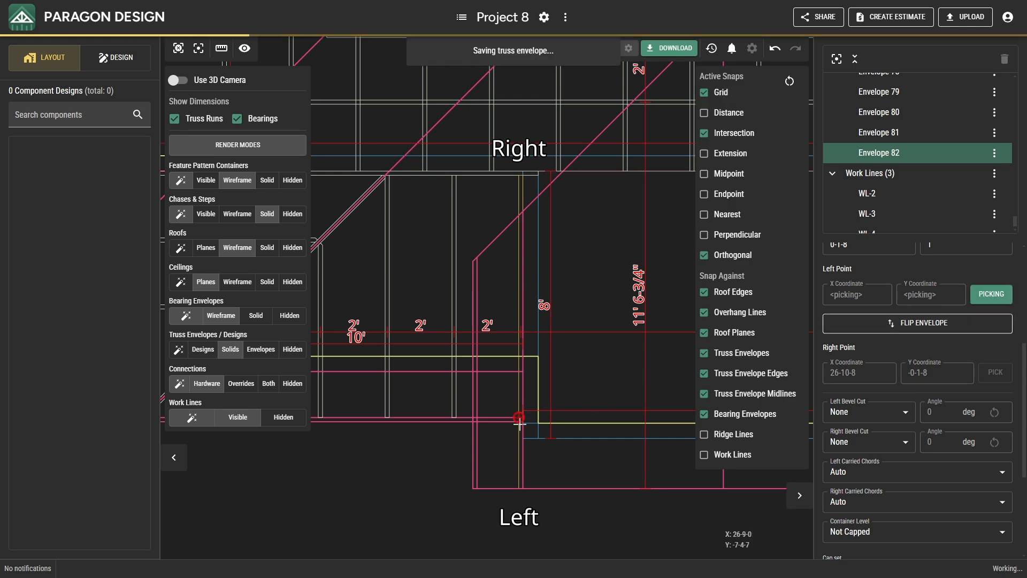
{"action": "middle_click_drag", "start_coordinate": [614, 487], "coordinate": [682, 487]}
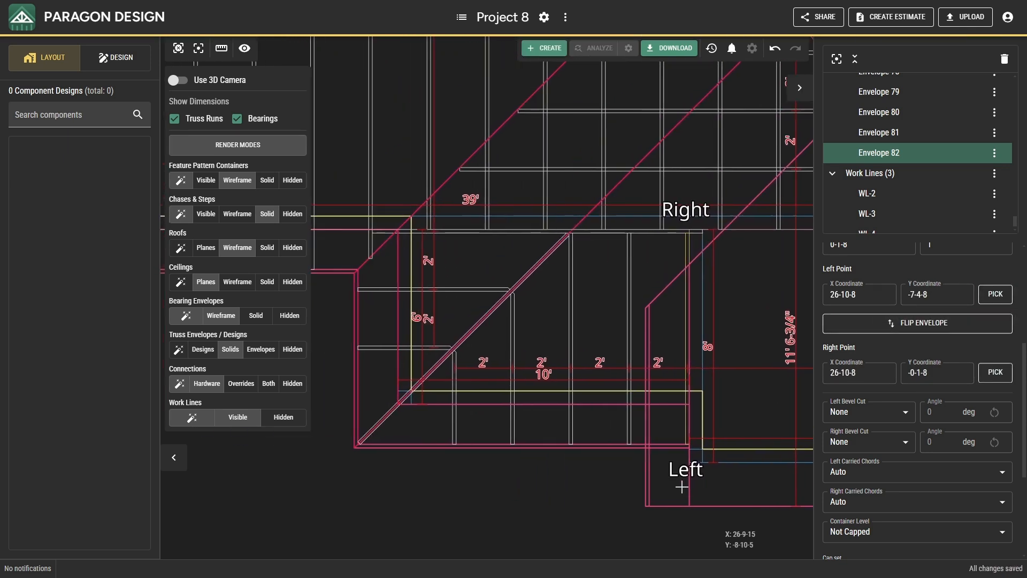
{"action": "left_click", "coordinate": [639, 477]}
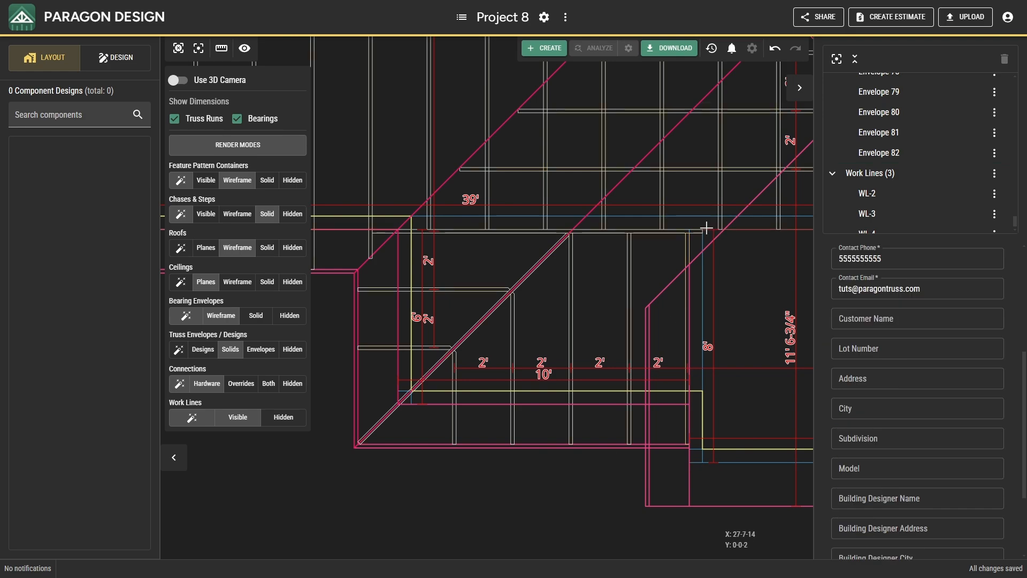
- Examine the left front corner set and its girder envelope in 3D, with the bearing envelopes rendered solid
{"action": "scroll", "coordinate": [706, 228], "scroll_direction": "up", "scroll_amount": 2}
{"action": "left_click", "coordinate": [177, 80]}
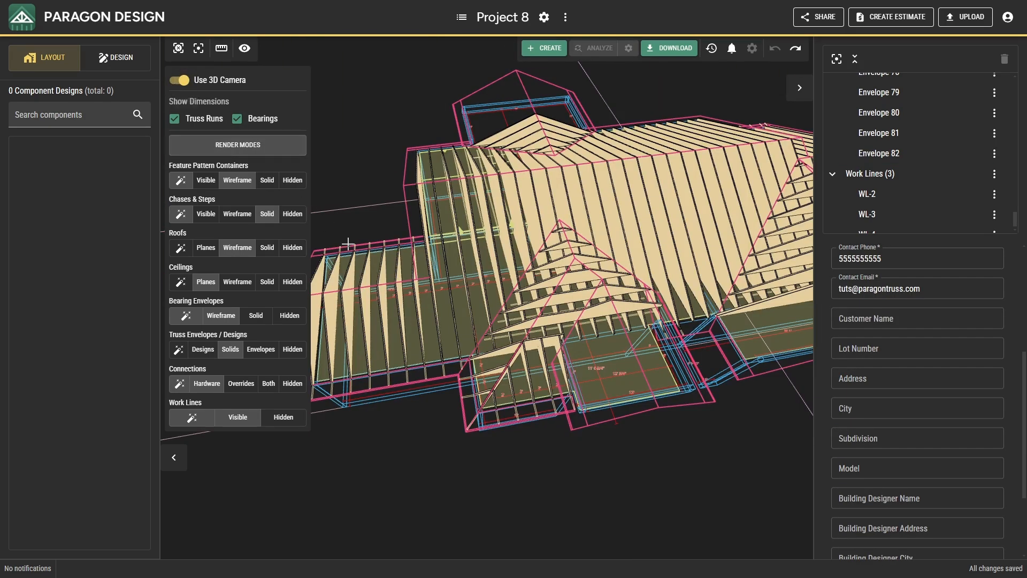
{"action": "scroll", "coordinate": [506, 345], "scroll_direction": "up", "scroll_amount": 5}
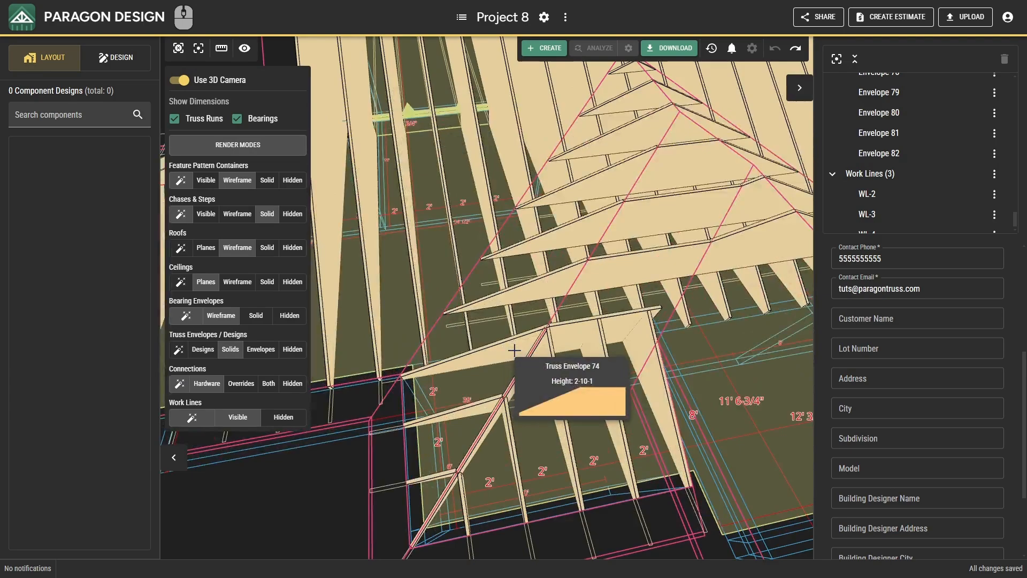
{"action": "left_click", "coordinate": [514, 351]}
{"action": "scroll", "coordinate": [631, 348], "scroll_direction": "up", "scroll_amount": 8}
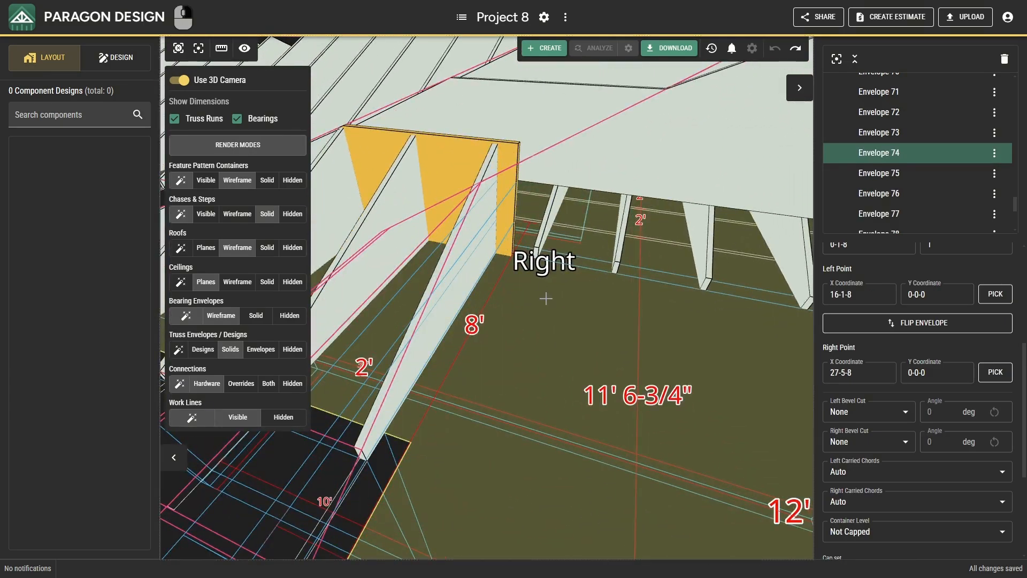
{"action": "left_click", "coordinate": [266, 320]}
{"action": "mouse_move", "coordinate": [547, 295]}
{"action": "left_mouse_down"}
{"action": "mouse_move", "coordinate": [554, 313]}
{"action": "mouse_move", "coordinate": [564, 304]}
{"action": "left_mouse_up"}
{"action": "mouse_move", "coordinate": [564, 304]}
{"action": "right_mouse_down"}
{"action": "mouse_move", "coordinate": [568, 293]}
{"action": "mouse_move", "coordinate": [562, 323]}
{"action": "right_mouse_up"}
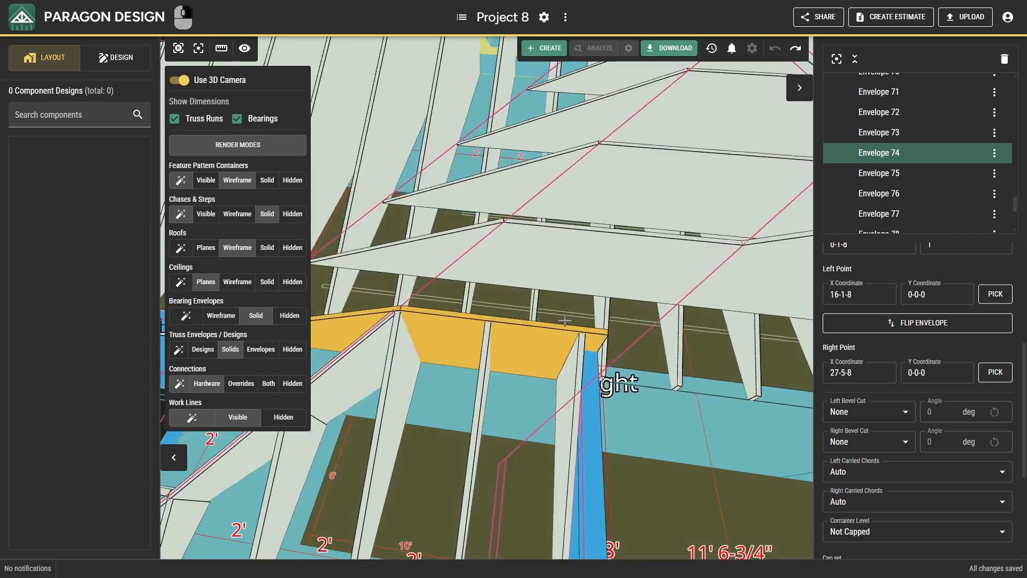
- Delete the girder truss envelope behind the left front corner set, running from X 16-1-8 to X 27-5-8
{"action": "left_click", "coordinate": [185, 82]}
{"action": "scroll", "coordinate": [579, 248], "scroll_direction": "up", "scroll_amount": 3}
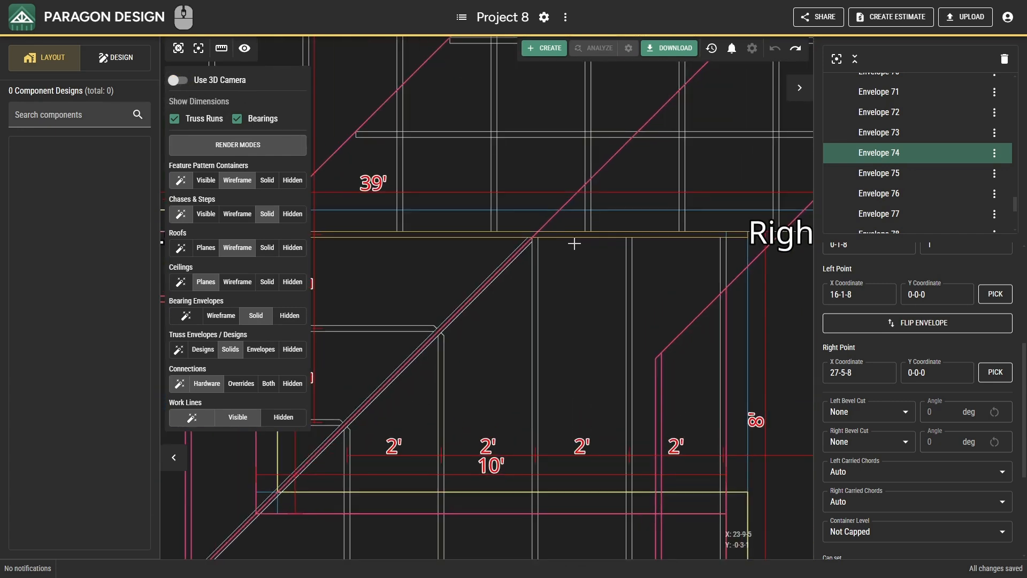
{"action": "mouse_move", "coordinate": [569, 235]}
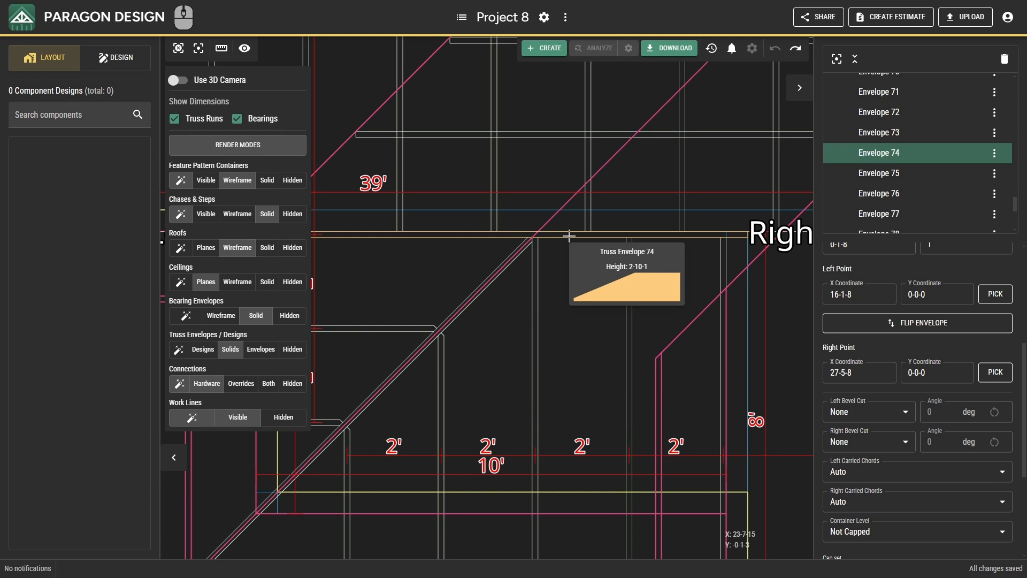
{"action": "left_click", "coordinate": [569, 235]}
{"action": "left_click", "coordinate": [569, 235]}
{"action": "key", "text": "Delete"}
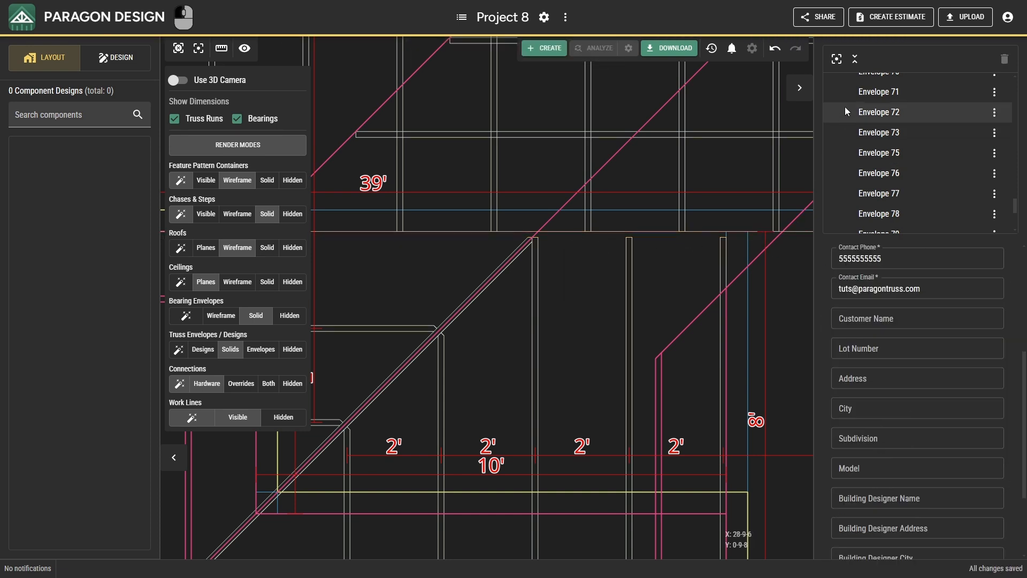
- Delete all existing work lines from the project
{"action": "left_click", "coordinate": [855, 58]}
{"action": "left_click", "coordinate": [1001, 205]}
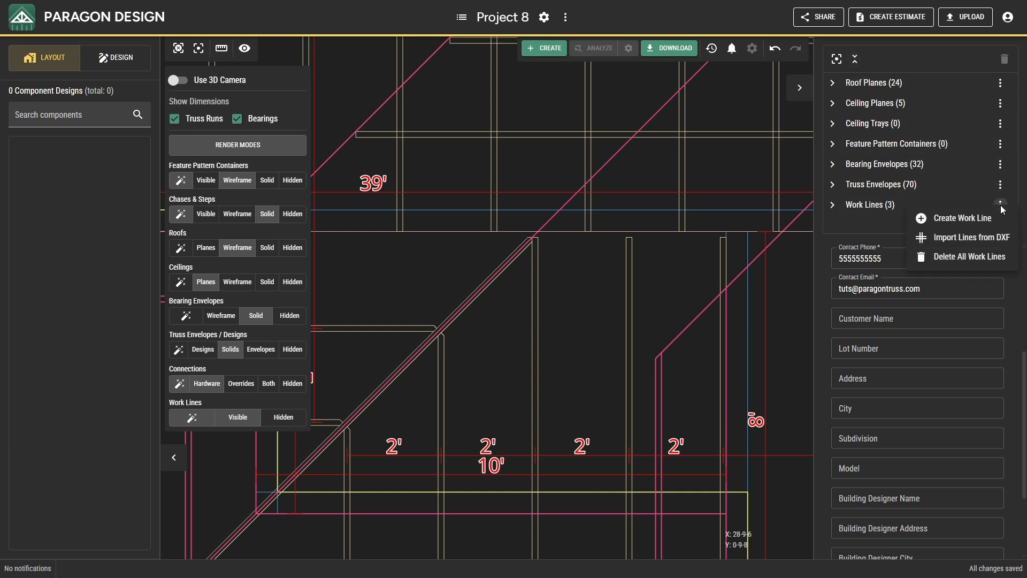
{"action": "left_click", "coordinate": [990, 255]}
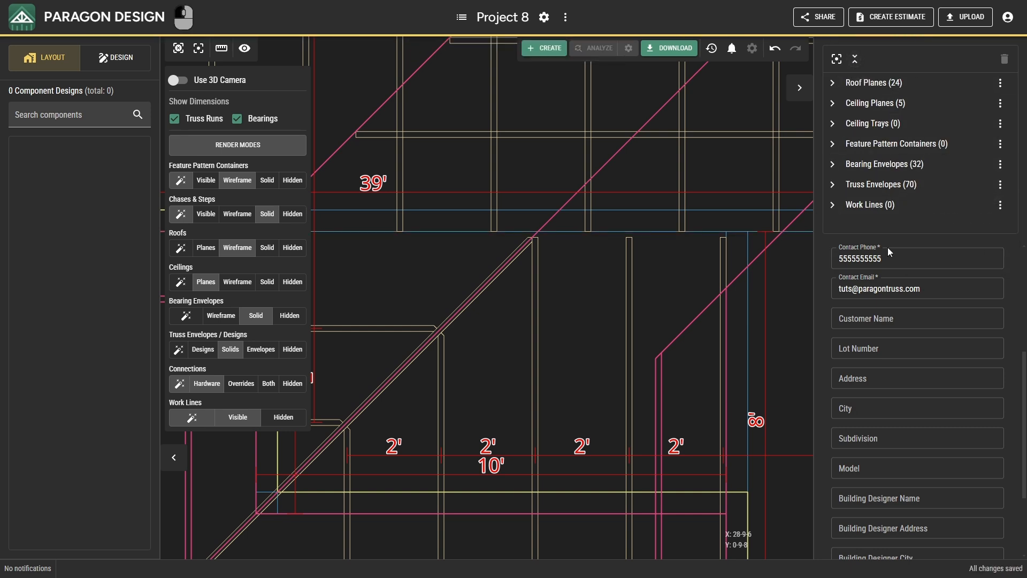
- Create a parallel bounding work line at 0-0-0 offset from the far edge of the main front wall's bearing envelope
{"action": "right_click", "coordinate": [667, 262]}
{"action": "left_click", "coordinate": [704, 417]}
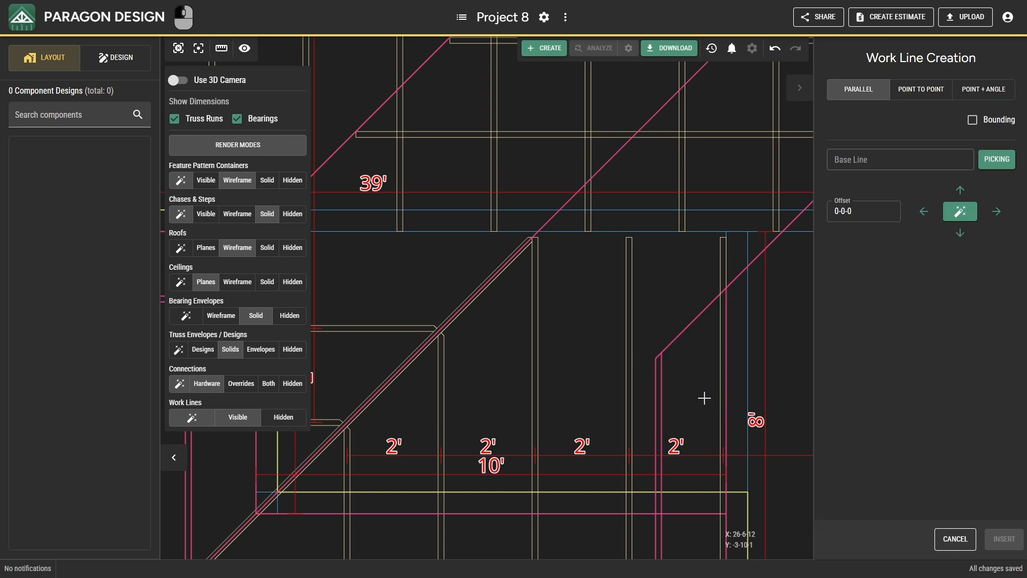
{"action": "left_click", "coordinate": [702, 210]}
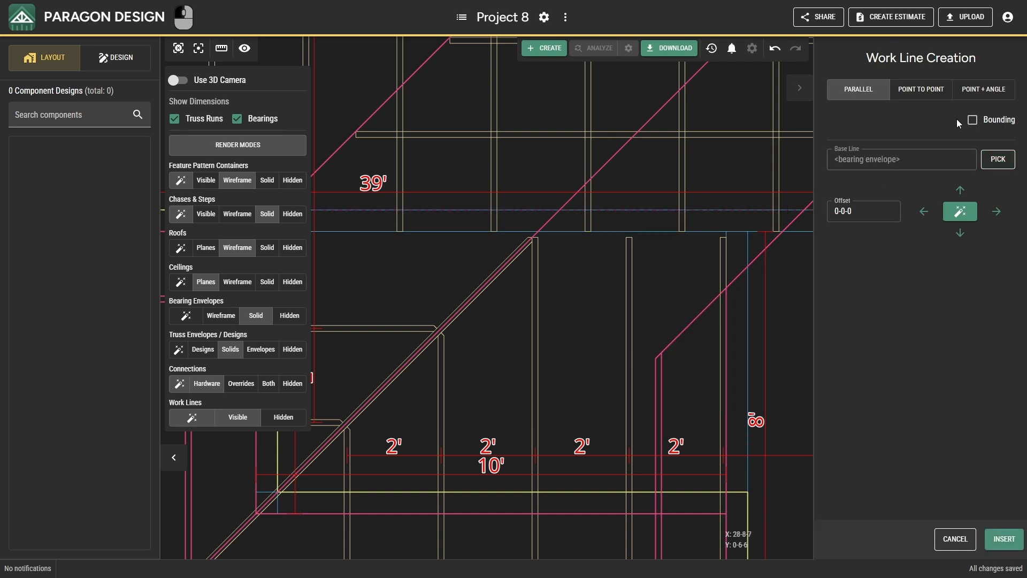
{"action": "left_click", "coordinate": [972, 120]}
{"action": "left_click", "coordinate": [994, 539]}
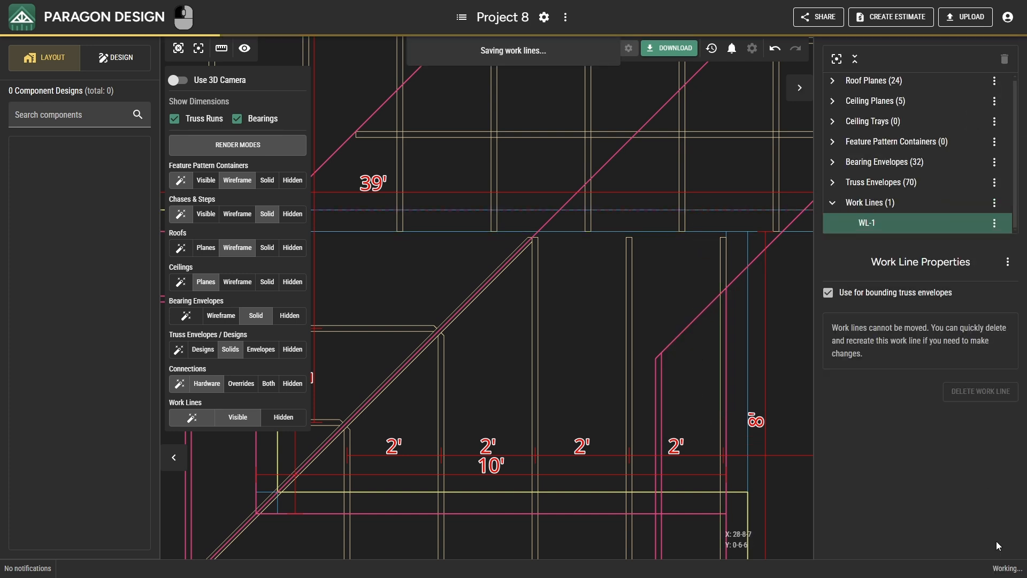
- Recalculate only the right ends of the three full-length front jack envelopes so they extend to the bounding work line
{"action": "key", "text": "ctrl"}
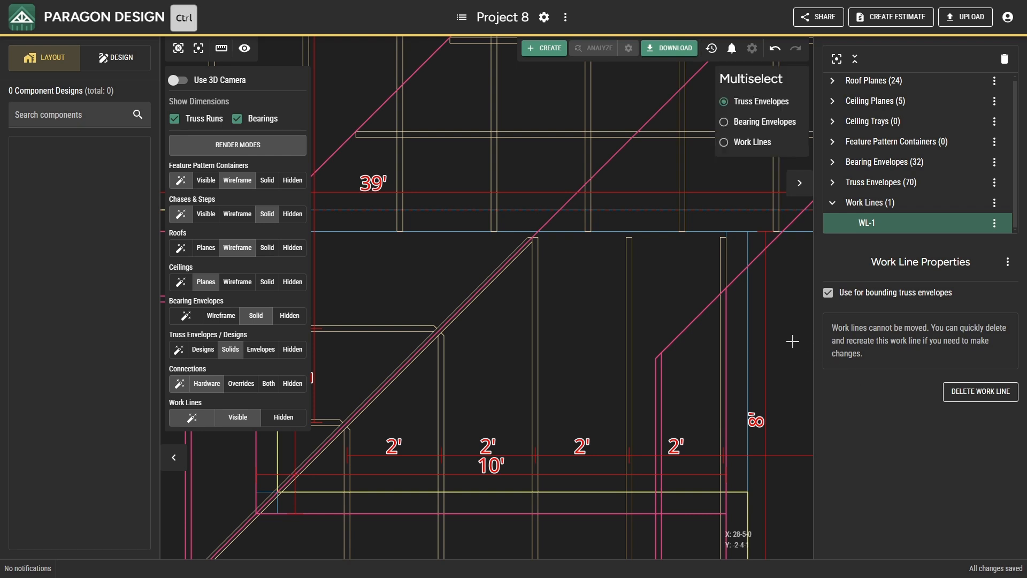
{"action": "left_click_drag", "start_coordinate": [566, 322], "coordinate": [501, 333], "text": "ctrl"}
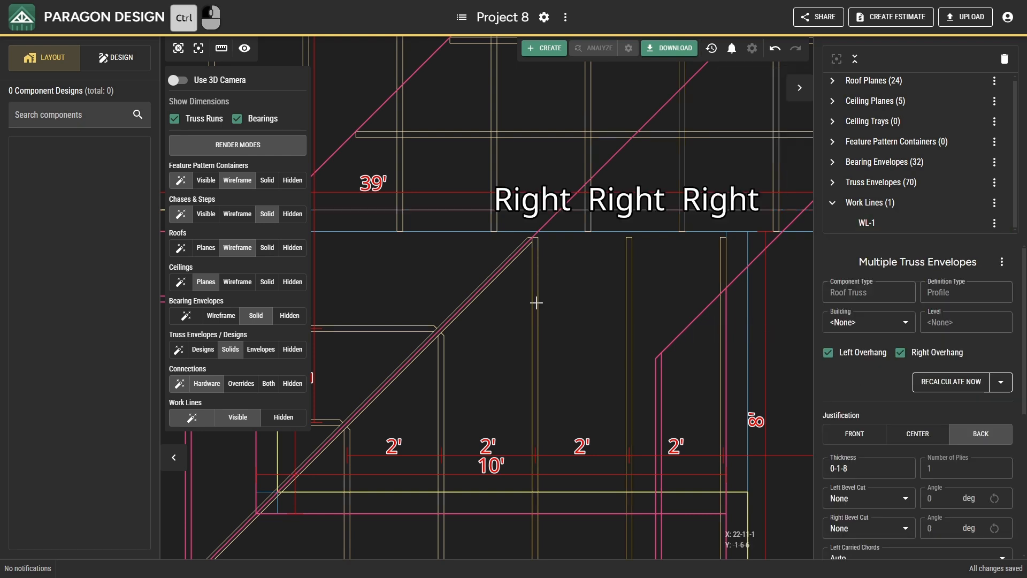
{"action": "left_click", "coordinate": [999, 390]}
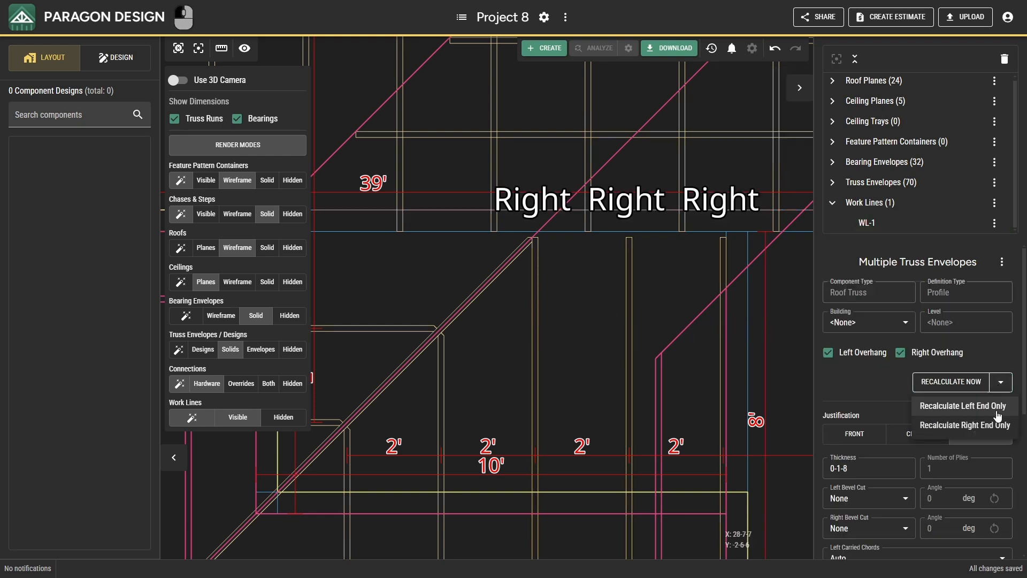
{"action": "left_click", "coordinate": [968, 423]}
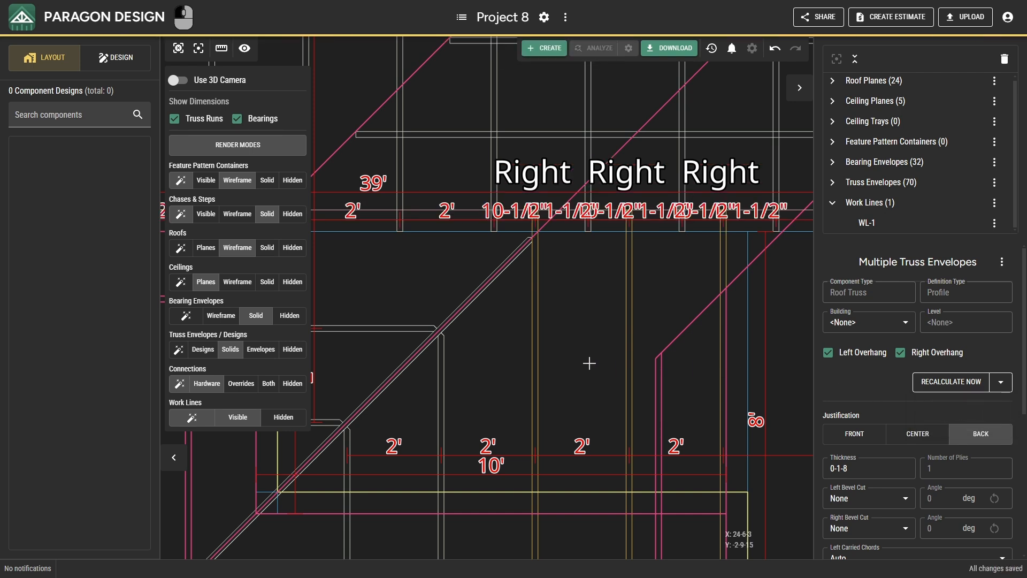
{"action": "key", "text": "Escape"}
- Run the left side jack envelope at Y -2-1-8 toward the main front wall at 2-0-0 spacing and check it in 3D
{"action": "right_click", "coordinate": [412, 326]}
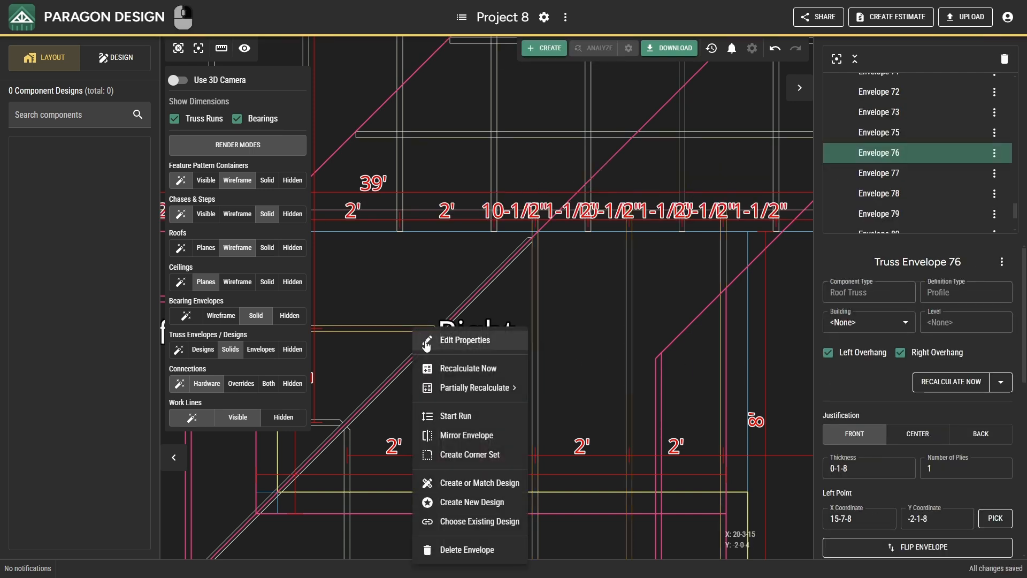
{"action": "left_click", "coordinate": [463, 416]}
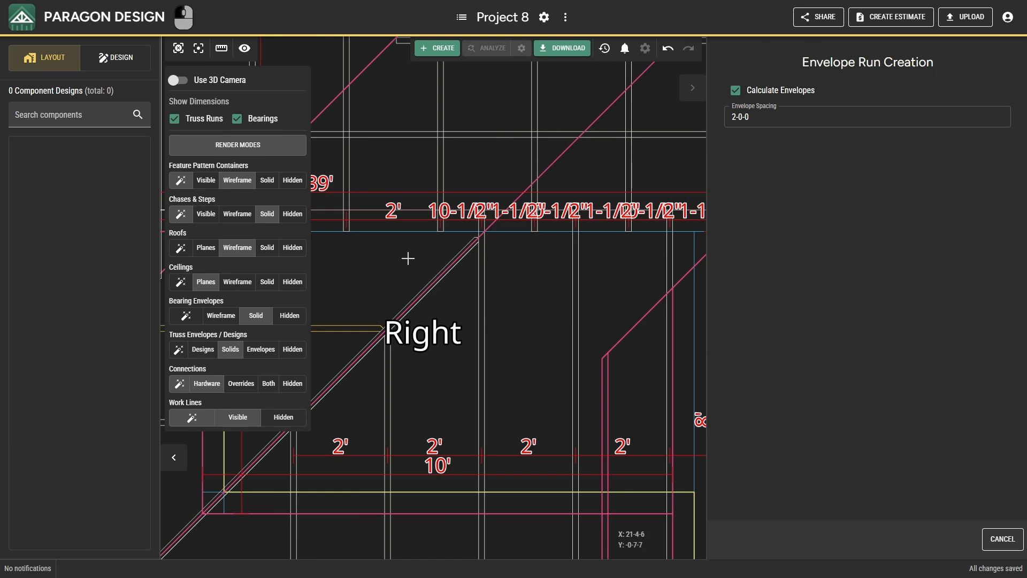
{"action": "left_click", "coordinate": [396, 230]}
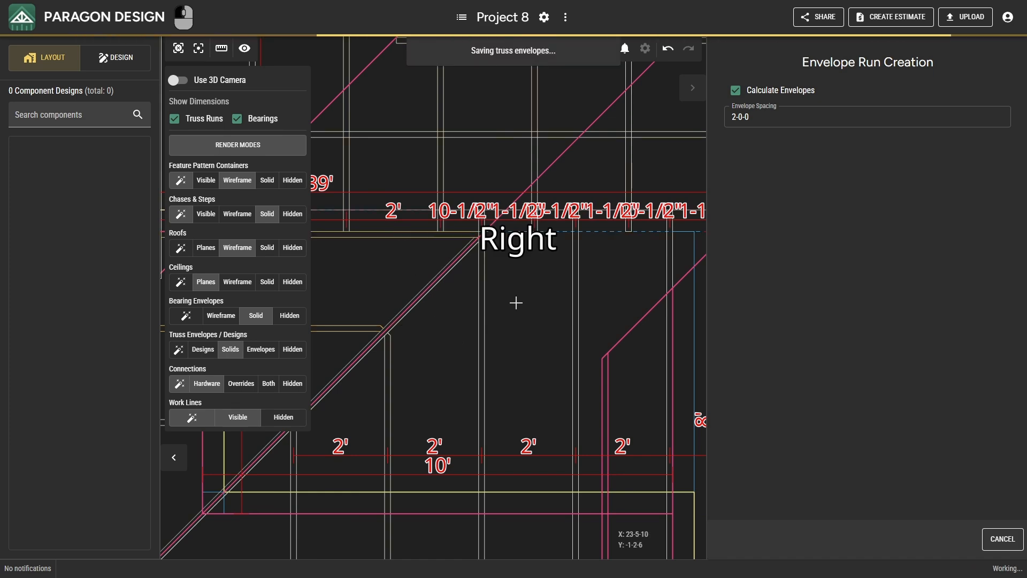
{"action": "middle_click_drag", "start_coordinate": [546, 356], "coordinate": [653, 348]}
{"action": "key", "text": "Escape"}
{"action": "left_click", "coordinate": [178, 79]}
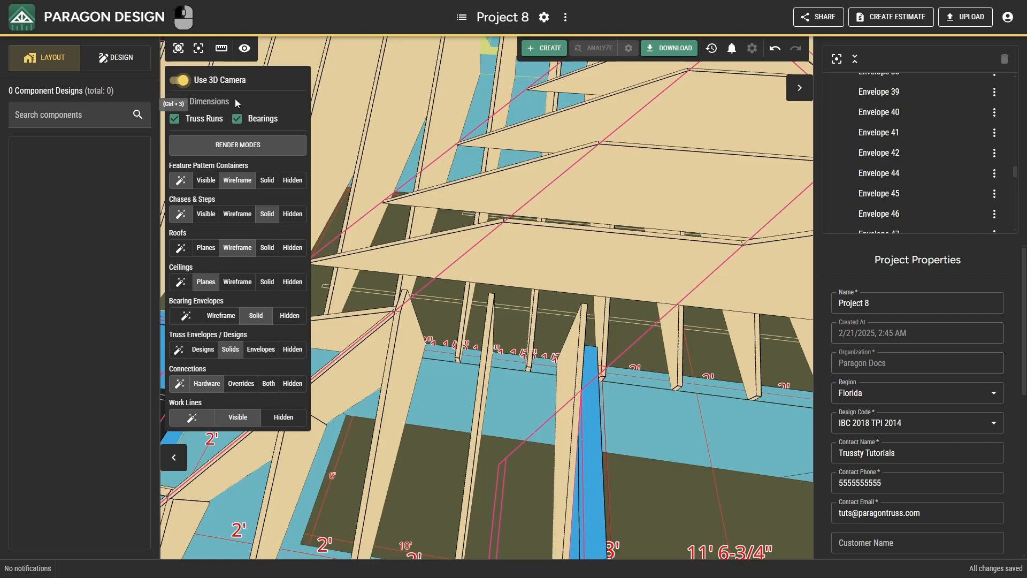
{"action": "left_click_drag", "start_coordinate": [545, 314], "coordinate": [556, 391]}
{"action": "mouse_move", "coordinate": [556, 391]}
{"action": "right_mouse_down"}
{"action": "mouse_move", "coordinate": [558, 405]}
{"action": "mouse_move", "coordinate": [542, 404]}
{"action": "right_mouse_up"}
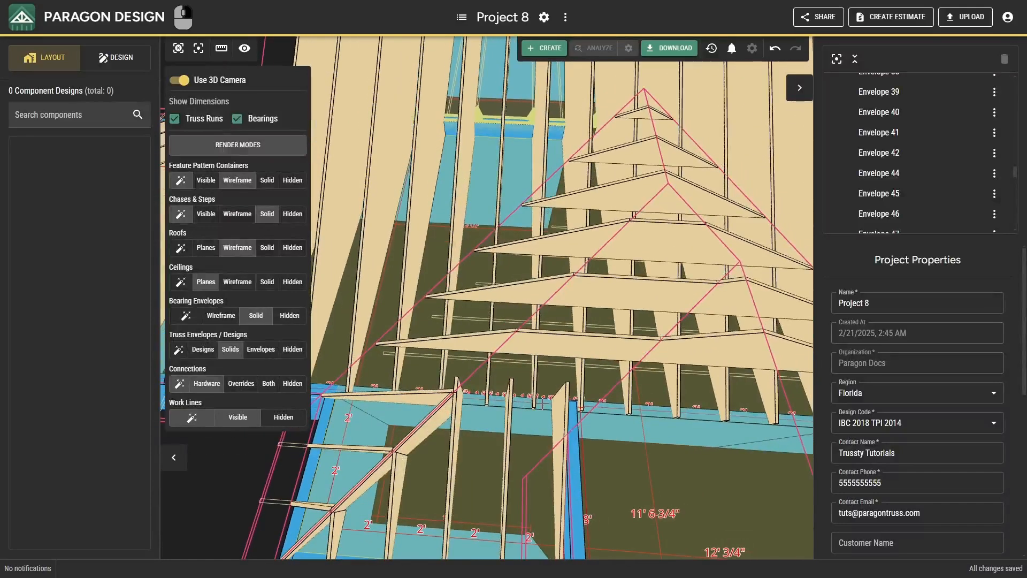
- Create a corner set at 2-0-0 spacing from the two-ply girder envelope at the right front hip corner, using its side and front roof planes
{"action": "left_click", "coordinate": [181, 85]}
{"action": "scroll", "coordinate": [658, 365], "scroll_direction": "down", "scroll_amount": 9}
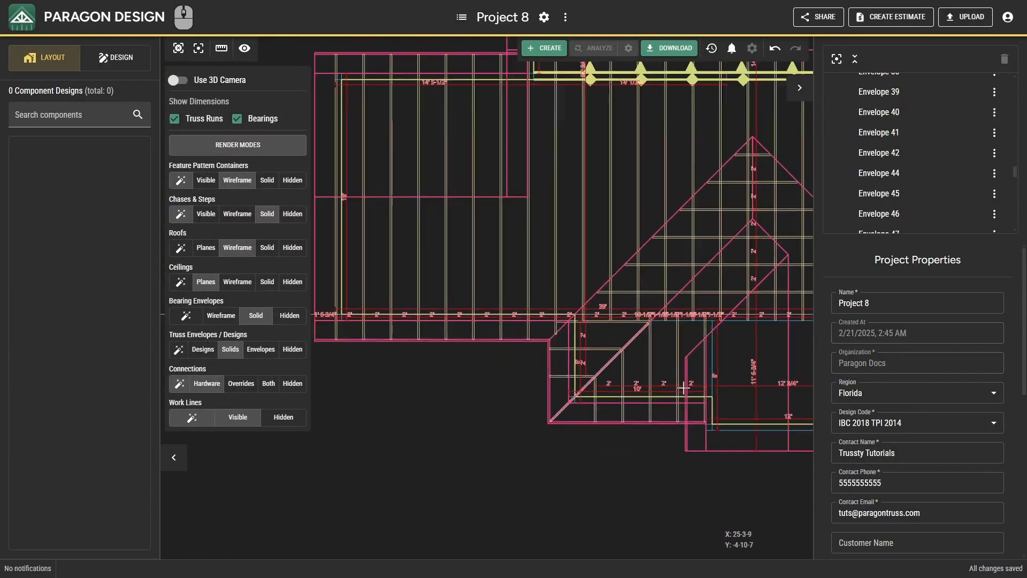
{"action": "scroll", "coordinate": [683, 388], "scroll_direction": "down", "scroll_amount": 1}
{"action": "middle_click_drag", "start_coordinate": [674, 384], "coordinate": [518, 398]}
{"action": "middle_click_drag", "start_coordinate": [653, 362], "coordinate": [452, 380]}
{"action": "scroll", "coordinate": [551, 342], "scroll_direction": "up", "scroll_amount": 3}
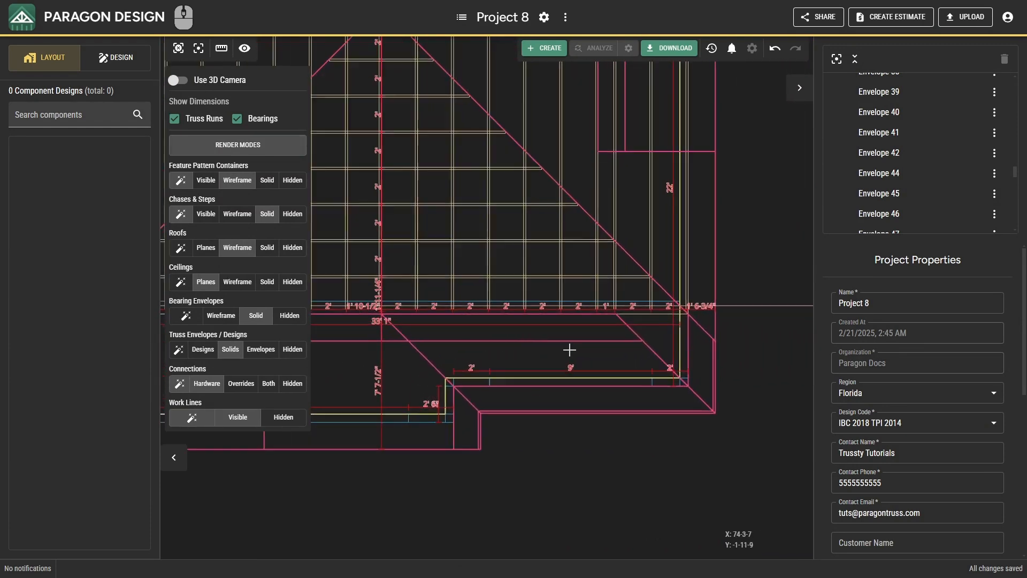
{"action": "scroll", "coordinate": [569, 350], "scroll_direction": "up", "scroll_amount": 1}
{"action": "scroll", "coordinate": [670, 322], "scroll_direction": "up", "scroll_amount": 3}
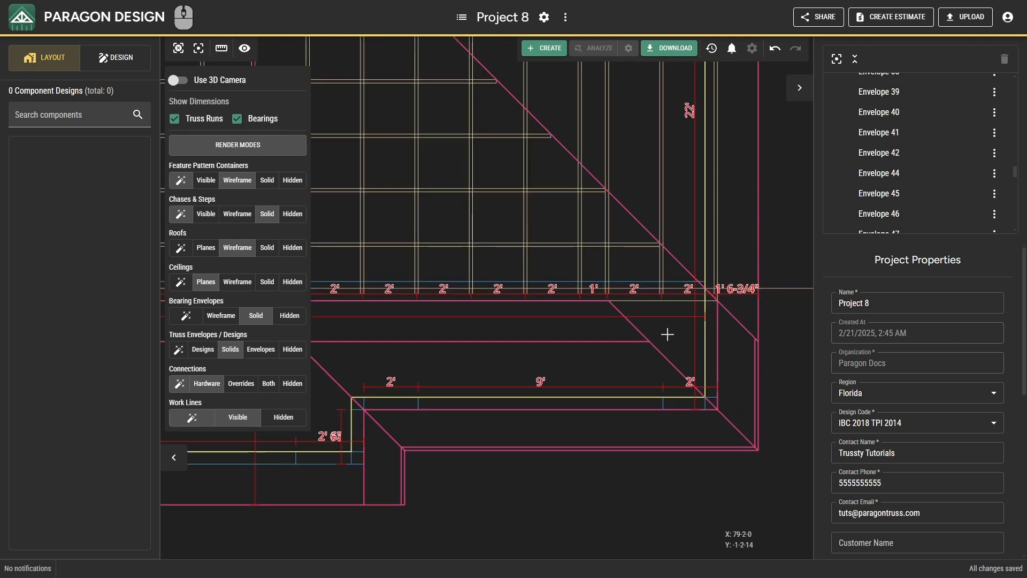
{"action": "key", "text": "ctrl"}
{"action": "left_click", "coordinate": [673, 269], "text": "ctrl"}
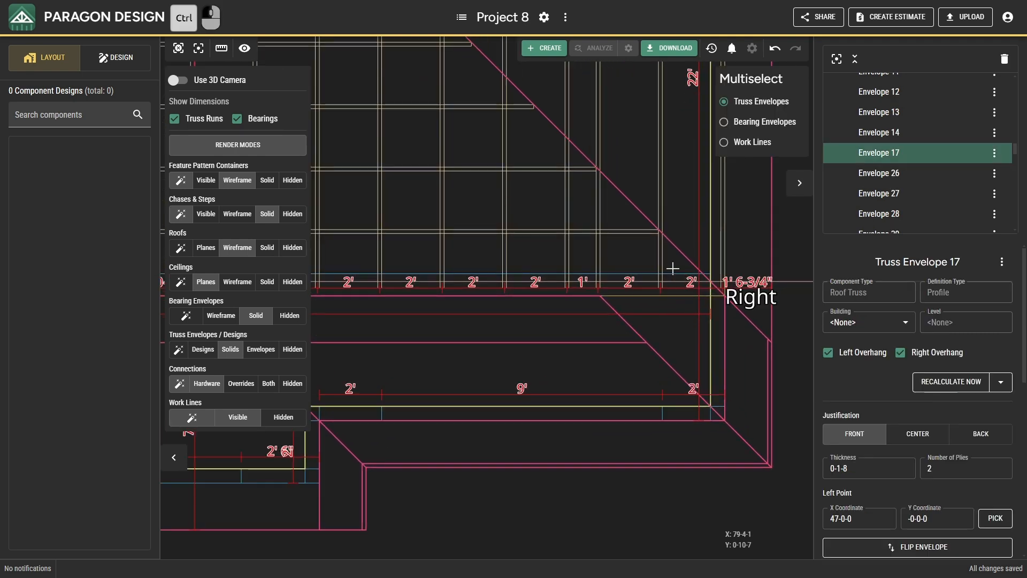
{"action": "right_click", "coordinate": [678, 294]}
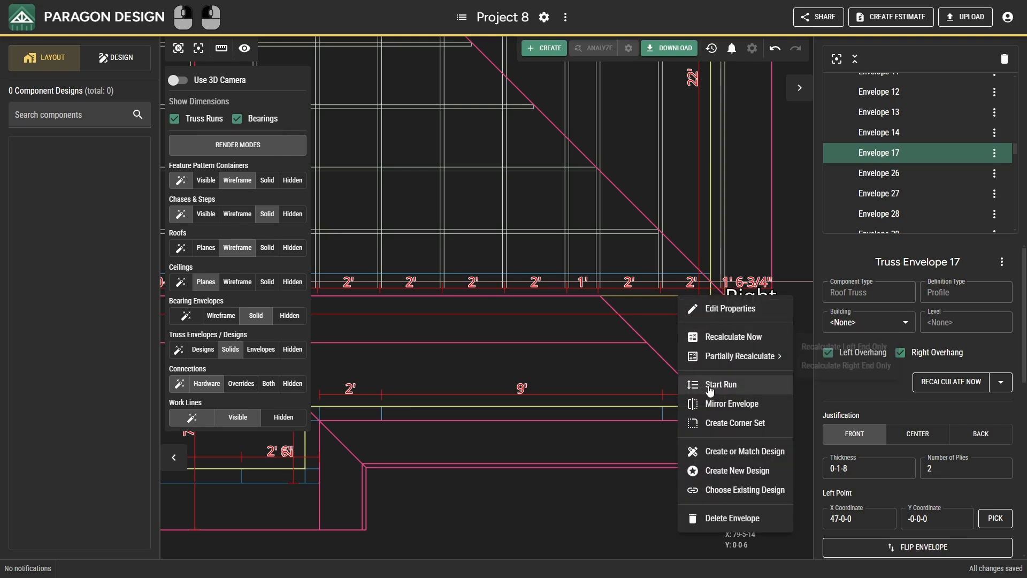
{"action": "left_click", "coordinate": [719, 422]}
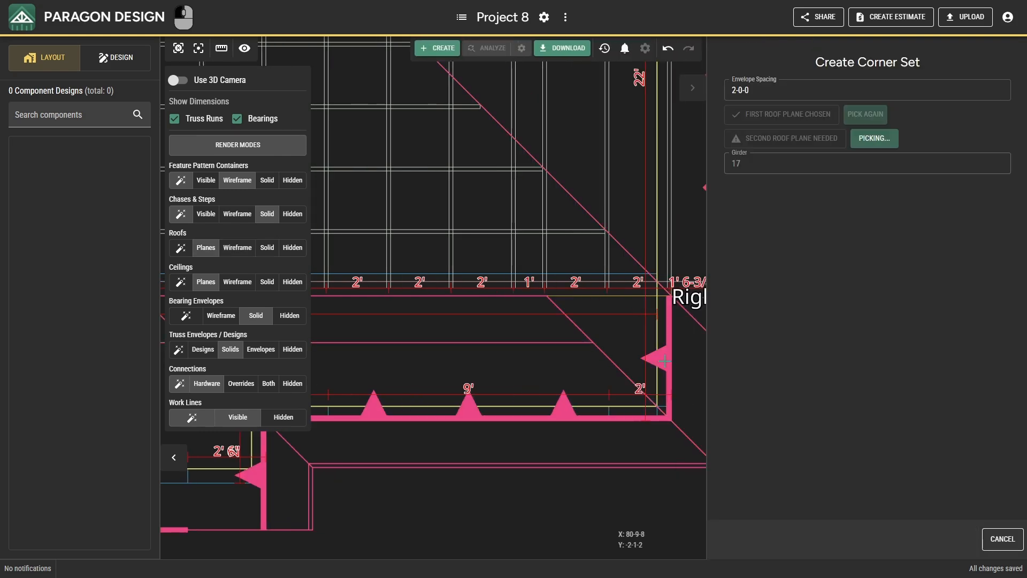
{"action": "left_click", "coordinate": [565, 409]}
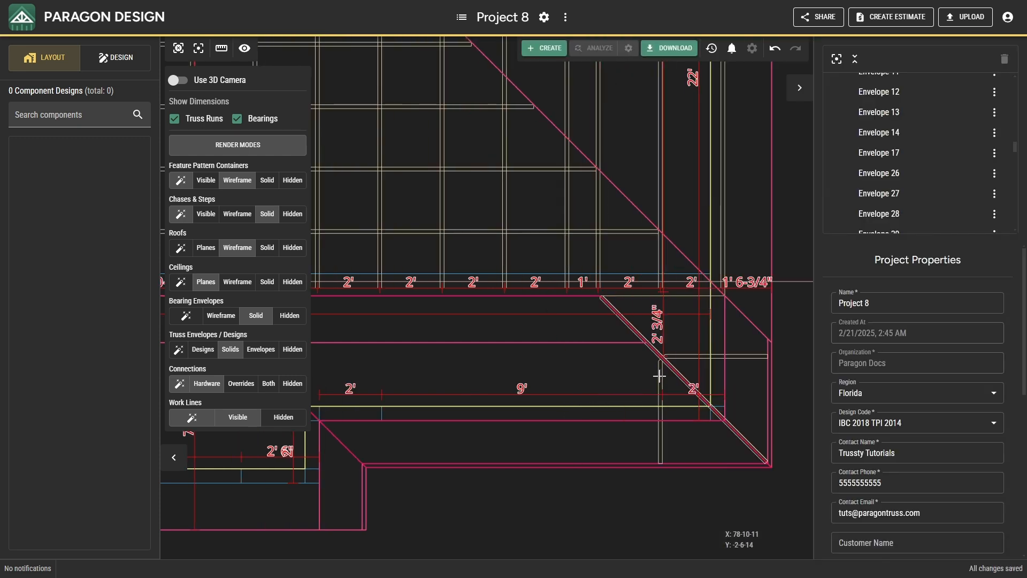
- Run copies of the right corner's front jack envelope at X 79-0-0 toward the inner wall corner at 2-0-0 spacing
{"action": "left_click", "coordinate": [659, 376]}
{"action": "right_click", "coordinate": [659, 376]}
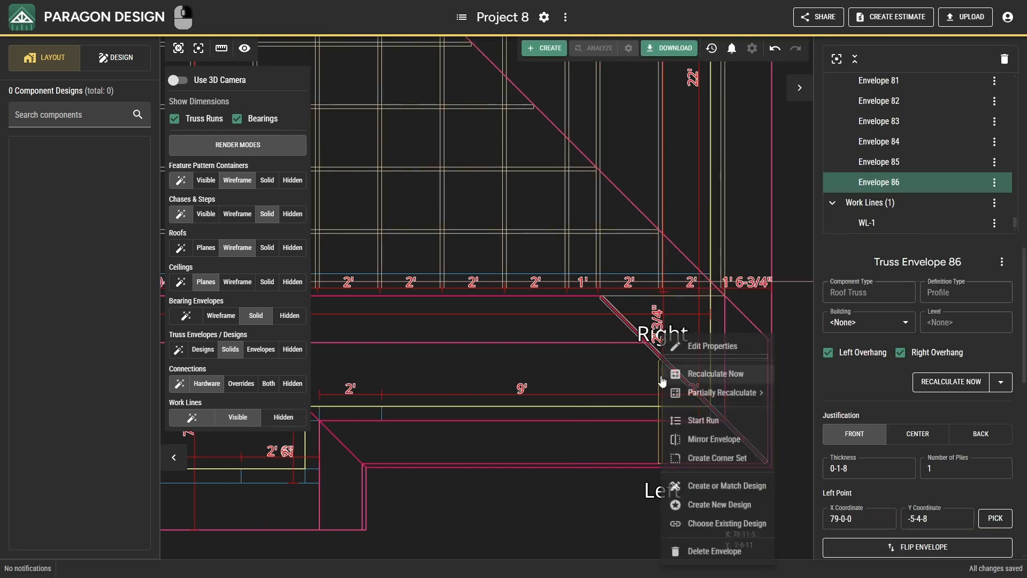
{"action": "left_click", "coordinate": [675, 421]}
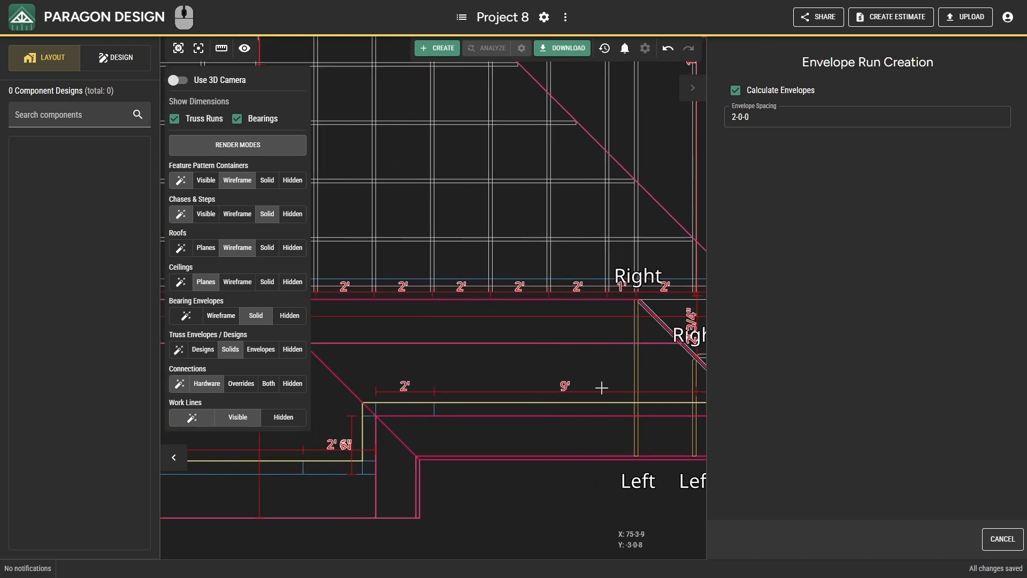
{"action": "middle_click_drag", "start_coordinate": [602, 388], "coordinate": [710, 385]}
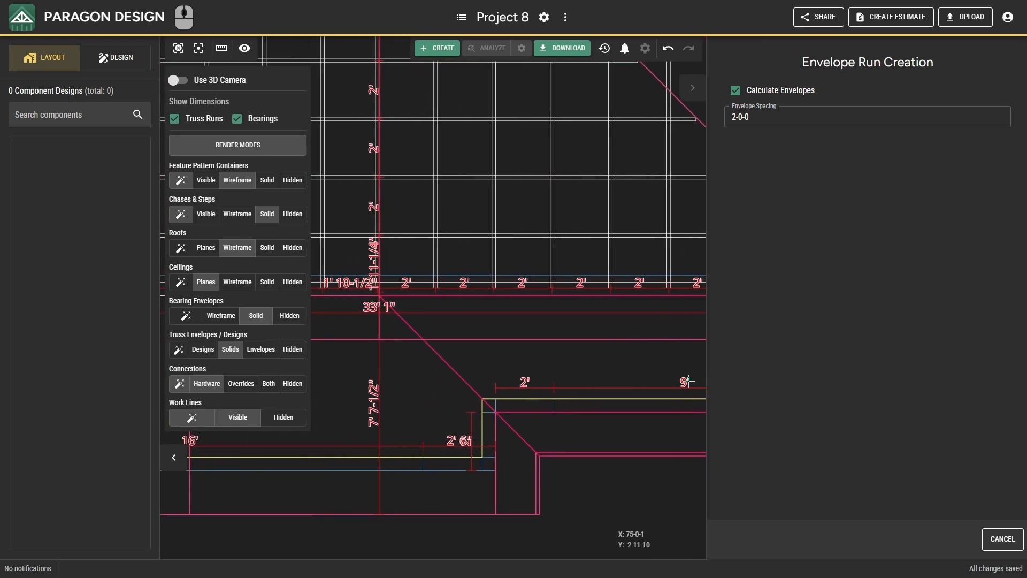
{"action": "left_click", "coordinate": [508, 365]}
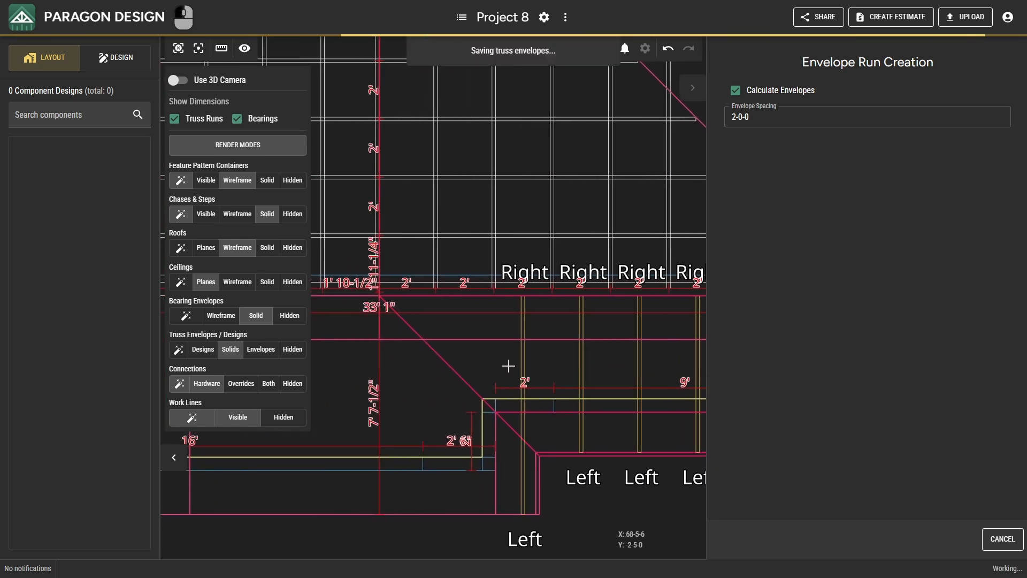
- Insert a one-ply, front-justified truss envelope at the inner wall corner, running at X 67-6-8 from Y -0-0-0 to Y -7-6-0
{"action": "right_click", "coordinate": [543, 355]}
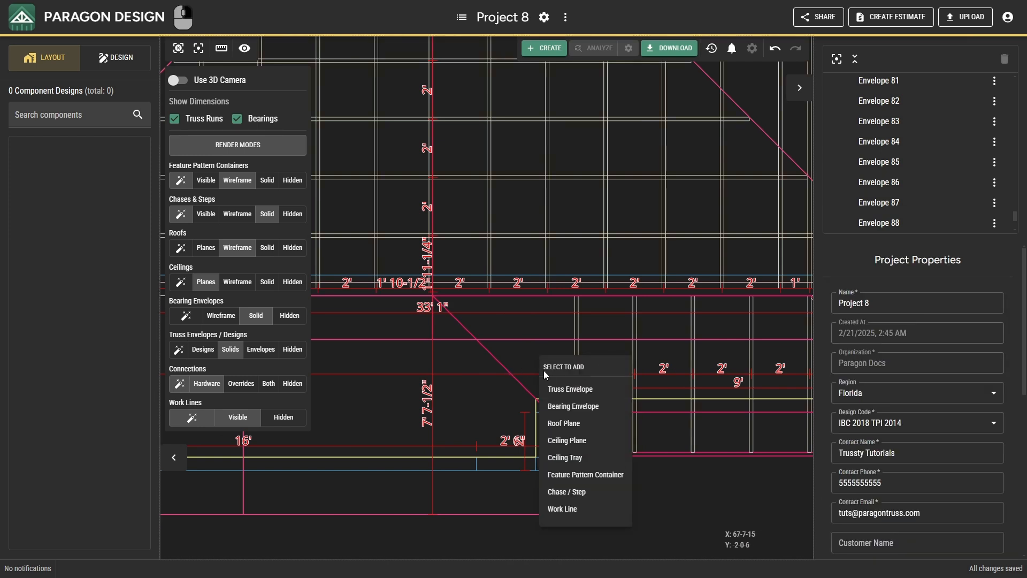
{"action": "left_click", "coordinate": [552, 389]}
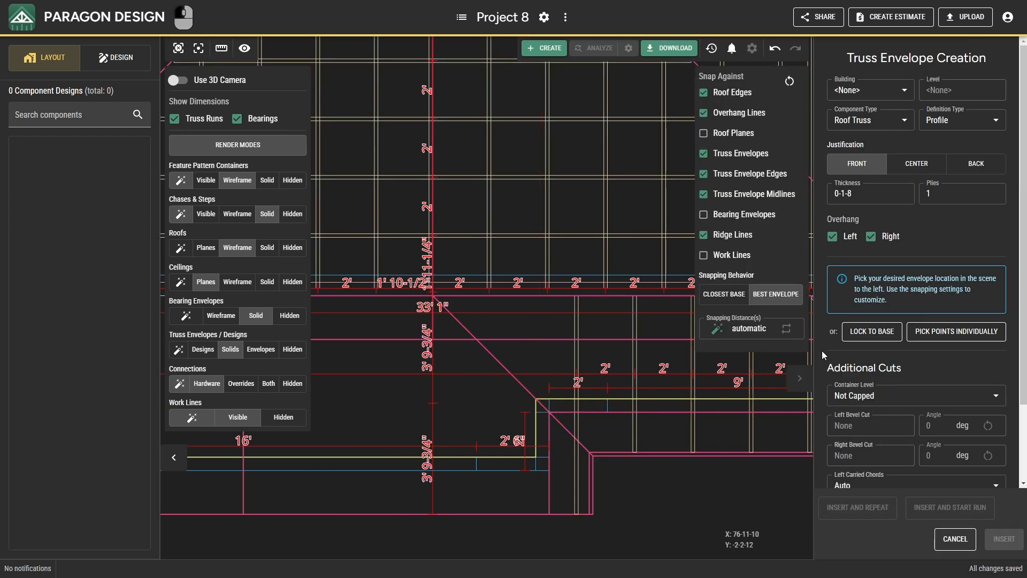
{"action": "left_click", "coordinate": [538, 419]}
{"action": "left_click", "coordinate": [537, 424]}
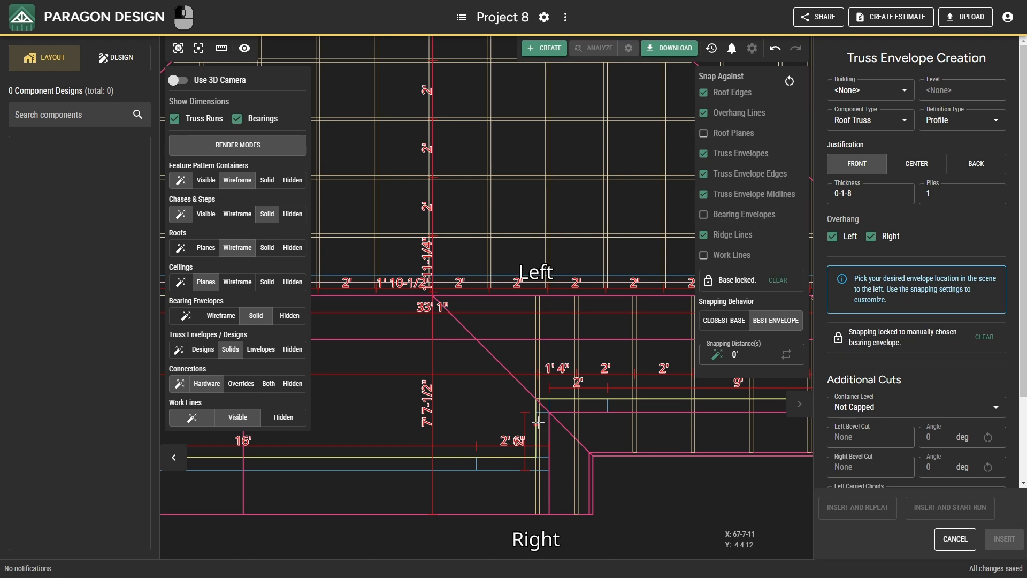
{"action": "left_click", "coordinate": [541, 418]}
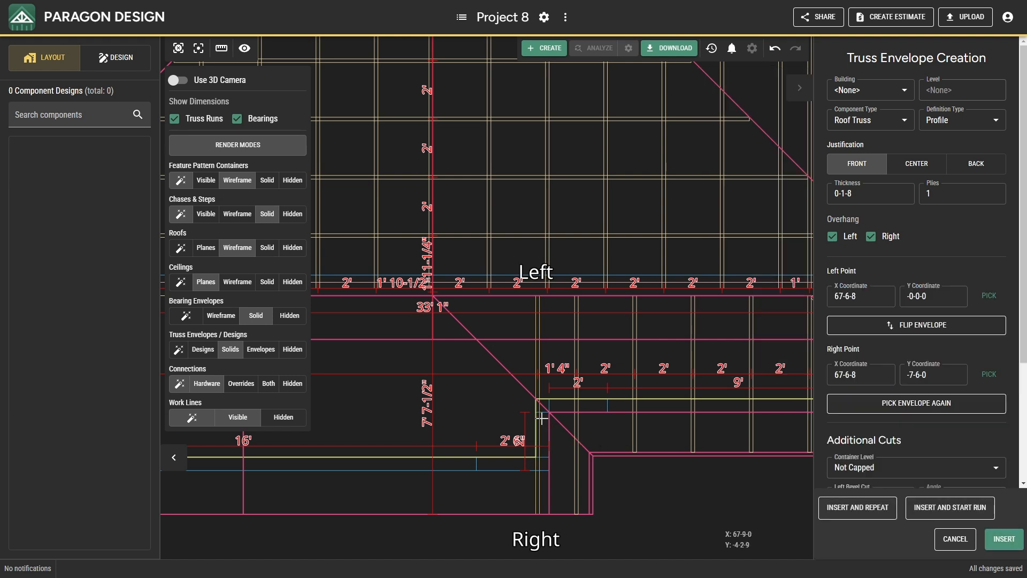
{"action": "scroll", "coordinate": [907, 485], "scroll_direction": "down", "scroll_amount": 2}
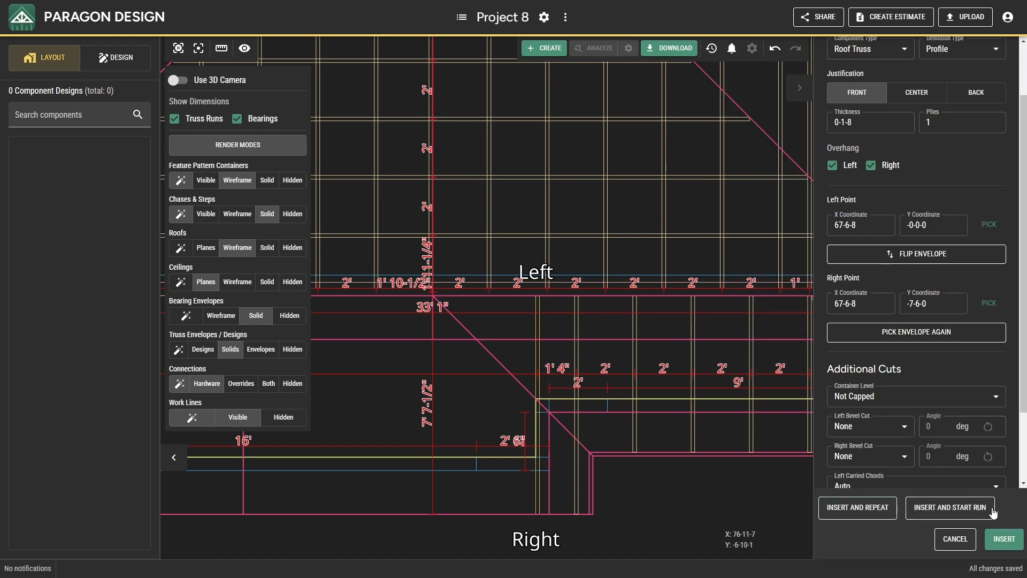
{"action": "left_click", "coordinate": [1004, 539]}
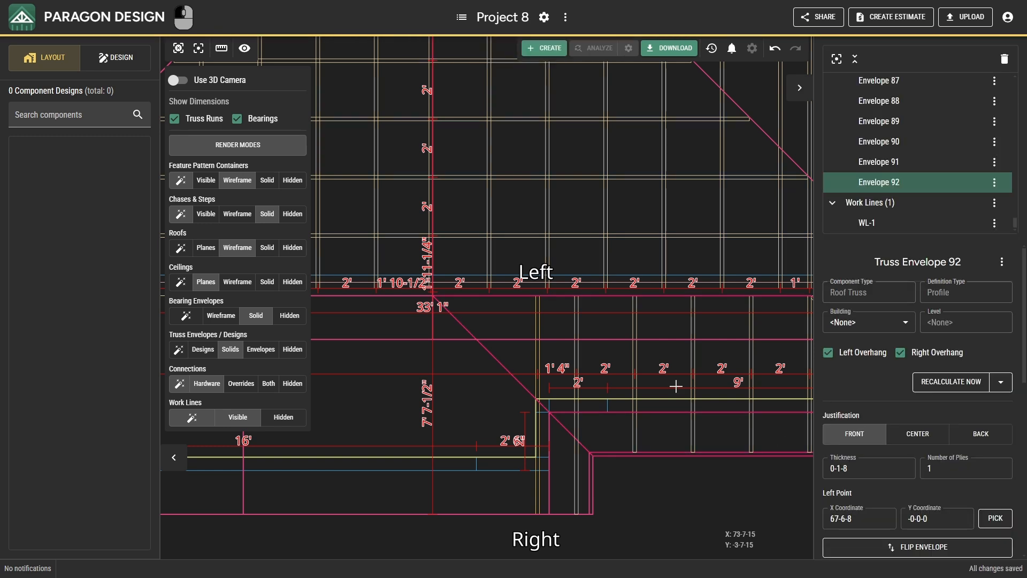
- Flip the new envelope at X 67-6-8 so its left and right ends match the neighbouring front jack at X 69-0-0
{"action": "left_click", "coordinate": [578, 324]}
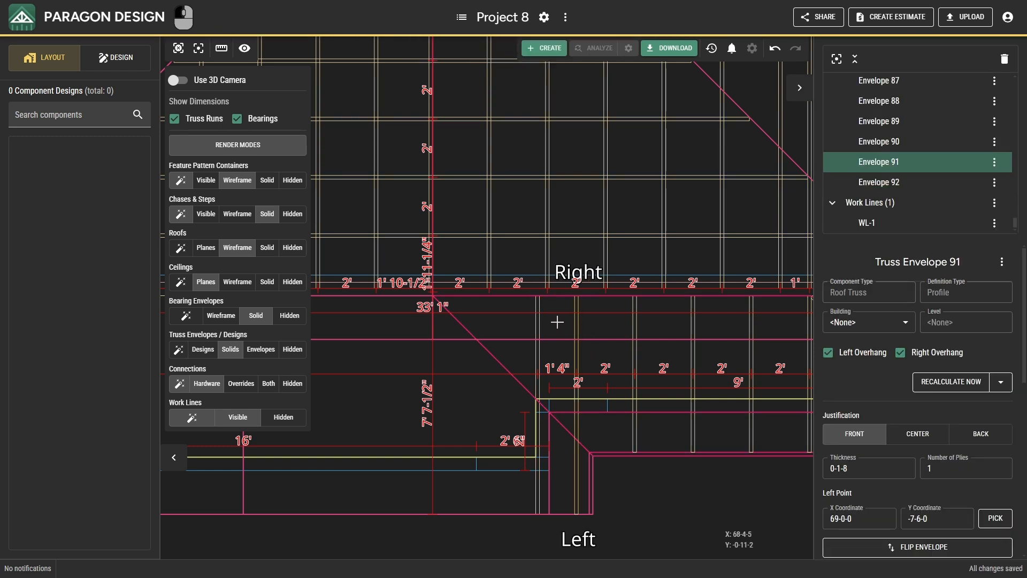
{"action": "left_click", "coordinate": [540, 323]}
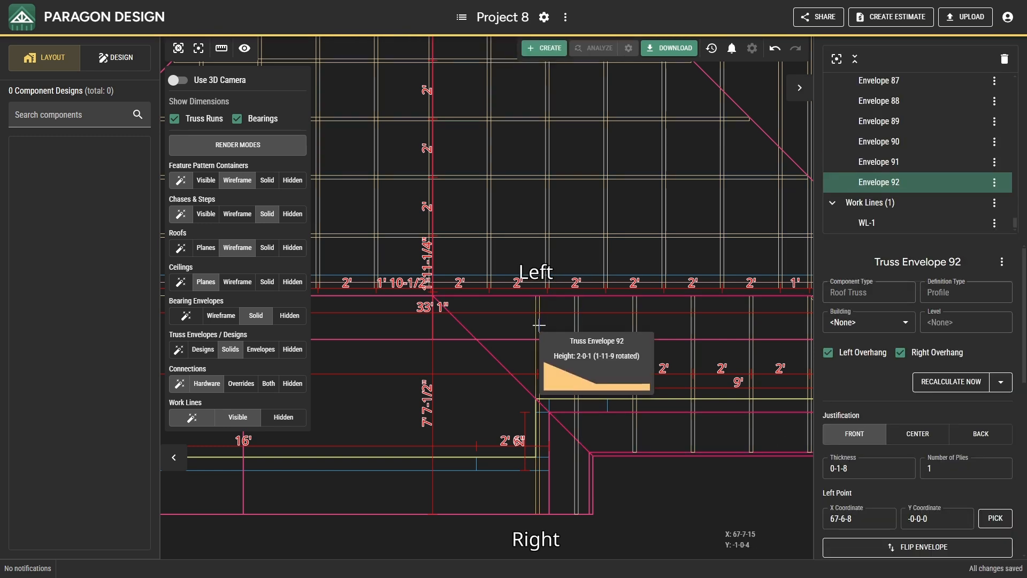
{"action": "left_click", "coordinate": [578, 315]}
{"action": "left_click", "coordinate": [537, 310]}
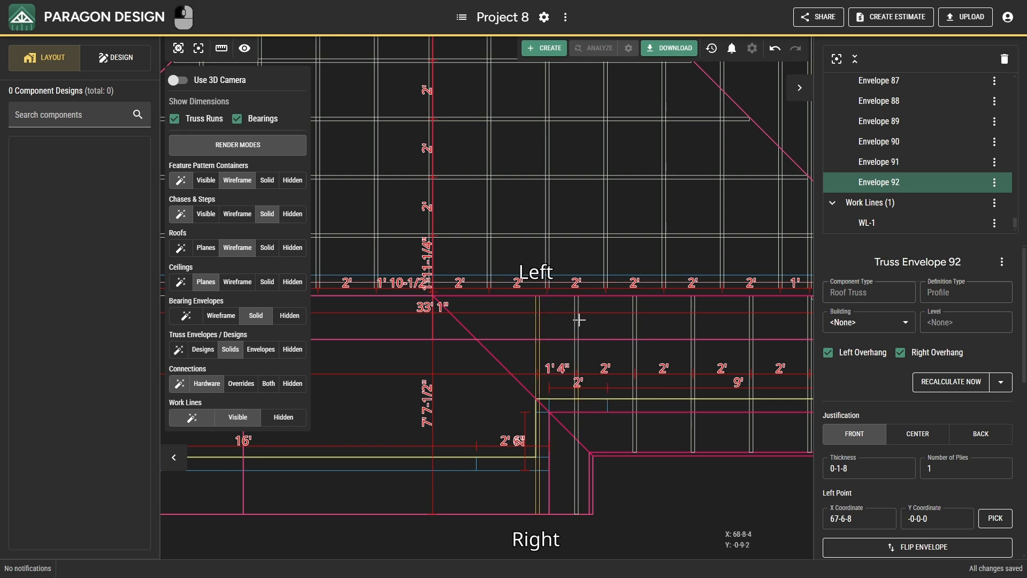
{"action": "scroll", "coordinate": [899, 416], "scroll_direction": "down", "scroll_amount": 3}
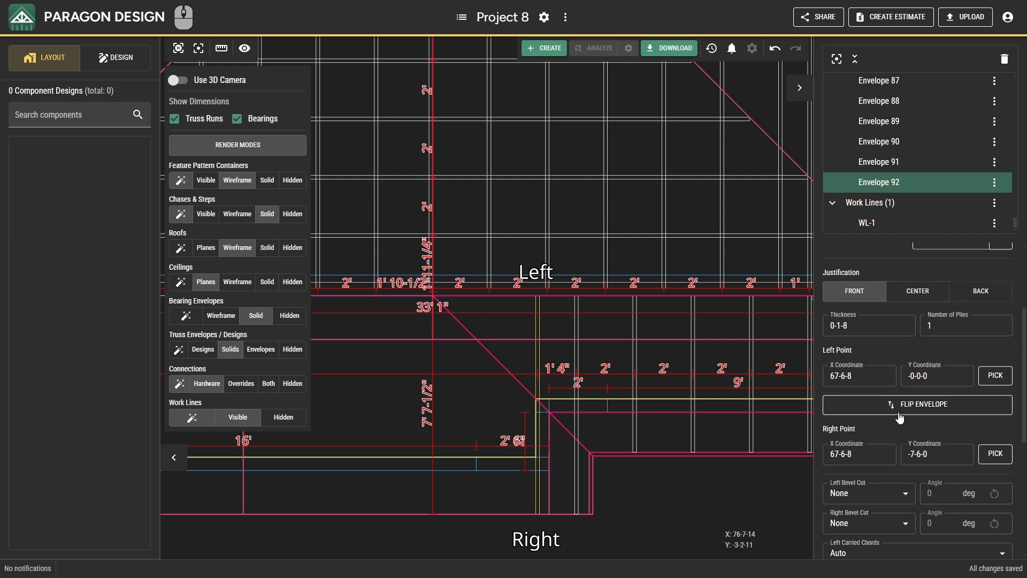
{"action": "left_click", "coordinate": [899, 412]}
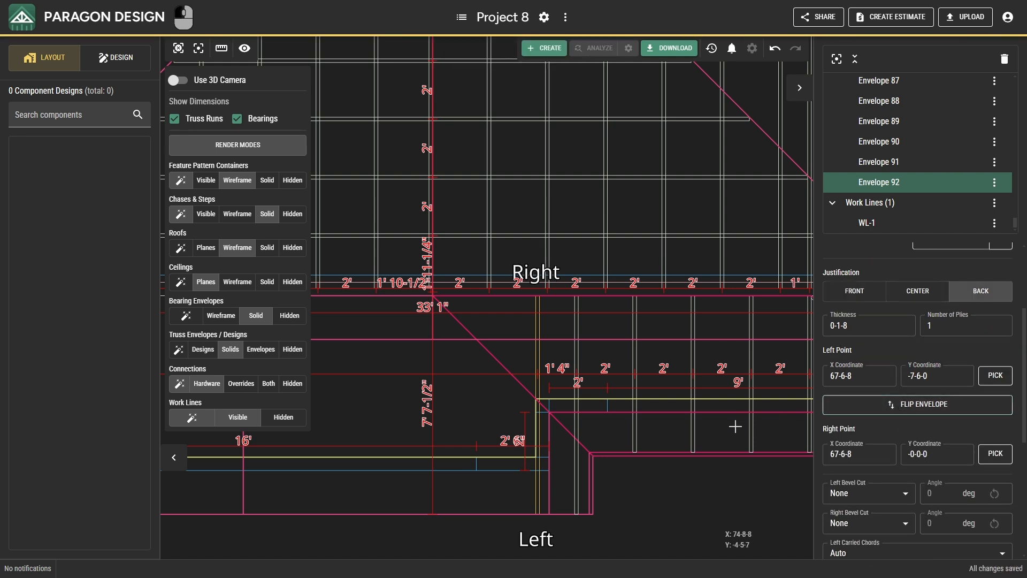
{"action": "left_click", "coordinate": [576, 319], "text": "ctrl"}
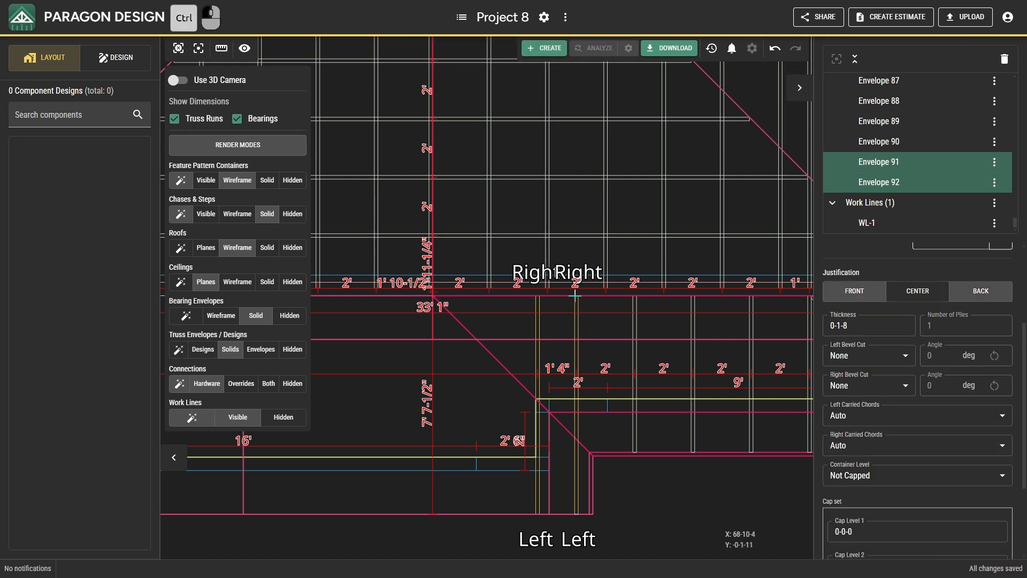
{"action": "key", "text": "Escape"}
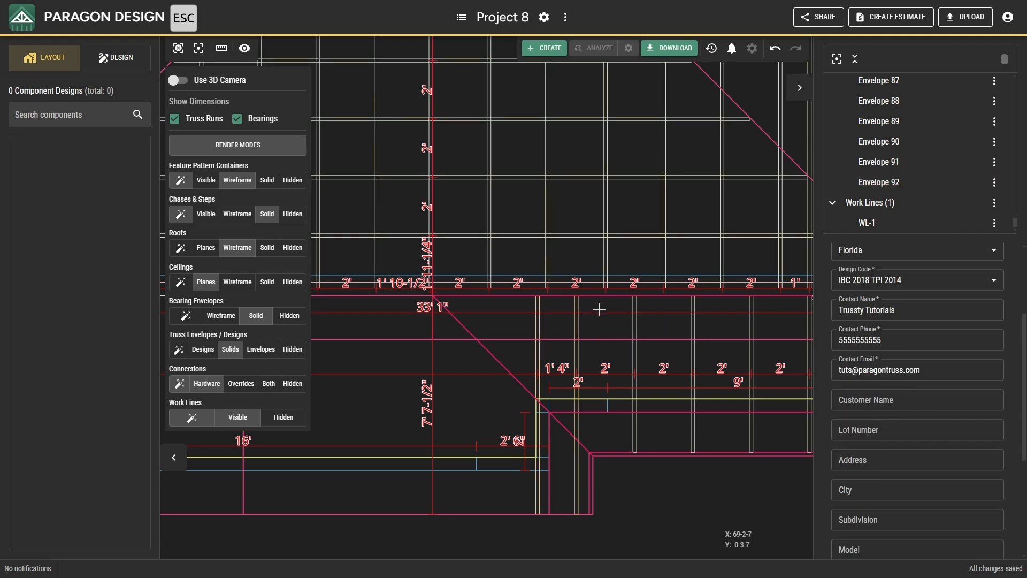
- Replace the old work line with a bounding one along the horizontal overhang segment beside the inner corner, at offset 0-0-0
{"action": "left_click", "coordinate": [994, 202]}
{"action": "left_click", "coordinate": [991, 257]}
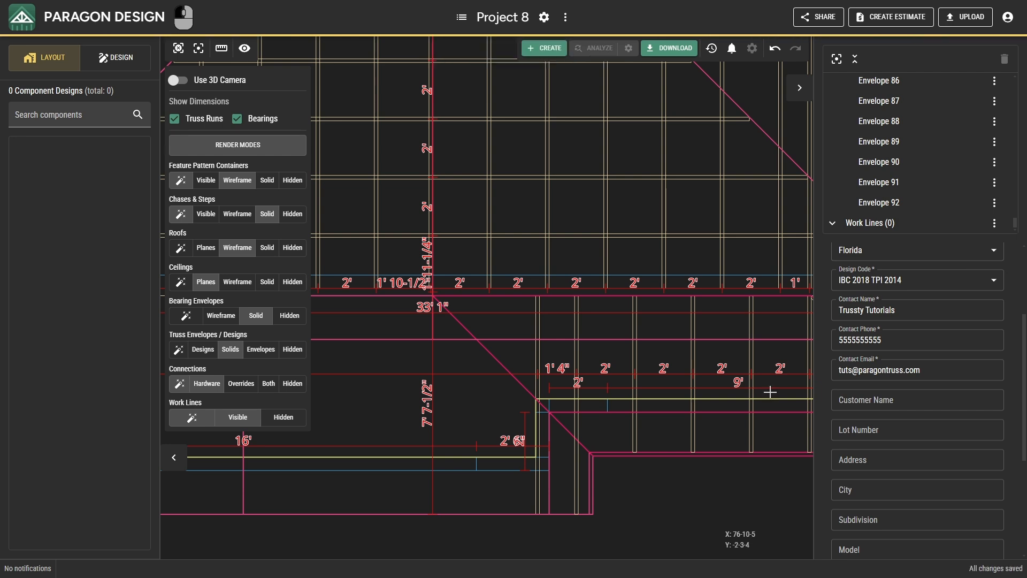
{"action": "right_click", "coordinate": [692, 470]}
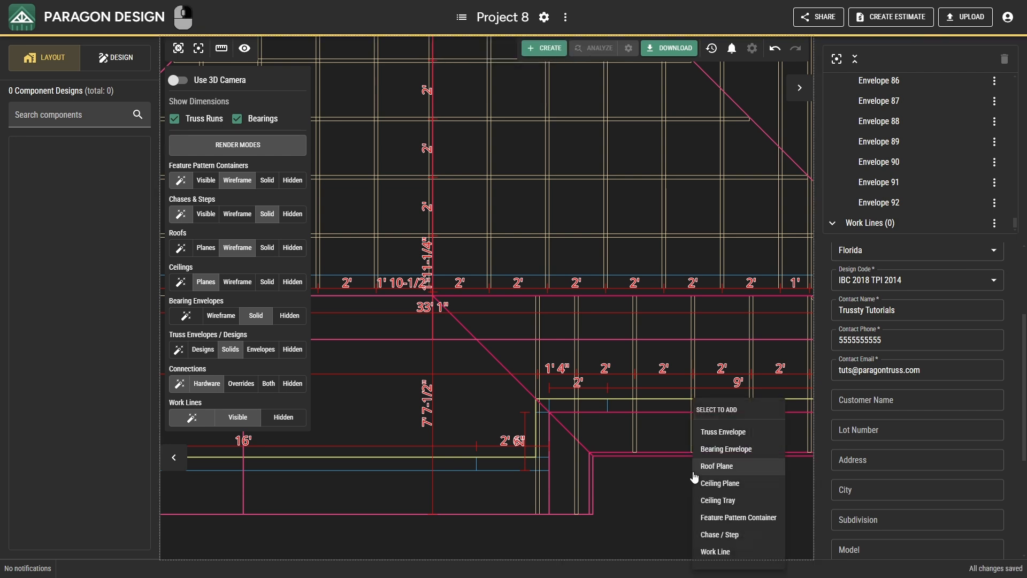
{"action": "left_click", "coordinate": [763, 552]}
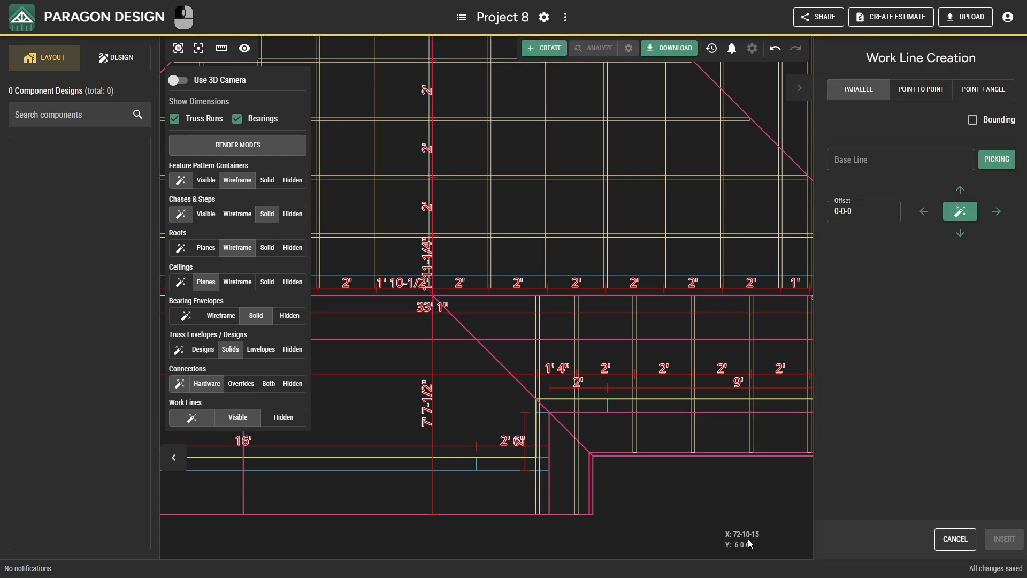
{"action": "left_click", "coordinate": [619, 455]}
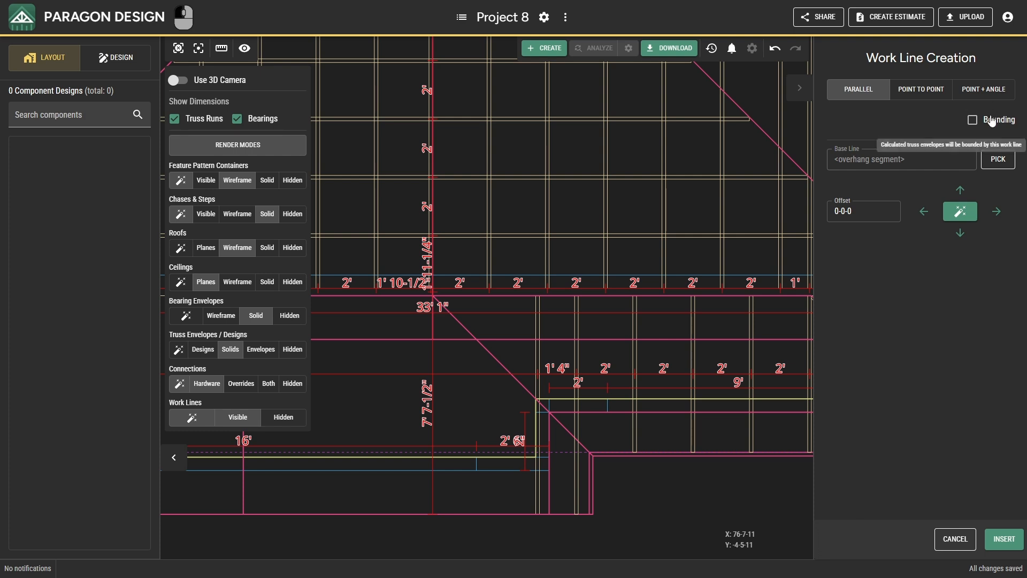
{"action": "left_click", "coordinate": [972, 120]}
{"action": "left_click", "coordinate": [1004, 539]}
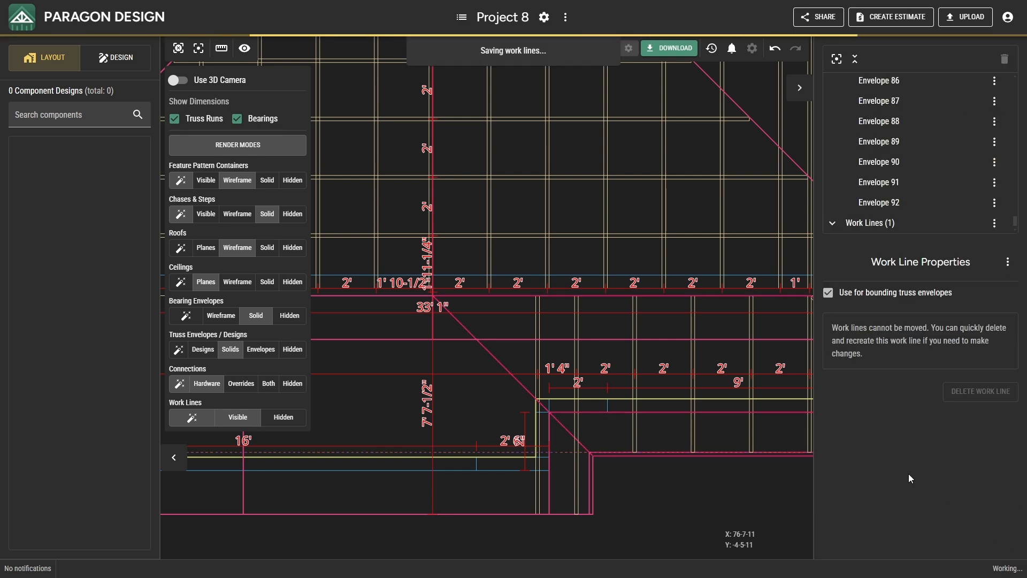
- Recalculate the left ends of the envelopes at X 67-6-8 and X 69-0-0 so they stop at the bounding work line
{"action": "key", "text": "ctrl"}
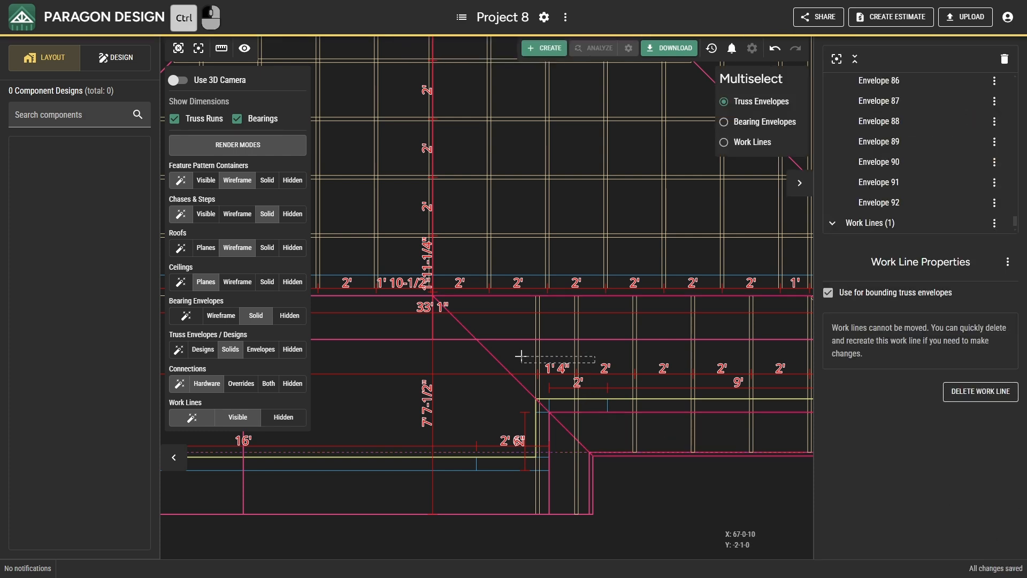
{"action": "left_click_drag", "start_coordinate": [521, 355], "coordinate": [522, 356], "text": "ctrl"}
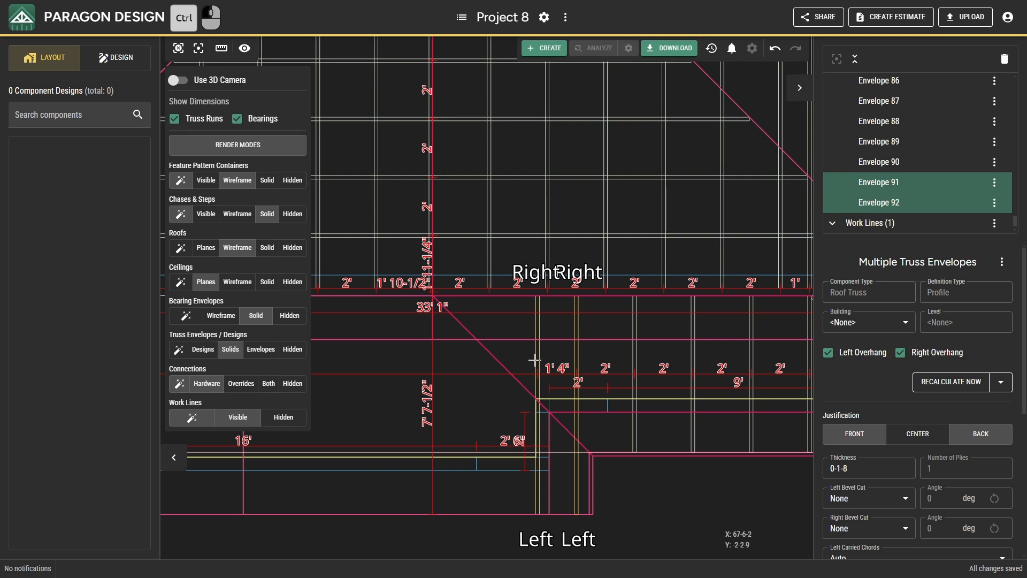
{"action": "left_click", "coordinate": [992, 391]}
{"action": "left_click", "coordinate": [992, 411]}
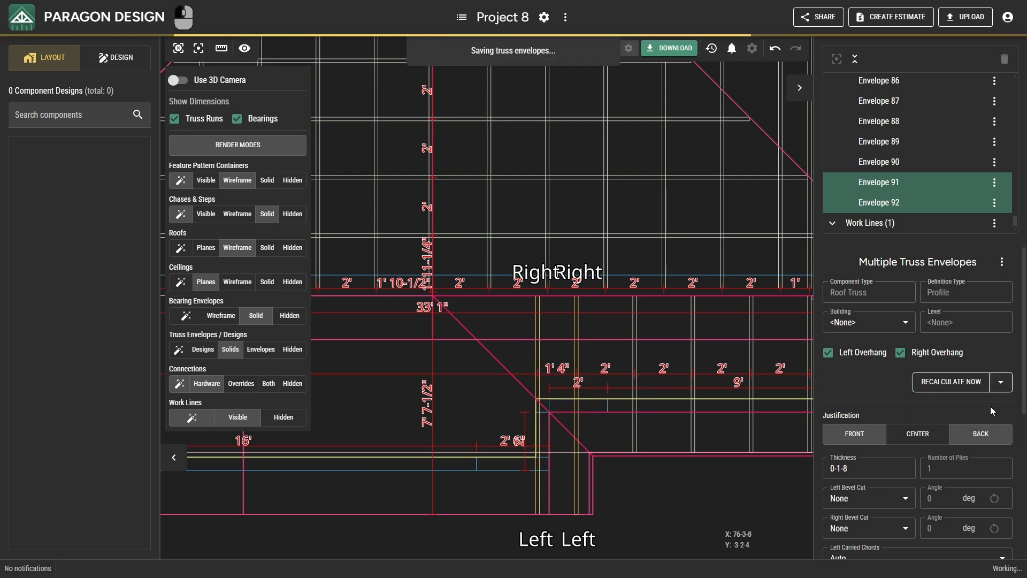
{"action": "key", "text": "Escape"}
- Delete the bounding work line along the overhang
{"action": "middle_click_drag", "start_coordinate": [610, 447], "coordinate": [624, 438]}
{"action": "left_click", "coordinate": [608, 437]}
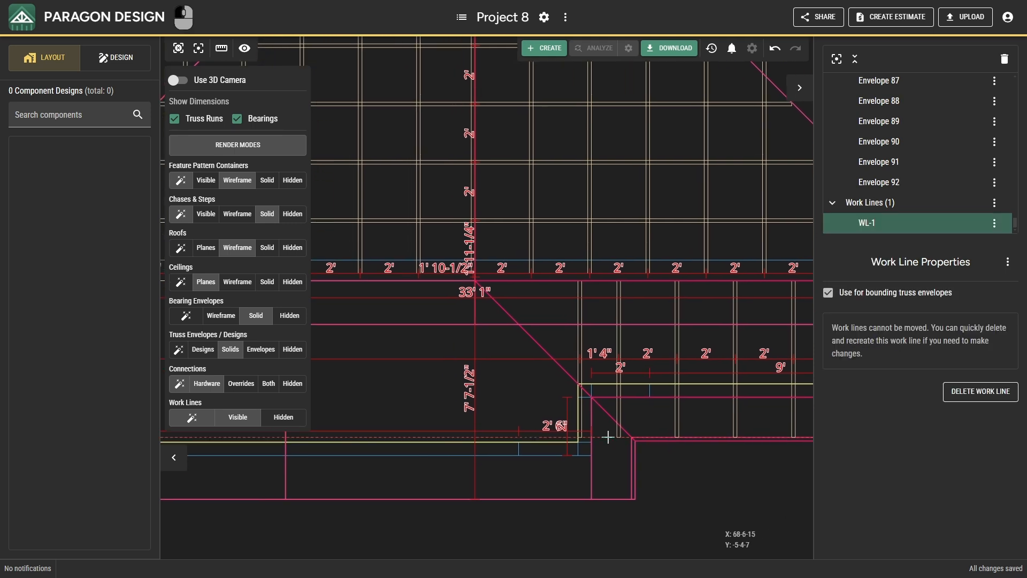
{"action": "key", "text": "Delete"}
- Place a one-ply truss envelope along the projecting front wall at Y -6-0-0, from X 45-7-8 to X 69-4-8
{"action": "scroll", "coordinate": [607, 438], "scroll_direction": "down", "scroll_amount": 2}
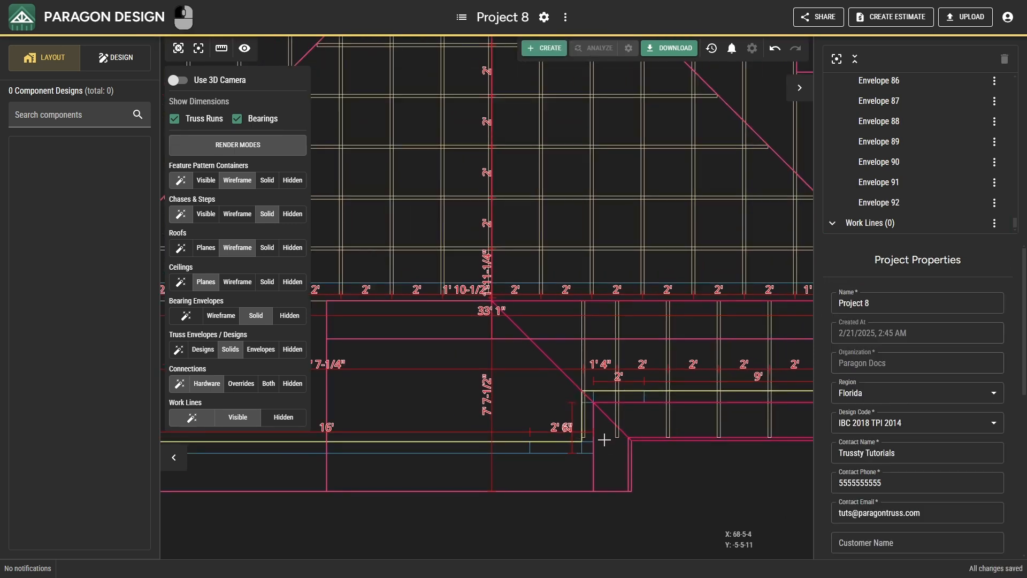
{"action": "scroll", "coordinate": [606, 437], "scroll_direction": "up", "scroll_amount": 1}
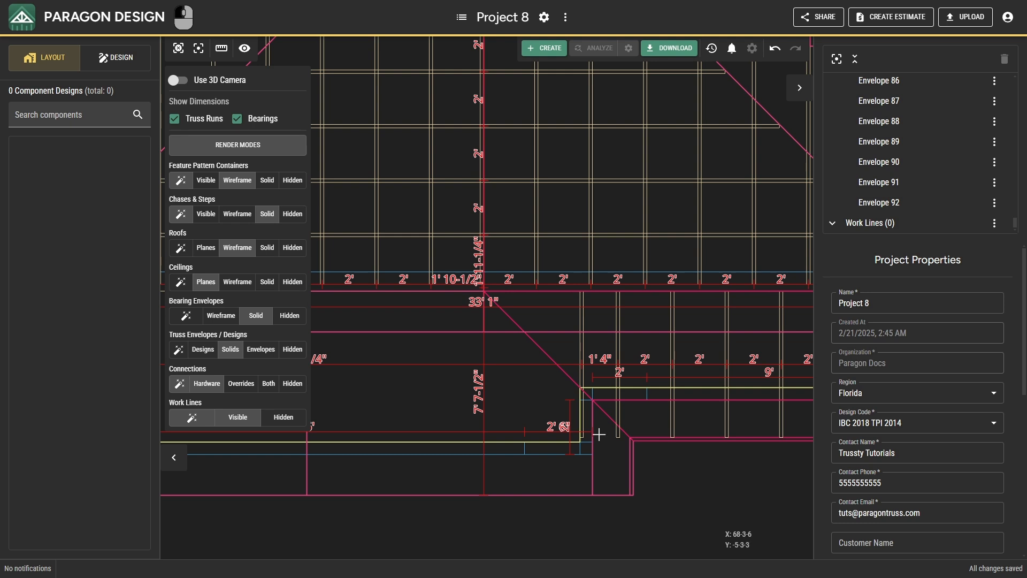
{"action": "middle_click_drag", "start_coordinate": [602, 434], "coordinate": [642, 446]}
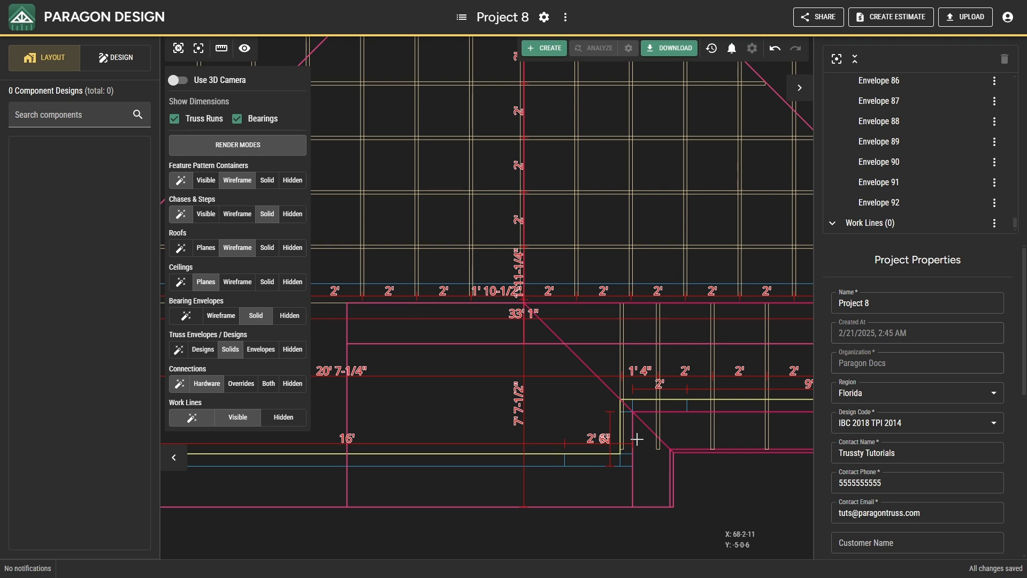
{"action": "middle_click_drag", "start_coordinate": [548, 435], "coordinate": [704, 447]}
{"action": "scroll", "coordinate": [703, 447], "scroll_direction": "down", "scroll_amount": 1}
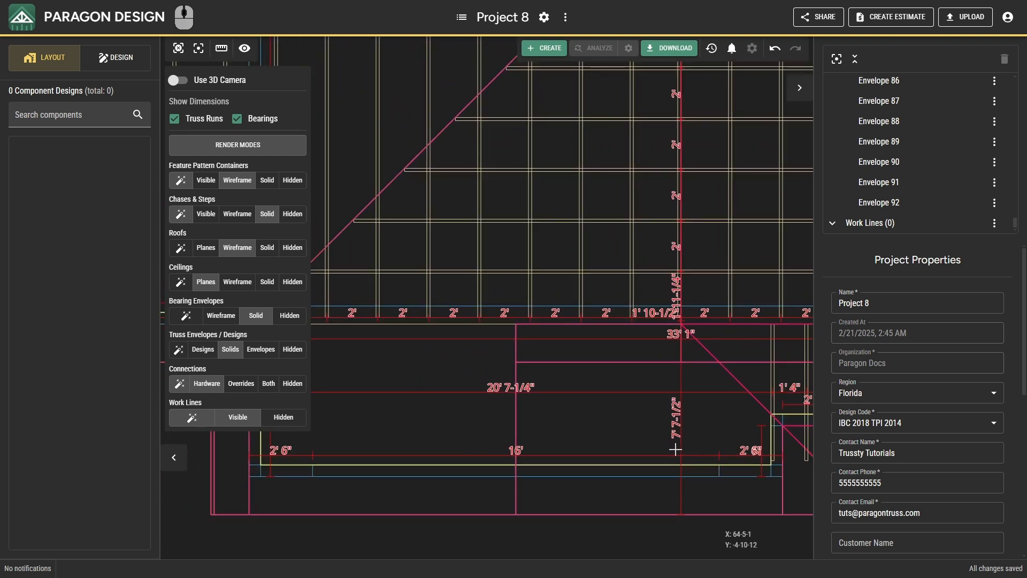
{"action": "right_click", "coordinate": [600, 433]}
{"action": "left_click", "coordinate": [616, 440]}
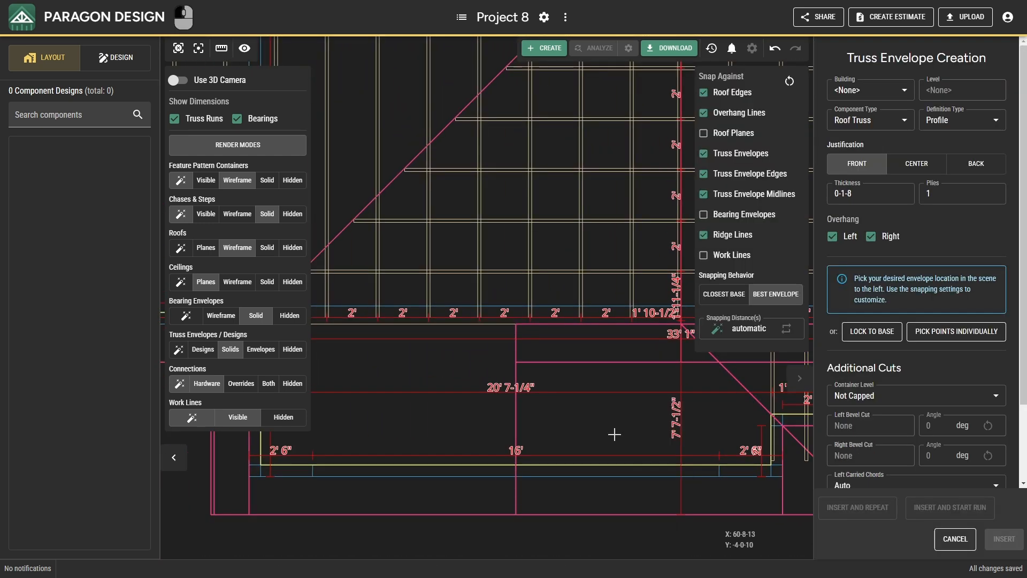
{"action": "left_click", "coordinate": [648, 477]}
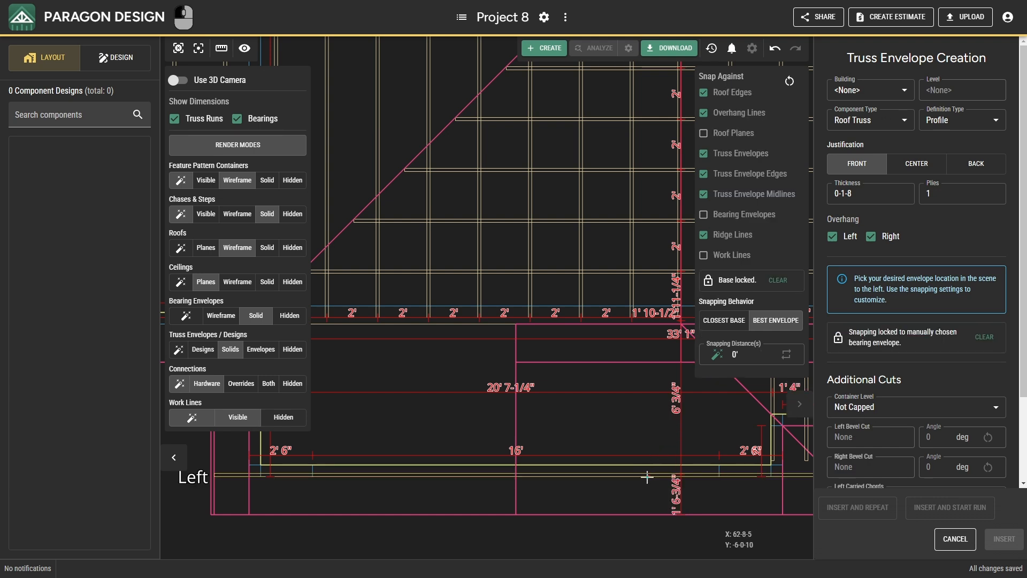
{"action": "left_click", "coordinate": [639, 426]}
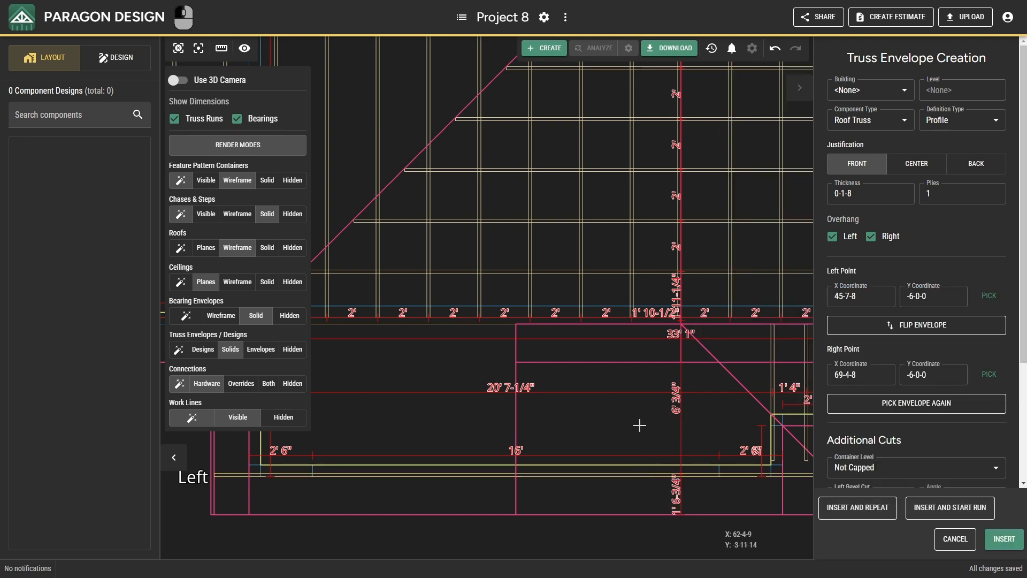
- Insert the front wall envelope and run copies of it toward the main house at 2-0-0 spacing
{"action": "left_click", "coordinate": [955, 514]}
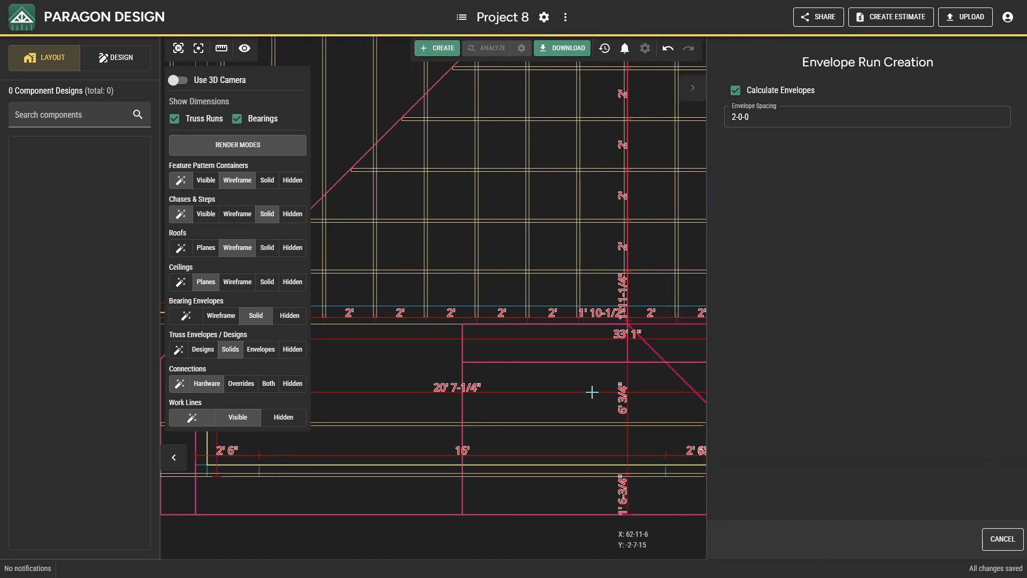
{"action": "middle_click_drag", "start_coordinate": [559, 359], "coordinate": [445, 389]}
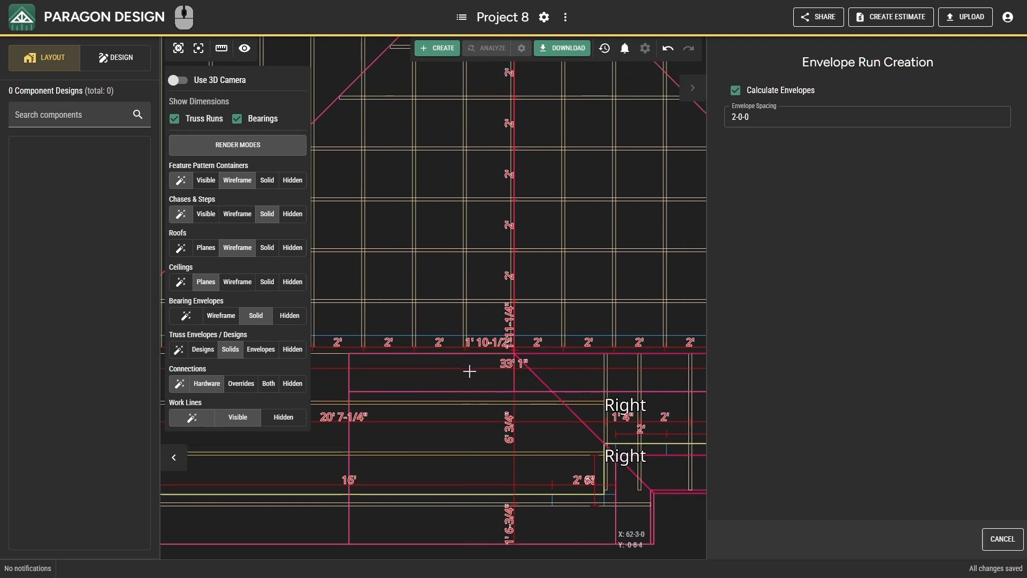
{"action": "left_click", "coordinate": [469, 373]}
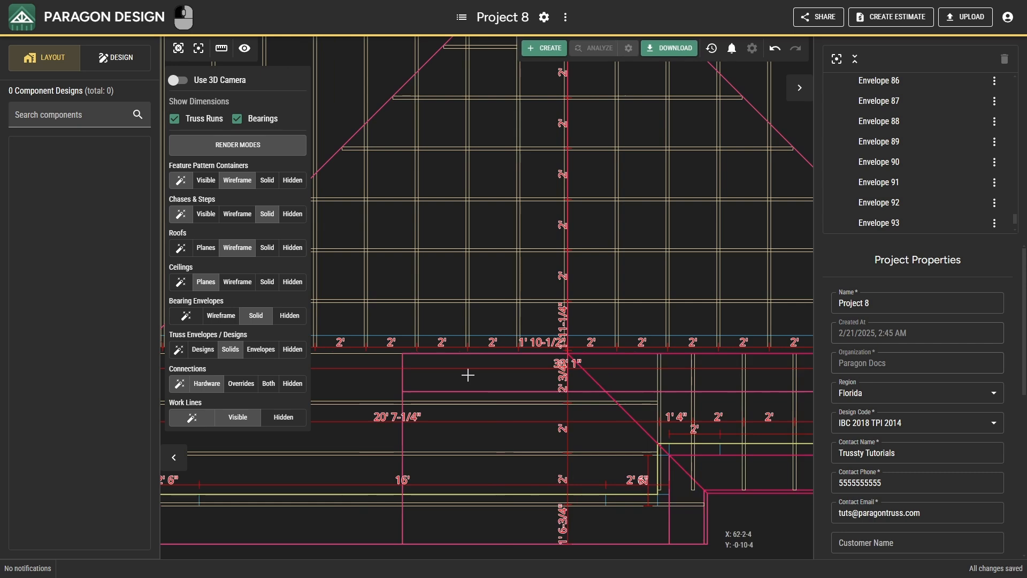
- Move the left point of the truss envelope at X 67-6-8 to Y -4-0-0
{"action": "scroll", "coordinate": [642, 460], "scroll_direction": "up", "scroll_amount": 3}
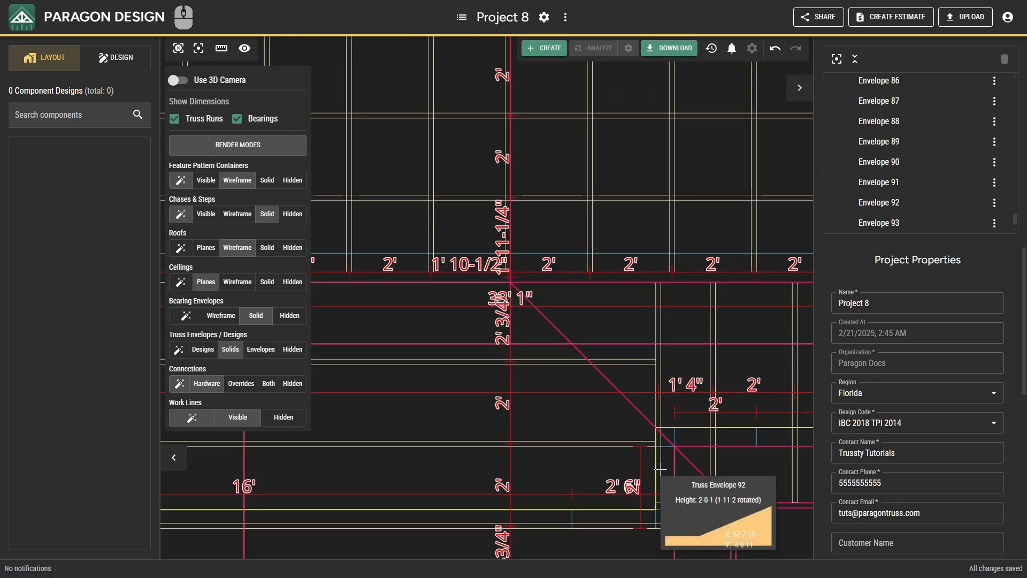
{"action": "left_click", "coordinate": [660, 469]}
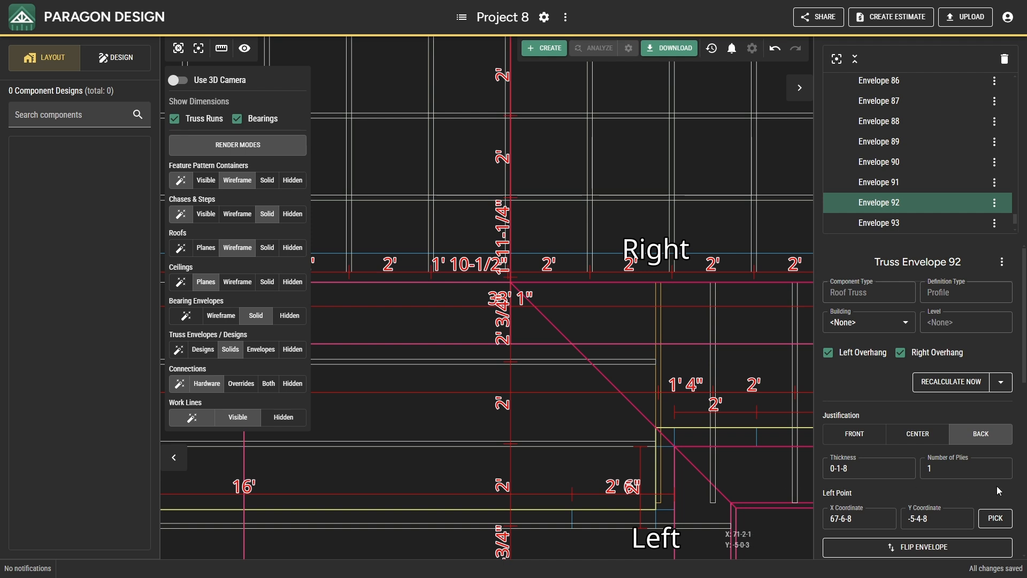
{"action": "scroll", "coordinate": [997, 486], "scroll_direction": "down", "scroll_amount": 1}
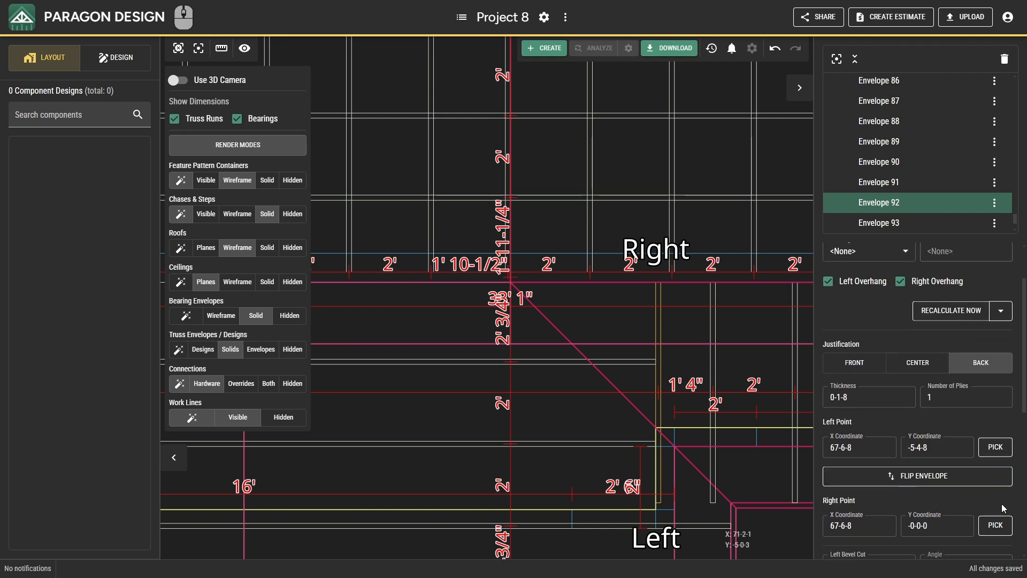
{"action": "left_click", "coordinate": [994, 447]}
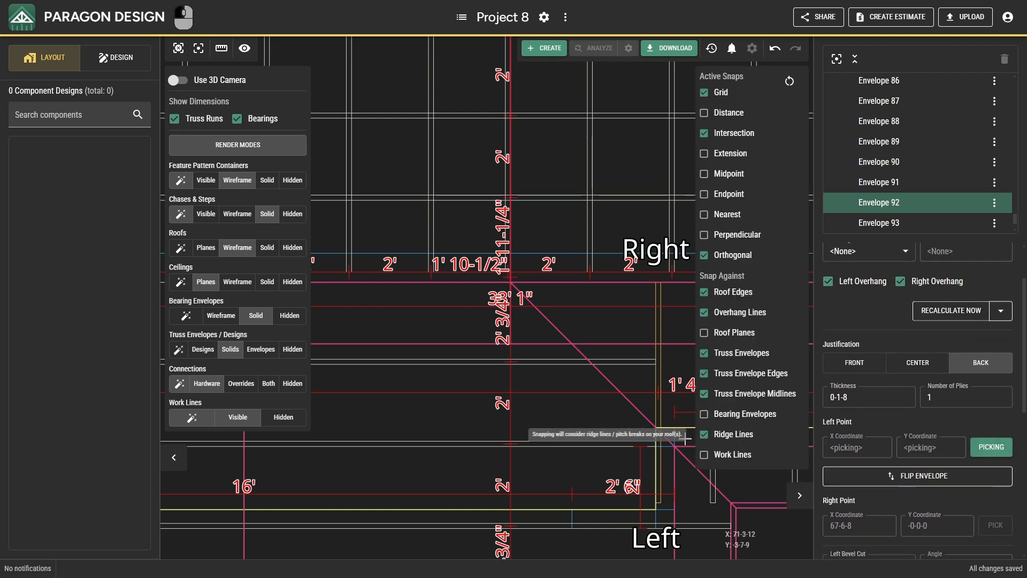
{"action": "left_click", "coordinate": [658, 445]}
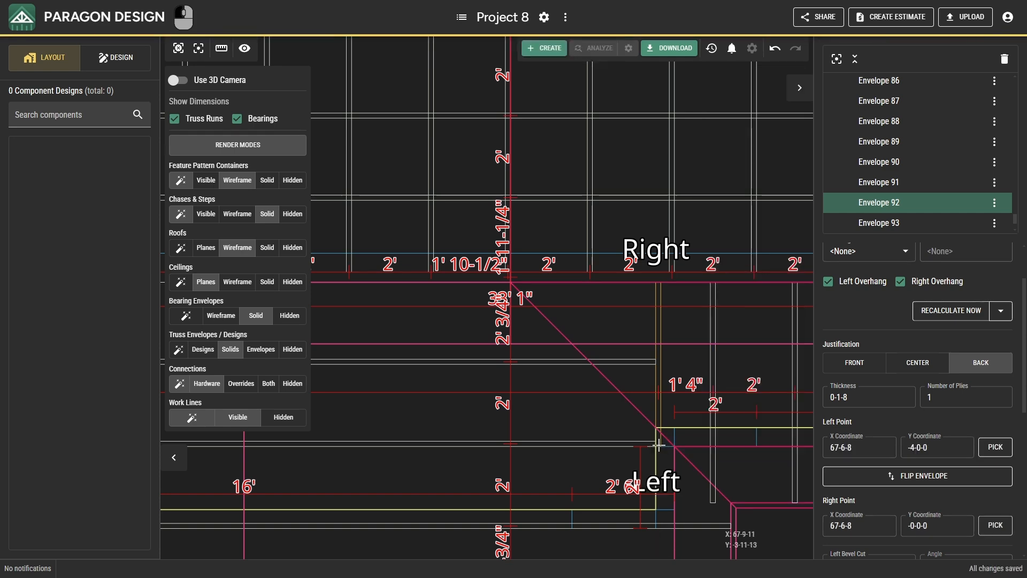
{"action": "left_click", "coordinate": [614, 434]}
{"action": "scroll", "coordinate": [620, 436], "scroll_direction": "down", "scroll_amount": 1}
{"action": "scroll", "coordinate": [628, 437], "scroll_direction": "down", "scroll_amount": 1}
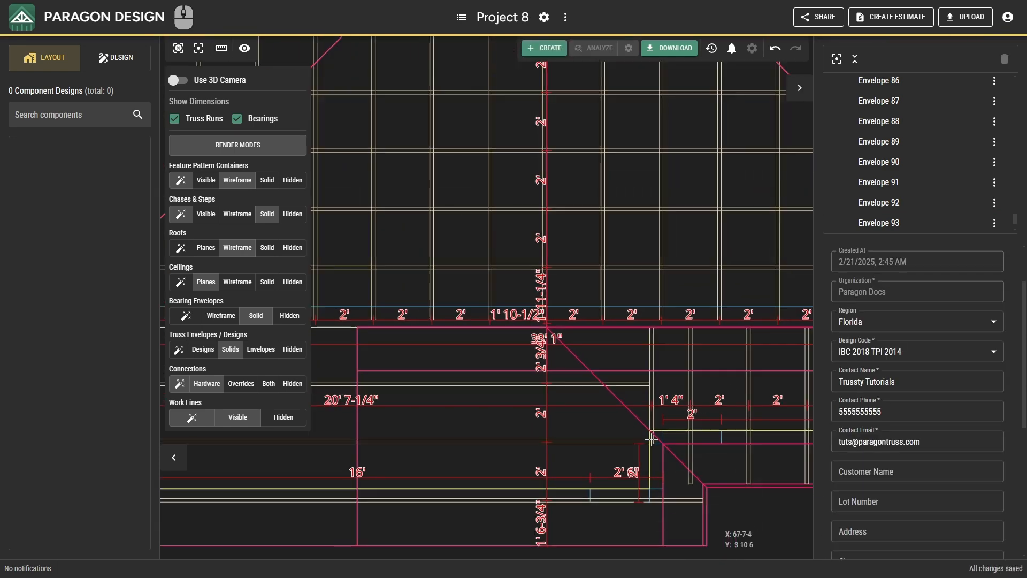
- Switch to the 3D view and examine how the truss envelopes meet at the front roofs and the projecting wall's corner
{"action": "middle_click_drag", "start_coordinate": [639, 440], "coordinate": [456, 438]}
{"action": "scroll", "coordinate": [530, 418], "scroll_direction": "down", "scroll_amount": 2}
{"action": "left_click", "coordinate": [178, 80]}
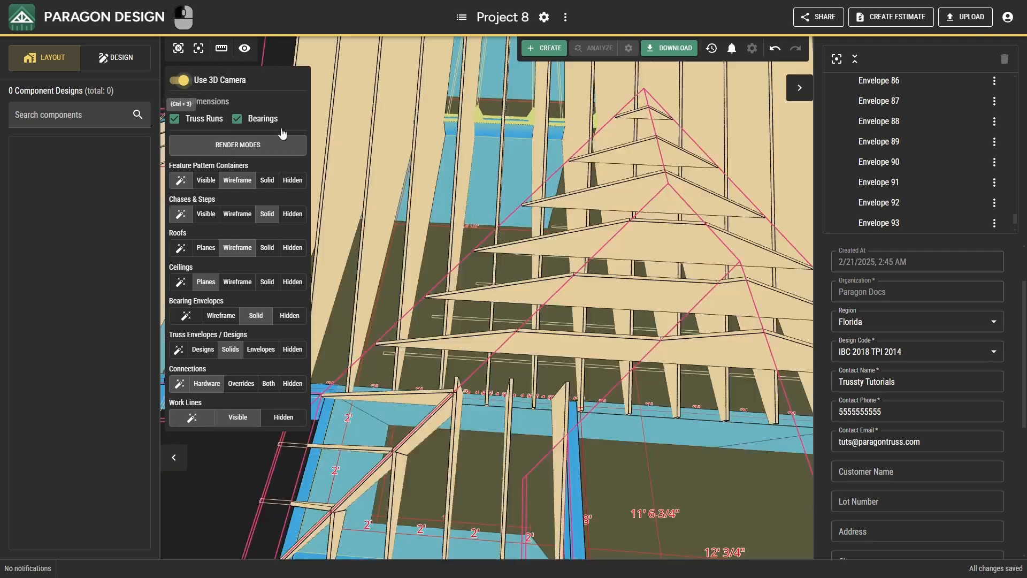
{"action": "scroll", "coordinate": [576, 381], "scroll_direction": "down", "scroll_amount": 3}
{"action": "middle_click_drag", "start_coordinate": [612, 416], "coordinate": [422, 331]}
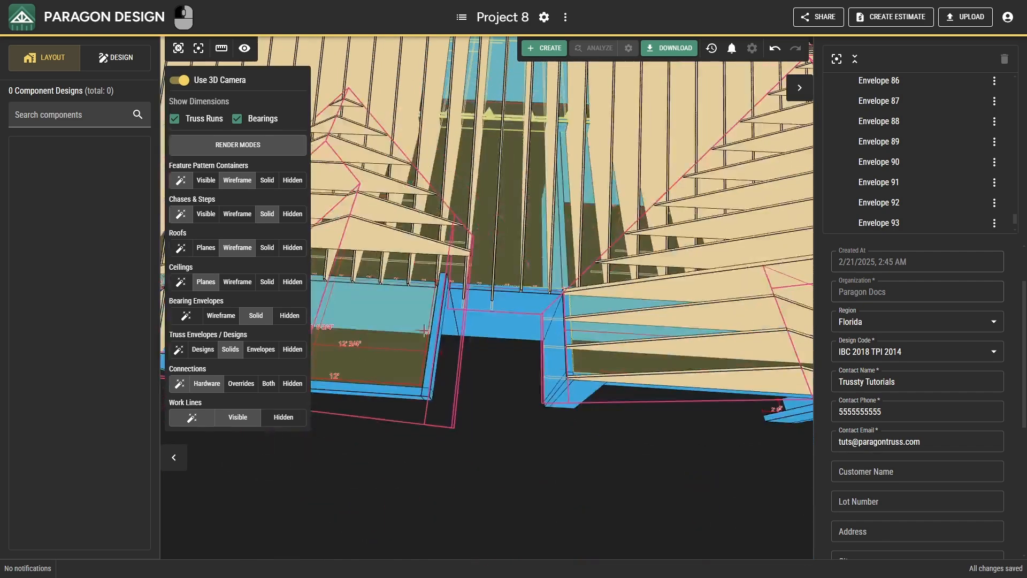
{"action": "scroll", "coordinate": [664, 417], "scroll_direction": "down", "scroll_amount": 1}
{"action": "scroll", "coordinate": [665, 417], "scroll_direction": "down", "scroll_amount": 2}
{"action": "right_click_drag", "start_coordinate": [693, 422], "coordinate": [700, 428]}
{"action": "middle_click_drag", "start_coordinate": [700, 428], "coordinate": [436, 341]}
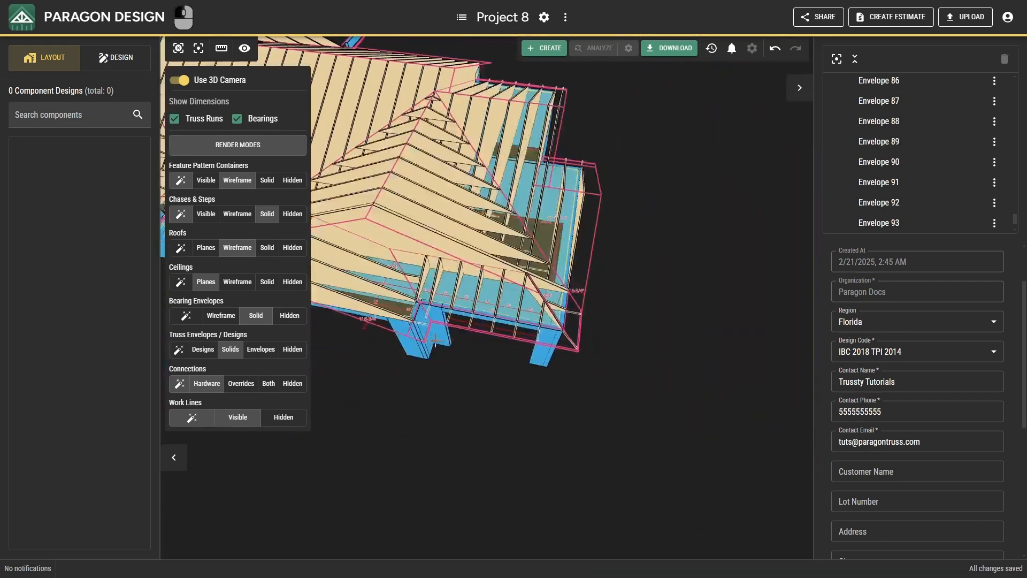
{"action": "scroll", "coordinate": [523, 293], "scroll_direction": "up", "scroll_amount": 1}
{"action": "scroll", "coordinate": [523, 293], "scroll_direction": "up", "scroll_amount": 5}
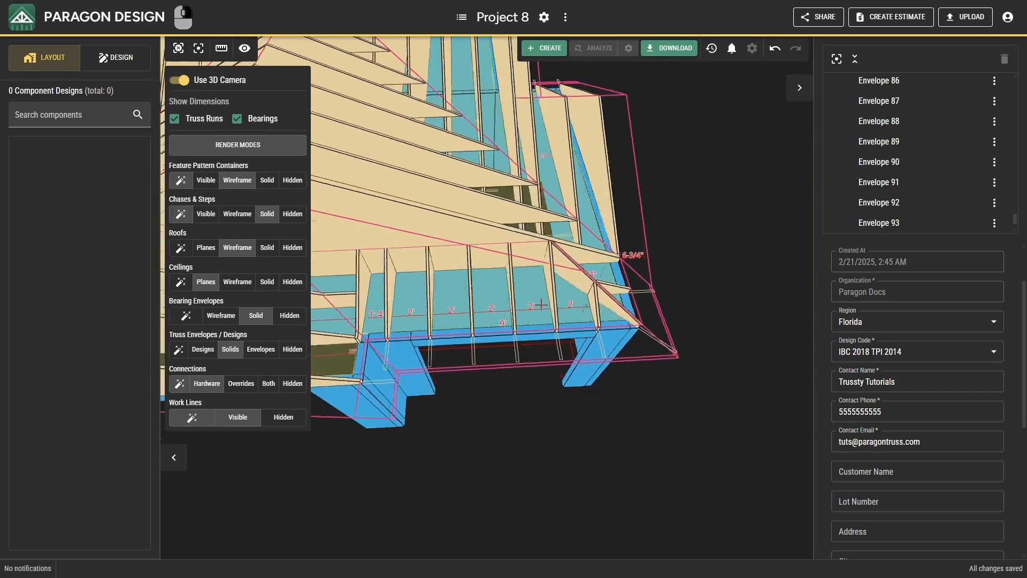
{"action": "scroll", "coordinate": [549, 270], "scroll_direction": "up", "scroll_amount": 3}
{"action": "right_click_drag", "start_coordinate": [556, 268], "coordinate": [549, 306]}
{"action": "scroll", "coordinate": [554, 302], "scroll_direction": "down", "scroll_amount": 2}
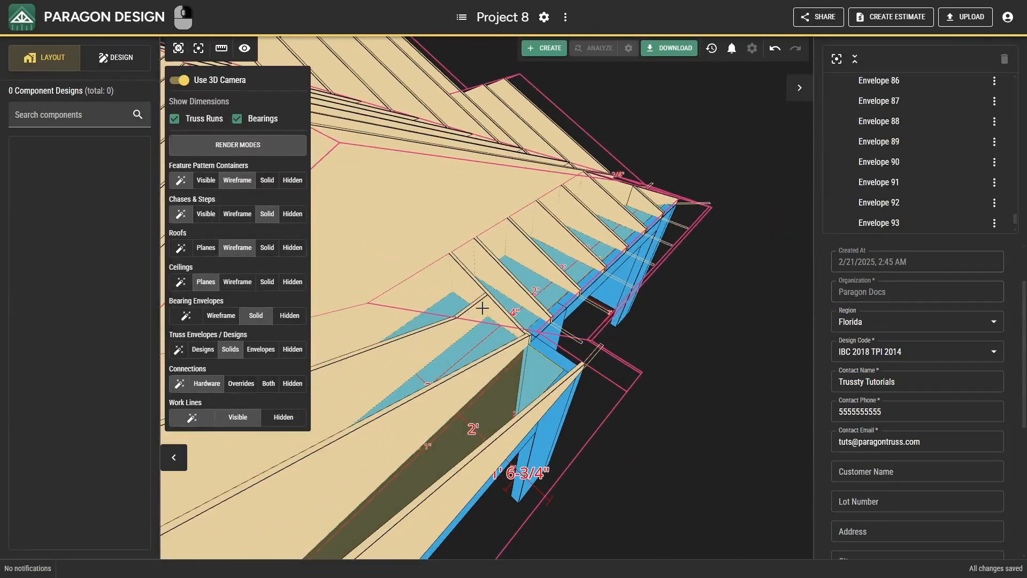
- Add a top cut to the front run's envelope at Y -2-0-0, using the adjoining front roof plane
{"action": "left_click", "coordinate": [439, 334]}
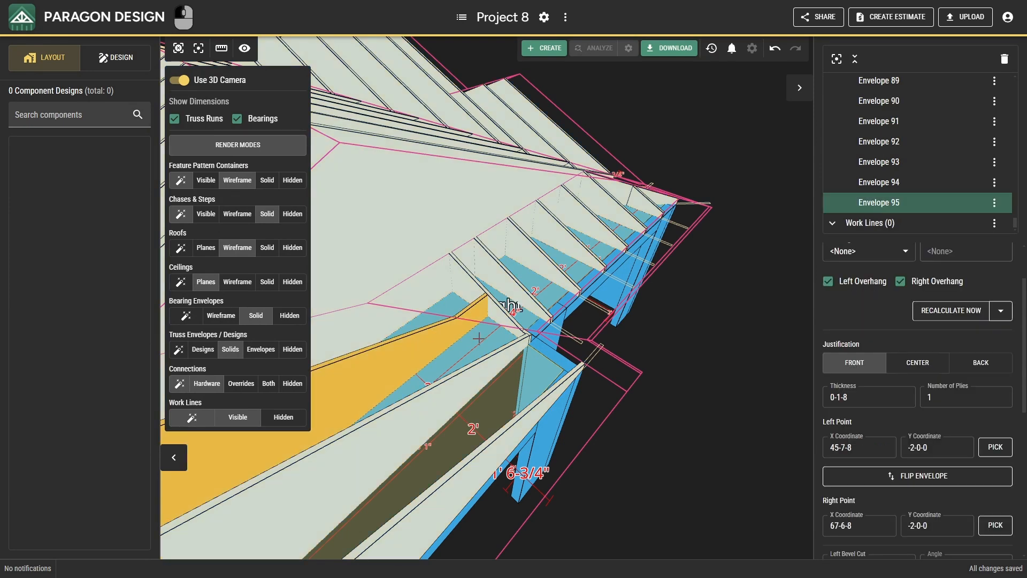
{"action": "scroll", "coordinate": [877, 430], "scroll_direction": "down", "scroll_amount": 6}
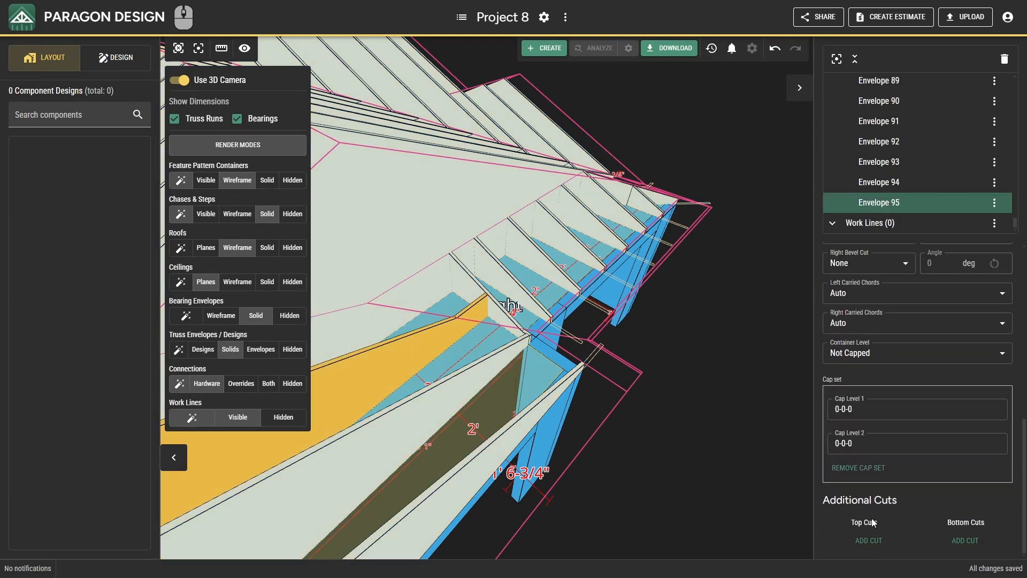
{"action": "left_click", "coordinate": [869, 541]}
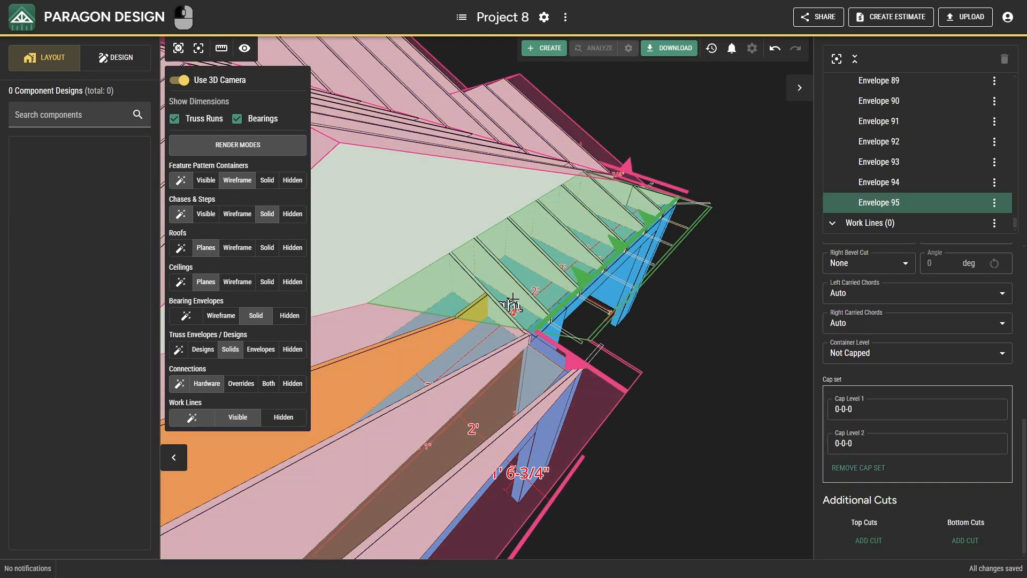
{"action": "left_click", "coordinate": [467, 345]}
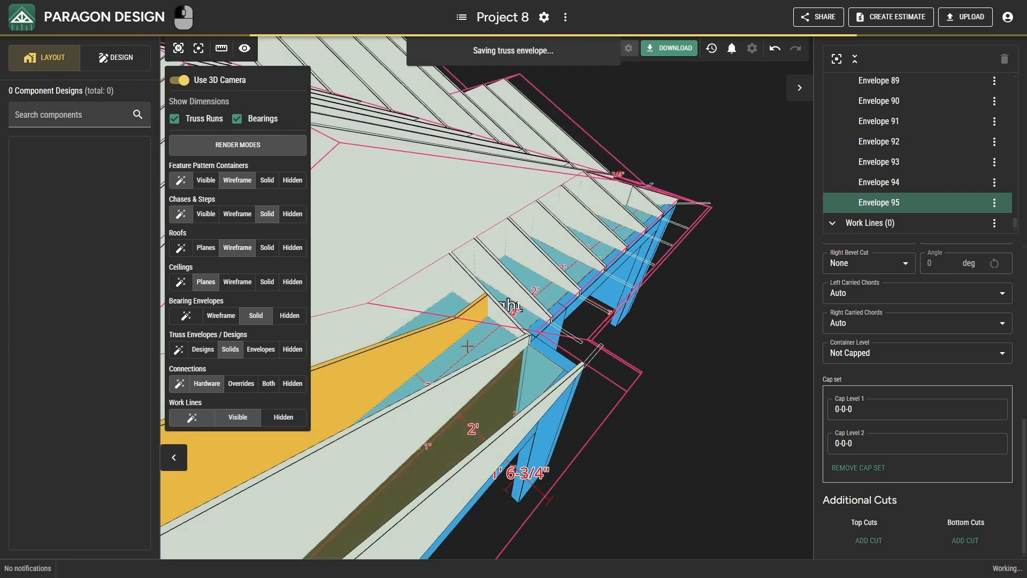
{"action": "key", "text": "Escape"}
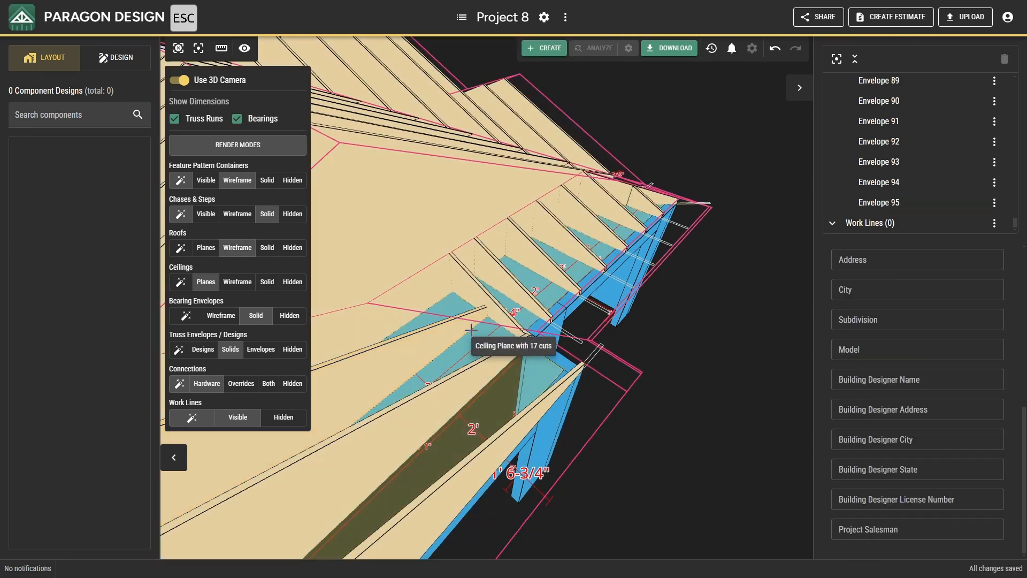
- Add a top cut to the short envelope at X 67-6-8, using the front roof plane
{"action": "scroll", "coordinate": [509, 343], "scroll_direction": "up", "scroll_amount": 5}
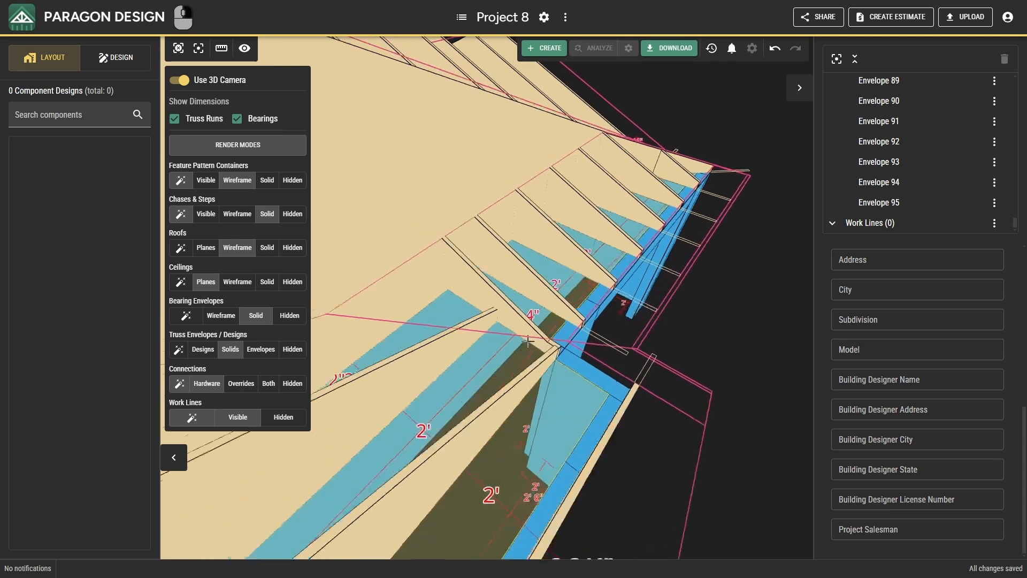
{"action": "scroll", "coordinate": [580, 357], "scroll_direction": "up", "scroll_amount": 4}
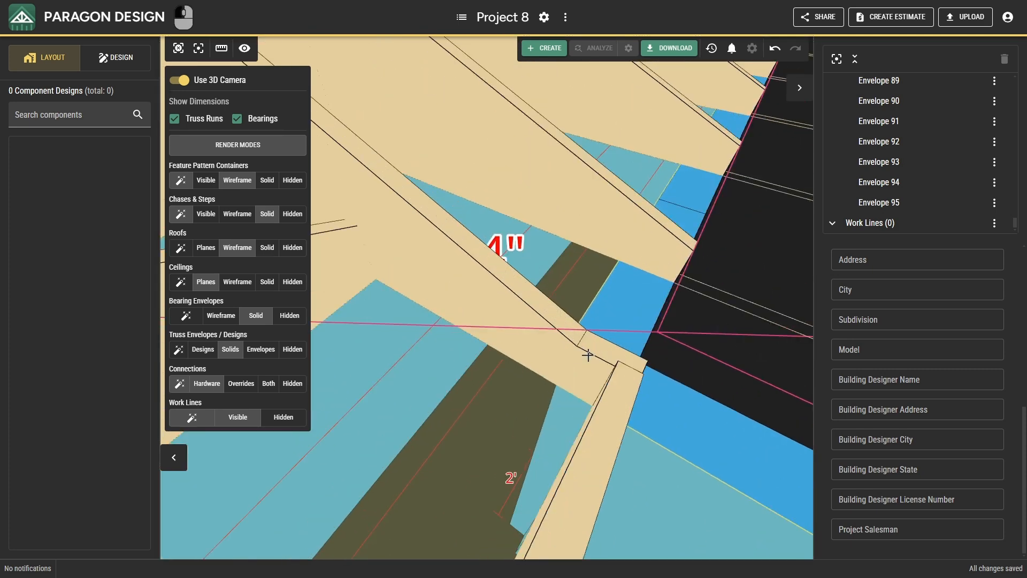
{"action": "left_click", "coordinate": [587, 354]}
{"action": "scroll", "coordinate": [612, 359], "scroll_direction": "down", "scroll_amount": 5}
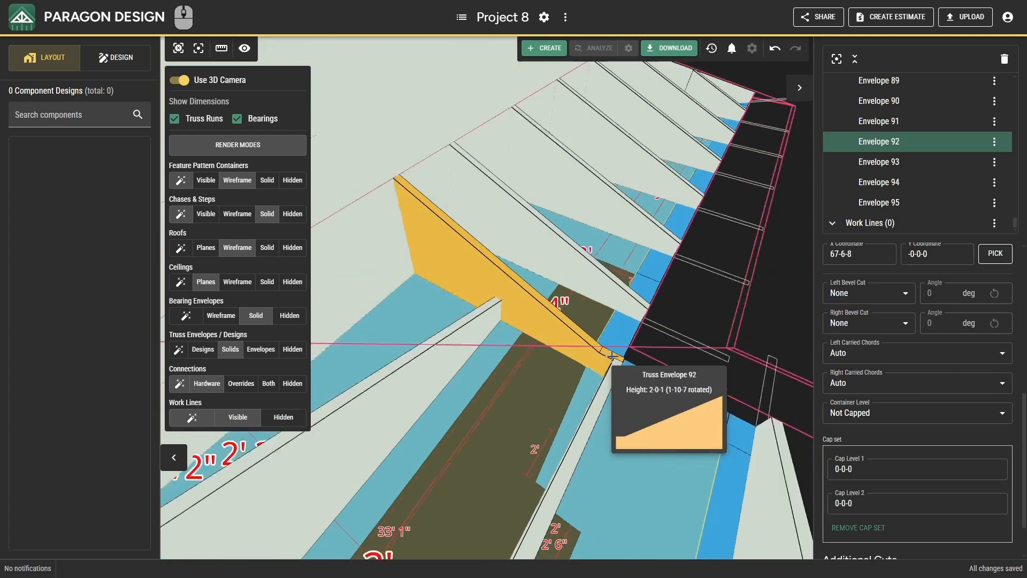
{"action": "scroll", "coordinate": [891, 434], "scroll_direction": "down", "scroll_amount": 1}
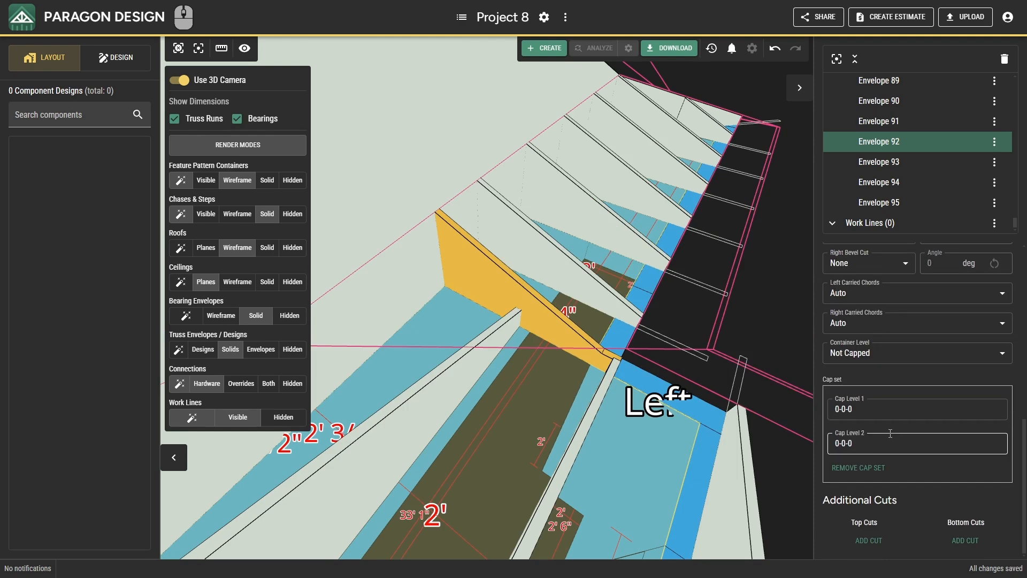
{"action": "left_click", "coordinate": [872, 547]}
{"action": "left_click", "coordinate": [570, 306]}
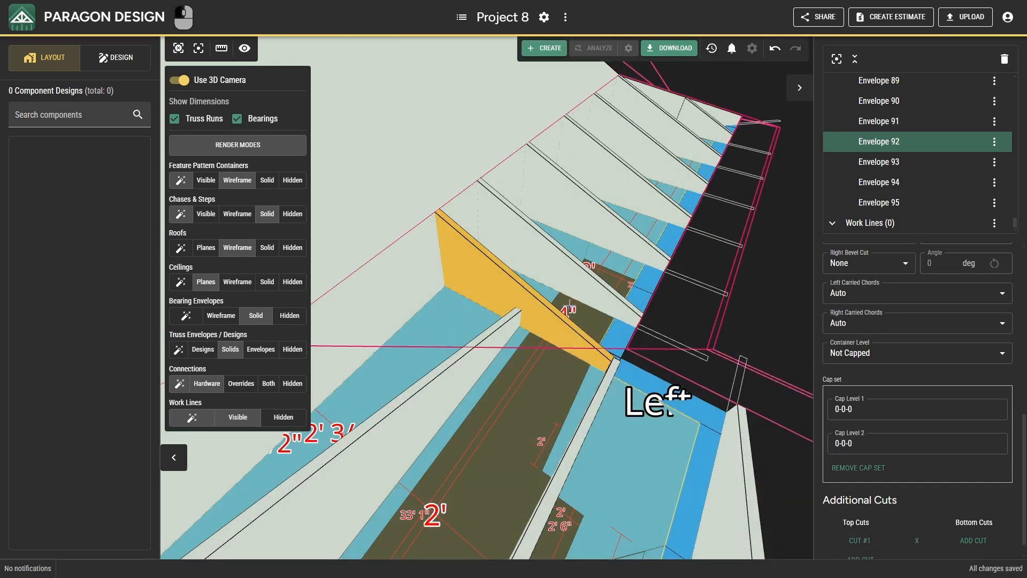
- Examine the truss envelopes from all sides of the house in 3D, including the hip corner, valley sets and end walls
{"action": "scroll", "coordinate": [581, 318], "scroll_direction": "down", "scroll_amount": 5}
{"action": "right_click_drag", "start_coordinate": [582, 319], "coordinate": [551, 330]}
{"action": "scroll", "coordinate": [574, 321], "scroll_direction": "up", "scroll_amount": 5}
{"action": "scroll", "coordinate": [551, 330], "scroll_direction": "down", "scroll_amount": 4}
{"action": "scroll", "coordinate": [552, 330], "scroll_direction": "down", "scroll_amount": 3}
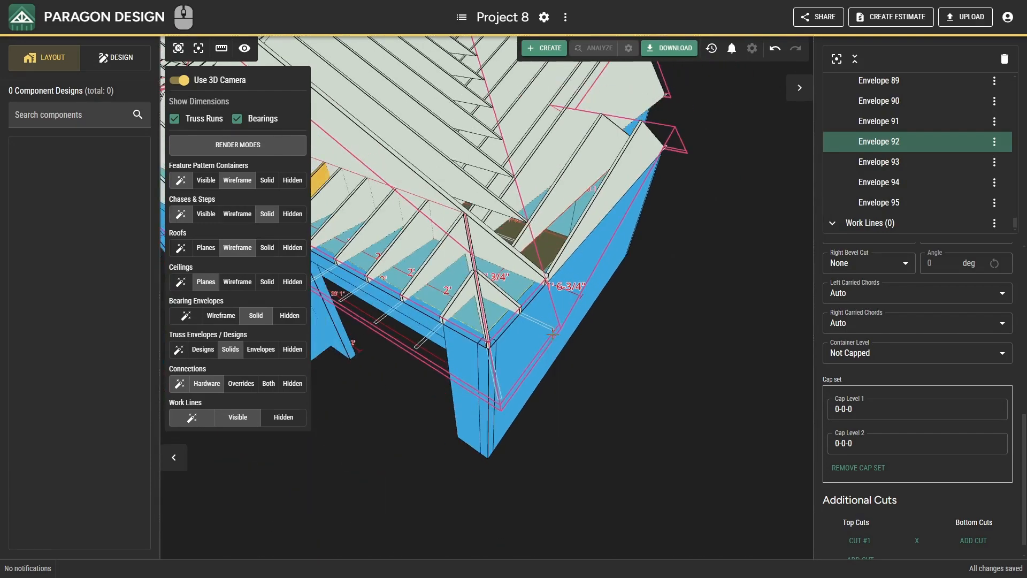
{"action": "scroll", "coordinate": [575, 369], "scroll_direction": "down", "scroll_amount": 3}
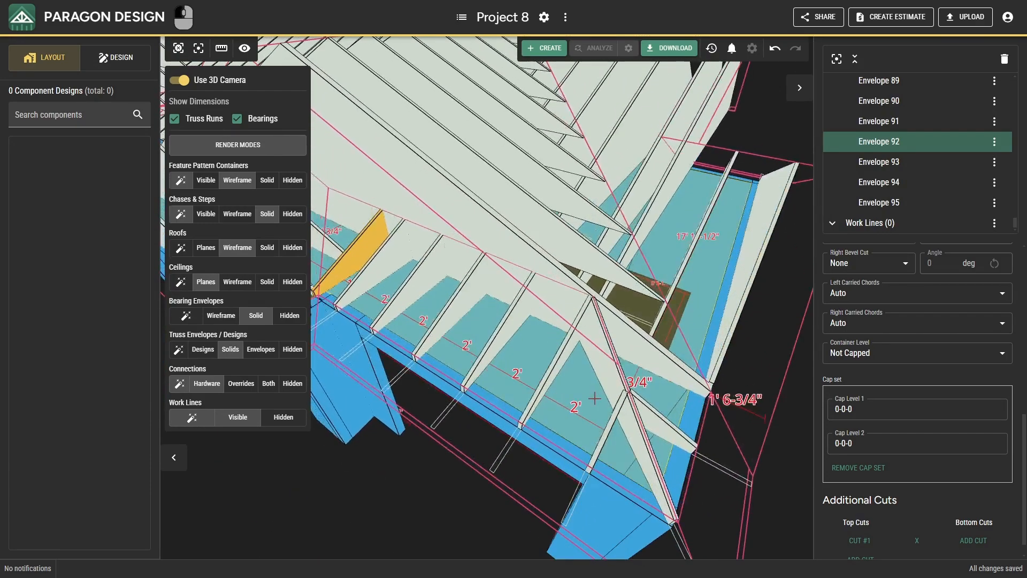
{"action": "left_click_drag", "start_coordinate": [565, 401], "coordinate": [607, 407]}
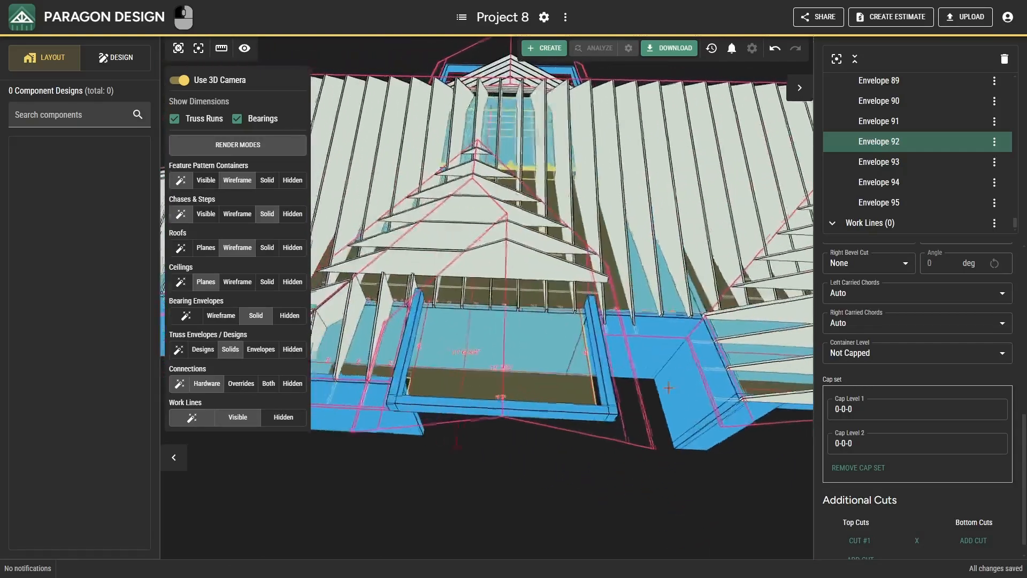
{"action": "left_click_drag", "start_coordinate": [668, 387], "coordinate": [717, 394]}
{"action": "left_click_drag", "start_coordinate": [574, 368], "coordinate": [690, 369]}
{"action": "right_click_drag", "start_coordinate": [546, 372], "coordinate": [577, 380]}
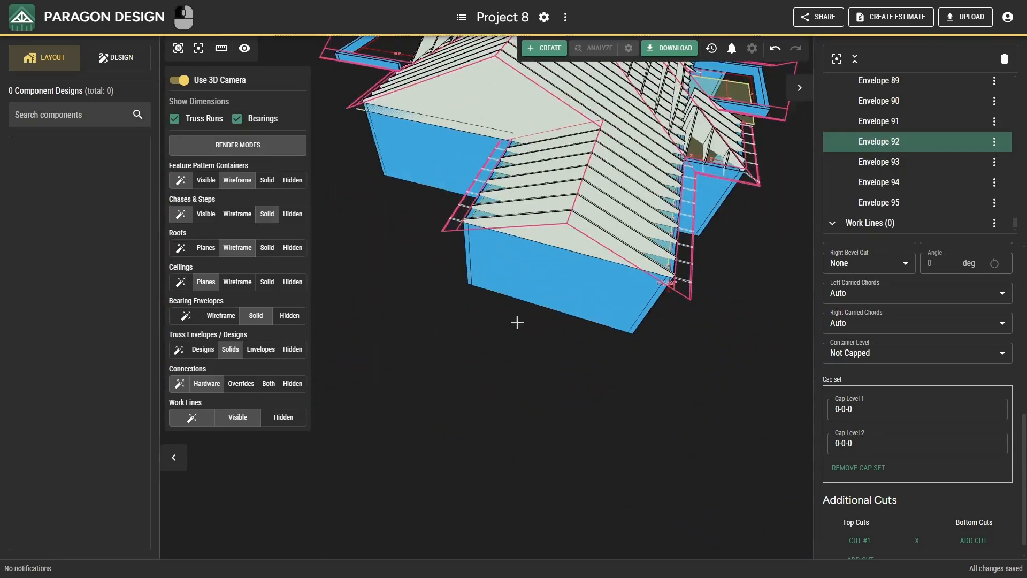
{"action": "left_click_drag", "start_coordinate": [563, 380], "coordinate": [520, 312]}
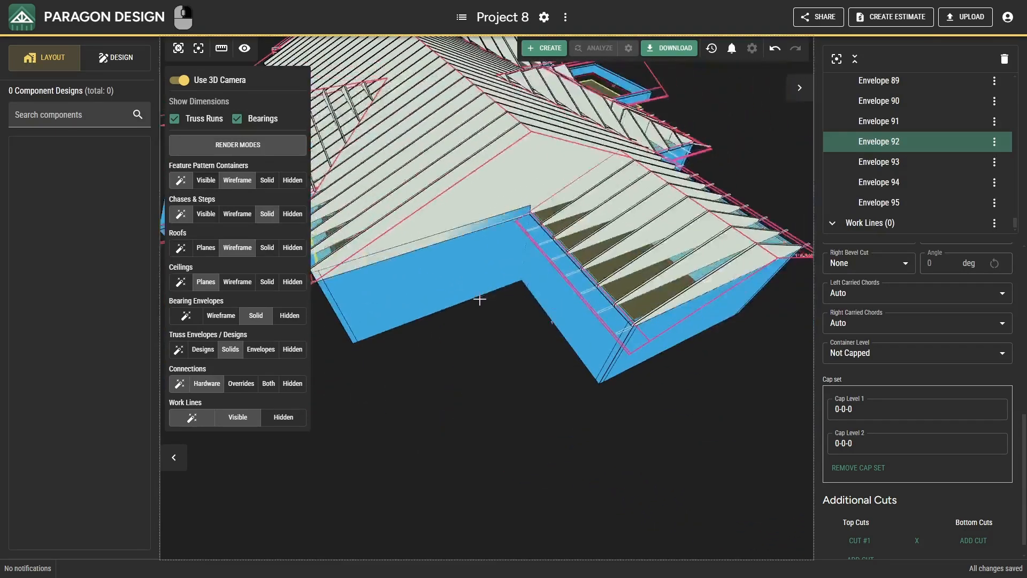
{"action": "left_click_drag", "start_coordinate": [509, 234], "coordinate": [503, 273]}
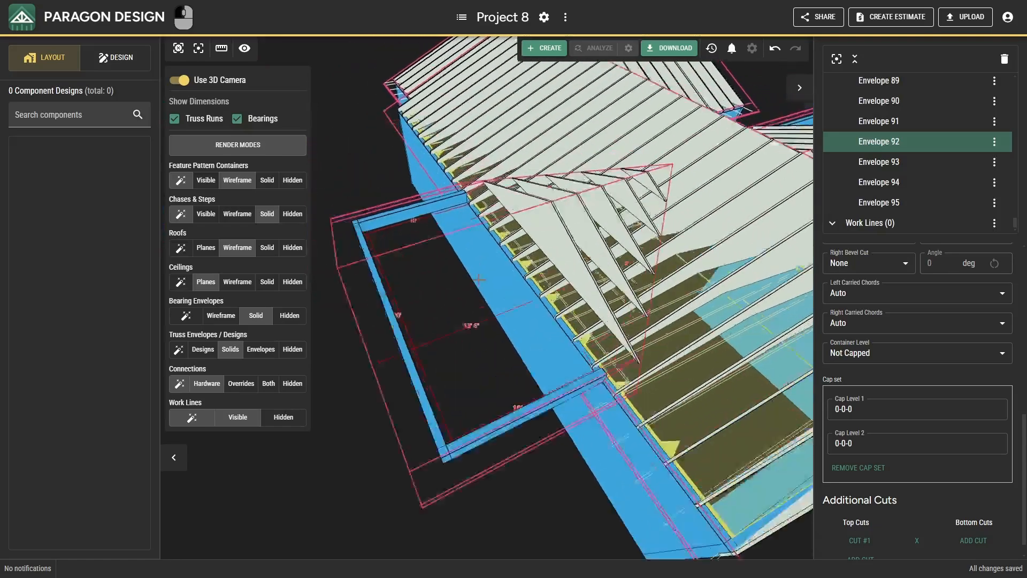
{"action": "right_click_drag", "start_coordinate": [502, 273], "coordinate": [433, 380]}
{"action": "left_click_drag", "start_coordinate": [434, 380], "coordinate": [564, 386]}
{"action": "right_click_drag", "start_coordinate": [564, 386], "coordinate": [611, 382]}
{"action": "left_click_drag", "start_coordinate": [611, 382], "coordinate": [682, 353]}
{"action": "left_click_drag", "start_coordinate": [569, 342], "coordinate": [609, 336]}
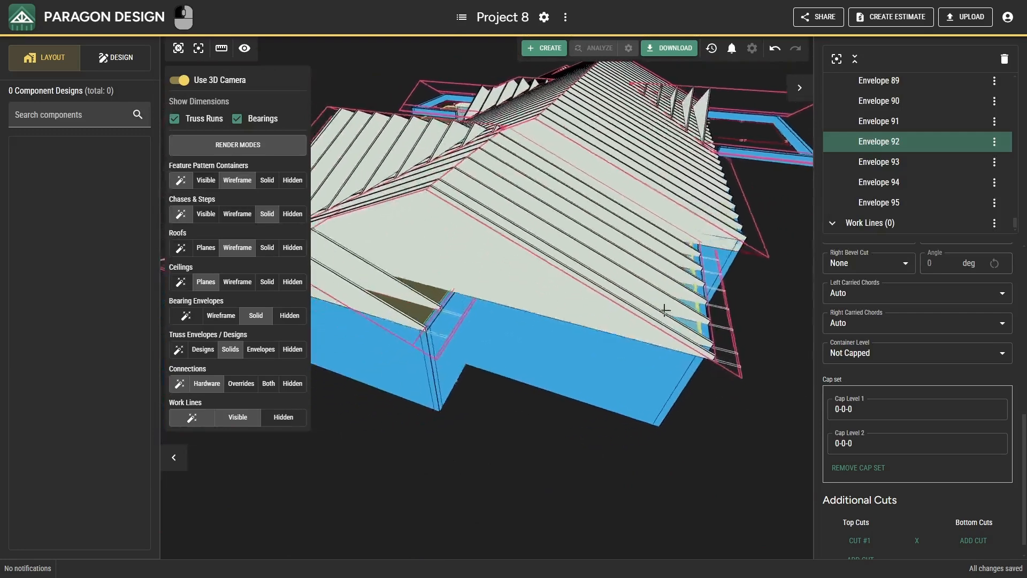
- Shorten the truss envelope at X 77-0-0 by re-picking its right point at Y 19-4-8 on the projecting roof's end
{"action": "left_click", "coordinate": [467, 282]}
{"action": "scroll", "coordinate": [465, 282], "scroll_direction": "up", "scroll_amount": 5}
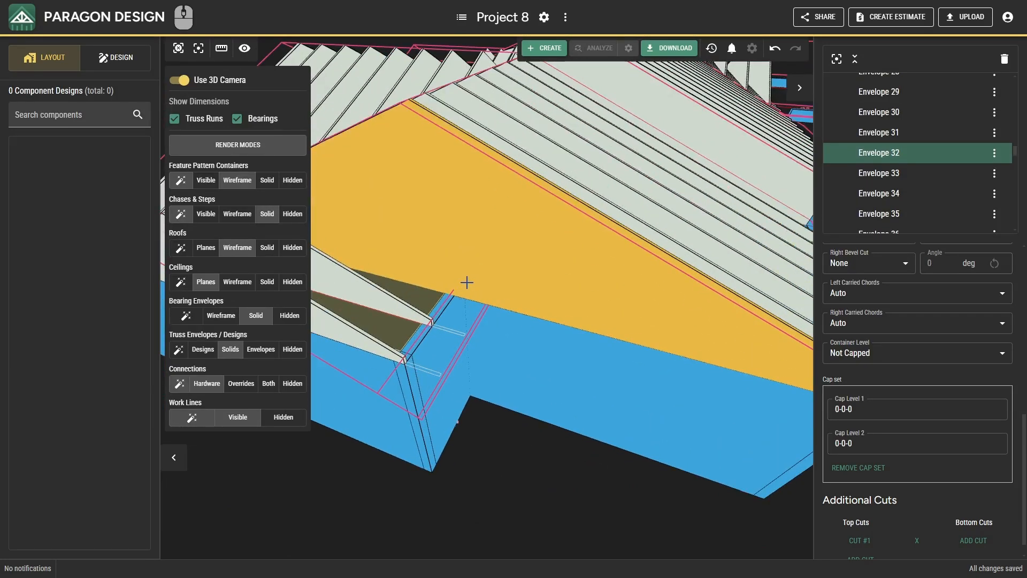
{"action": "scroll", "coordinate": [463, 335], "scroll_direction": "down", "scroll_amount": 5}
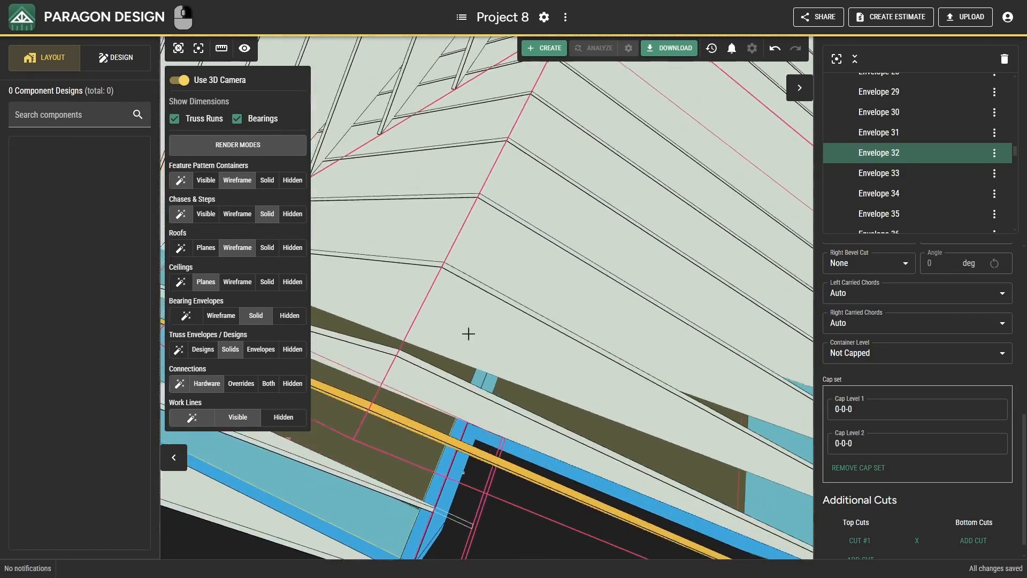
{"action": "right_click_drag", "start_coordinate": [492, 405], "coordinate": [499, 395]}
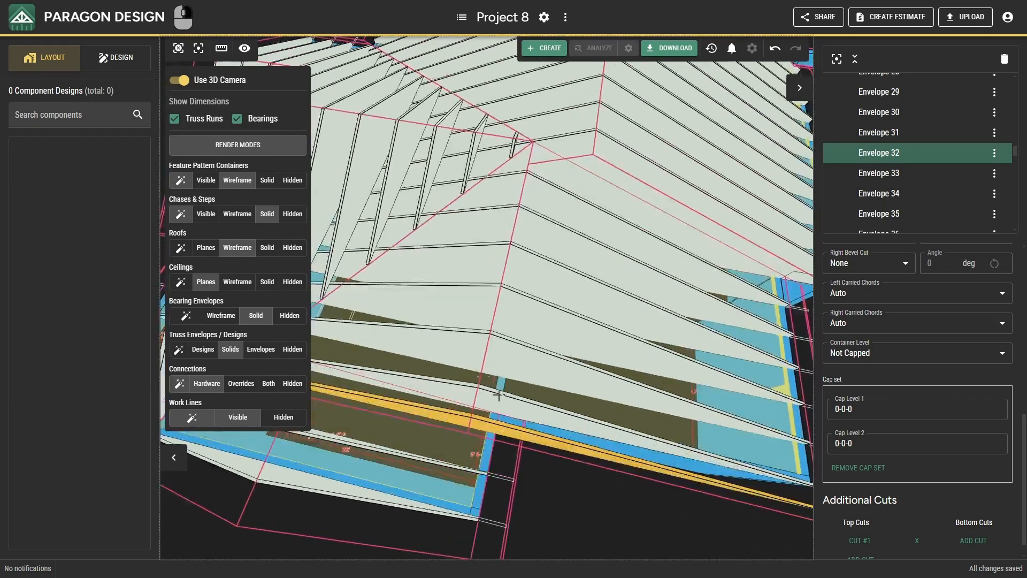
{"action": "left_click", "coordinate": [180, 80]}
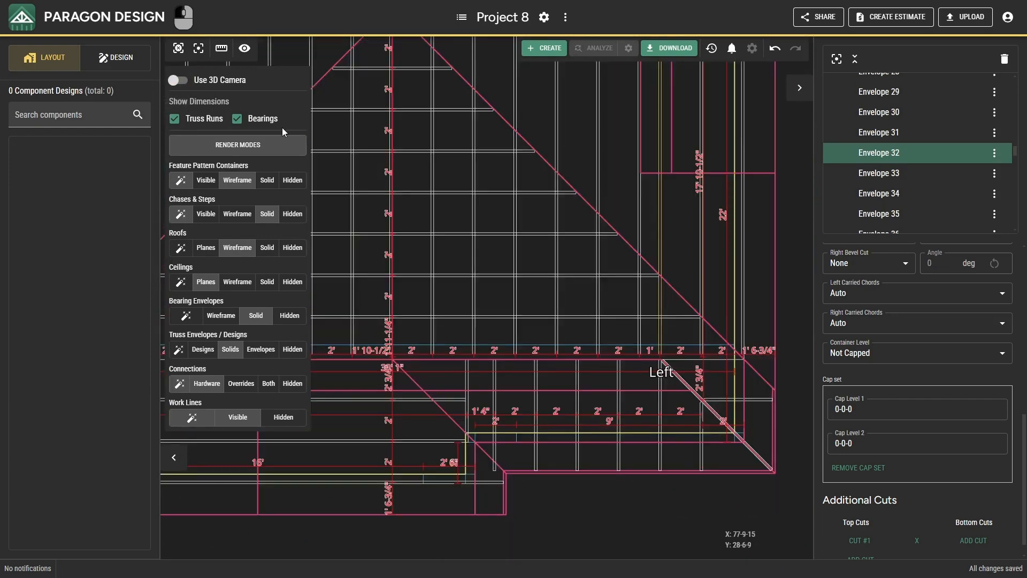
{"action": "left_click", "coordinate": [199, 48]}
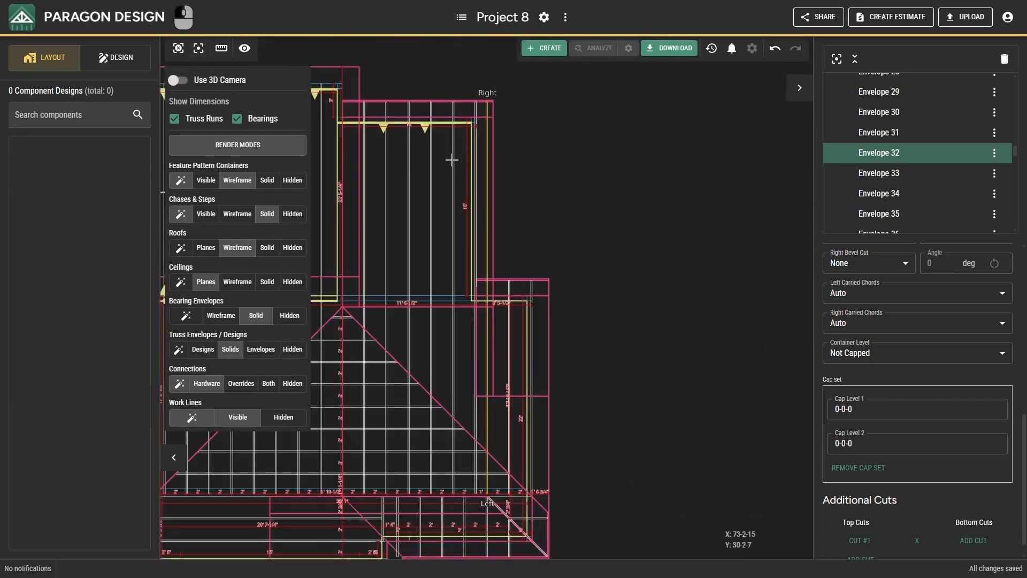
{"action": "scroll", "coordinate": [486, 162], "scroll_direction": "up", "scroll_amount": 5}
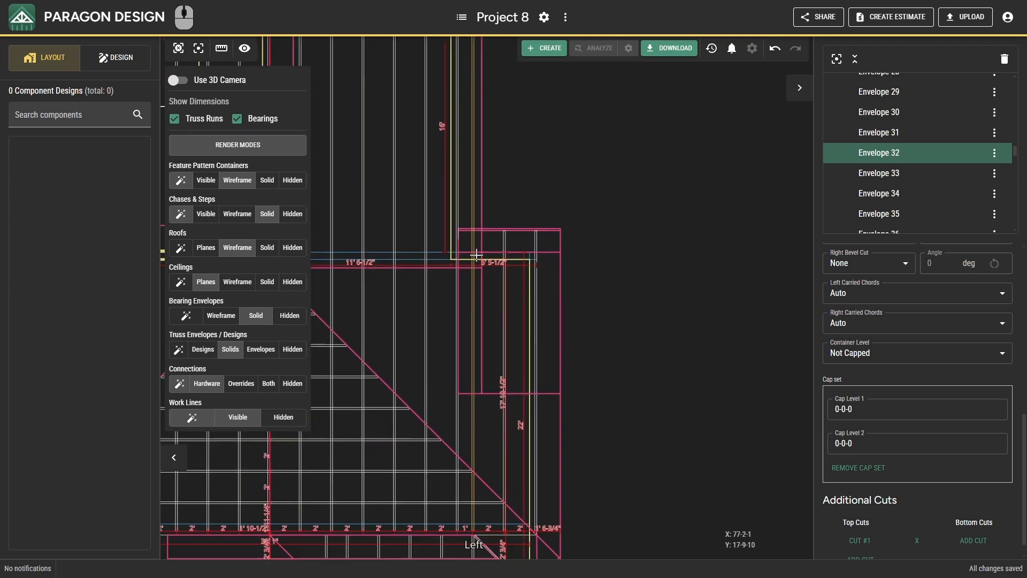
{"action": "middle_click_drag", "start_coordinate": [480, 233], "coordinate": [478, 329]}
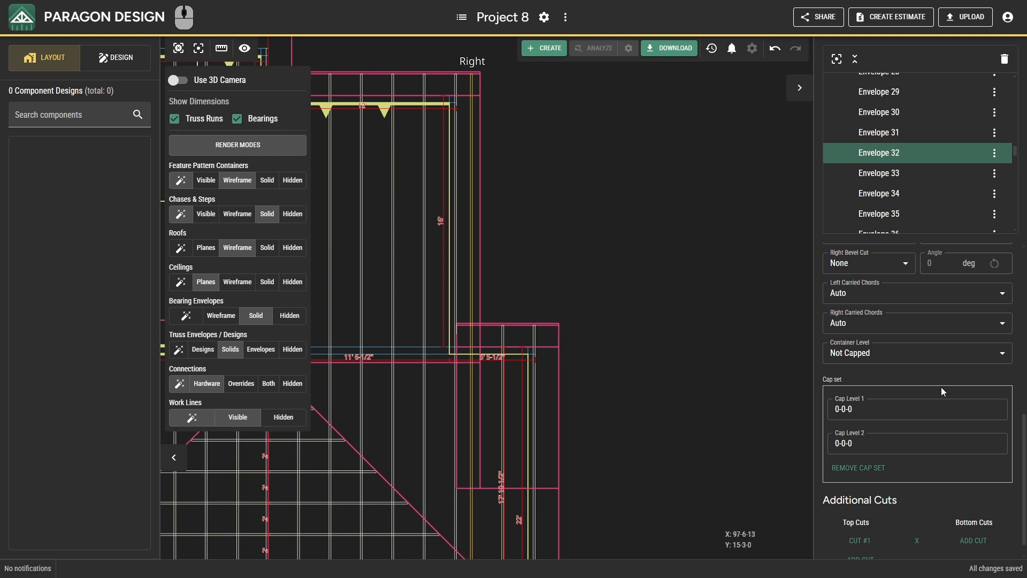
{"action": "scroll", "coordinate": [945, 387], "scroll_direction": "up", "scroll_amount": 5}
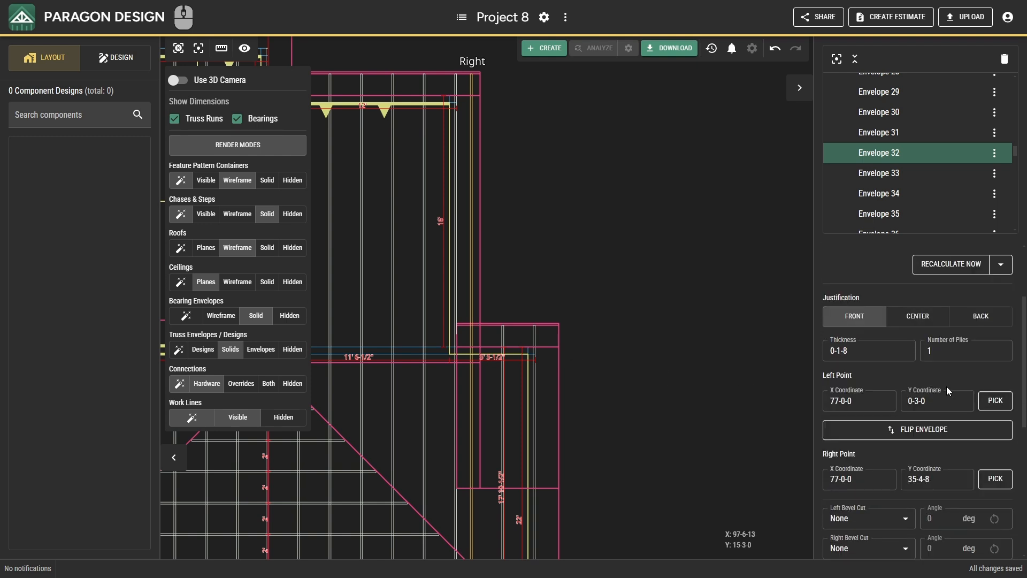
{"action": "left_click", "coordinate": [995, 479]}
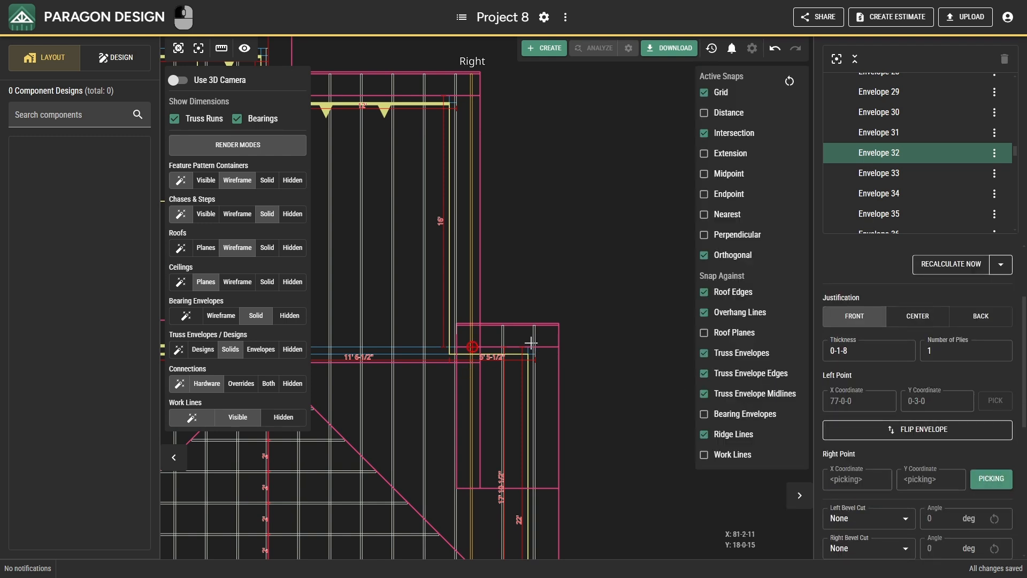
{"action": "scroll", "coordinate": [492, 329], "scroll_direction": "up", "scroll_amount": 3}
{"action": "left_click", "coordinate": [482, 329]}
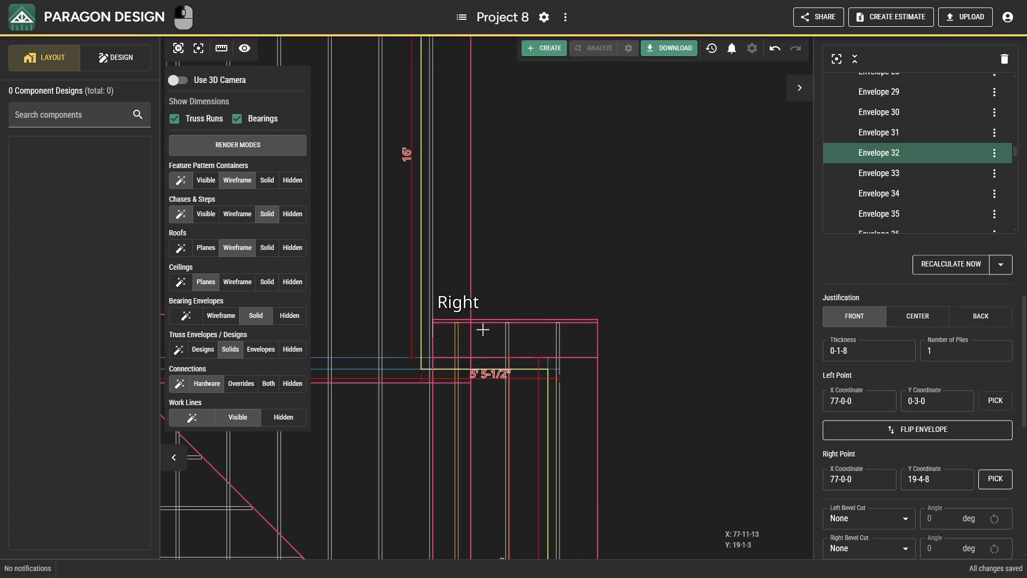
- Add a second top cut to the envelope at X 77-0-0, using the slope of the small projecting roof
{"action": "scroll", "coordinate": [483, 330], "scroll_direction": "down", "scroll_amount": 4}
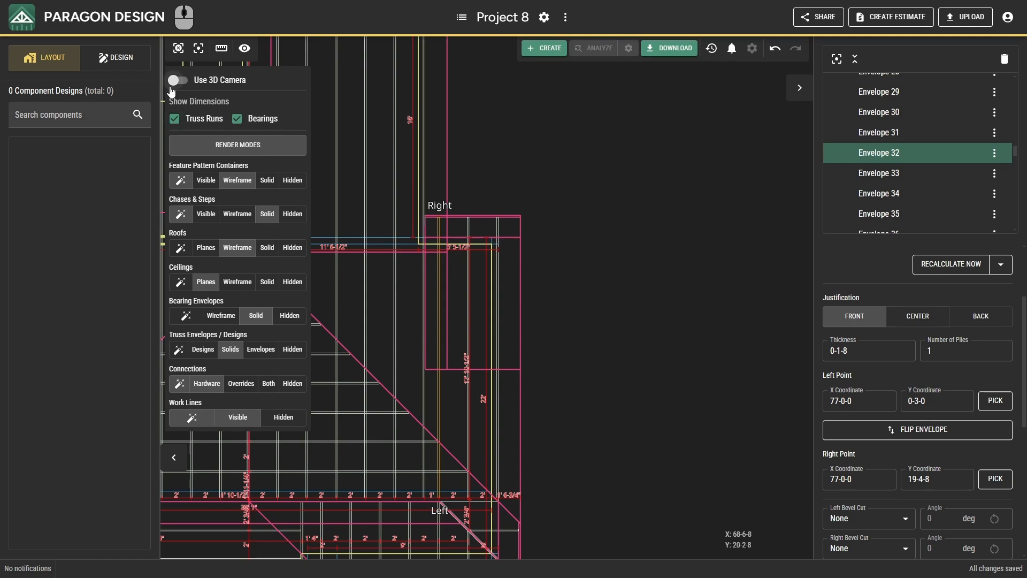
{"action": "left_click", "coordinate": [177, 81]}
{"action": "right_click_drag", "start_coordinate": [505, 377], "coordinate": [515, 346]}
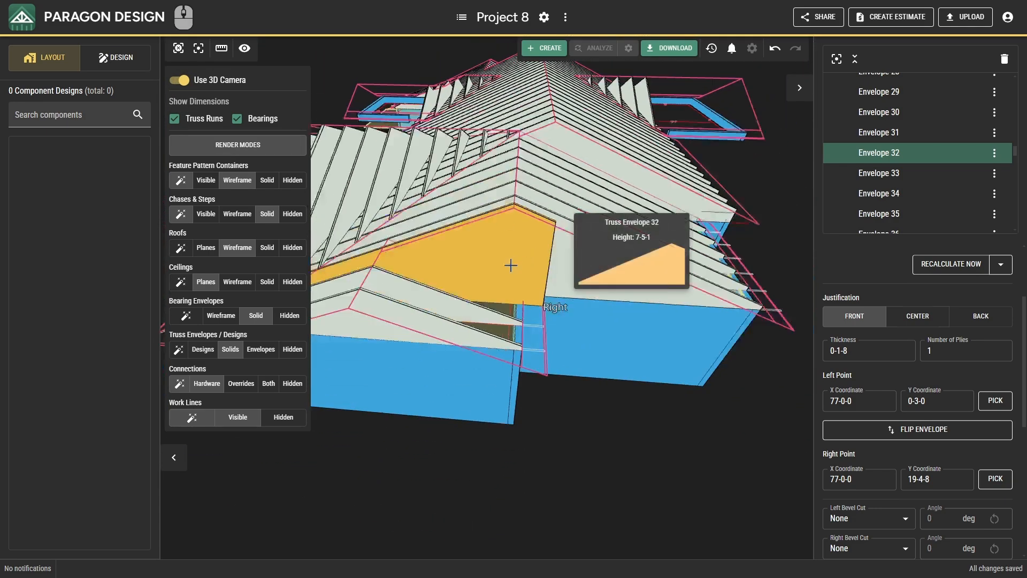
{"action": "right_click_drag", "start_coordinate": [509, 266], "coordinate": [482, 274]}
{"action": "scroll", "coordinate": [856, 505], "scroll_direction": "down", "scroll_amount": 5}
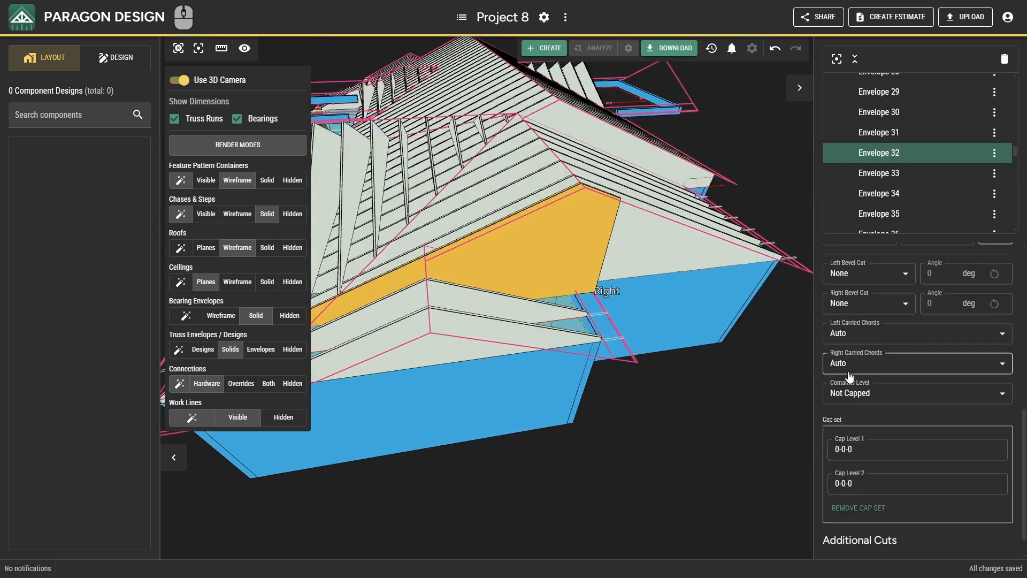
{"action": "left_click", "coordinate": [870, 547]}
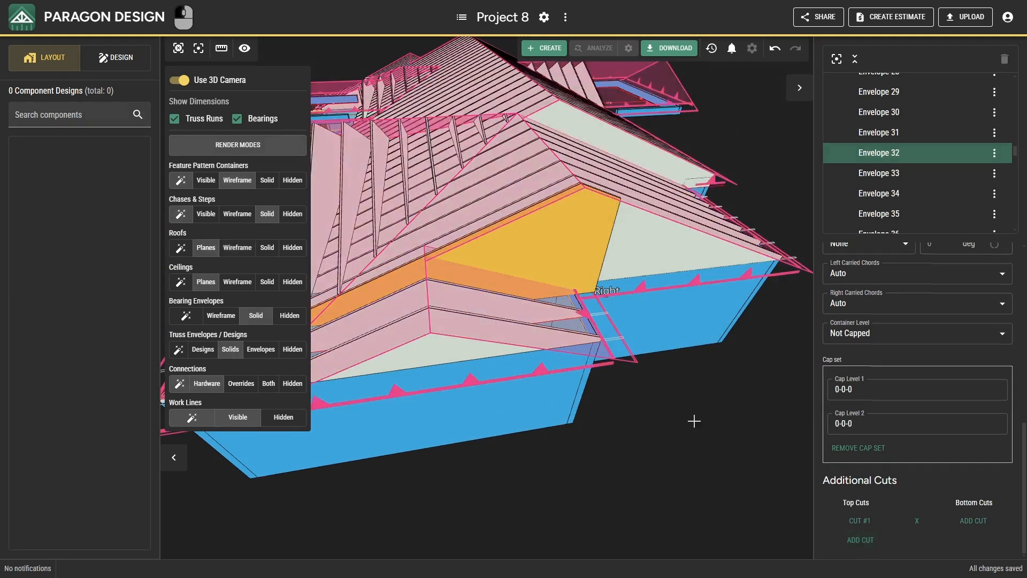
{"action": "left_click", "coordinate": [514, 314]}
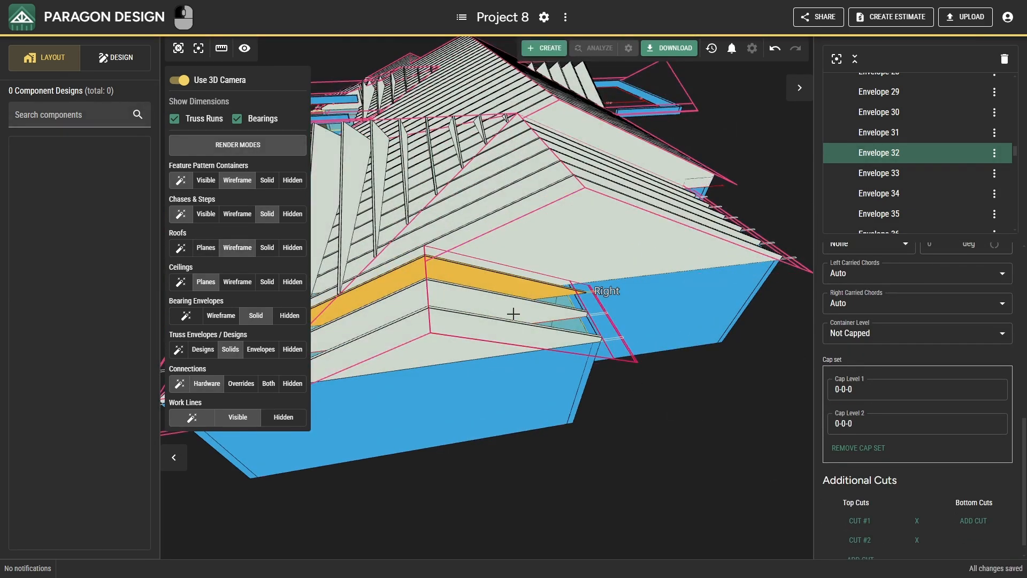
{"action": "scroll", "coordinate": [557, 307], "scroll_direction": "up", "scroll_amount": 5}
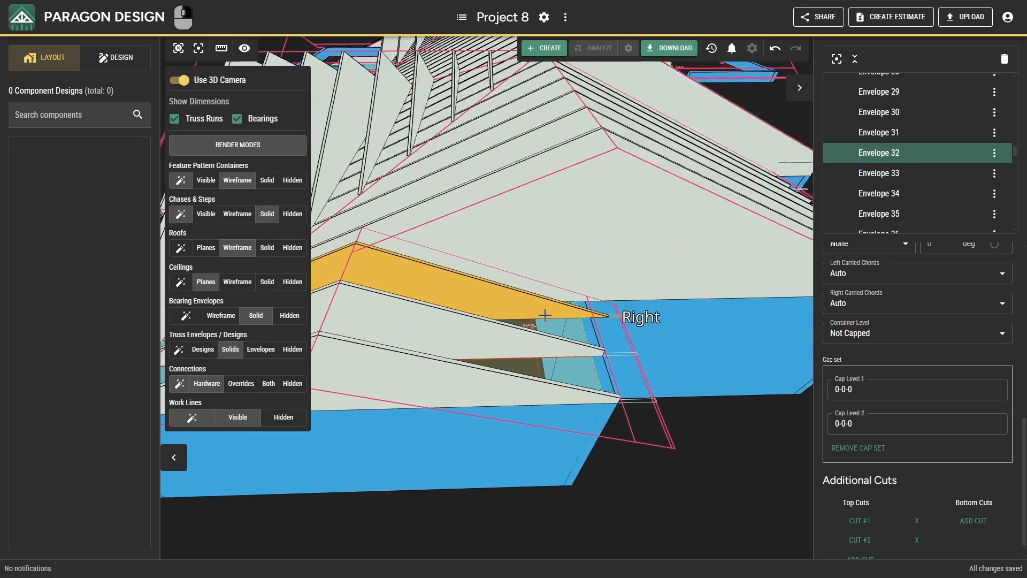
{"action": "scroll", "coordinate": [499, 321], "scroll_direction": "up", "scroll_amount": 3}
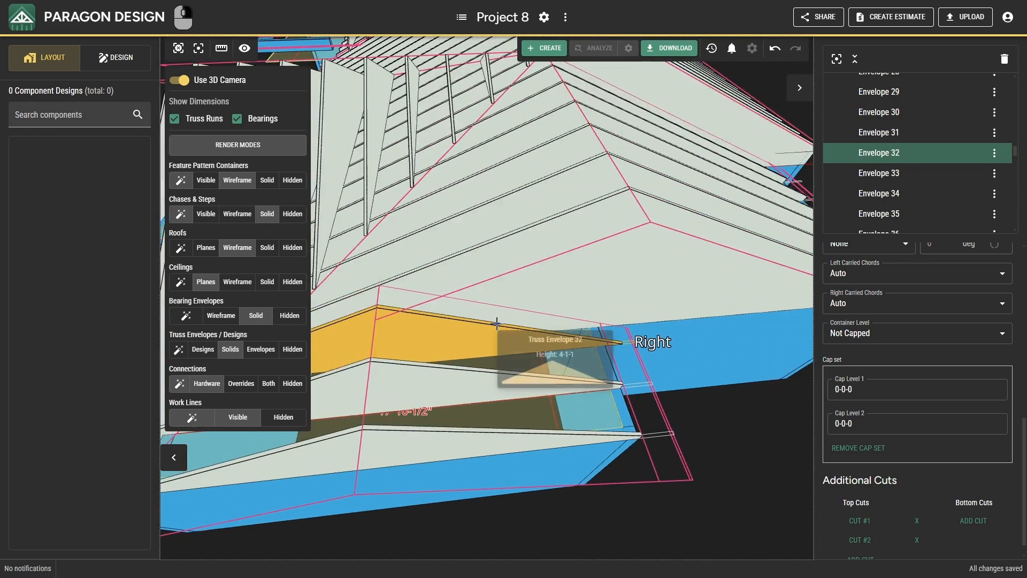
{"action": "key", "text": "Escape"}
{"action": "scroll", "coordinate": [538, 390], "scroll_direction": "down", "scroll_amount": 8}
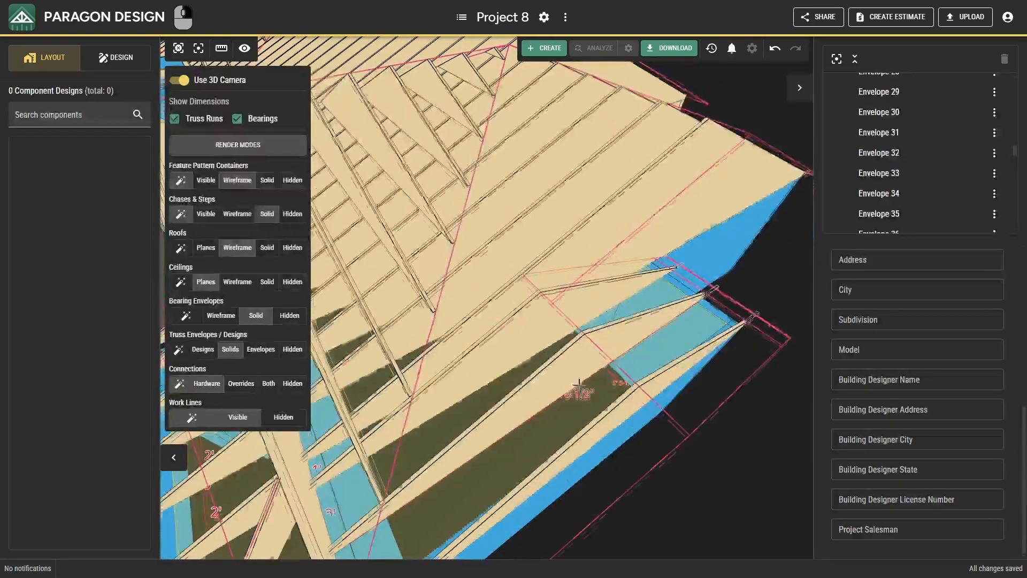
{"action": "right_click_drag", "start_coordinate": [587, 418], "coordinate": [659, 423]}
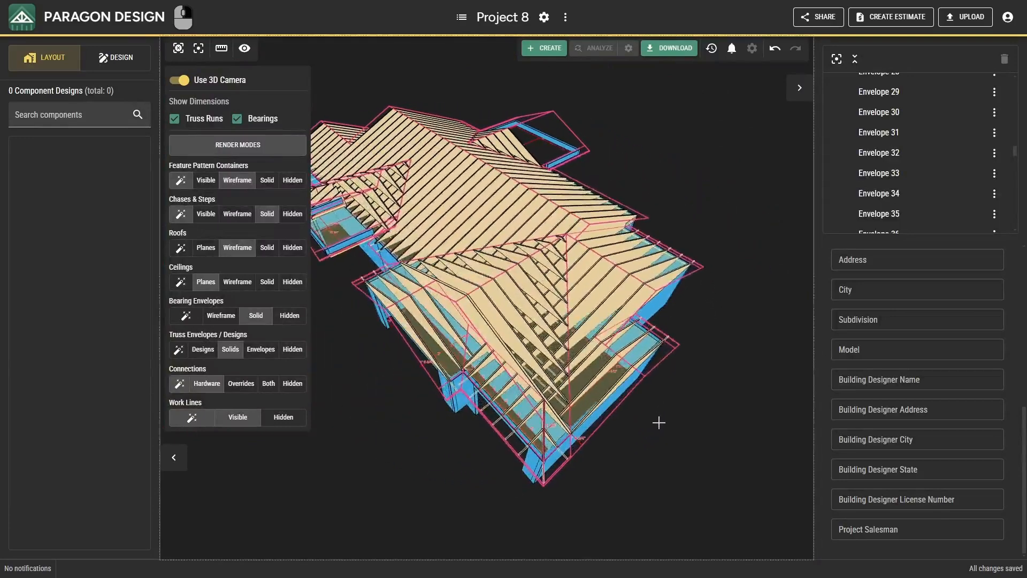
- Review the truss runs in plan view, from the stepped end walls to the valley sets on both sides of the main roof
{"action": "left_click", "coordinate": [180, 81]}
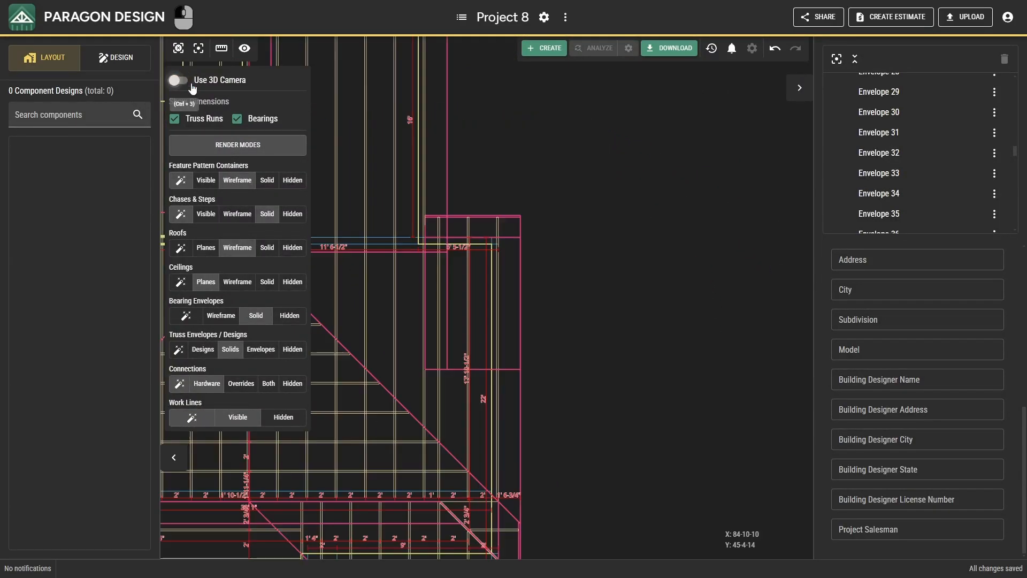
{"action": "scroll", "coordinate": [464, 248], "scroll_direction": "up", "scroll_amount": 4}
{"action": "mouse_move", "coordinate": [480, 329]}
{"action": "middle_mouse_down"}
{"action": "mouse_move", "coordinate": [489, 300]}
{"action": "mouse_move", "coordinate": [527, 332]}
{"action": "mouse_move", "coordinate": [537, 366]}
{"action": "middle_mouse_up"}
{"action": "middle_click_drag", "start_coordinate": [488, 211], "coordinate": [674, 483]}
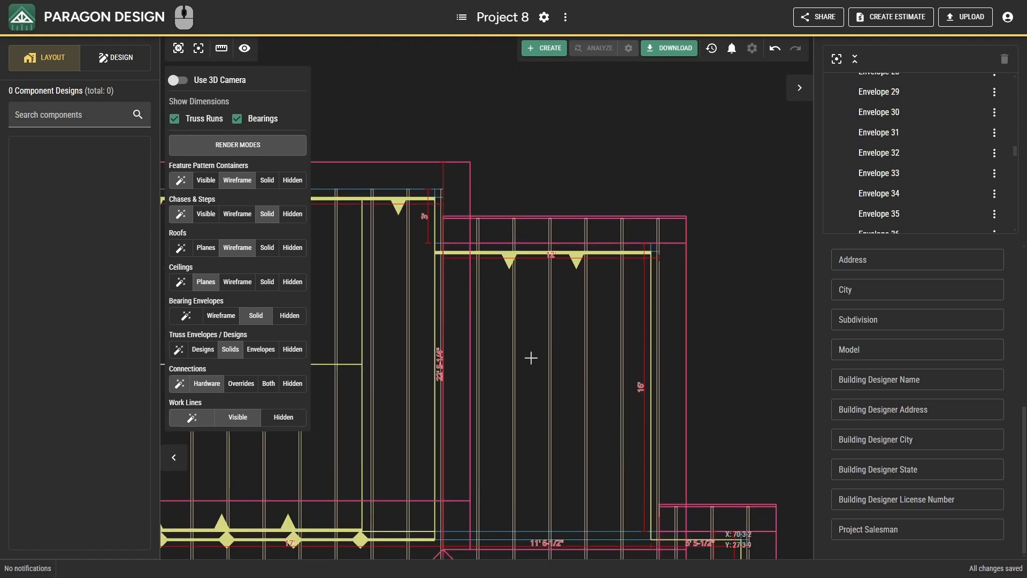
{"action": "middle_click_drag", "start_coordinate": [444, 348], "coordinate": [641, 454]}
{"action": "middle_click_drag", "start_coordinate": [562, 282], "coordinate": [620, 305]}
{"action": "left_click", "coordinate": [409, 359]}
{"action": "middle_click_drag", "start_coordinate": [411, 360], "coordinate": [723, 392]}
{"action": "scroll", "coordinate": [710, 396], "scroll_direction": "down", "scroll_amount": 1}
{"action": "scroll", "coordinate": [706, 396], "scroll_direction": "down", "scroll_amount": 1}
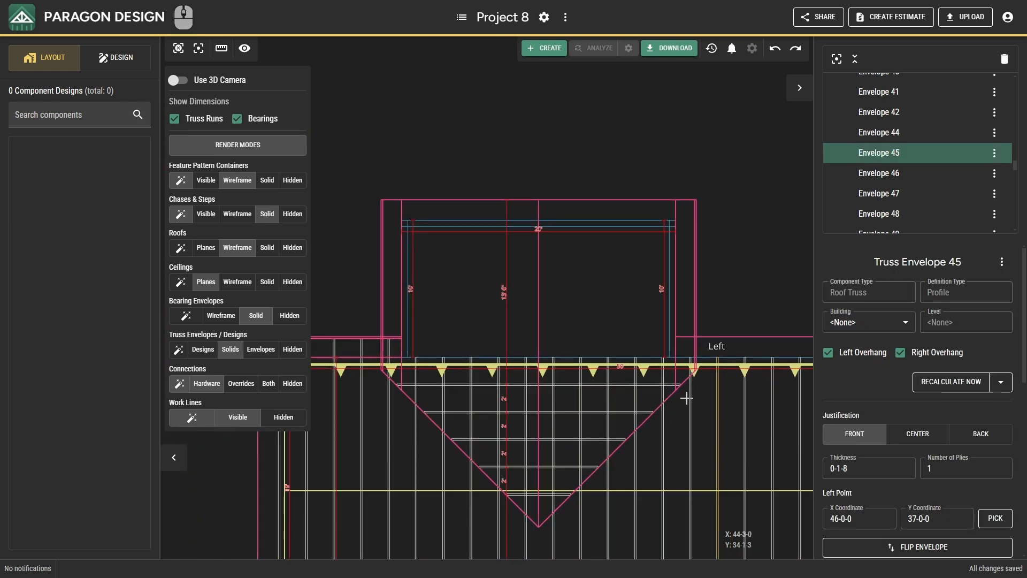
{"action": "middle_click_drag", "start_coordinate": [577, 419], "coordinate": [677, 274]}
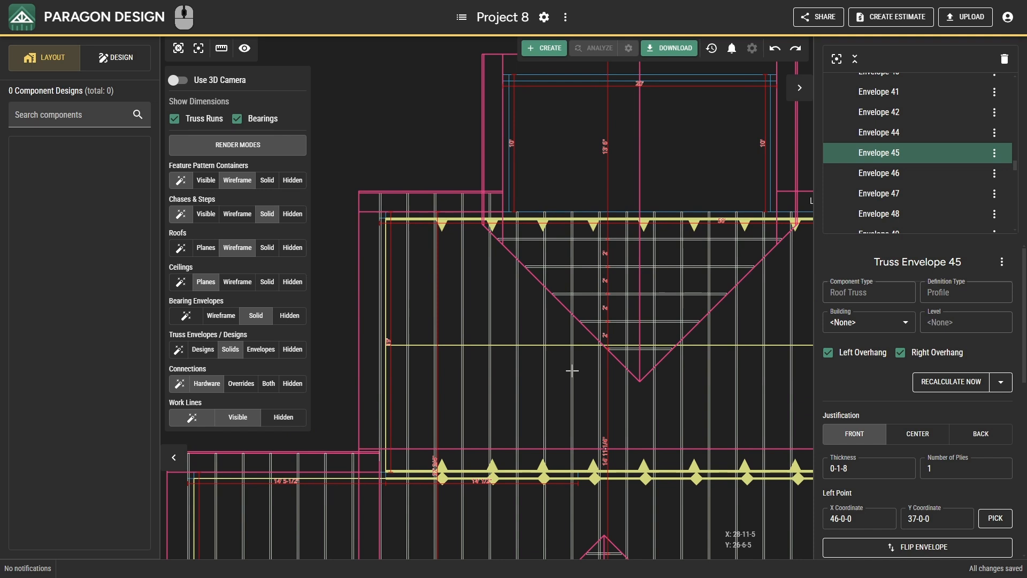
{"action": "middle_click_drag", "start_coordinate": [572, 371], "coordinate": [561, 293]}
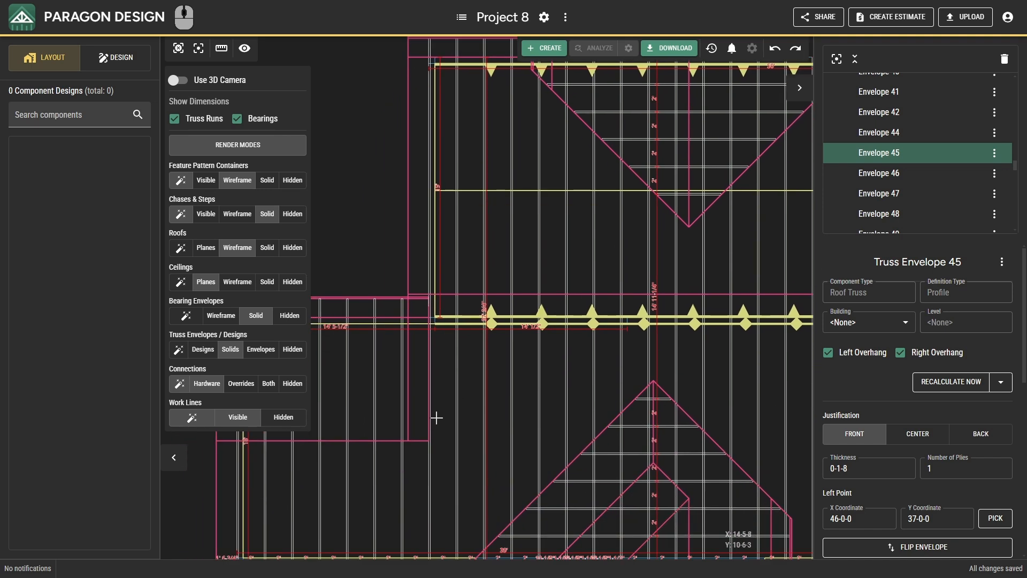
{"action": "middle_click_drag", "start_coordinate": [436, 418], "coordinate": [406, 385]}
- Examine the truss envelopes in 3D around the projecting roof and the step between the adjoining roof runs
{"action": "left_click", "coordinate": [193, 88]}
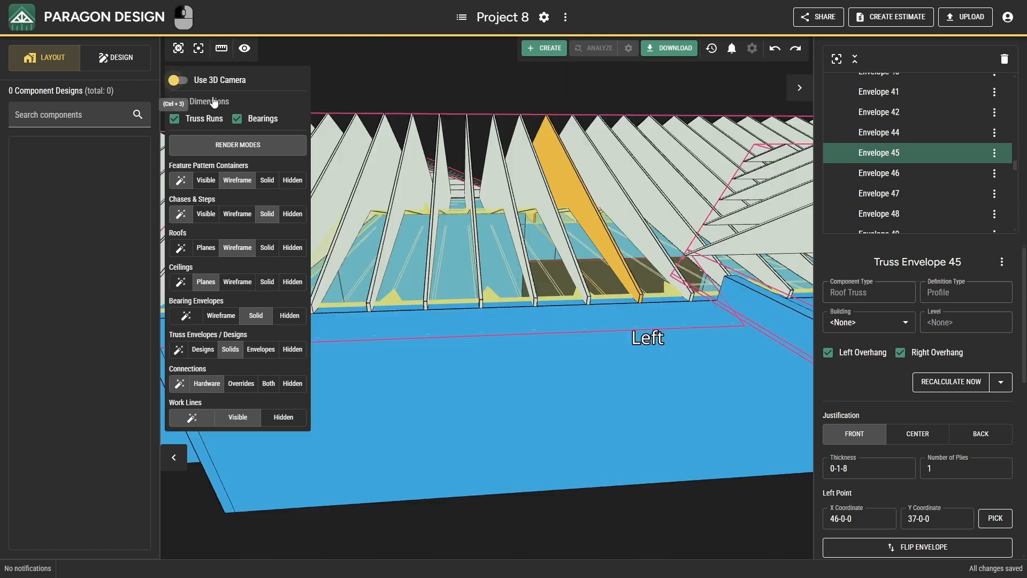
{"action": "scroll", "coordinate": [465, 278], "scroll_direction": "down", "scroll_amount": 4}
{"action": "right_click_drag", "start_coordinate": [482, 262], "coordinate": [512, 354]}
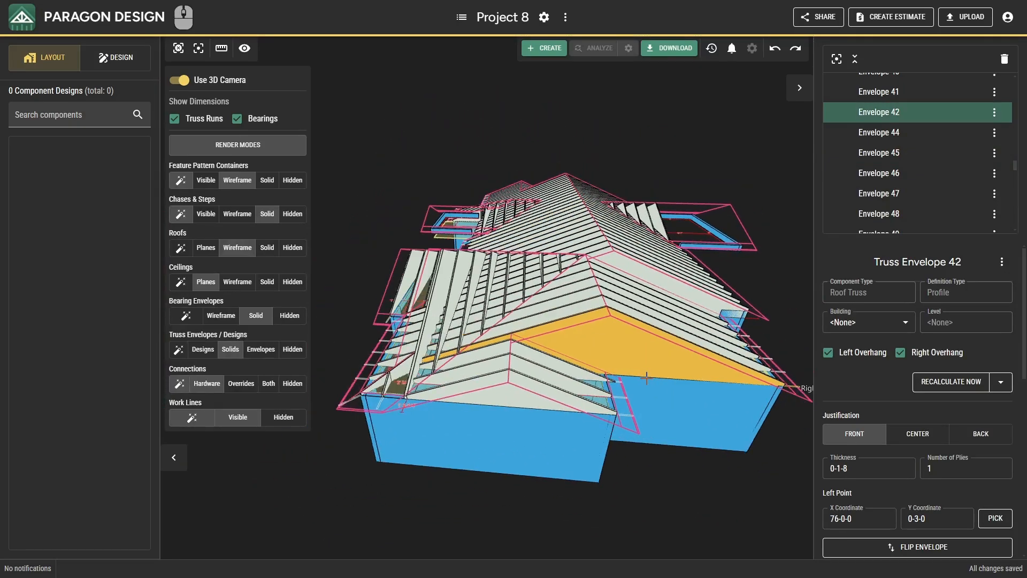
{"action": "right_click_drag", "start_coordinate": [561, 393], "coordinate": [463, 421]}
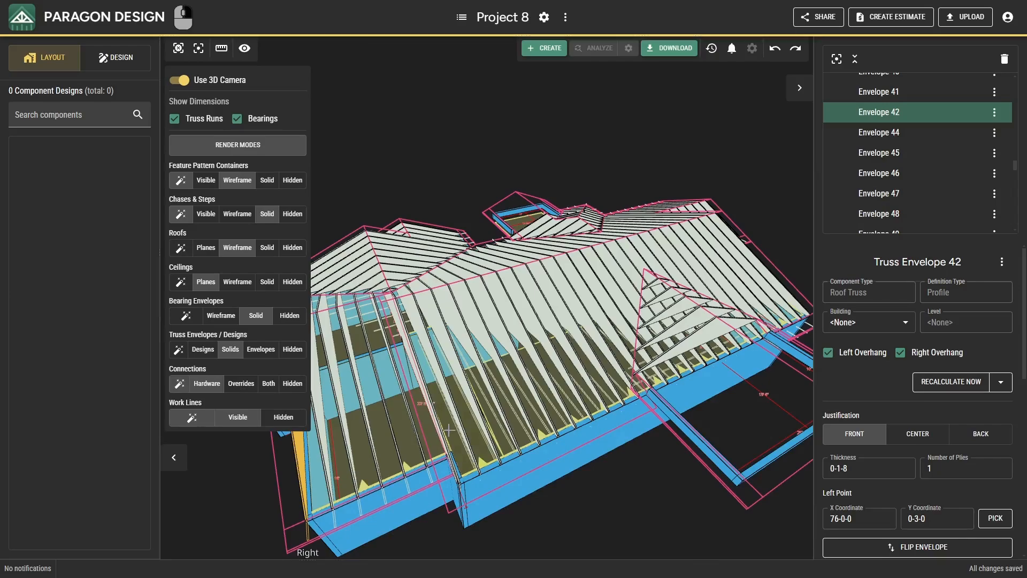
{"action": "right_click_drag", "start_coordinate": [621, 383], "coordinate": [561, 409]}
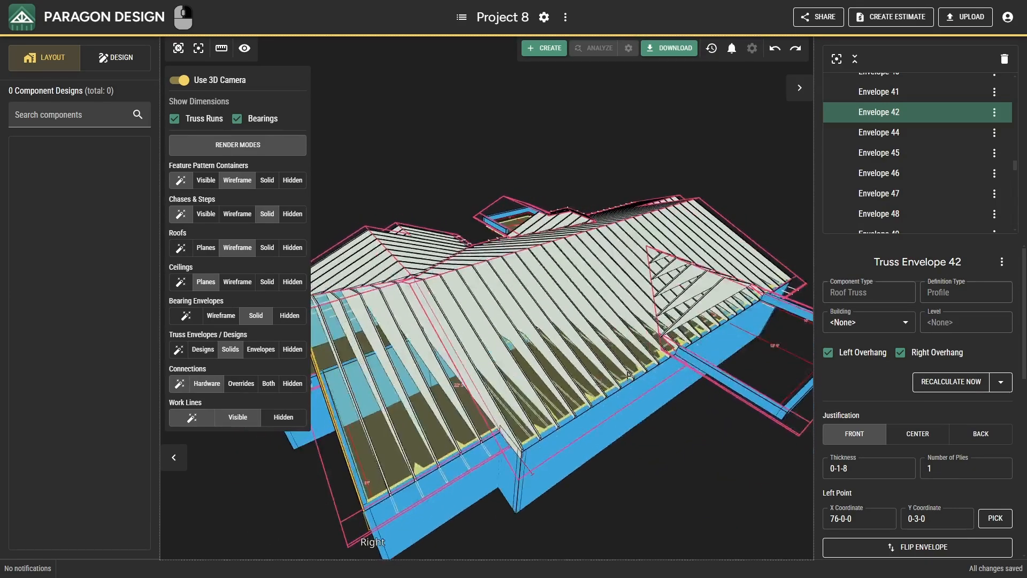
{"action": "scroll", "coordinate": [499, 424], "scroll_direction": "up", "scroll_amount": 4}
- Select the main roof's end envelope at X 64-0-0 together with the one at the opposite end, and examine both ends in 3D
{"action": "left_click", "coordinate": [500, 424]}
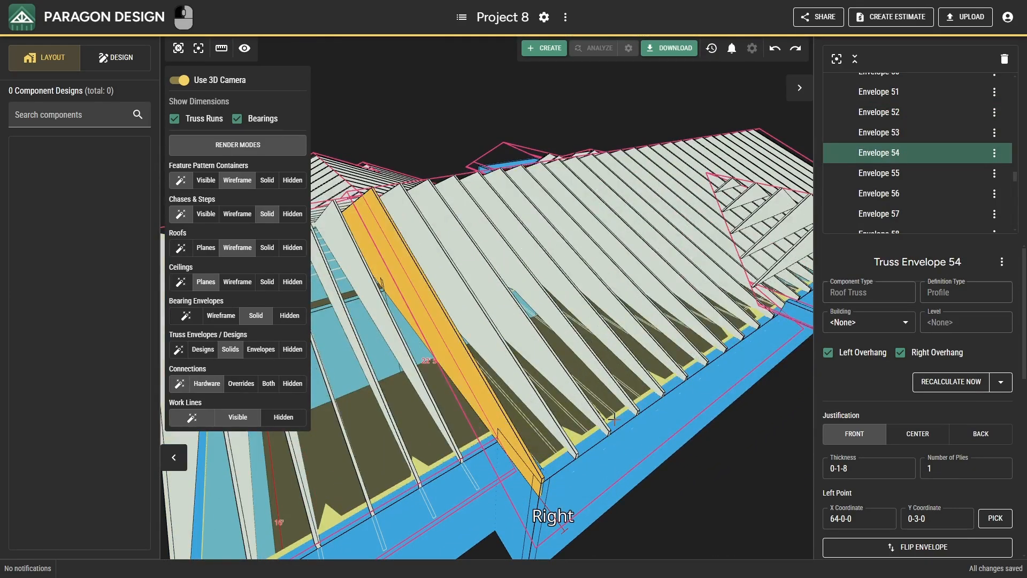
{"action": "scroll", "coordinate": [614, 419], "scroll_direction": "down", "scroll_amount": 3}
{"action": "right_click_drag", "start_coordinate": [615, 419], "coordinate": [385, 393]}
{"action": "scroll", "coordinate": [518, 404], "scroll_direction": "up", "scroll_amount": 3}
{"action": "left_click", "coordinate": [545, 356], "text": "ctrl"}
{"action": "scroll", "coordinate": [512, 385], "scroll_direction": "down", "scroll_amount": 4}
{"action": "scroll", "coordinate": [610, 351], "scroll_direction": "up", "scroll_amount": 4}
{"action": "right_click_drag", "start_coordinate": [610, 351], "coordinate": [796, 386]}
{"action": "right_click_drag", "start_coordinate": [512, 377], "coordinate": [625, 433]}
{"action": "right_click_drag", "start_coordinate": [564, 395], "coordinate": [493, 430]}
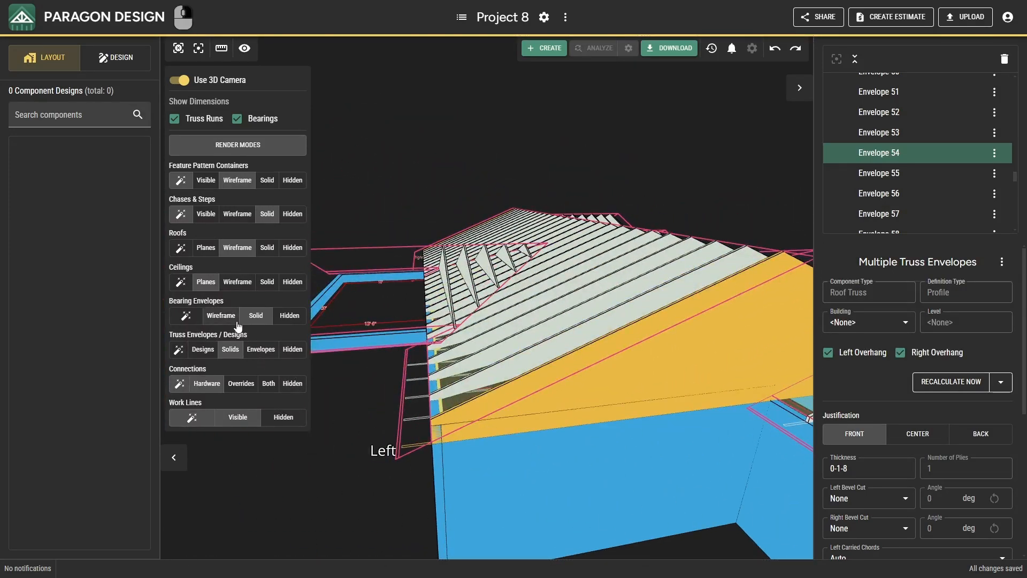
- Show the bearing envelopes as wireframes, examine the trusses between both ends from underneath, and return to plan view
{"action": "left_click", "coordinate": [221, 316]}
{"action": "right_click_drag", "start_coordinate": [571, 453], "coordinate": [571, 417]}
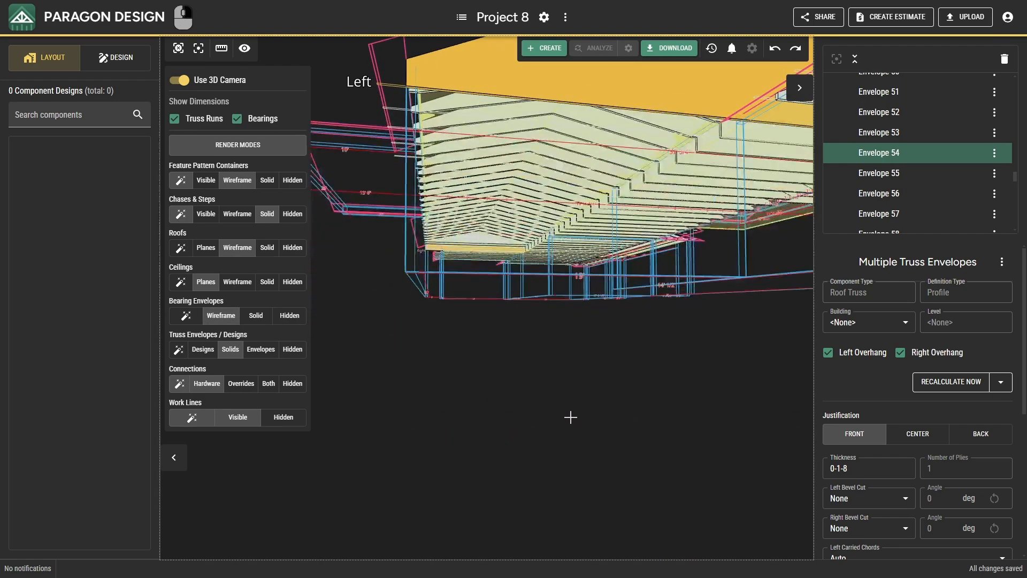
{"action": "right_click_drag", "start_coordinate": [643, 320], "coordinate": [614, 356]}
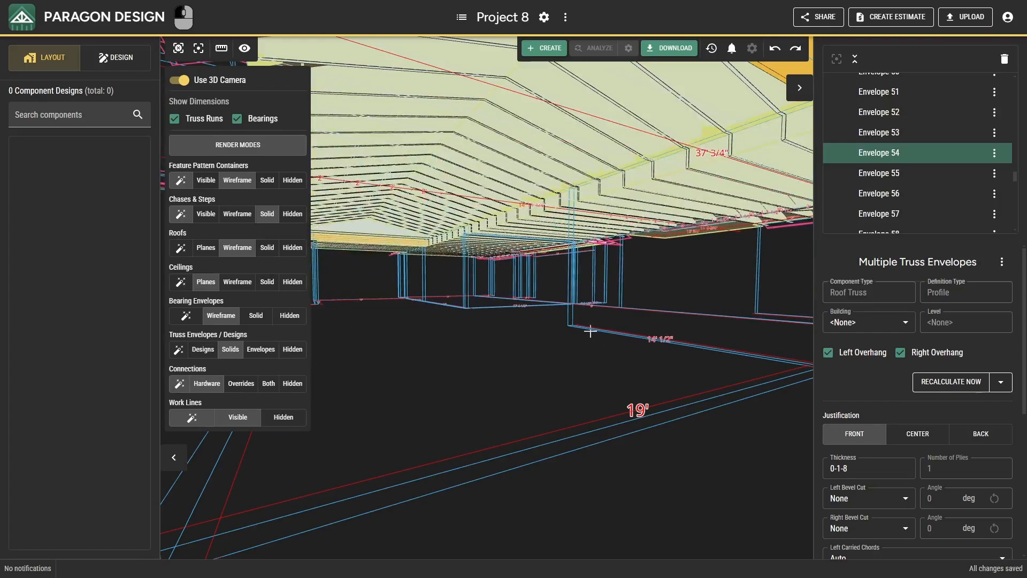
{"action": "left_click_drag", "start_coordinate": [590, 331], "coordinate": [594, 323]}
{"action": "scroll", "coordinate": [449, 230], "scroll_direction": "up", "scroll_amount": 5}
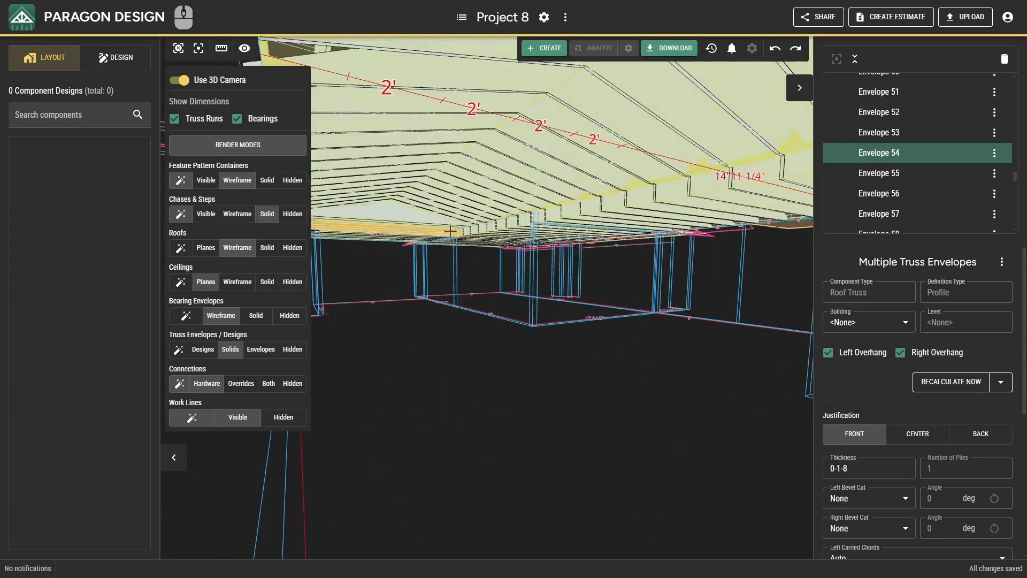
{"action": "scroll", "coordinate": [451, 231], "scroll_direction": "up", "scroll_amount": 3}
{"action": "right_click_drag", "start_coordinate": [452, 236], "coordinate": [598, 373]}
{"action": "key", "text": "Escape"}
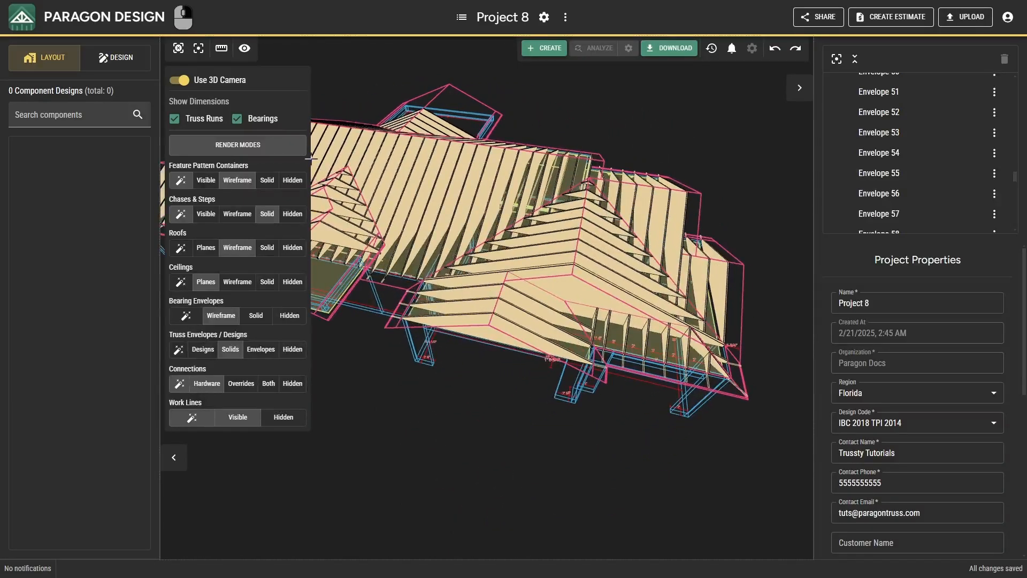
{"action": "left_click", "coordinate": [181, 80]}
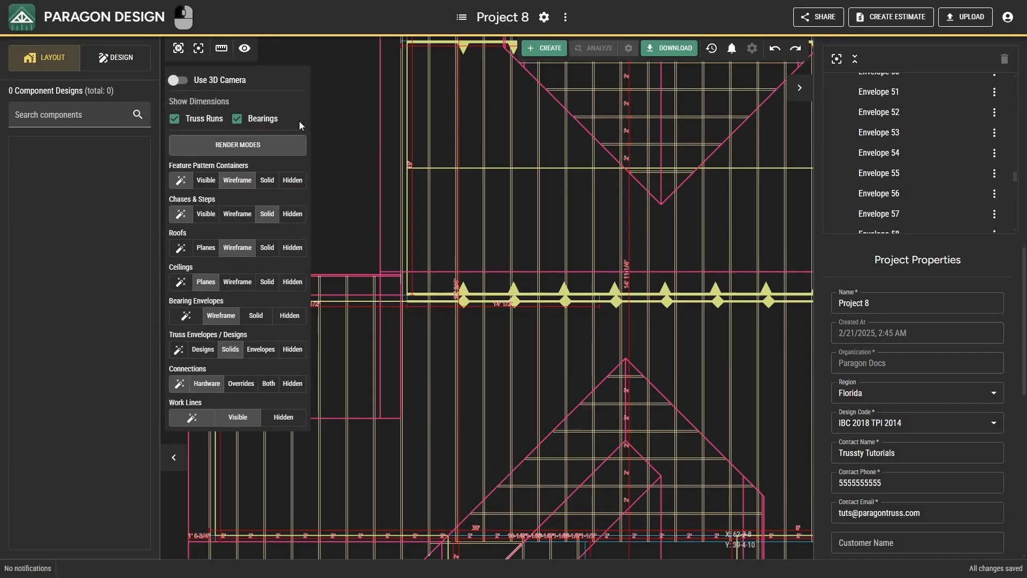
- Select all the main roof's truss envelopes together in plan view and examine the selection in 3D
{"action": "left_click", "coordinate": [185, 49]}
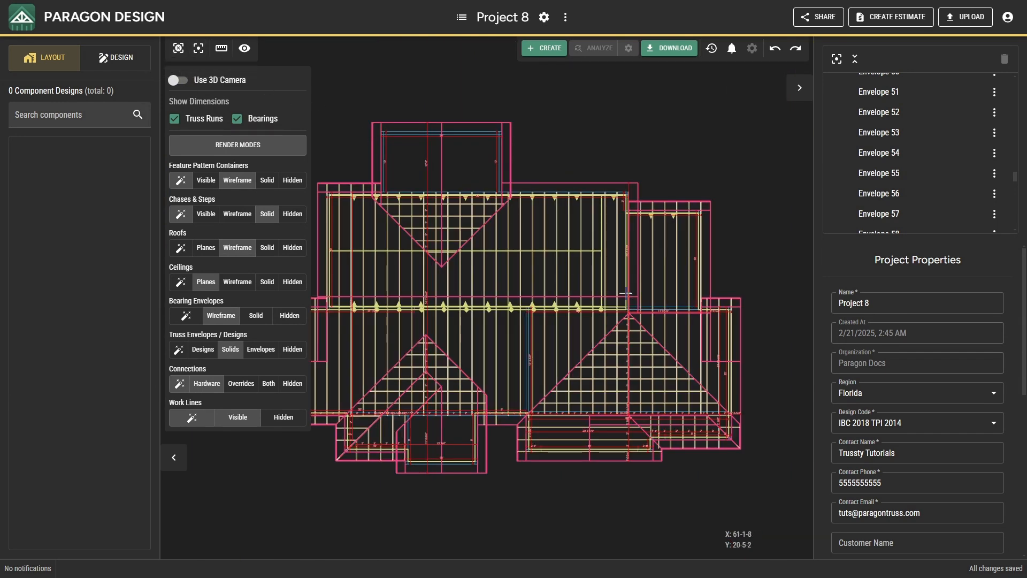
{"action": "key", "text": "ctrl"}
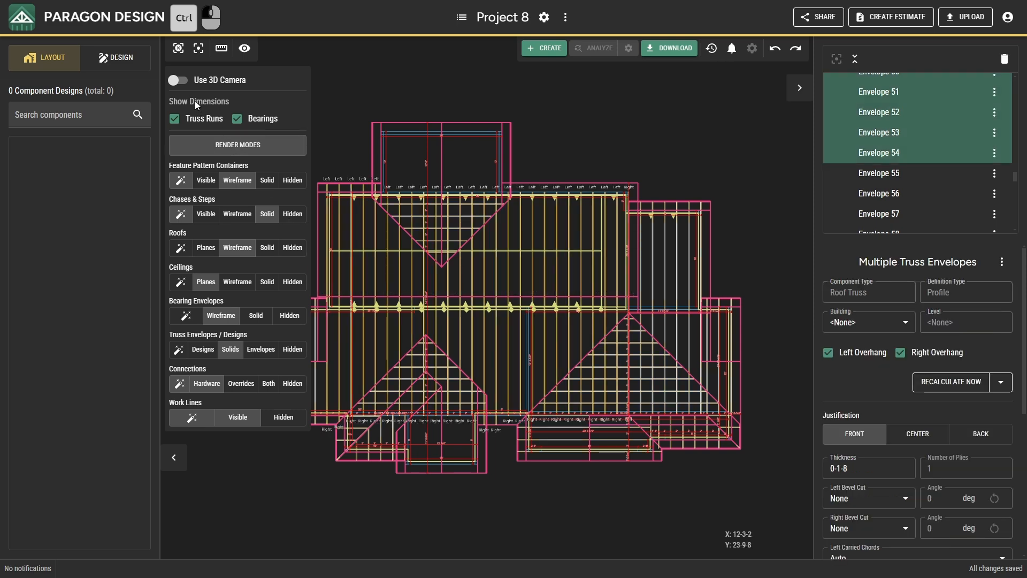
{"action": "left_click", "coordinate": [177, 79]}
{"action": "right_click_drag", "start_coordinate": [553, 274], "coordinate": [589, 283]}
{"action": "right_click_drag", "start_coordinate": [558, 348], "coordinate": [542, 322]}
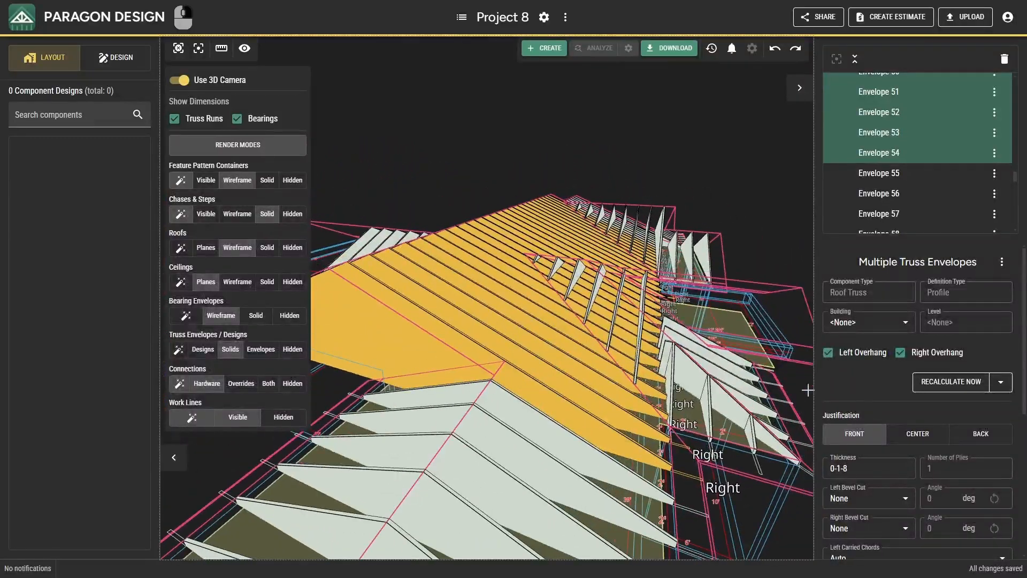
- Add a cap set to the selected main roof envelopes with Cap Level 1 at 16-1-0 and Cap Level 2 at 50-0-0
{"action": "scroll", "coordinate": [919, 416], "scroll_direction": "down", "scroll_amount": 5}
{"action": "left_click", "coordinate": [918, 414]}
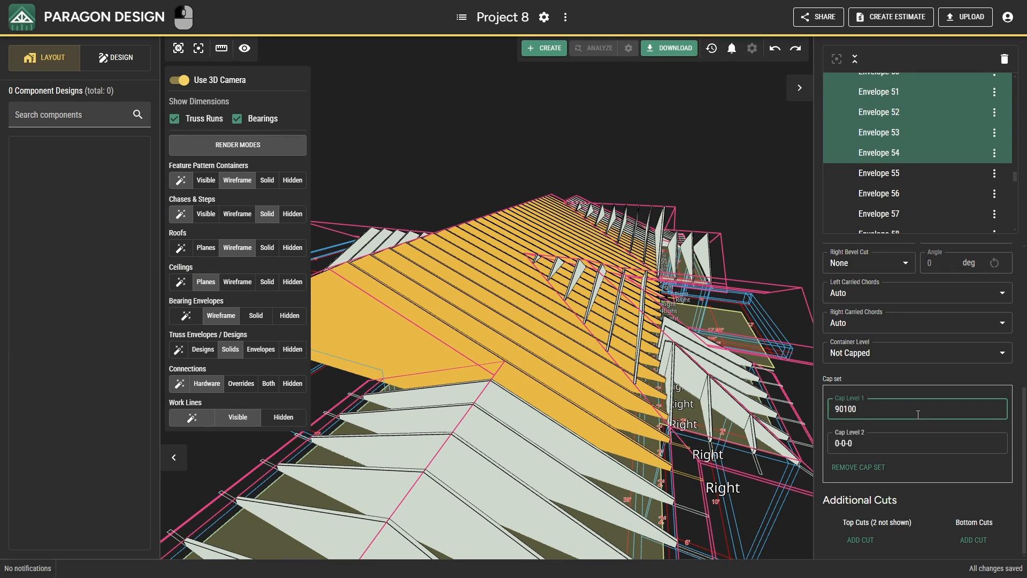
{"action": "type", "text": "+7."}
{"action": "key", "text": "Return"}
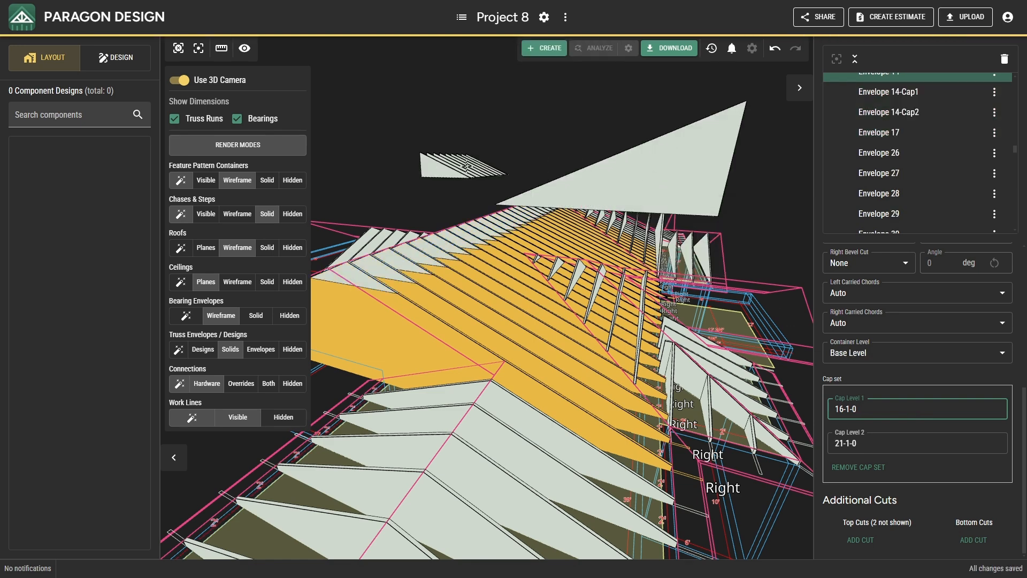
{"action": "left_click", "coordinate": [889, 447]}
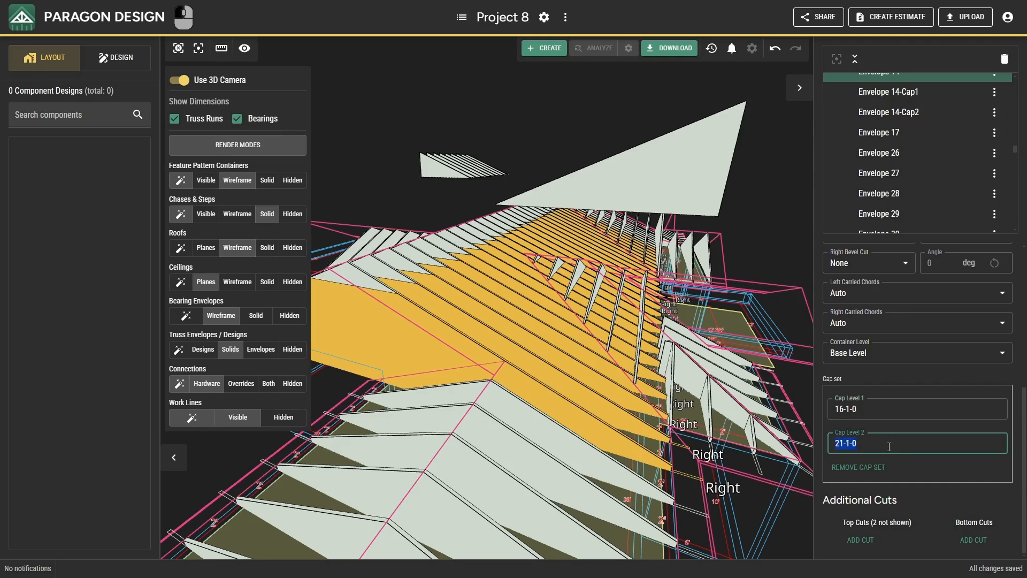
{"action": "type", "text": "50."}
{"action": "key", "text": "Return"}
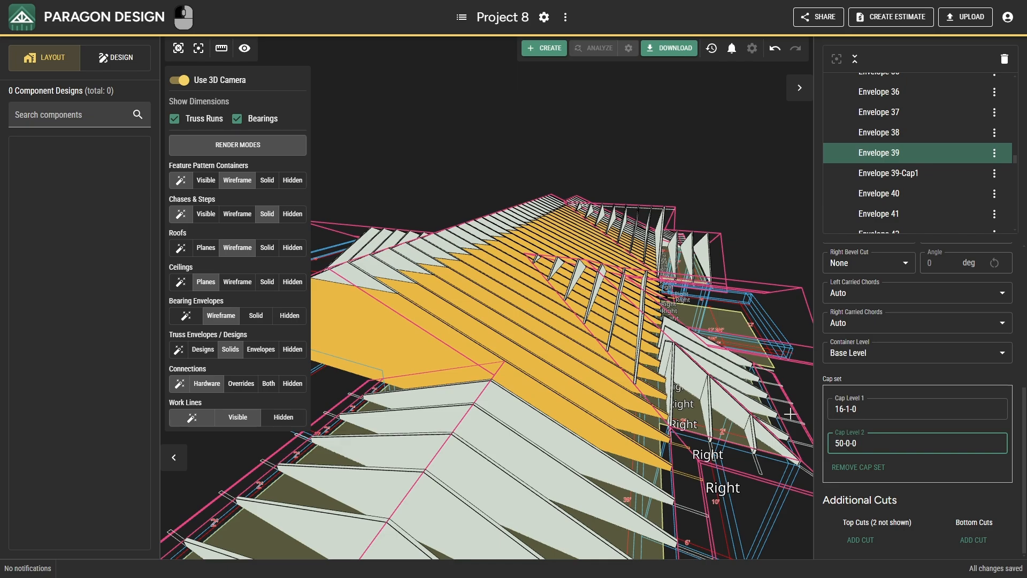
- Examine the capped main roof envelopes in 3D and return to plan view
{"action": "right_click_drag", "start_coordinate": [585, 373], "coordinate": [610, 382]}
{"action": "scroll", "coordinate": [609, 382], "scroll_direction": "down", "scroll_amount": 4}
{"action": "right_click_drag", "start_coordinate": [663, 412], "coordinate": [580, 443]}
{"action": "left_click_drag", "start_coordinate": [580, 443], "coordinate": [679, 395]}
{"action": "left_click", "coordinate": [217, 81]}
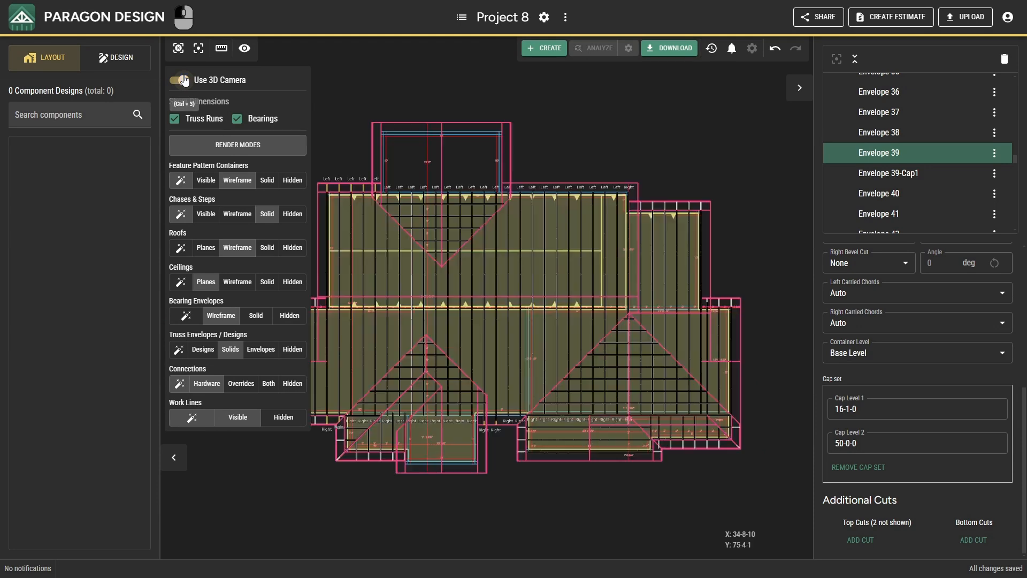
- Design all truss envelopes in the project and dismiss the intersection warning
{"action": "left_click", "coordinate": [565, 17]}
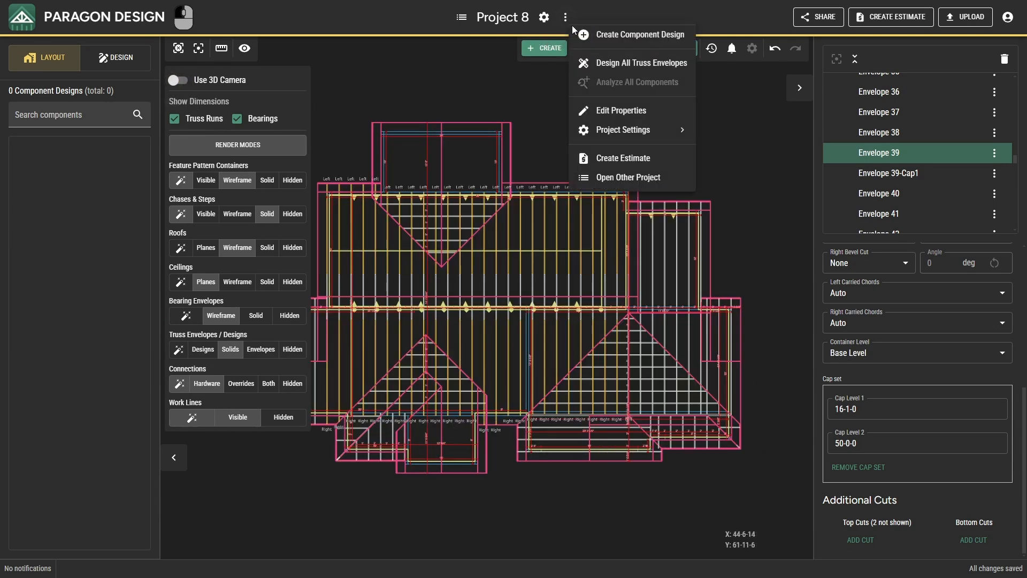
{"action": "left_click", "coordinate": [599, 60]}
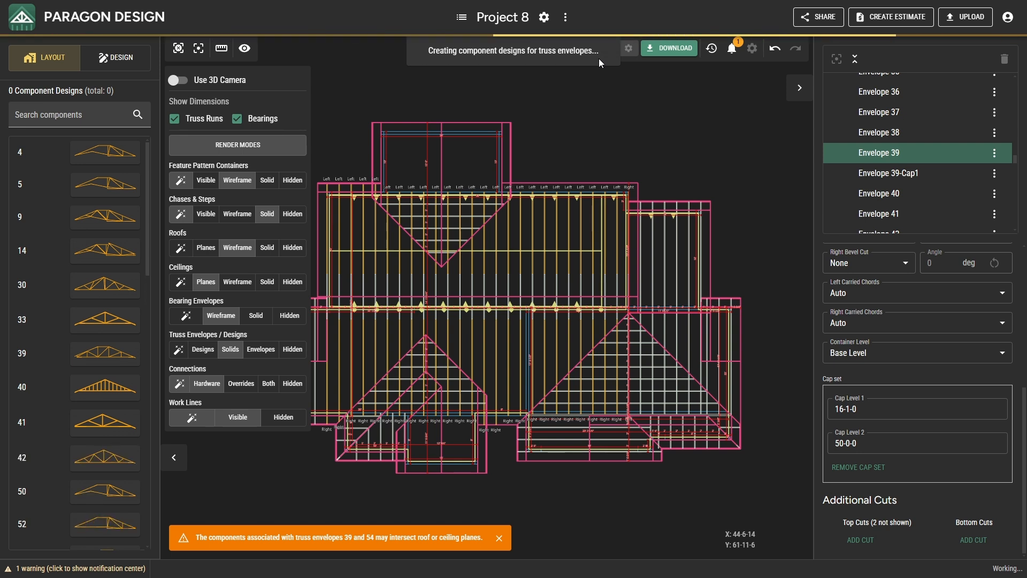
{"action": "key", "text": "alt+Tab"}
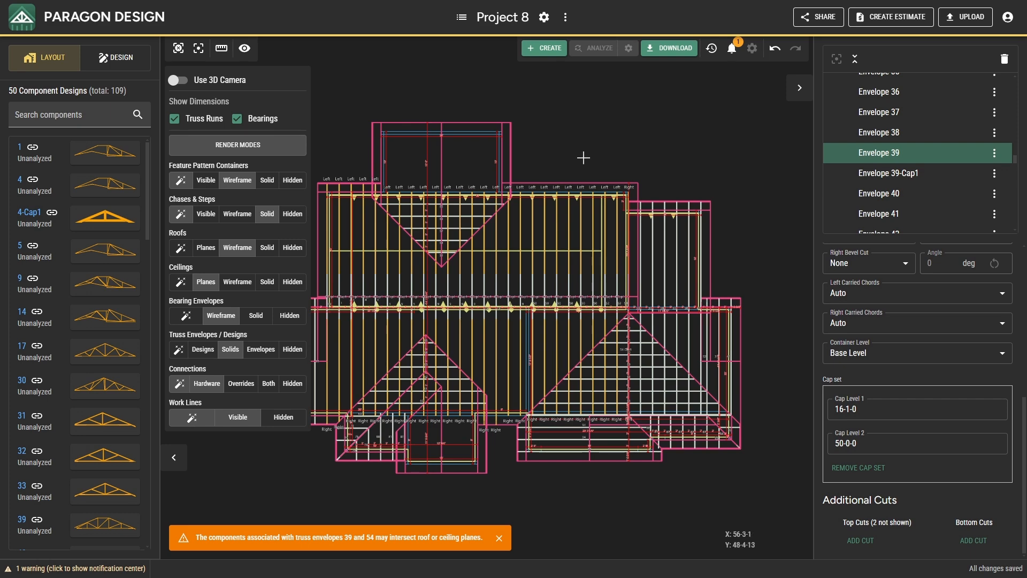
{"action": "left_click", "coordinate": [499, 539]}
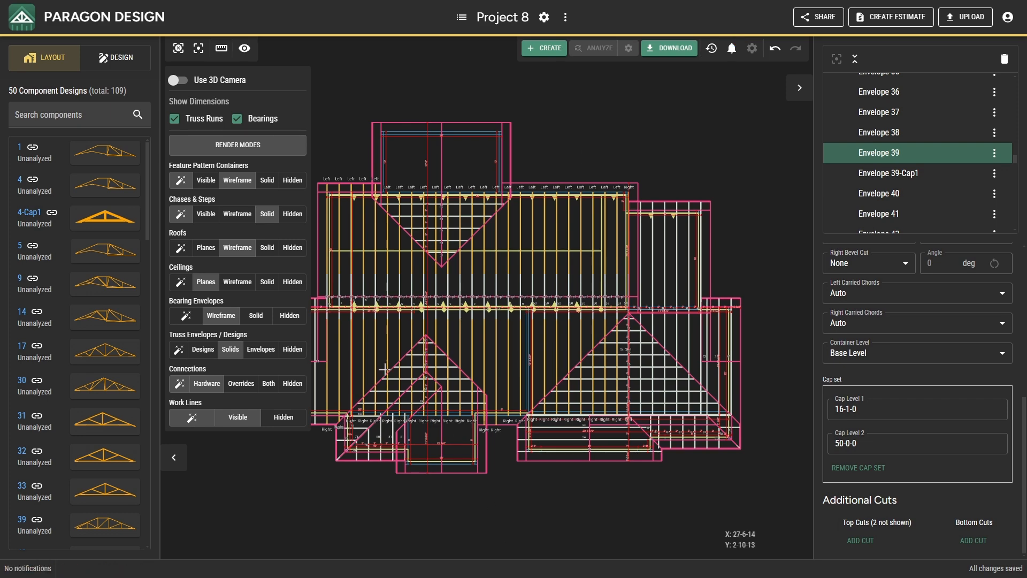
- Show the trusses as Designs instead of solids in the 3D view and examine them across the whole house
{"action": "left_click", "coordinate": [175, 80]}
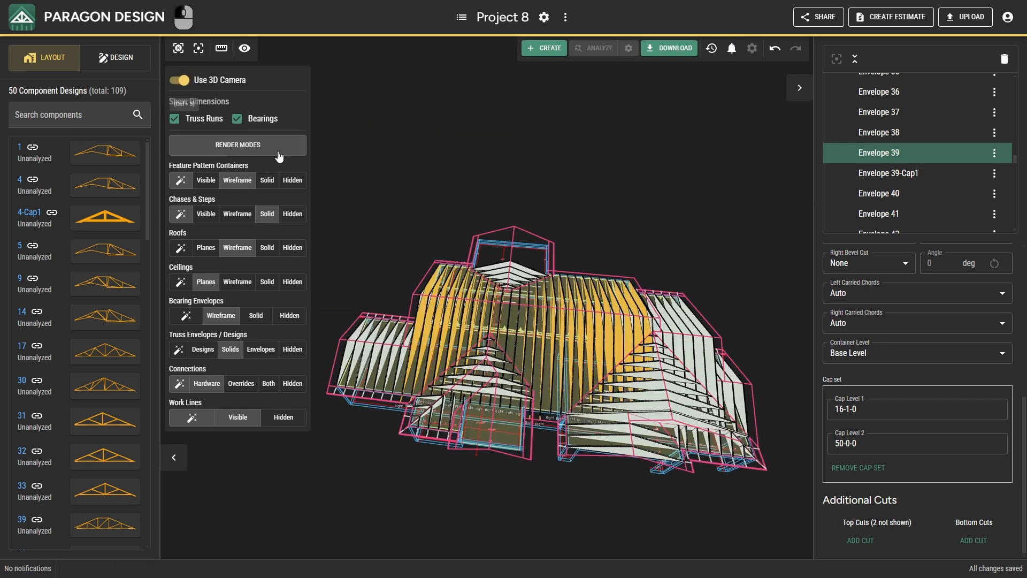
{"action": "left_click_drag", "start_coordinate": [468, 335], "coordinate": [537, 311]}
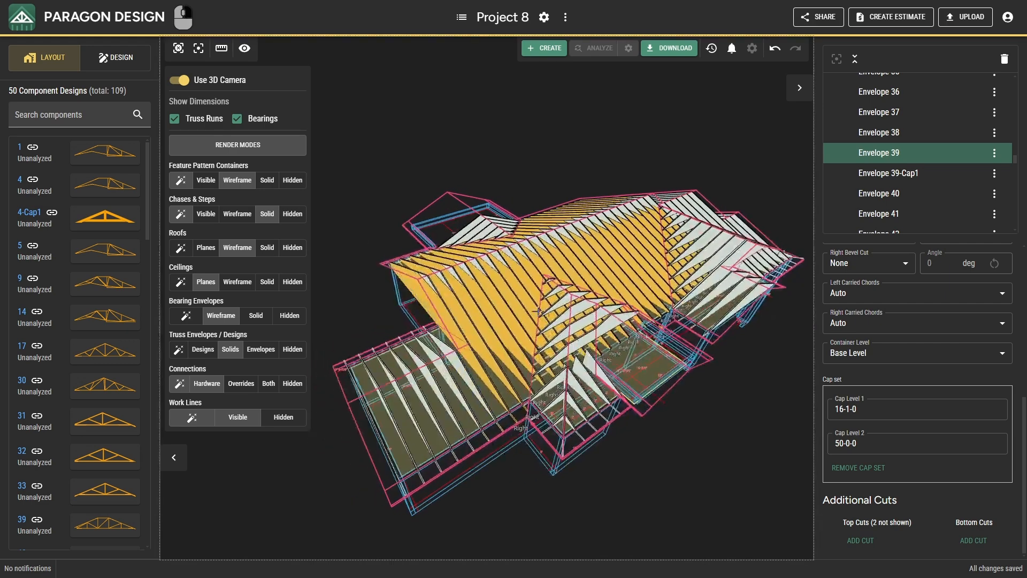
{"action": "left_click", "coordinate": [204, 350]}
{"action": "scroll", "coordinate": [554, 356], "scroll_direction": "up", "scroll_amount": 8}
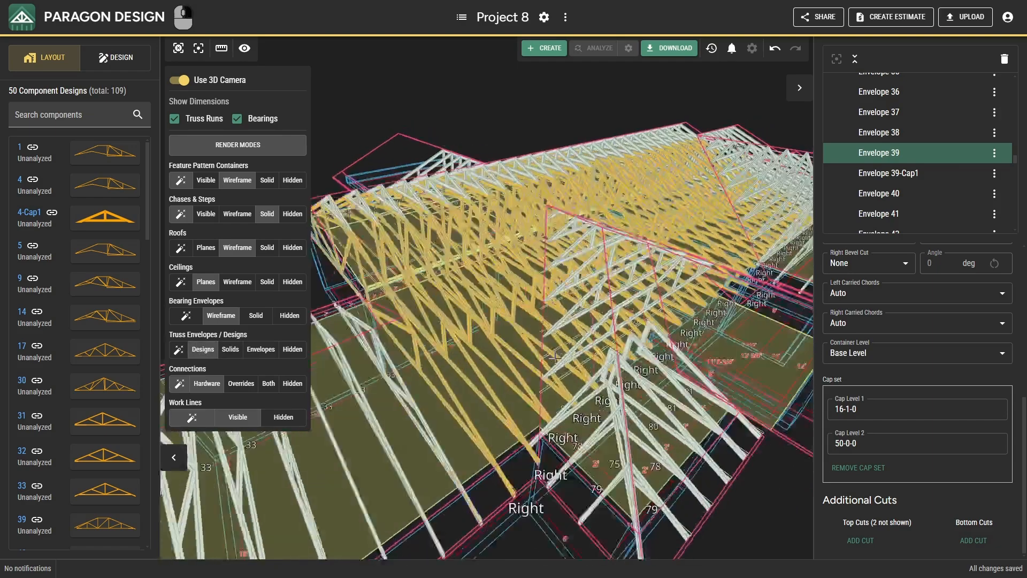
{"action": "left_click_drag", "start_coordinate": [555, 357], "coordinate": [622, 376]}
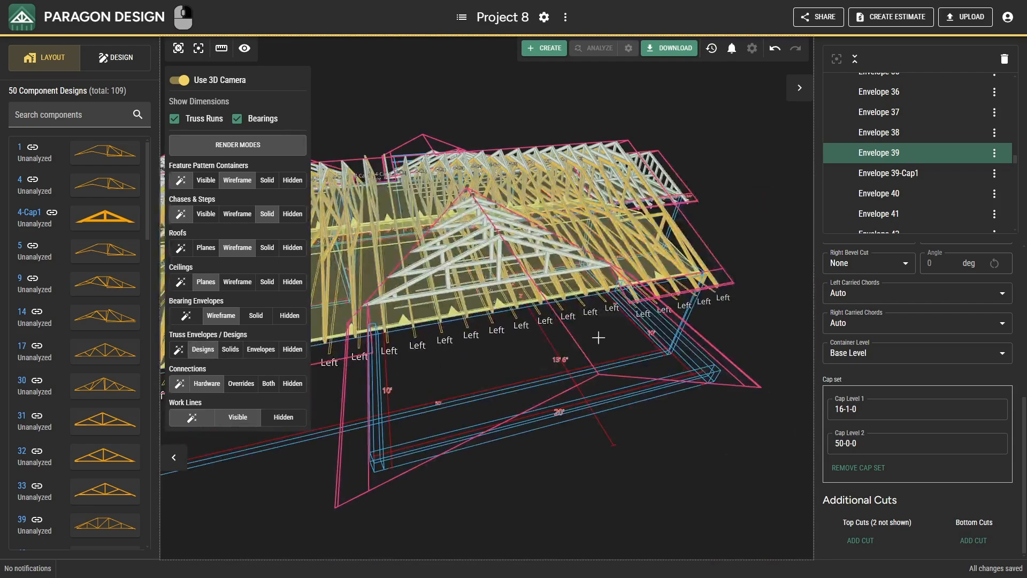
- Examine the designed trusses in 3D around the valley sets, along the main roof run and from underneath
{"action": "scroll", "coordinate": [576, 279], "scroll_direction": "up", "scroll_amount": 5}
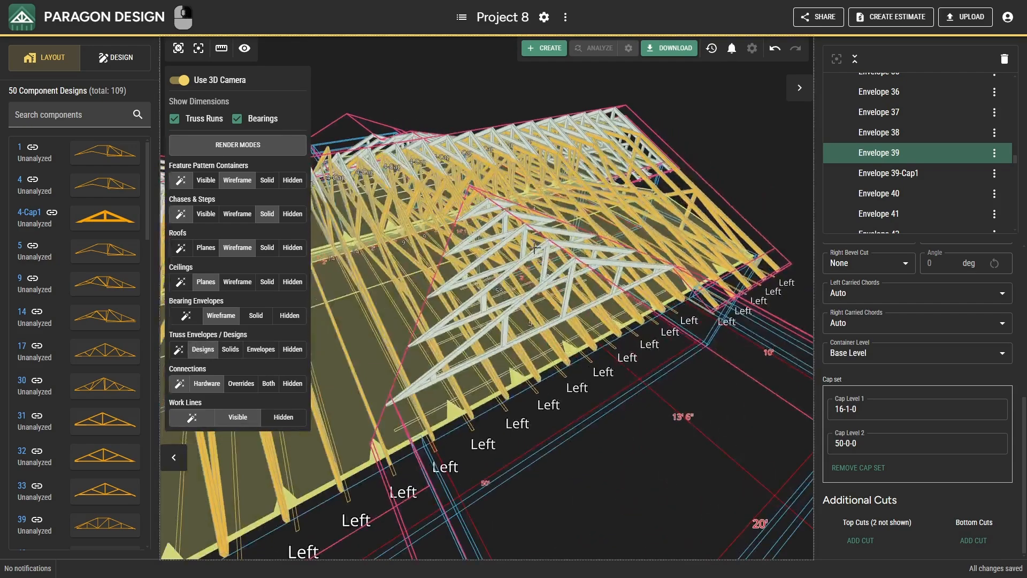
{"action": "right_click_drag", "start_coordinate": [557, 302], "coordinate": [569, 230]}
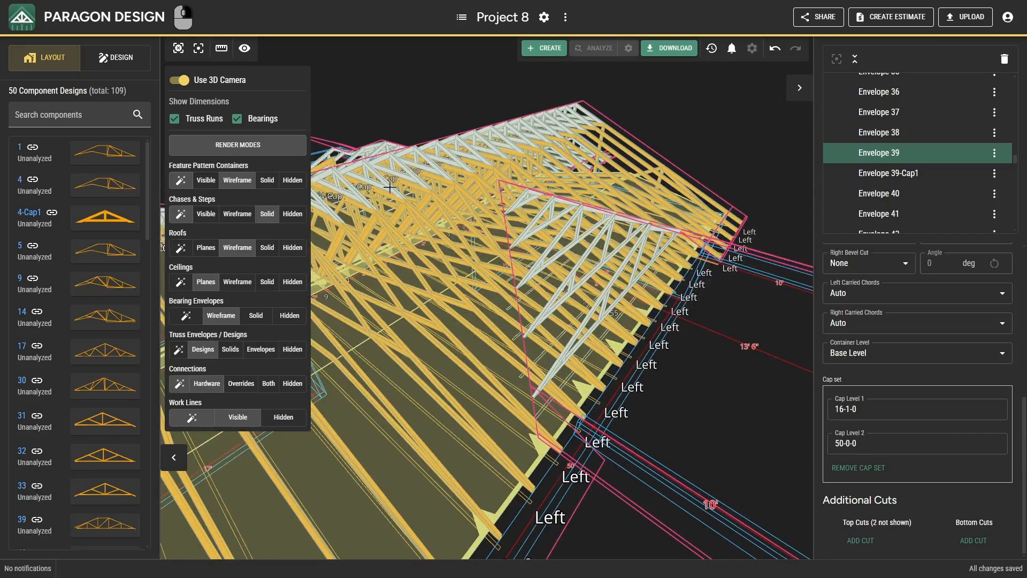
{"action": "right_click_drag", "start_coordinate": [389, 186], "coordinate": [671, 118]}
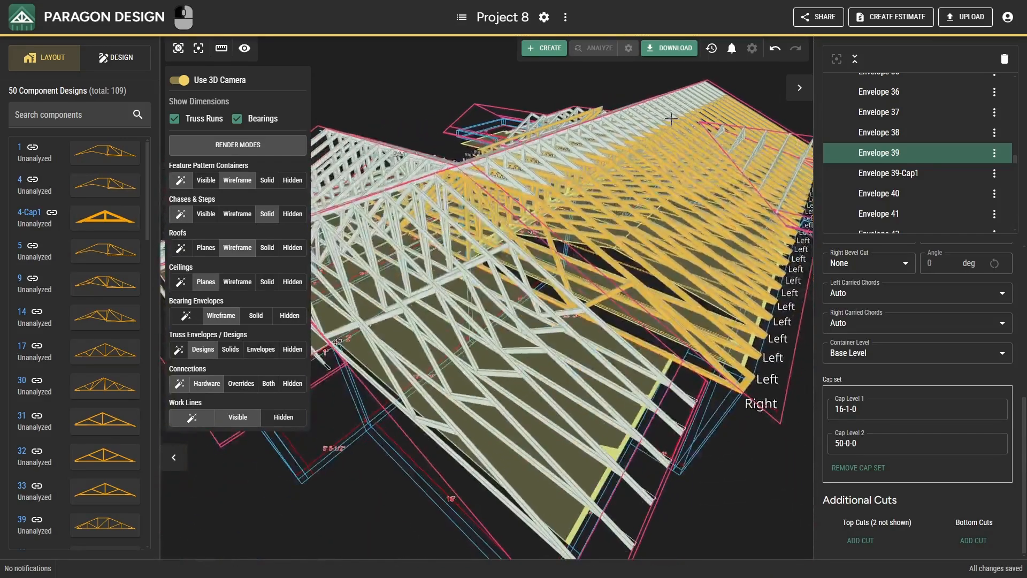
{"action": "right_click_drag", "start_coordinate": [511, 398], "coordinate": [630, 395]}
{"action": "right_click_drag", "start_coordinate": [586, 347], "coordinate": [413, 408]}
{"action": "right_click_drag", "start_coordinate": [645, 442], "coordinate": [602, 362]}
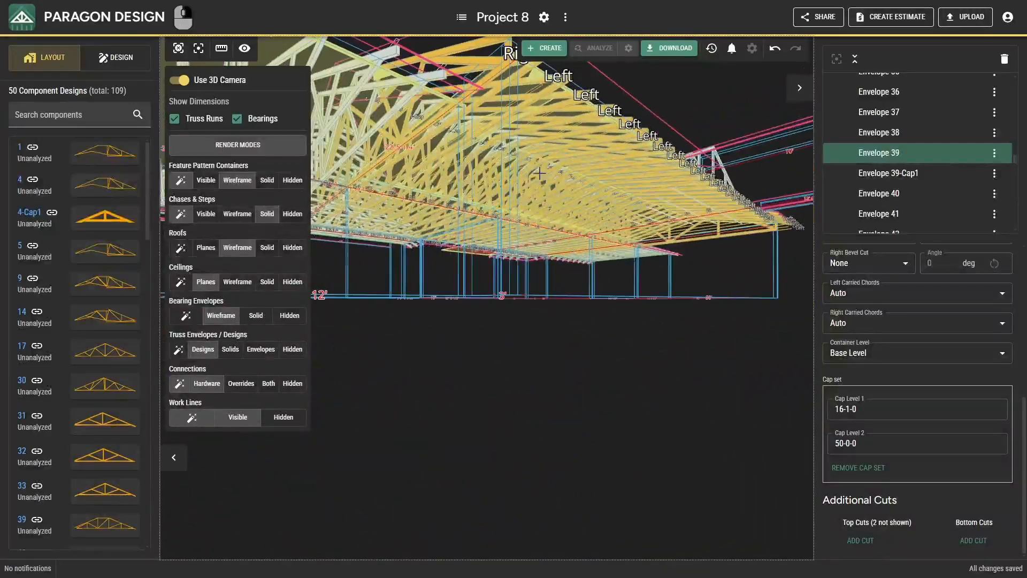
{"action": "scroll", "coordinate": [609, 214], "scroll_direction": "up", "scroll_amount": 5}
{"action": "right_click_drag", "start_coordinate": [637, 196], "coordinate": [615, 254]}
- Clear the selection, and select the main roof's end truss at X 64-0-0 together with the one at the opposite end
{"action": "key", "text": "Escape"}
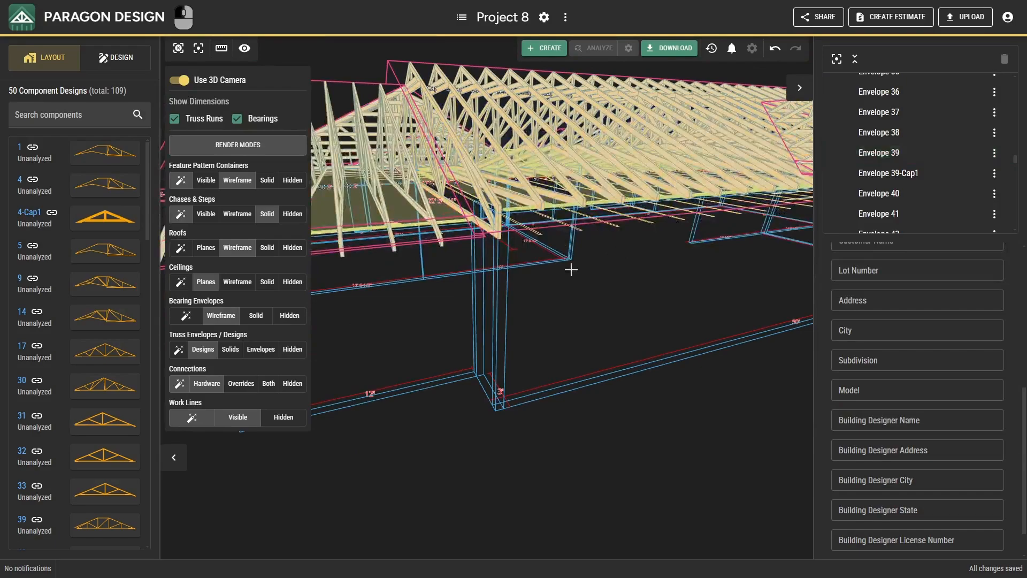
{"action": "left_click", "coordinate": [498, 212]}
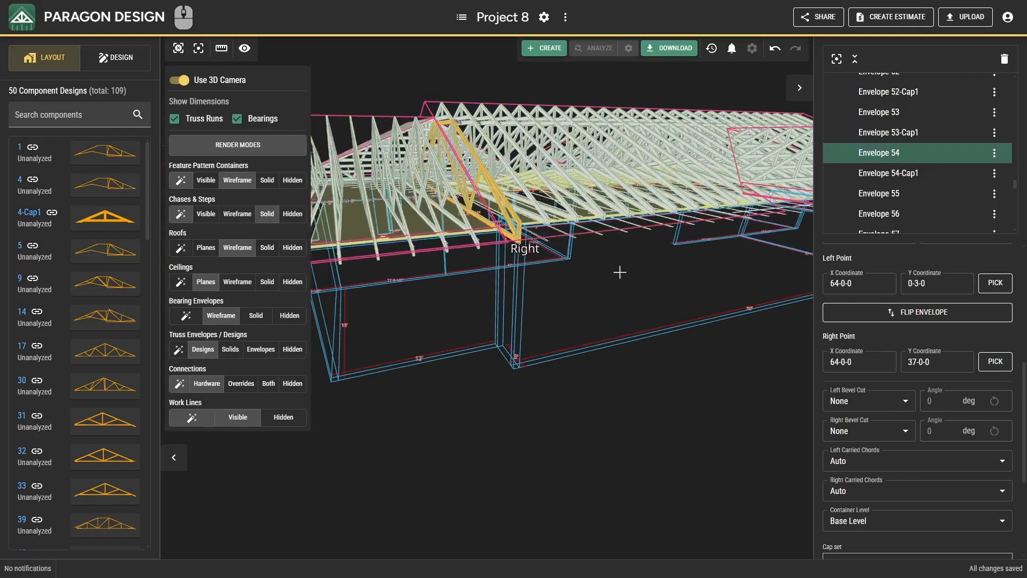
{"action": "right_click_drag", "start_coordinate": [641, 269], "coordinate": [422, 317]}
{"action": "key", "text": "ctrl"}
{"action": "left_click", "coordinate": [556, 290], "text": "ctrl"}
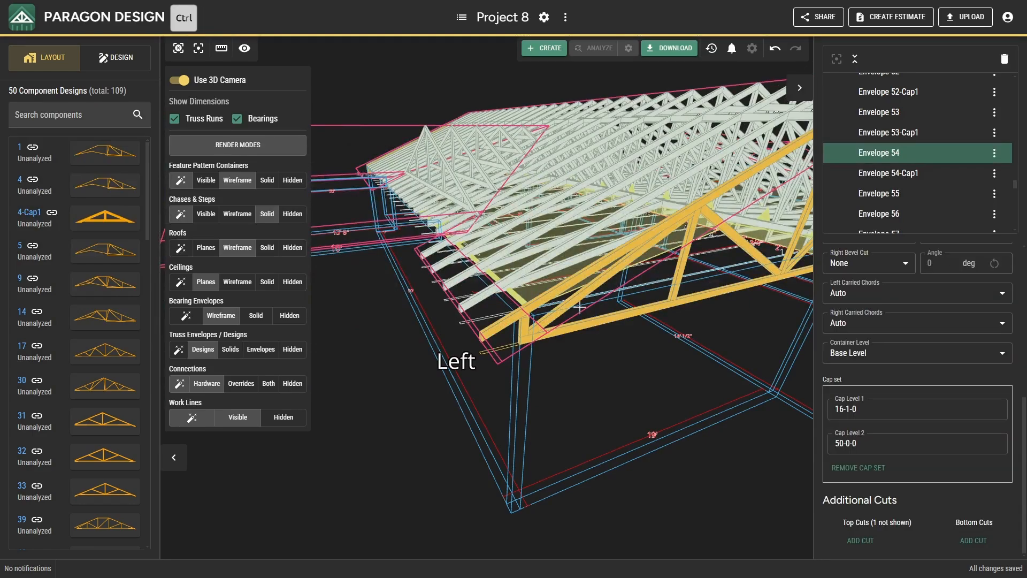
- Examine the selected end truss and its overhang beside the neighbouring trusses in 3D
{"action": "right_click_drag", "start_coordinate": [628, 367], "coordinate": [537, 402]}
{"action": "scroll", "coordinate": [537, 400], "scroll_direction": "down", "scroll_amount": 3}
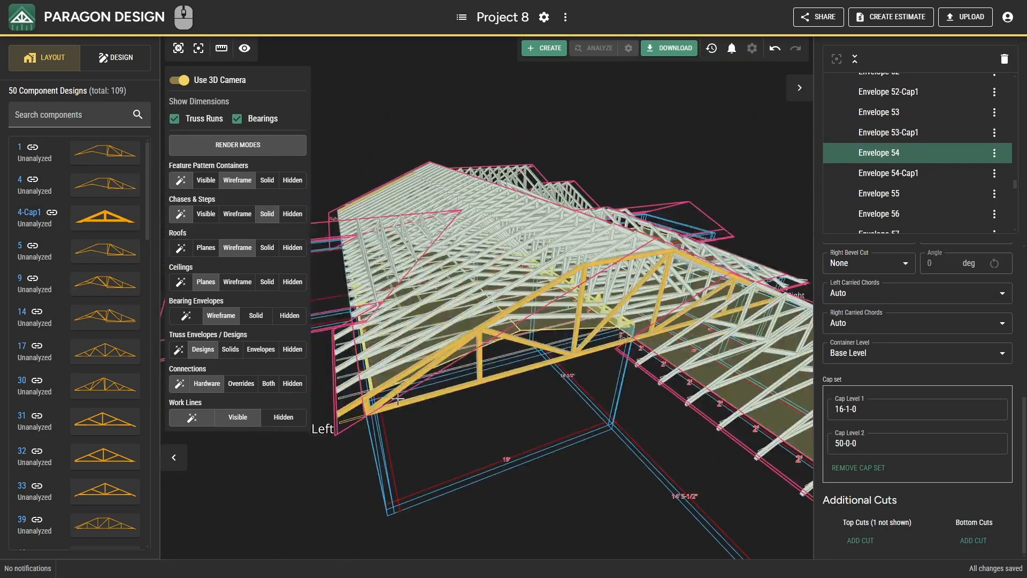
{"action": "scroll", "coordinate": [398, 398], "scroll_direction": "up", "scroll_amount": 2}
{"action": "scroll", "coordinate": [411, 406], "scroll_direction": "up", "scroll_amount": 4}
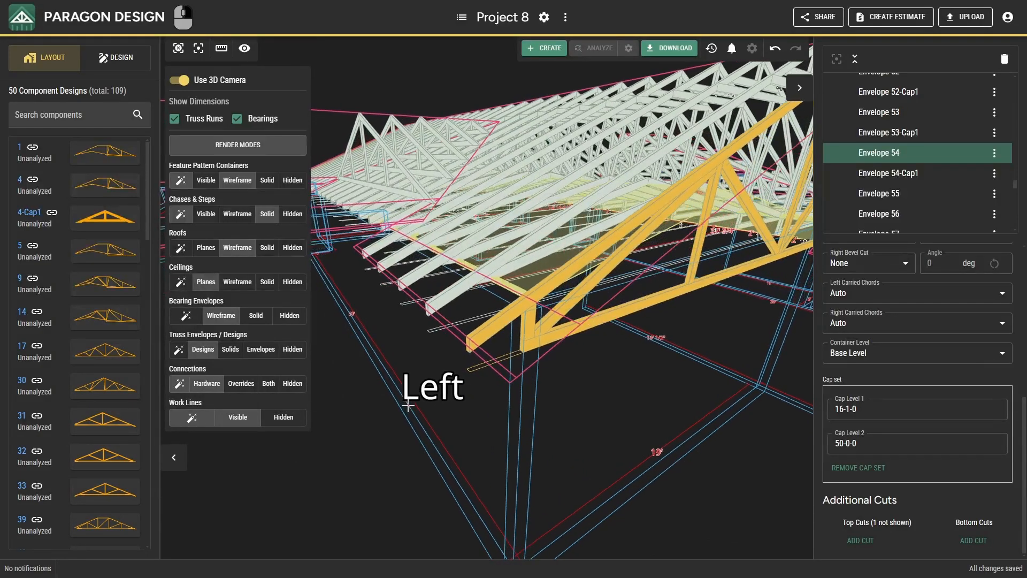
{"action": "right_click_drag", "start_coordinate": [409, 405], "coordinate": [428, 413]}
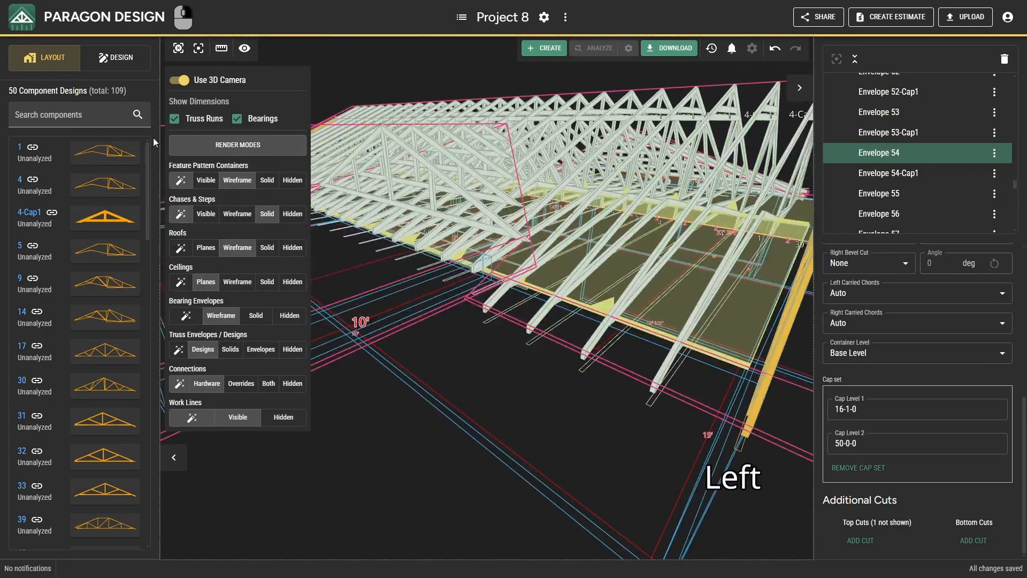
- Return to plan view and compare the orientation of the selected end trusses at both ends of the main roof
{"action": "left_click", "coordinate": [180, 83]}
{"action": "scroll", "coordinate": [583, 182], "scroll_direction": "up", "scroll_amount": 4}
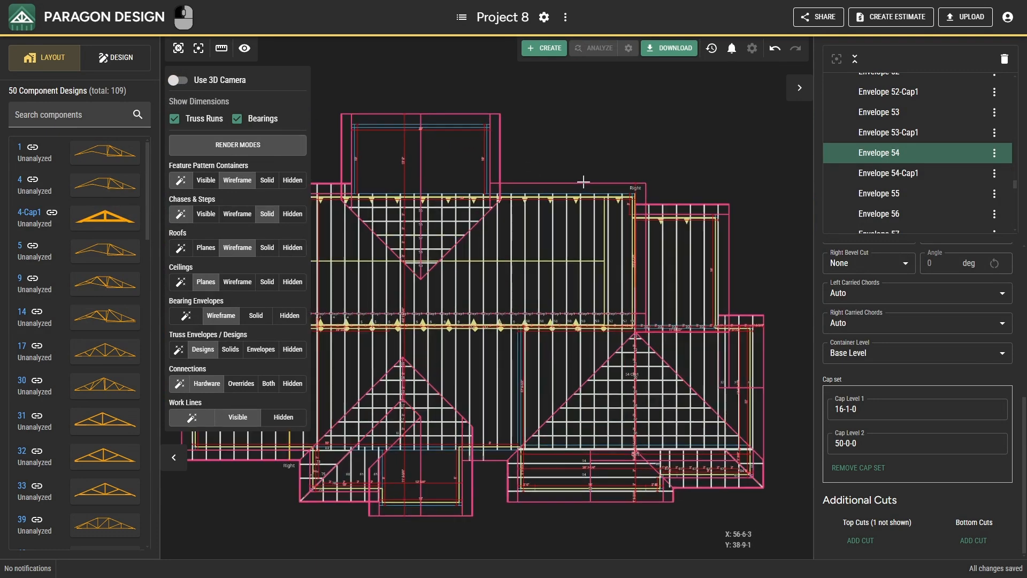
{"action": "scroll", "coordinate": [628, 185], "scroll_direction": "up", "scroll_amount": 3}
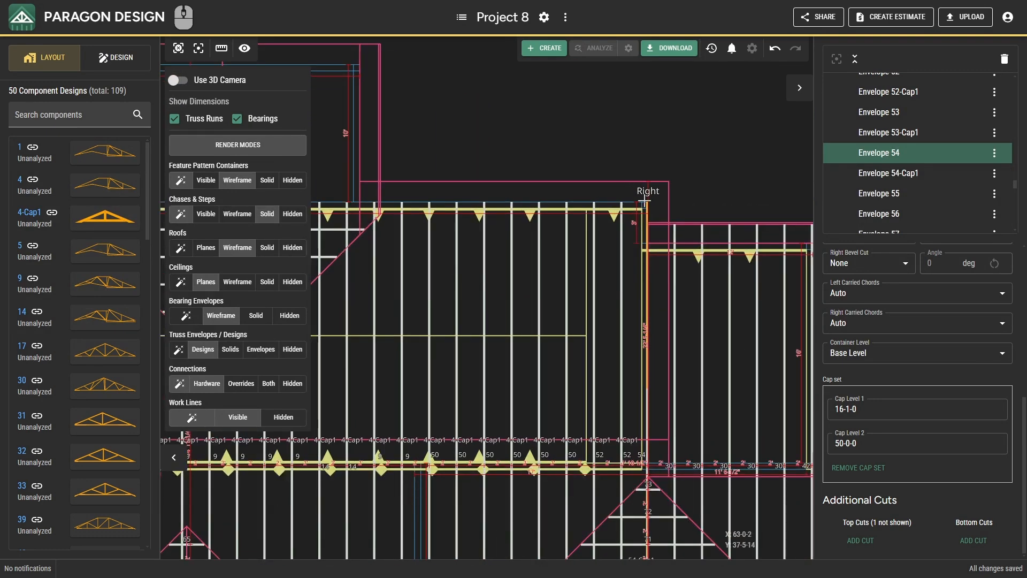
{"action": "scroll", "coordinate": [487, 296], "scroll_direction": "down", "scroll_amount": 1}
{"action": "middle_click_drag", "start_coordinate": [464, 309], "coordinate": [817, 281]}
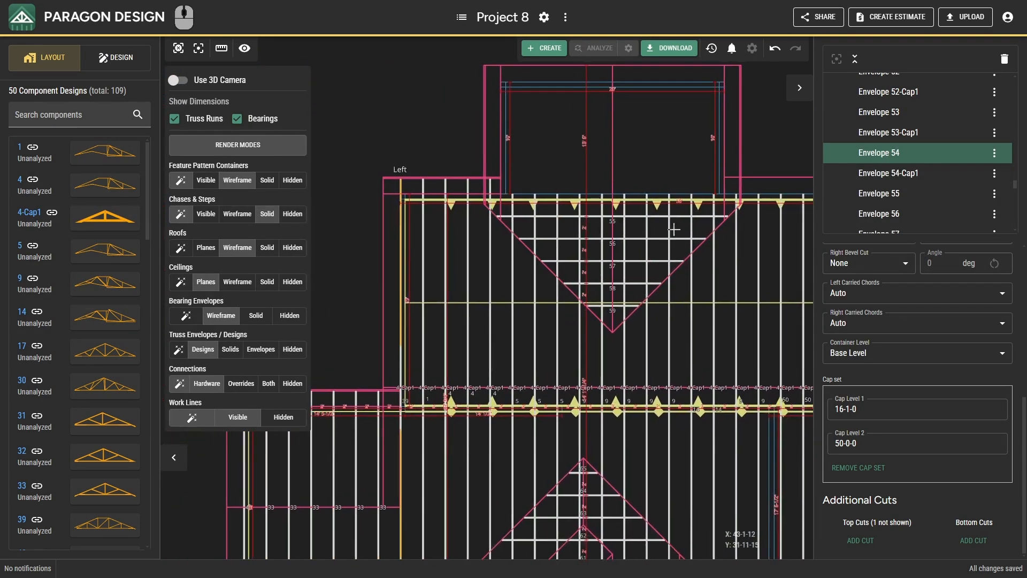
{"action": "scroll", "coordinate": [434, 176], "scroll_direction": "up", "scroll_amount": 1}
{"action": "scroll", "coordinate": [431, 177], "scroll_direction": "up", "scroll_amount": 1}
{"action": "scroll", "coordinate": [612, 275], "scroll_direction": "down", "scroll_amount": 2}
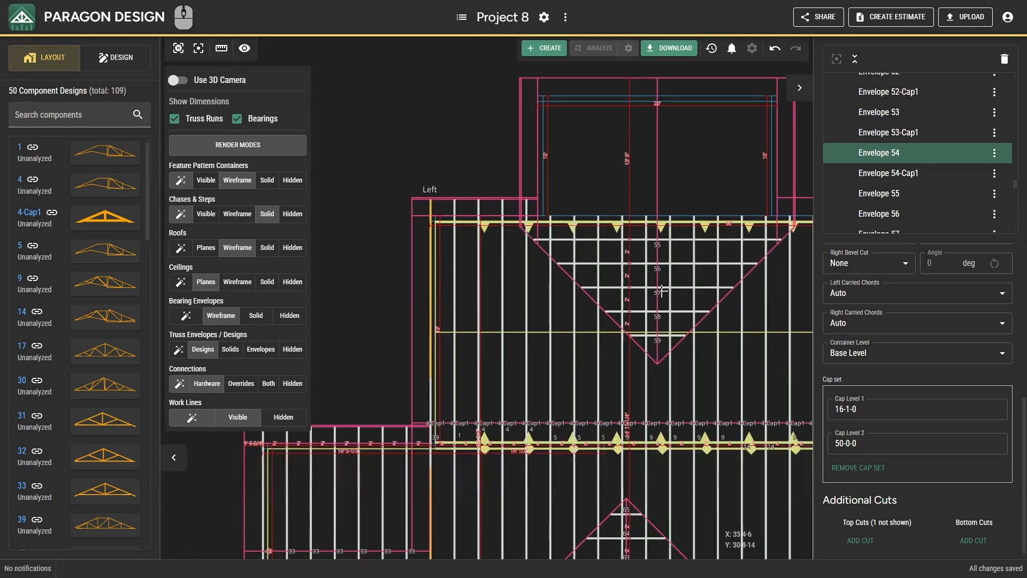
{"action": "scroll", "coordinate": [663, 292], "scroll_direction": "down", "scroll_amount": 2}
{"action": "middle_click_drag", "start_coordinate": [662, 292], "coordinate": [403, 323]}
{"action": "scroll", "coordinate": [610, 268], "scroll_direction": "up", "scroll_amount": 4}
{"action": "scroll", "coordinate": [686, 276], "scroll_direction": "up", "scroll_amount": 2}
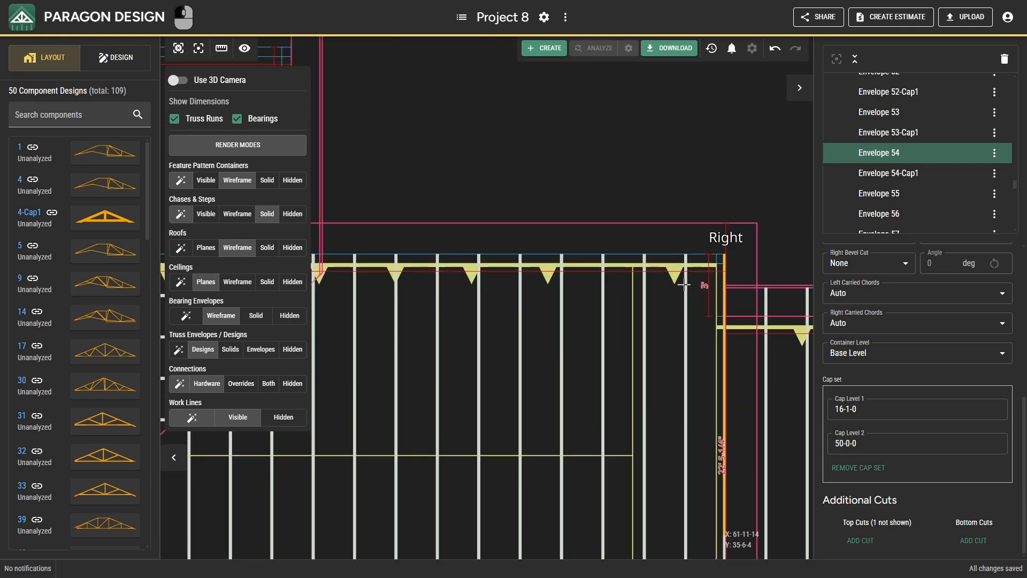
- Compare the main roof's end envelope at X 64-0-0 with its neighbour at X 62-0-0, and flip the end envelope
{"action": "left_click", "coordinate": [685, 277]}
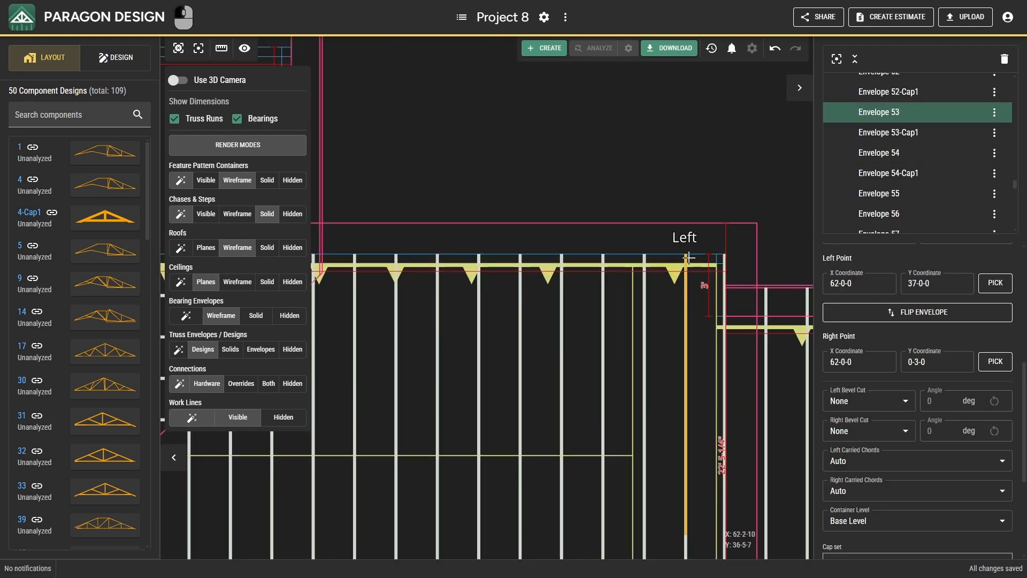
{"action": "left_click", "coordinate": [723, 280]}
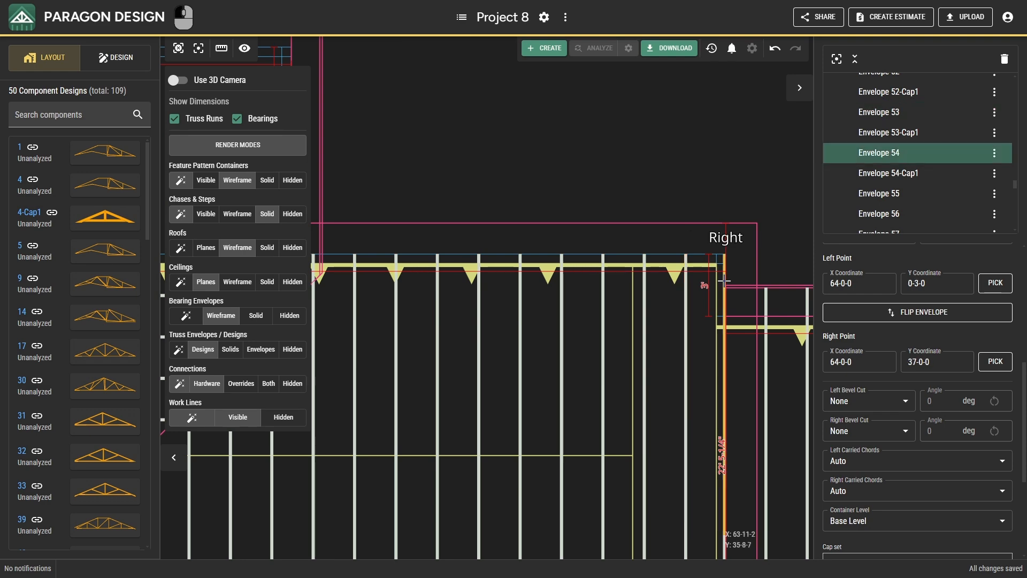
{"action": "left_click", "coordinate": [874, 313]}
{"action": "left_click", "coordinate": [670, 318]}
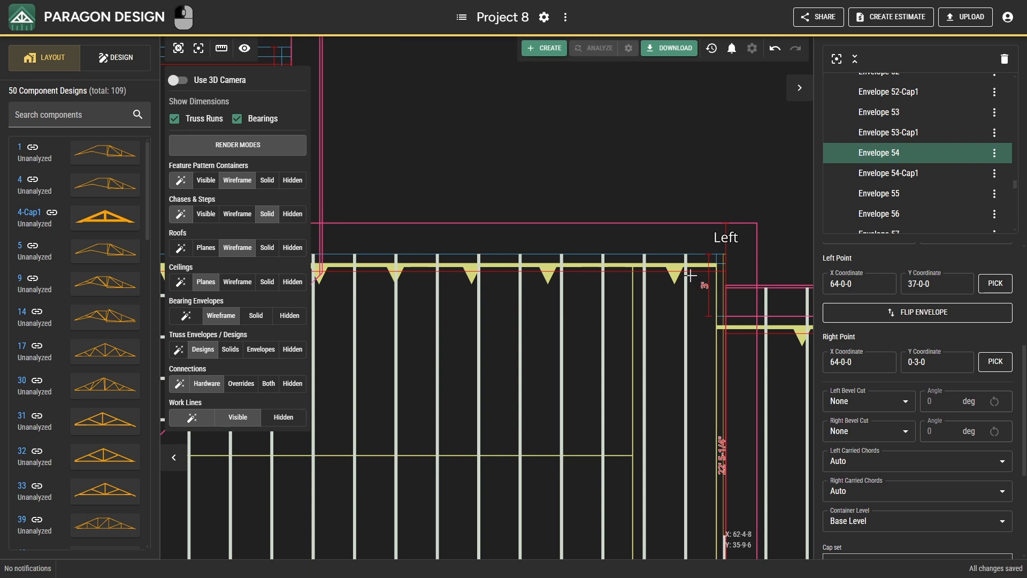
- Select the main roof truss at X 62-0-0 together with the end envelope at X 64-0-0 and compare them
{"action": "left_click", "coordinate": [684, 287]}
{"action": "key", "text": "ctrl"}
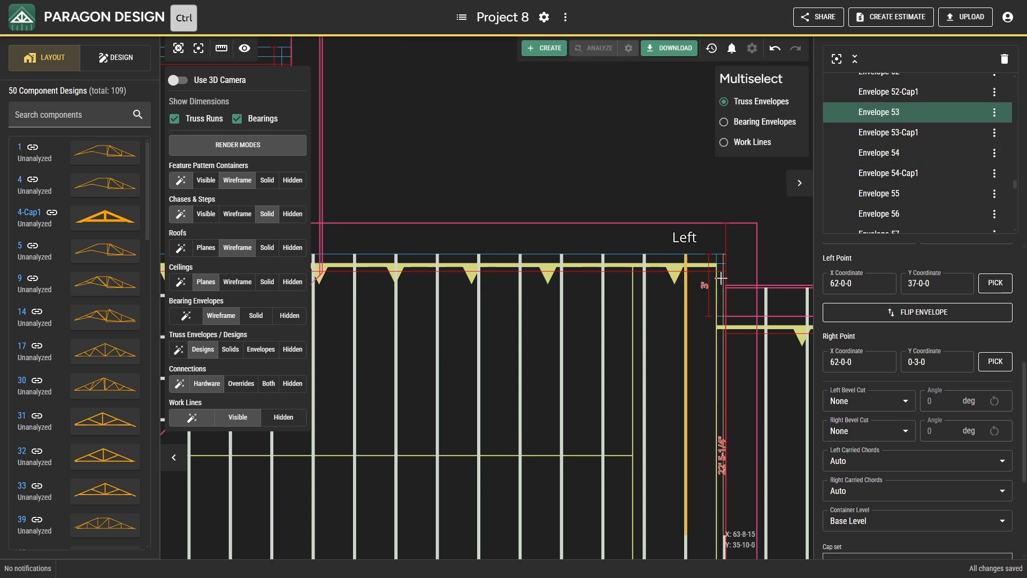
{"action": "left_click", "coordinate": [724, 278], "text": "ctrl"}
{"action": "scroll", "coordinate": [644, 308], "scroll_direction": "down", "scroll_amount": 6}
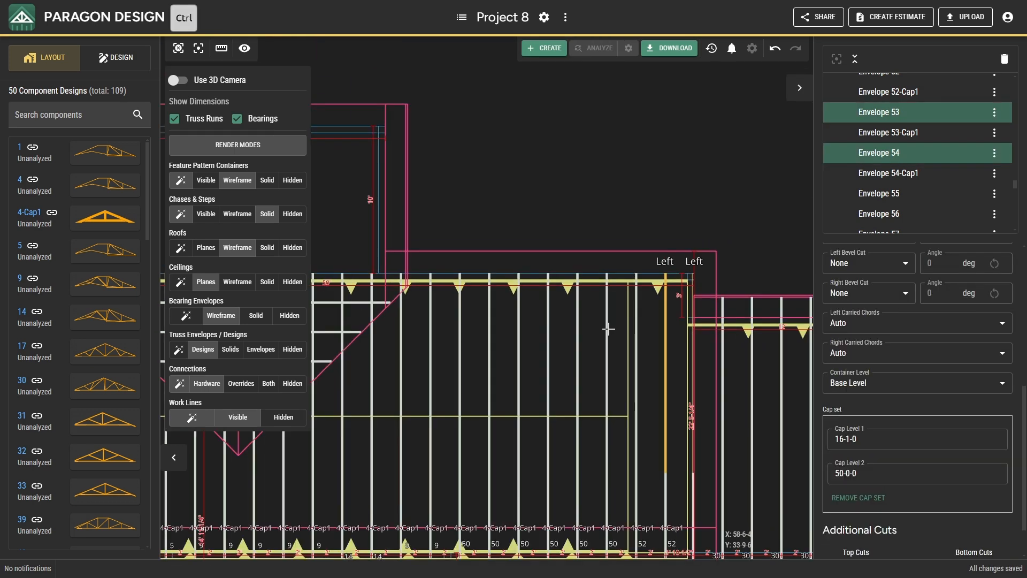
- Unlink the component design from the truss envelope at X 14-0-0, at the opposite end of the main roof
{"action": "middle_click_drag", "start_coordinate": [598, 329], "coordinate": [811, 300]}
{"action": "middle_click_drag", "start_coordinate": [376, 253], "coordinate": [501, 265]}
{"action": "scroll", "coordinate": [501, 264], "scroll_direction": "up", "scroll_amount": 2}
{"action": "scroll", "coordinate": [502, 264], "scroll_direction": "up", "scroll_amount": 3}
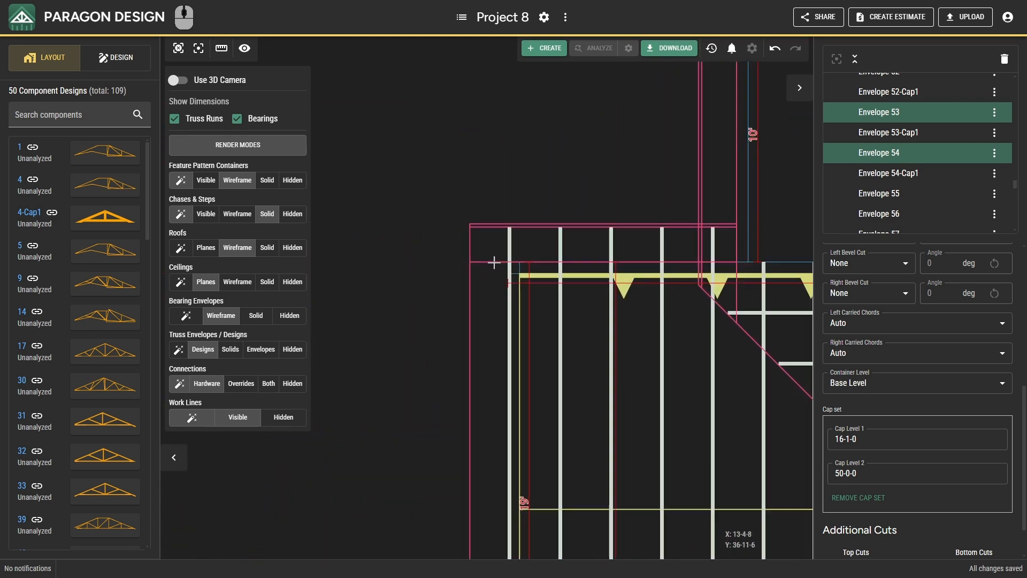
{"action": "left_click", "coordinate": [509, 243]}
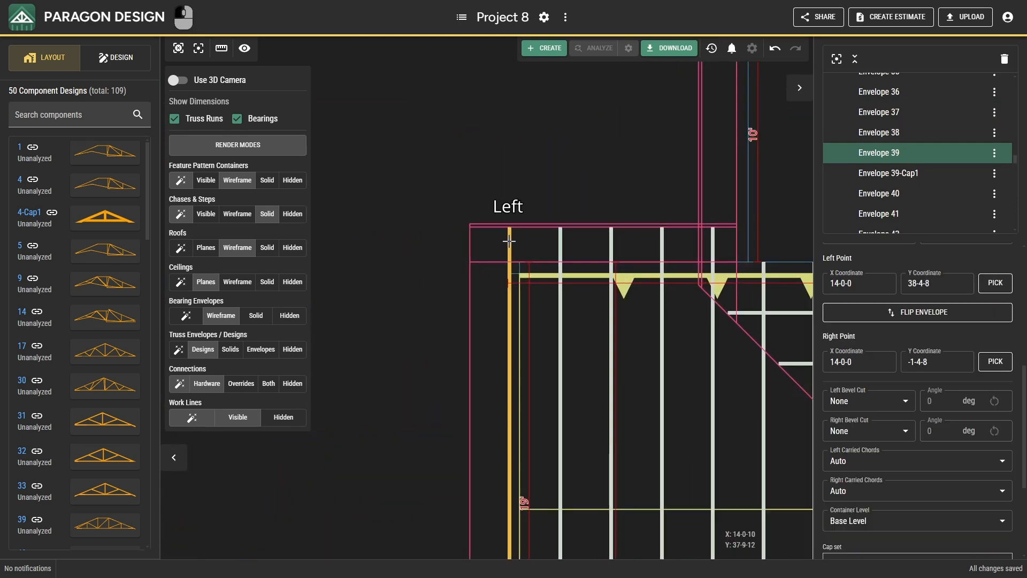
{"action": "right_click", "coordinate": [508, 293]}
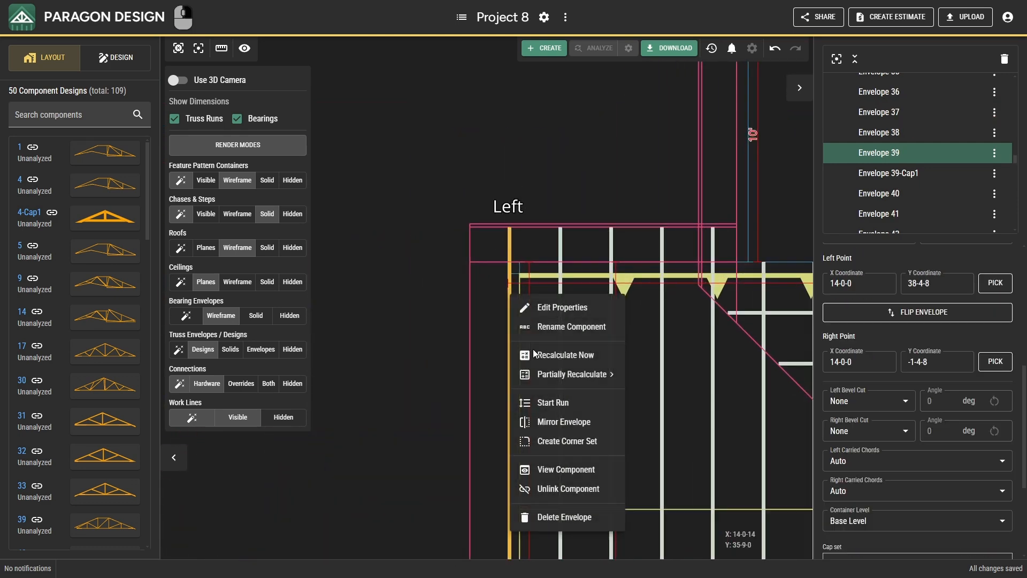
{"action": "left_click", "coordinate": [562, 486]}
{"action": "scroll", "coordinate": [581, 453], "scroll_direction": "down", "scroll_amount": 3}
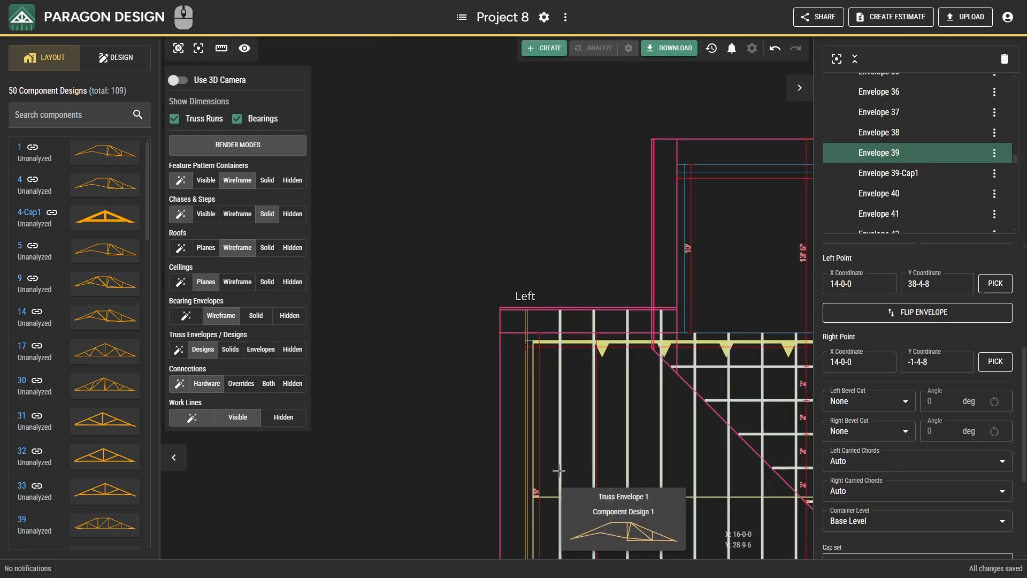
- Select the truss at X 62-0-0, examine it in 3D beside the empty end envelope, and return to plan view
{"action": "middle_click_drag", "start_coordinate": [581, 452], "coordinate": [361, 384]}
{"action": "middle_click_drag", "start_coordinate": [616, 383], "coordinate": [363, 360]}
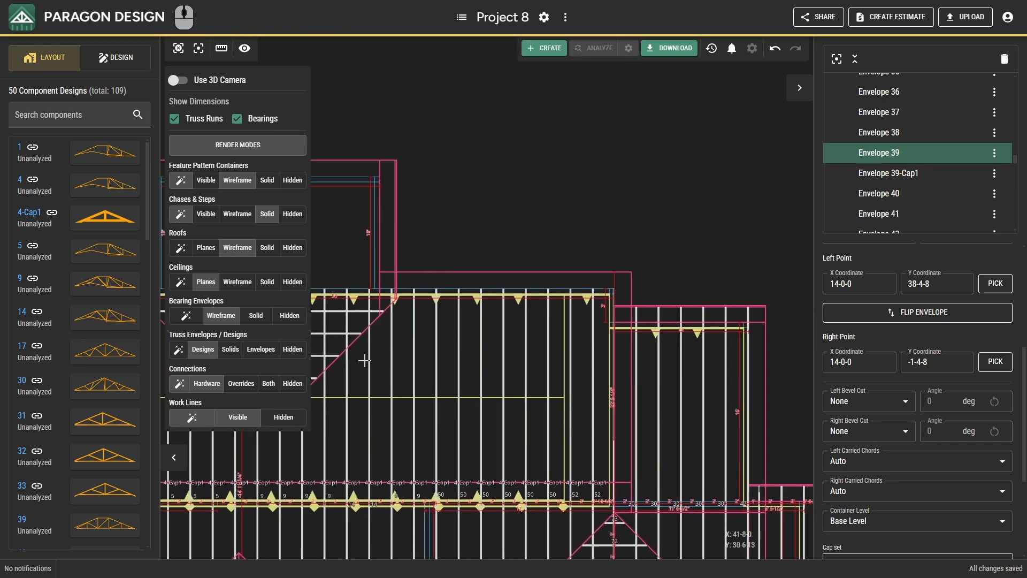
{"action": "scroll", "coordinate": [585, 323], "scroll_direction": "up", "scroll_amount": 1}
{"action": "scroll", "coordinate": [586, 324], "scroll_direction": "up", "scroll_amount": 2}
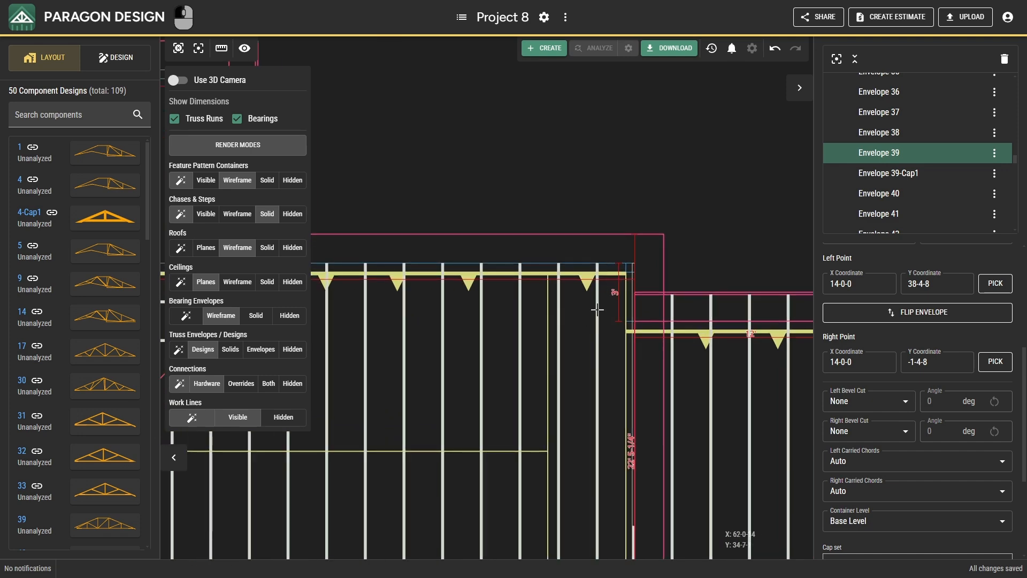
{"action": "left_click", "coordinate": [598, 310]}
{"action": "left_click", "coordinate": [177, 81]}
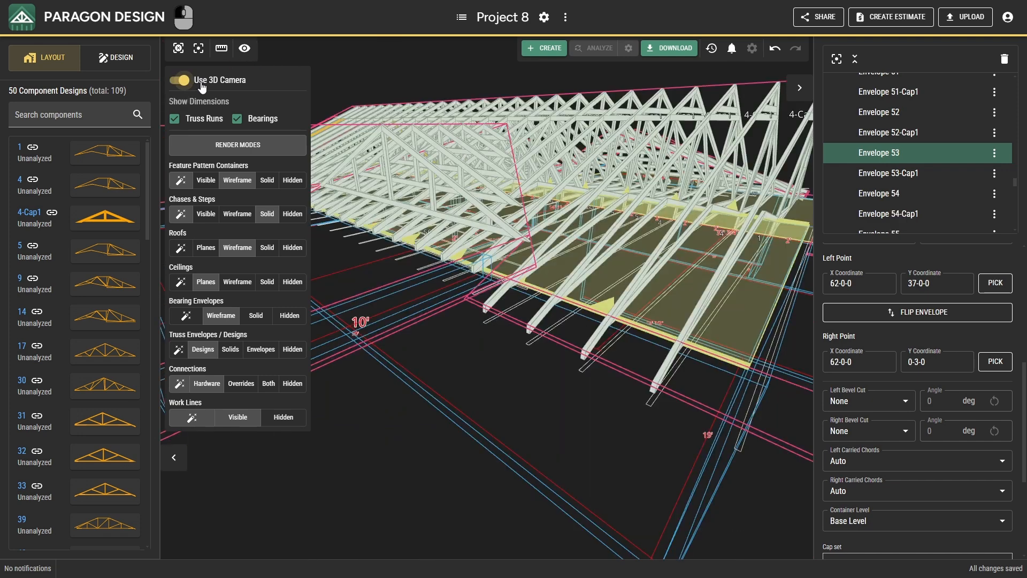
{"action": "left_click", "coordinate": [199, 57]}
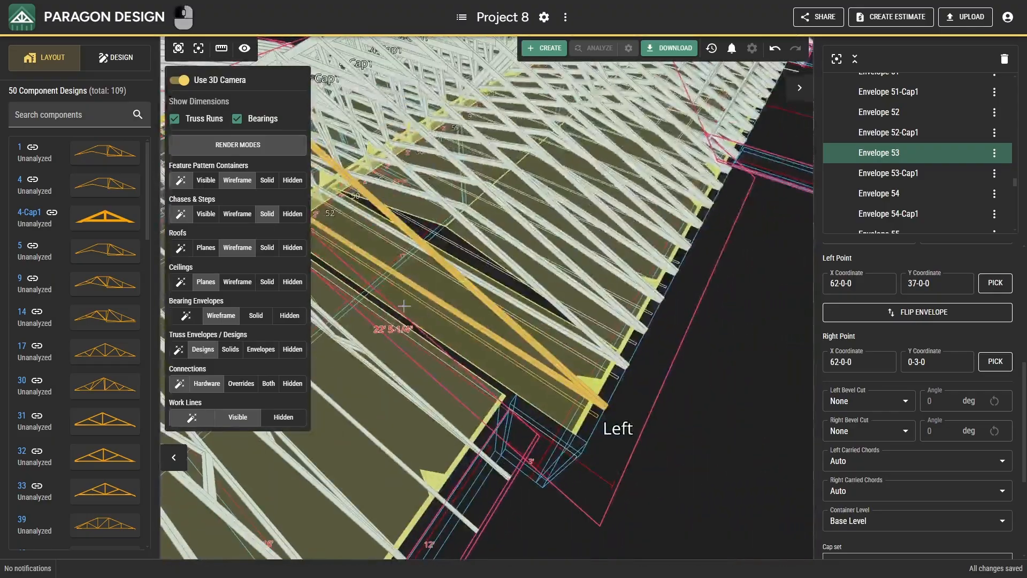
{"action": "left_click_drag", "start_coordinate": [540, 267], "coordinate": [646, 320]}
{"action": "left_click_drag", "start_coordinate": [540, 284], "coordinate": [453, 250]}
{"action": "left_click_drag", "start_coordinate": [594, 316], "coordinate": [520, 304]}
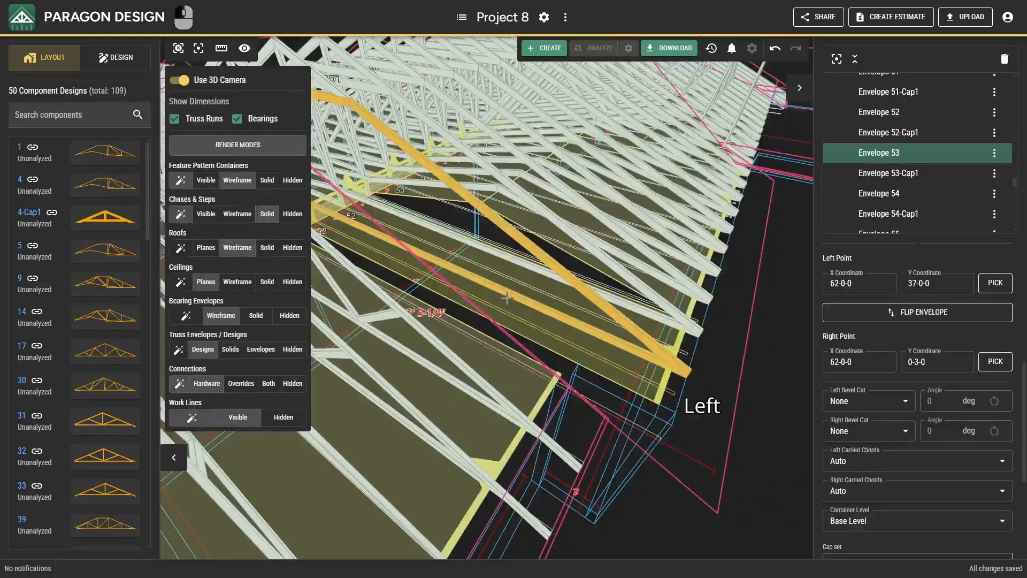
{"action": "left_click", "coordinate": [180, 80]}
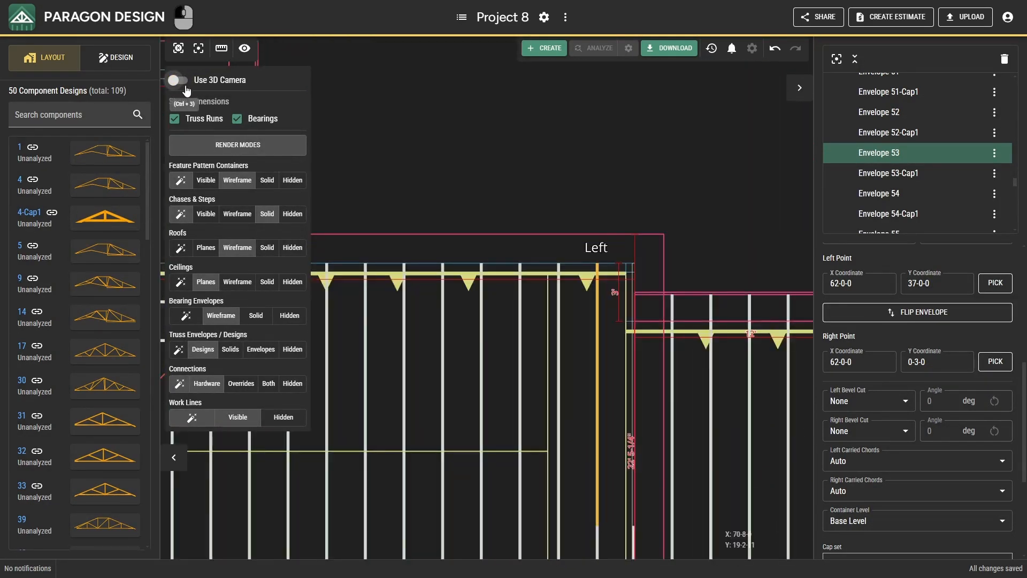
- Open component design 52 of the selected truss and duplicate it
{"action": "scroll", "coordinate": [852, 309], "scroll_direction": "down", "scroll_amount": 5}
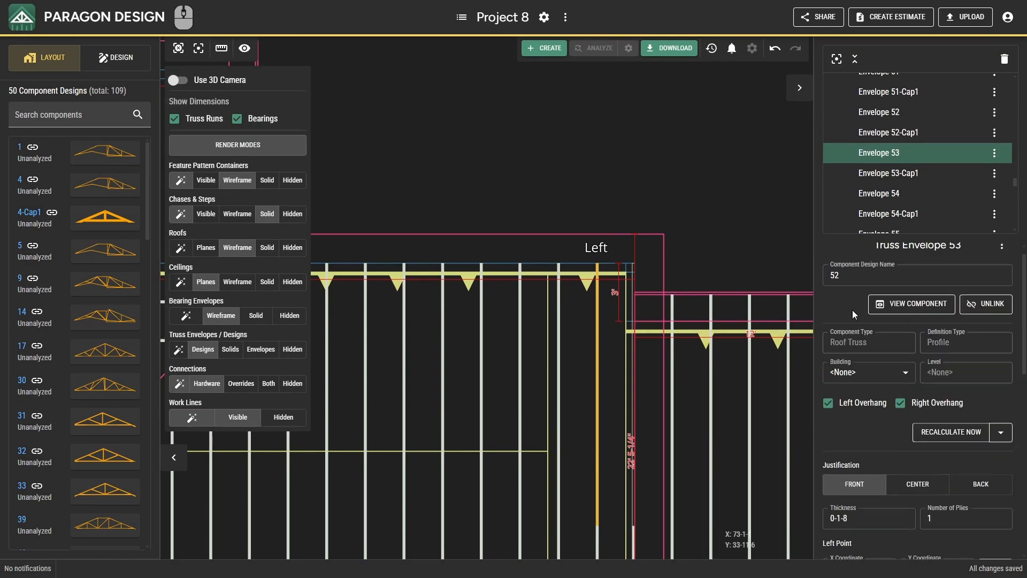
{"action": "left_click", "coordinate": [881, 307]}
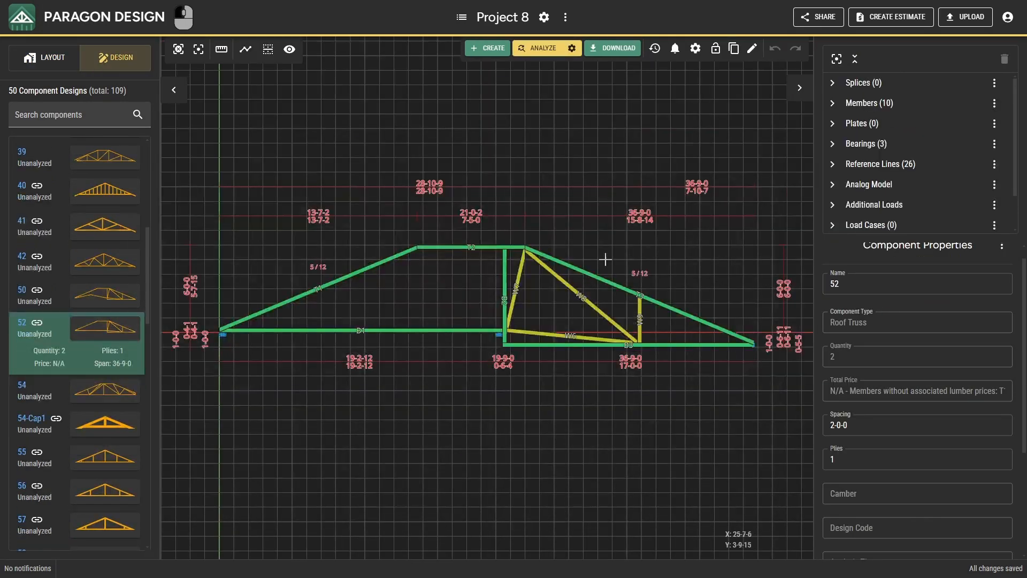
{"action": "left_click", "coordinate": [735, 57]}
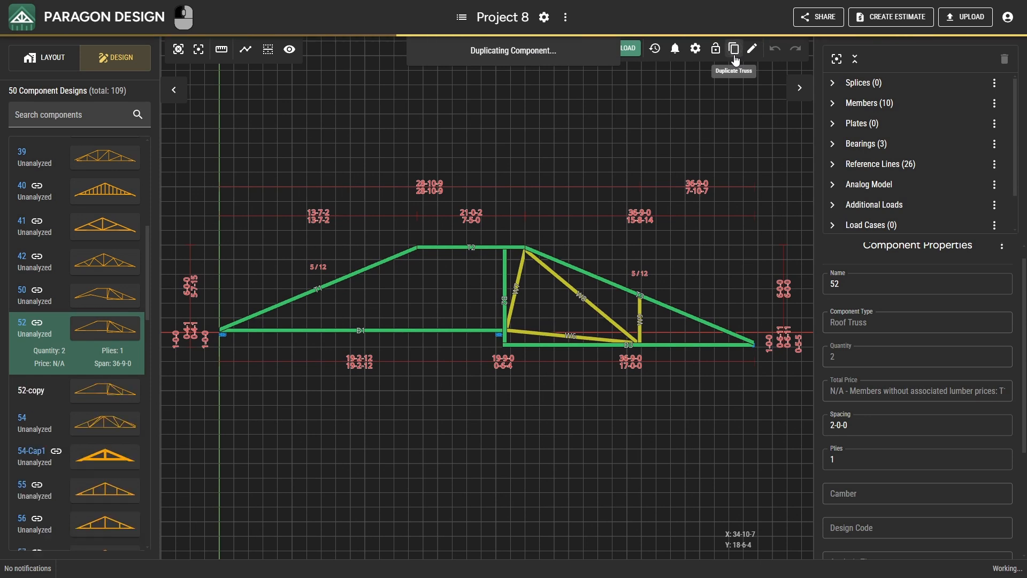
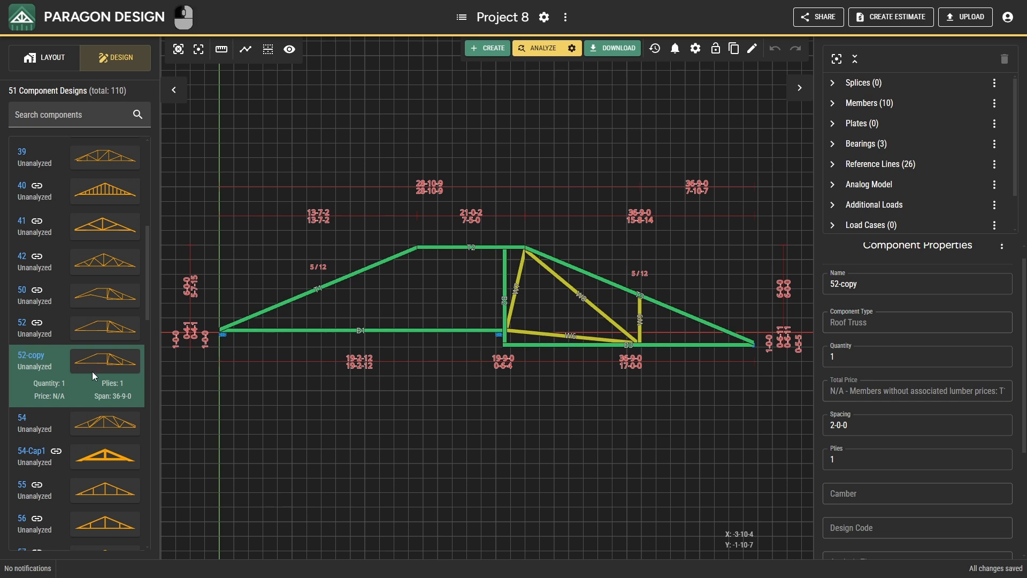
- Return to the layout and assign the existing design 52-copy to the end envelope at X 64-0-0
{"action": "left_click", "coordinate": [77, 62]}
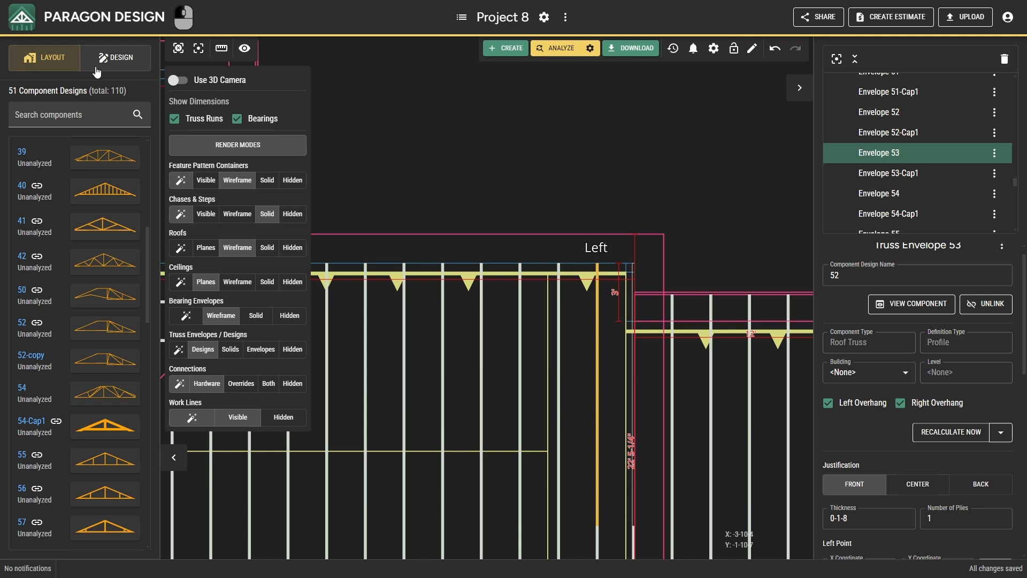
{"action": "left_click", "coordinate": [632, 348]}
{"action": "scroll", "coordinate": [633, 349], "scroll_direction": "up", "scroll_amount": 3}
{"action": "right_click", "coordinate": [634, 352]}
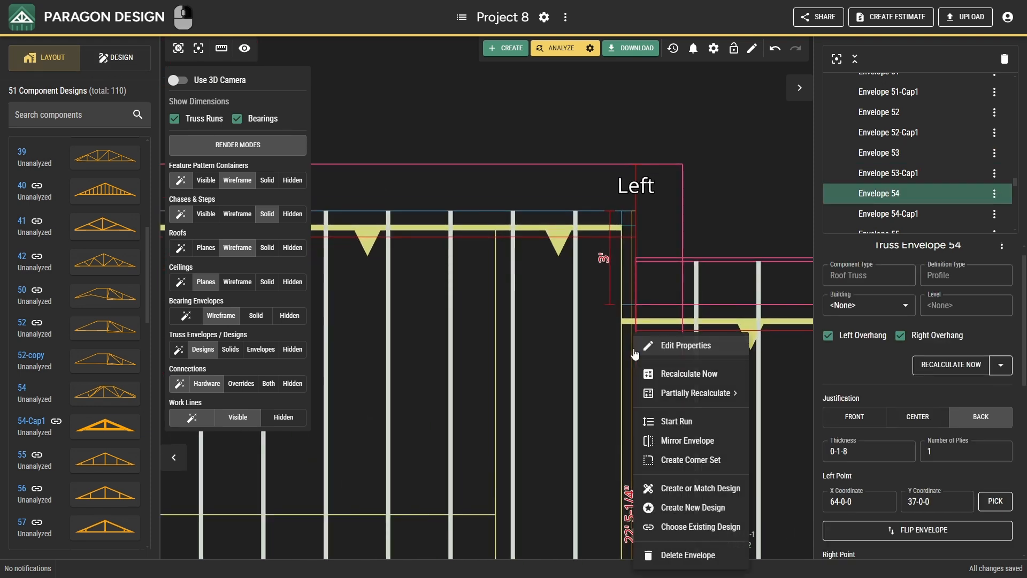
{"action": "left_click", "coordinate": [693, 526]}
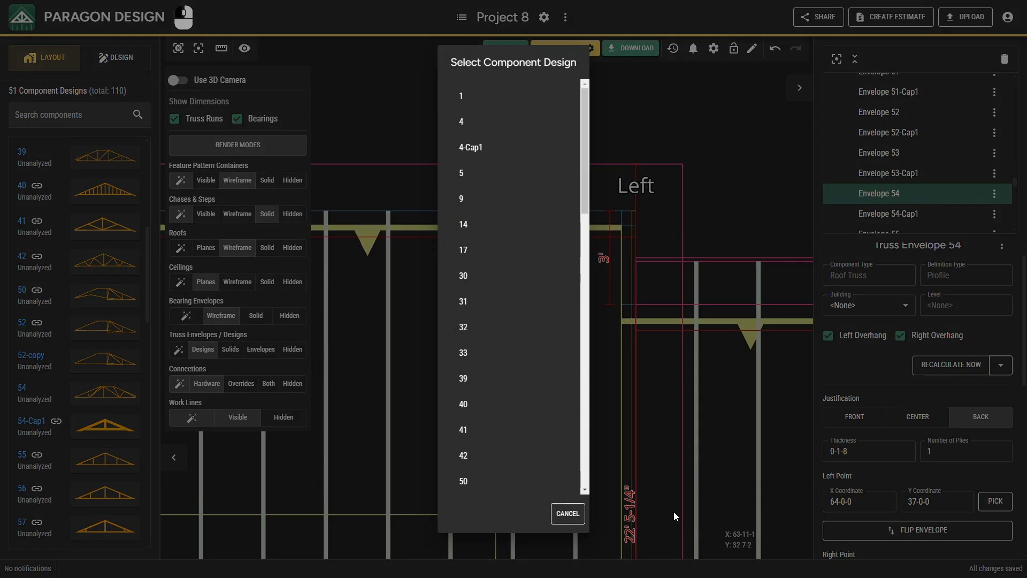
{"action": "scroll", "coordinate": [545, 343], "scroll_direction": "down", "scroll_amount": 4}
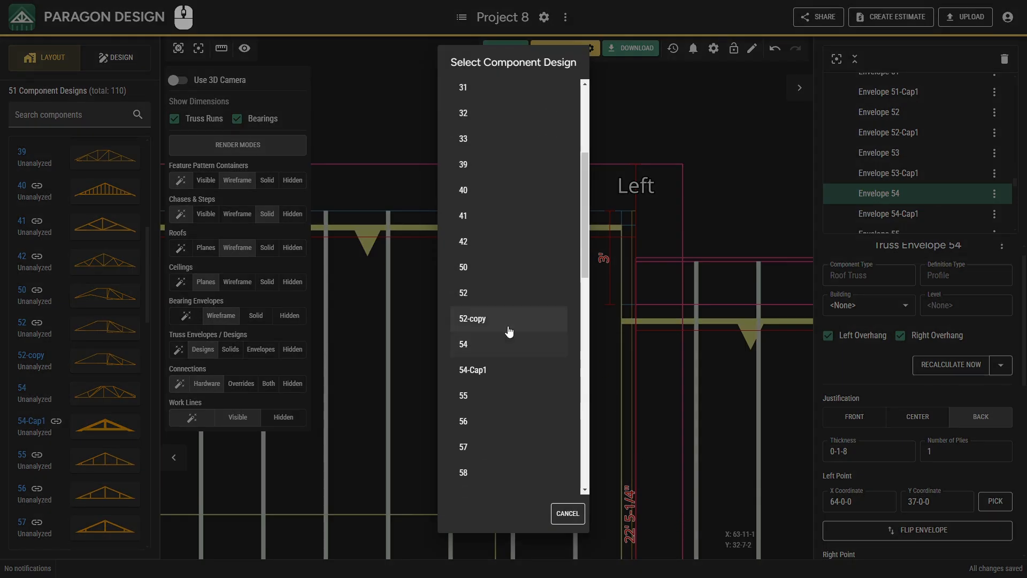
{"action": "left_click", "coordinate": [508, 326]}
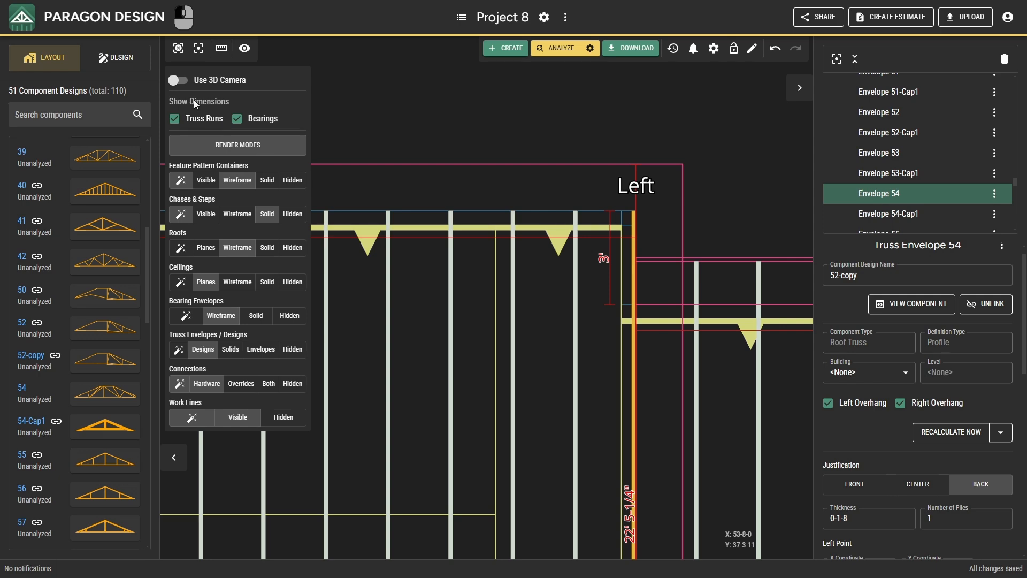
- View the end truss in 3D and display the bearing envelopes as solids
{"action": "left_click", "coordinate": [178, 85]}
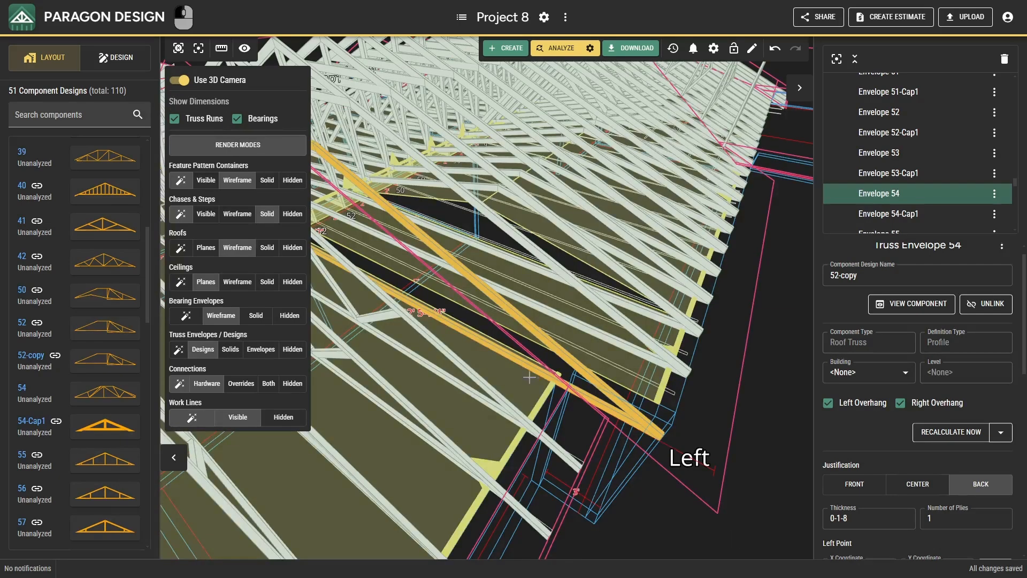
{"action": "scroll", "coordinate": [604, 428], "scroll_direction": "up", "scroll_amount": 5}
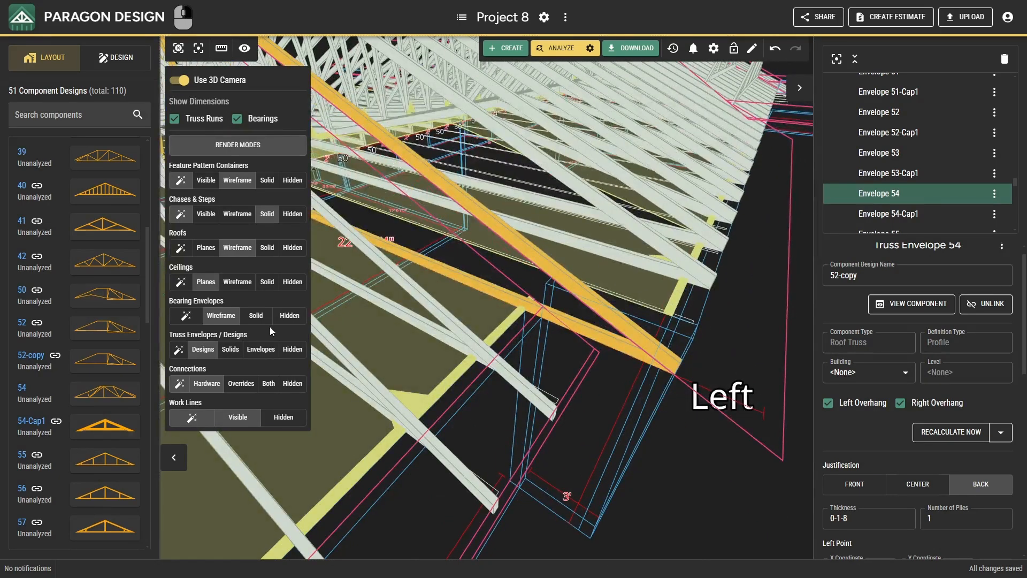
{"action": "left_click", "coordinate": [262, 320]}
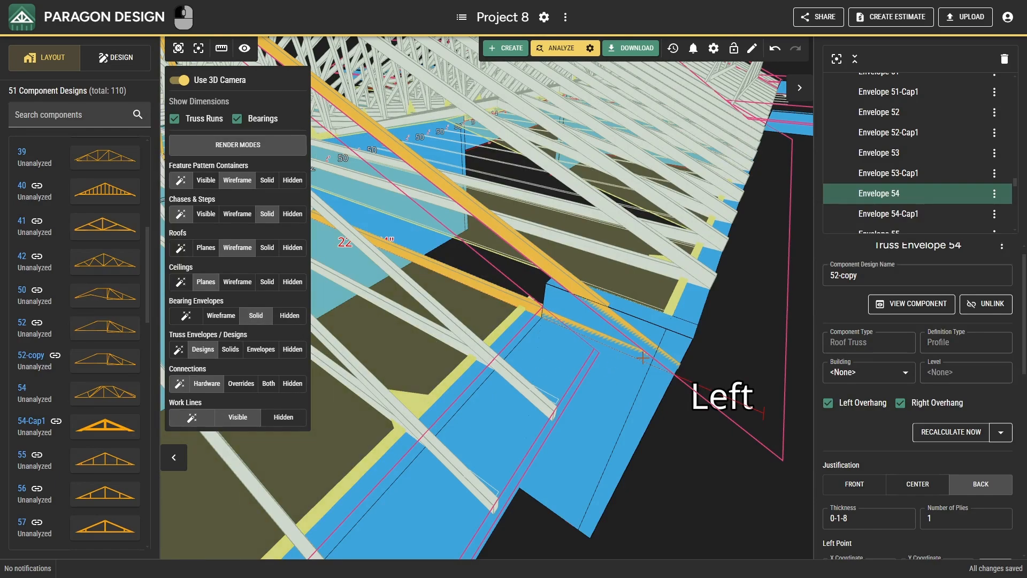
- Examine how the end truss's bottom chord and heel meet the solid bearings in 3D, and return to plan view
{"action": "right_click_drag", "start_coordinate": [533, 327], "coordinate": [596, 346]}
{"action": "scroll", "coordinate": [596, 346], "scroll_direction": "down", "scroll_amount": 5}
{"action": "right_click_drag", "start_coordinate": [471, 353], "coordinate": [520, 349]}
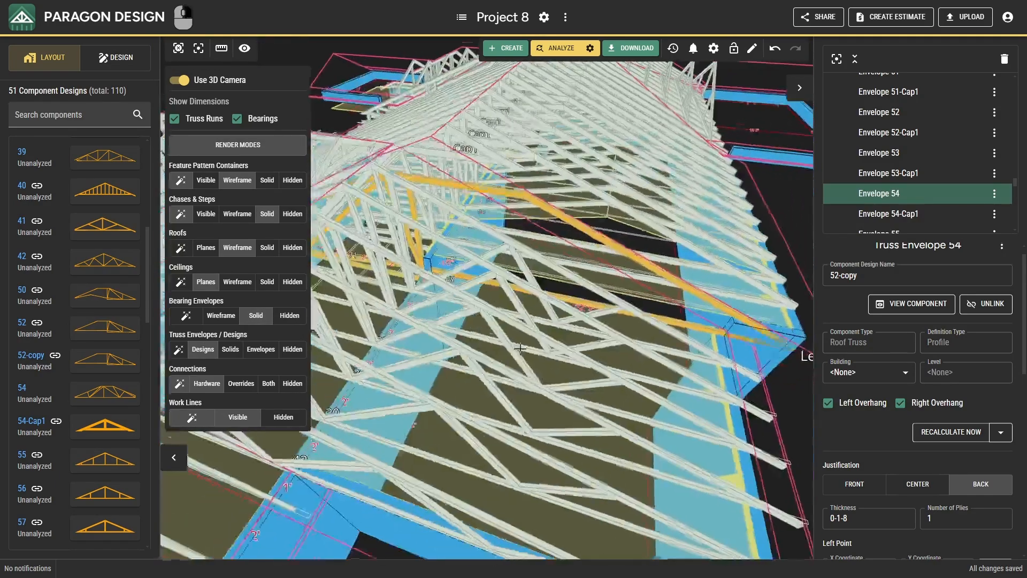
{"action": "scroll", "coordinate": [520, 349], "scroll_direction": "up", "scroll_amount": 10}
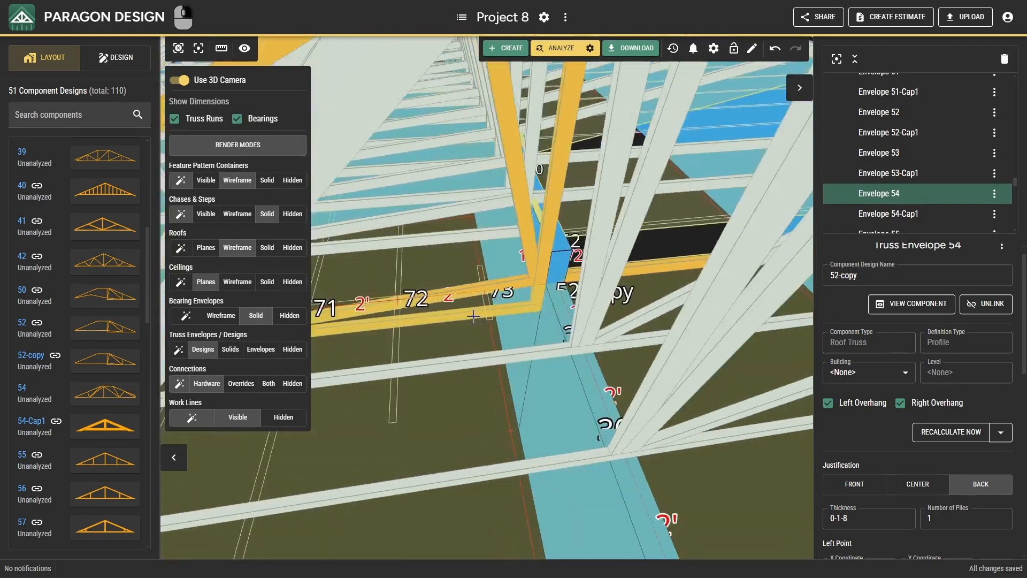
{"action": "scroll", "coordinate": [473, 317], "scroll_direction": "down", "scroll_amount": 10}
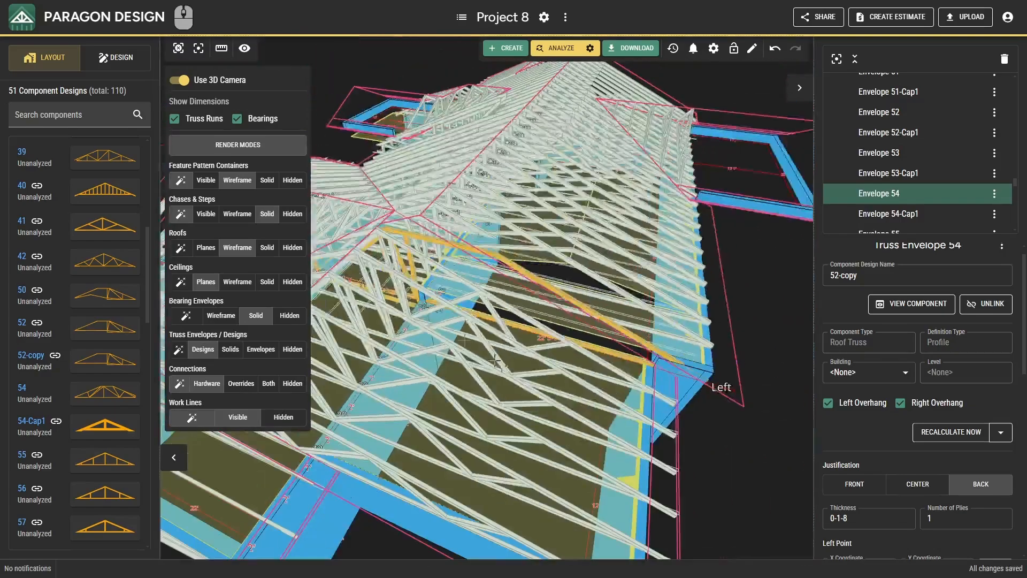
{"action": "right_click_drag", "start_coordinate": [496, 362], "coordinate": [519, 376]}
{"action": "scroll", "coordinate": [455, 375], "scroll_direction": "up", "scroll_amount": 4}
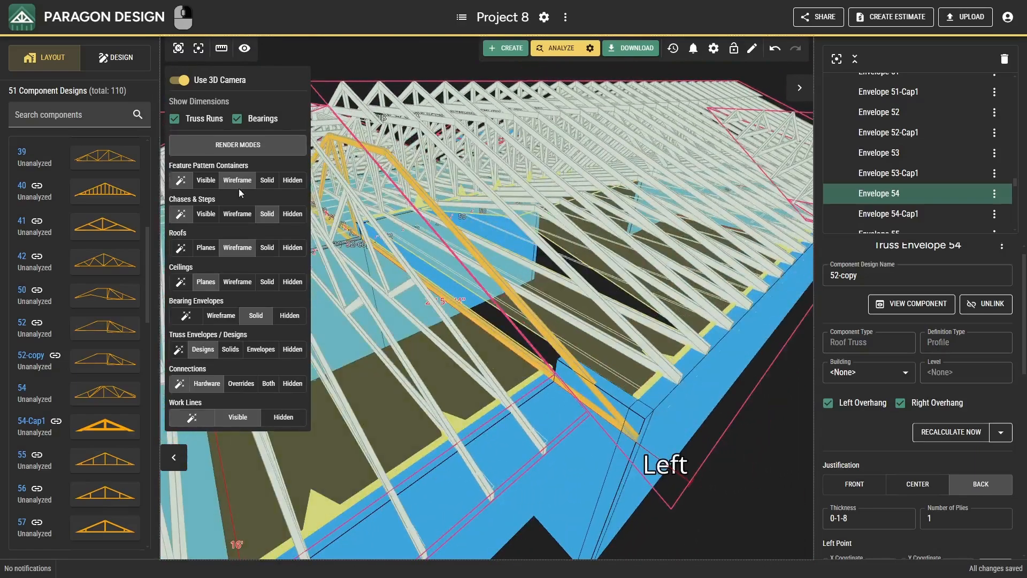
{"action": "left_click", "coordinate": [184, 83]}
- Unlink the design 52-copy from the end envelope at X 64-0-0 and clear the selection
{"action": "scroll", "coordinate": [612, 420], "scroll_direction": "down", "scroll_amount": 1}
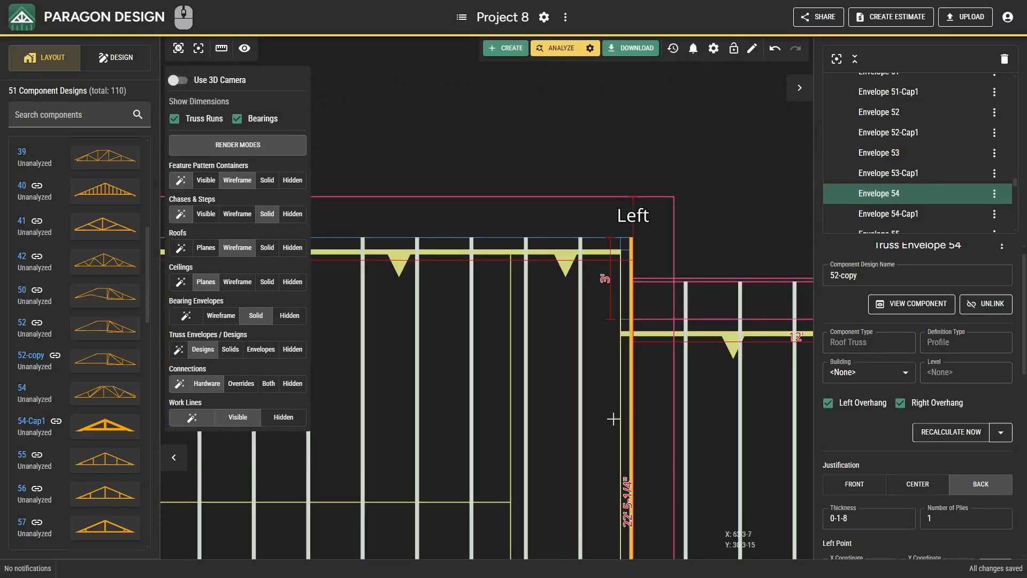
{"action": "middle_click_drag", "start_coordinate": [611, 415], "coordinate": [474, 335]}
{"action": "scroll", "coordinate": [492, 162], "scroll_direction": "up", "scroll_amount": 1}
{"action": "scroll", "coordinate": [494, 161], "scroll_direction": "up", "scroll_amount": 1}
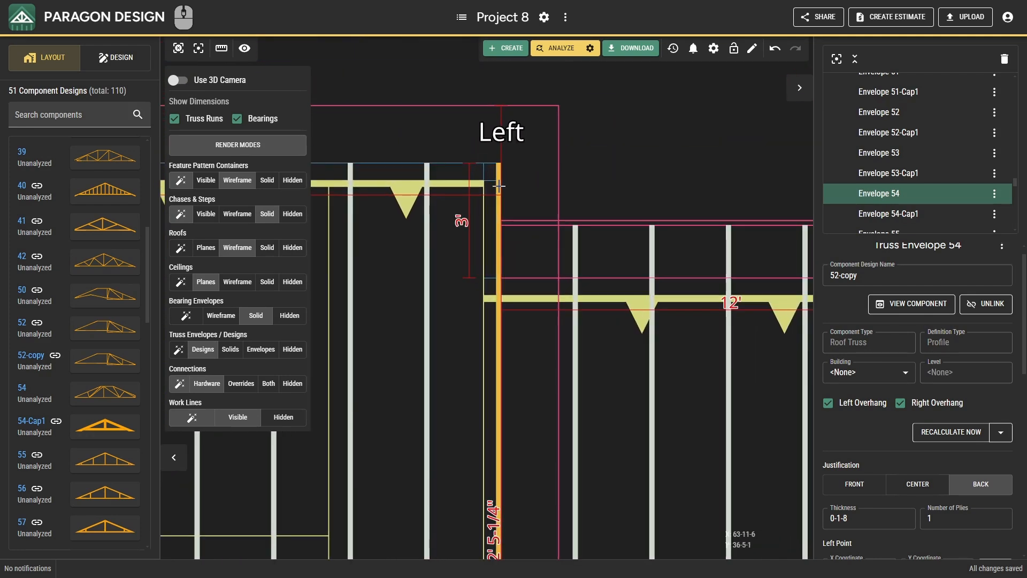
{"action": "mouse_move", "coordinate": [499, 199]}
{"action": "right_click", "coordinate": [499, 214]}
{"action": "left_click", "coordinate": [555, 409]}
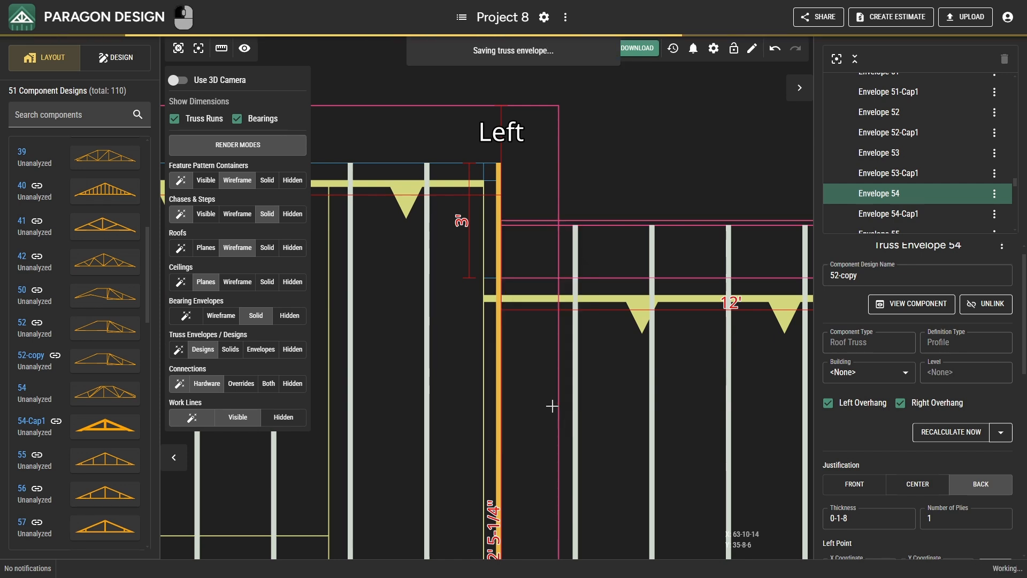
{"action": "key", "text": "Escape"}
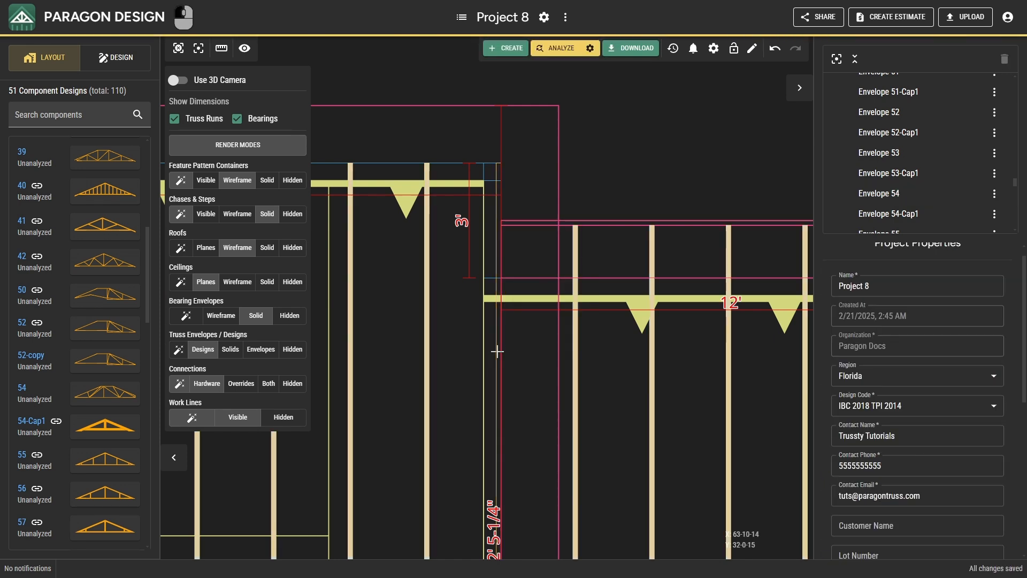
- Add a bottom cut to the end truss envelope at X 64-0-0, cutting it against the adjacent ceiling plane
{"action": "left_click", "coordinate": [495, 224]}
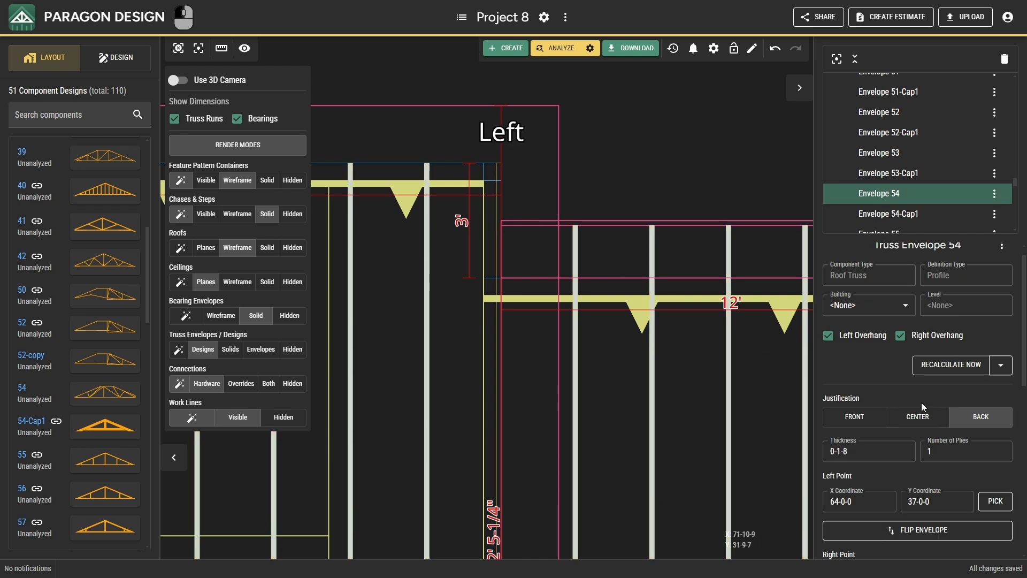
{"action": "scroll", "coordinate": [921, 402], "scroll_direction": "down", "scroll_amount": 10}
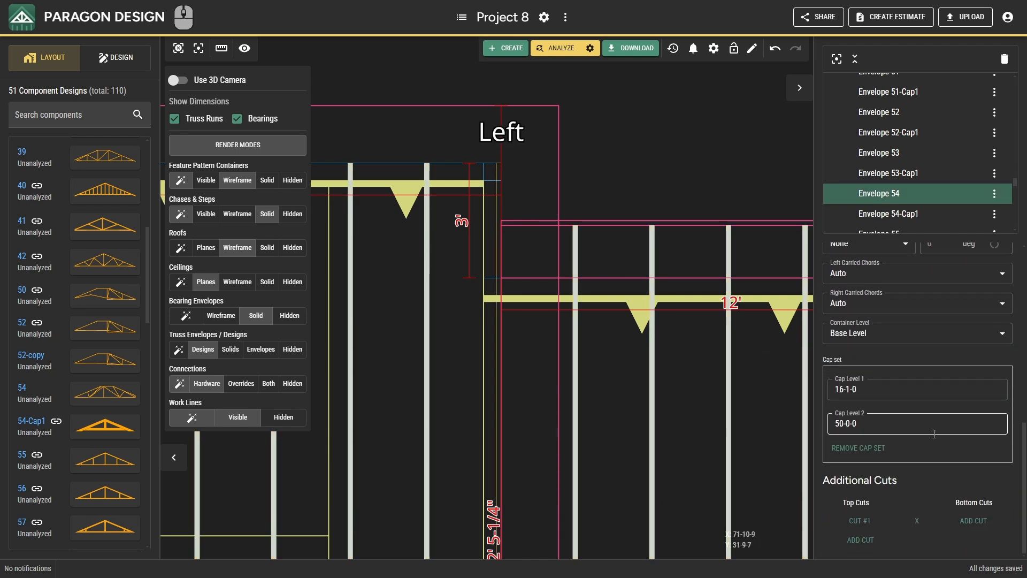
{"action": "left_click", "coordinate": [974, 524]}
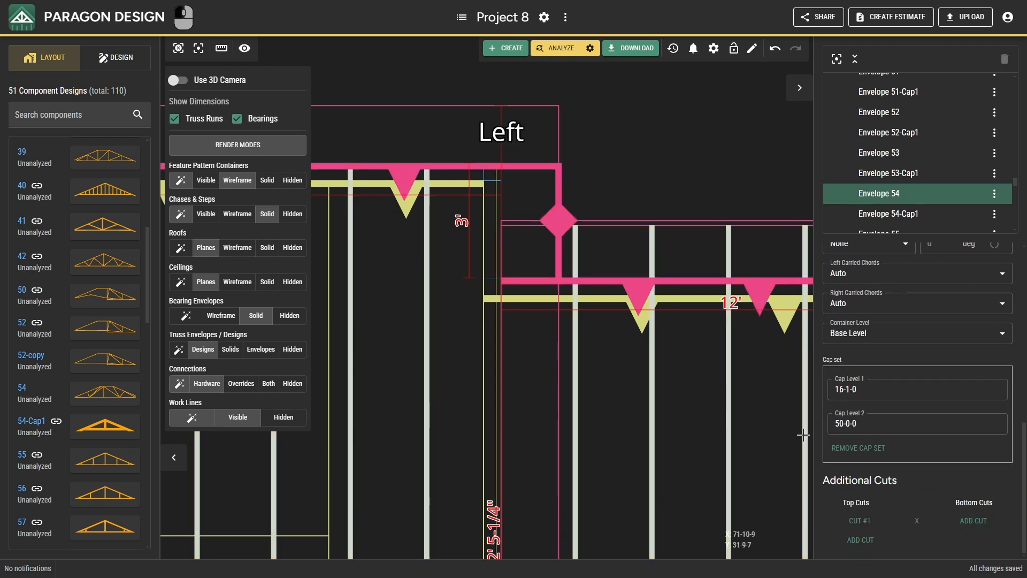
{"action": "scroll", "coordinate": [665, 406], "scroll_direction": "down", "scroll_amount": 5}
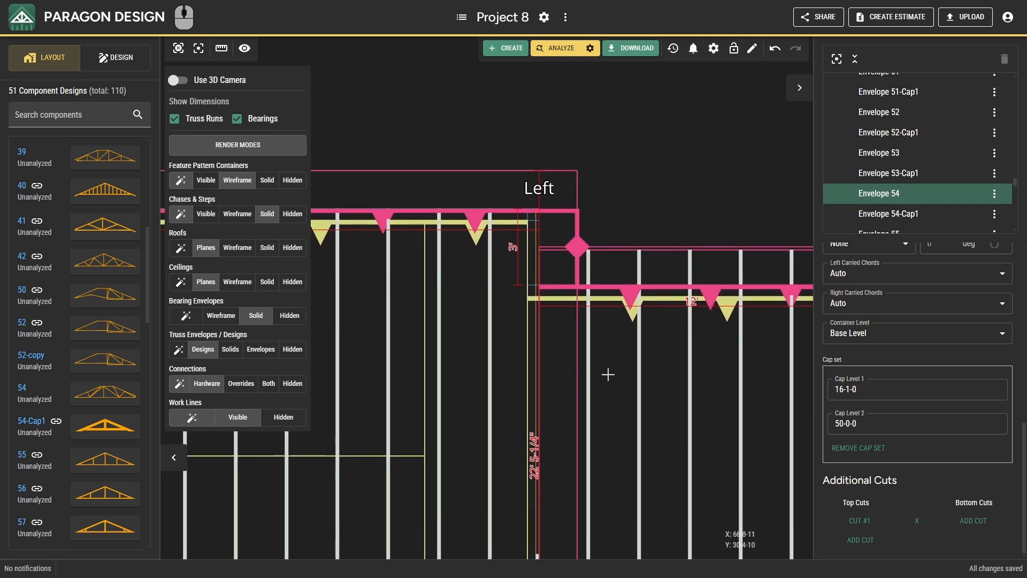
{"action": "left_click", "coordinate": [474, 229]}
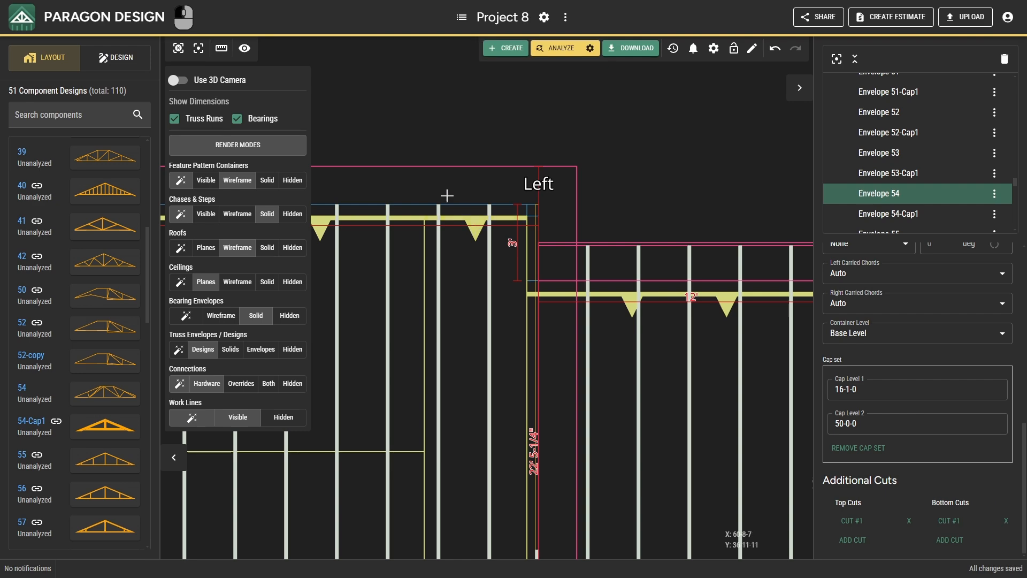
- Inspect the ceiling plane beside the end envelope in 3D and return to plan view
{"action": "left_click", "coordinate": [177, 81]}
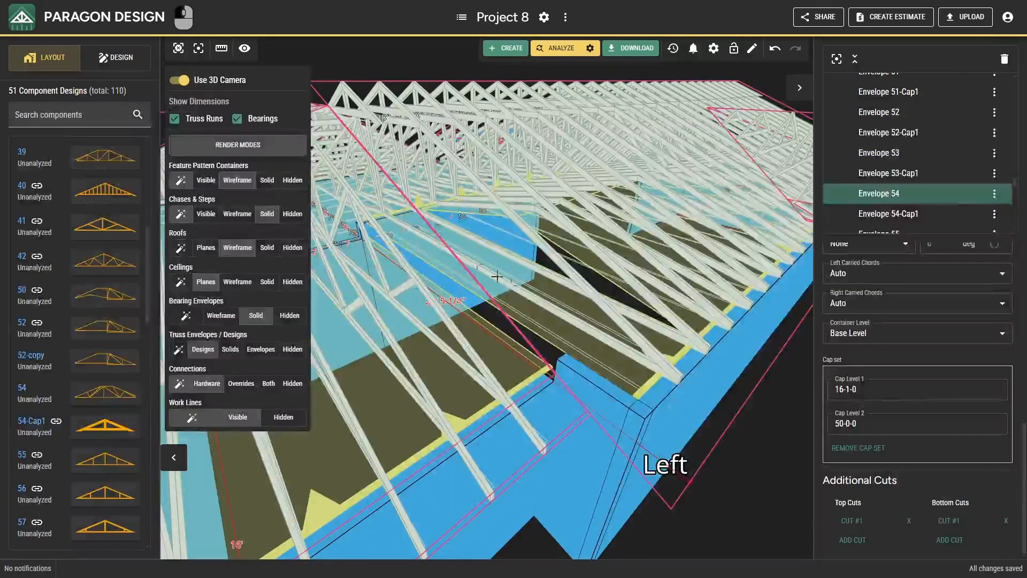
{"action": "left_click", "coordinate": [582, 343]}
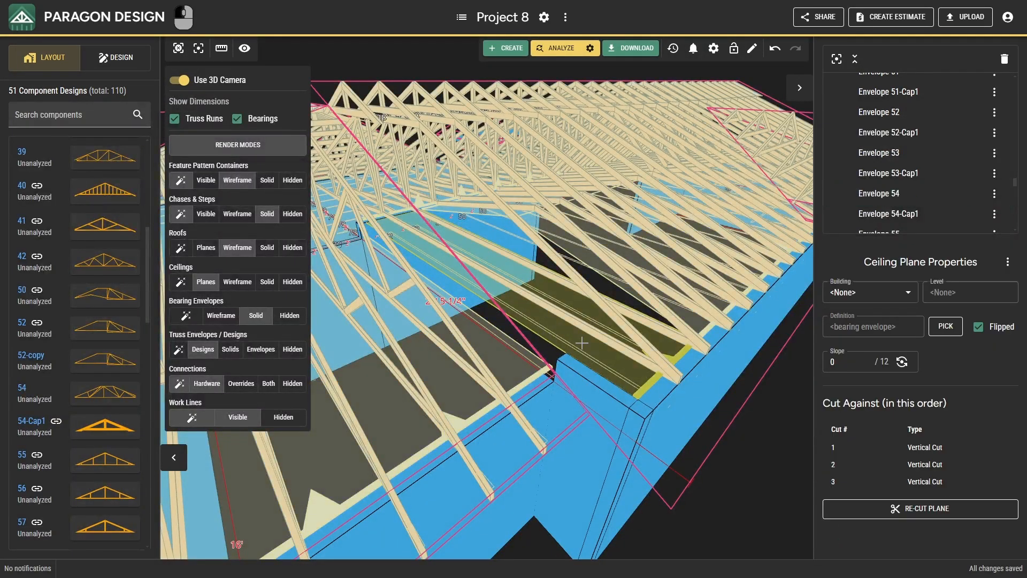
{"action": "left_click", "coordinate": [667, 360]}
{"action": "left_click", "coordinate": [669, 357]}
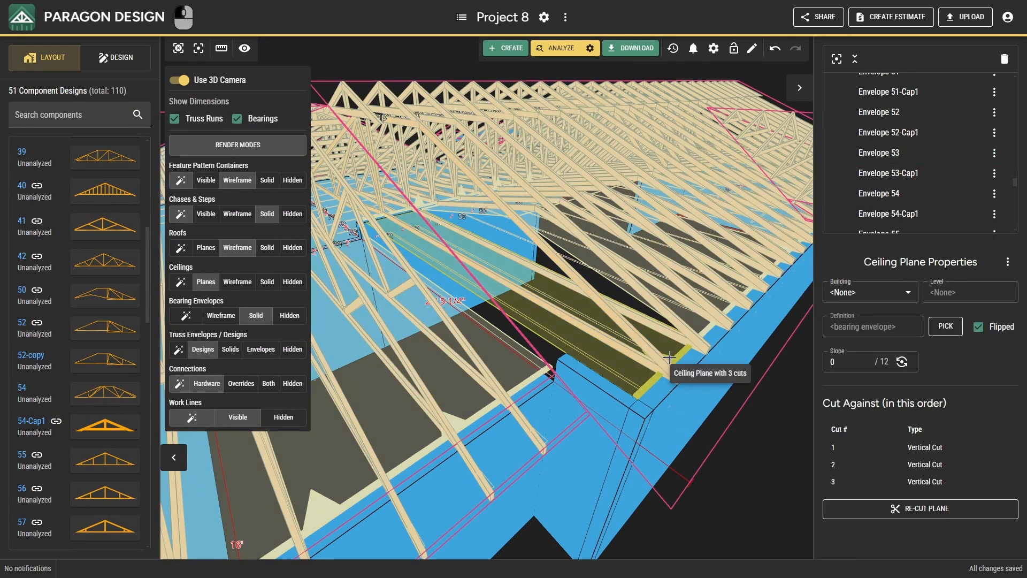
{"action": "right_click_drag", "start_coordinate": [650, 356], "coordinate": [610, 371]}
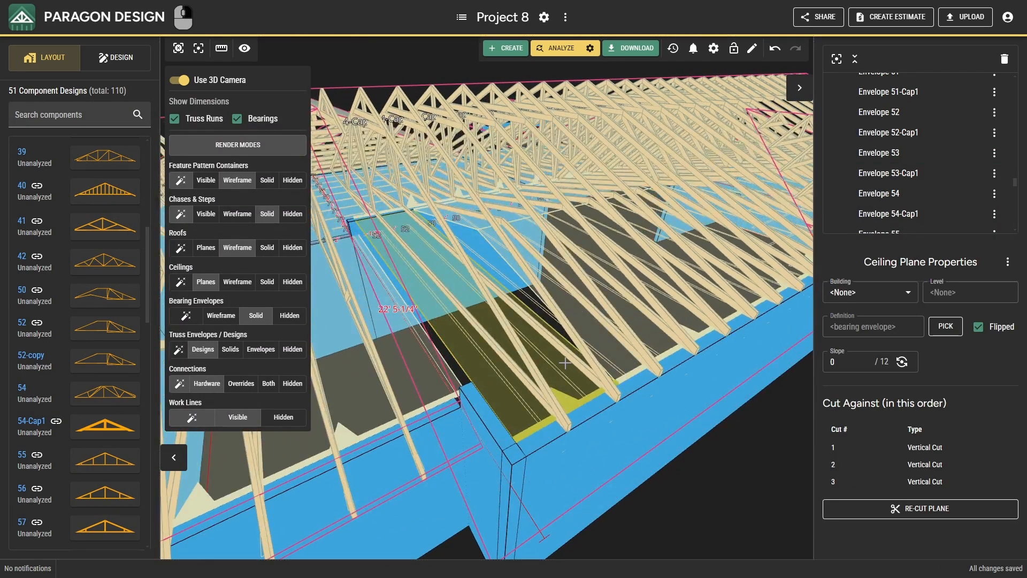
{"action": "left_click", "coordinate": [180, 83]}
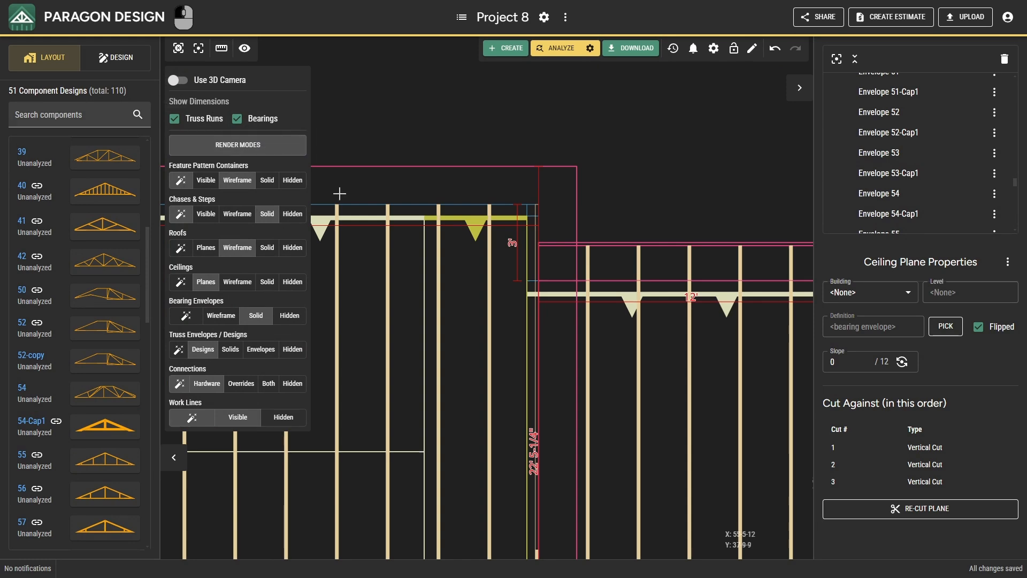
- Assign the existing design 52-copy to the end envelope at X 64-0-0
{"action": "left_click", "coordinate": [535, 336]}
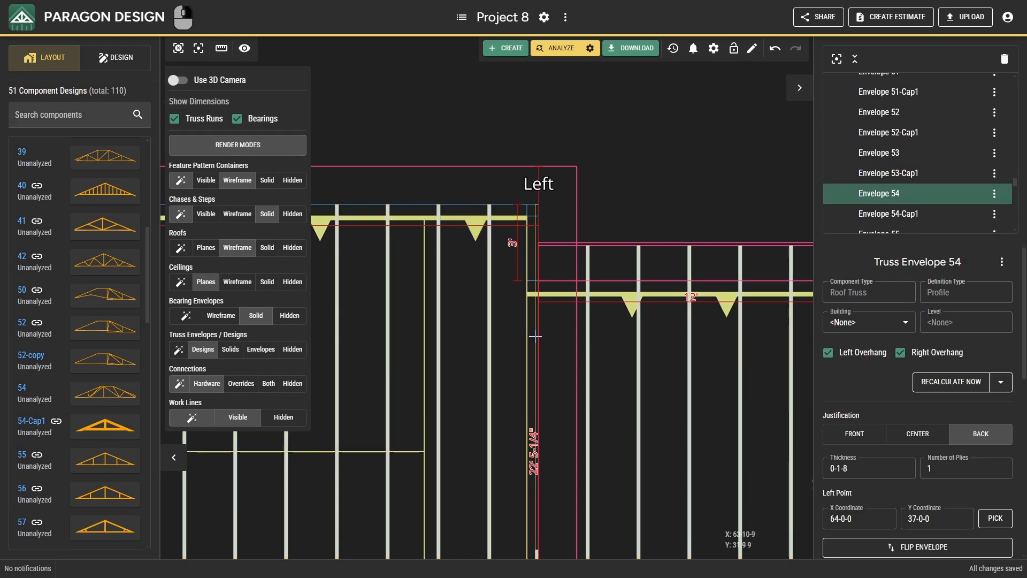
{"action": "right_click", "coordinate": [535, 336]}
{"action": "left_click", "coordinate": [602, 528]}
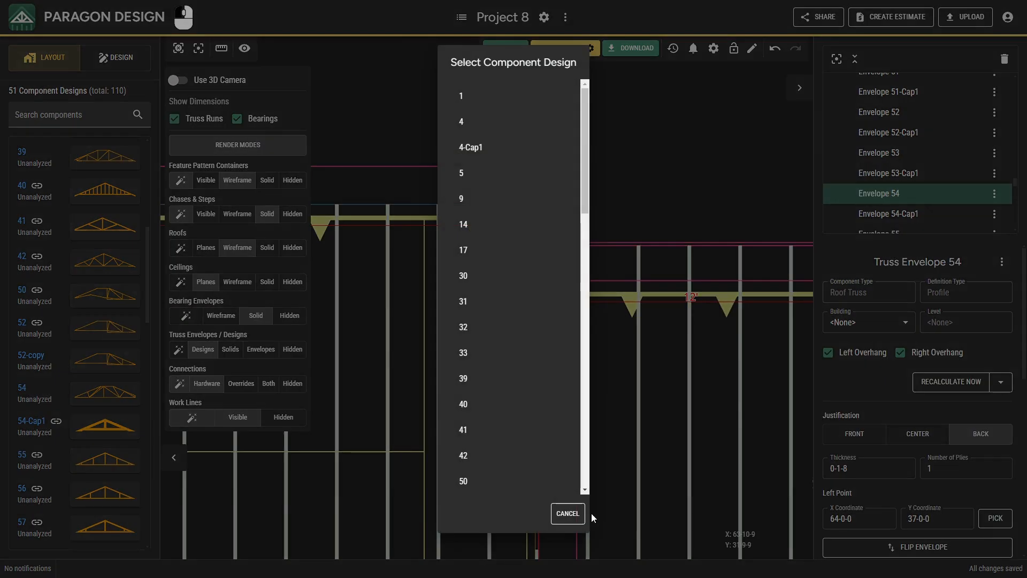
{"action": "scroll", "coordinate": [532, 355], "scroll_direction": "down", "scroll_amount": 8}
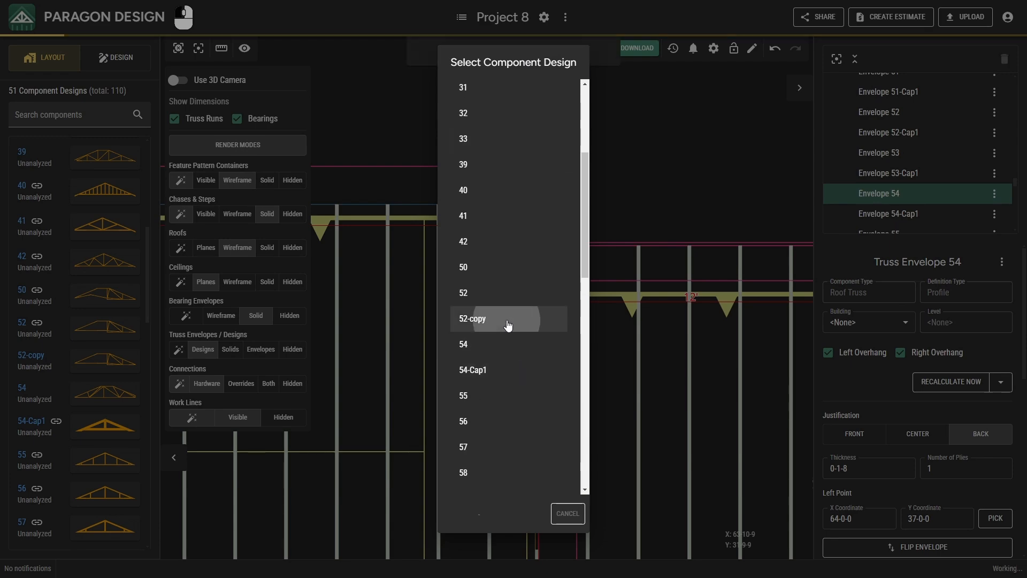
{"action": "left_click", "coordinate": [508, 320]}
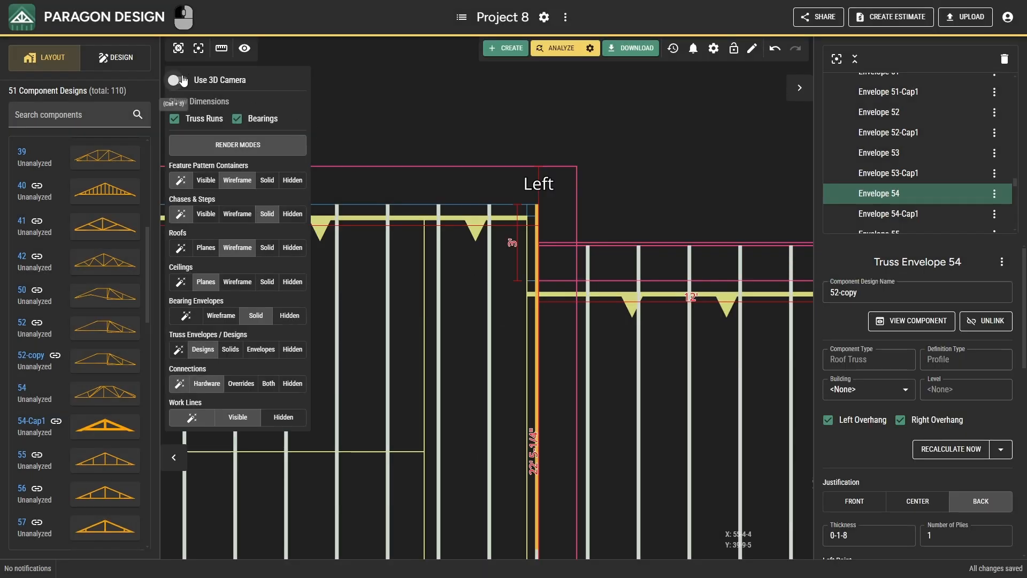
- Examine in 3D how the newly assigned end truss sits among the bearings, ceiling planes and neighbouring trusses
{"action": "left_click", "coordinate": [176, 80]}
{"action": "left_click_drag", "start_coordinate": [379, 255], "coordinate": [586, 284]}
{"action": "scroll", "coordinate": [588, 284], "scroll_direction": "up", "scroll_amount": 10}
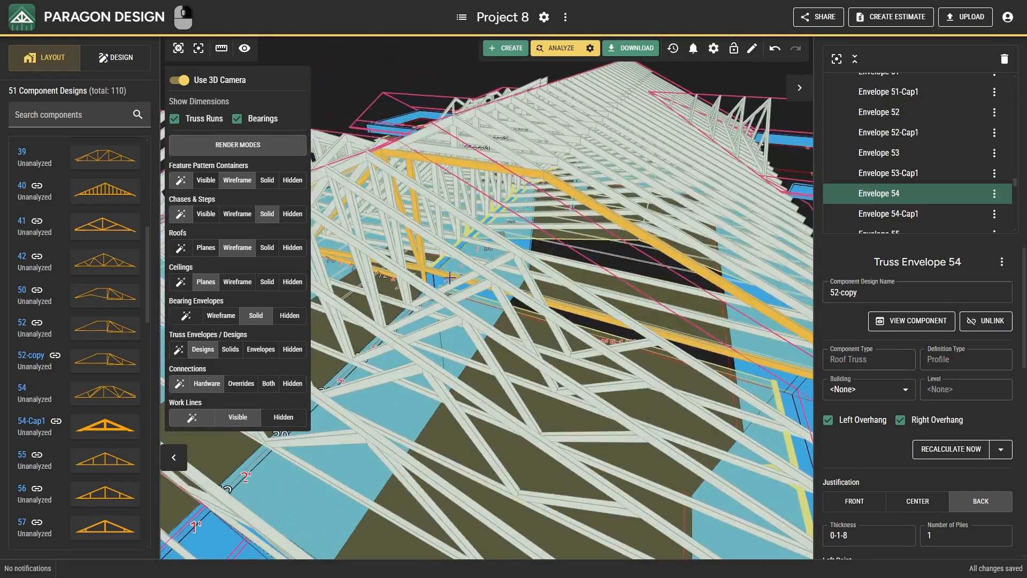
{"action": "right_click_drag", "start_coordinate": [450, 277], "coordinate": [508, 282]}
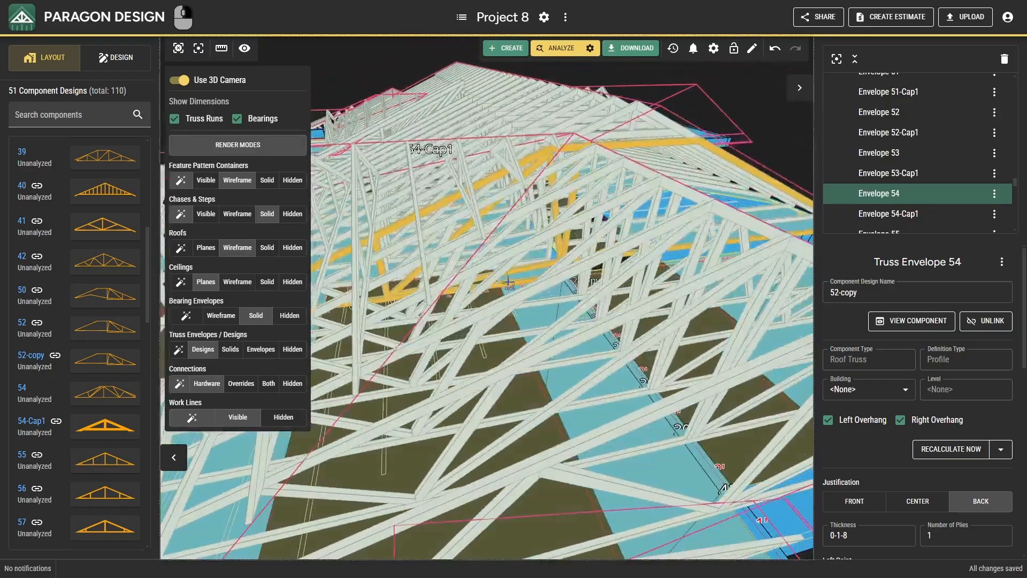
{"action": "scroll", "coordinate": [509, 281], "scroll_direction": "up", "scroll_amount": 10}
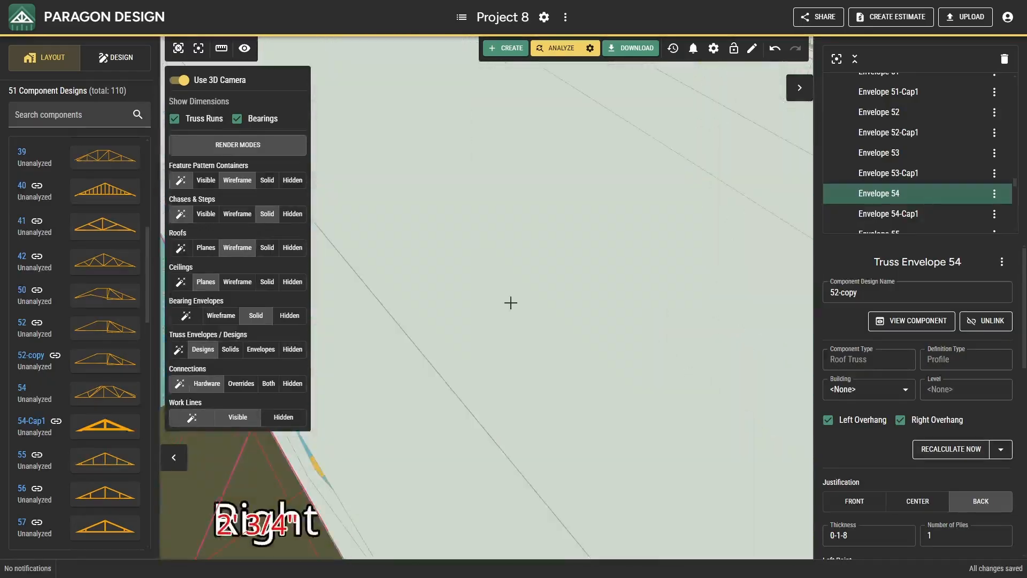
{"action": "scroll", "coordinate": [511, 303], "scroll_direction": "down", "scroll_amount": 10}
{"action": "right_click_drag", "start_coordinate": [511, 303], "coordinate": [522, 354]}
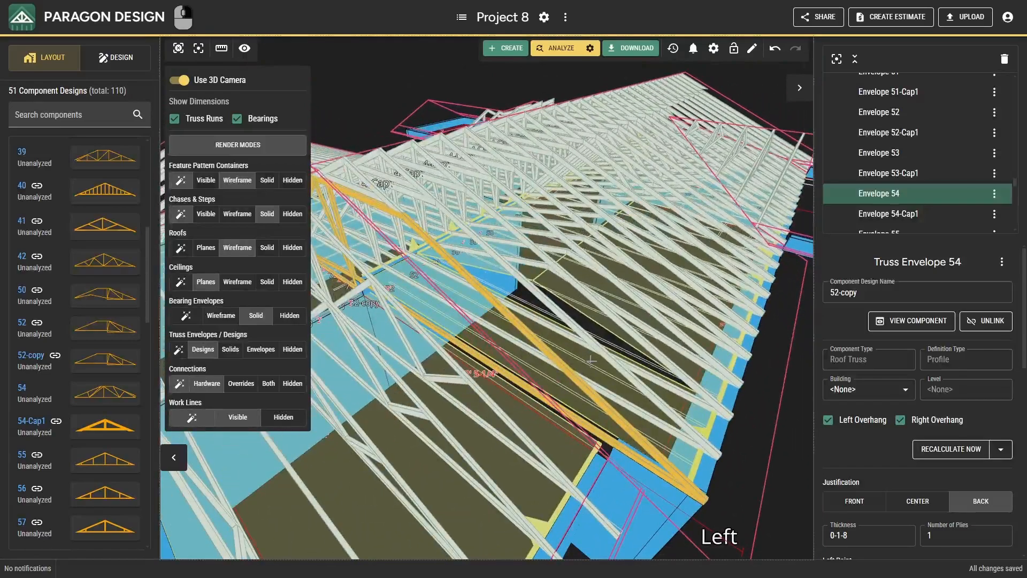
- Add a bottom cut to Envelope 39 at the opposite end of the main roof, cutting it against the ceiling plane
{"action": "right_click_drag", "start_coordinate": [591, 360], "coordinate": [392, 447]}
{"action": "left_click", "coordinate": [384, 459]}
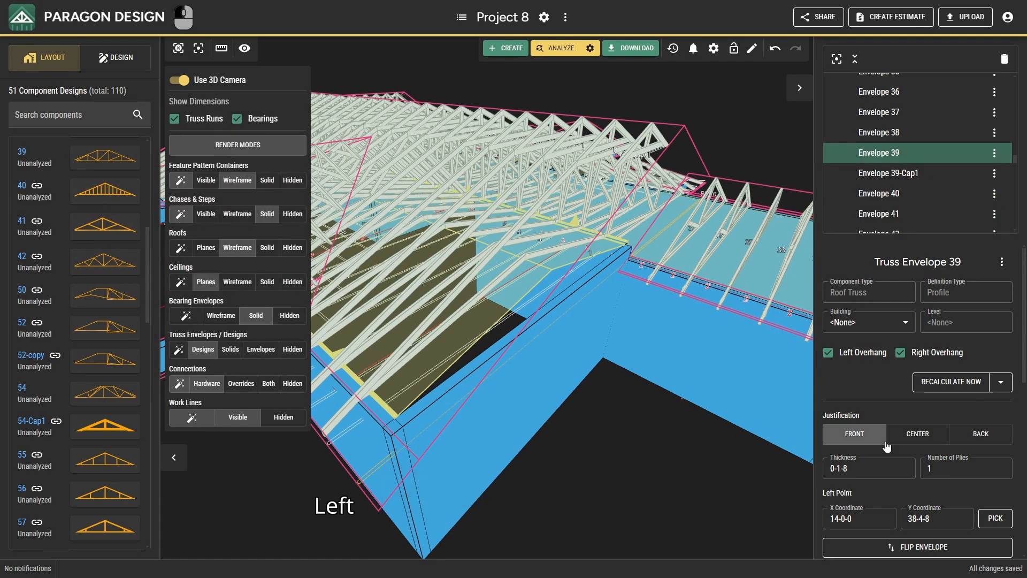
{"action": "scroll", "coordinate": [891, 447], "scroll_direction": "down", "scroll_amount": 4}
{"action": "scroll", "coordinate": [894, 444], "scroll_direction": "down", "scroll_amount": 3}
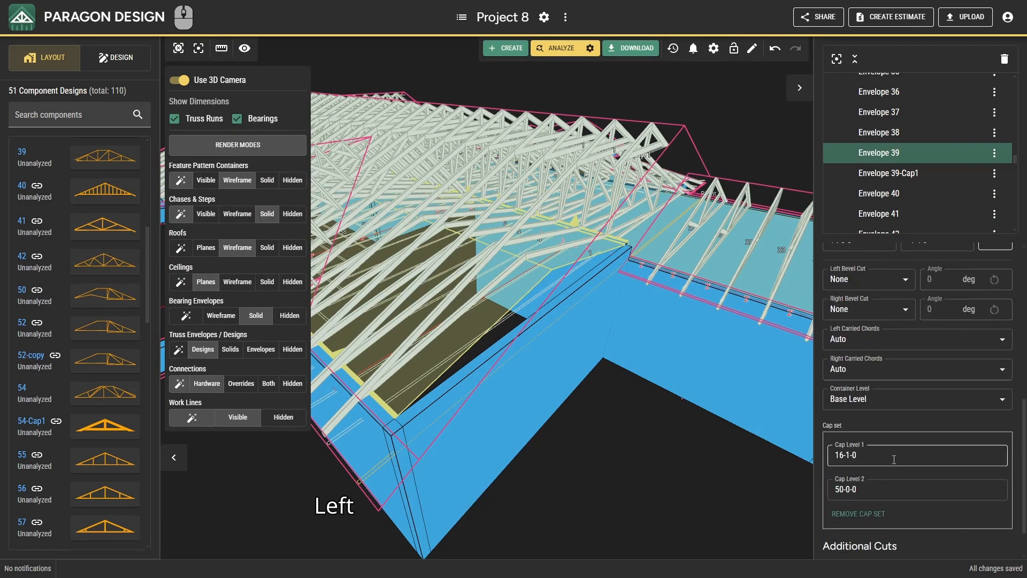
{"action": "scroll", "coordinate": [951, 501], "scroll_direction": "down", "scroll_amount": 1}
{"action": "left_click", "coordinate": [974, 542]}
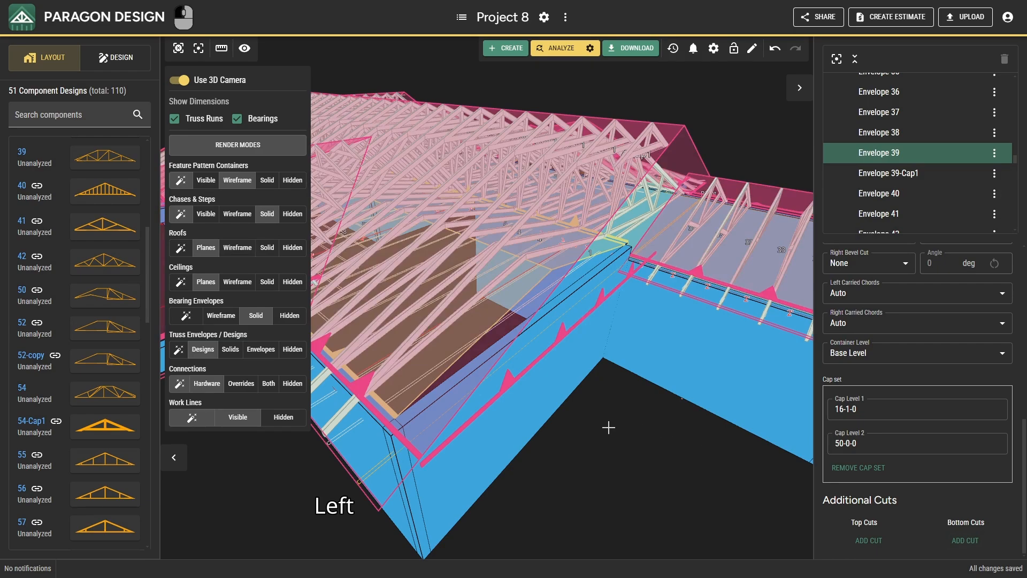
{"action": "scroll", "coordinate": [609, 427], "scroll_direction": "down", "scroll_amount": 4}
{"action": "right_click_drag", "start_coordinate": [556, 417], "coordinate": [664, 399]}
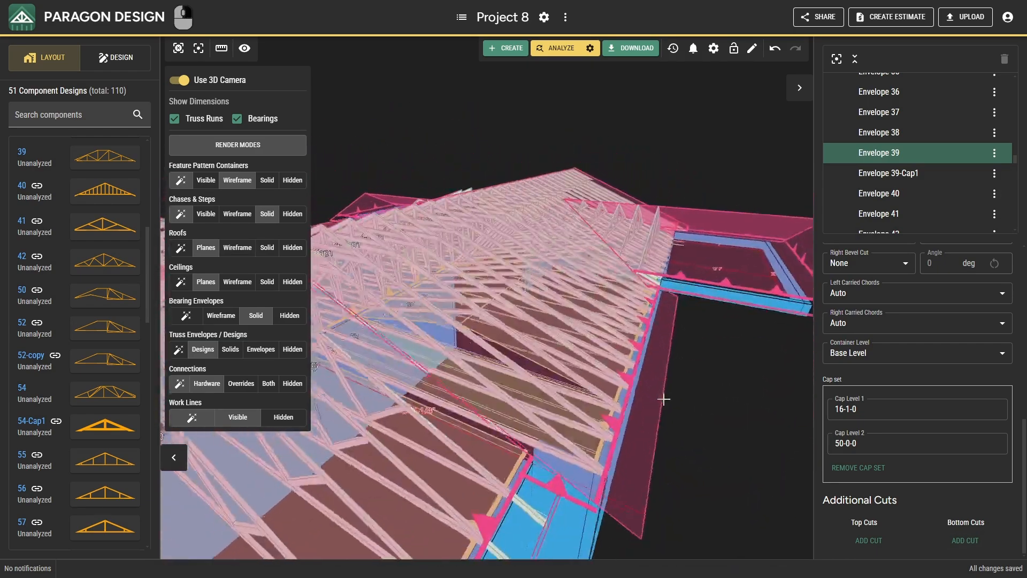
{"action": "scroll", "coordinate": [522, 449], "scroll_direction": "up", "scroll_amount": 3}
{"action": "scroll", "coordinate": [513, 361], "scroll_direction": "up", "scroll_amount": 2}
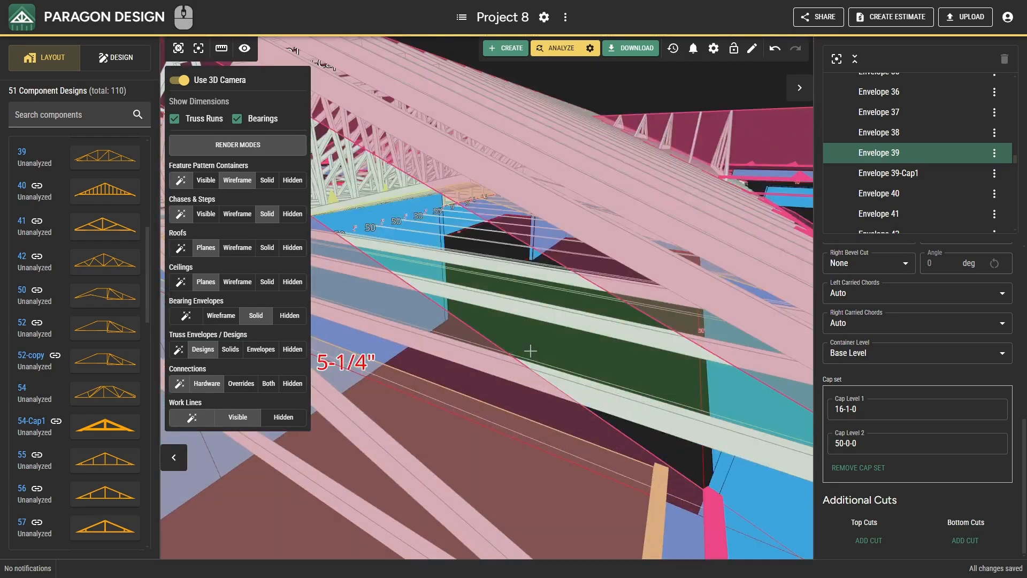
{"action": "left_click", "coordinate": [544, 348]}
- Assign the existing design 52-copy to Envelope 39
{"action": "scroll", "coordinate": [544, 347], "scroll_direction": "down", "scroll_amount": 5}
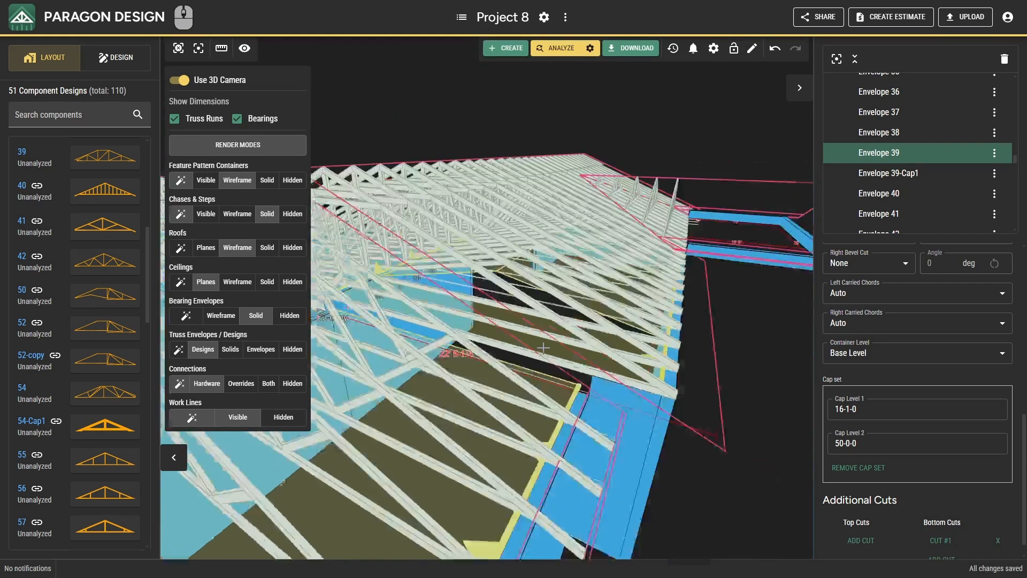
{"action": "right_click_drag", "start_coordinate": [621, 364], "coordinate": [460, 360]}
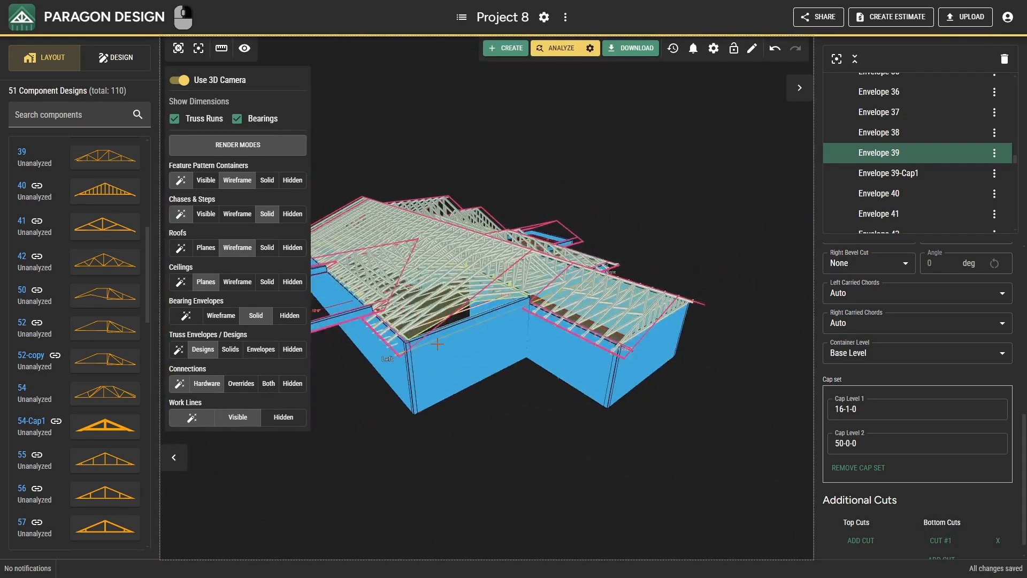
{"action": "scroll", "coordinate": [434, 343], "scroll_direction": "up", "scroll_amount": 4}
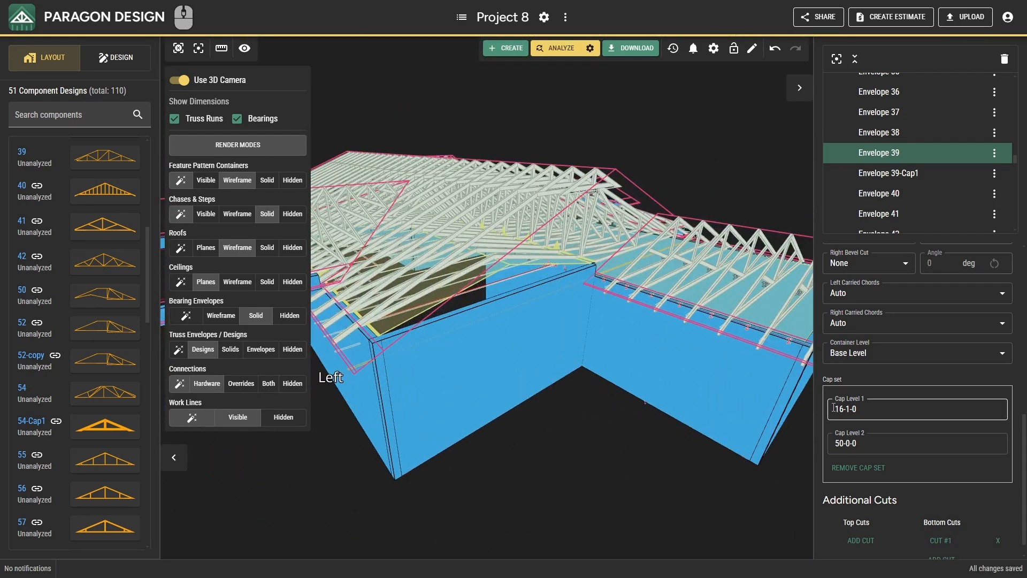
{"action": "scroll", "coordinate": [386, 351], "scroll_direction": "up", "scroll_amount": 5}
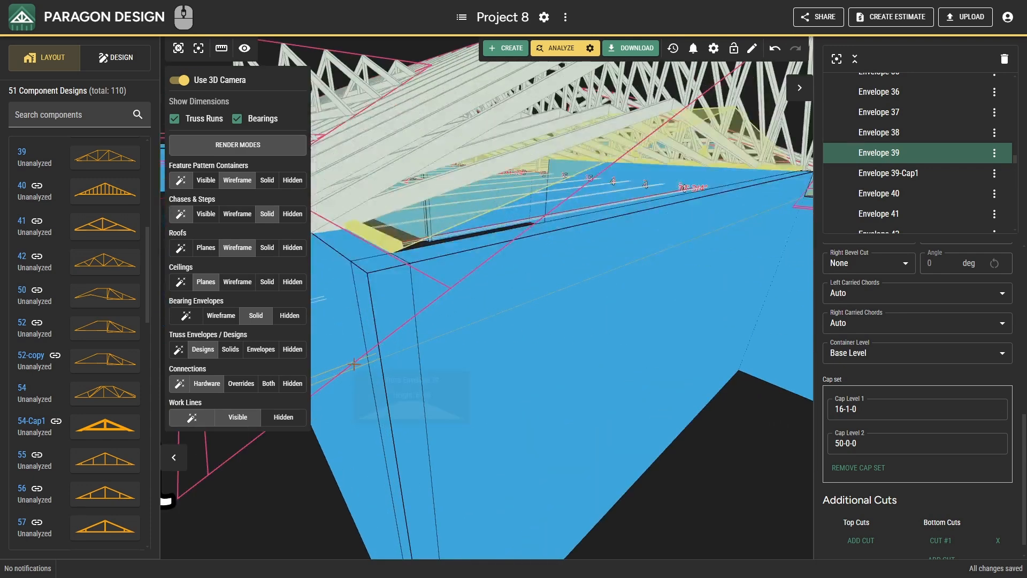
{"action": "right_click", "coordinate": [355, 364]}
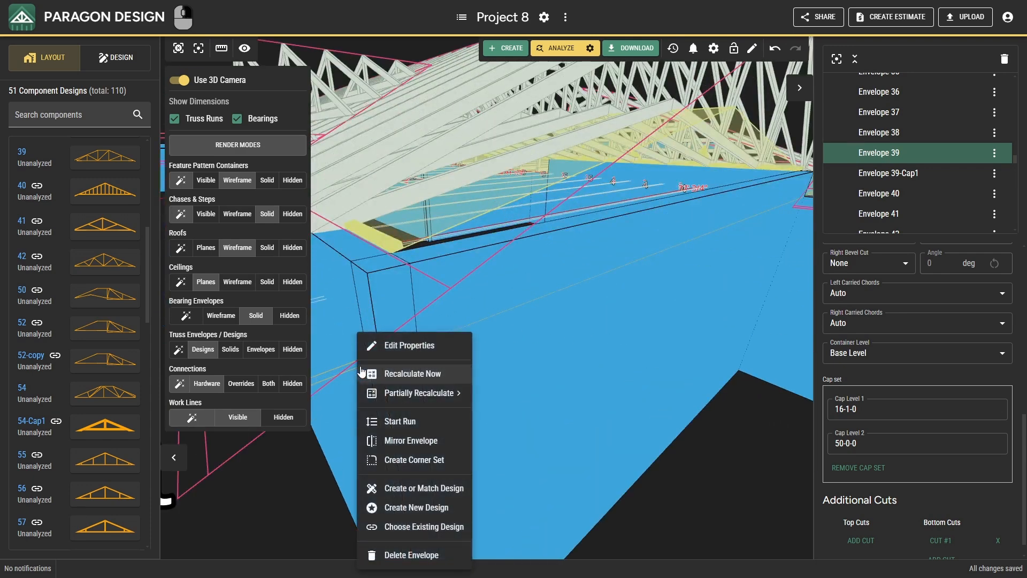
{"action": "left_click", "coordinate": [422, 527]}
{"action": "scroll", "coordinate": [485, 399], "scroll_direction": "down", "scroll_amount": 10}
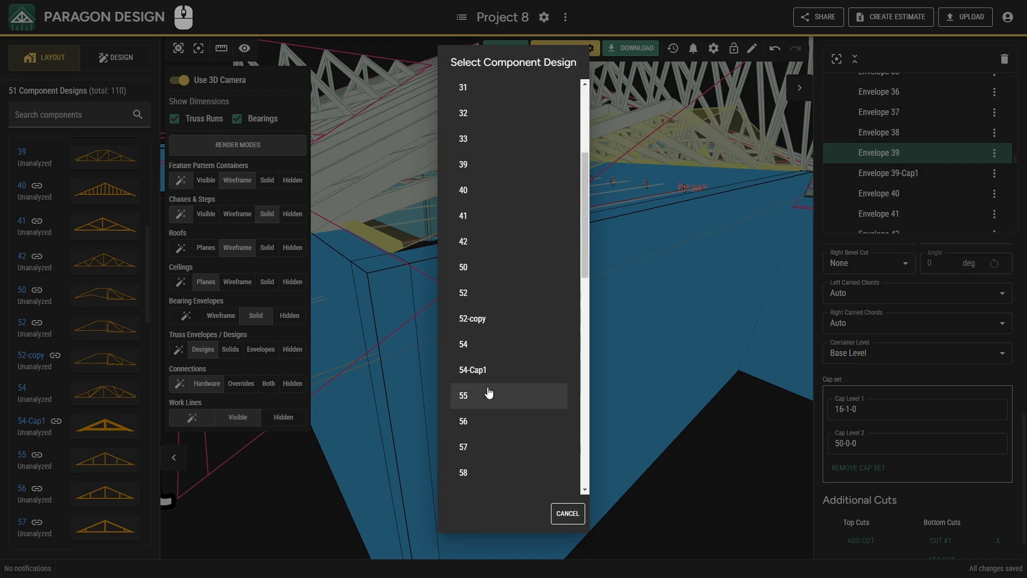
{"action": "left_click", "coordinate": [474, 319]}
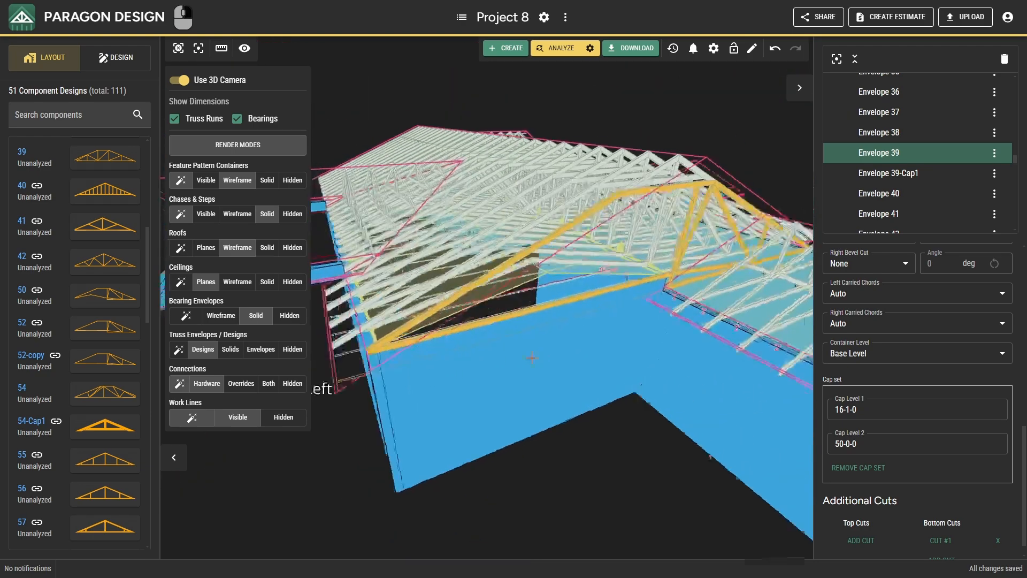
- Examine in 3D how Envelope 39's truss and its neighbours meet the bearings and ceiling planes at both eaves
{"action": "key", "text": "Escape"}
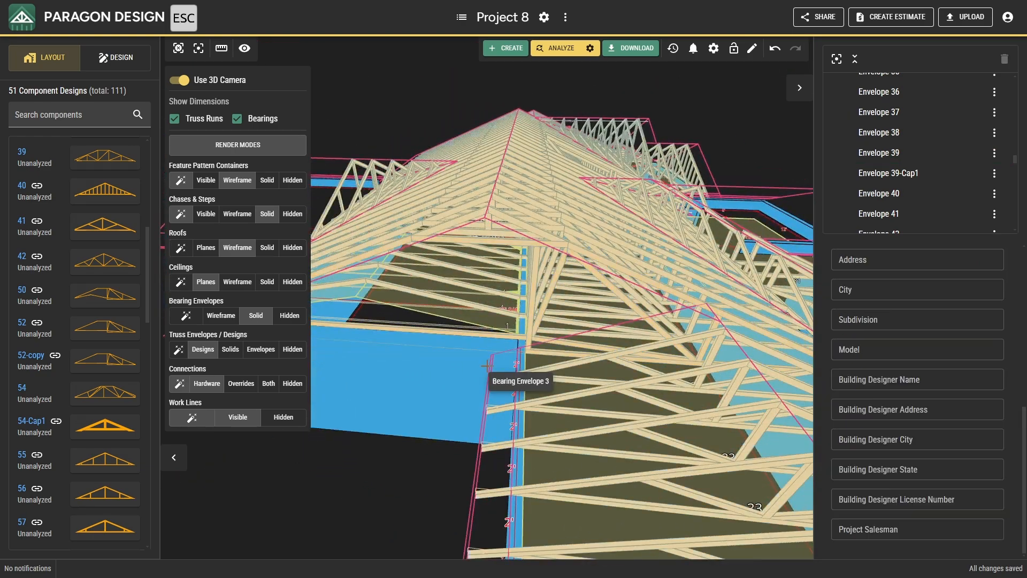
{"action": "left_click_drag", "start_coordinate": [433, 383], "coordinate": [438, 355]}
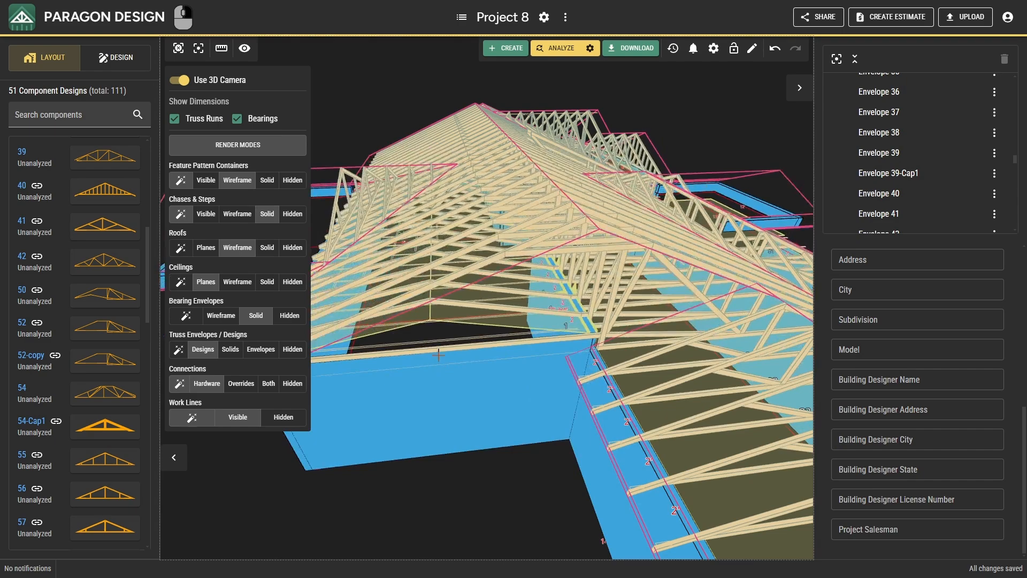
{"action": "left_click", "coordinate": [438, 349]}
{"action": "right_click_drag", "start_coordinate": [440, 351], "coordinate": [650, 342]}
{"action": "scroll", "coordinate": [550, 367], "scroll_direction": "up", "scroll_amount": 6}
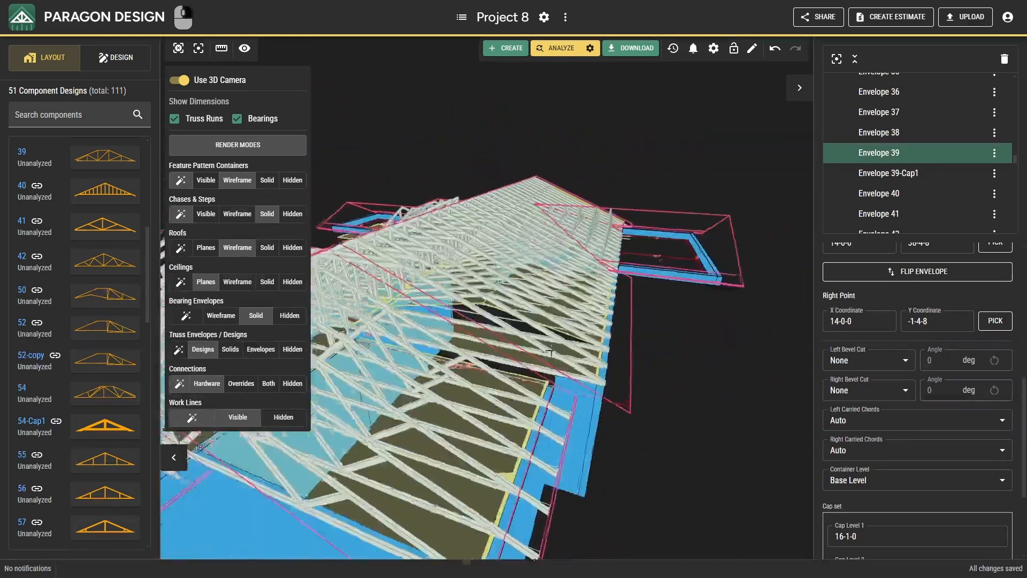
{"action": "key", "text": "ctrl"}
{"action": "scroll", "coordinate": [550, 367], "scroll_direction": "down", "scroll_amount": 8}
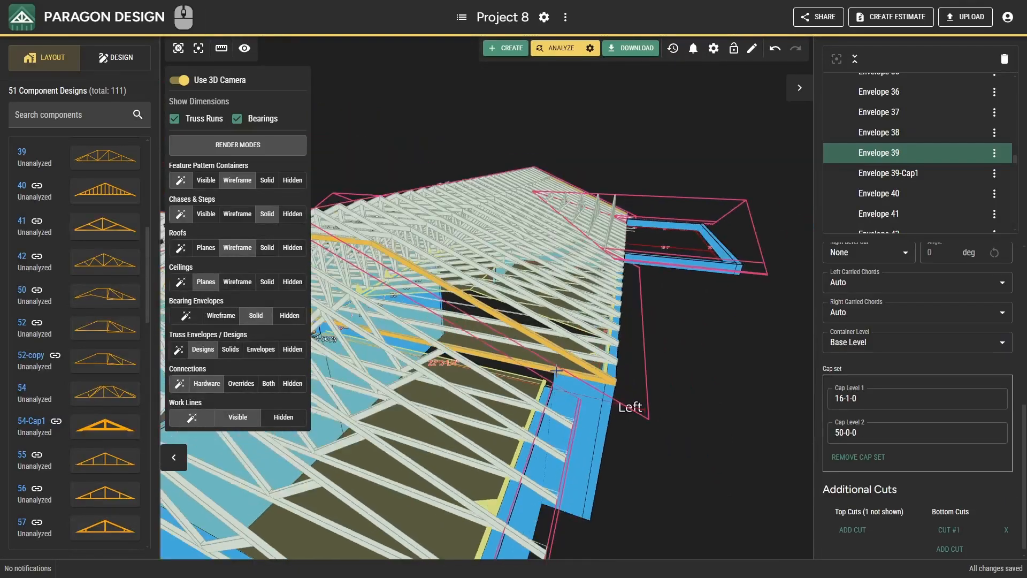
{"action": "right_click_drag", "start_coordinate": [563, 386], "coordinate": [560, 386]}
{"action": "scroll", "coordinate": [567, 435], "scroll_direction": "up", "scroll_amount": 2}
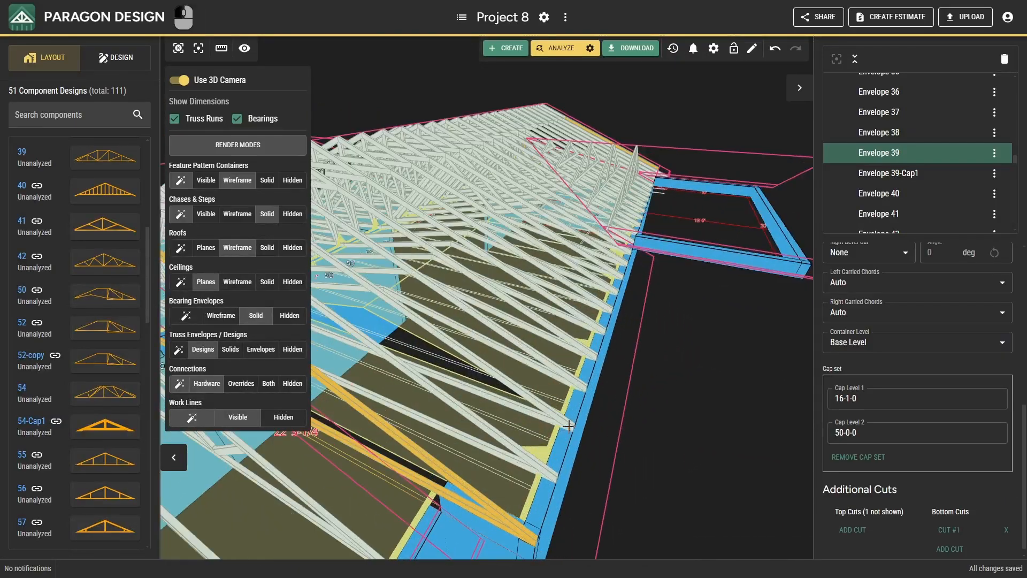
- Select the adjacent main-roof trusses around Envelopes 51 and 52 together and inspect their eave ends in 3D
{"action": "left_click", "coordinate": [568, 426]}
{"action": "left_click", "coordinate": [580, 386], "text": "ctrl"}
{"action": "left_click", "coordinate": [594, 348], "text": "ctrl"}
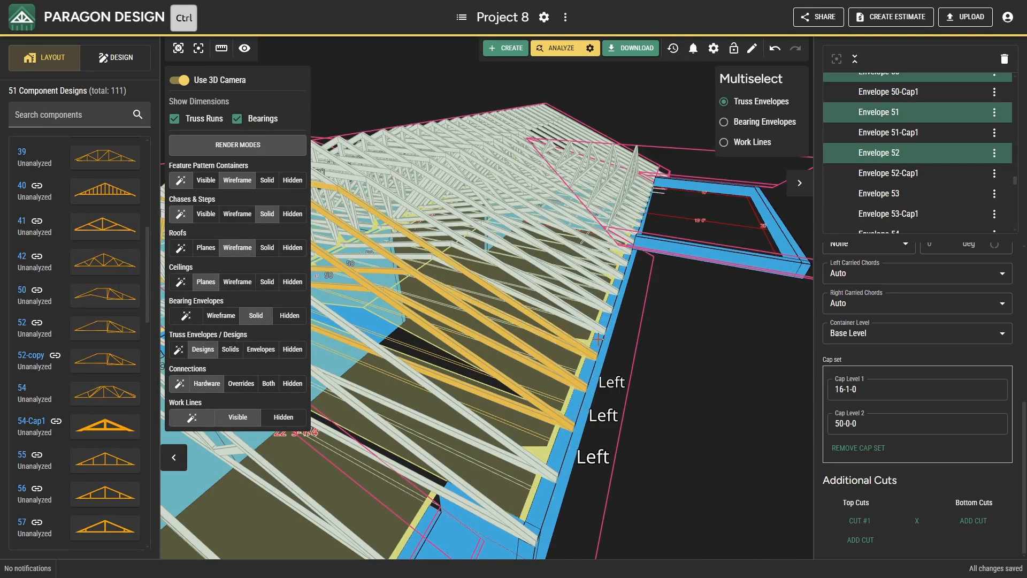
{"action": "scroll", "coordinate": [604, 327], "scroll_direction": "down", "scroll_amount": 5}
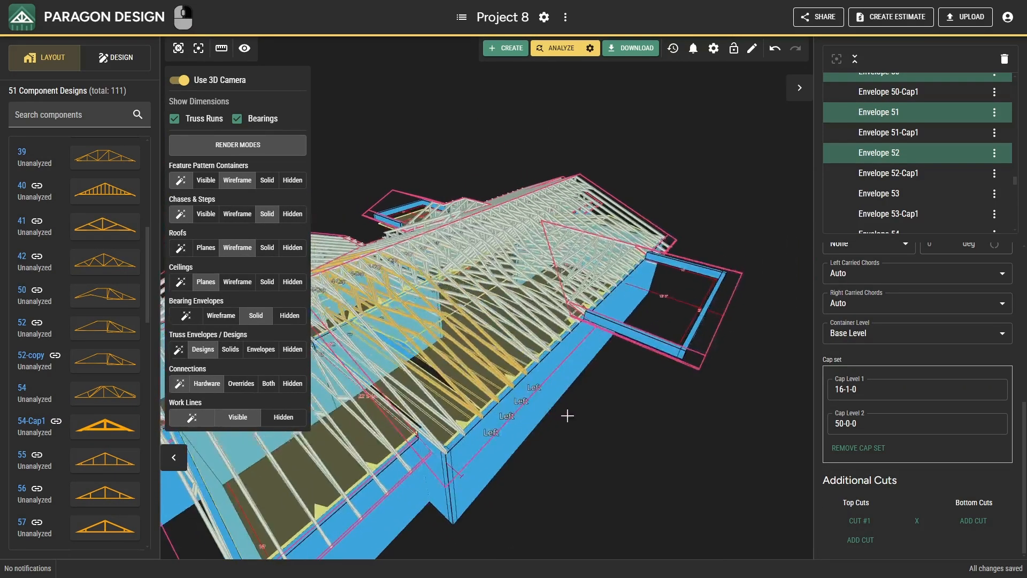
{"action": "scroll", "coordinate": [489, 422], "scroll_direction": "up", "scroll_amount": 3}
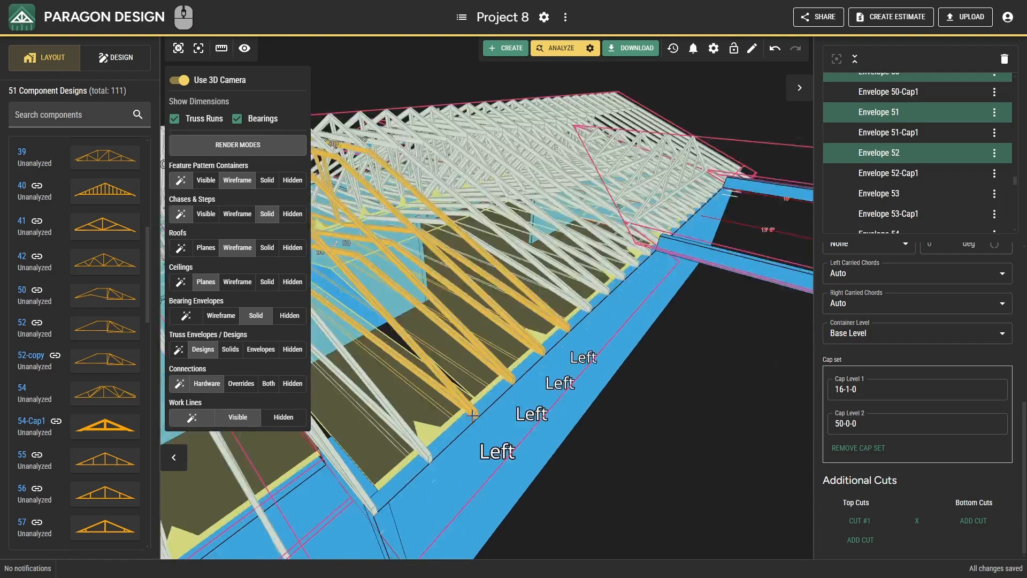
- Open the component design assigned to Truss Envelope 51 and set its left overhang distance to 1-4-8
{"action": "left_click", "coordinate": [518, 413]}
{"action": "left_click", "coordinate": [517, 378]}
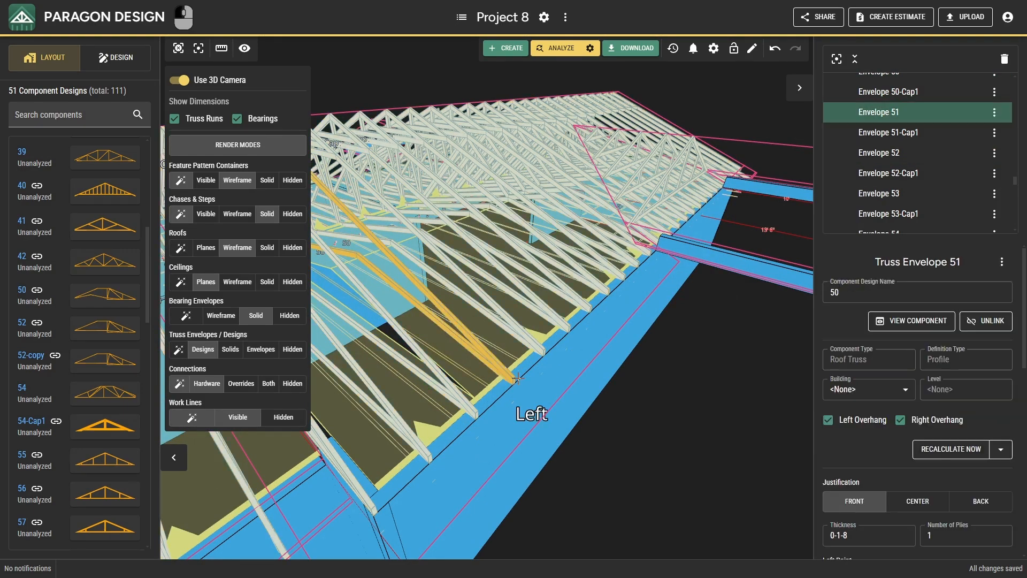
{"action": "left_click", "coordinate": [924, 320]}
{"action": "scroll", "coordinate": [229, 324], "scroll_direction": "up", "scroll_amount": 5}
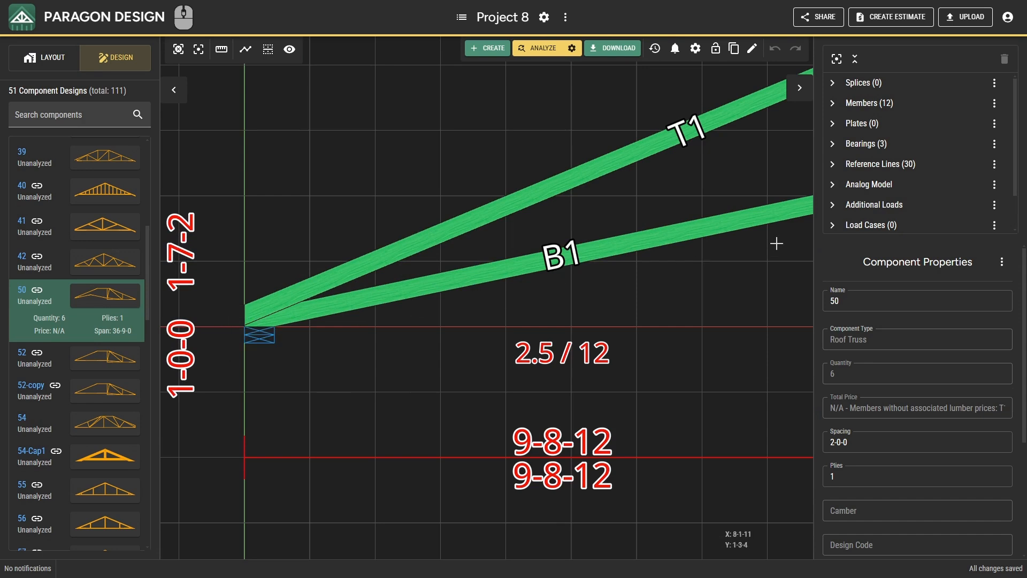
{"action": "left_click", "coordinate": [752, 50]}
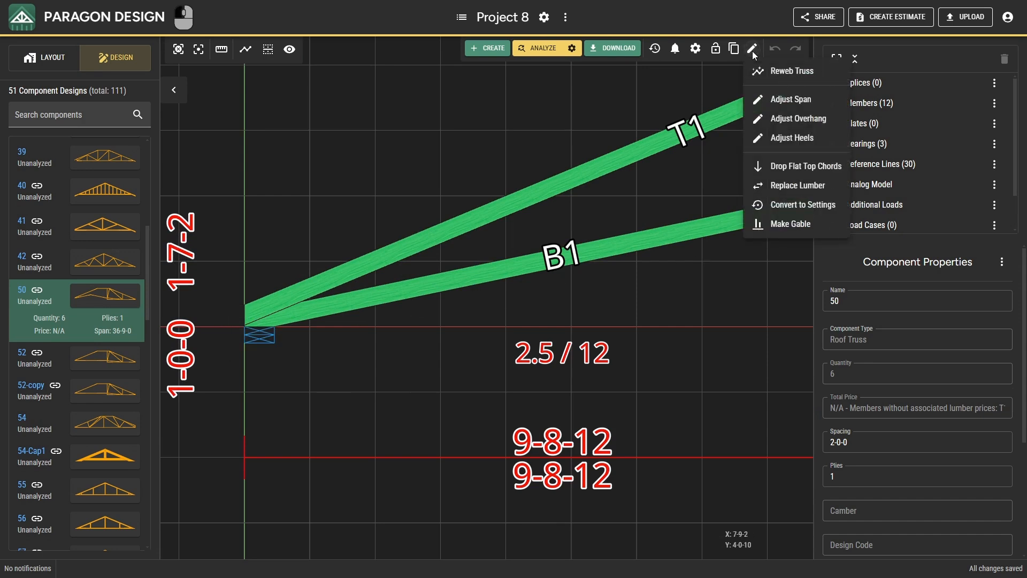
{"action": "left_click", "coordinate": [801, 121]}
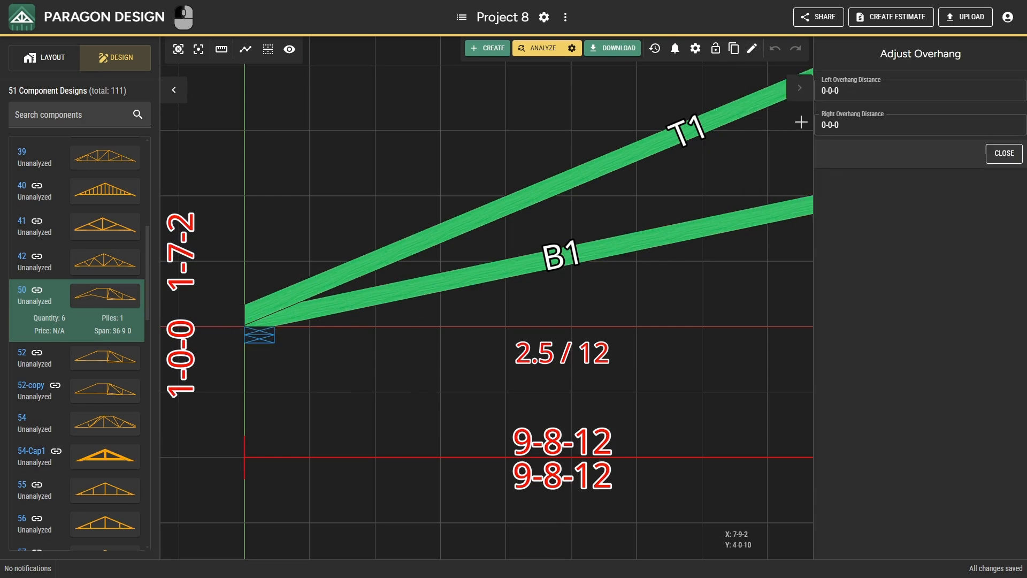
{"action": "left_click", "coordinate": [851, 87]}
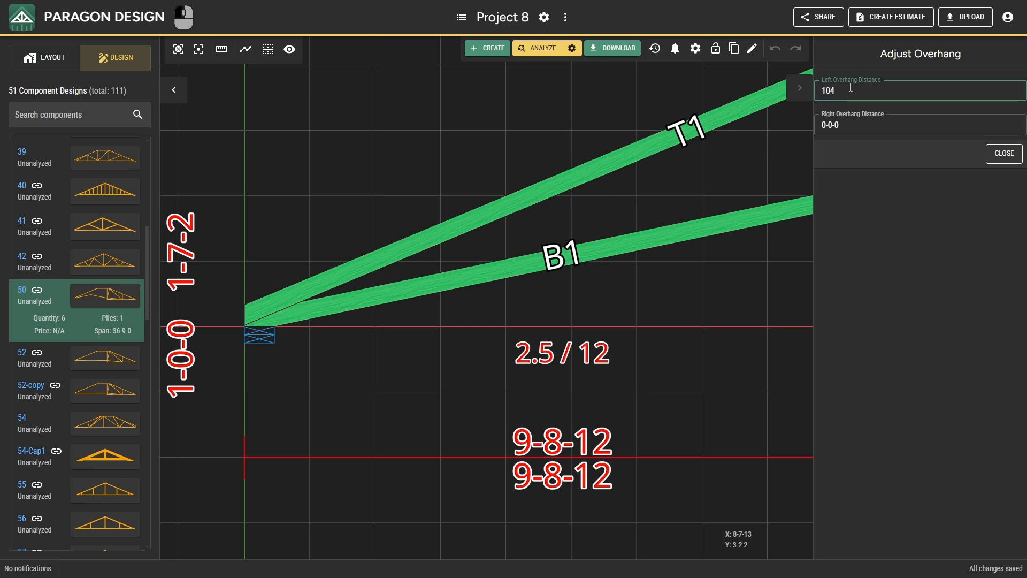
{"action": "type", "text": "10408"}
{"action": "key", "text": "Return"}
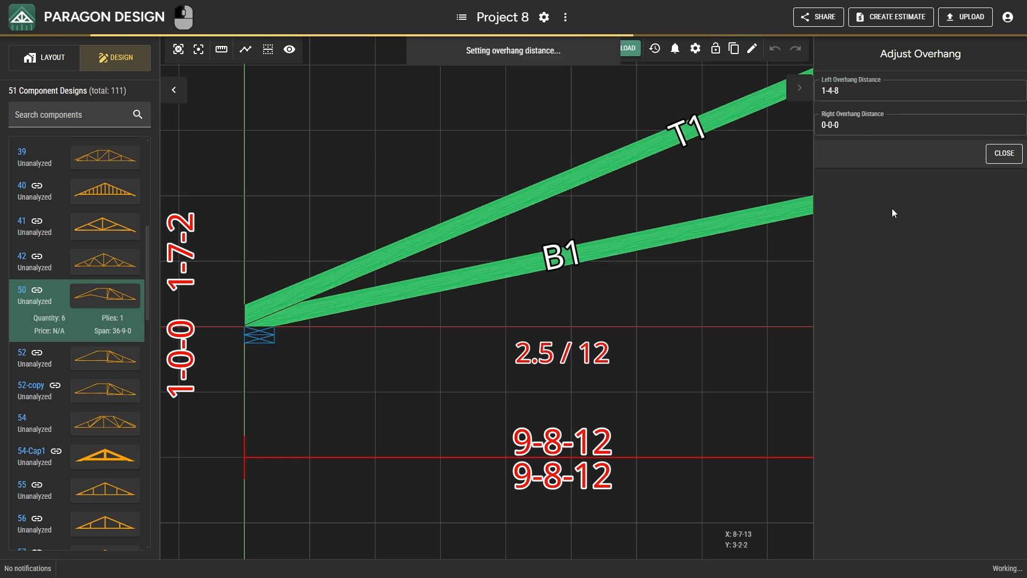
- Return to the layout, check the extended truss ends in 3D, and switch to the 2D plan view
{"action": "left_click", "coordinate": [59, 67]}
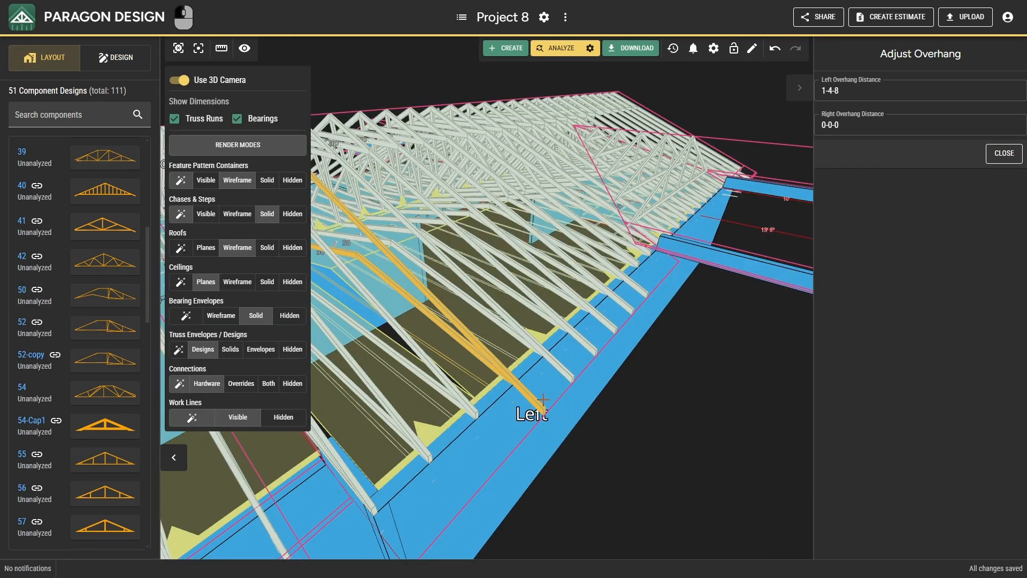
{"action": "scroll", "coordinate": [544, 402], "scroll_direction": "down", "scroll_amount": 4}
{"action": "right_click_drag", "start_coordinate": [543, 407], "coordinate": [559, 408]}
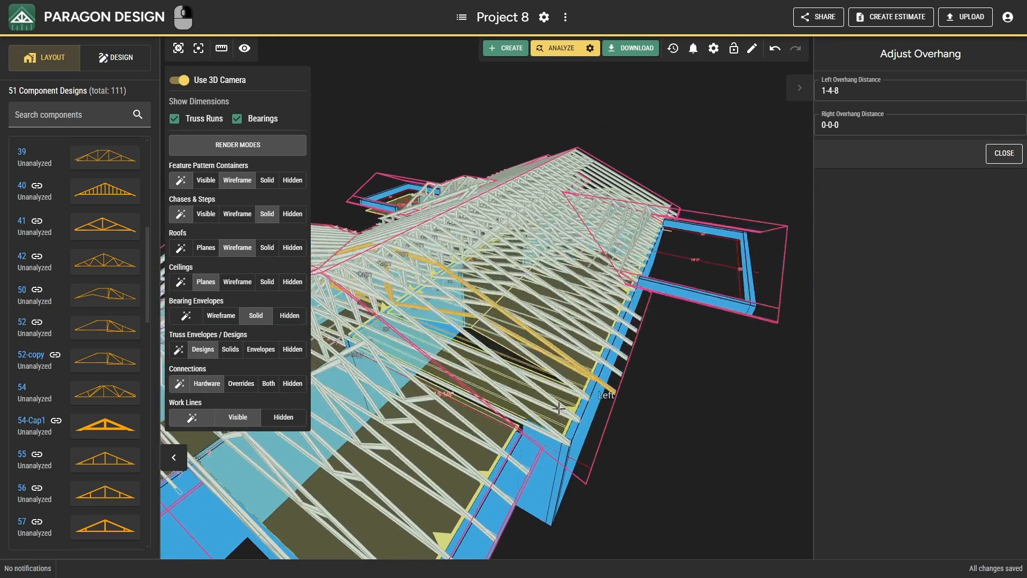
{"action": "left_click", "coordinate": [176, 80]}
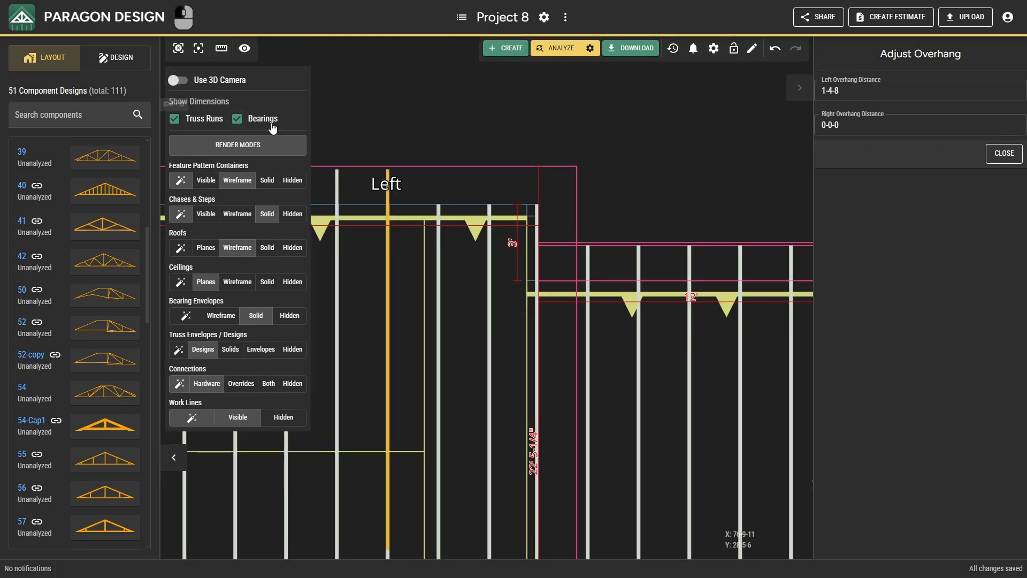
- Check the truss ends along the rear roof edge and close the overhang adjustment
{"action": "scroll", "coordinate": [392, 174], "scroll_direction": "up", "scroll_amount": 1}
{"action": "middle_click_drag", "start_coordinate": [392, 174], "coordinate": [587, 215]}
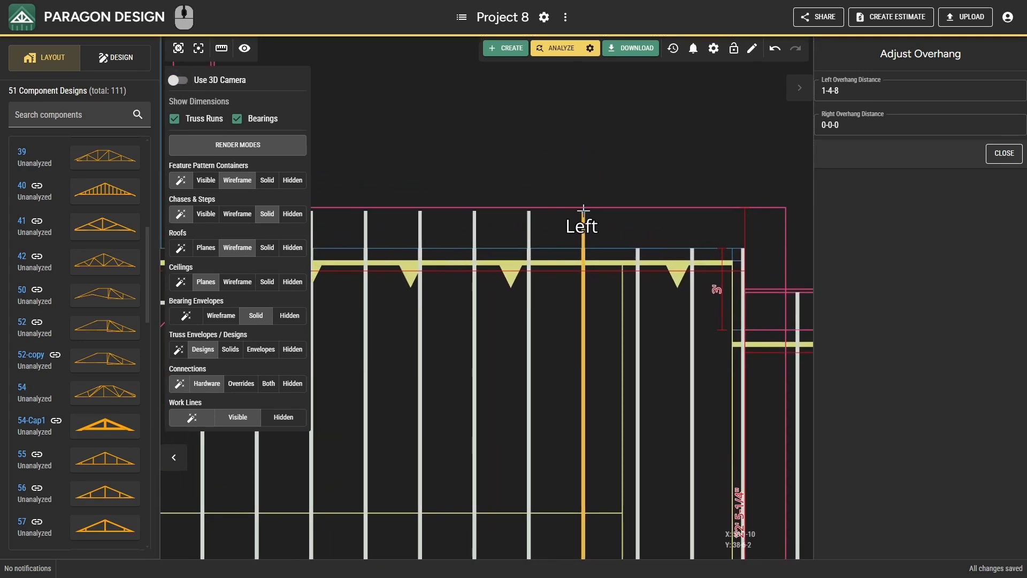
{"action": "scroll", "coordinate": [583, 209], "scroll_direction": "down", "scroll_amount": 5}
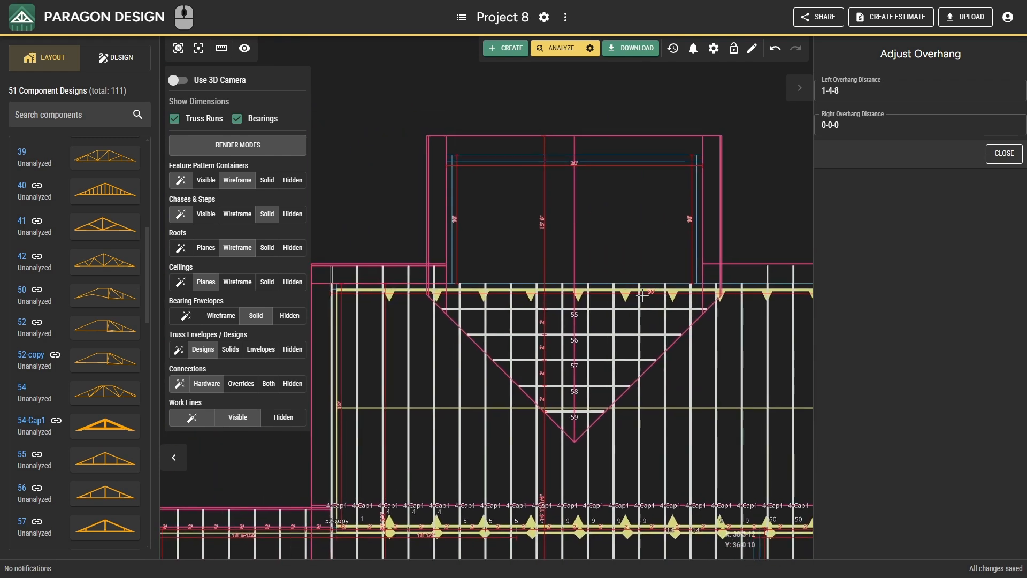
{"action": "scroll", "coordinate": [438, 270], "scroll_direction": "up", "scroll_amount": 4}
{"action": "right_click", "coordinate": [440, 271]}
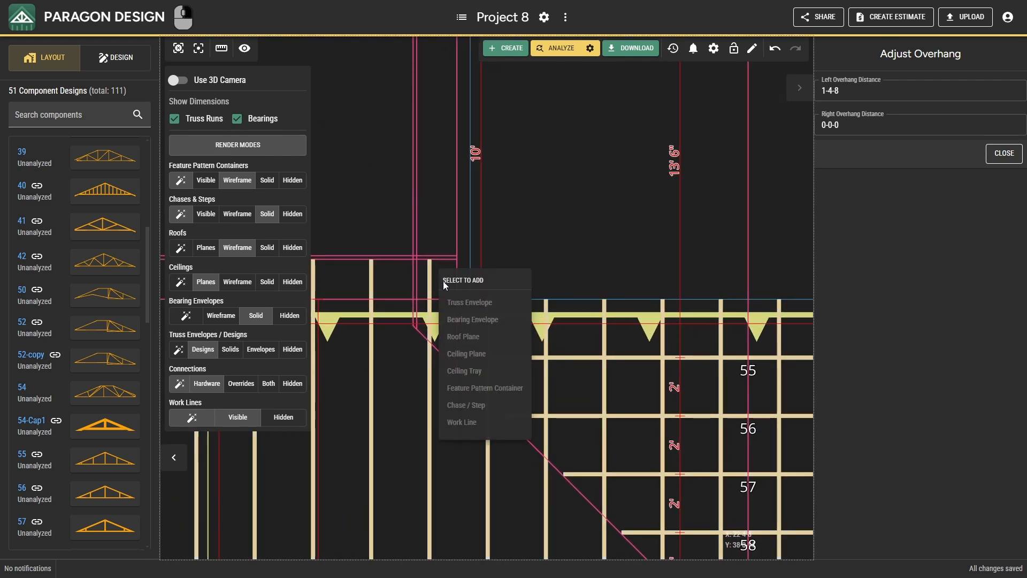
{"action": "key", "text": "Escape"}
{"action": "scroll", "coordinate": [481, 261], "scroll_direction": "down", "scroll_amount": 5}
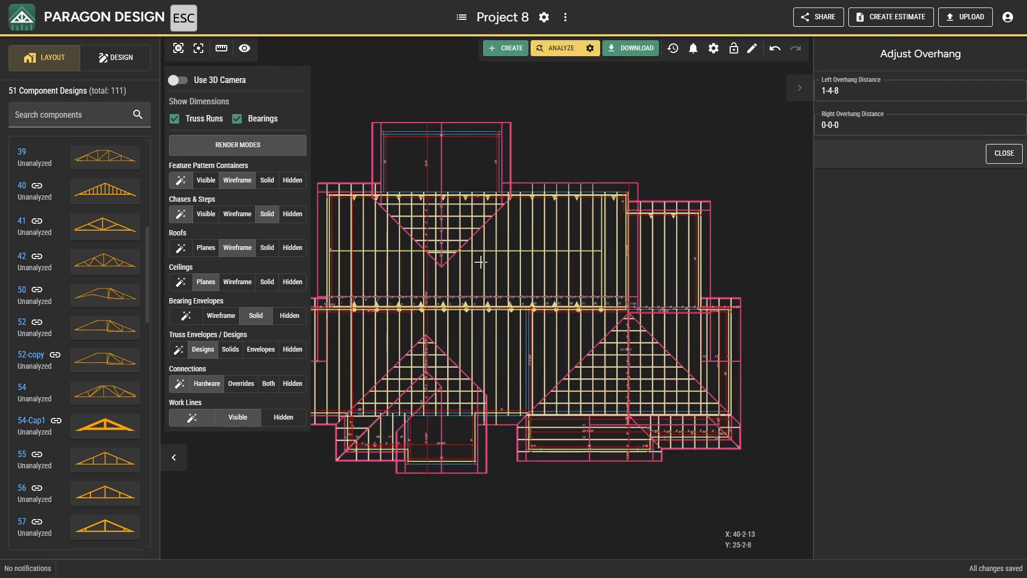
{"action": "left_click", "coordinate": [1005, 153]}
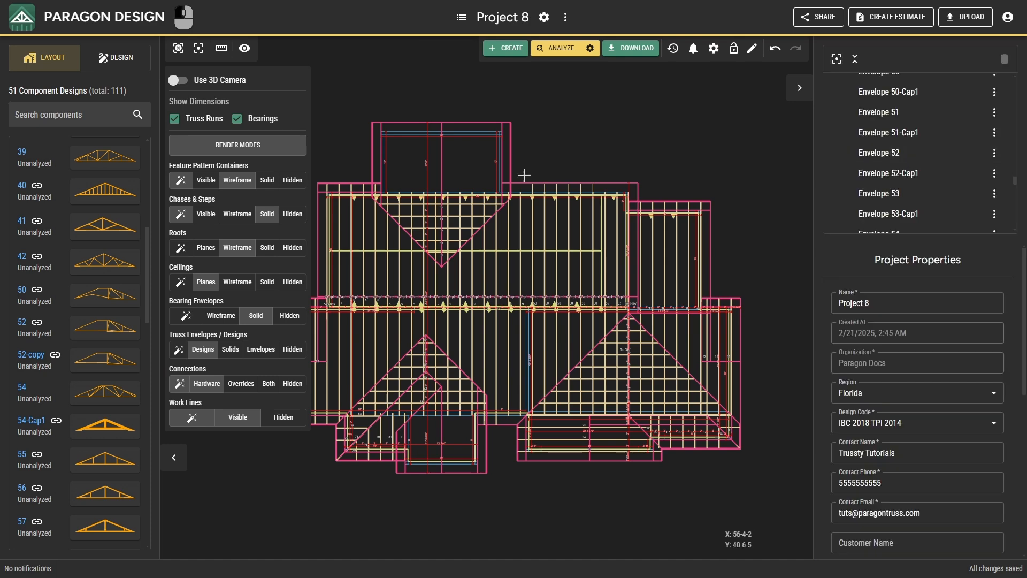
{"action": "scroll", "coordinate": [380, 183], "scroll_direction": "up", "scroll_amount": 4}
{"action": "right_click", "coordinate": [406, 173]}
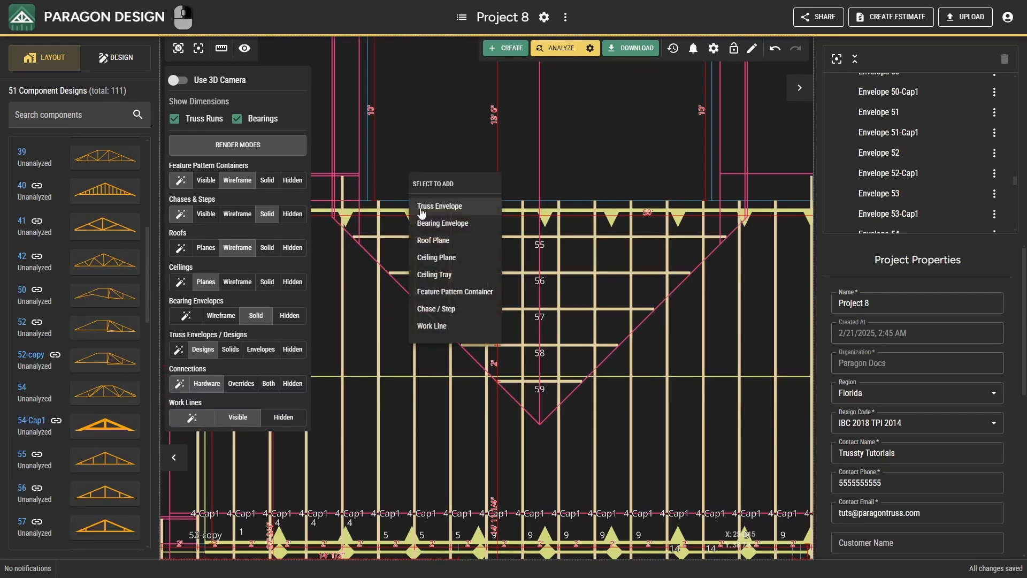
{"action": "left_click", "coordinate": [436, 329]}
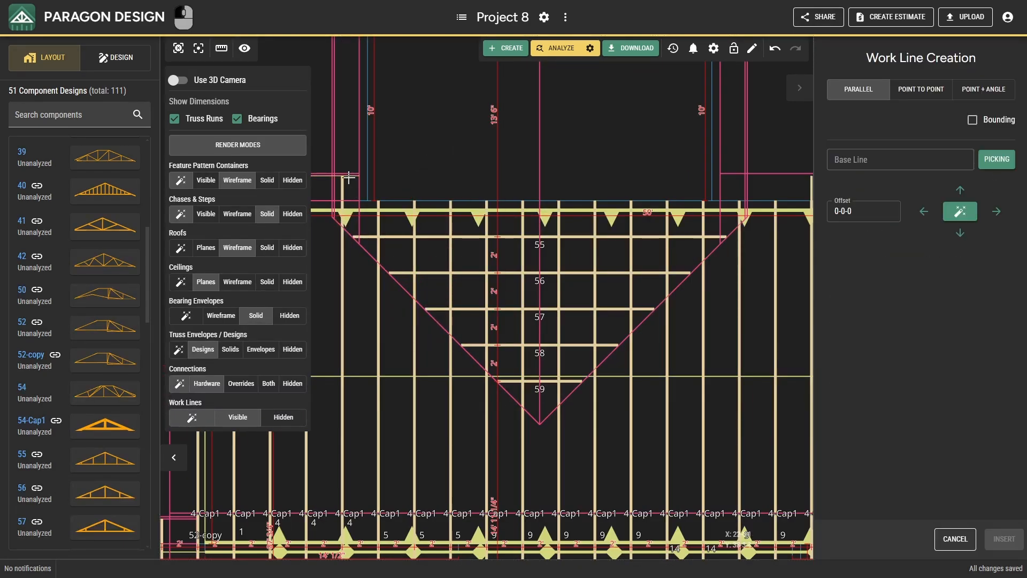
{"action": "left_click", "coordinate": [348, 177]}
{"action": "scroll", "coordinate": [591, 209], "scroll_direction": "up", "scroll_amount": 3}
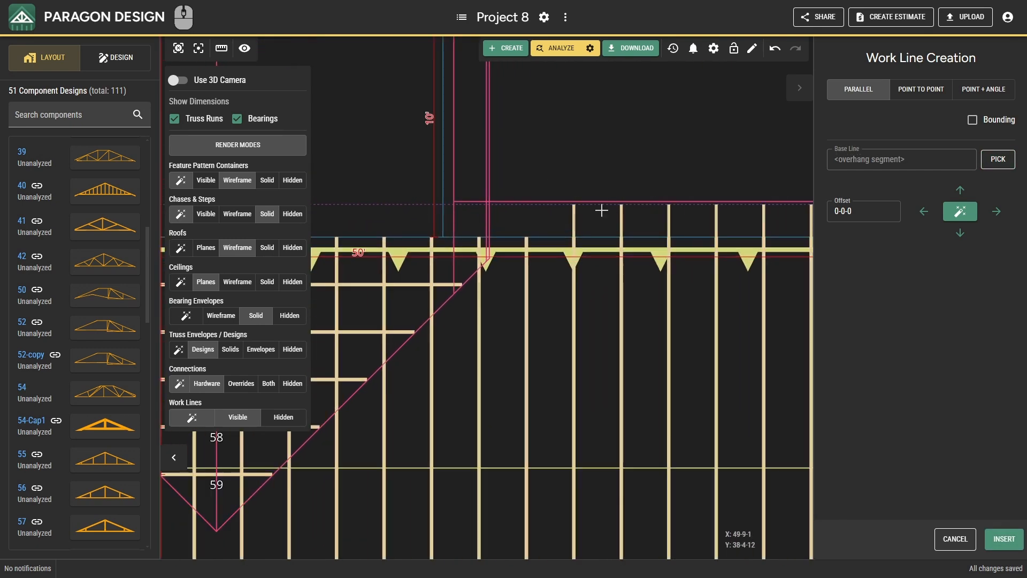
{"action": "scroll", "coordinate": [601, 210], "scroll_direction": "down", "scroll_amount": 5}
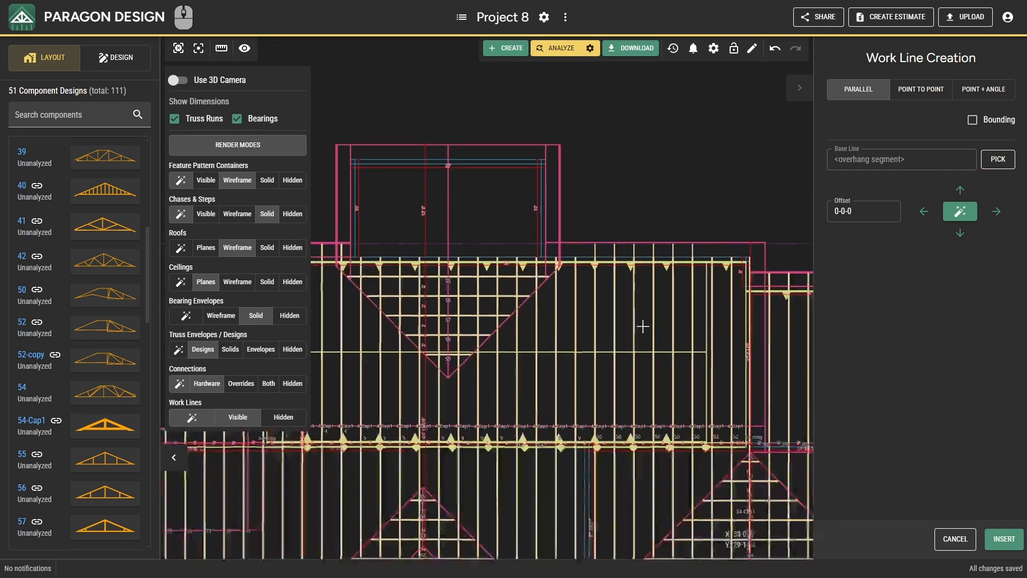
{"action": "key", "text": "Escape"}
- Examine the roof truss layout in plan and in 3D, including the gables and the main ridge
{"action": "scroll", "coordinate": [651, 262], "scroll_direction": "up", "scroll_amount": 3}
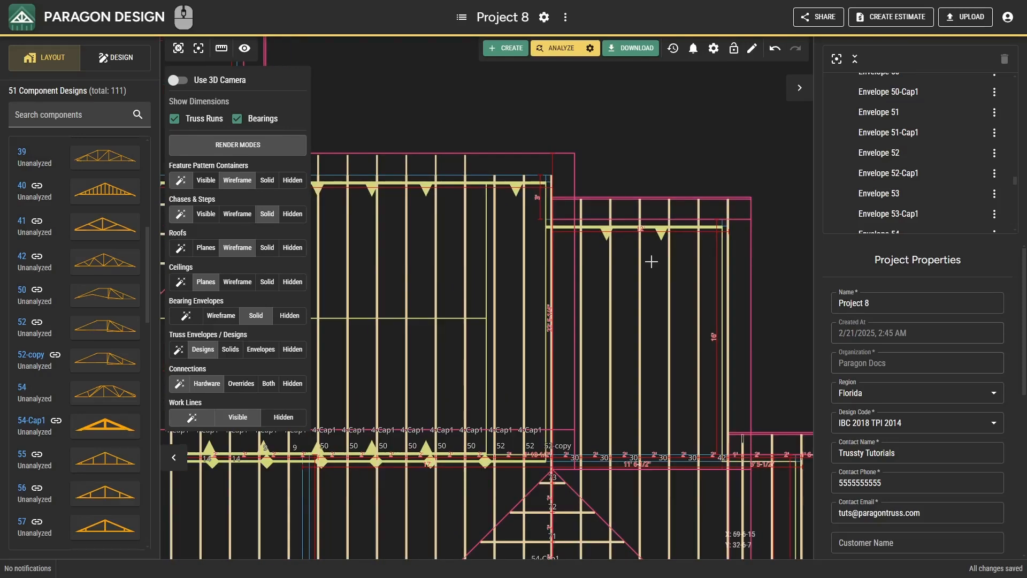
{"action": "scroll", "coordinate": [651, 261], "scroll_direction": "down", "scroll_amount": 1}
{"action": "middle_click_drag", "start_coordinate": [681, 331], "coordinate": [607, 228]}
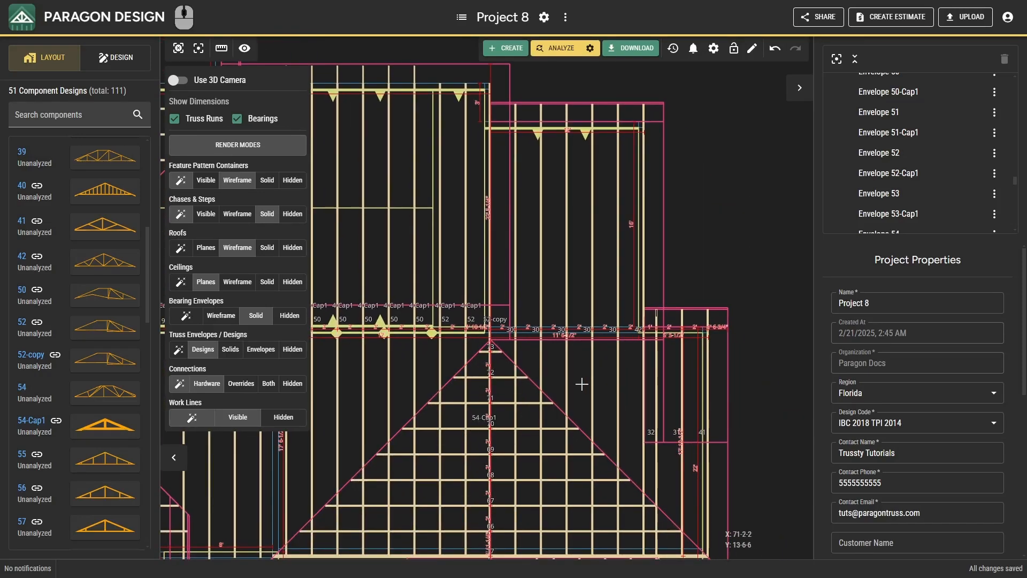
{"action": "middle_click_drag", "start_coordinate": [578, 381], "coordinate": [649, 212]}
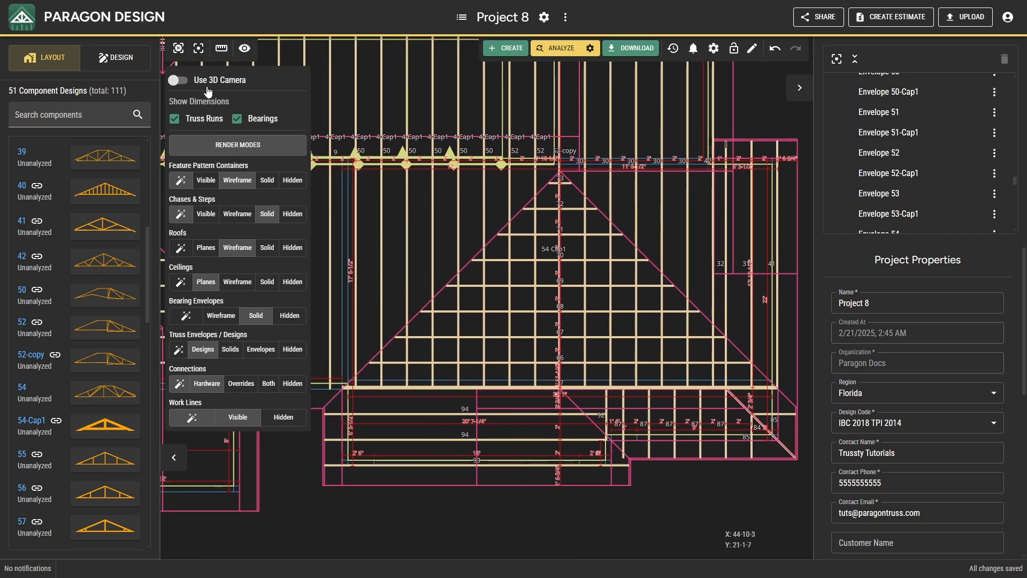
{"action": "left_click", "coordinate": [178, 79]}
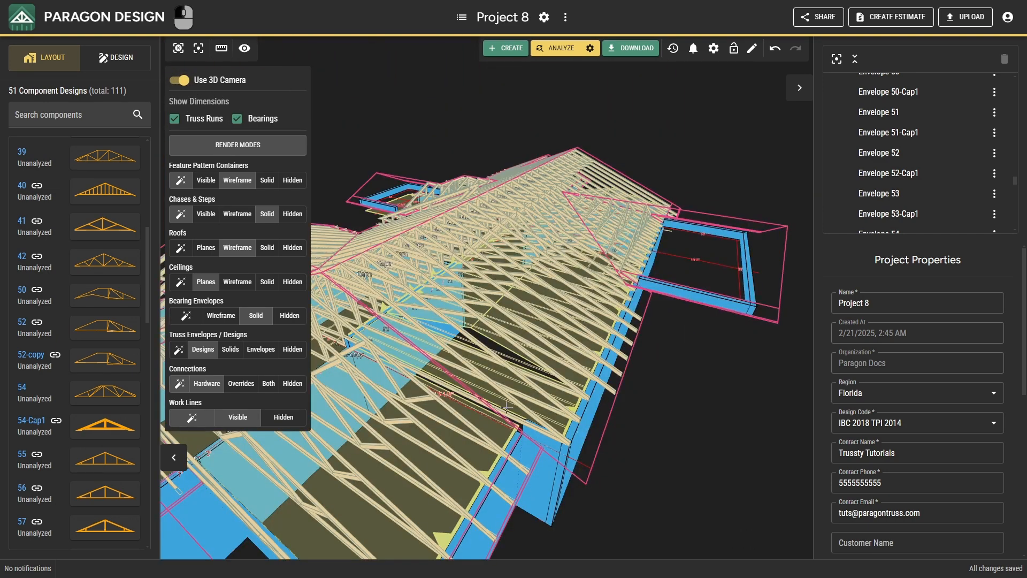
{"action": "left_click_drag", "start_coordinate": [507, 408], "coordinate": [622, 410]}
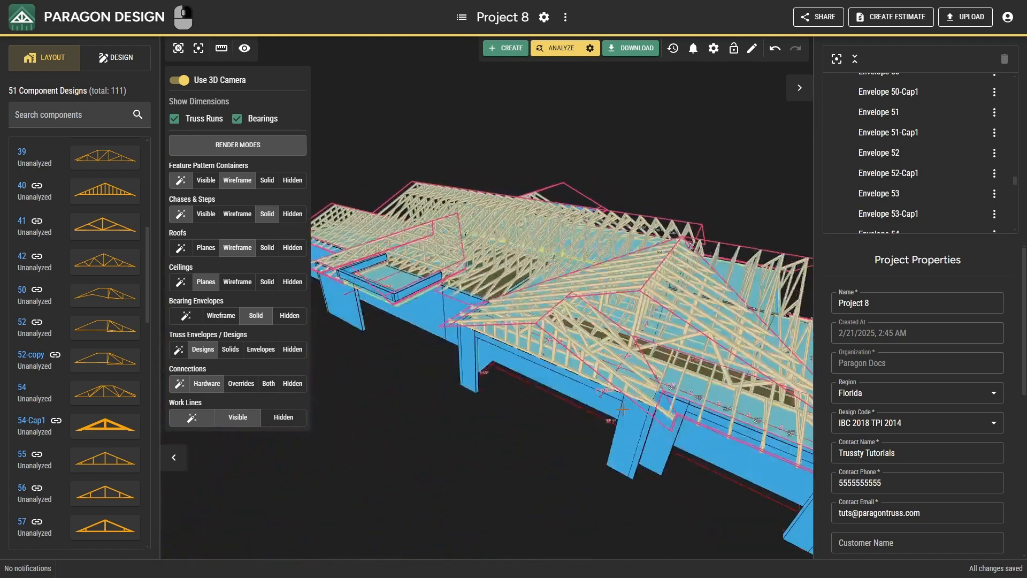
{"action": "right_click_drag", "start_coordinate": [622, 409], "coordinate": [655, 393]}
{"action": "left_click_drag", "start_coordinate": [663, 384], "coordinate": [676, 340]}
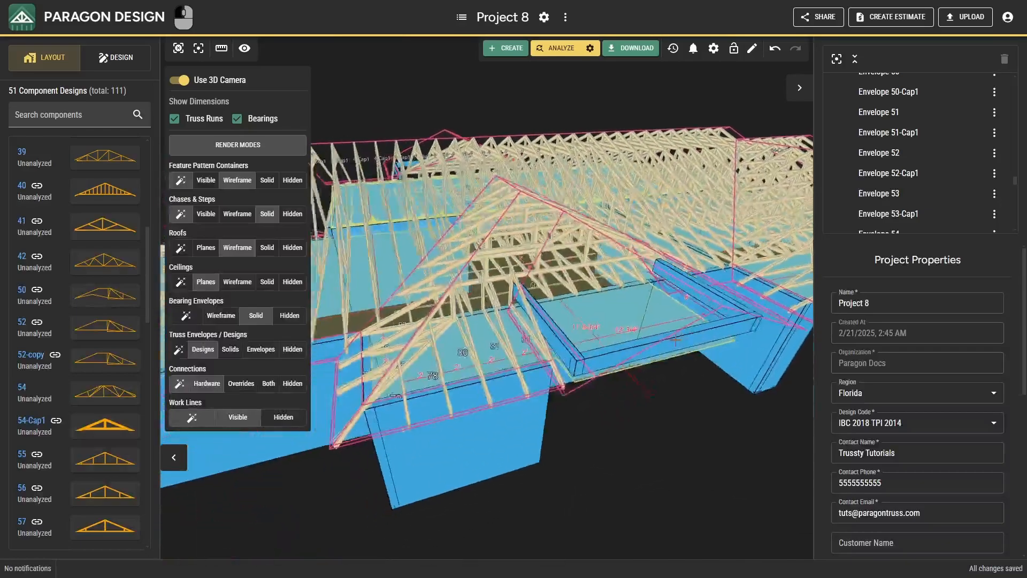
{"action": "scroll", "coordinate": [676, 340], "scroll_direction": "down", "scroll_amount": 2}
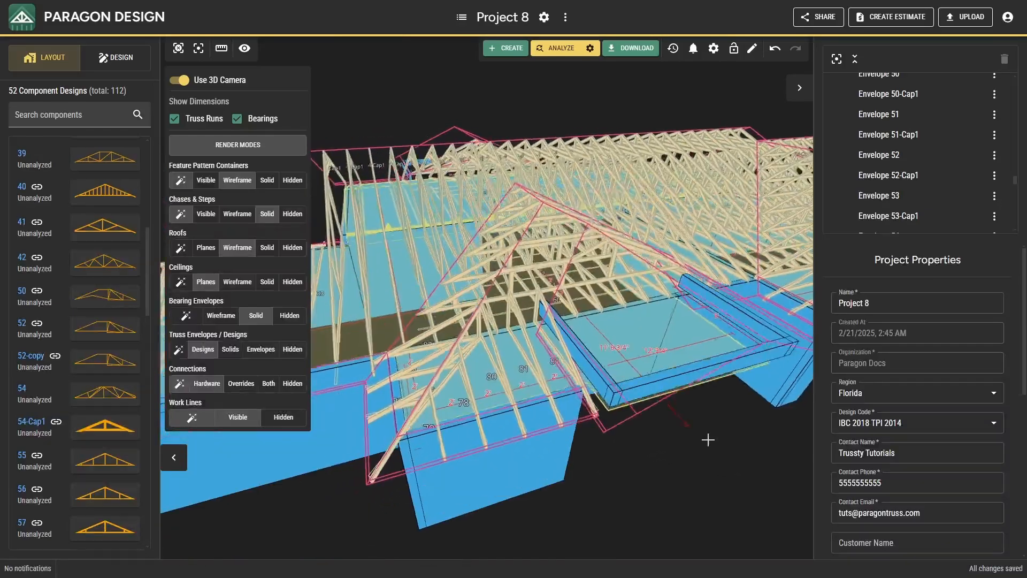
{"action": "right_click_drag", "start_coordinate": [706, 439], "coordinate": [720, 451]}
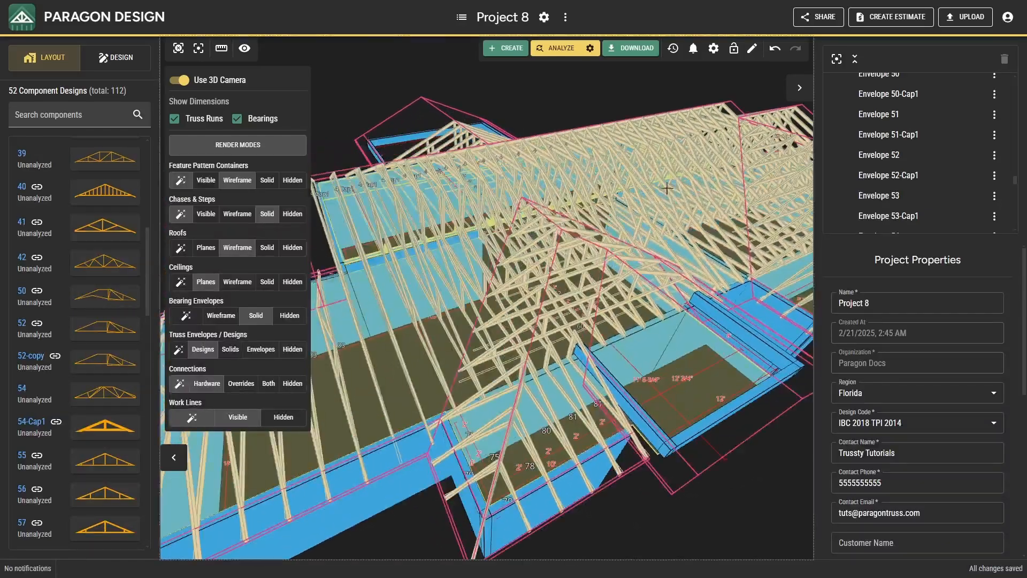
{"action": "scroll", "coordinate": [667, 188], "scroll_direction": "up", "scroll_amount": 4}
{"action": "right_click_drag", "start_coordinate": [667, 188], "coordinate": [528, 152]}
- Select truss envelopes 13 and 14 in the 3D model and locate their right ends in the plan view
{"action": "left_click", "coordinate": [507, 127]}
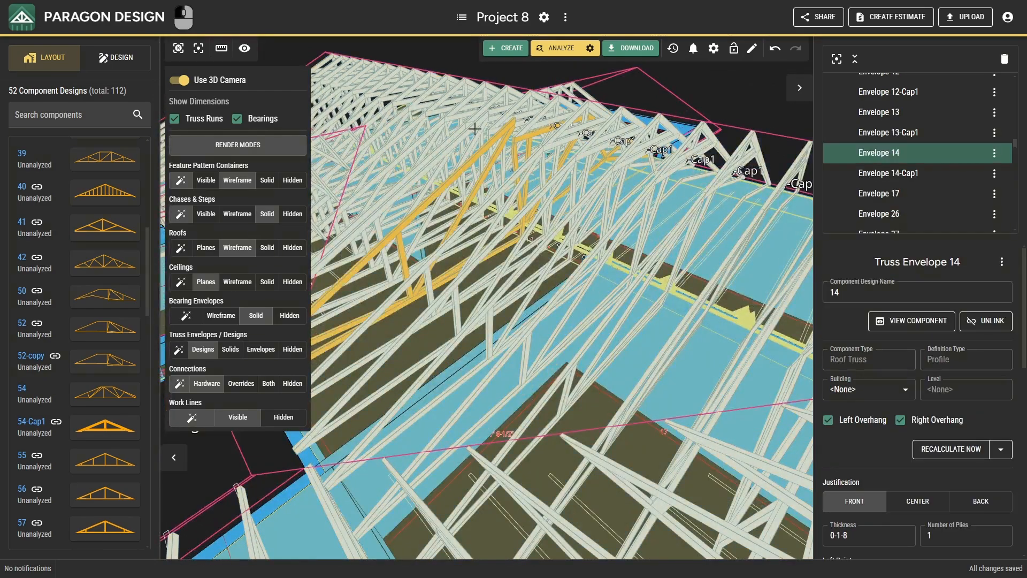
{"action": "left_click", "coordinate": [474, 129], "text": "ctrl"}
{"action": "scroll", "coordinate": [490, 122], "scroll_direction": "up", "scroll_amount": 2}
{"action": "right_click_drag", "start_coordinate": [490, 122], "coordinate": [420, 128]}
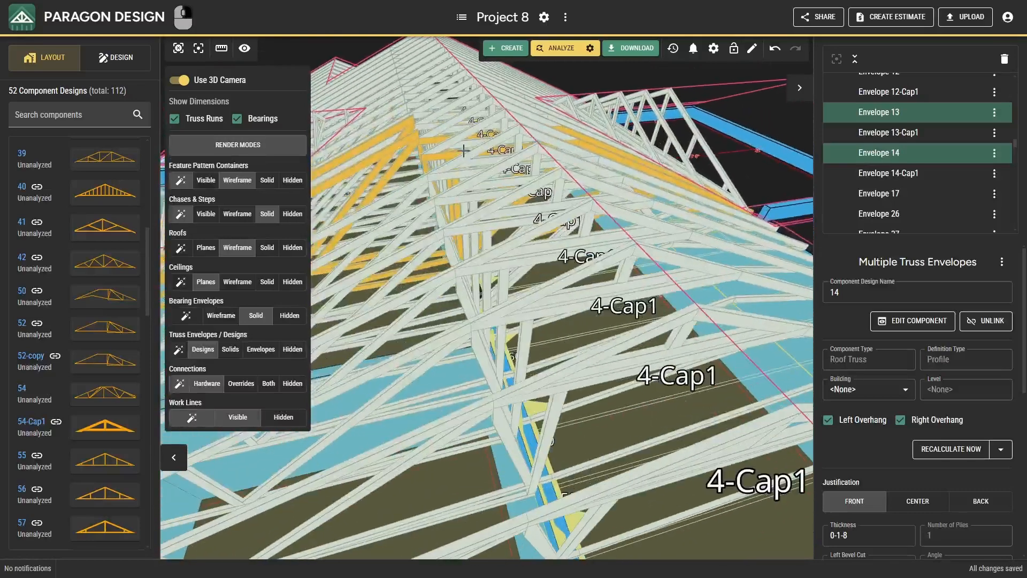
{"action": "left_click", "coordinate": [180, 80]}
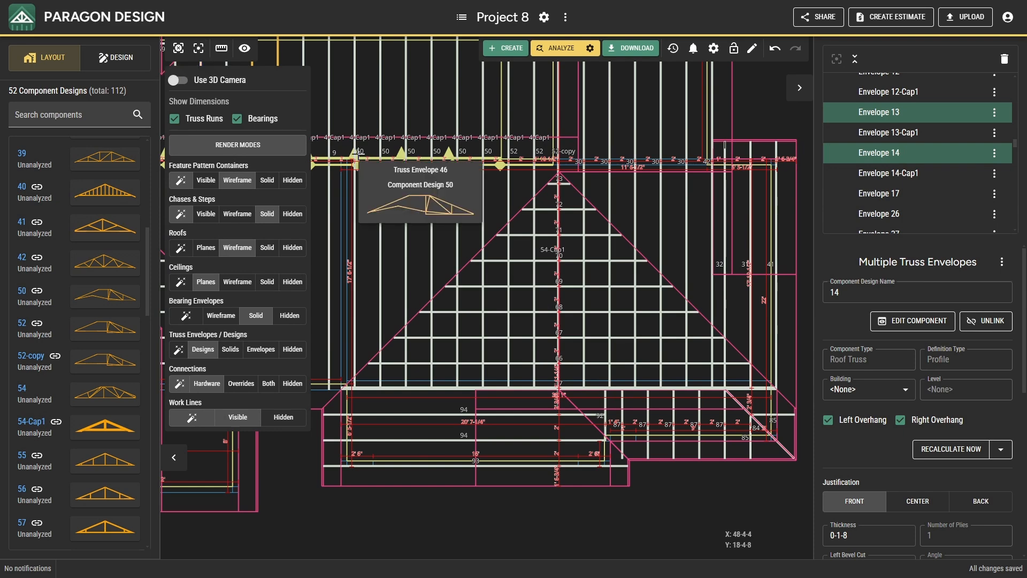
{"action": "middle_click_drag", "start_coordinate": [357, 150], "coordinate": [502, 179]}
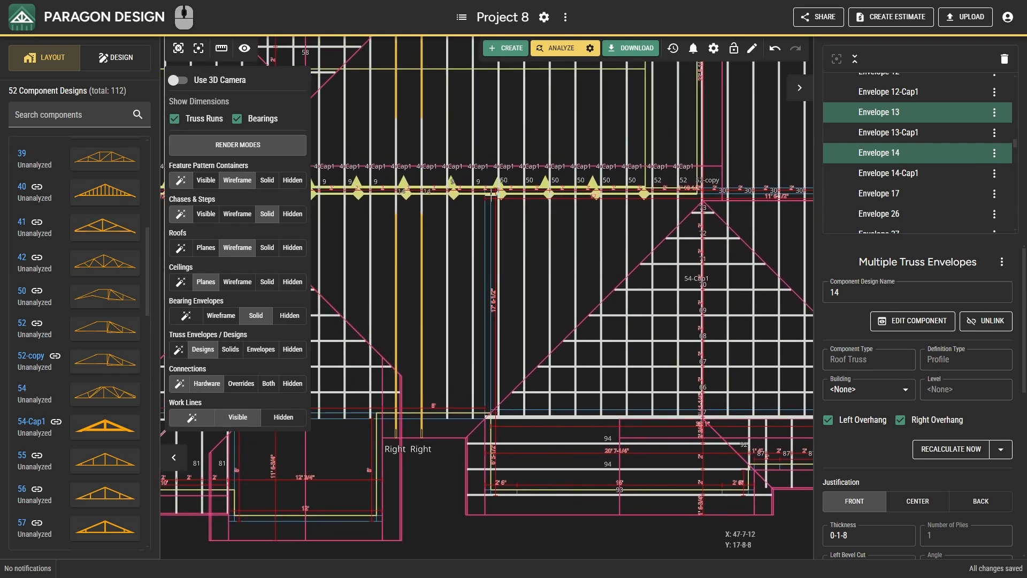
{"action": "scroll", "coordinate": [419, 434], "scroll_direction": "up", "scroll_amount": 2}
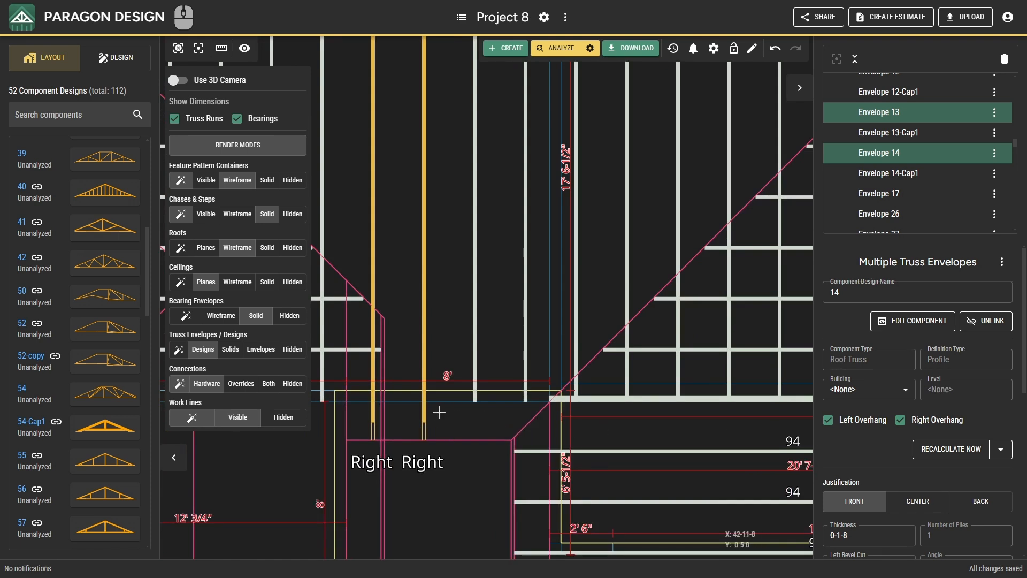
- Select only truss envelope 14 and repick its right point at X 42-0-0, Y 0-0-0
{"action": "left_click", "coordinate": [432, 414]}
{"action": "left_click", "coordinate": [425, 415]}
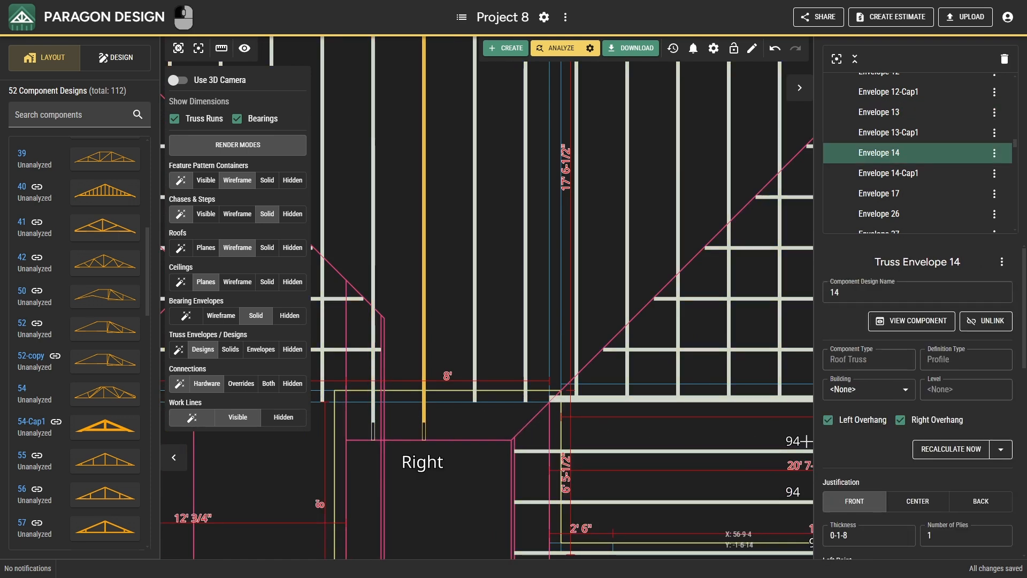
{"action": "scroll", "coordinate": [940, 449], "scroll_direction": "down", "scroll_amount": 4}
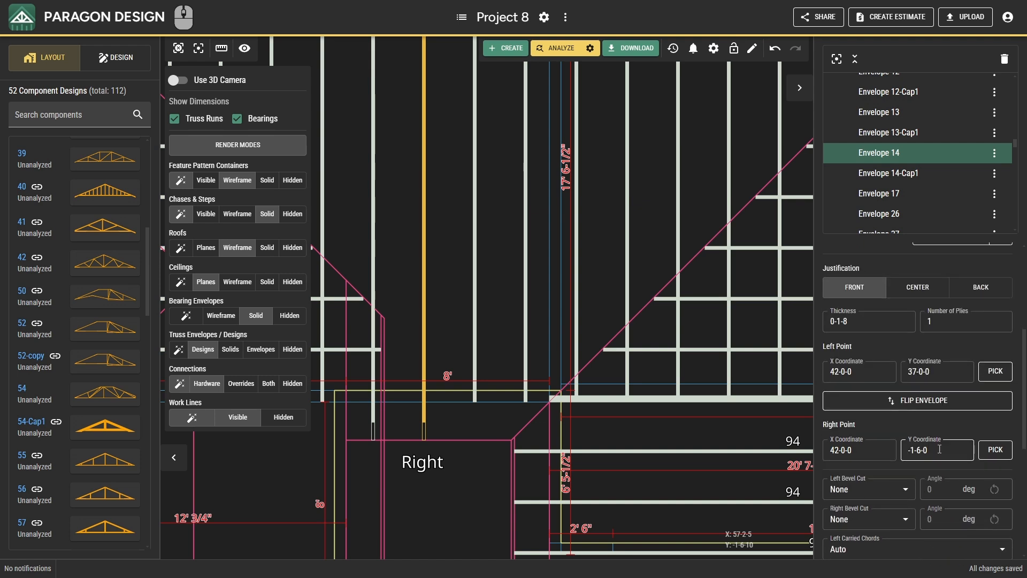
{"action": "left_click", "coordinate": [990, 450]}
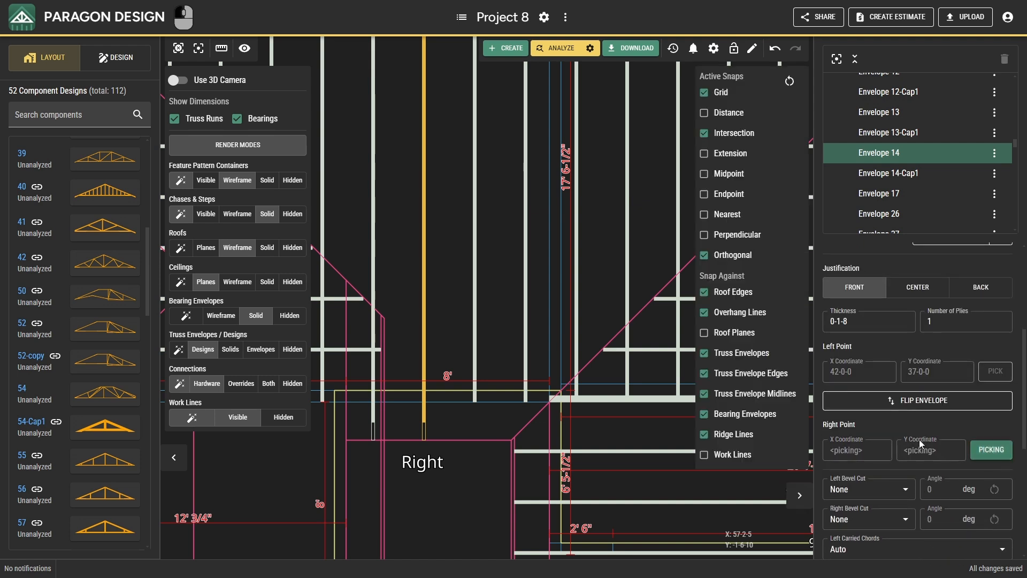
{"action": "left_click", "coordinate": [513, 408]}
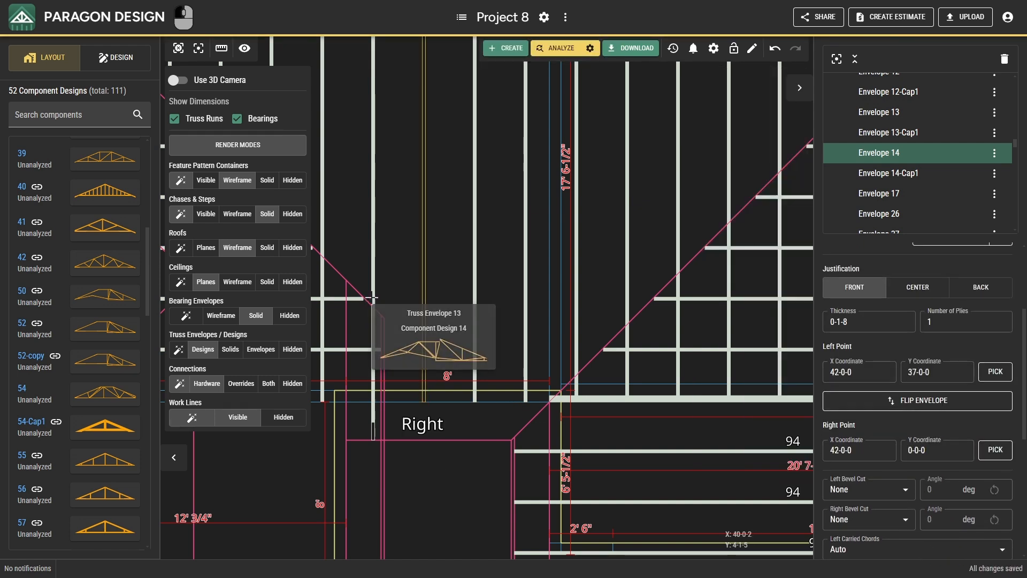
- Select truss envelope 13 and repick its right point at X 40-0-0, Y 0-0-0
{"action": "left_click", "coordinate": [373, 295]}
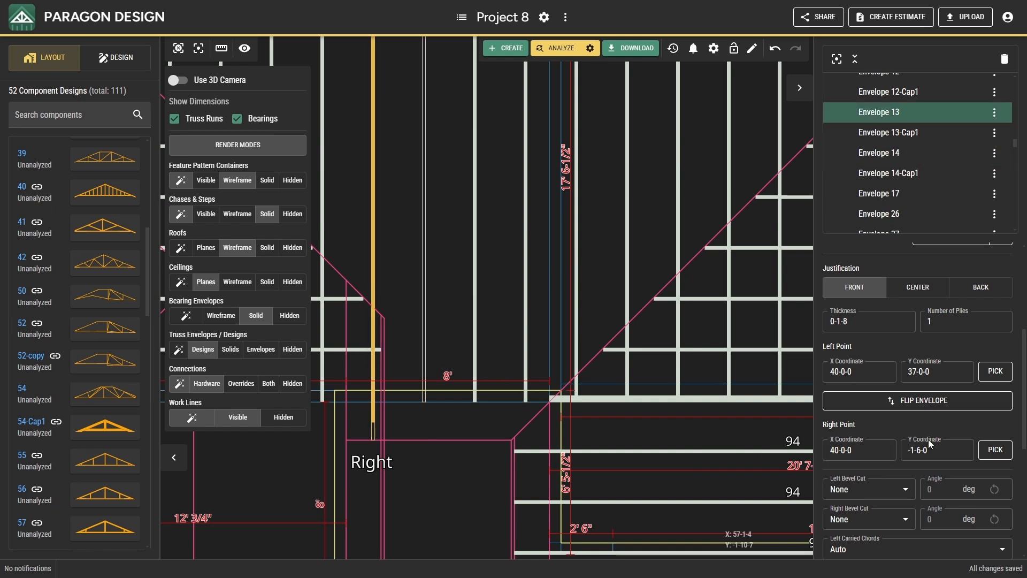
{"action": "left_click", "coordinate": [999, 451]}
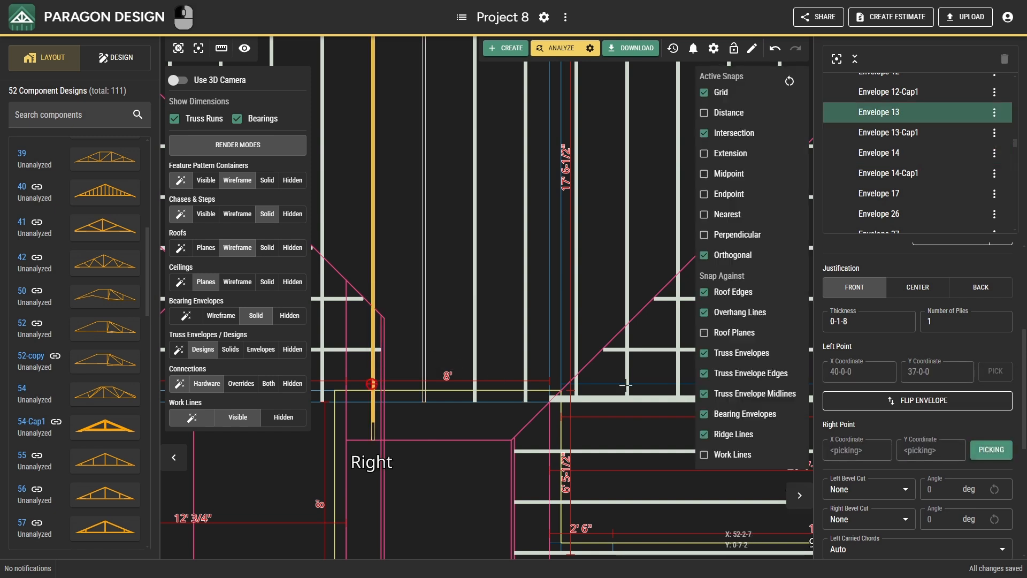
{"action": "left_click", "coordinate": [441, 403]}
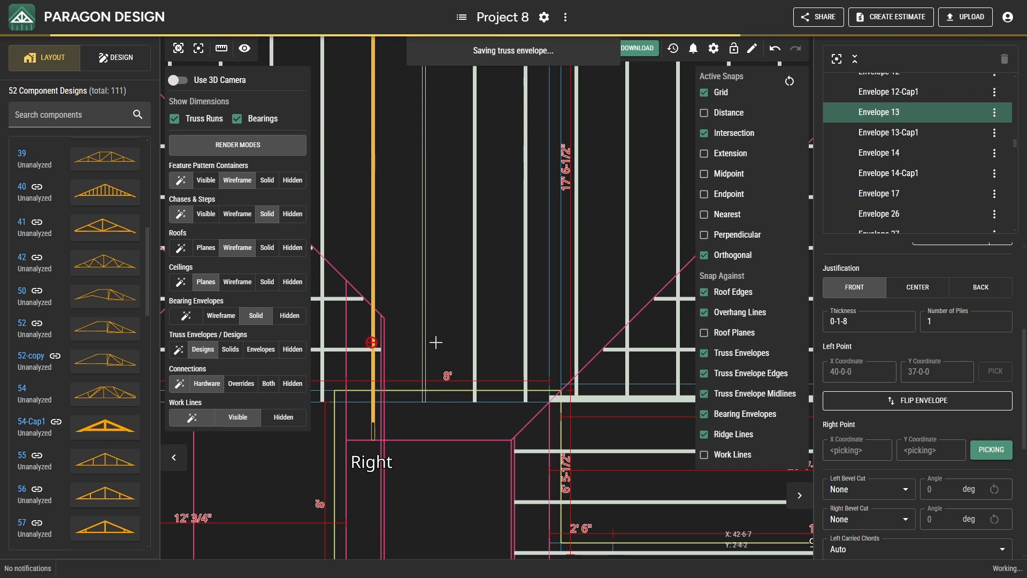
- Add truss envelope 14 to the selection of envelope 13 and switch to the 3D camera
{"action": "scroll", "coordinate": [436, 342], "scroll_direction": "down", "scroll_amount": 2}
{"action": "middle_click_drag", "start_coordinate": [438, 343], "coordinate": [523, 494]}
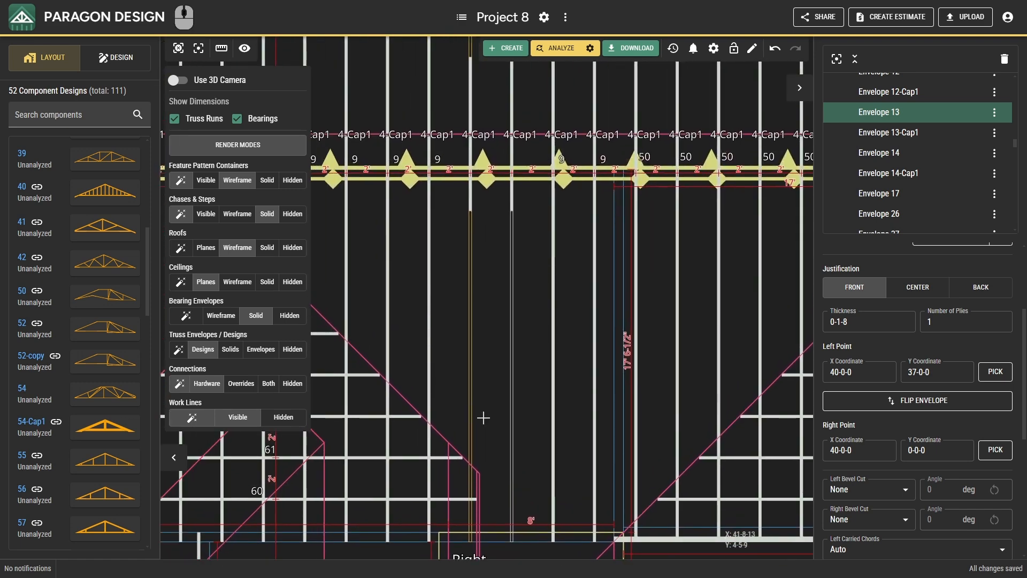
{"action": "left_click", "coordinate": [507, 274], "text": "ctrl"}
{"action": "left_click", "coordinate": [212, 90]}
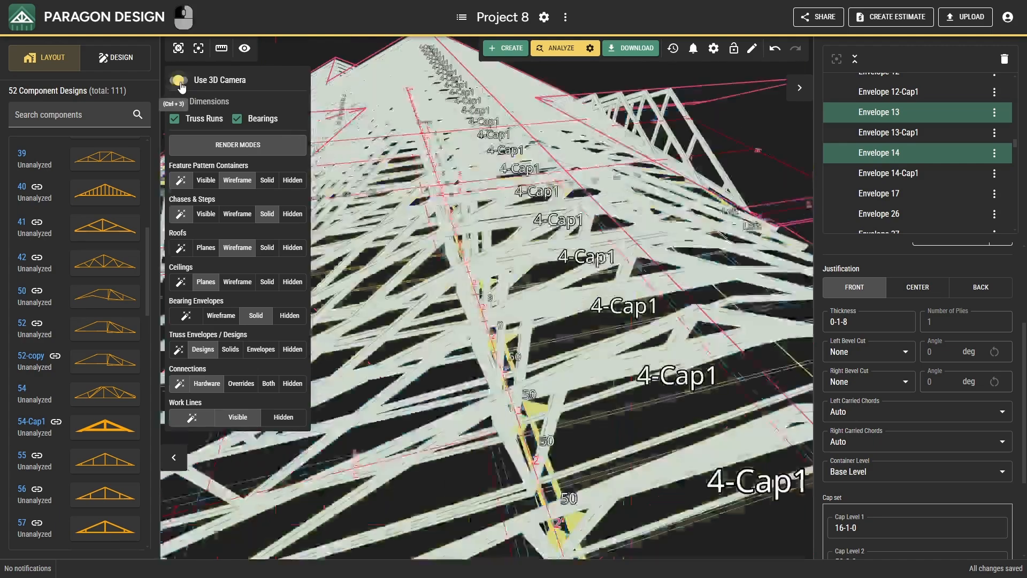
- Render the truss envelopes as solids and create or match designs for the selected envelopes 13 and 14
{"action": "scroll", "coordinate": [505, 293], "scroll_direction": "down", "scroll_amount": 5}
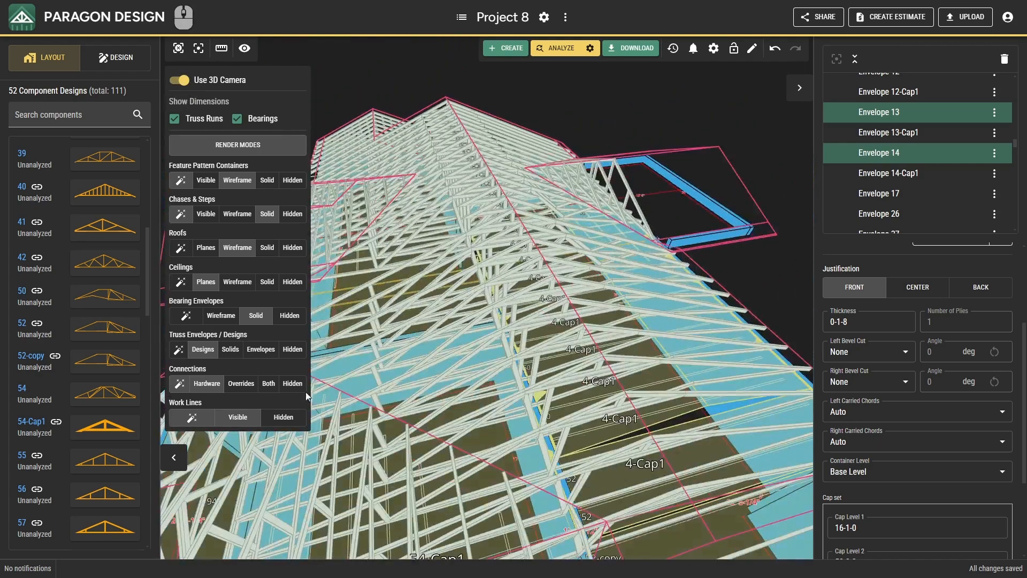
{"action": "left_click", "coordinate": [229, 357]}
{"action": "left_click_drag", "start_coordinate": [419, 365], "coordinate": [496, 365]}
{"action": "scroll", "coordinate": [446, 384], "scroll_direction": "up", "scroll_amount": 5}
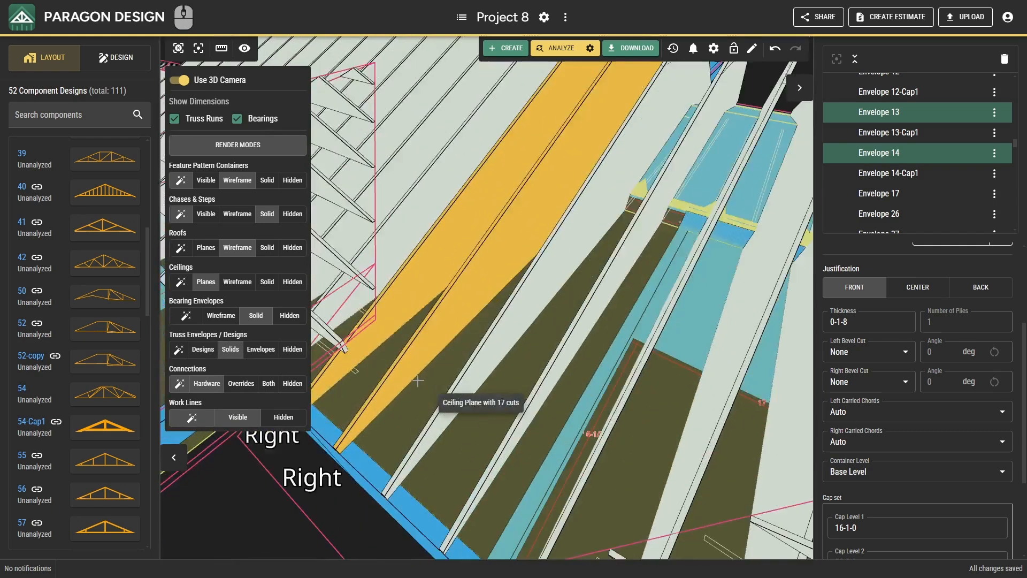
{"action": "right_click", "coordinate": [400, 371]}
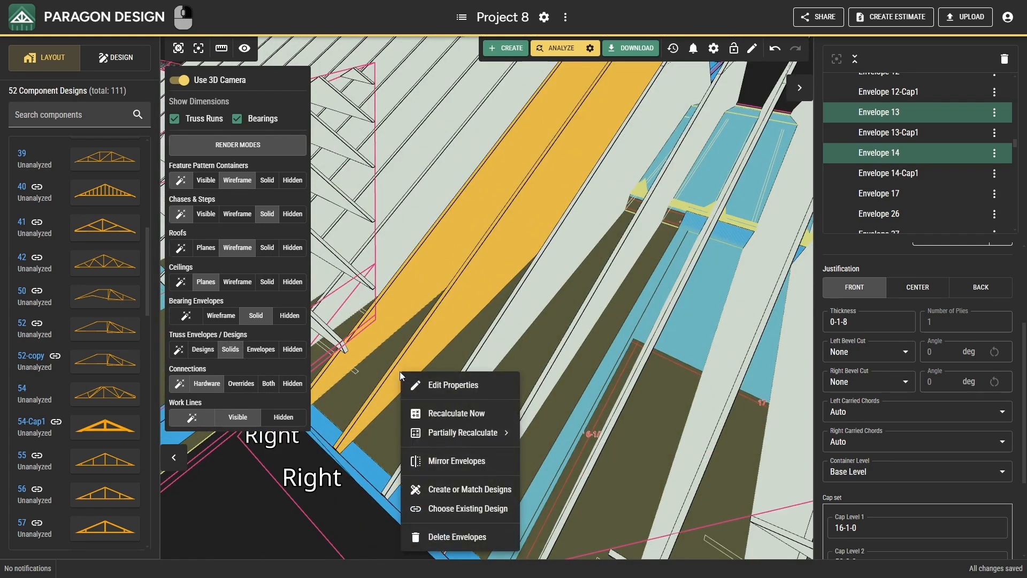
{"action": "left_click", "coordinate": [439, 490]}
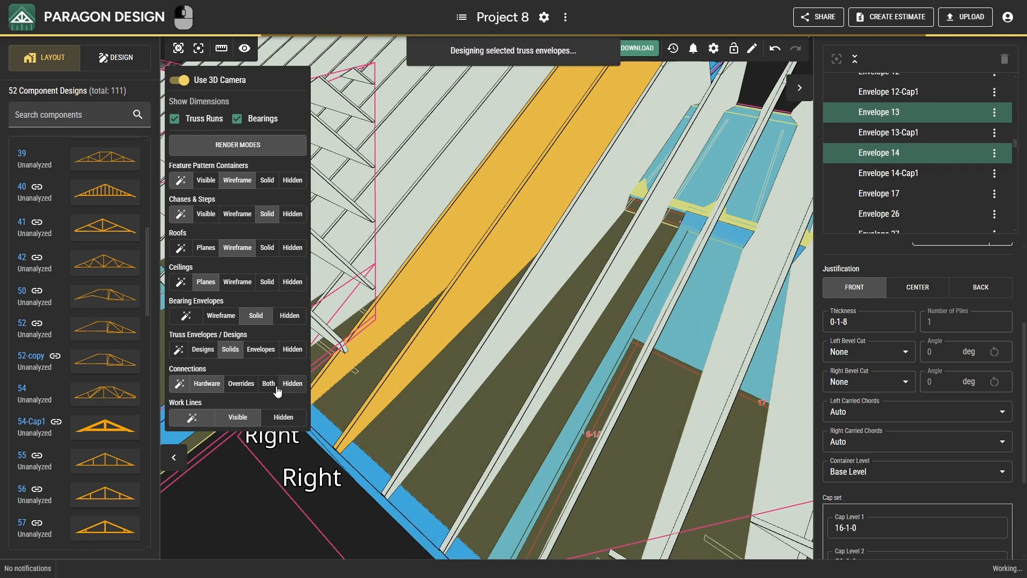
- Render the truss envelopes as designs and inspect the trusses of envelopes 13 and 14 in 3D
{"action": "left_click", "coordinate": [202, 349]}
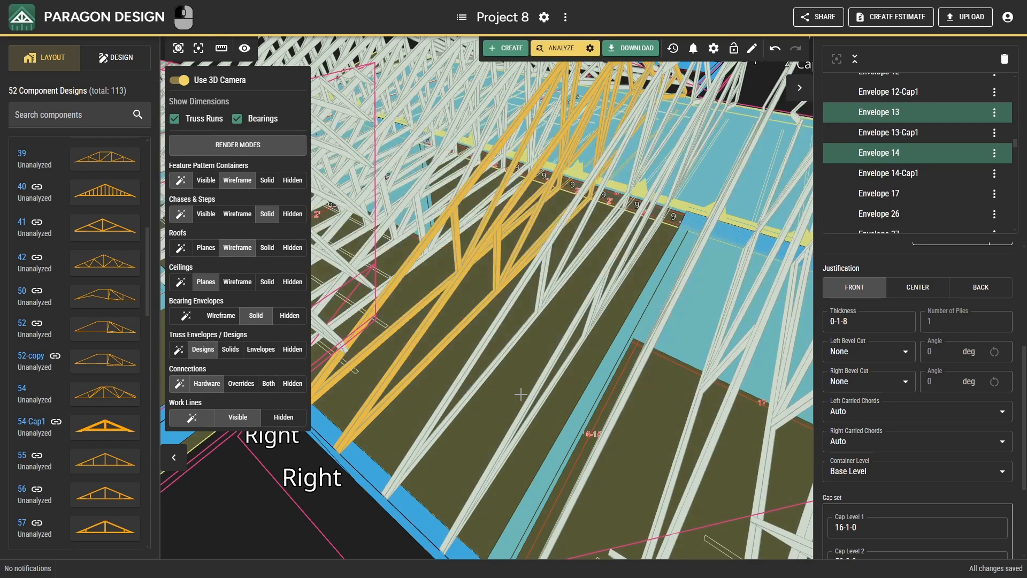
{"action": "left_click_drag", "start_coordinate": [520, 394], "coordinate": [489, 492]}
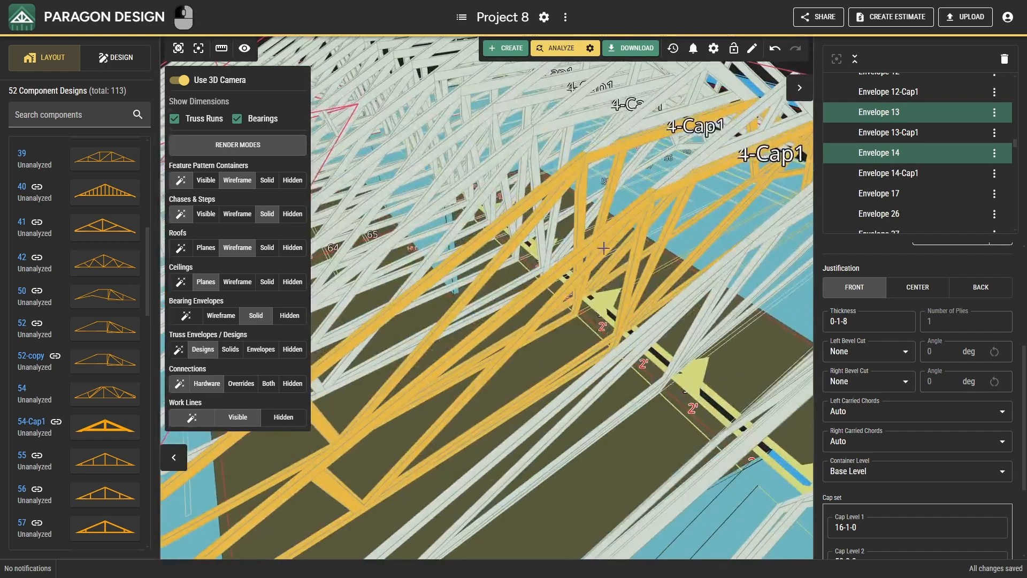
{"action": "scroll", "coordinate": [613, 224], "scroll_direction": "down", "scroll_amount": 5}
{"action": "right_click_drag", "start_coordinate": [611, 226], "coordinate": [569, 241]}
{"action": "scroll", "coordinate": [554, 270], "scroll_direction": "up", "scroll_amount": 5}
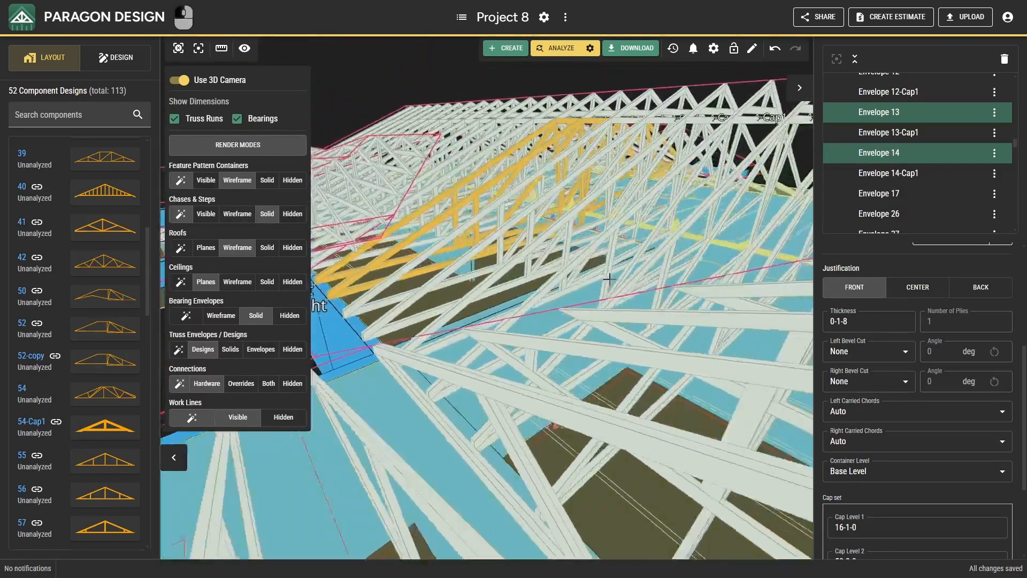
{"action": "left_click_drag", "start_coordinate": [548, 275], "coordinate": [480, 332]}
{"action": "right_click_drag", "start_coordinate": [481, 331], "coordinate": [711, 399]}
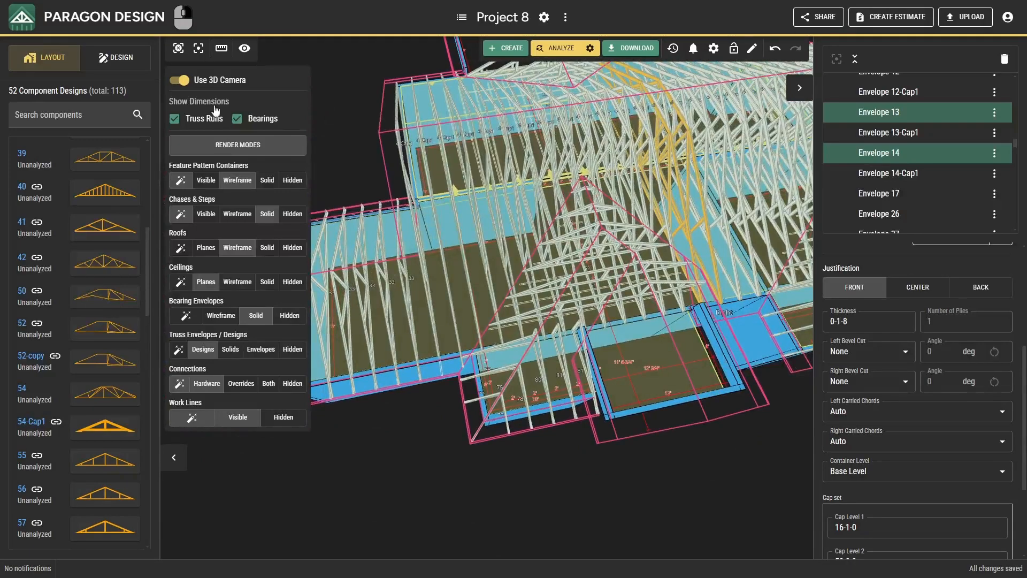
- Turn off the 3D camera and select only truss envelope 45, whose design stops short of the overhang line
{"action": "left_click", "coordinate": [178, 79]}
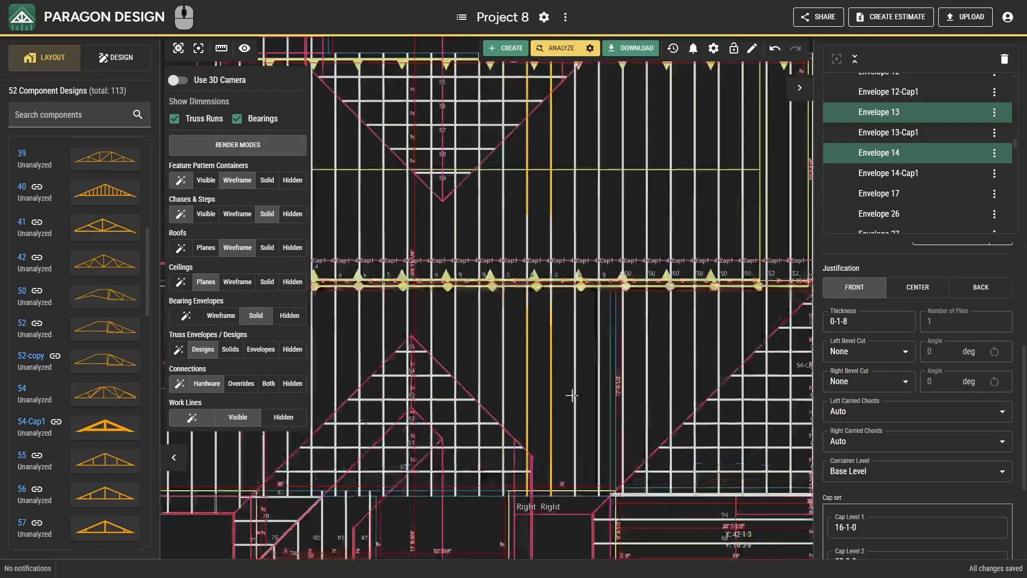
{"action": "middle_click_drag", "start_coordinate": [573, 395], "coordinate": [669, 476]}
{"action": "key", "text": "Escape"}
{"action": "middle_click_drag", "start_coordinate": [570, 313], "coordinate": [425, 383]}
{"action": "scroll", "coordinate": [579, 211], "scroll_direction": "up", "scroll_amount": 2}
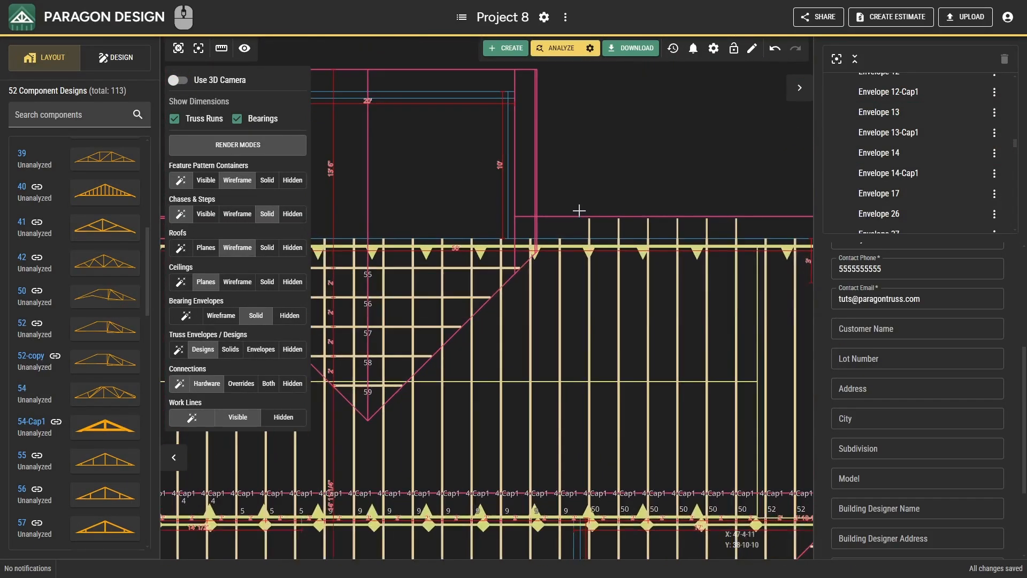
{"action": "scroll", "coordinate": [567, 230], "scroll_direction": "up", "scroll_amount": 2}
{"action": "left_click", "coordinate": [556, 280]}
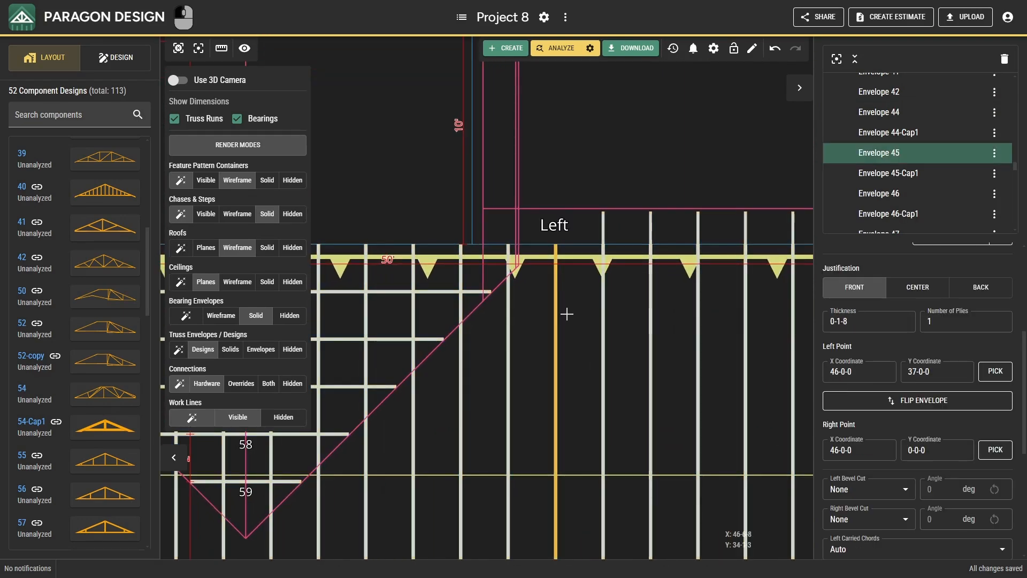
- Open component design 9 from truss envelope 45 and set its left overhang distance to 1-4-8
{"action": "middle_click_drag", "start_coordinate": [567, 314], "coordinate": [470, 112]}
{"action": "scroll", "coordinate": [469, 112], "scroll_direction": "down", "scroll_amount": 1}
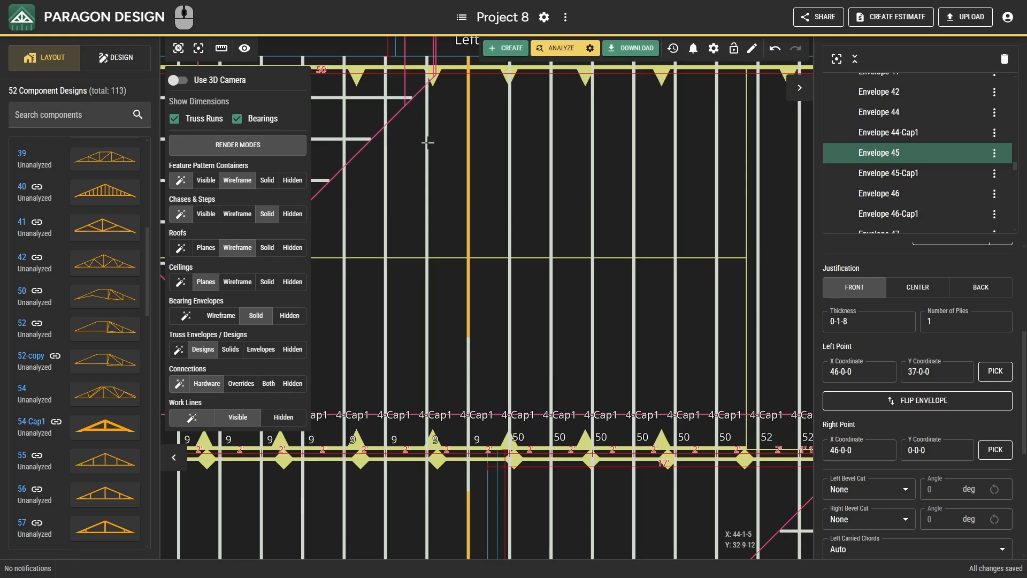
{"action": "scroll", "coordinate": [862, 360], "scroll_direction": "up", "scroll_amount": 4}
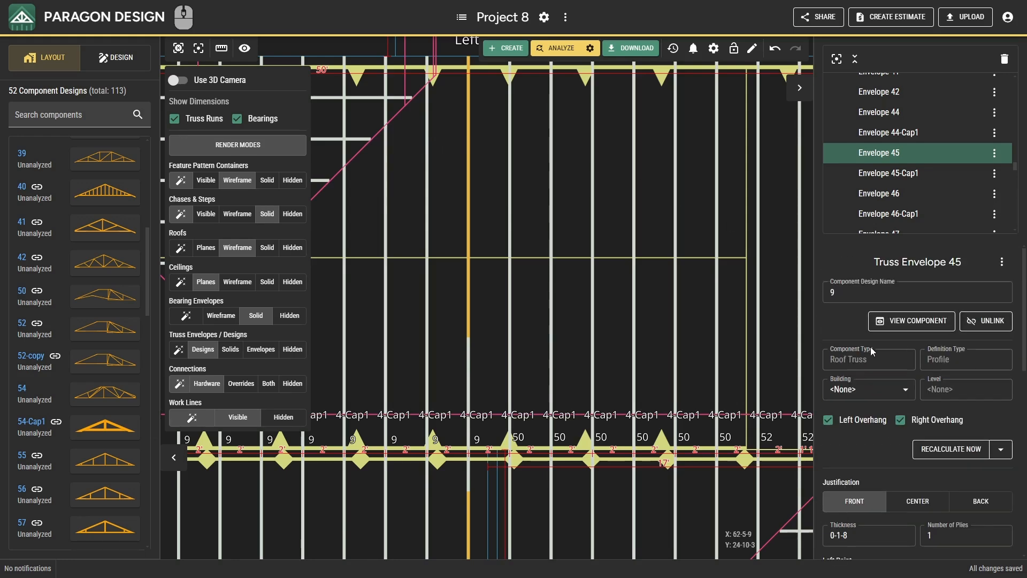
{"action": "left_click", "coordinate": [885, 323]}
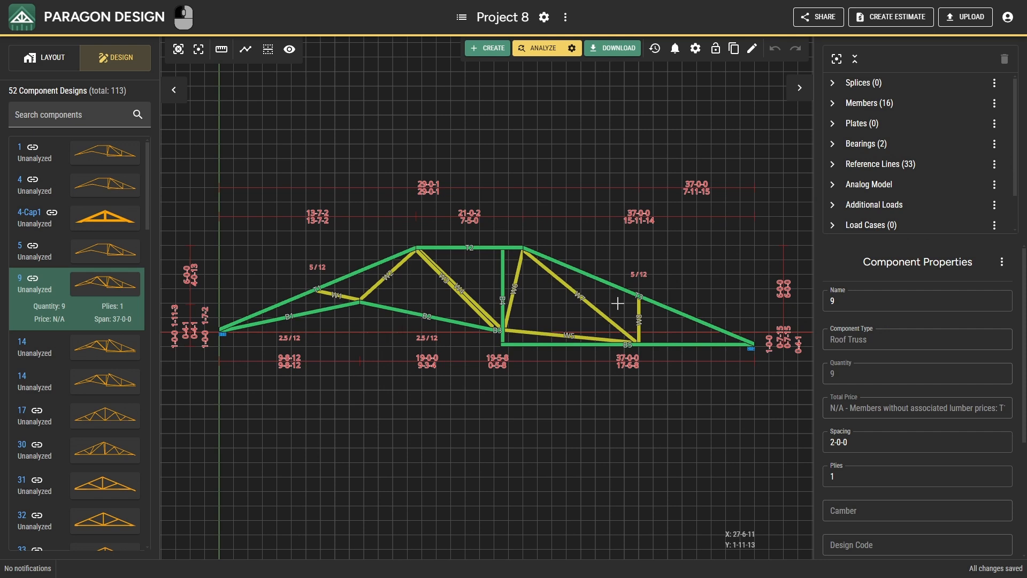
{"action": "left_click", "coordinate": [752, 48]}
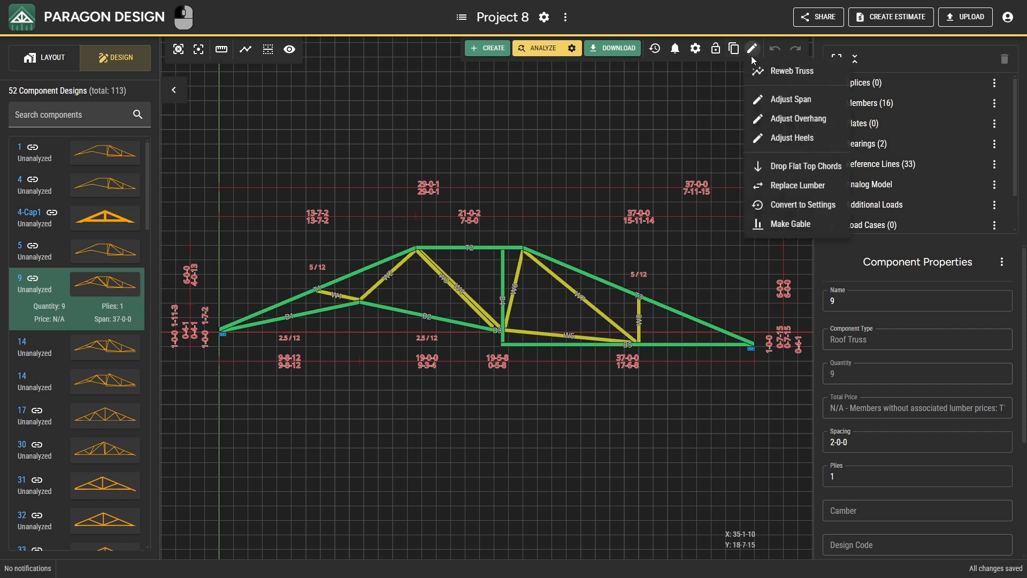
{"action": "left_click", "coordinate": [783, 119]}
{"action": "left_click", "coordinate": [848, 95]}
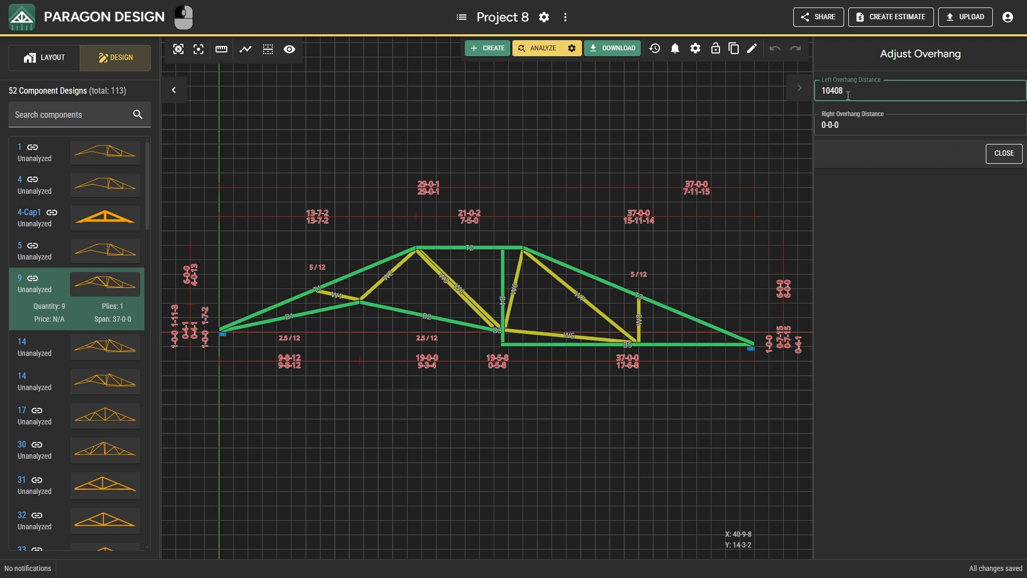
{"action": "type", "text": "10408"}
{"action": "key", "text": "Return"}
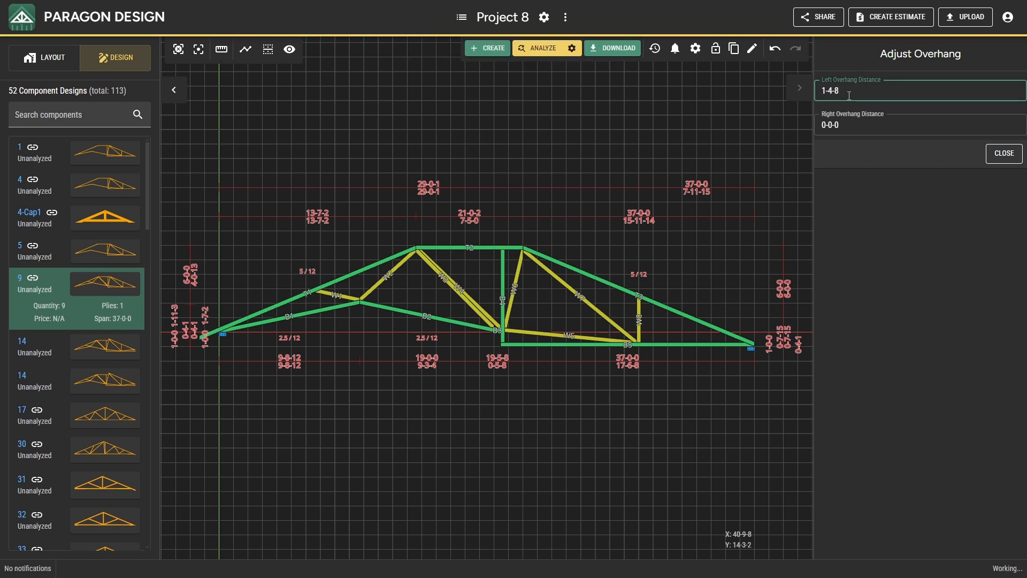
- Return to the layout, select truss envelope 52 and close the overhang settings
{"action": "left_click", "coordinate": [27, 59]}
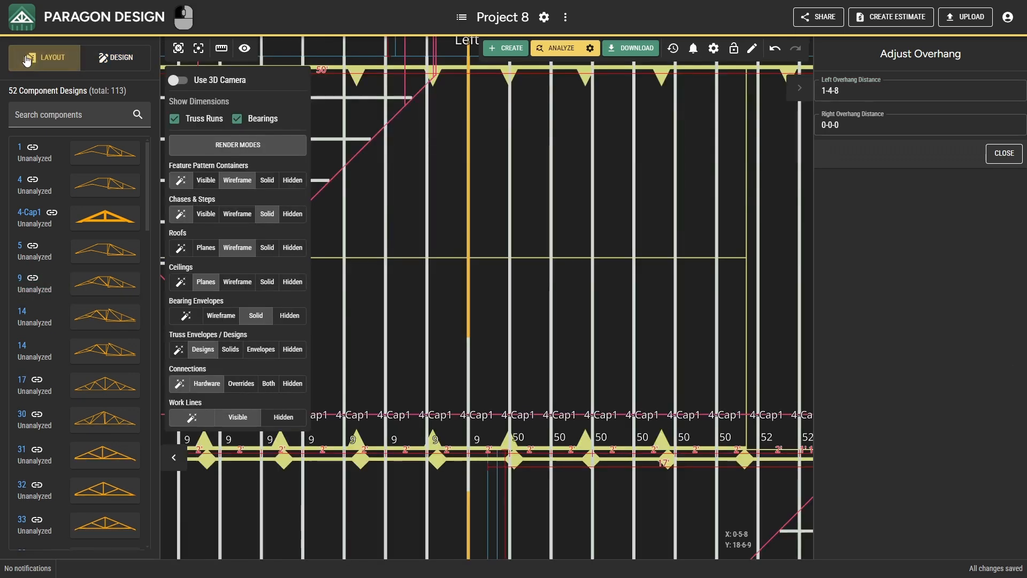
{"action": "scroll", "coordinate": [408, 311], "scroll_direction": "down", "scroll_amount": 4}
{"action": "middle_click_drag", "start_coordinate": [408, 311], "coordinate": [404, 393]}
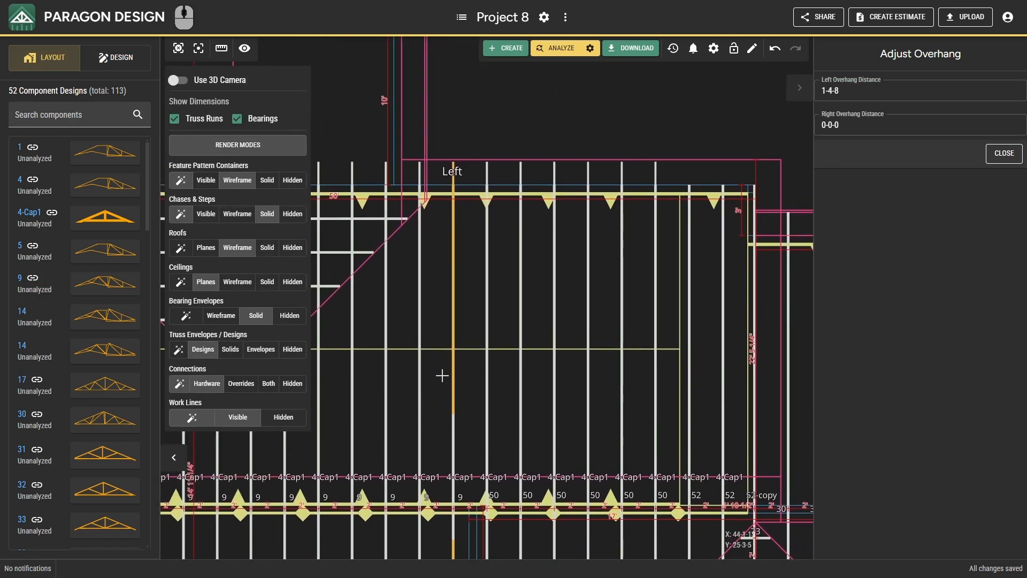
{"action": "scroll", "coordinate": [623, 340], "scroll_direction": "down", "scroll_amount": 1}
{"action": "middle_click_drag", "start_coordinate": [623, 340], "coordinate": [396, 316]}
{"action": "scroll", "coordinate": [461, 258], "scroll_direction": "up", "scroll_amount": 1}
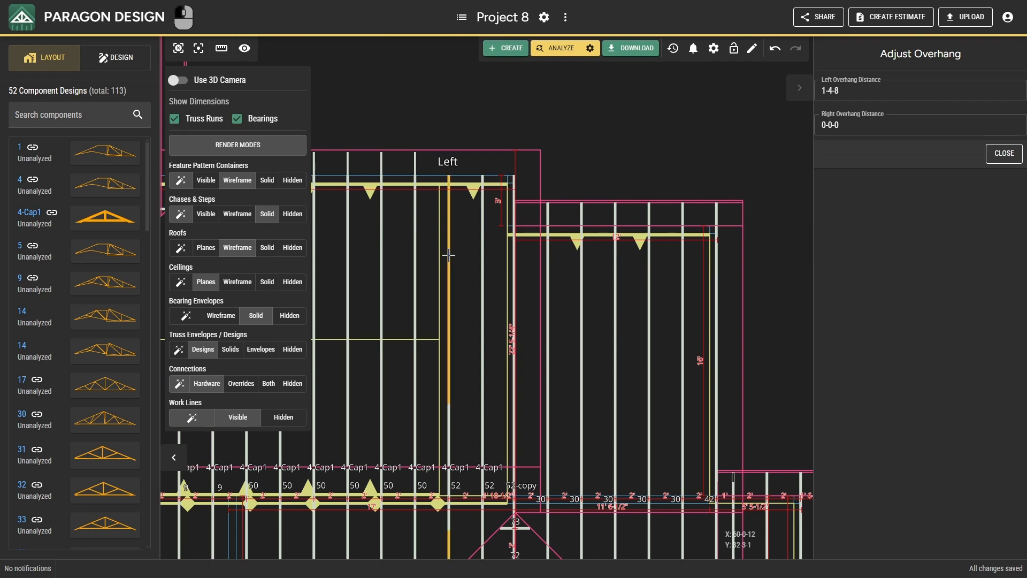
{"action": "left_click", "coordinate": [1004, 153]}
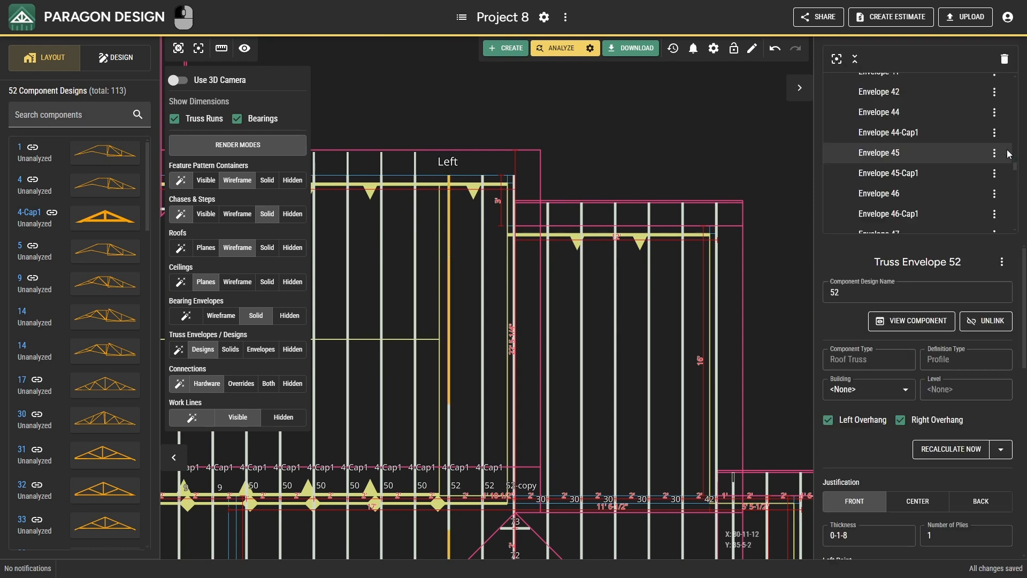
- Open component design 52 from truss envelope 52 and set its left overhang distance to 1-4-8
{"action": "left_click", "coordinate": [904, 321]}
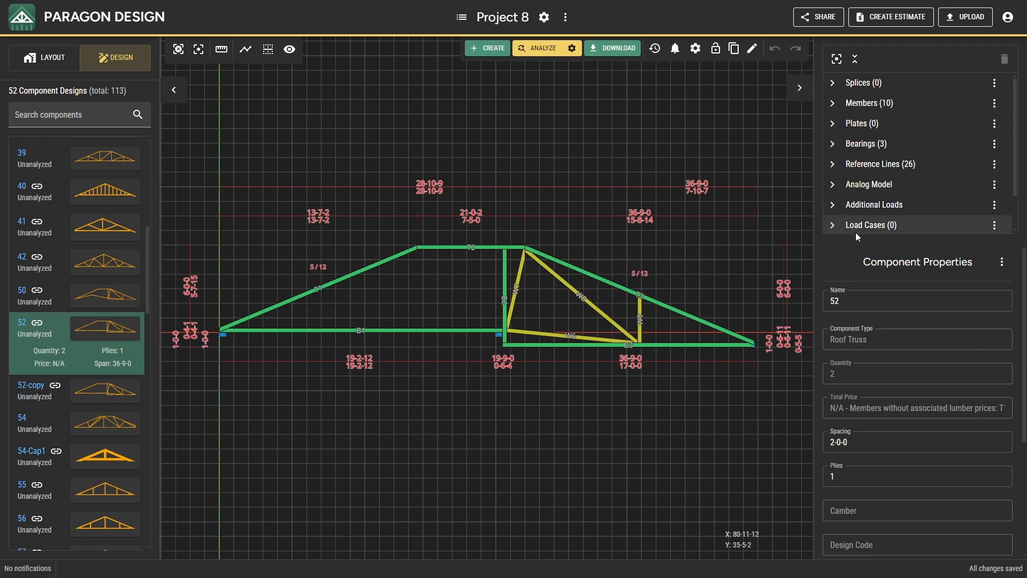
{"action": "left_click", "coordinate": [752, 48]}
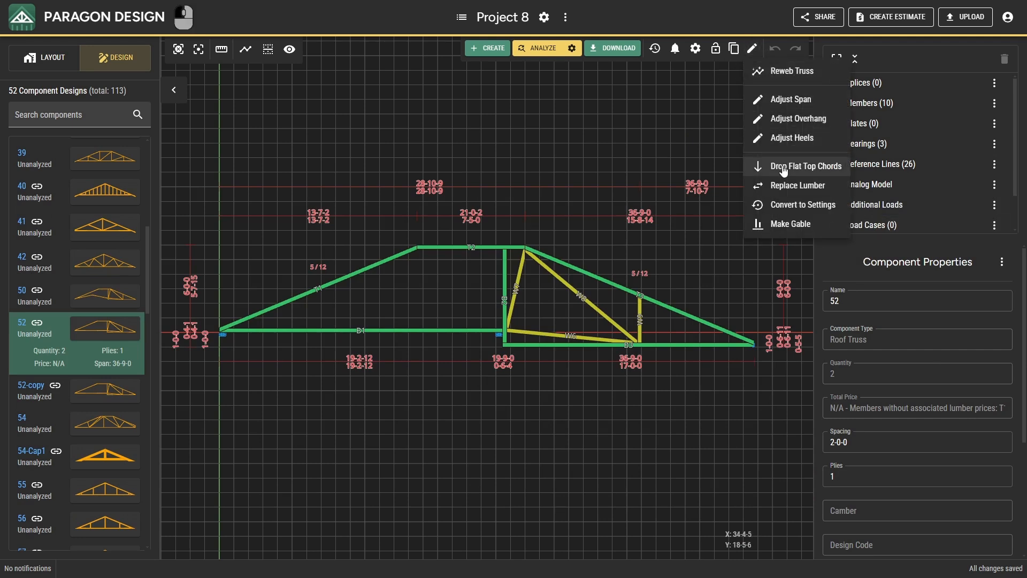
{"action": "left_click", "coordinate": [783, 129]}
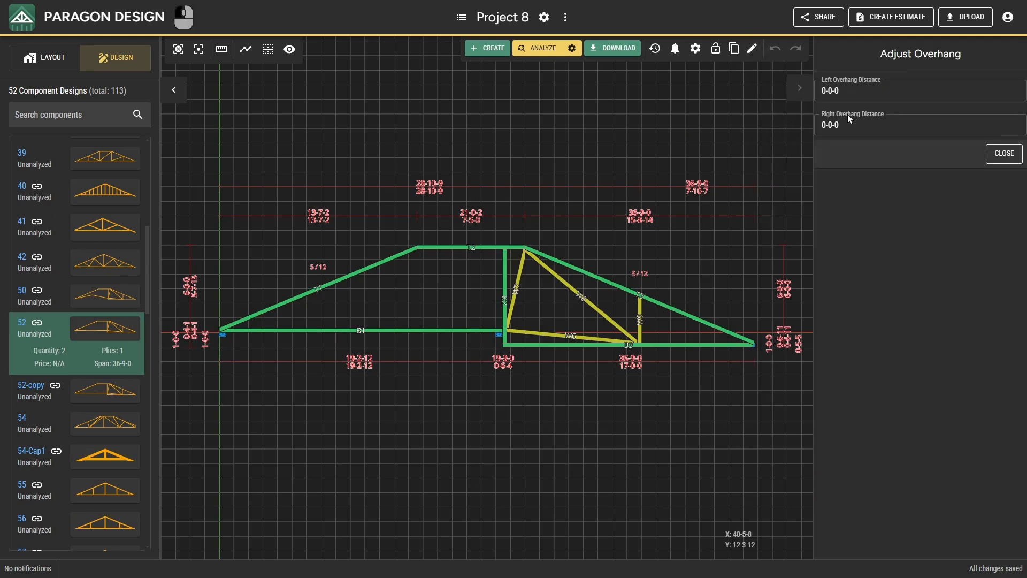
{"action": "left_click", "coordinate": [870, 89]}
{"action": "key", "text": "ctrl+a"}
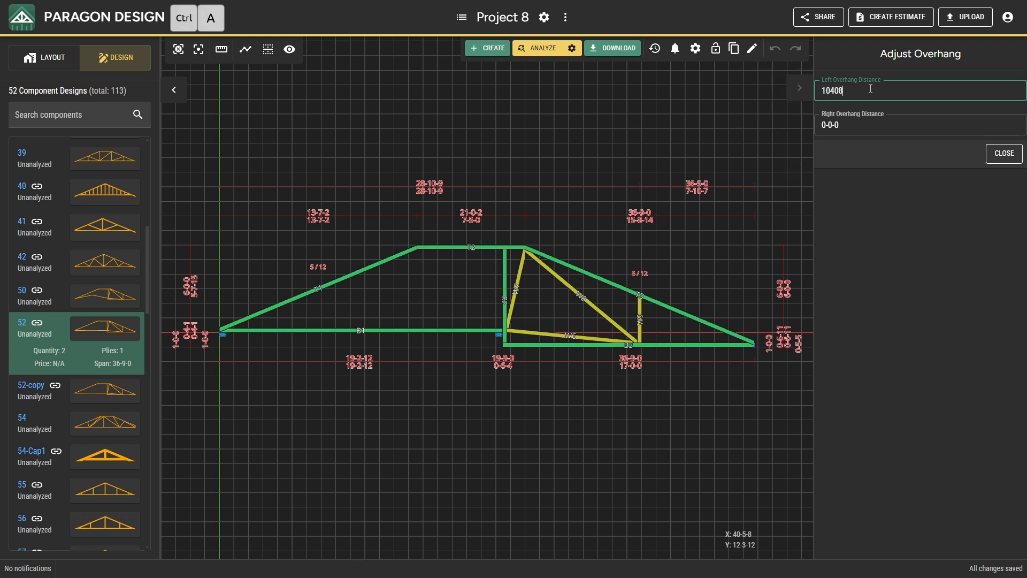
{"action": "key", "text": "Return"}
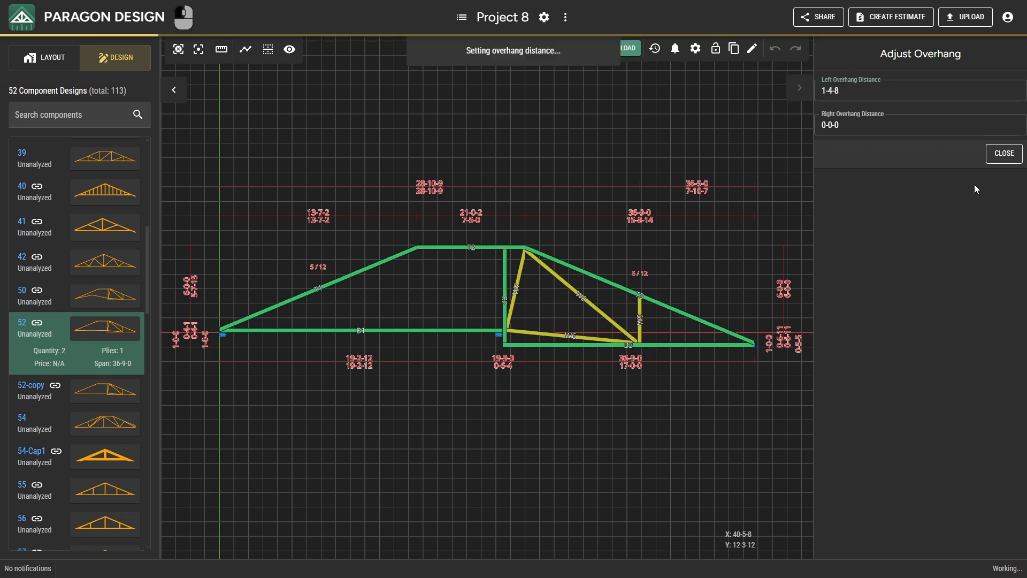
{"action": "left_click", "coordinate": [1004, 153]}
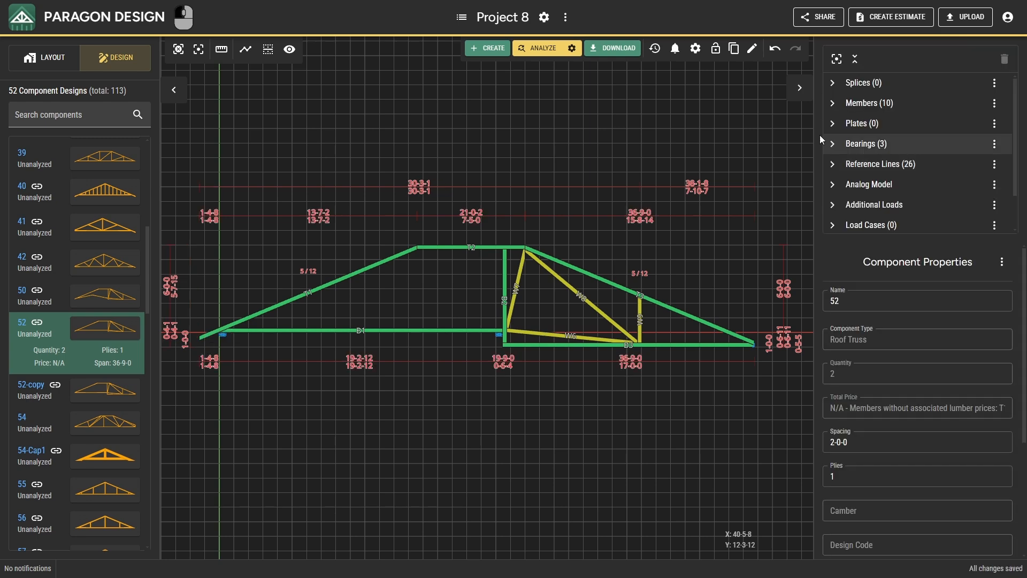
- Return to the layout and select truss envelope 54, which uses the 52-copy design
{"action": "left_click", "coordinate": [71, 64]}
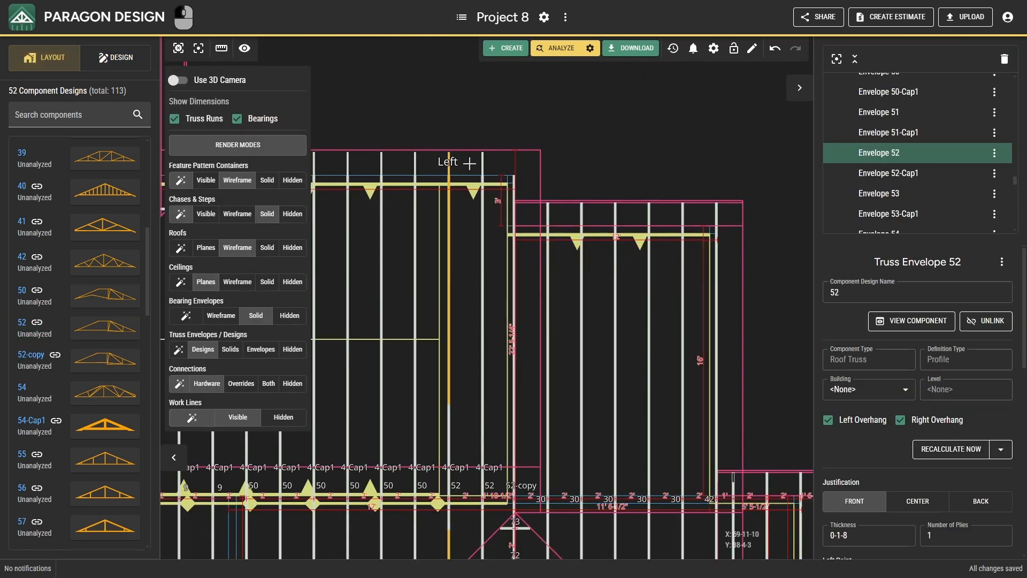
{"action": "scroll", "coordinate": [527, 252], "scroll_direction": "up", "scroll_amount": 2}
{"action": "left_click", "coordinate": [511, 255]}
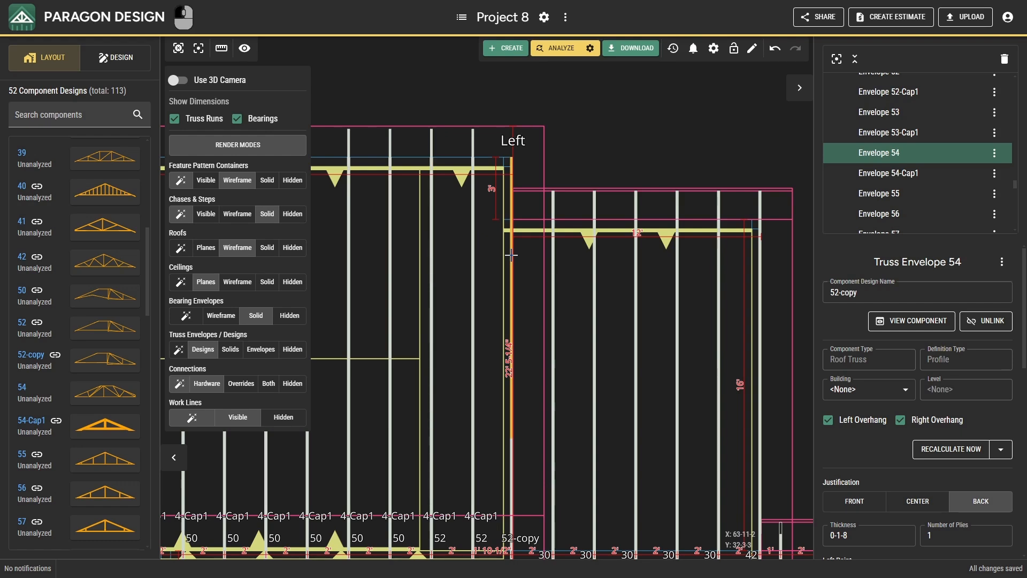
{"action": "left_click", "coordinate": [511, 255]}
{"action": "left_click", "coordinate": [513, 263]}
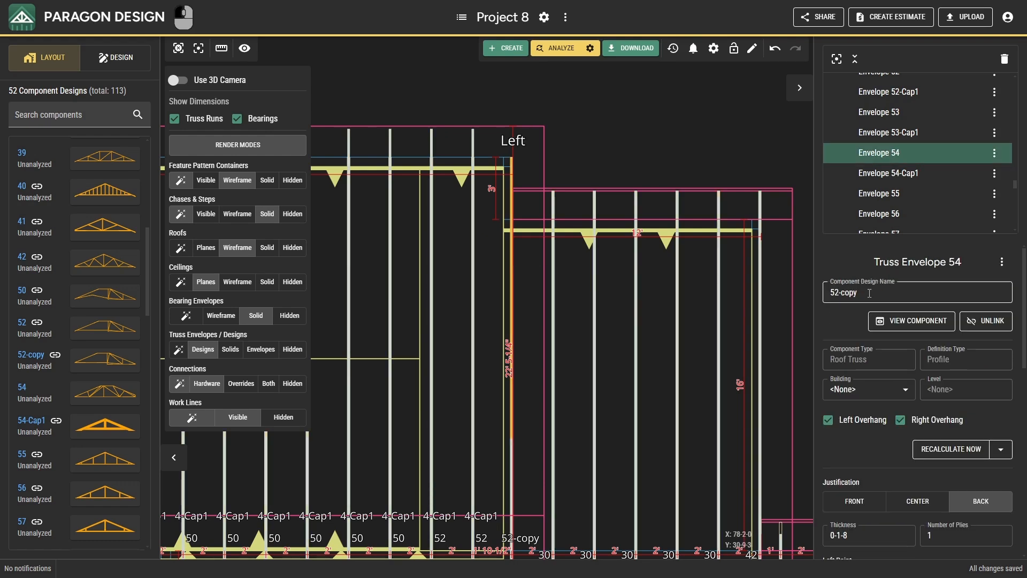
- Open component design 52-copy from truss envelope 54 and set its left overhang distance to 1-4-8
{"action": "left_click", "coordinate": [890, 322]}
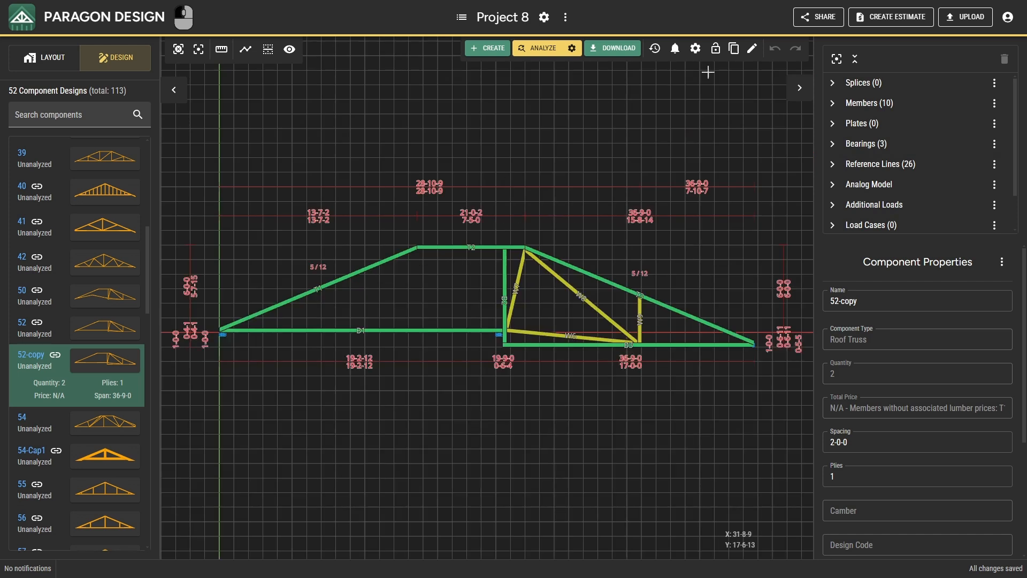
{"action": "left_click", "coordinate": [752, 55]}
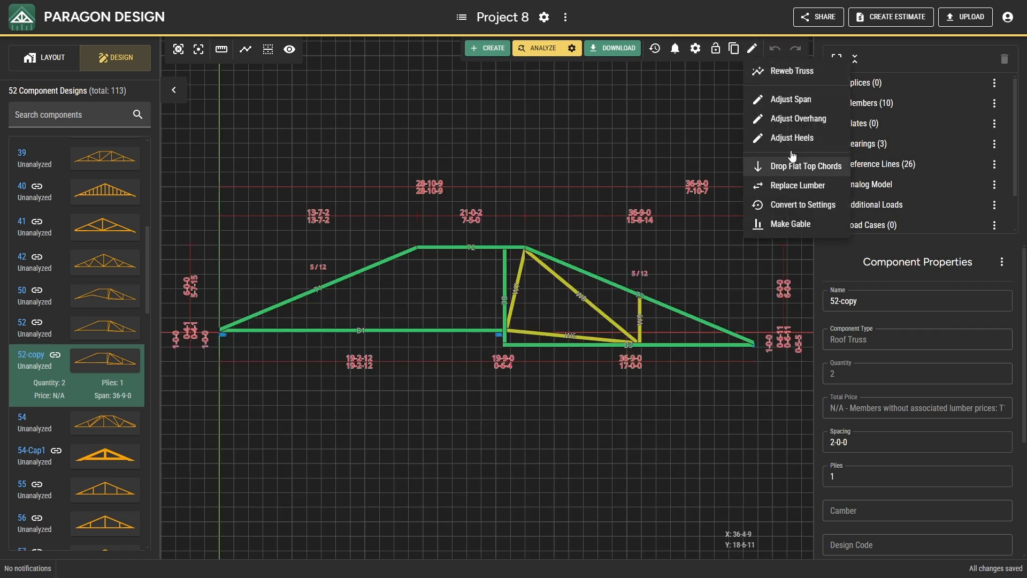
{"action": "left_click", "coordinate": [792, 118]}
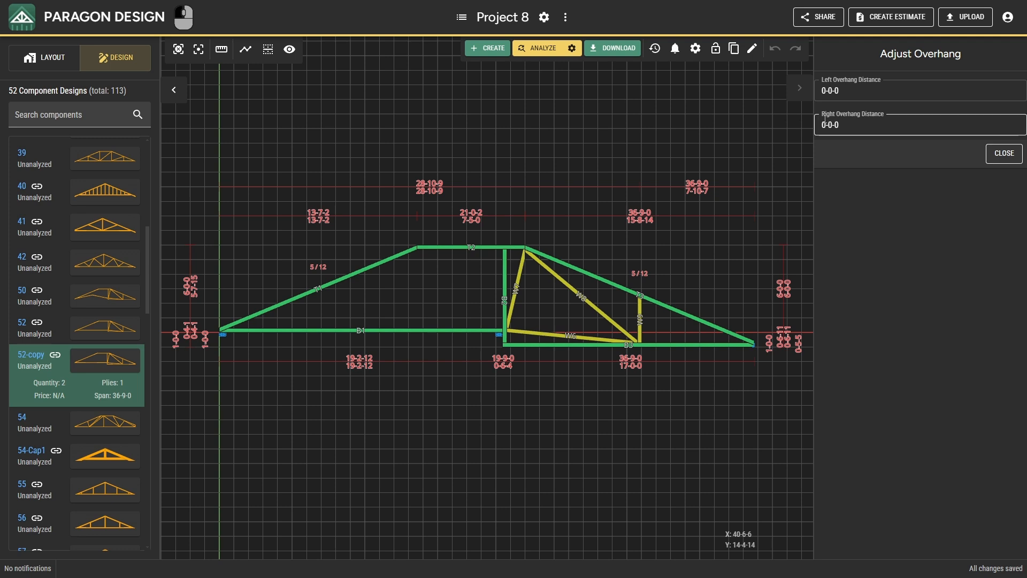
{"action": "left_click", "coordinate": [845, 92]}
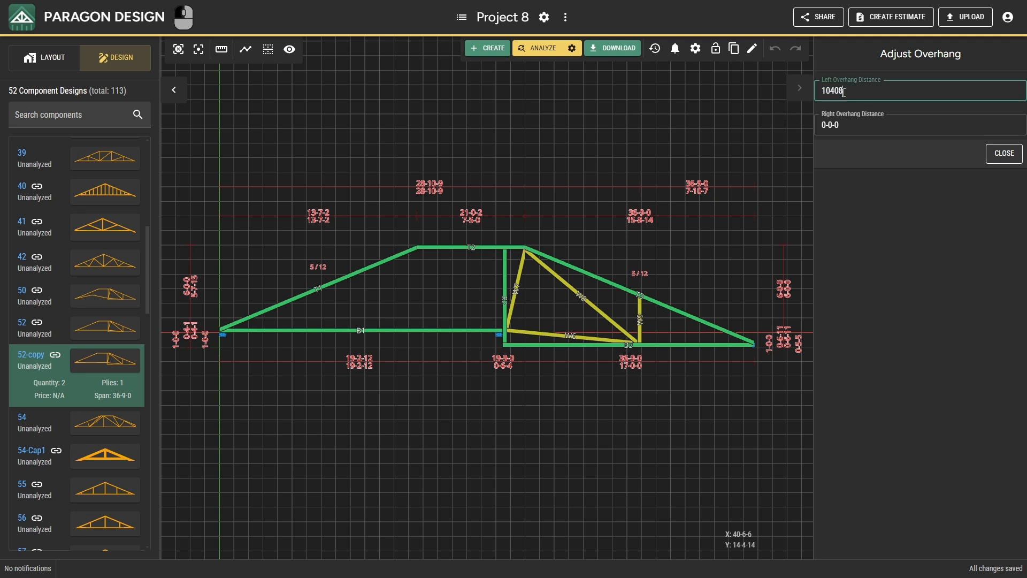
{"action": "left_click", "coordinate": [1004, 153]}
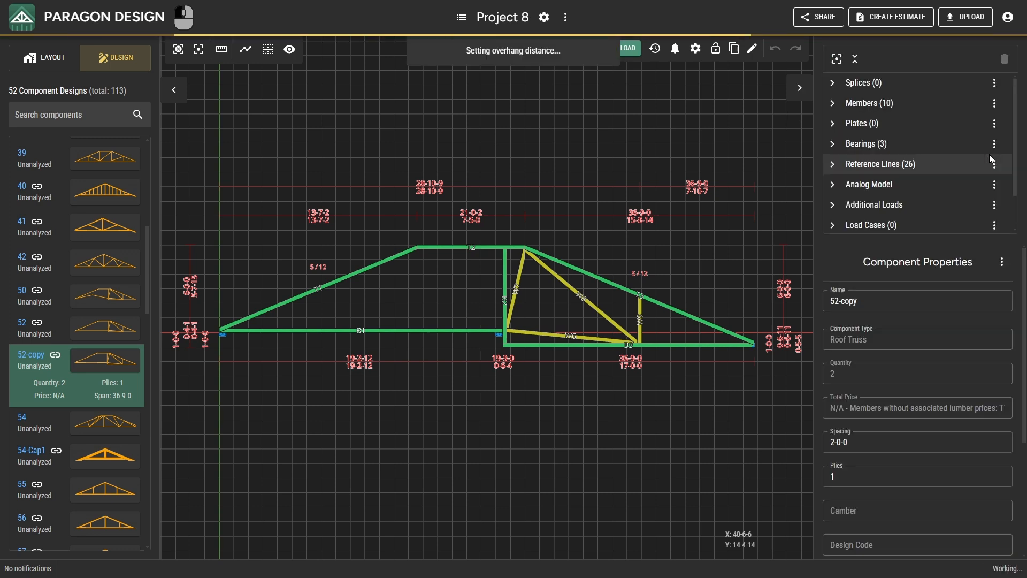
- Return to the layout and select truss envelope 32
{"action": "left_click", "coordinate": [51, 58]}
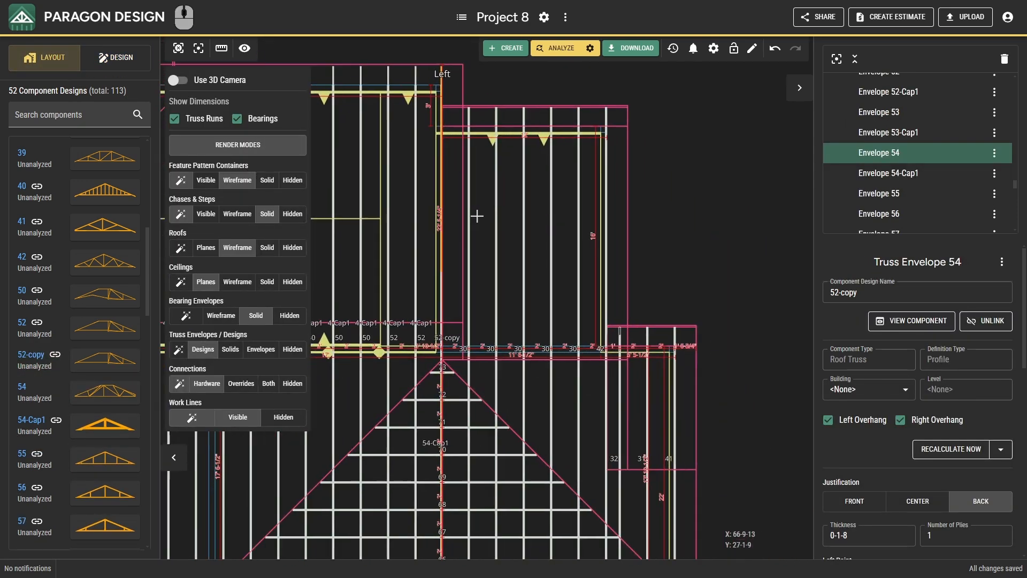
{"action": "left_click", "coordinate": [615, 368]}
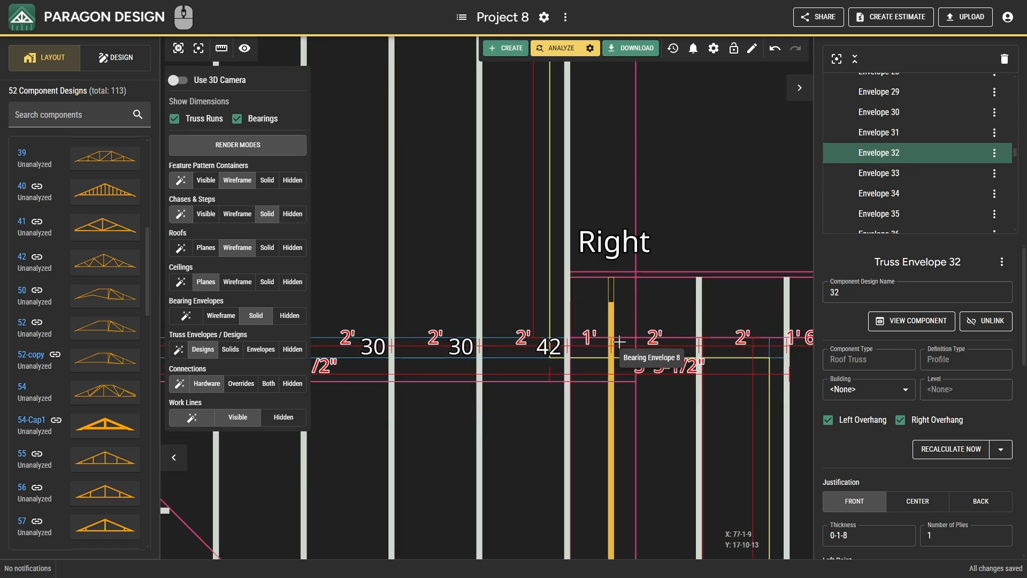
{"action": "scroll", "coordinate": [874, 432], "scroll_direction": "down", "scroll_amount": 3}
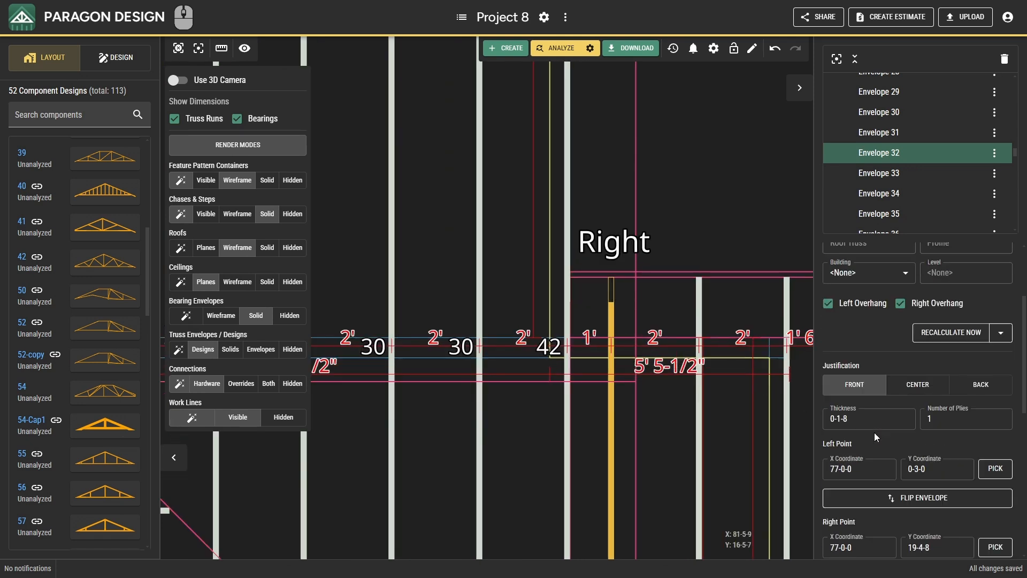
- Try moving envelope 32's right point to 77-0-0, 18-0-0 at the bearing edge and creating a new component design for it
{"action": "left_click", "coordinate": [995, 520]}
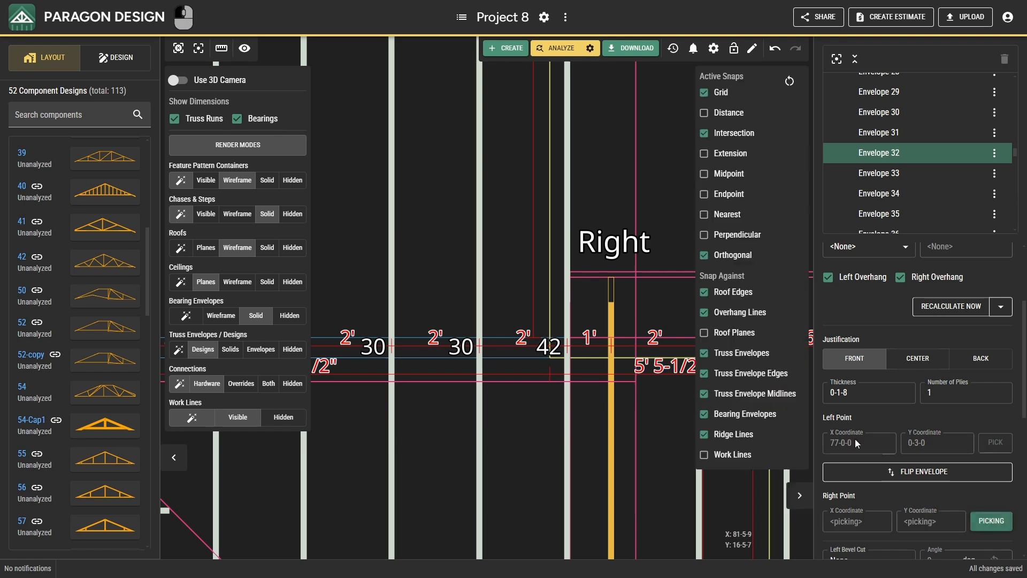
{"action": "left_click", "coordinate": [615, 337]}
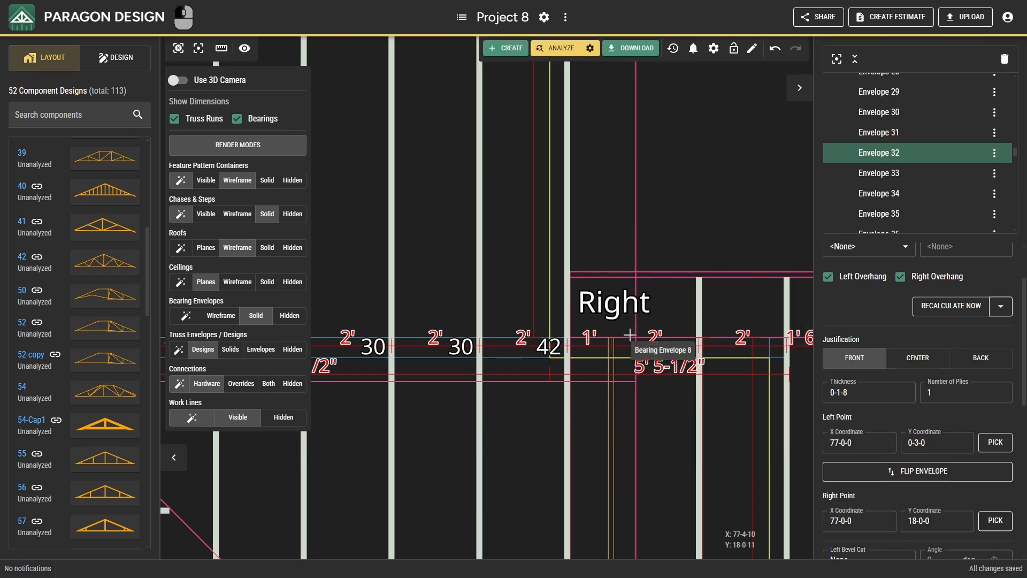
{"action": "right_click", "coordinate": [613, 377]}
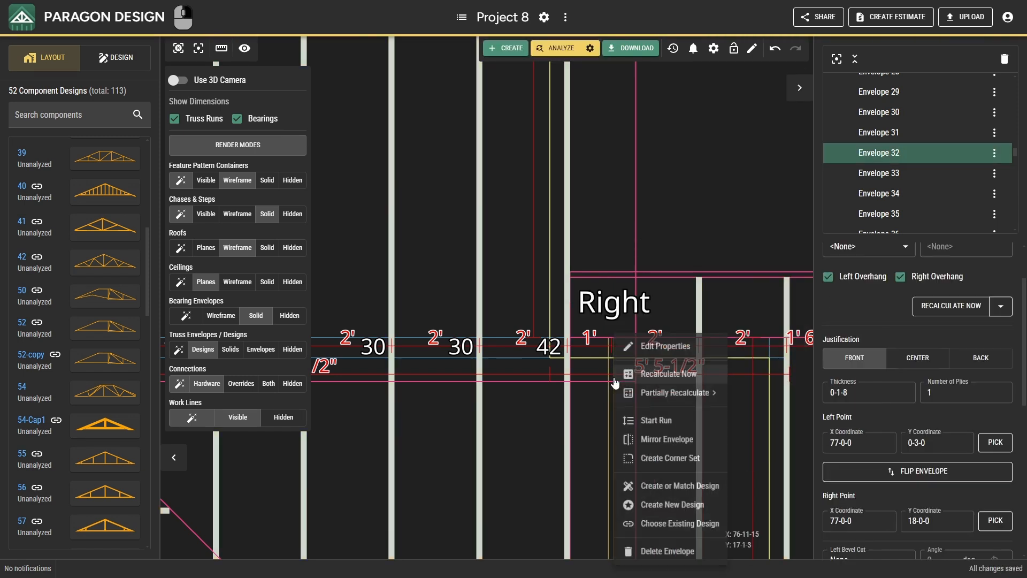
{"action": "left_click", "coordinate": [673, 505]}
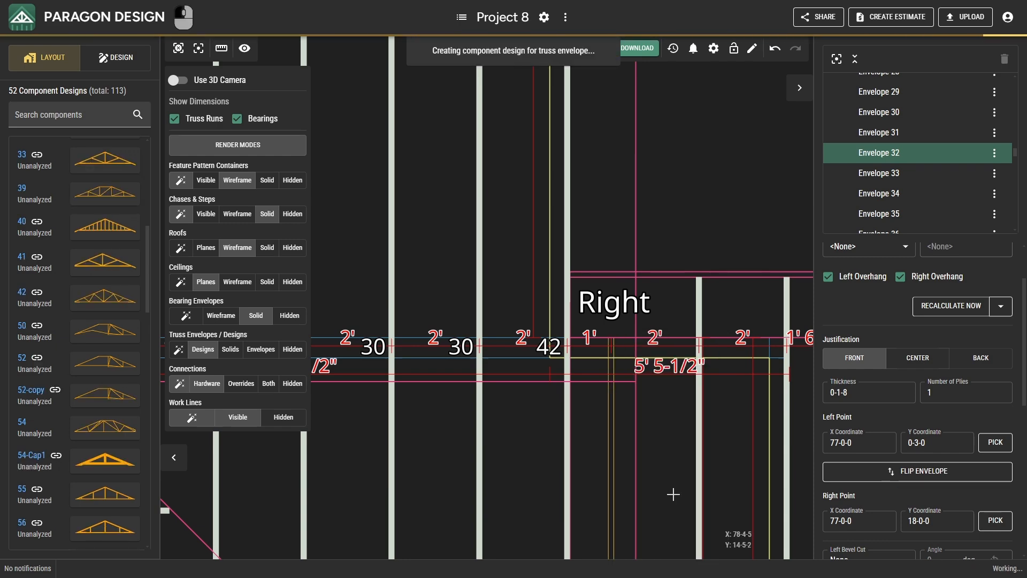
{"action": "scroll", "coordinate": [668, 488], "scroll_direction": "down", "scroll_amount": 1}
{"action": "left_click_drag", "start_coordinate": [668, 488], "coordinate": [505, 186]}
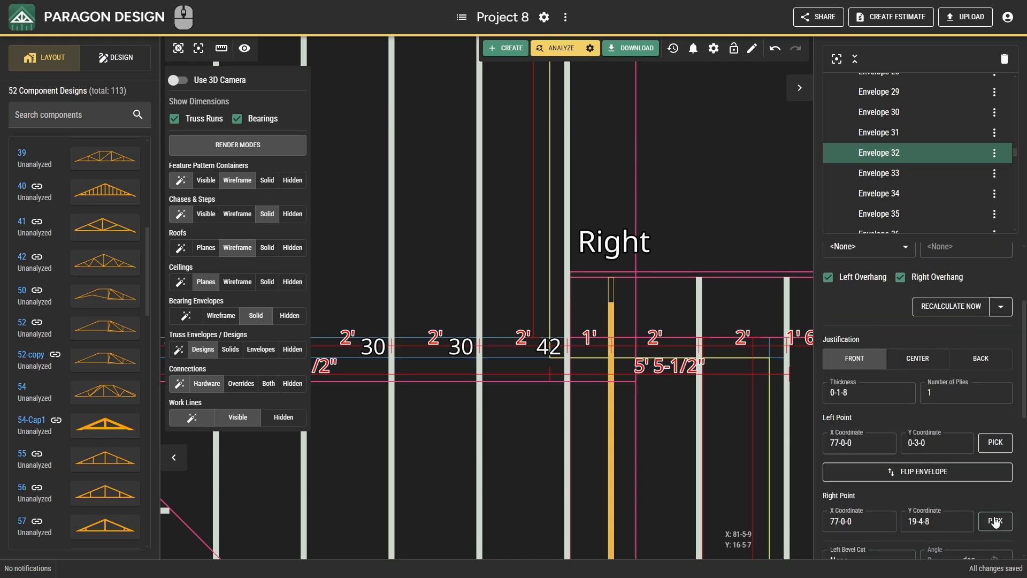
- Pick envelope 32's right point at 77-0-0, 18-0-0 and link the envelope to the existing component design 31
{"action": "left_click", "coordinate": [995, 522]}
{"action": "left_click", "coordinate": [629, 333]}
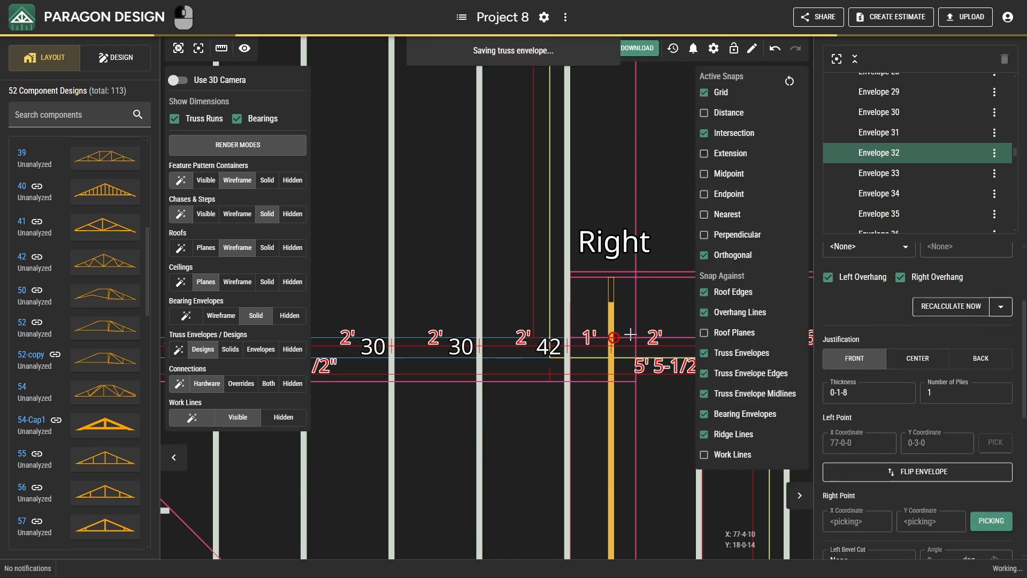
{"action": "right_click", "coordinate": [470, 259]}
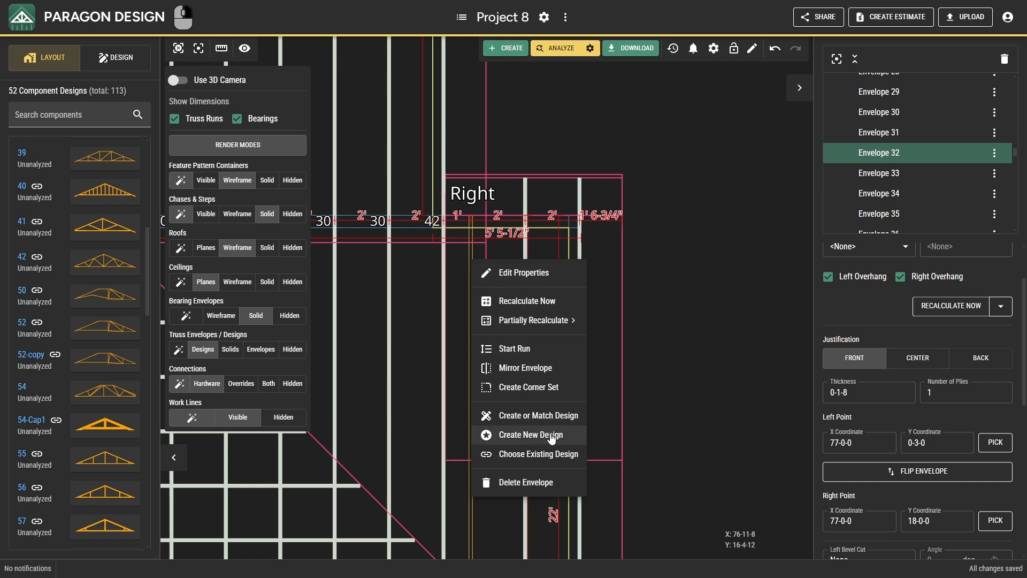
{"action": "left_click", "coordinate": [532, 453]}
{"action": "scroll", "coordinate": [519, 445], "scroll_direction": "down", "scroll_amount": 5}
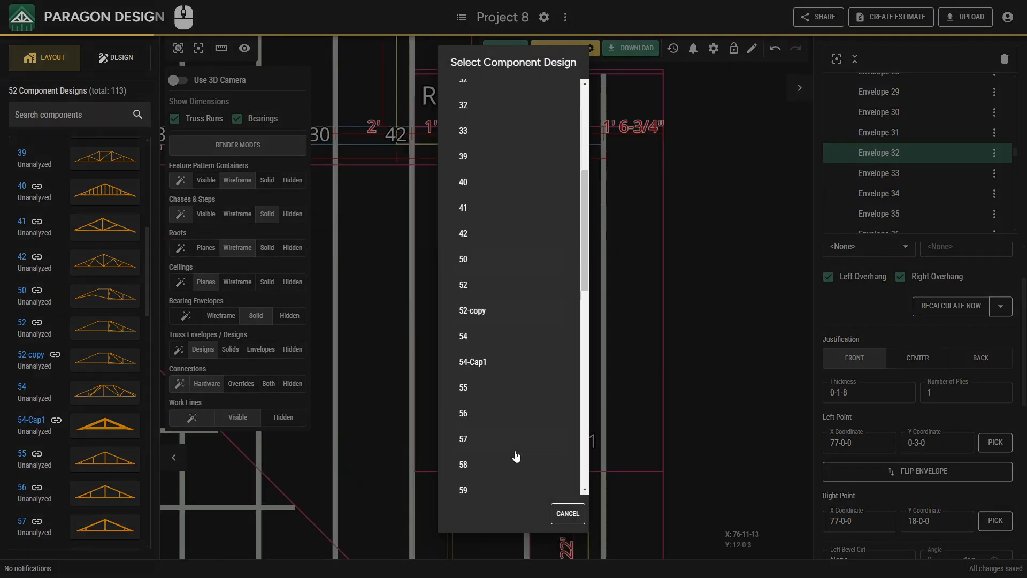
{"action": "scroll", "coordinate": [514, 407], "scroll_direction": "up", "scroll_amount": 3}
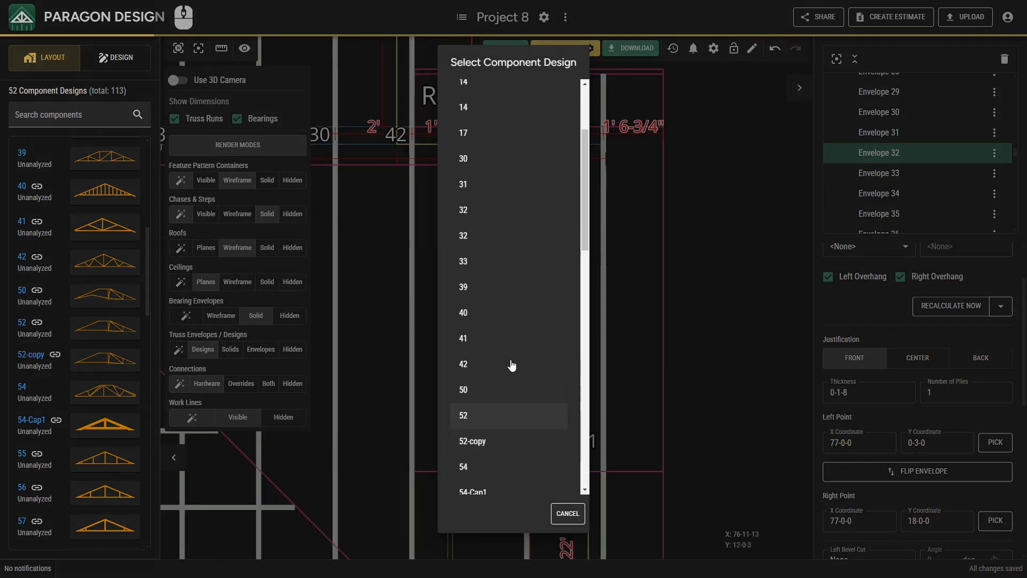
{"action": "left_click", "coordinate": [495, 185]}
{"action": "key", "text": "Escape"}
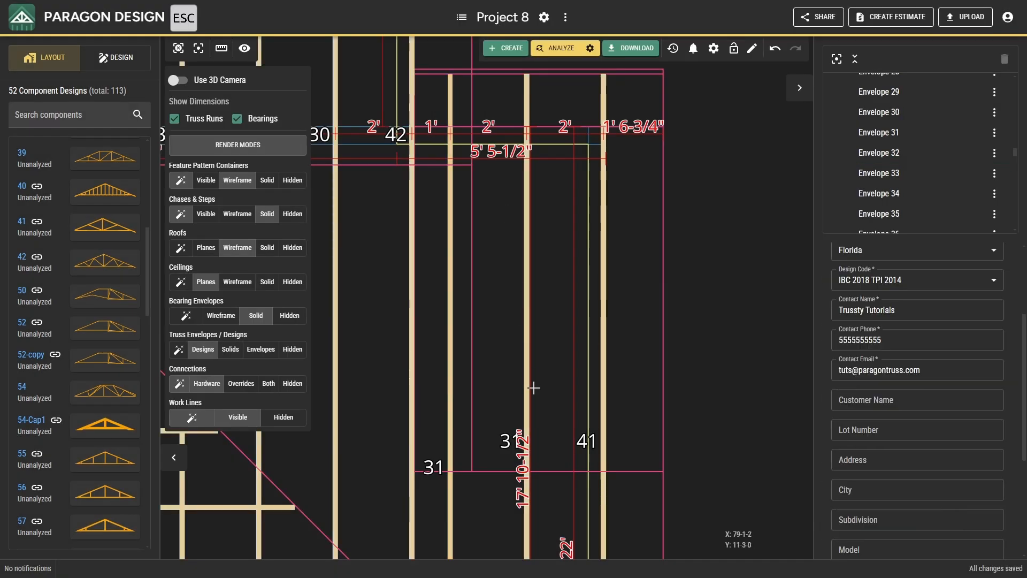
- Switch to the 3D camera and examine the truss ends and overhangs from several angles
{"action": "scroll", "coordinate": [492, 446], "scroll_direction": "down", "scroll_amount": 3}
{"action": "left_click", "coordinate": [177, 80]}
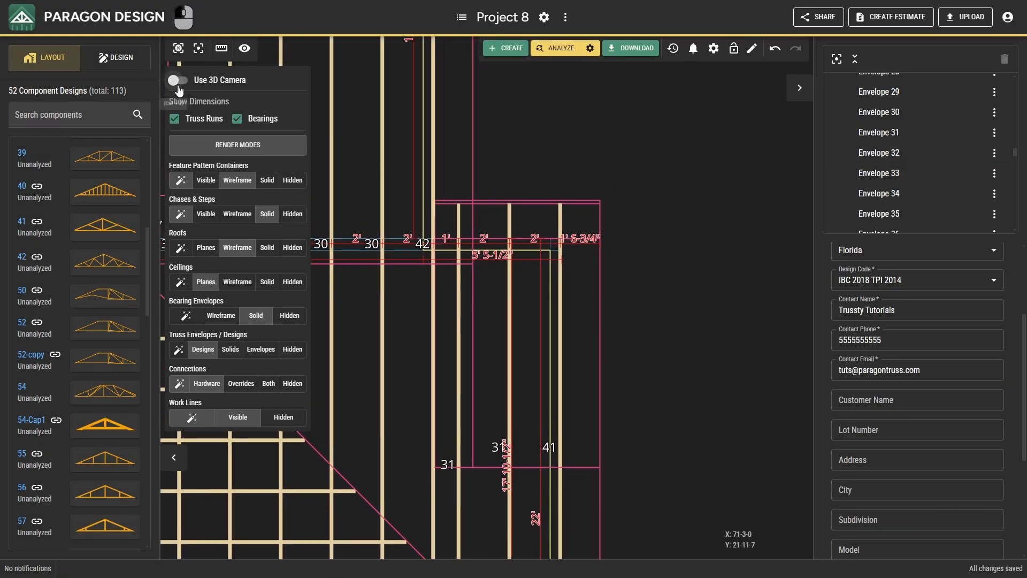
{"action": "scroll", "coordinate": [553, 342], "scroll_direction": "down", "scroll_amount": 5}
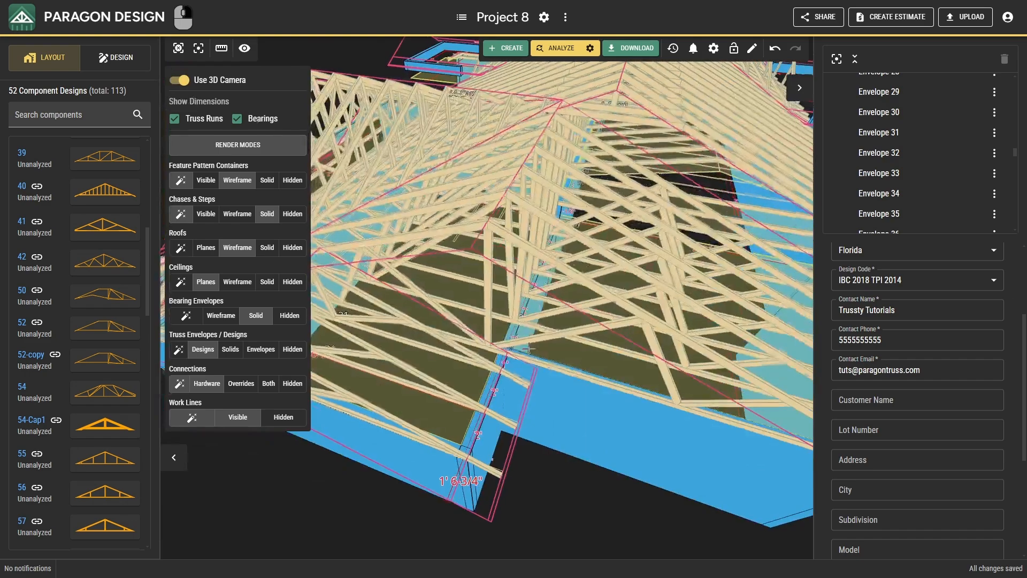
{"action": "left_click_drag", "start_coordinate": [533, 386], "coordinate": [571, 386]}
{"action": "scroll", "coordinate": [562, 271], "scroll_direction": "up", "scroll_amount": 3}
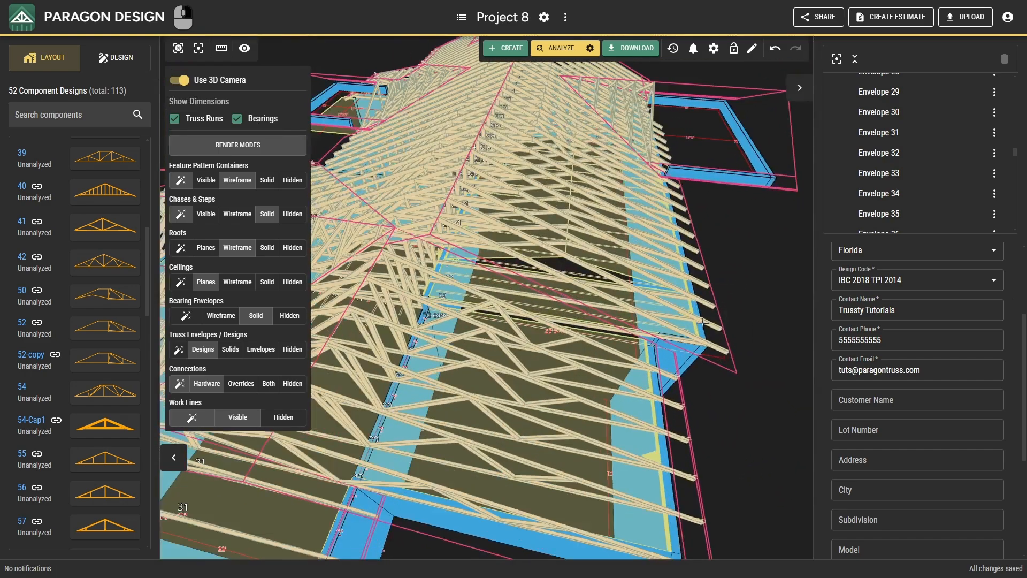
{"action": "scroll", "coordinate": [705, 320], "scroll_direction": "down", "scroll_amount": 5}
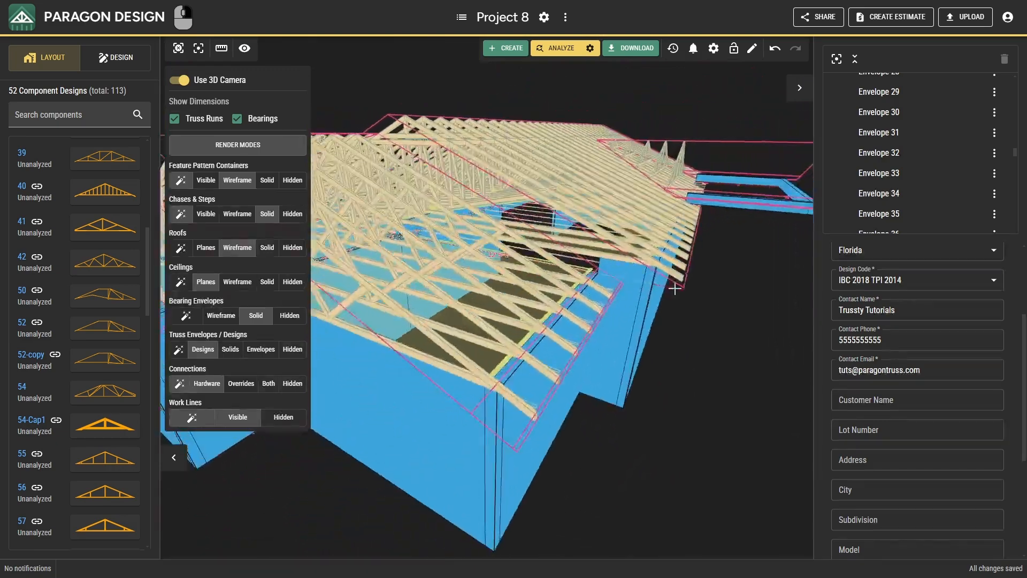
{"action": "right_click_drag", "start_coordinate": [675, 288], "coordinate": [695, 318]}
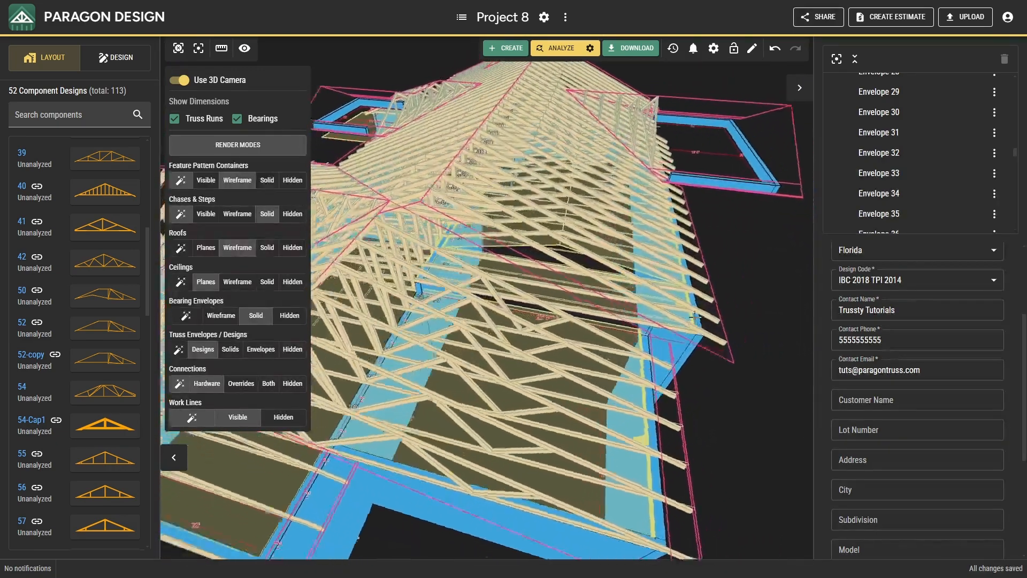
{"action": "left_click_drag", "start_coordinate": [695, 318], "coordinate": [585, 291]}
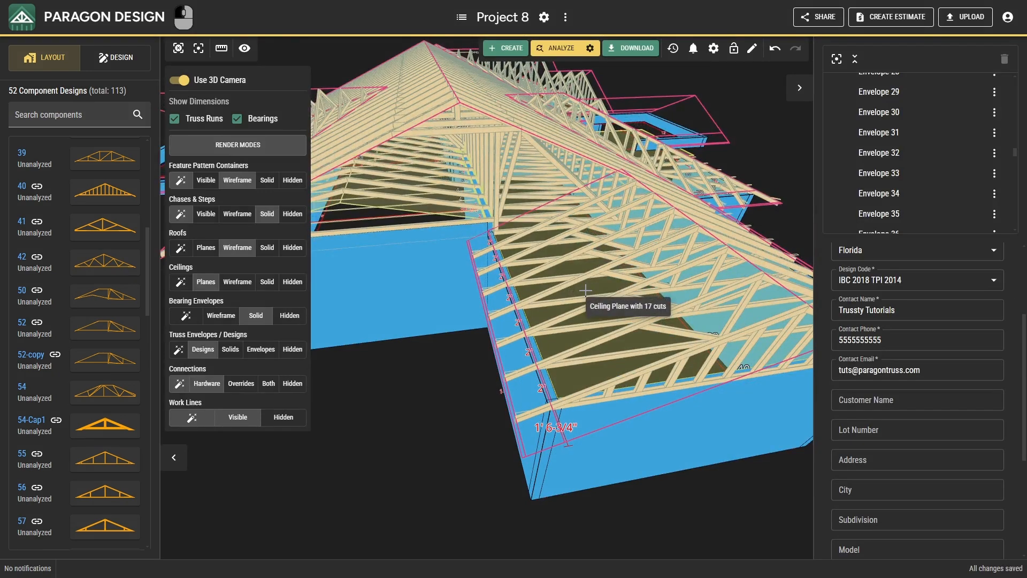
{"action": "scroll", "coordinate": [586, 290], "scroll_direction": "down", "scroll_amount": 2}
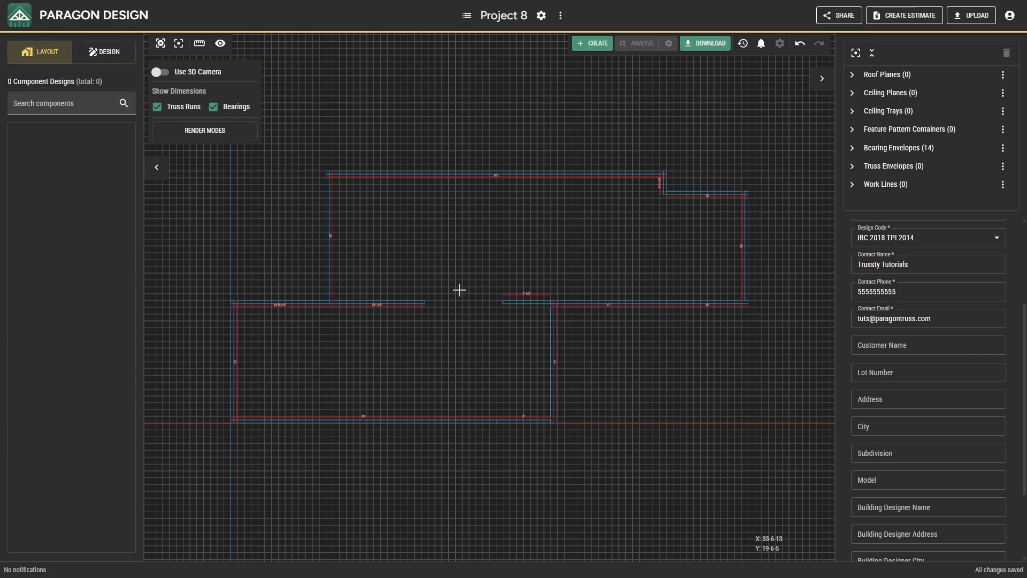
- Add a vertical parallel work line at 0-0-0 offset along the free end of the 14' 1/2" bearing envelope
{"action": "scroll", "coordinate": [434, 317], "scroll_direction": "up", "scroll_amount": 4}
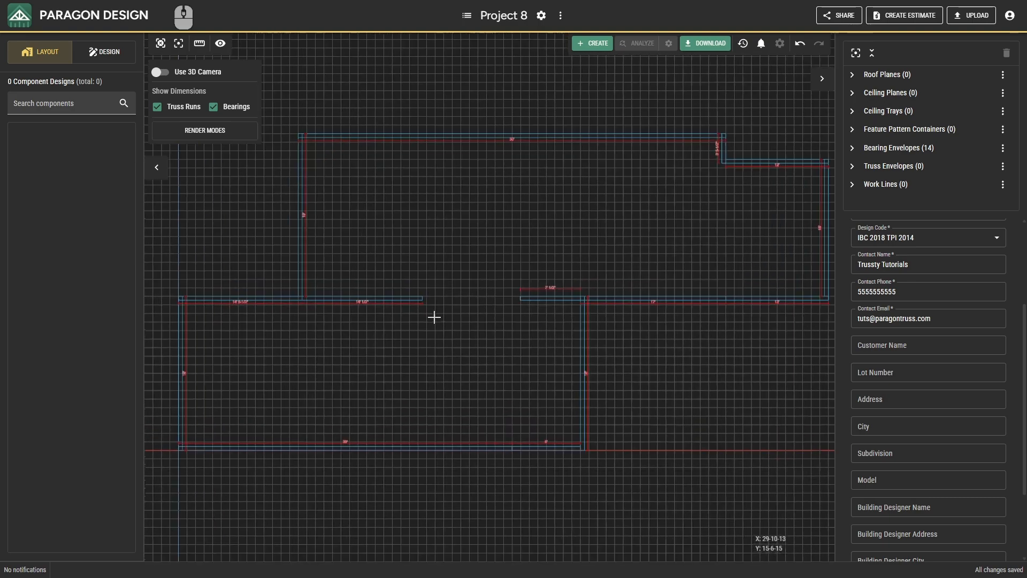
{"action": "scroll", "coordinate": [427, 317], "scroll_direction": "up", "scroll_amount": 2}
{"action": "right_click", "coordinate": [428, 315]}
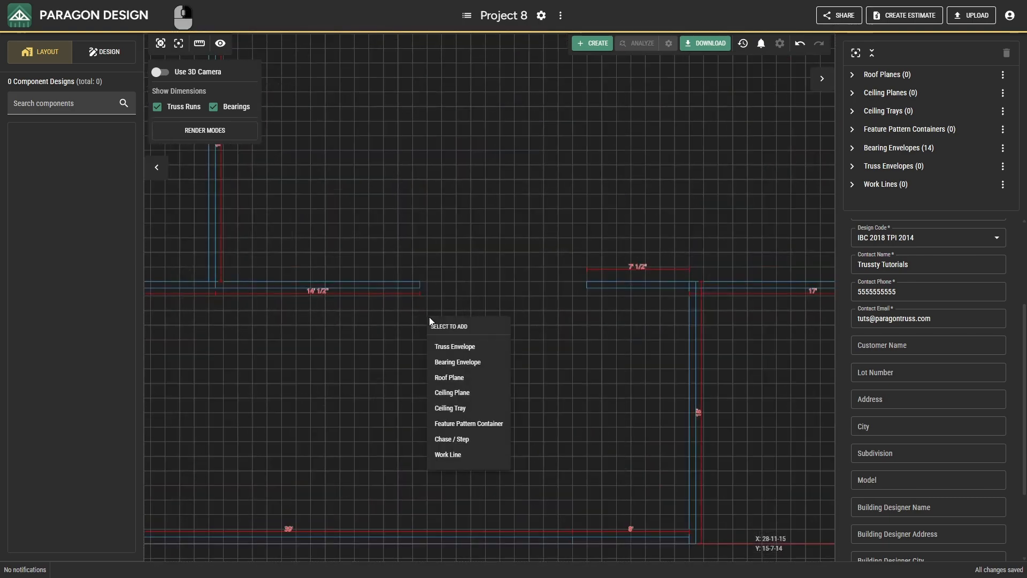
{"action": "left_click", "coordinate": [466, 454]}
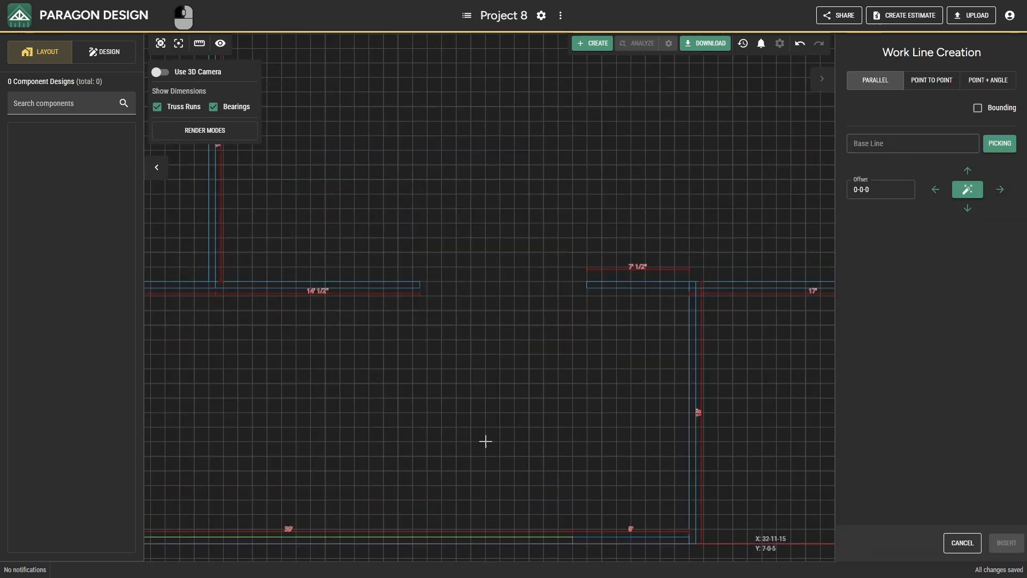
{"action": "left_click", "coordinate": [421, 285]}
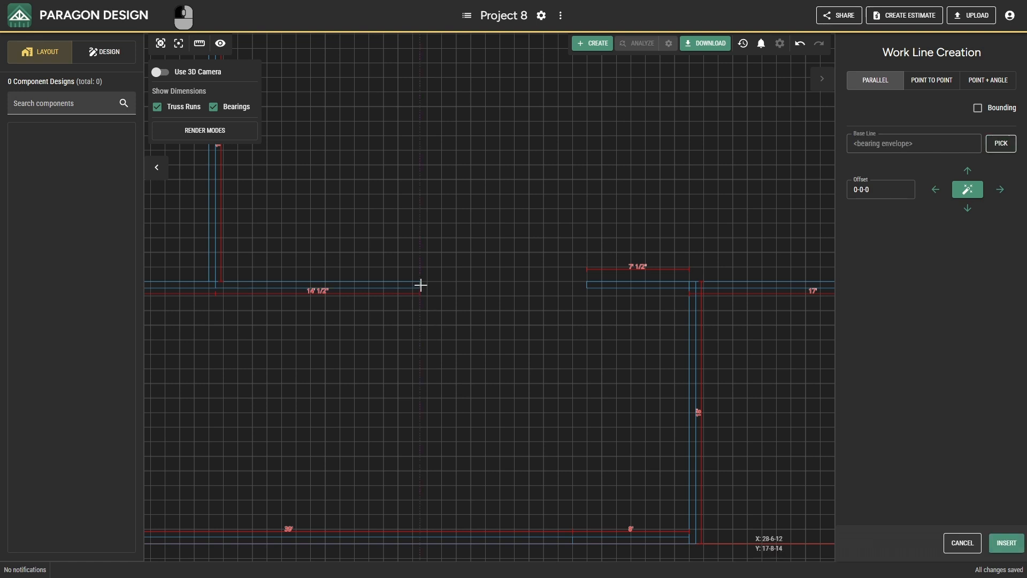
{"action": "left_click", "coordinate": [1007, 541]}
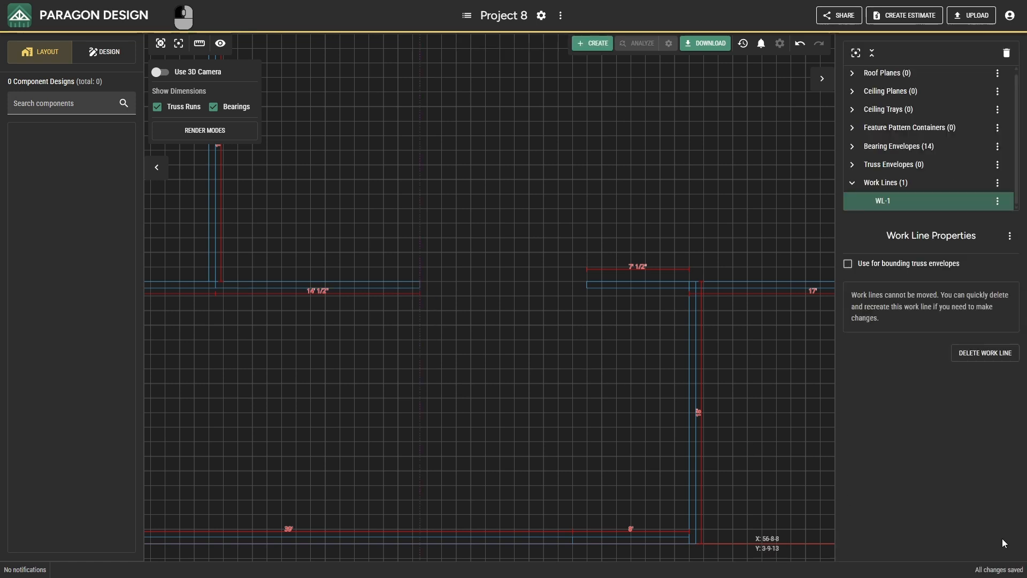
- Add a horizontal parallel work line offset 4-8-0 upward from the outer edge of the lowest bearing envelope
{"action": "right_click", "coordinate": [557, 349]}
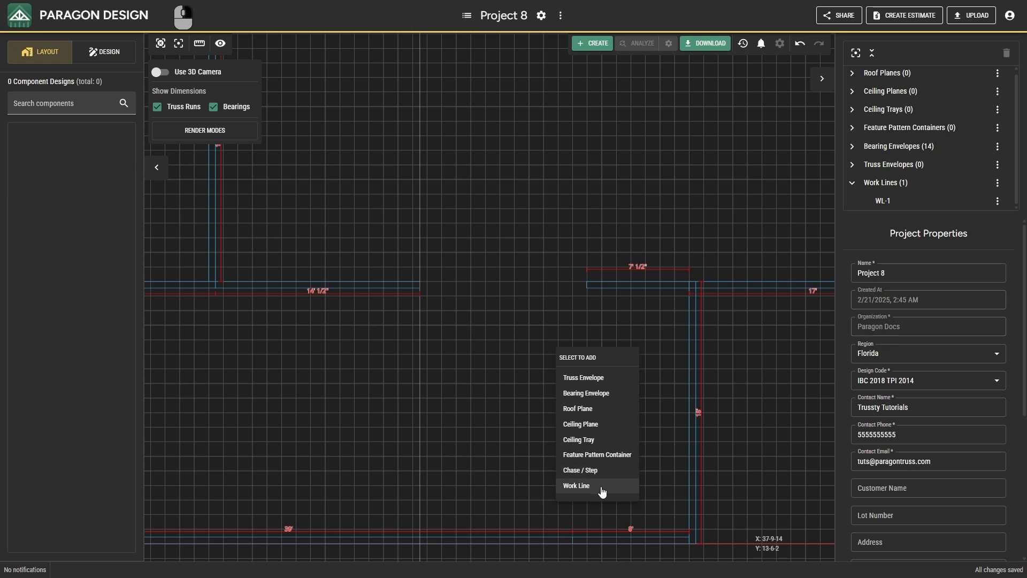
{"action": "left_click", "coordinate": [602, 488]}
{"action": "left_click", "coordinate": [474, 542]}
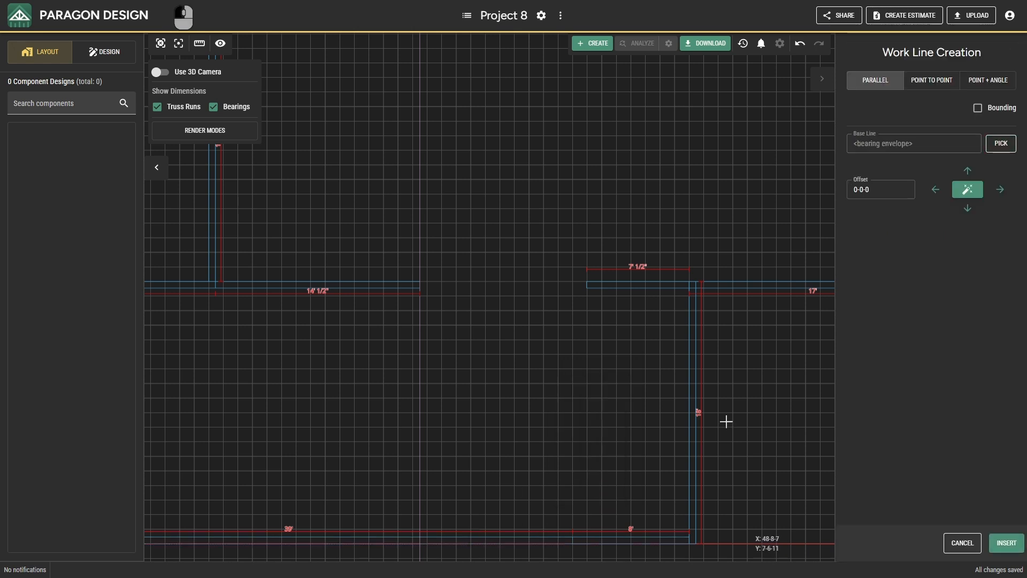
{"action": "left_click", "coordinate": [870, 192]}
{"action": "type", "text": "4-8"}
{"action": "key", "text": "Up"}
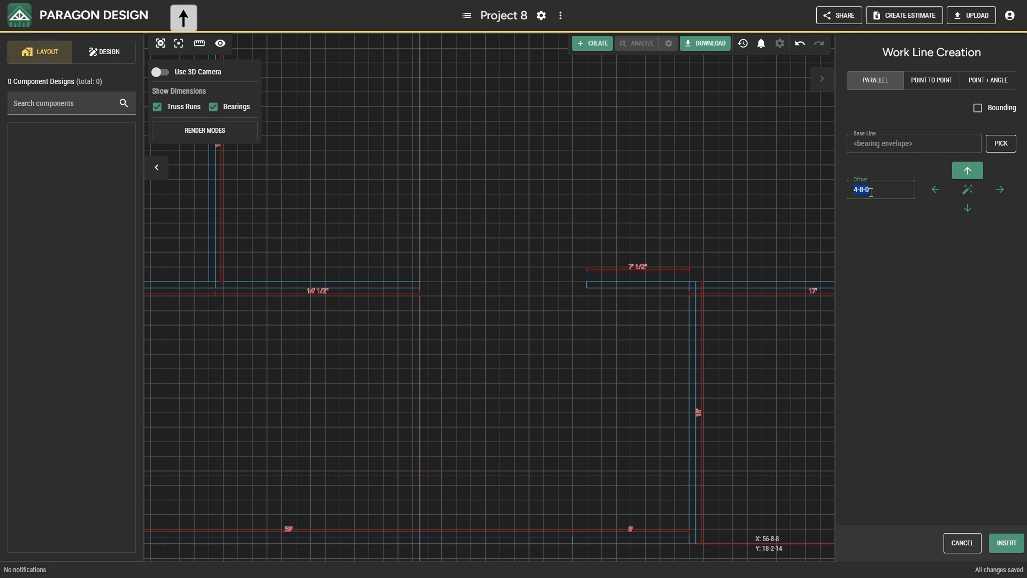
{"action": "left_click", "coordinate": [1001, 546]}
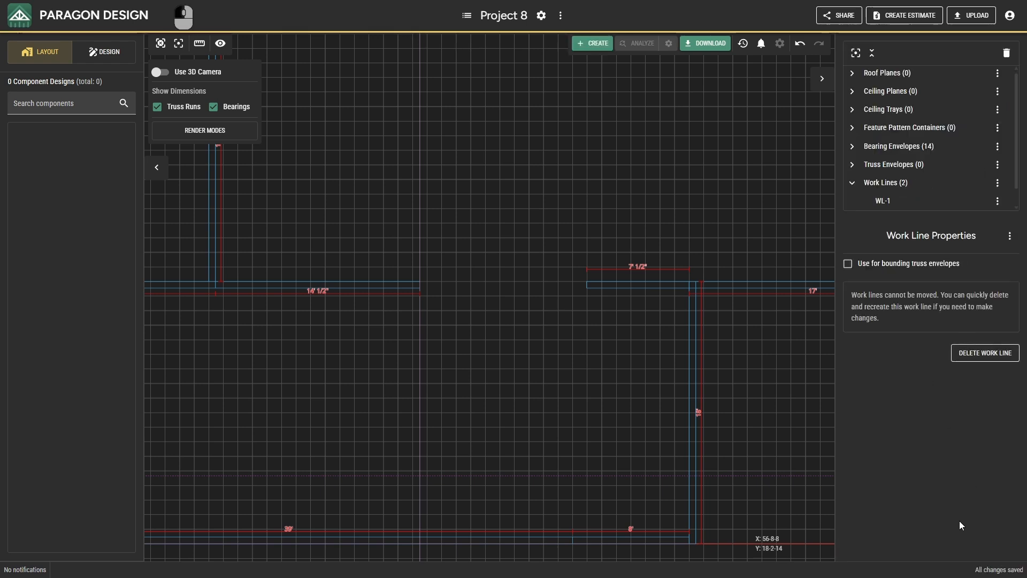
- Add a vertical parallel work line offset 3-8-0 to the right of the work line at the 14' 1/2" bearing's end
{"action": "right_click", "coordinate": [506, 309]}
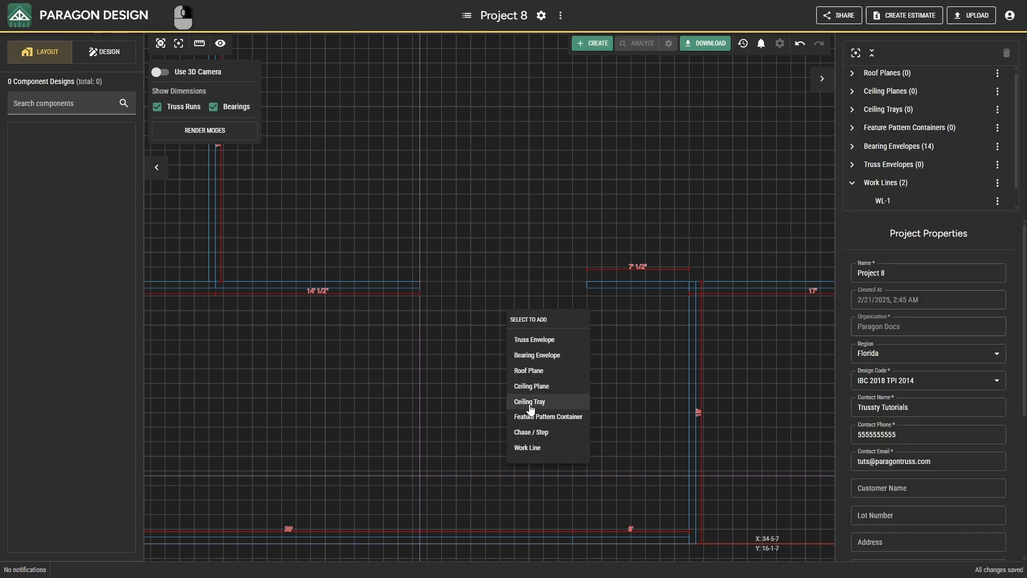
{"action": "left_click", "coordinate": [529, 446]}
{"action": "left_click", "coordinate": [423, 347]}
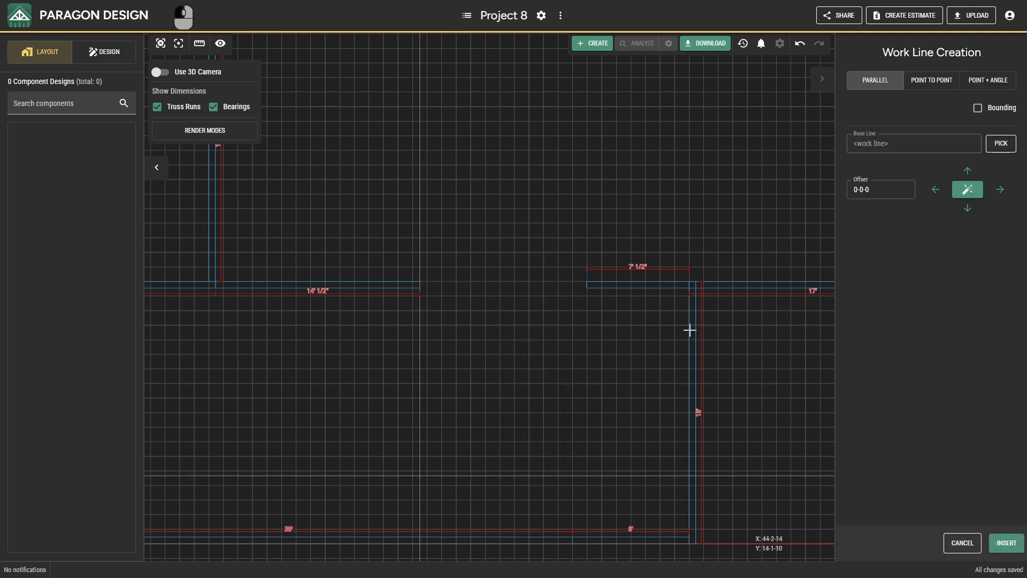
{"action": "left_click", "coordinate": [886, 196]}
{"action": "key", "text": "Right"}
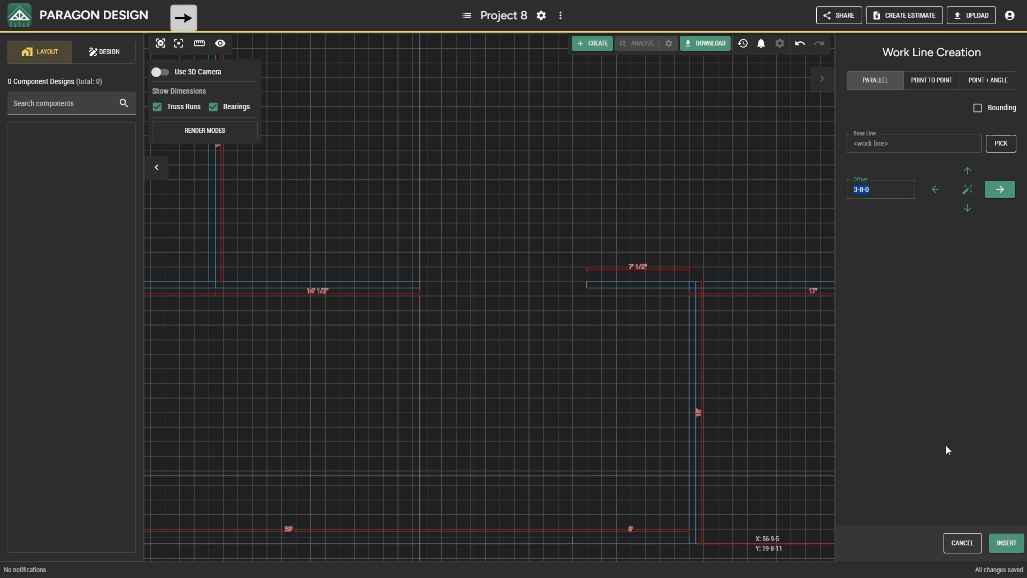
{"action": "left_click", "coordinate": [1006, 543]}
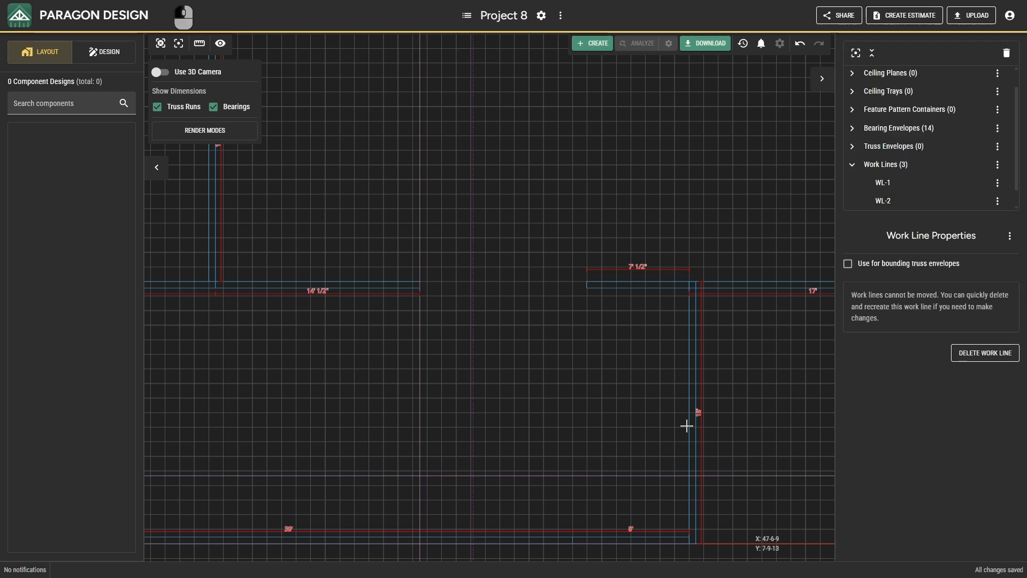
- Add a vertical parallel work line at 0-0-0 offset along the free end of the 7' 1/2" bearing envelope
{"action": "right_click", "coordinate": [570, 346]}
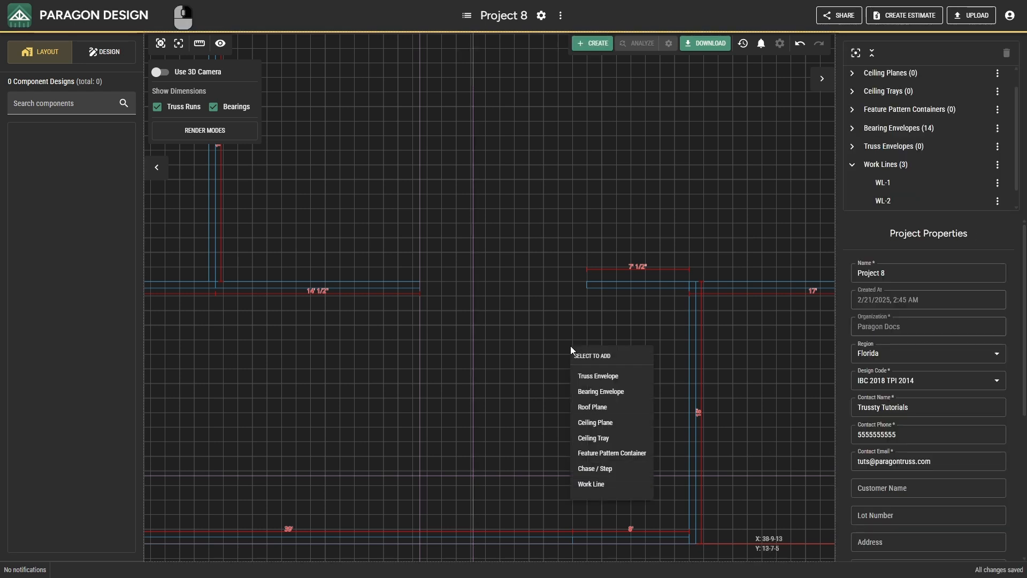
{"action": "left_click", "coordinate": [593, 483]}
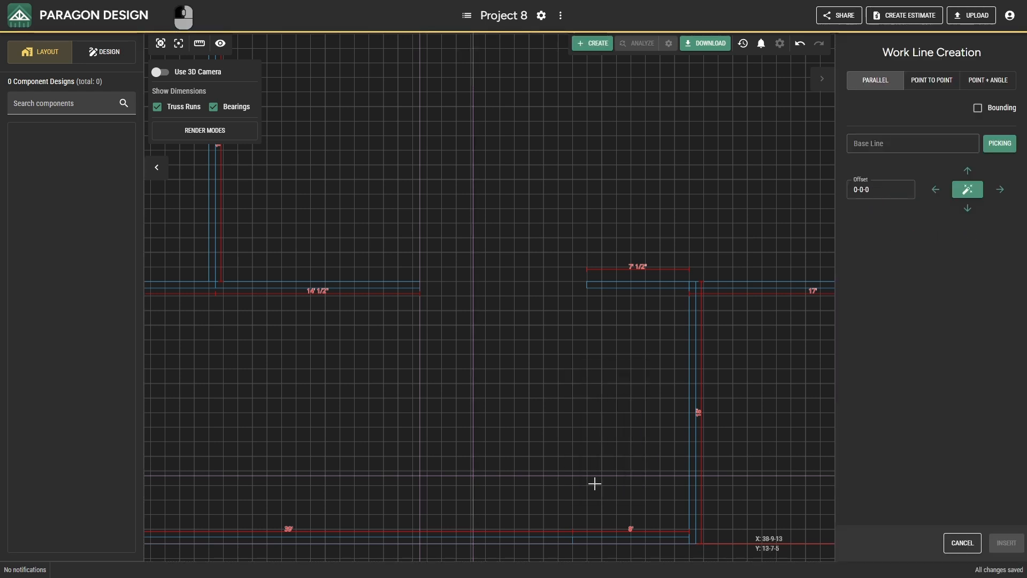
{"action": "left_click", "coordinate": [583, 283]}
{"action": "left_click", "coordinate": [1006, 542]}
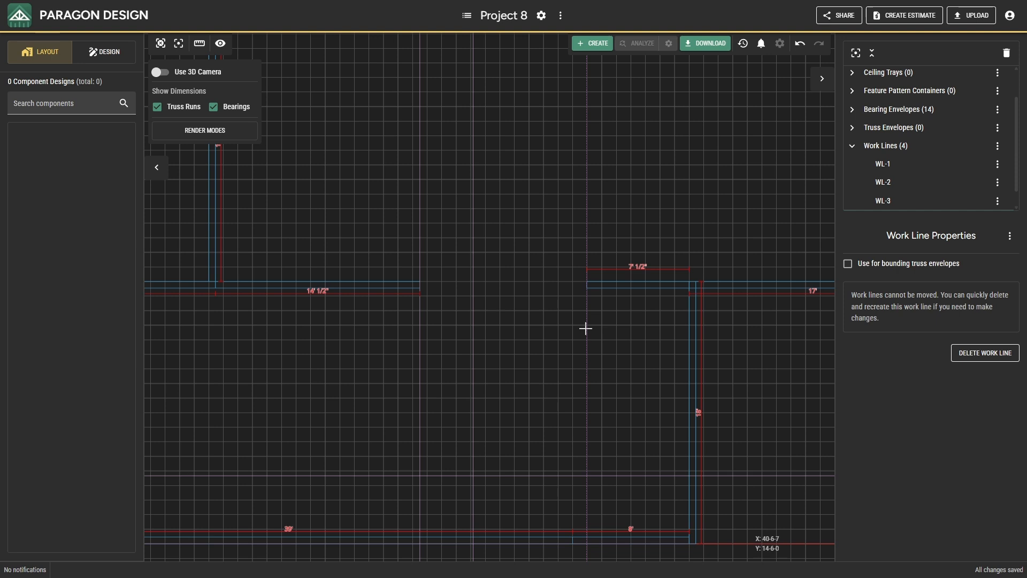
- Add a horizontal parallel work line offset 0-2-12 upward from the lower edge of the 7' 1/2" bearing envelope
{"action": "right_click", "coordinate": [564, 318]}
{"action": "left_click", "coordinate": [586, 457]}
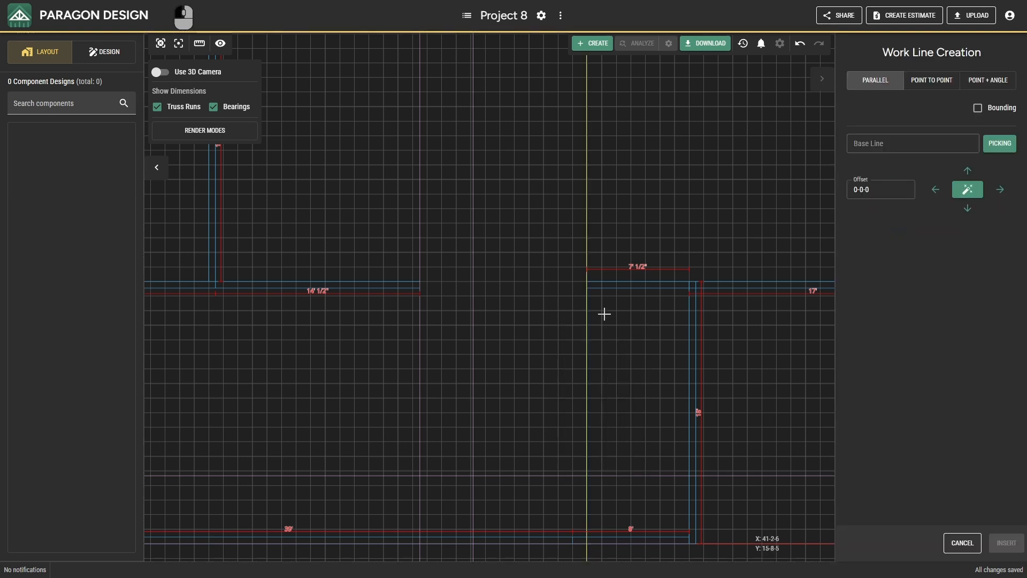
{"action": "left_click", "coordinate": [603, 292]}
{"action": "left_click", "coordinate": [876, 195]}
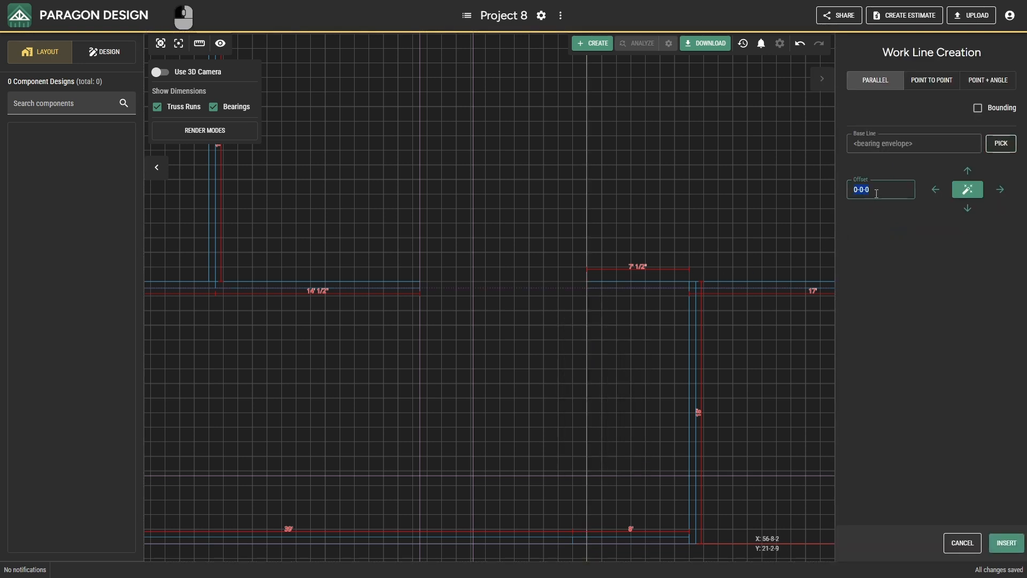
{"action": "type", "text": "3"}
{"action": "key", "text": "BackSpace"}
{"action": "type", "text": "212"}
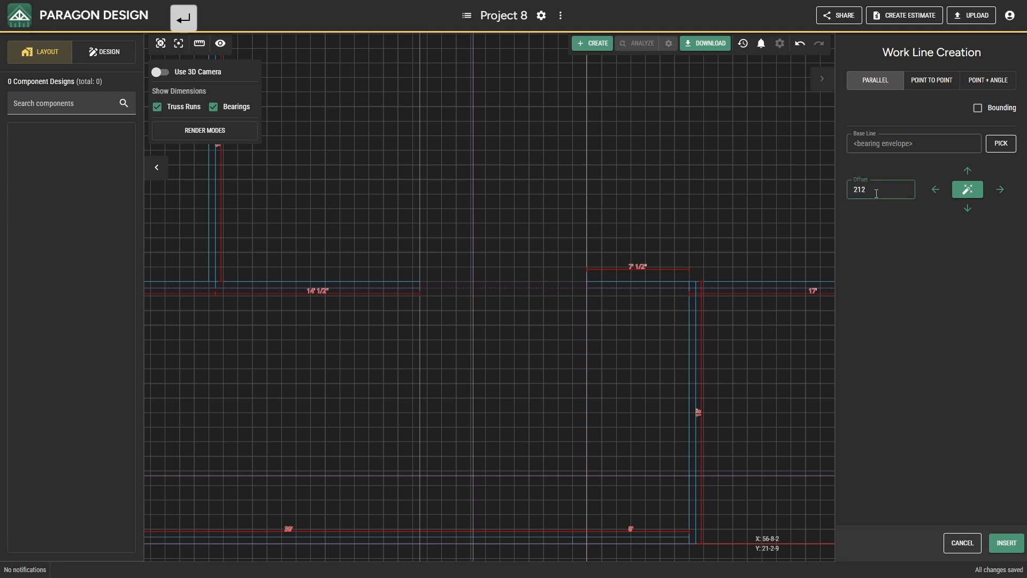
{"action": "key", "text": "Up"}
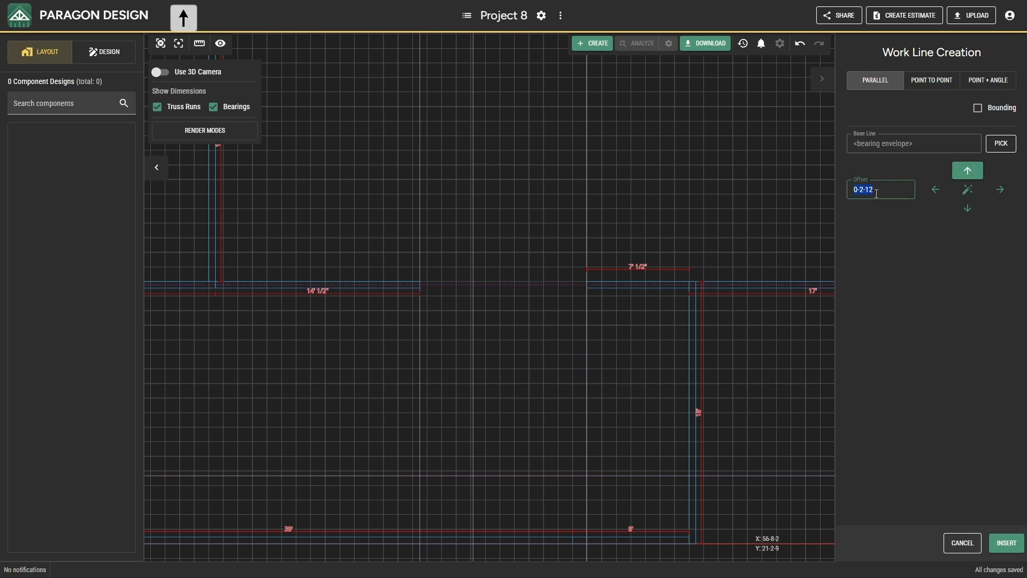
{"action": "left_click", "coordinate": [1009, 543]}
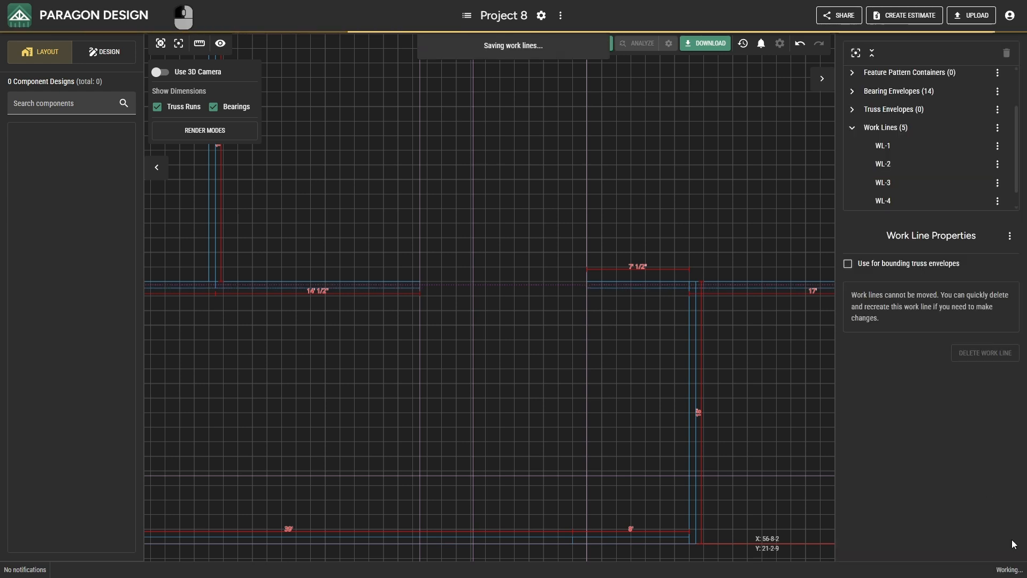
- Add a bounding parallel work line offset 0-3-8 to the right of the work line at the 7' 1/2" bearing's end
{"action": "right_click", "coordinate": [550, 319]}
{"action": "left_click", "coordinate": [574, 459]}
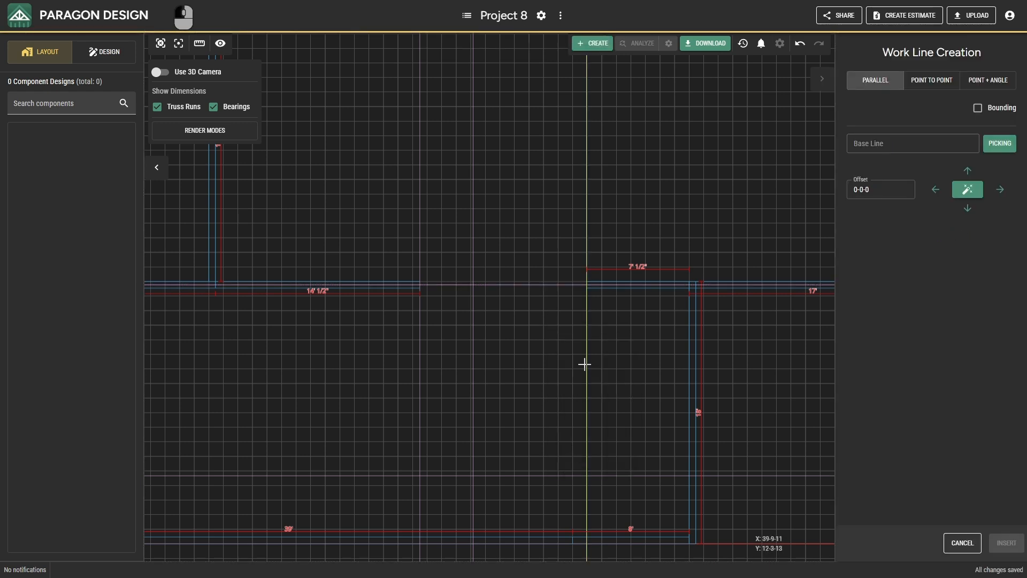
{"action": "left_click", "coordinate": [1000, 105]}
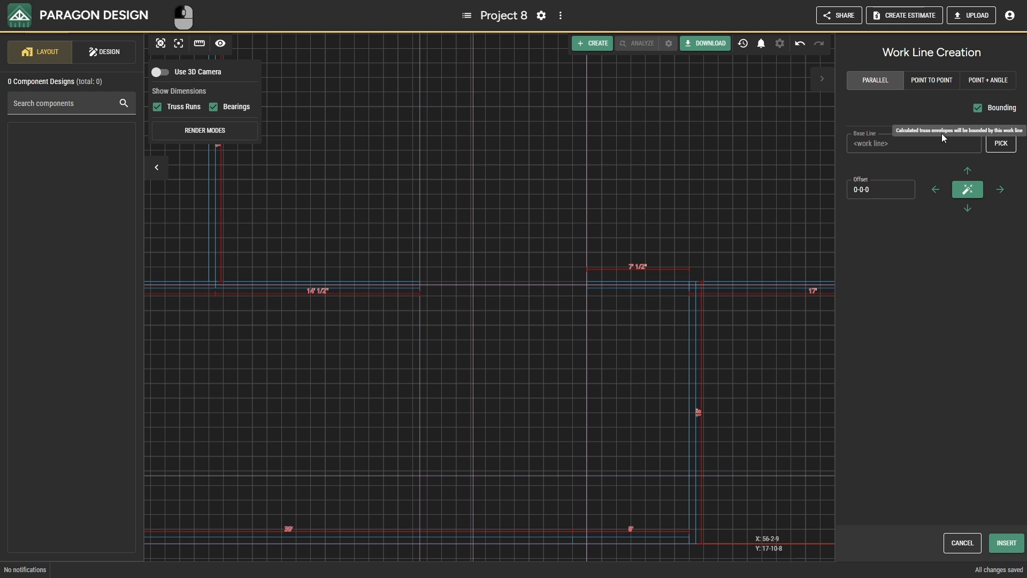
{"action": "left_click", "coordinate": [898, 184]}
{"action": "type", "text": "3"}
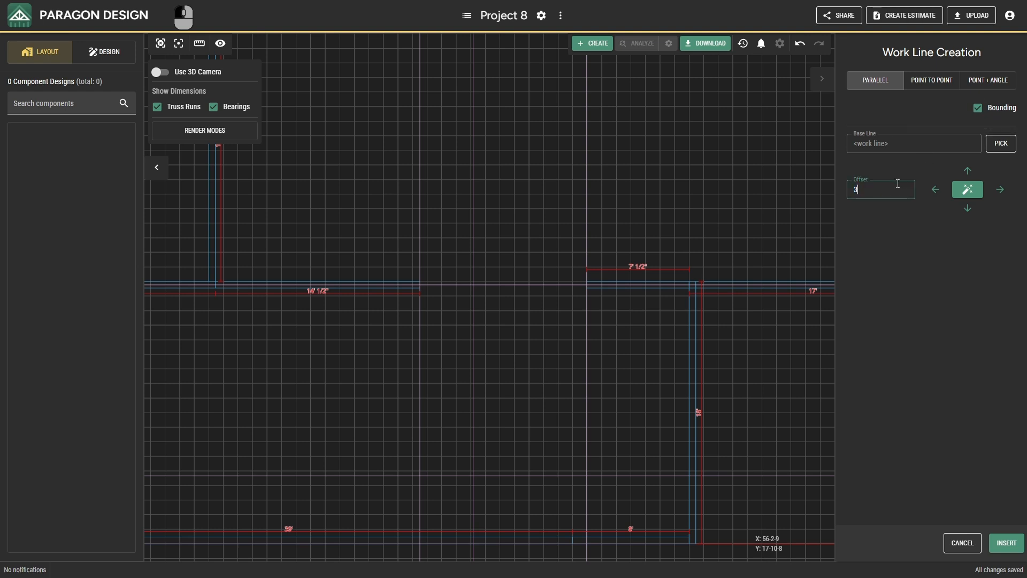
{"action": "type", "text": "08"}
{"action": "key", "text": "Right"}
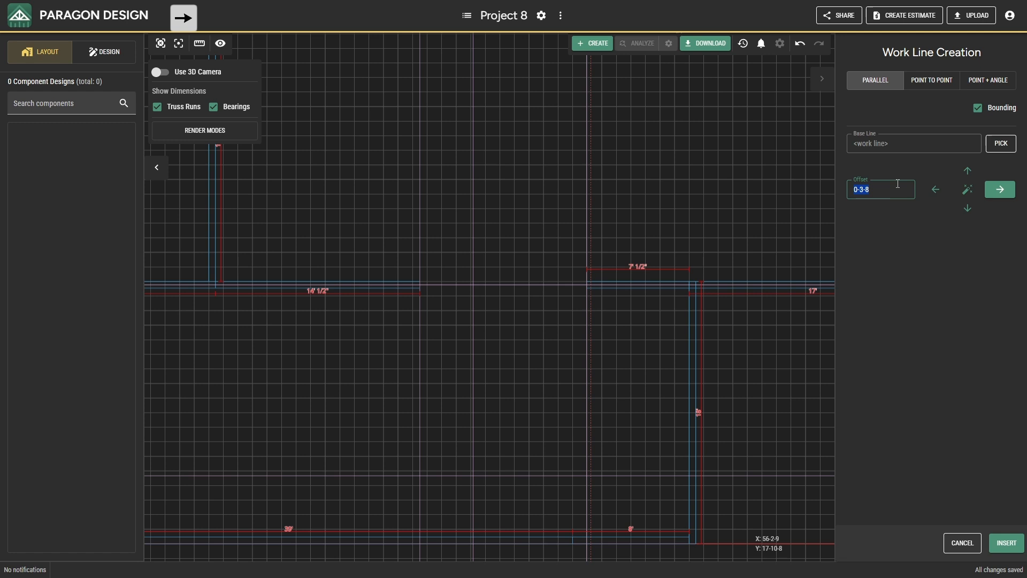
{"action": "left_click", "coordinate": [1003, 541]}
- Add a bounding parallel work line offset 0-3-8 to the left of the work line at the 14' 1/2" bearing's end
{"action": "right_click", "coordinate": [534, 334]}
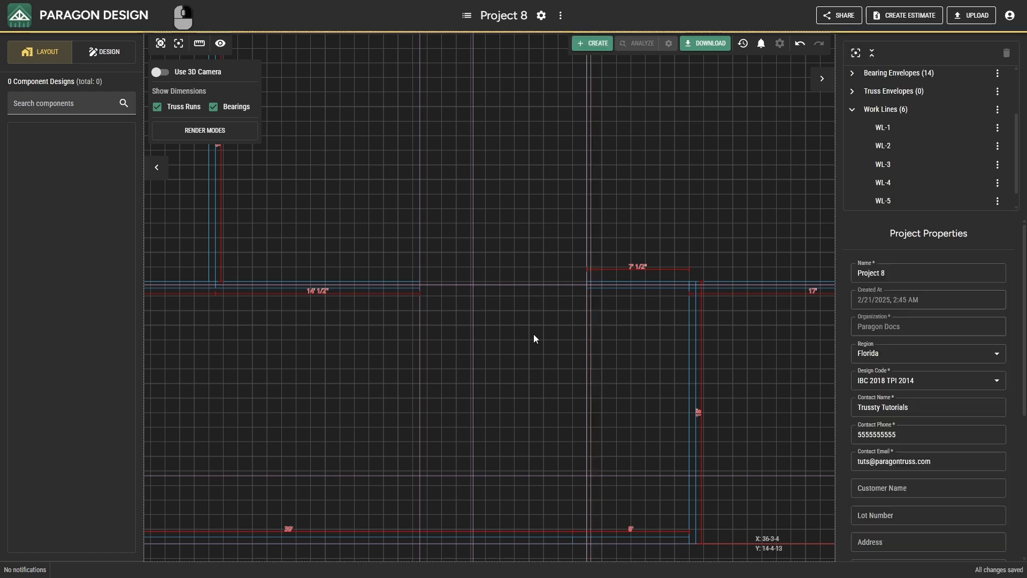
{"action": "left_click", "coordinate": [557, 473]}
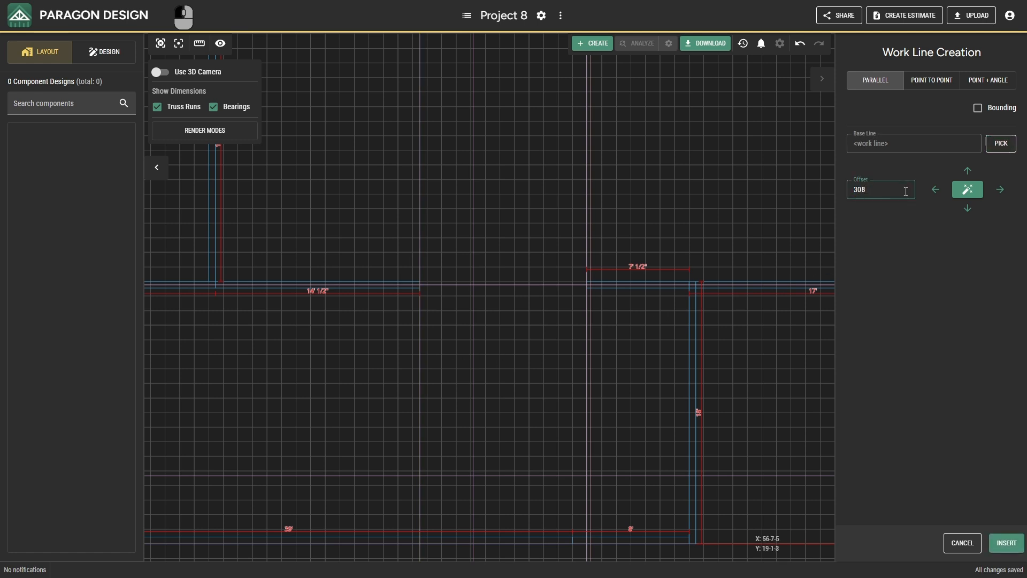
{"action": "left_click", "coordinate": [978, 108]}
{"action": "key", "text": "Left"}
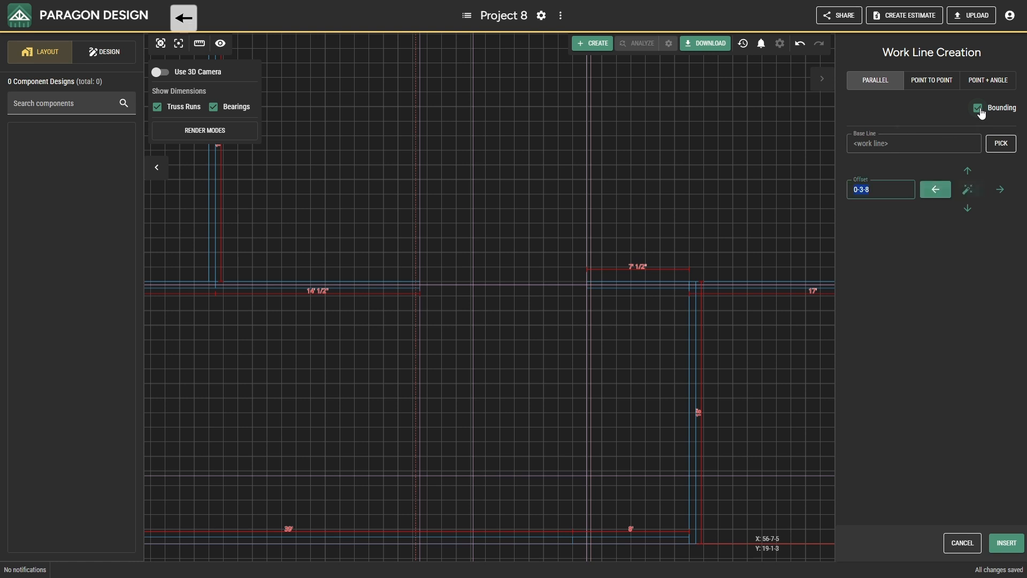
{"action": "left_click", "coordinate": [999, 544]}
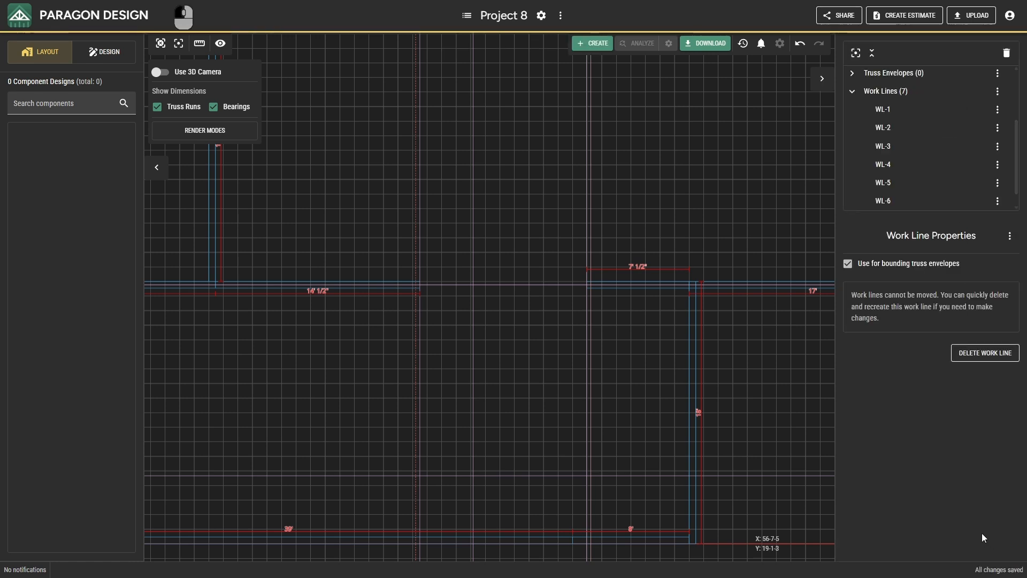
{"action": "key", "text": "Escape"}
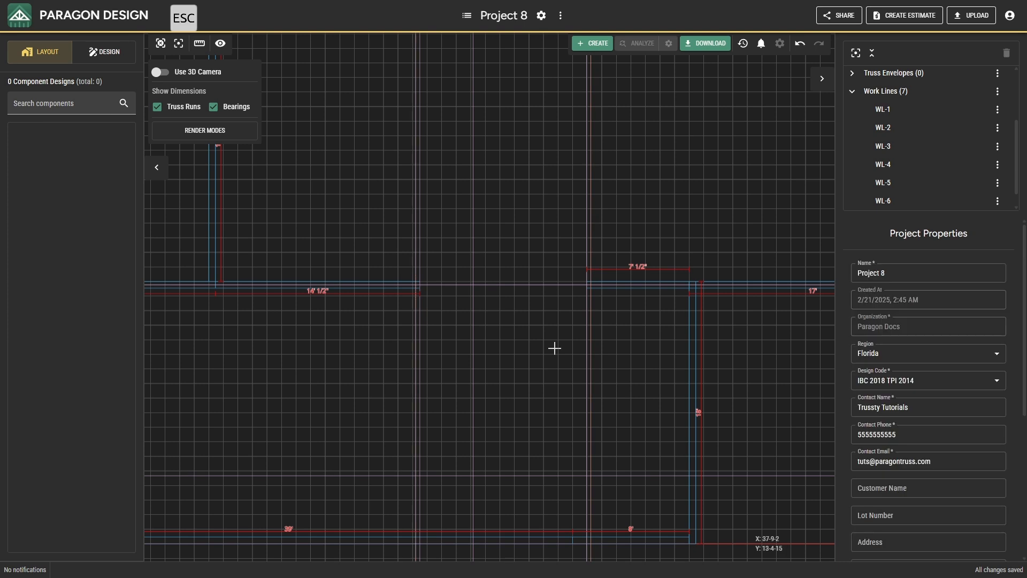
- Start a feature pattern container with bottom elevation 9-1-0 and top elevation 10-1-0
{"action": "scroll", "coordinate": [554, 348], "scroll_direction": "down", "scroll_amount": 3}
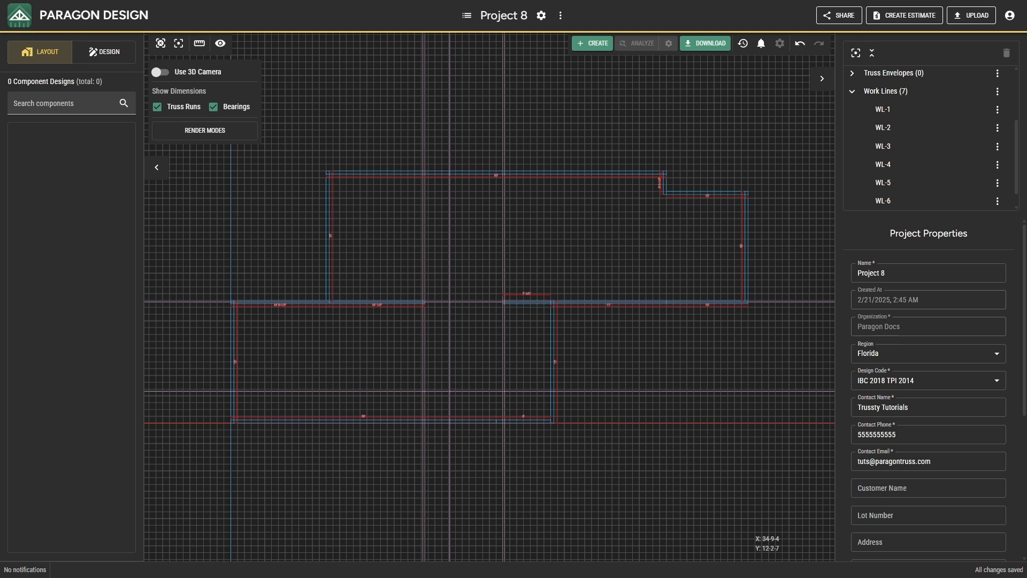
{"action": "right_click", "coordinate": [526, 247]}
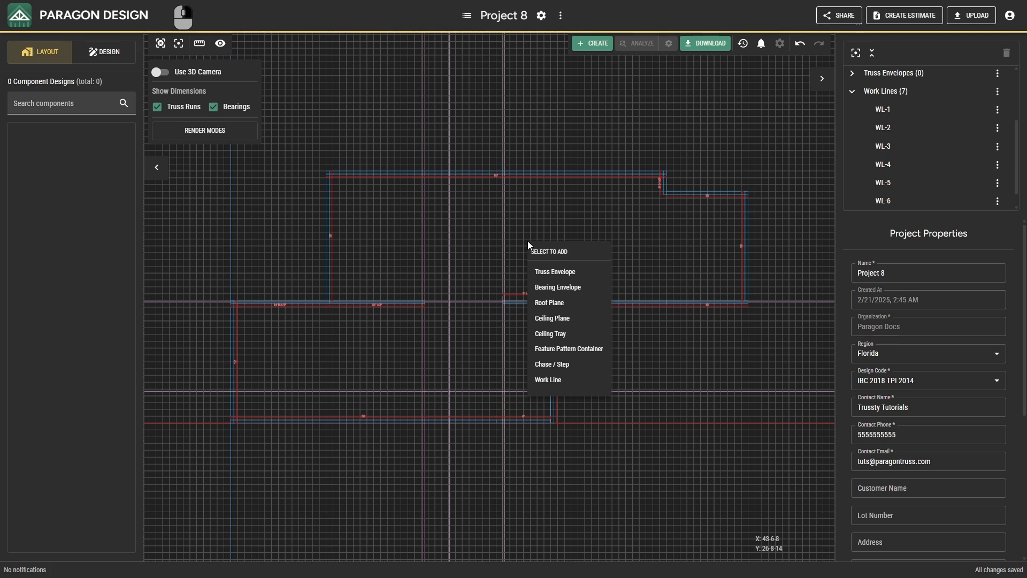
{"action": "left_click", "coordinate": [546, 349]}
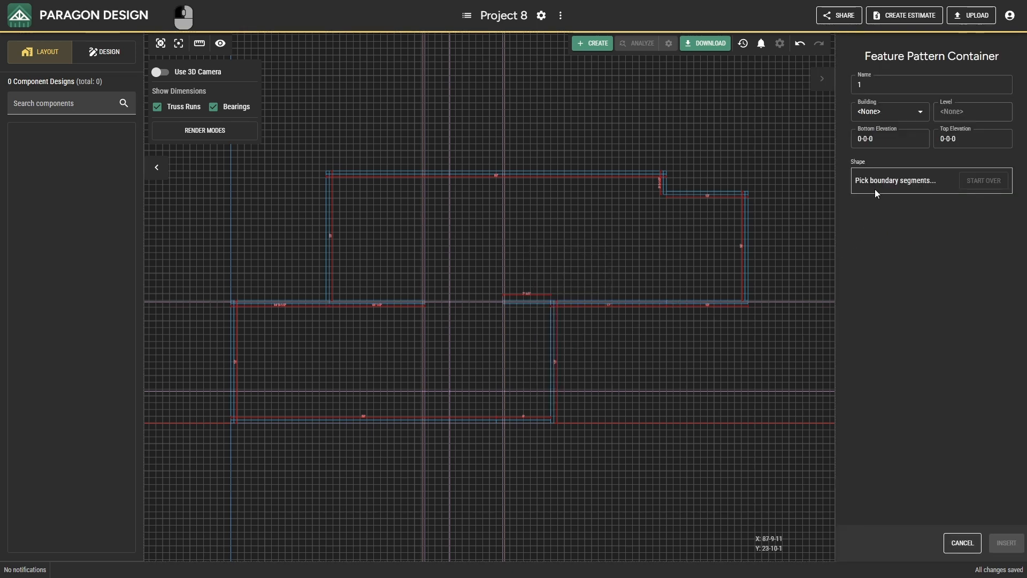
{"action": "left_click", "coordinate": [872, 140]}
{"action": "type", "text": "901"}
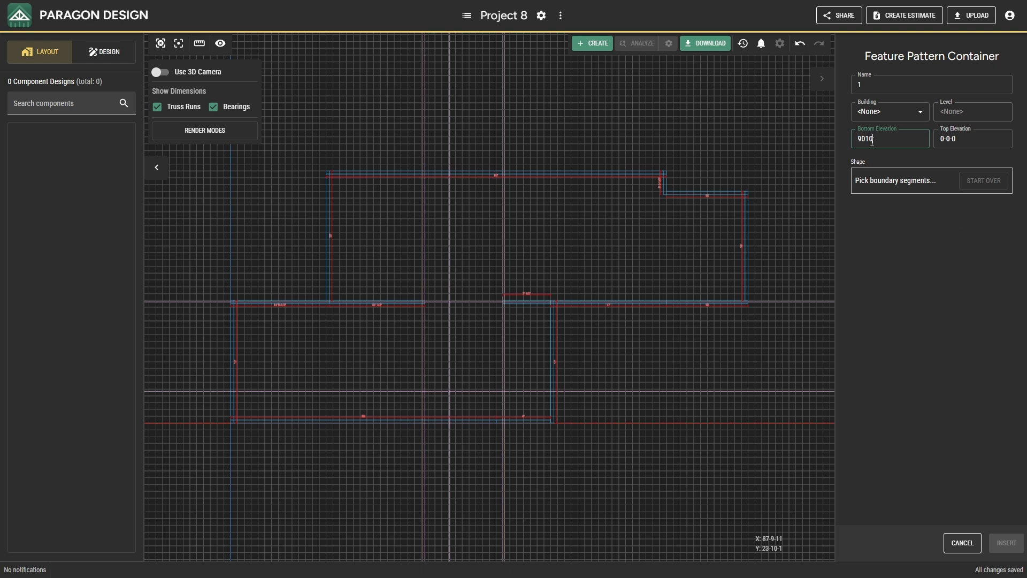
{"action": "key", "text": "Tab"}
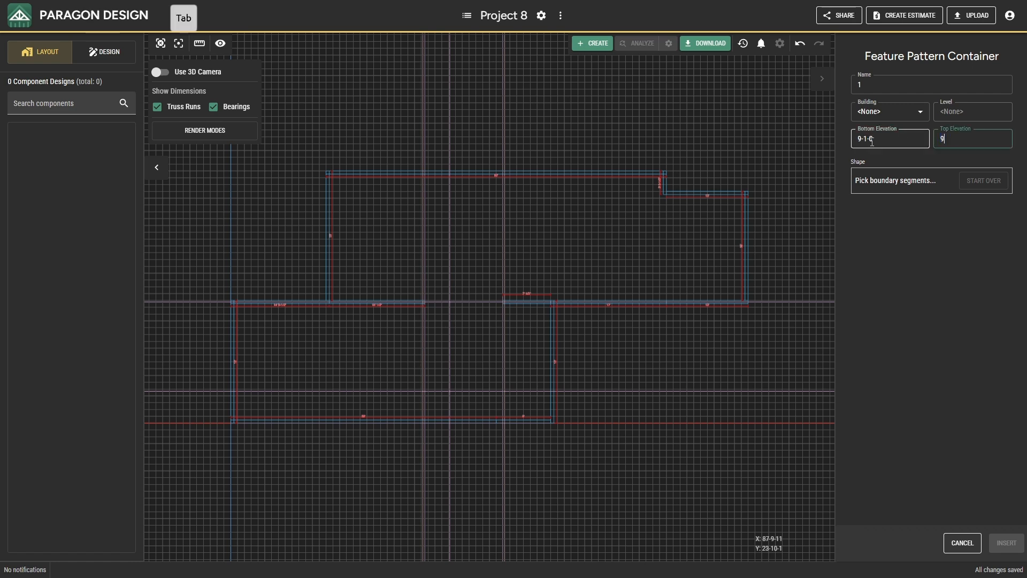
{"action": "type", "text": "90100+1."}
{"action": "left_click", "coordinate": [890, 162]}
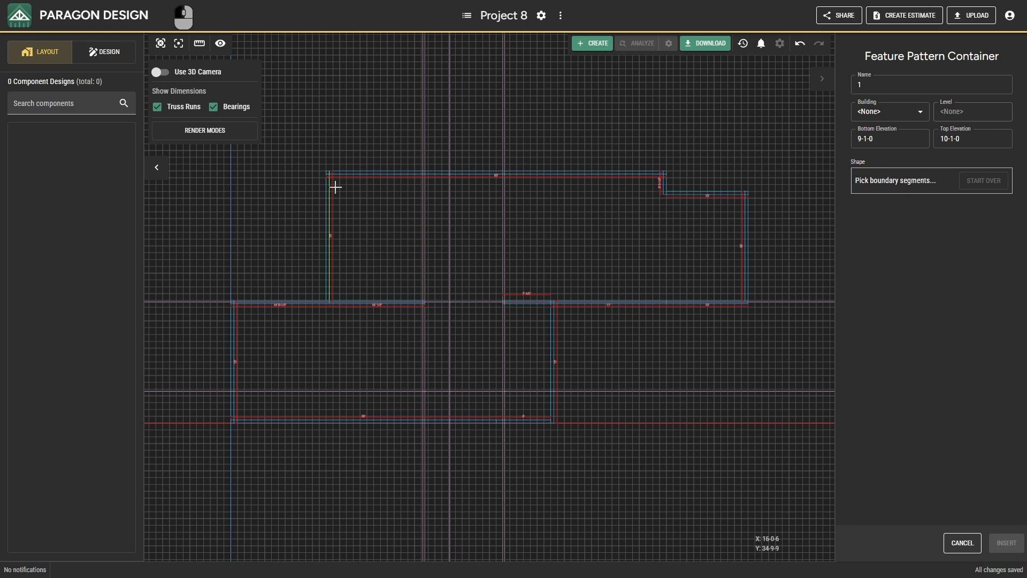
- Define the container's shape by picking the building's outer bearing edges as 10 boundary segments, and insert it
{"action": "left_click", "coordinate": [329, 186]}
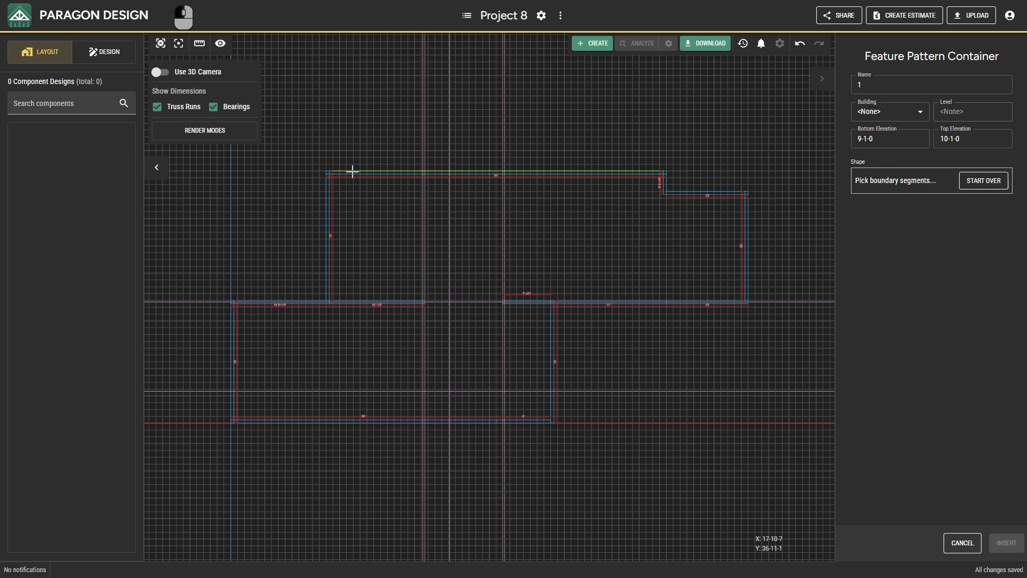
{"action": "left_click", "coordinate": [667, 186]}
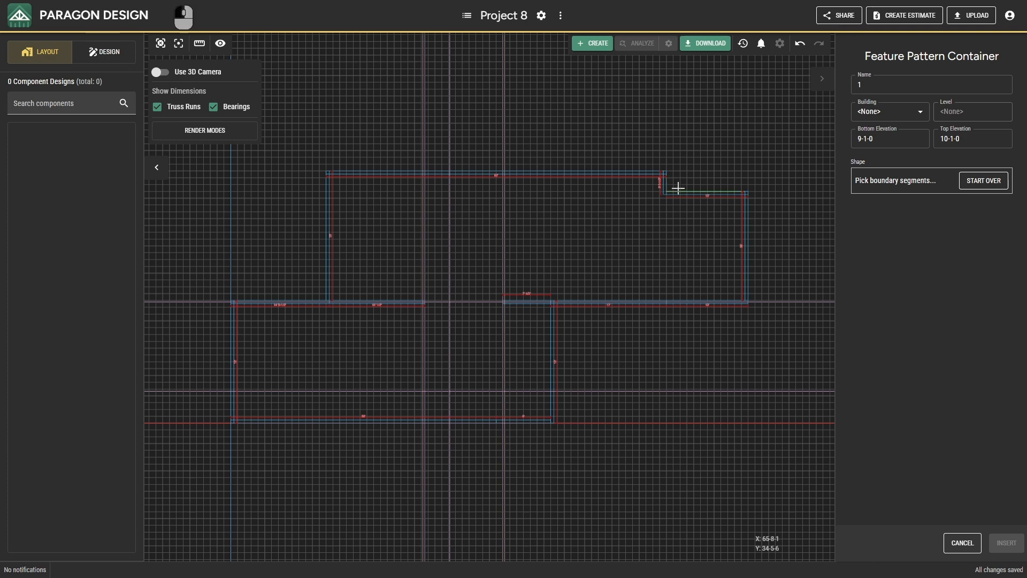
{"action": "left_click", "coordinate": [679, 188]}
{"action": "left_click", "coordinate": [747, 207]}
{"action": "left_click", "coordinate": [616, 301]}
{"action": "left_click", "coordinate": [560, 322]}
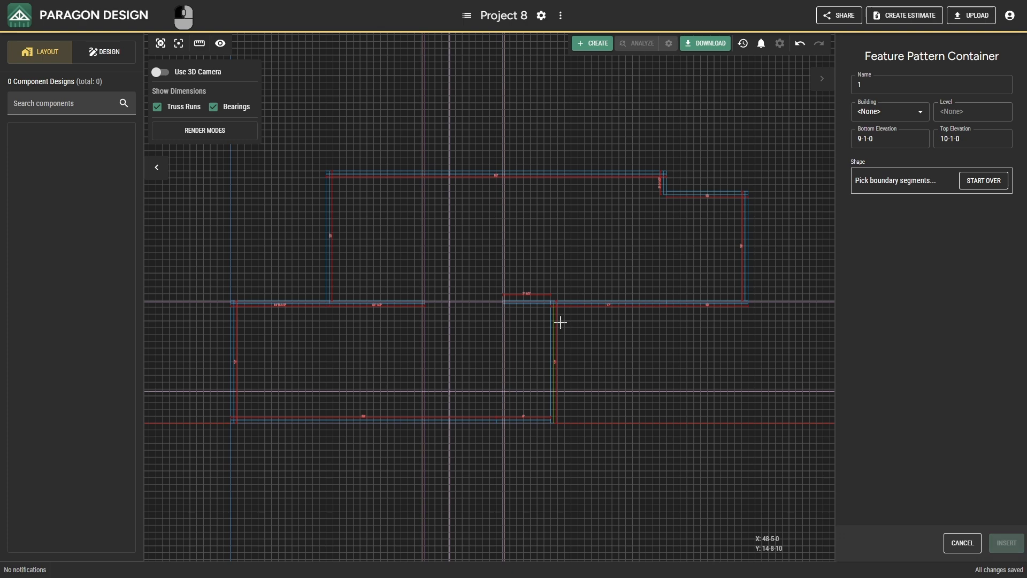
{"action": "left_click", "coordinate": [530, 420]}
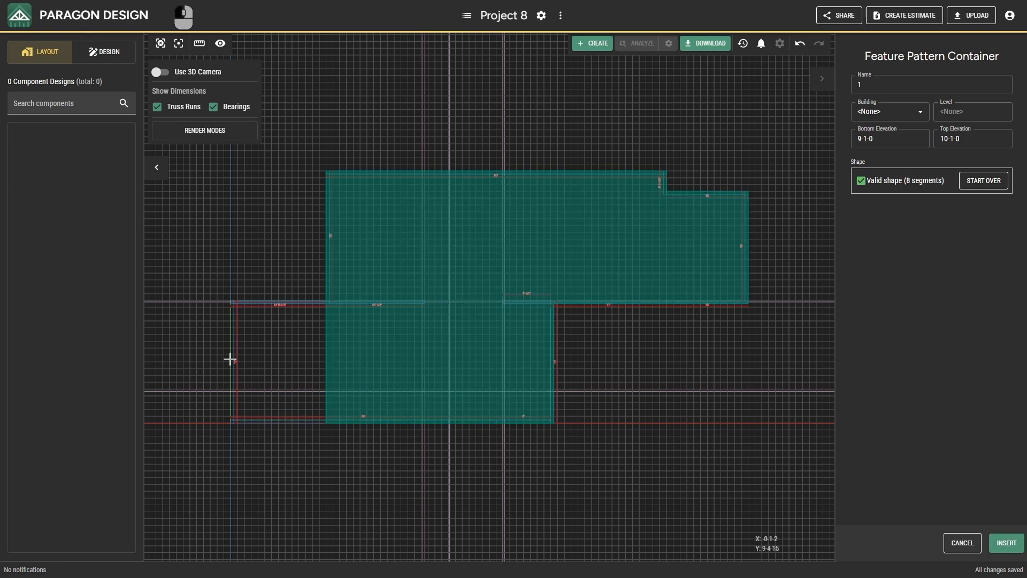
{"action": "left_click", "coordinate": [230, 359]}
{"action": "left_click", "coordinate": [251, 298]}
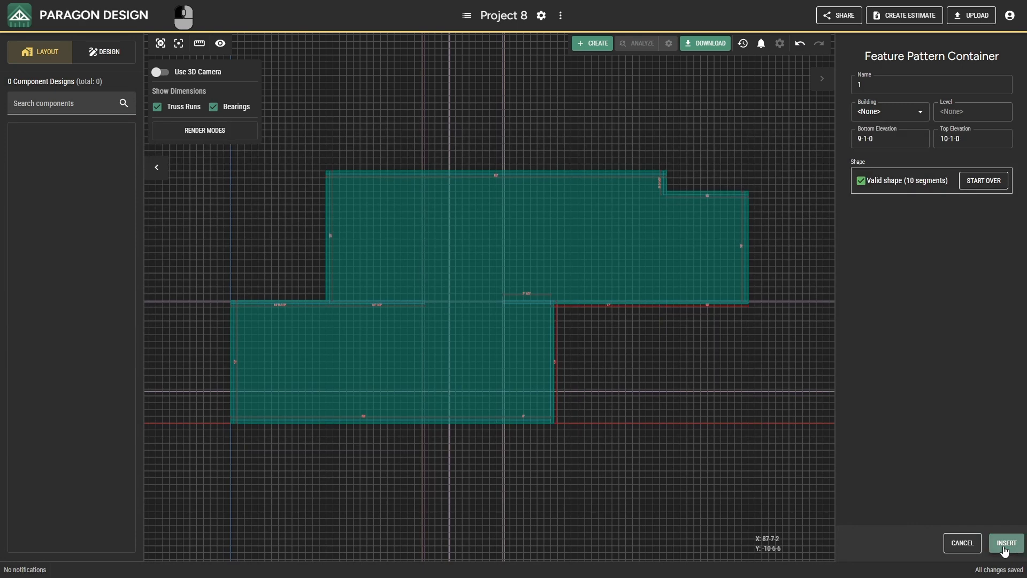
{"action": "left_click", "coordinate": [1004, 551]}
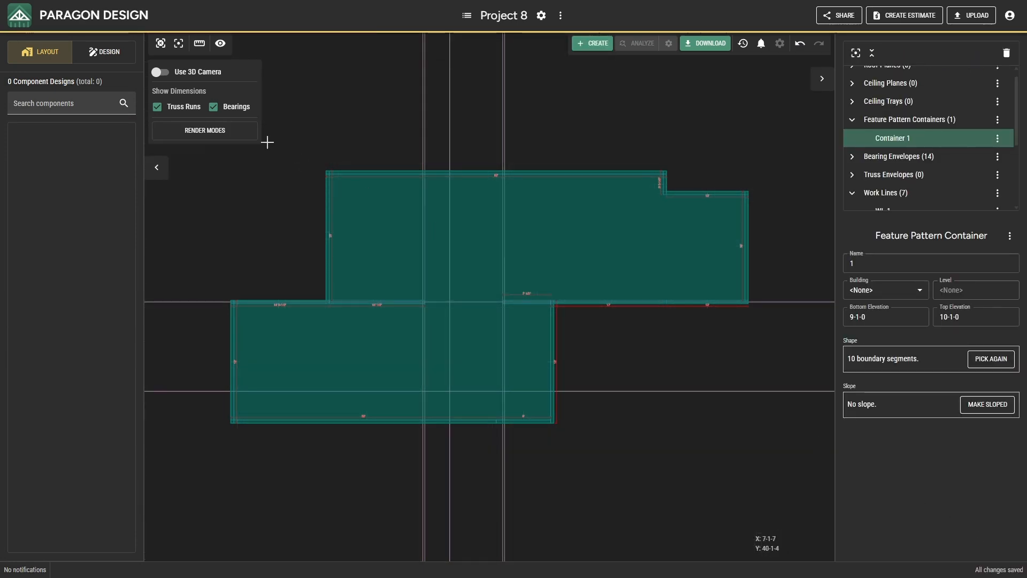
- Examine the feature pattern container above the bearings with the 3D camera, and return to the plan view
{"action": "left_click", "coordinate": [163, 72]}
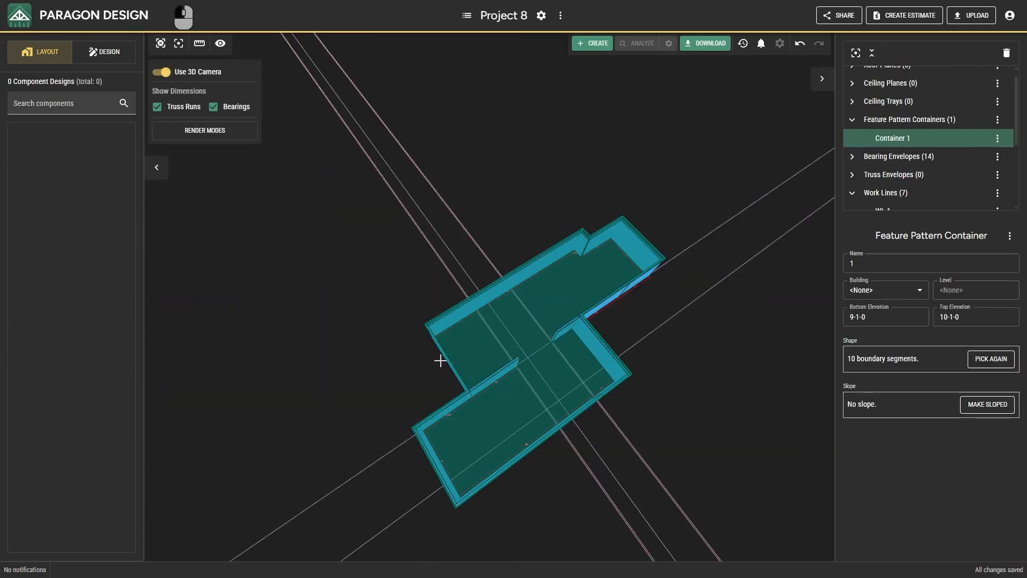
{"action": "left_click_drag", "start_coordinate": [440, 361], "coordinate": [459, 306]}
{"action": "scroll", "coordinate": [519, 341], "scroll_direction": "up", "scroll_amount": 6}
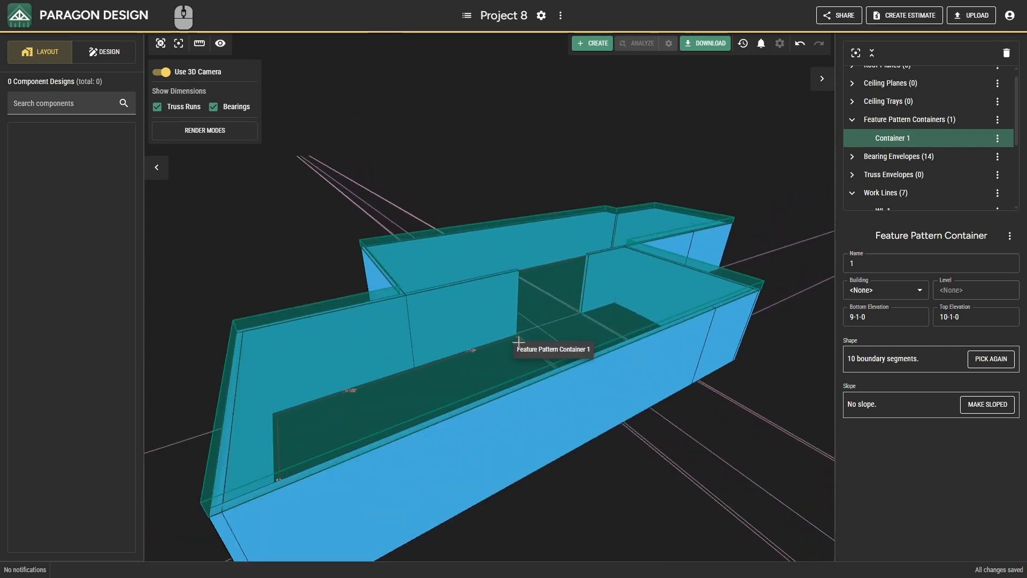
{"action": "scroll", "coordinate": [519, 342], "scroll_direction": "down", "scroll_amount": 3}
{"action": "left_click_drag", "start_coordinate": [484, 339], "coordinate": [567, 396]}
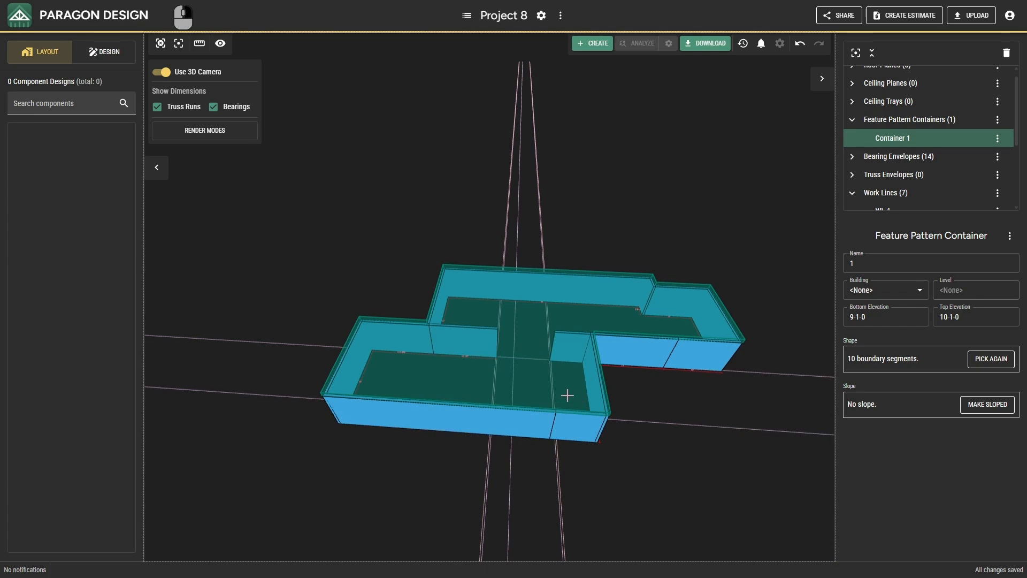
{"action": "left_click", "coordinate": [161, 72]}
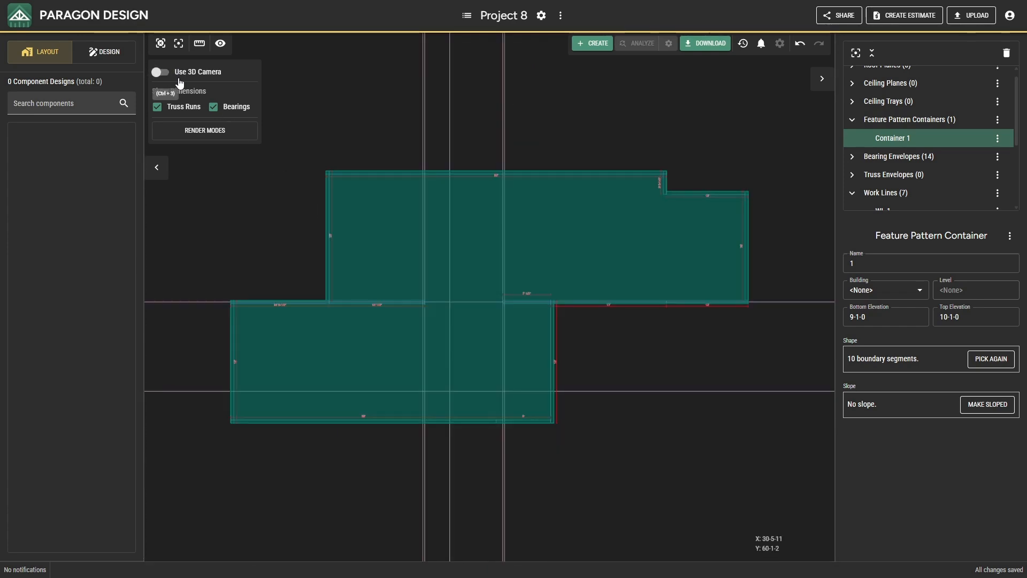
{"action": "scroll", "coordinate": [470, 295], "scroll_direction": "up", "scroll_amount": 5}
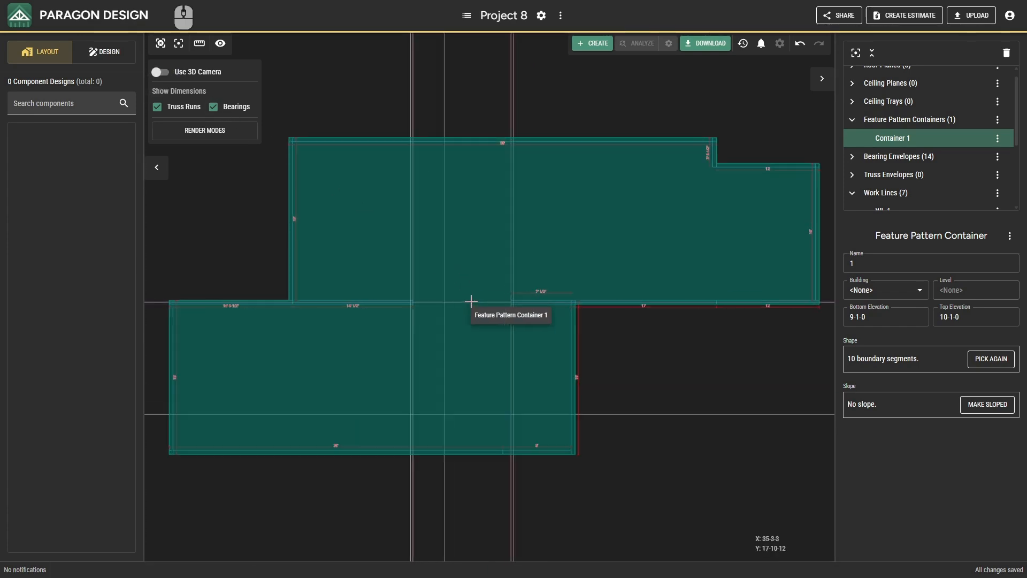
{"action": "right_click", "coordinate": [472, 298]}
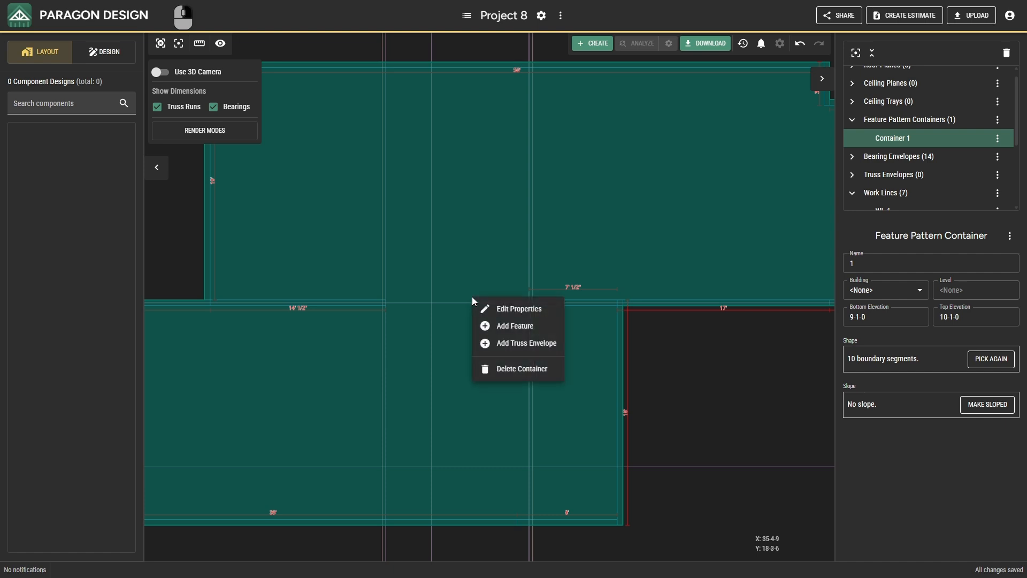
{"action": "left_click", "coordinate": [517, 345]}
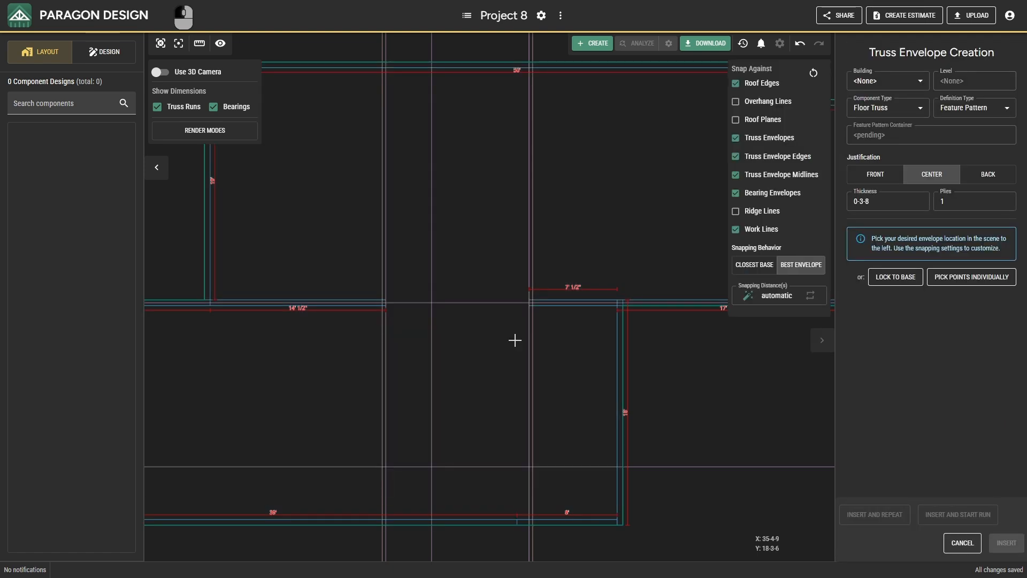
{"action": "key", "text": "Escape"}
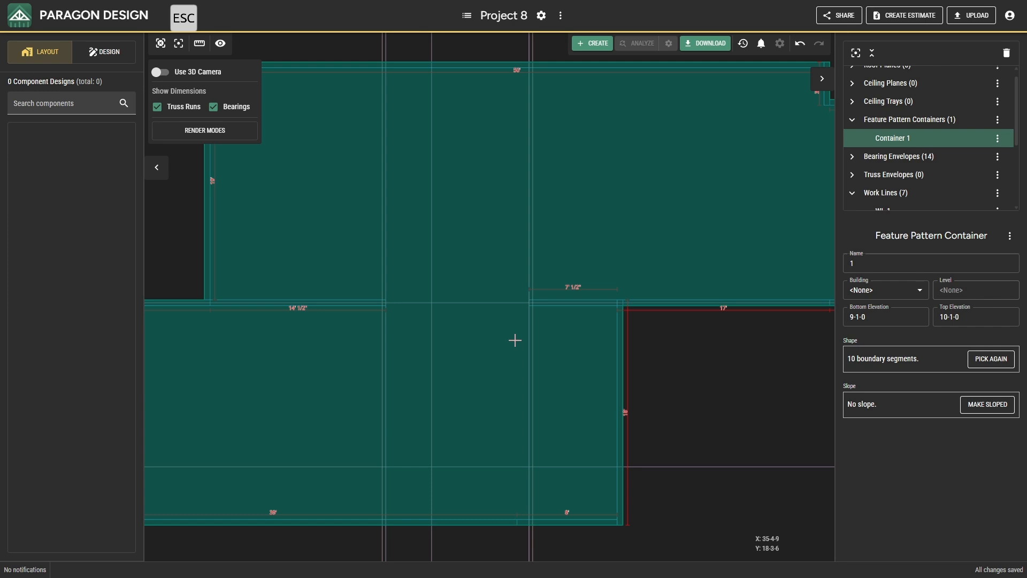
- Hide the feature pattern containers and insert a center-justified Floor Truss envelope across the bearing gap from X 28-2-8 to 40-3-0 at Y 17-9-4
{"action": "left_click", "coordinate": [212, 137]}
{"action": "left_click", "coordinate": [264, 162]}
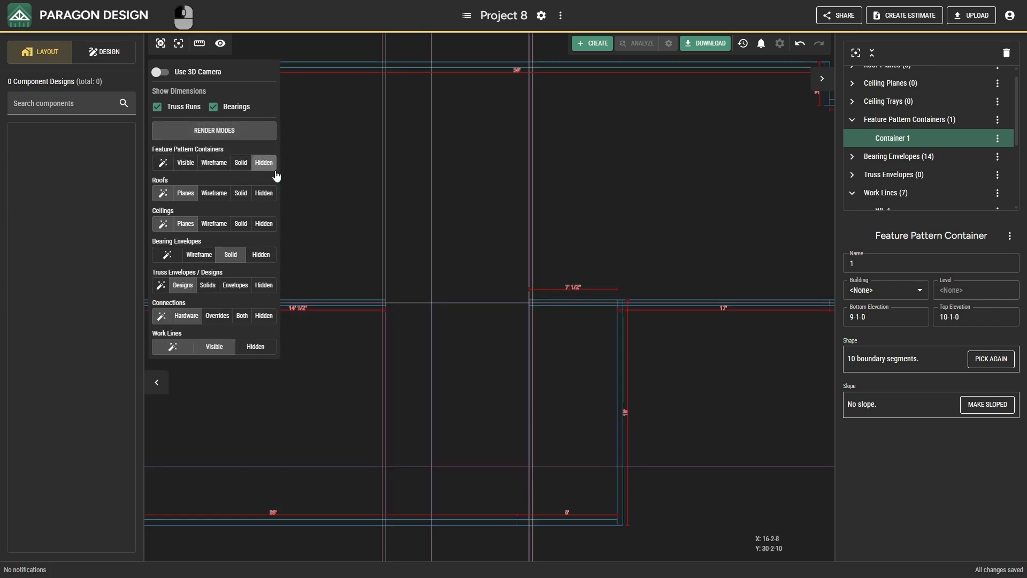
{"action": "right_click", "coordinate": [591, 196]}
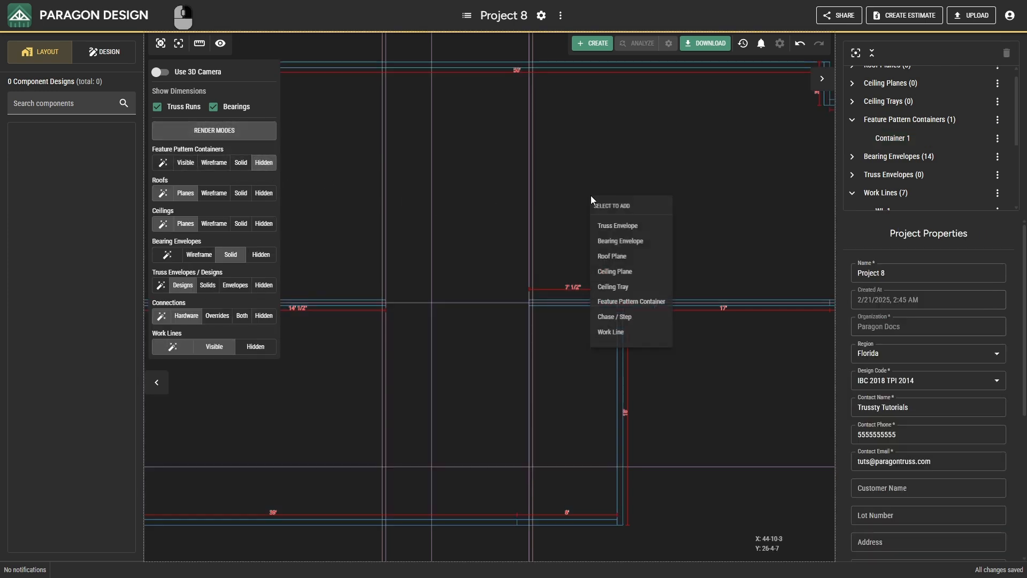
{"action": "left_click", "coordinate": [606, 227]}
{"action": "left_click", "coordinate": [869, 110]}
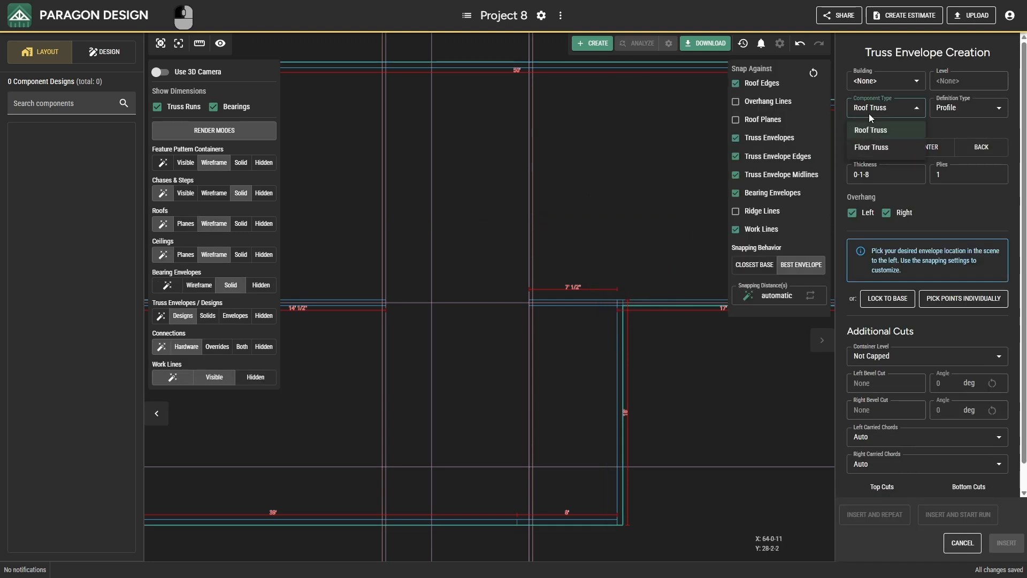
{"action": "left_click", "coordinate": [870, 148]}
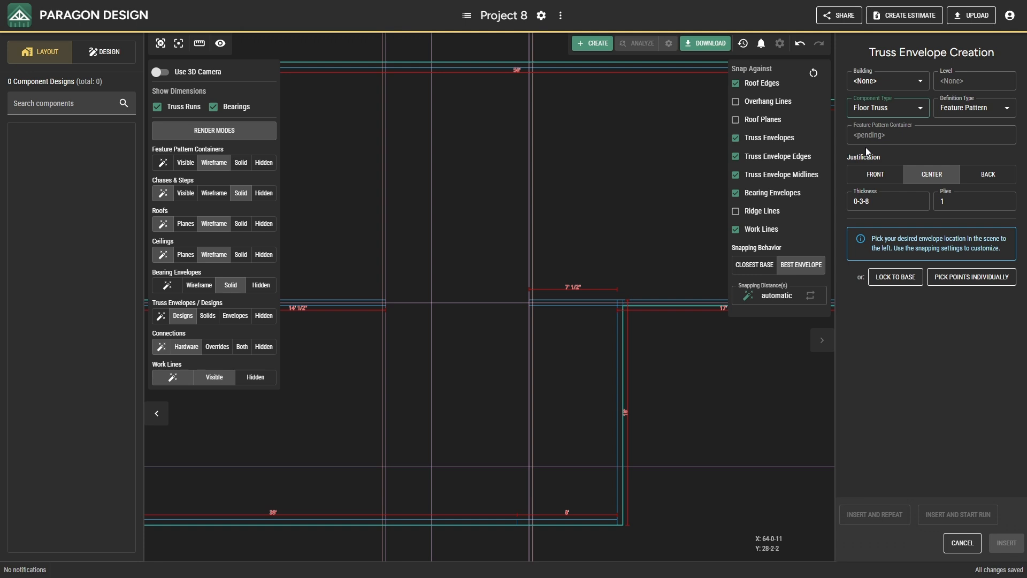
{"action": "scroll", "coordinate": [477, 302], "scroll_direction": "up", "scroll_amount": 2}
{"action": "left_click", "coordinate": [467, 306]}
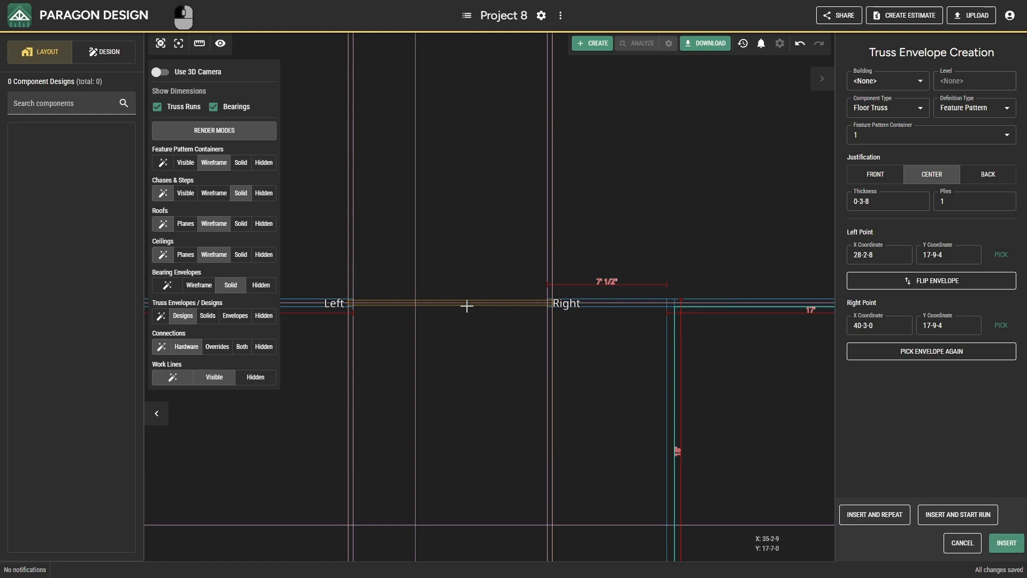
{"action": "left_click", "coordinate": [896, 516]}
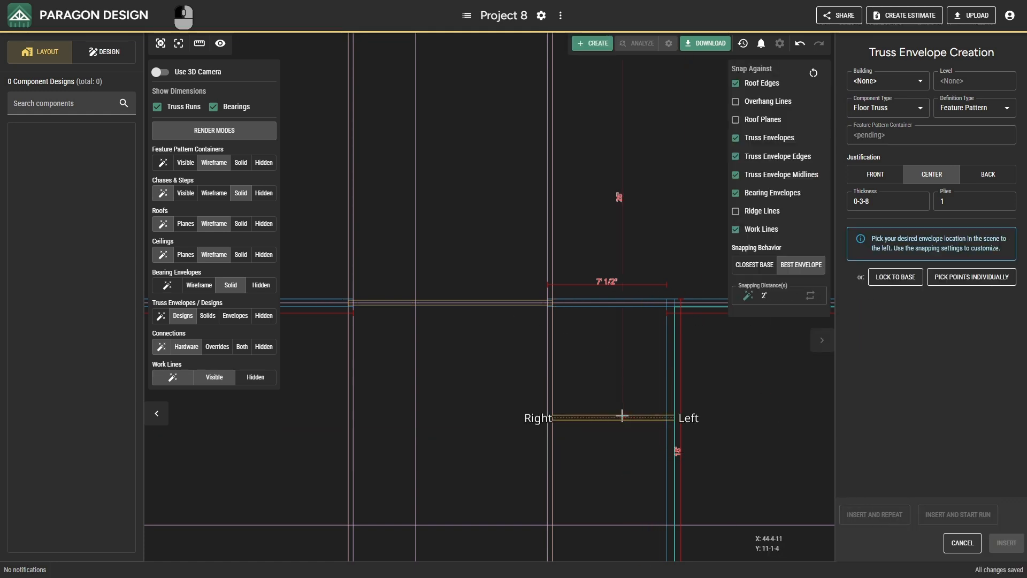
- Insert a back-justified floor truss envelope along the outer edge of the easternmost 16' bearing at X 76-0-0, and start a run from it
{"action": "scroll", "coordinate": [620, 412], "scroll_direction": "down", "scroll_amount": 5}
{"action": "middle_click_drag", "start_coordinate": [619, 413], "coordinate": [365, 393]}
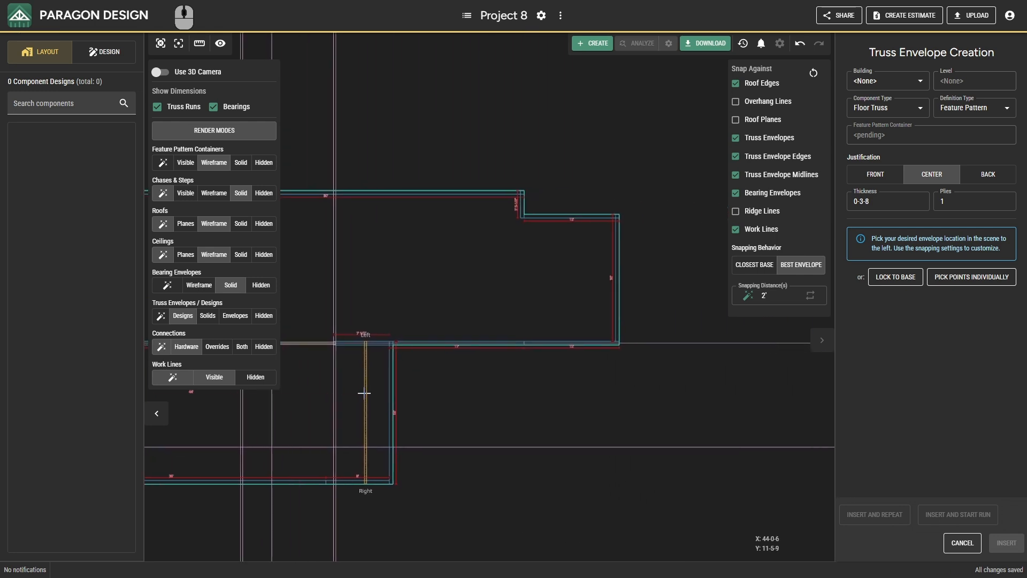
{"action": "scroll", "coordinate": [608, 275], "scroll_direction": "up", "scroll_amount": 2}
{"action": "scroll", "coordinate": [608, 274], "scroll_direction": "up", "scroll_amount": 3}
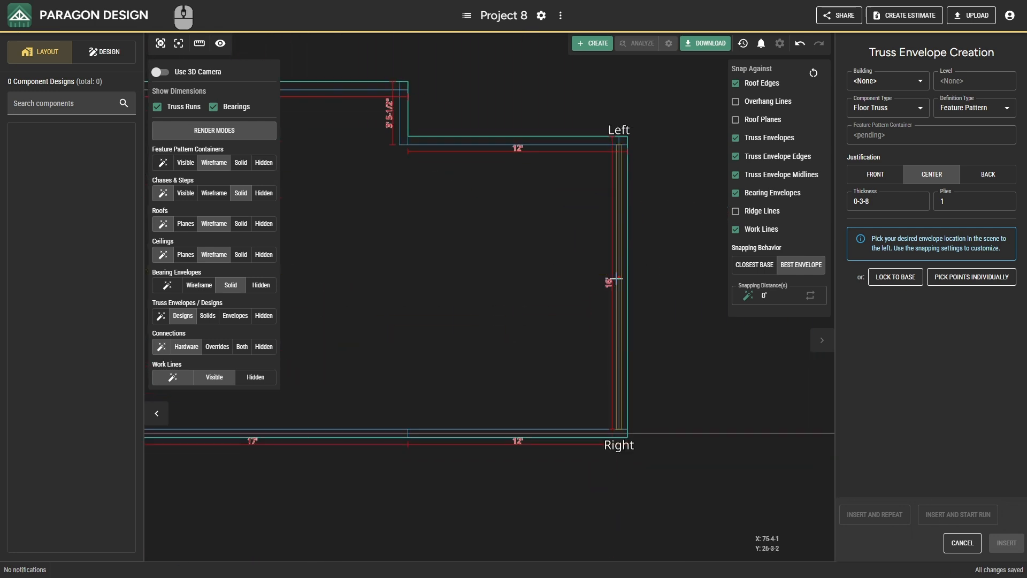
{"action": "left_click", "coordinate": [987, 174]}
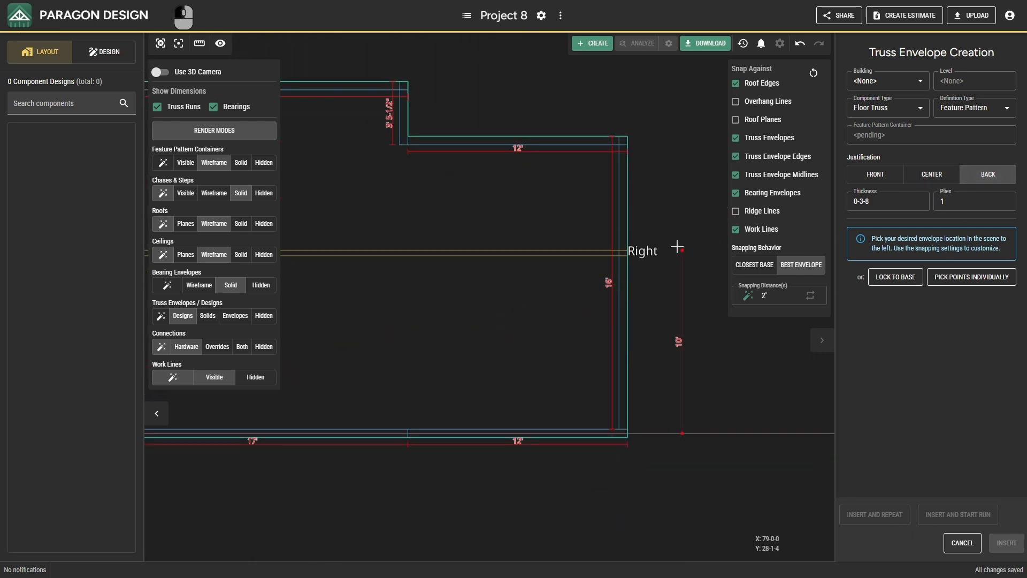
{"action": "scroll", "coordinate": [627, 206], "scroll_direction": "up", "scroll_amount": 1}
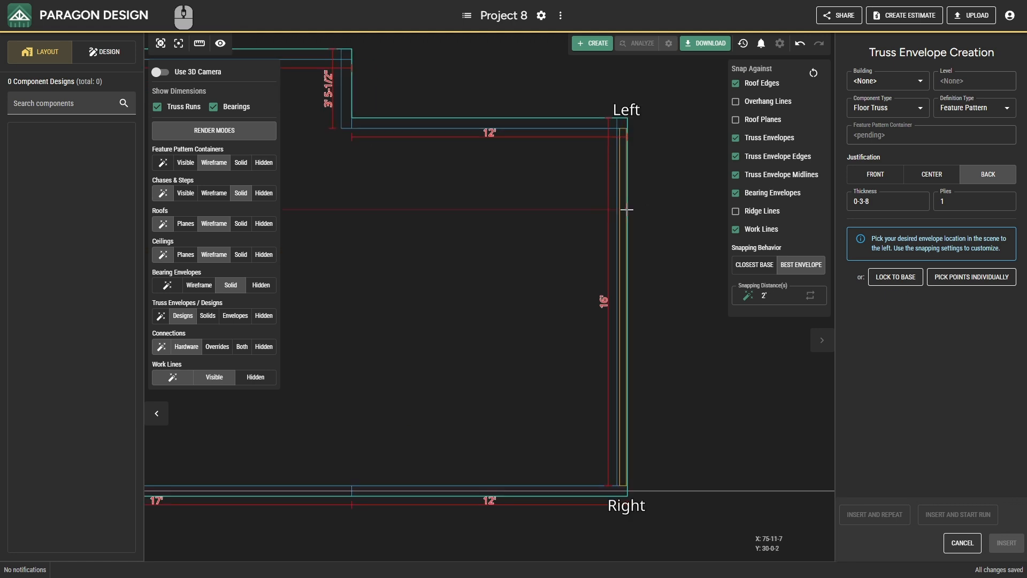
{"action": "left_click", "coordinate": [627, 204]}
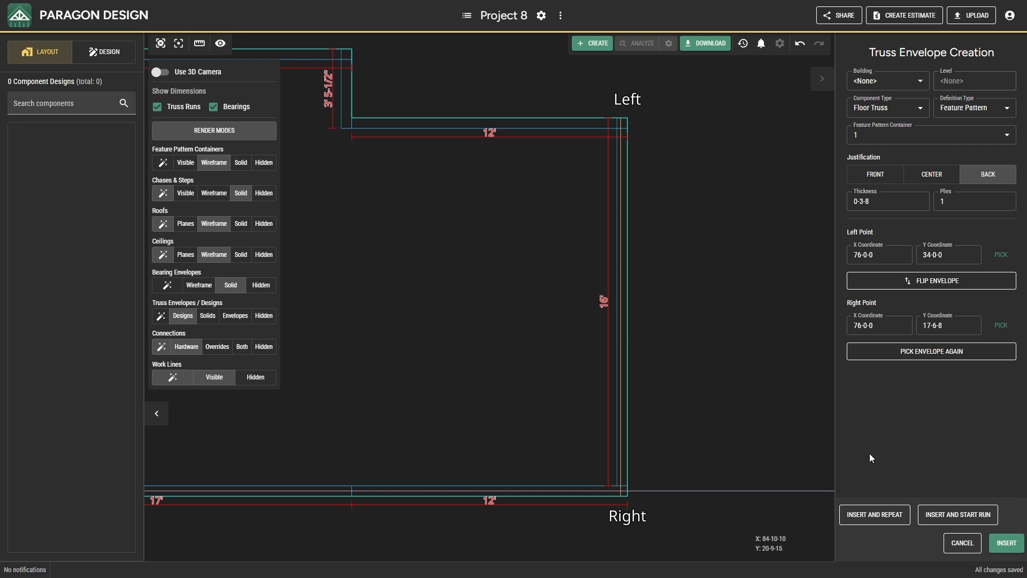
{"action": "left_click", "coordinate": [922, 515]}
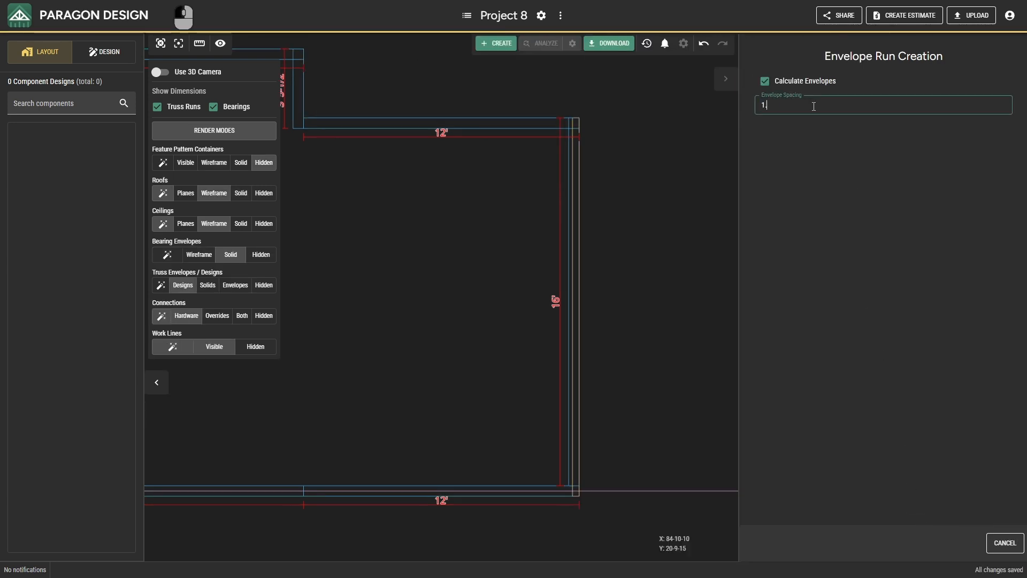
- Set the run's envelope spacing to 1-0-0 and extend it across the upper building section to the inside of its west bearing
{"action": "left_click", "coordinate": [823, 172]}
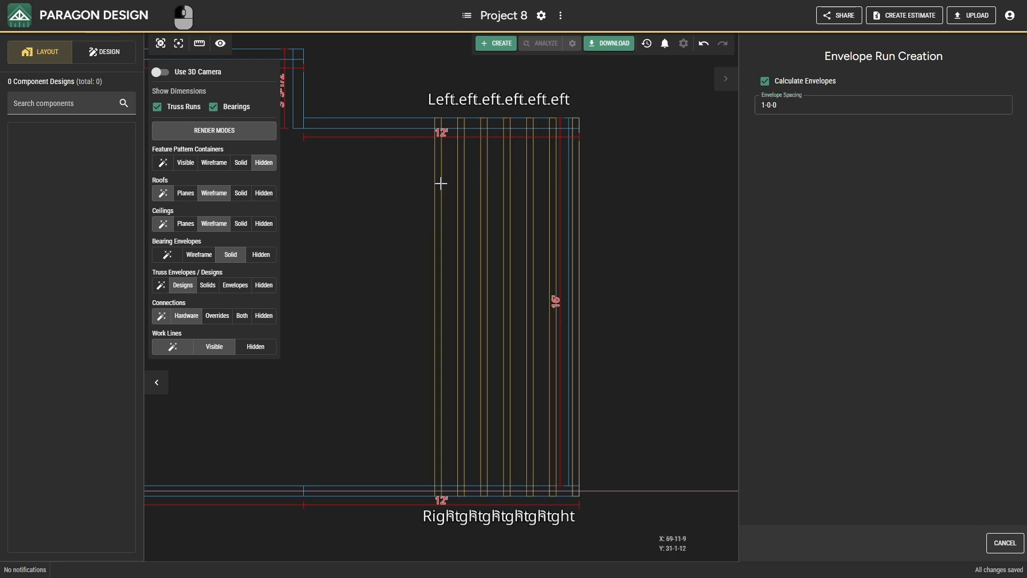
{"action": "scroll", "coordinate": [437, 186], "scroll_direction": "down", "scroll_amount": 3}
{"action": "scroll", "coordinate": [424, 188], "scroll_direction": "down", "scroll_amount": 2}
{"action": "scroll", "coordinate": [357, 190], "scroll_direction": "down", "scroll_amount": 1}
{"action": "middle_click_drag", "start_coordinate": [355, 190], "coordinate": [610, 190]}
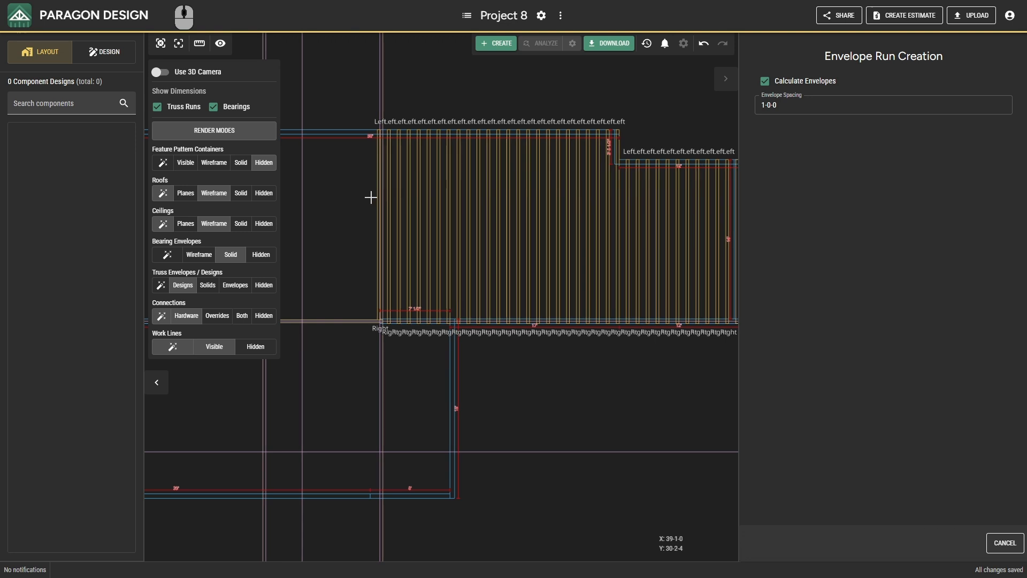
{"action": "middle_click_drag", "start_coordinate": [369, 196], "coordinate": [594, 196]}
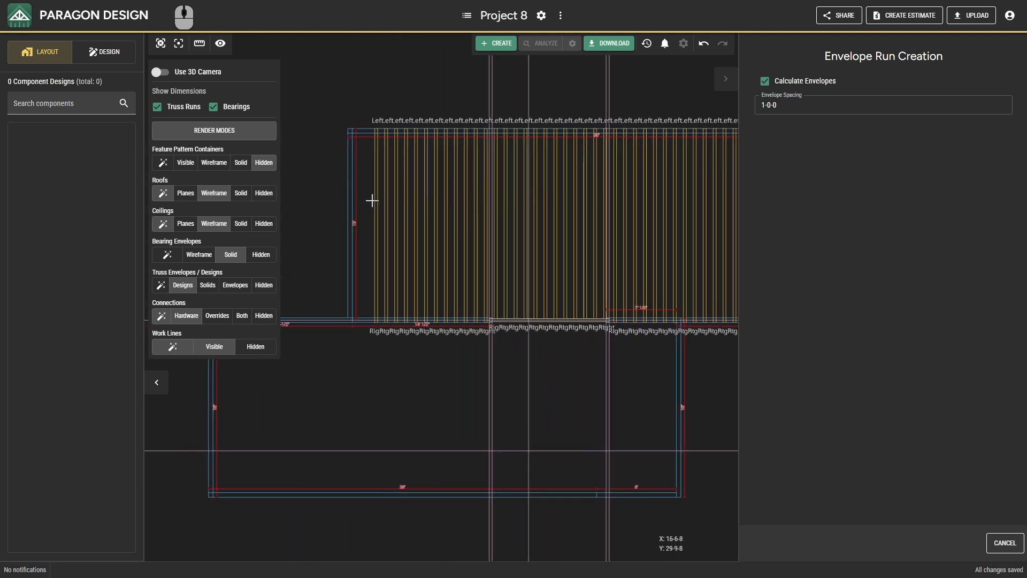
{"action": "scroll", "coordinate": [353, 201], "scroll_direction": "up", "scroll_amount": 3}
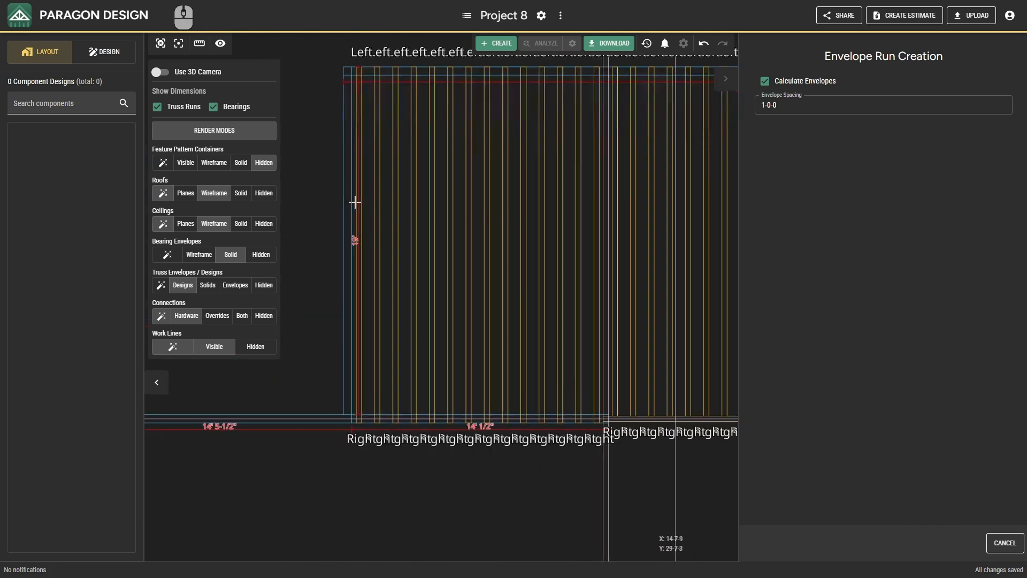
{"action": "left_click", "coordinate": [358, 202]}
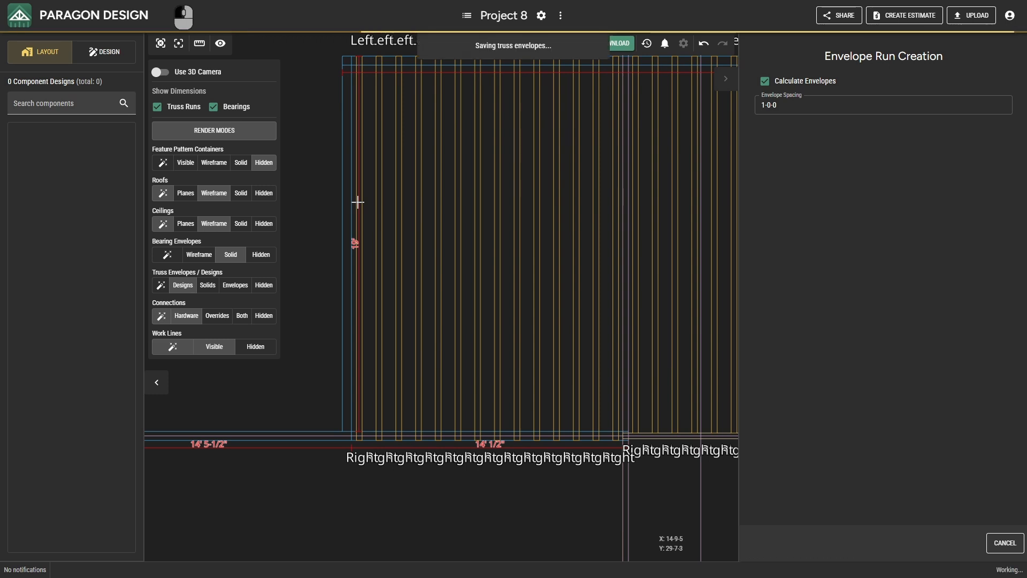
- Insert a front-justified floor truss envelope along the upper section's west outer edge at X 14-0-0, from Y 37-0-0 to 18-0-0
{"action": "right_click", "coordinate": [366, 177]}
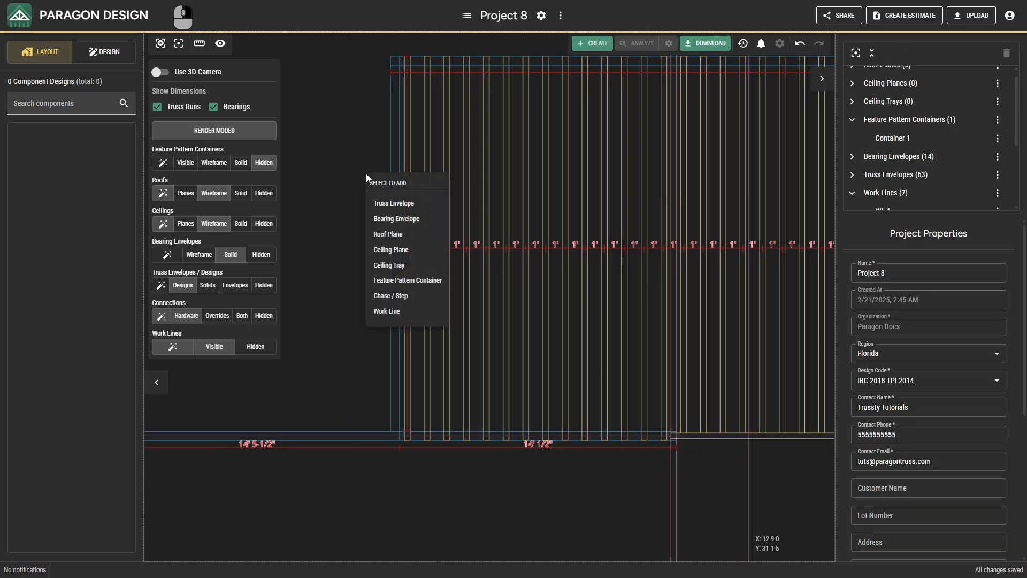
{"action": "left_click", "coordinate": [393, 204]}
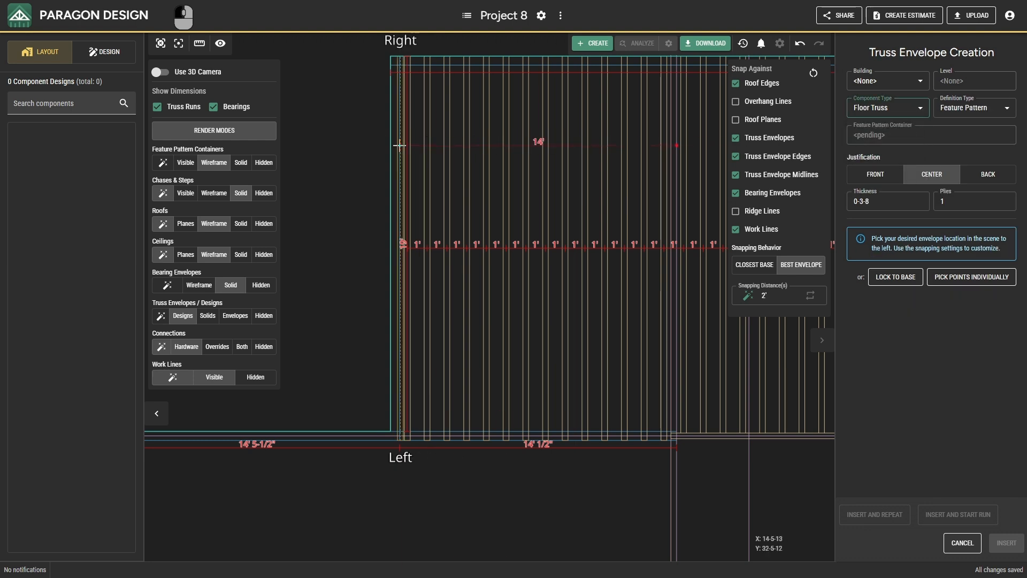
{"action": "left_click", "coordinate": [864, 181]}
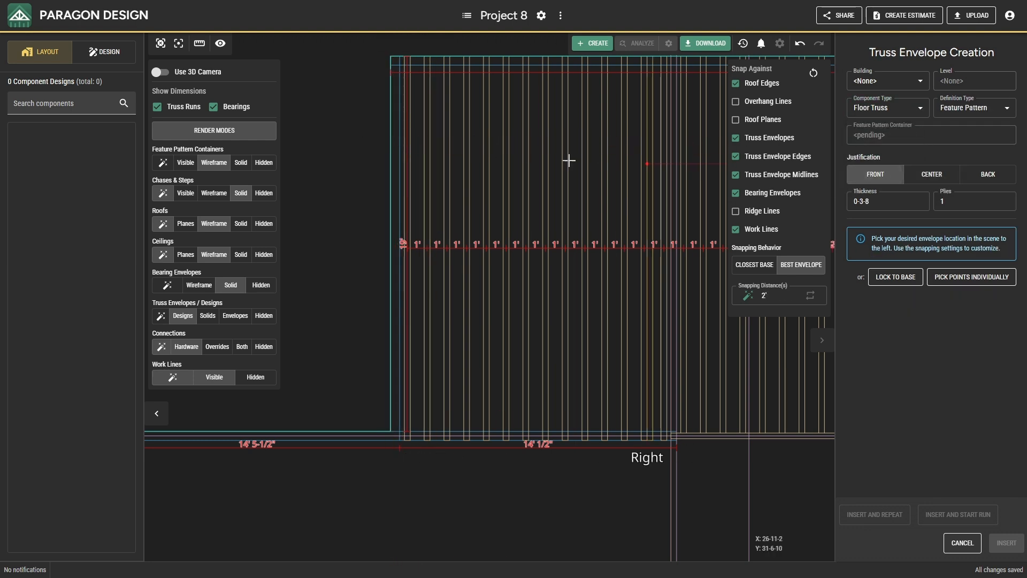
{"action": "left_click", "coordinate": [391, 146]}
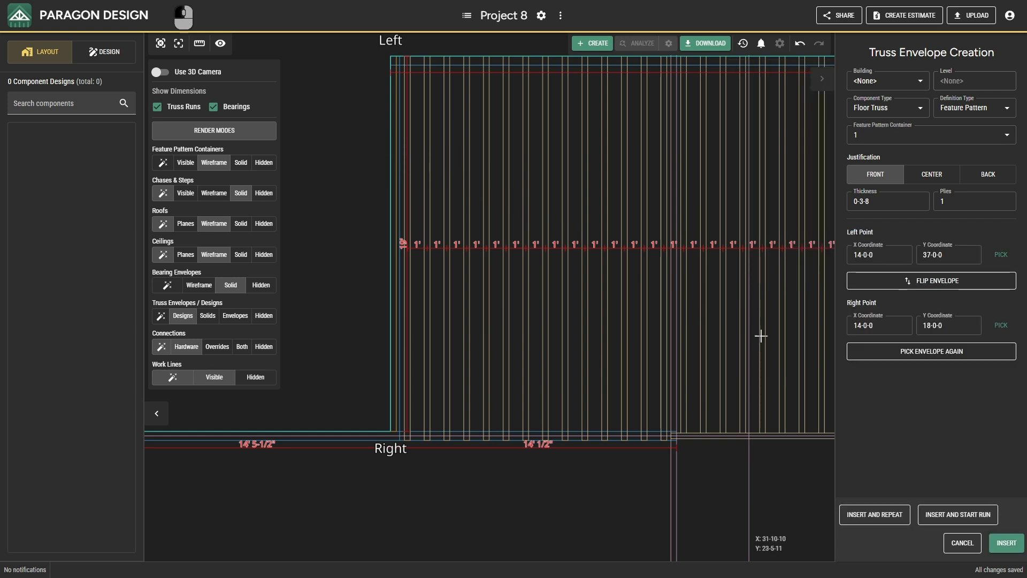
{"action": "left_click", "coordinate": [878, 514]}
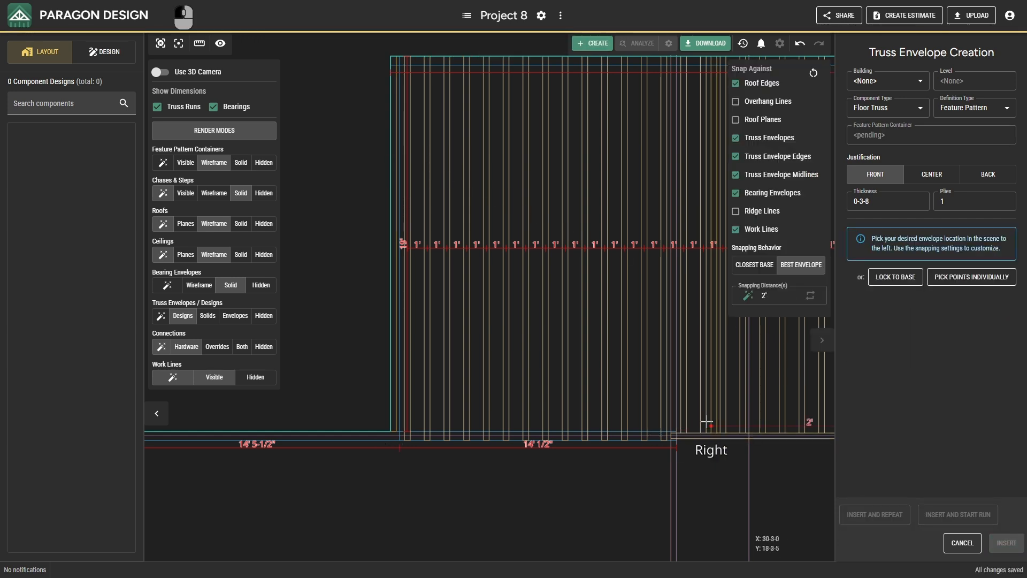
- Insert a front-justified floor truss envelope between the paired work lines at the 14' 1/2" bearing's end, X 28-6-0, from Y 0-0-0 to 17-7-8
{"action": "scroll", "coordinate": [682, 388], "scroll_direction": "down", "scroll_amount": 2}
{"action": "left_click_drag", "start_coordinate": [682, 389], "coordinate": [523, 190]}
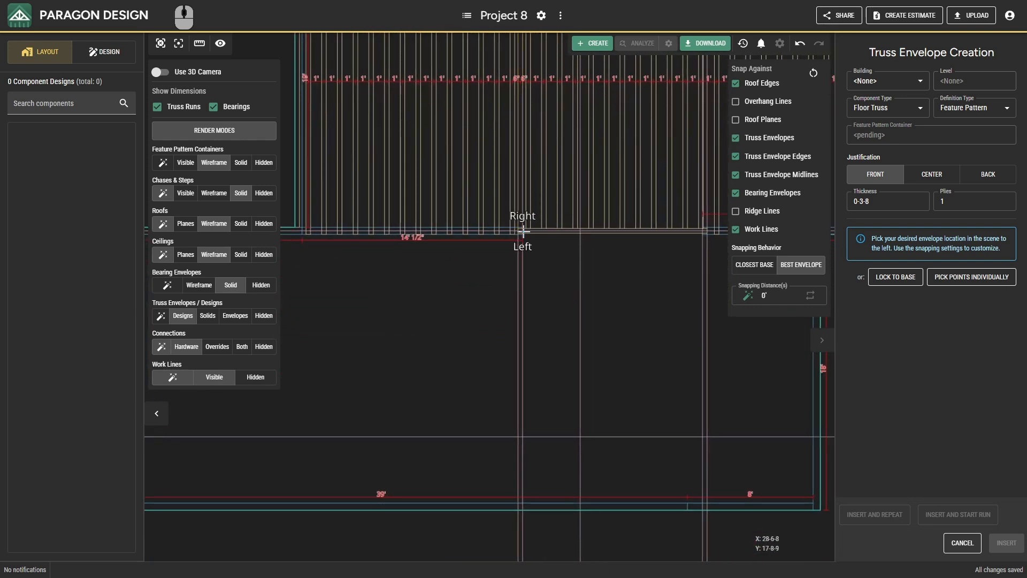
{"action": "scroll", "coordinate": [523, 232], "scroll_direction": "up", "scroll_amount": 3}
{"action": "scroll", "coordinate": [524, 263], "scroll_direction": "up", "scroll_amount": 2}
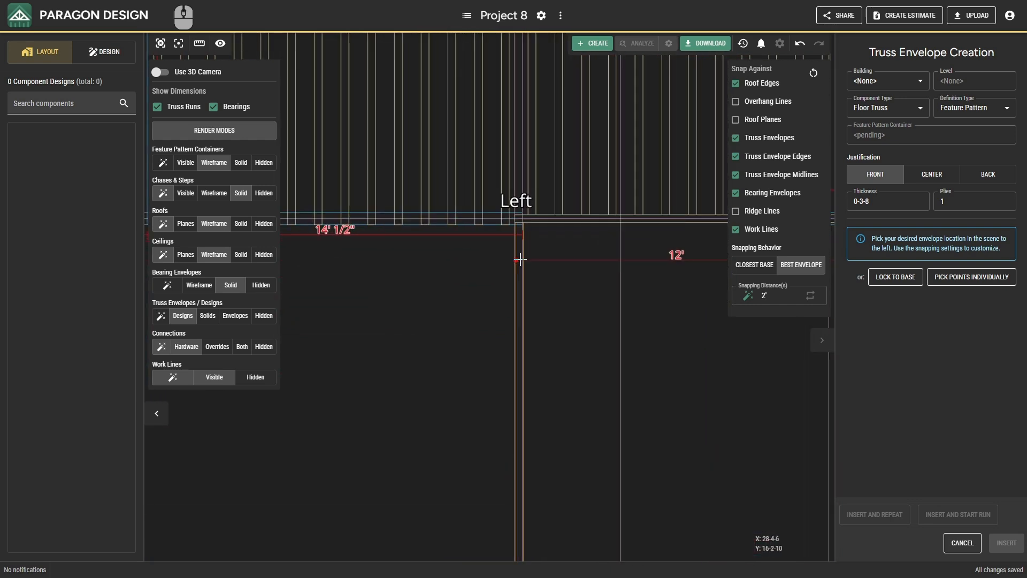
{"action": "left_click", "coordinate": [521, 259]}
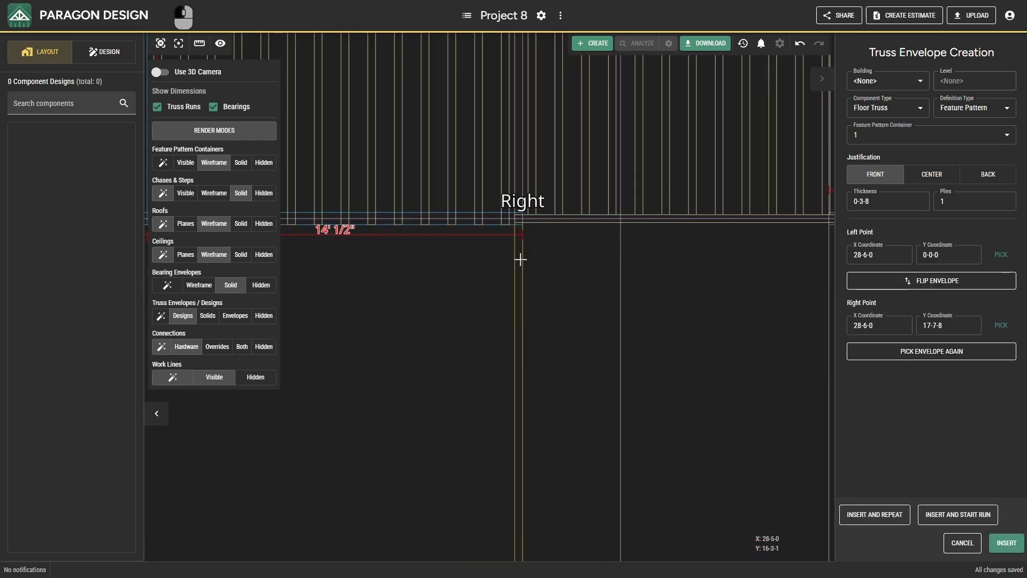
{"action": "left_click", "coordinate": [906, 522]}
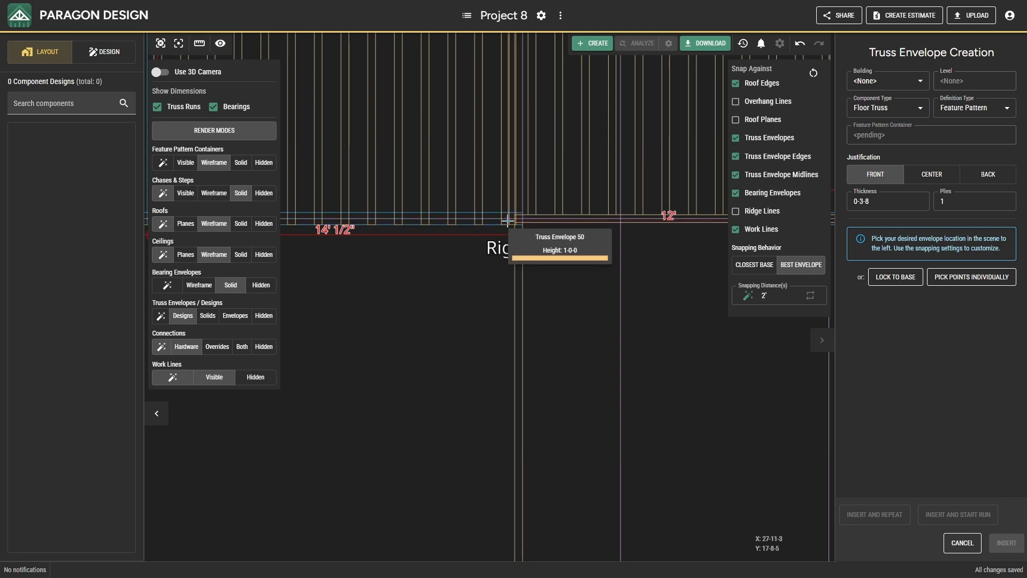
{"action": "scroll", "coordinate": [506, 225], "scroll_direction": "up", "scroll_amount": 4}
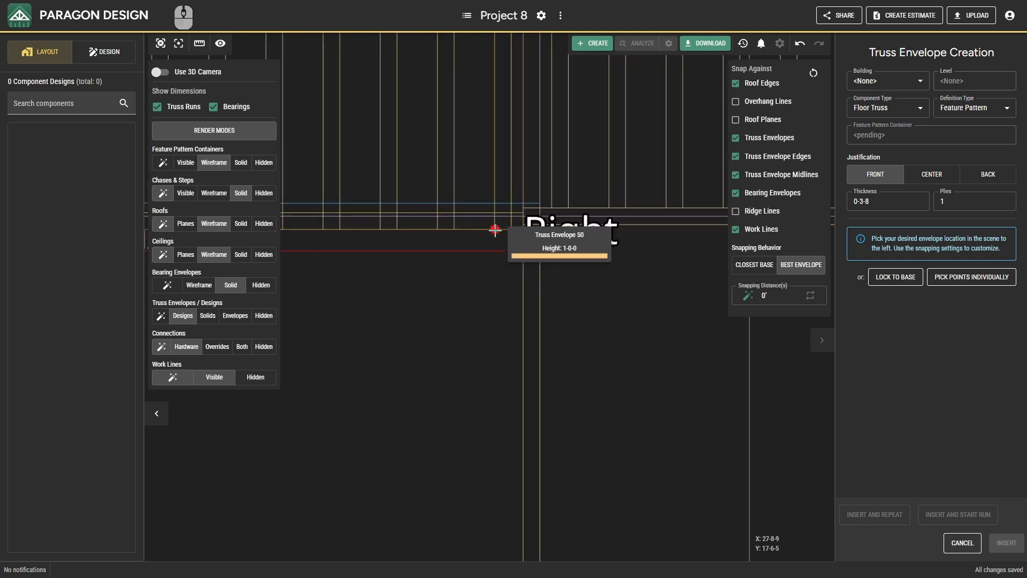
{"action": "left_click", "coordinate": [492, 225]}
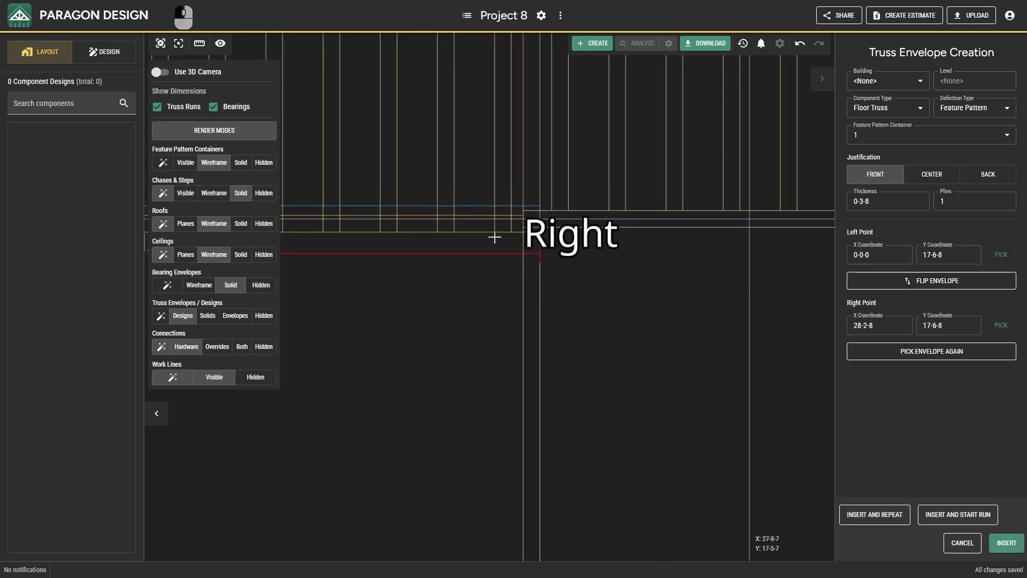
{"action": "left_click", "coordinate": [898, 353]}
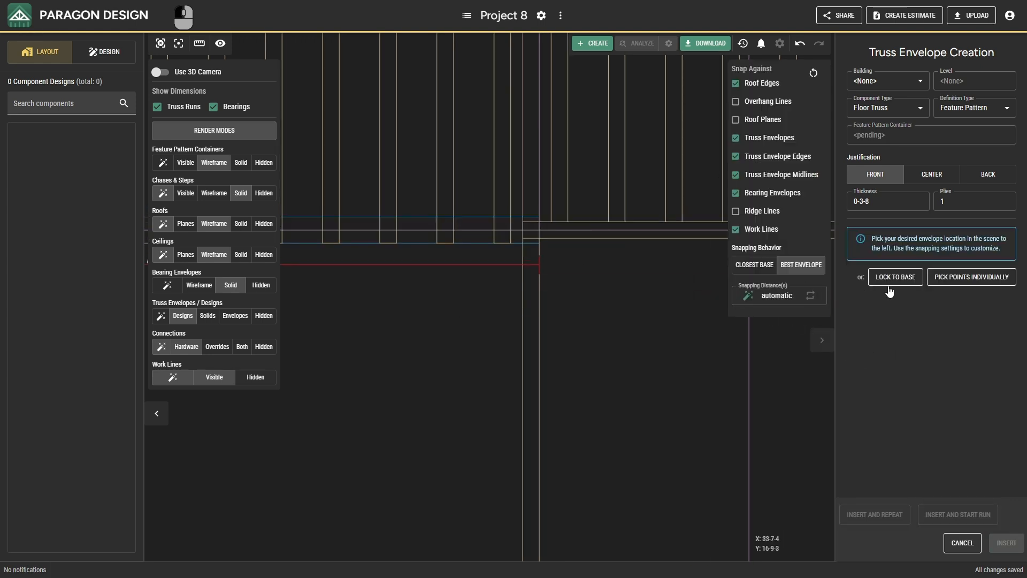
- Insert a back-justified floor truss envelope at X 28-0-0 from Y 18-0-0 to 0-0-0, and start a run from it
{"action": "left_click", "coordinate": [971, 178]}
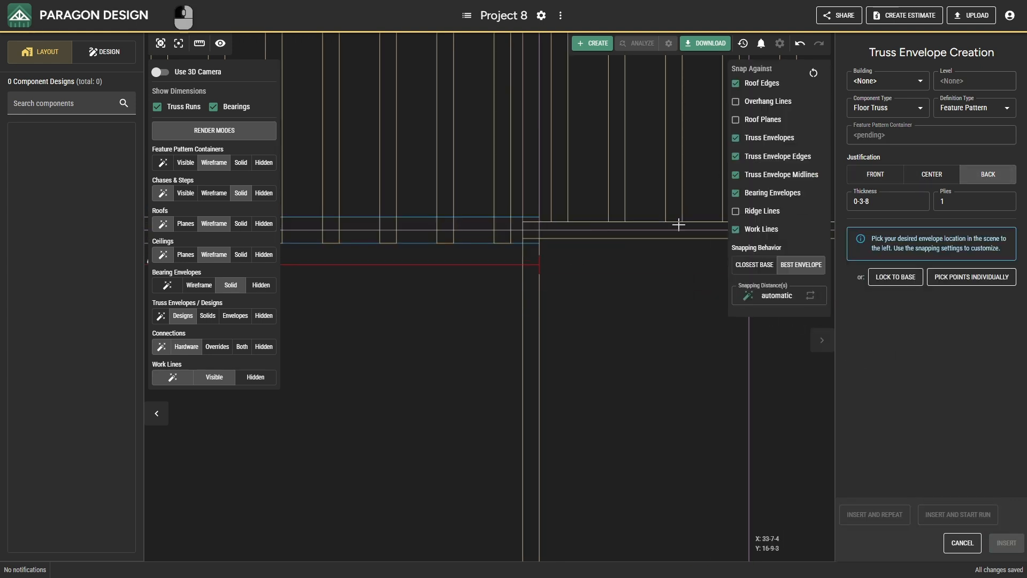
{"action": "left_click", "coordinate": [510, 244]}
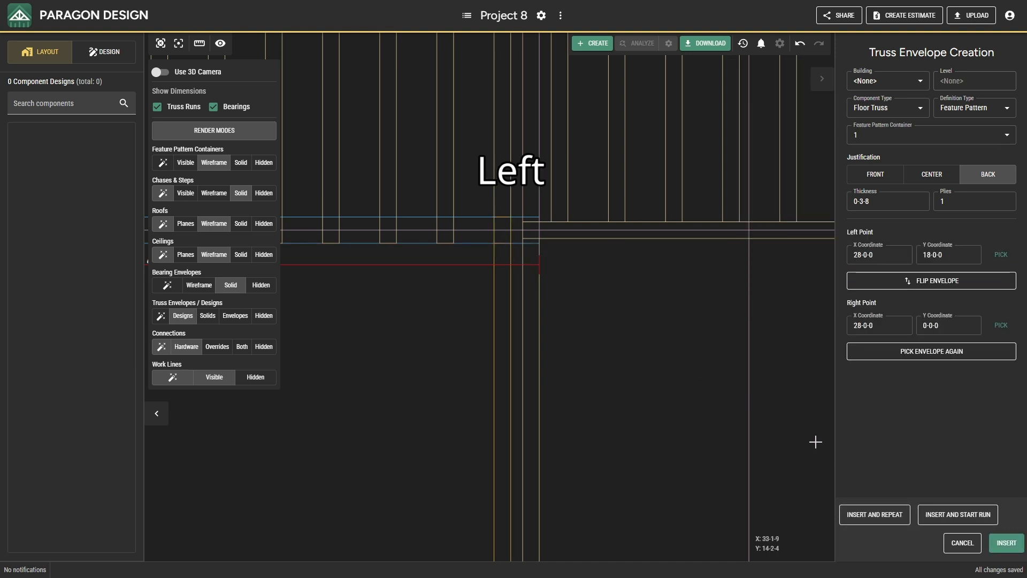
{"action": "left_click", "coordinate": [945, 517]}
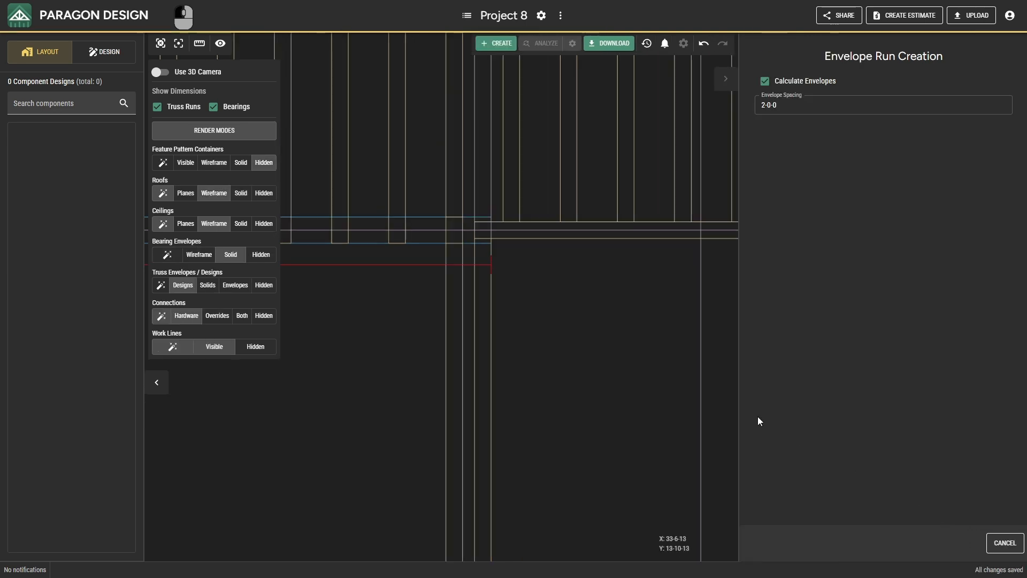
- Set the run's envelope spacing to 1-4-0 and extend it west to the inside of the lower section's 18' west bearing
{"action": "scroll", "coordinate": [406, 326], "scroll_direction": "down", "scroll_amount": 6}
{"action": "middle_click_drag", "start_coordinate": [467, 344], "coordinate": [715, 345]}
{"action": "left_click_drag", "start_coordinate": [616, 338], "coordinate": [440, 333]}
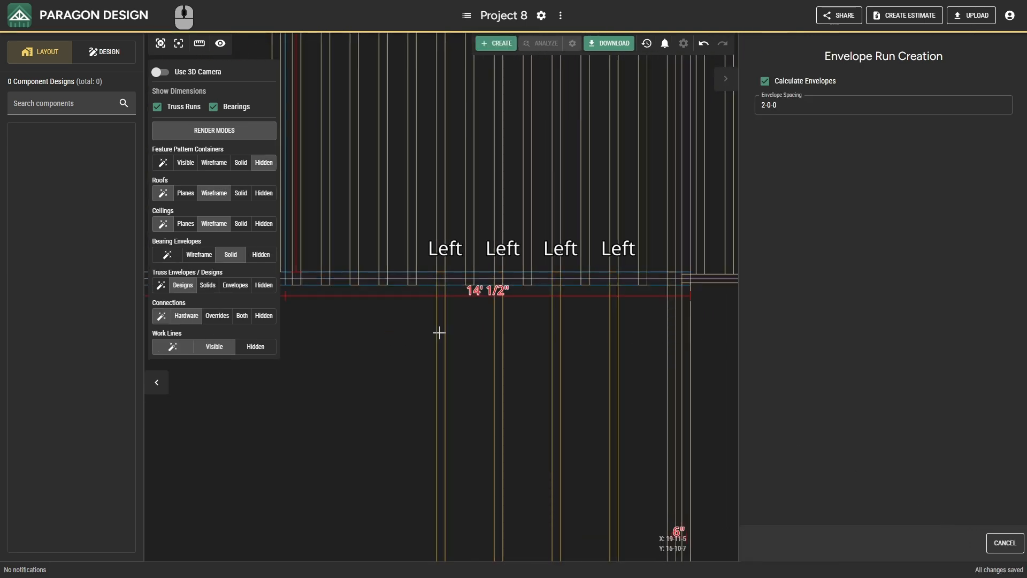
{"action": "scroll", "coordinate": [357, 336], "scroll_direction": "down", "scroll_amount": 2}
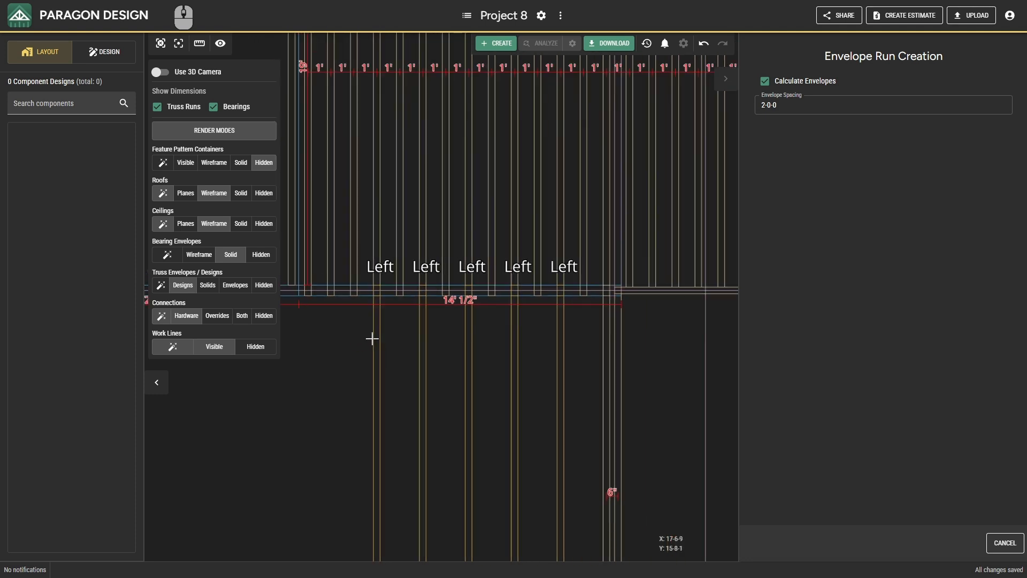
{"action": "middle_click_drag", "start_coordinate": [372, 338], "coordinate": [521, 314]}
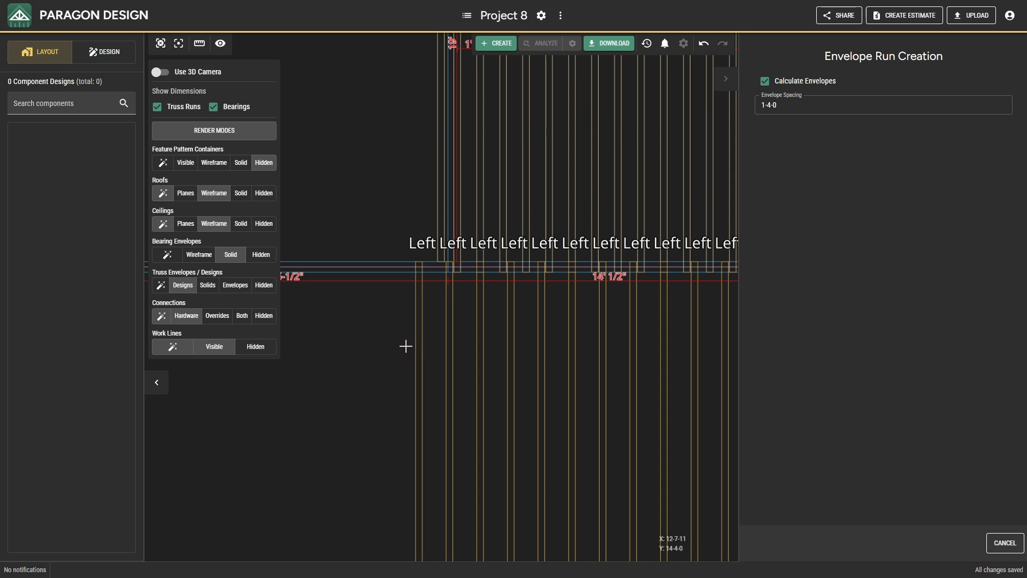
{"action": "scroll", "coordinate": [405, 346], "scroll_direction": "down", "scroll_amount": 4}
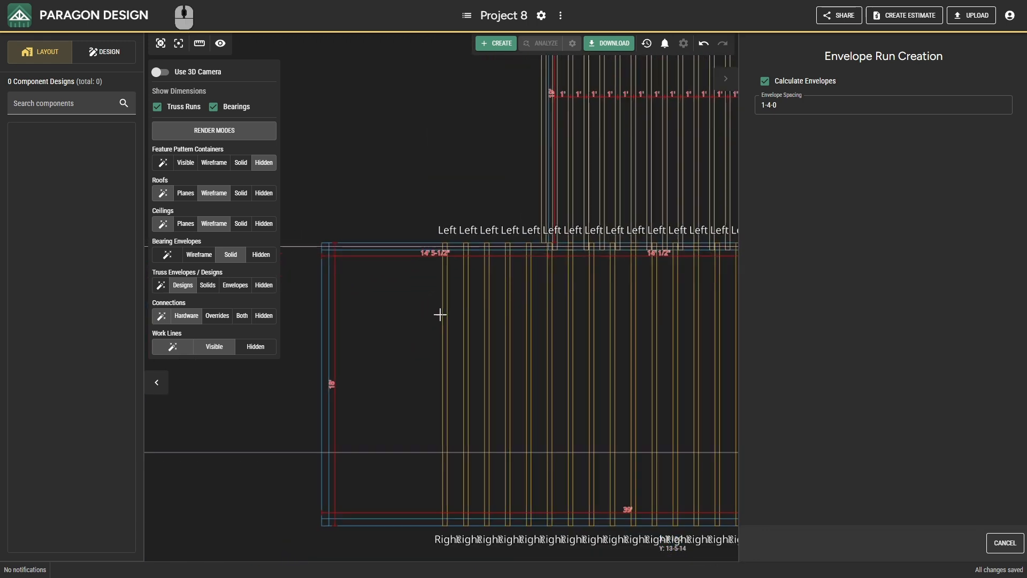
{"action": "left_click", "coordinate": [335, 323]}
- Insert a front-justified floor truss envelope between the paired work lines at X 39-11-8, from Y 17-7-8 to 0-0-0, and repeat the insertion
{"action": "middle_click_drag", "start_coordinate": [694, 324], "coordinate": [332, 306]}
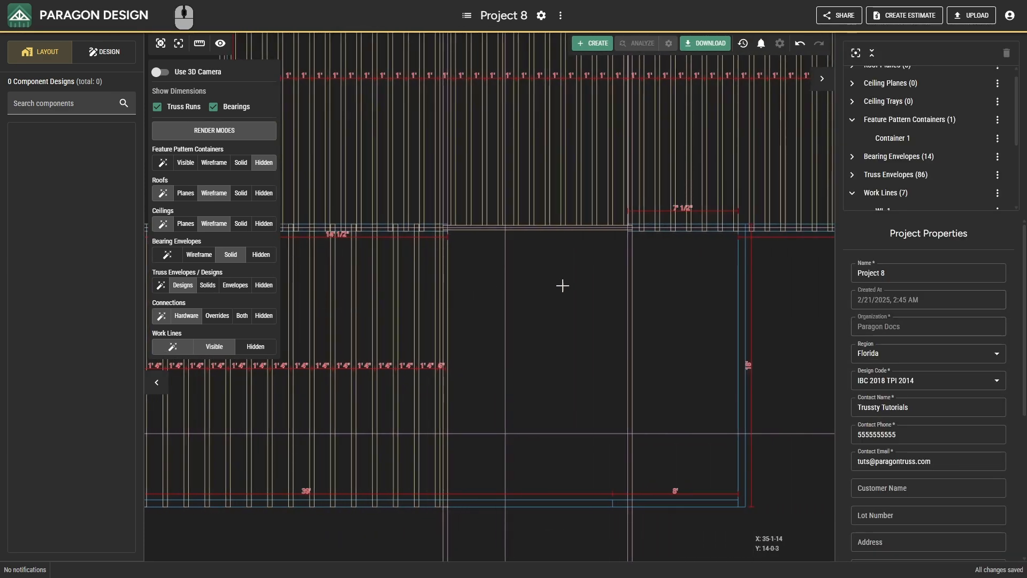
{"action": "right_click", "coordinate": [647, 266]}
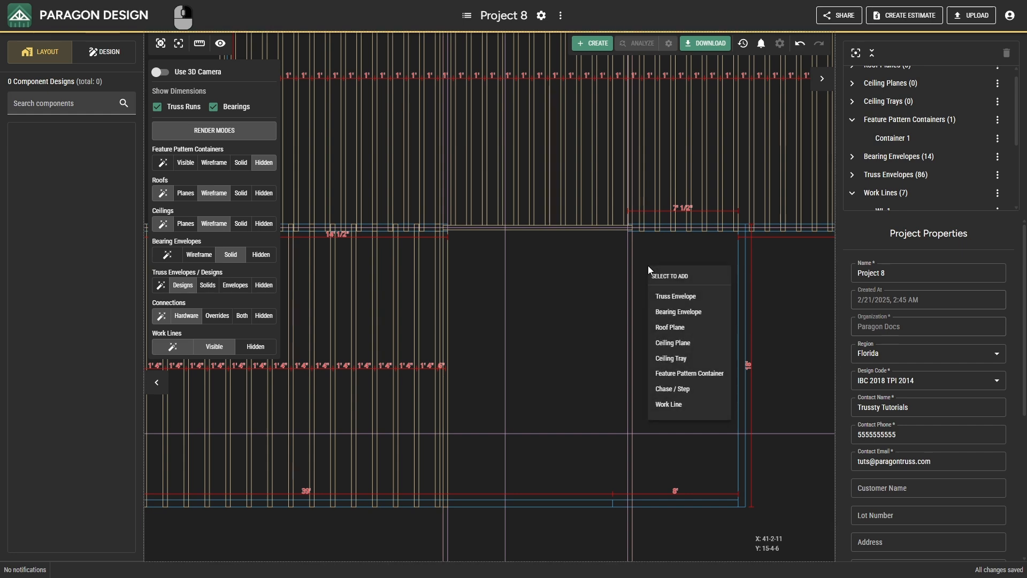
{"action": "left_click", "coordinate": [663, 296]}
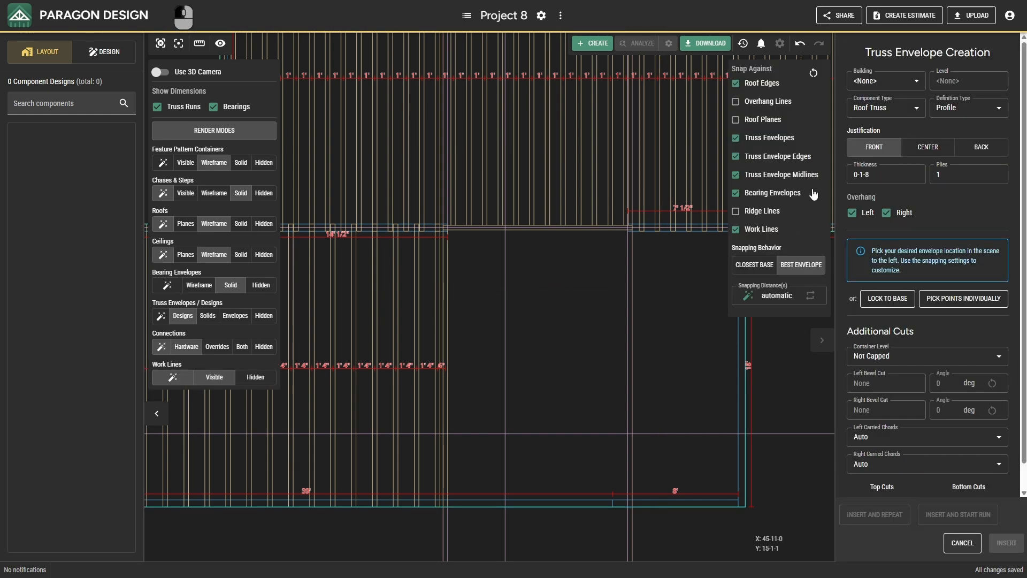
{"action": "left_click", "coordinate": [871, 147]}
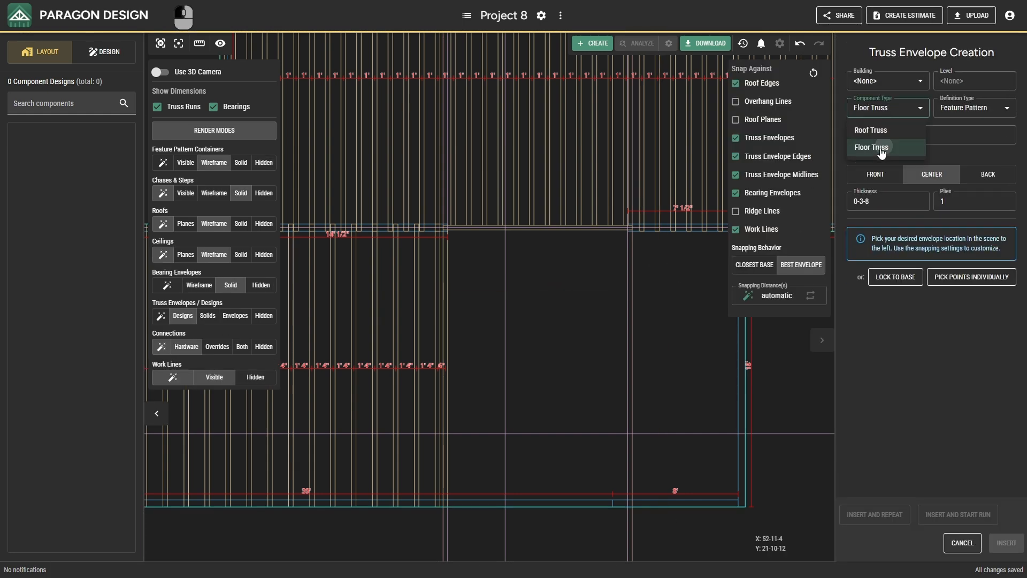
{"action": "scroll", "coordinate": [641, 266], "scroll_direction": "up", "scroll_amount": 5}
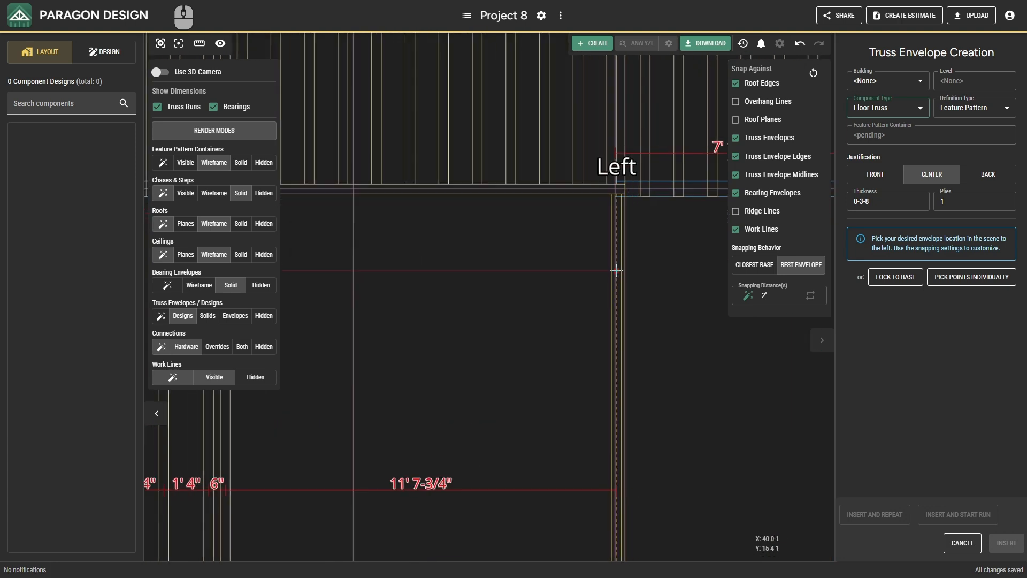
{"action": "left_click", "coordinate": [863, 176]}
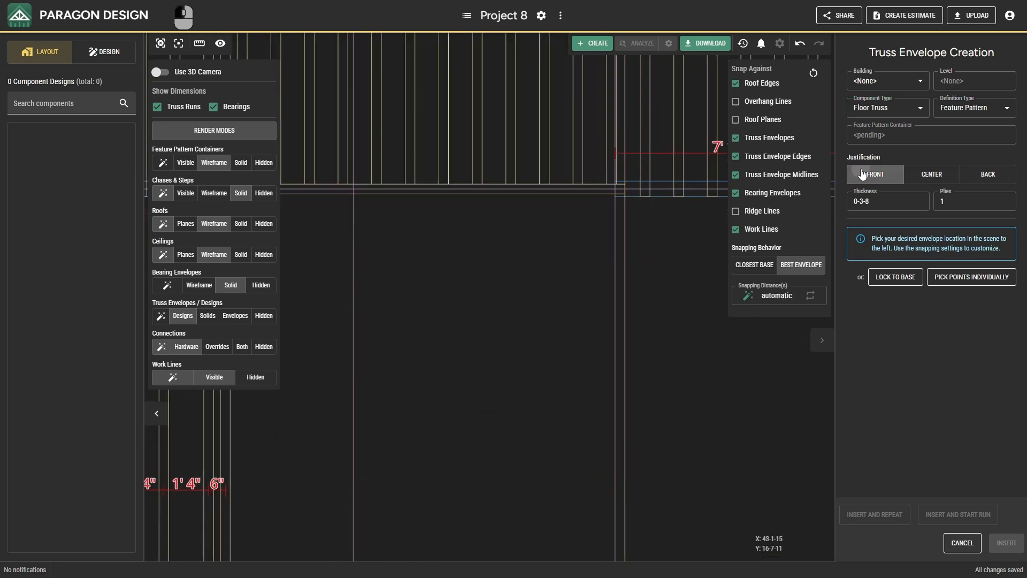
{"action": "left_click", "coordinate": [614, 255]}
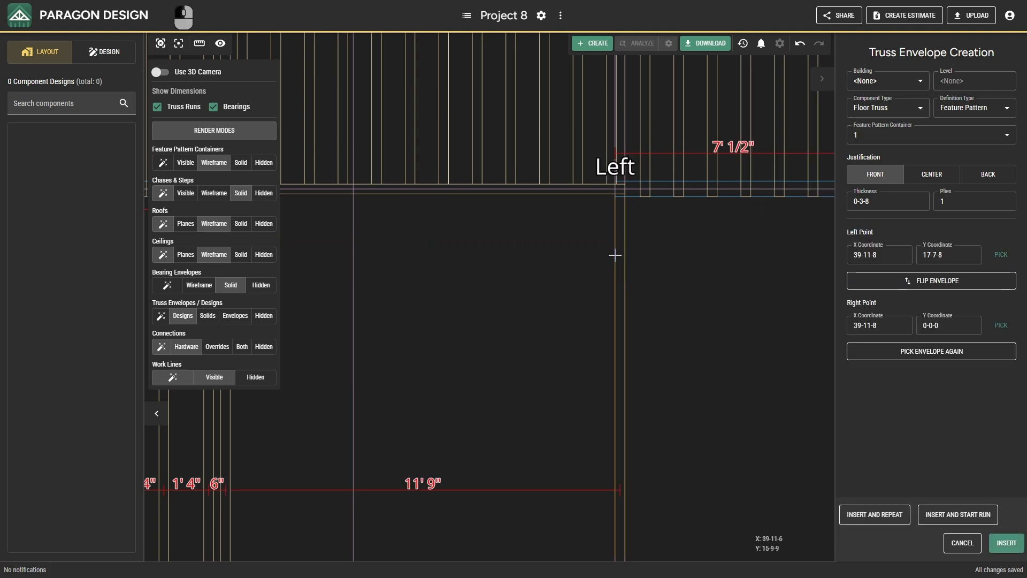
{"action": "scroll", "coordinate": [653, 277], "scroll_direction": "down", "scroll_amount": 2}
{"action": "middle_click_drag", "start_coordinate": [652, 277], "coordinate": [546, 197]}
{"action": "left_click", "coordinate": [889, 516]}
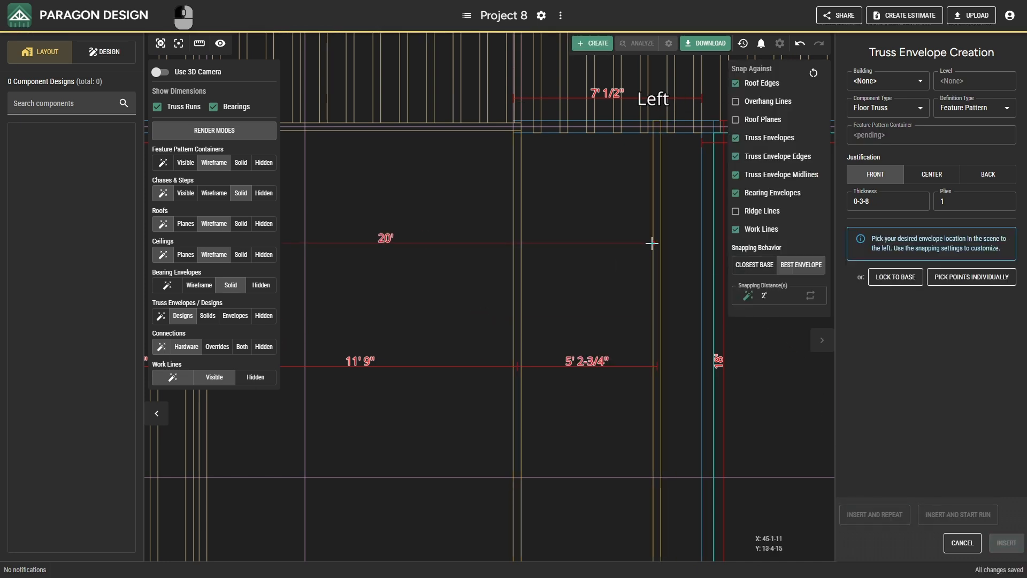
- Insert a back-justified floor truss envelope at the inner edge of the 18' bearing, X 47-0-0 from Y 18-0-0 to 0-0-0, and start a run
{"action": "middle_click_drag", "start_coordinate": [654, 241], "coordinate": [589, 318]}
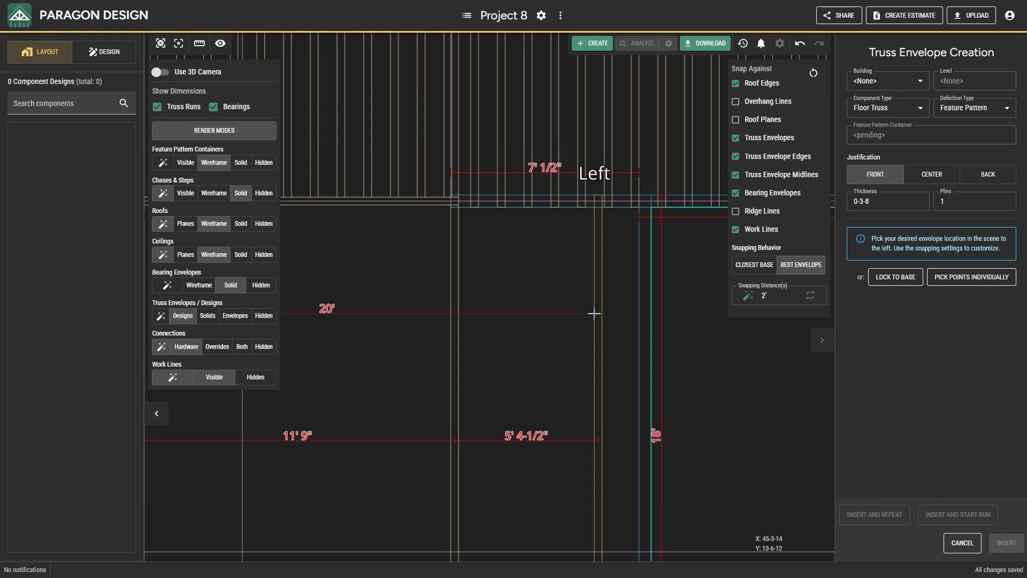
{"action": "scroll", "coordinate": [633, 235], "scroll_direction": "up", "scroll_amount": 3}
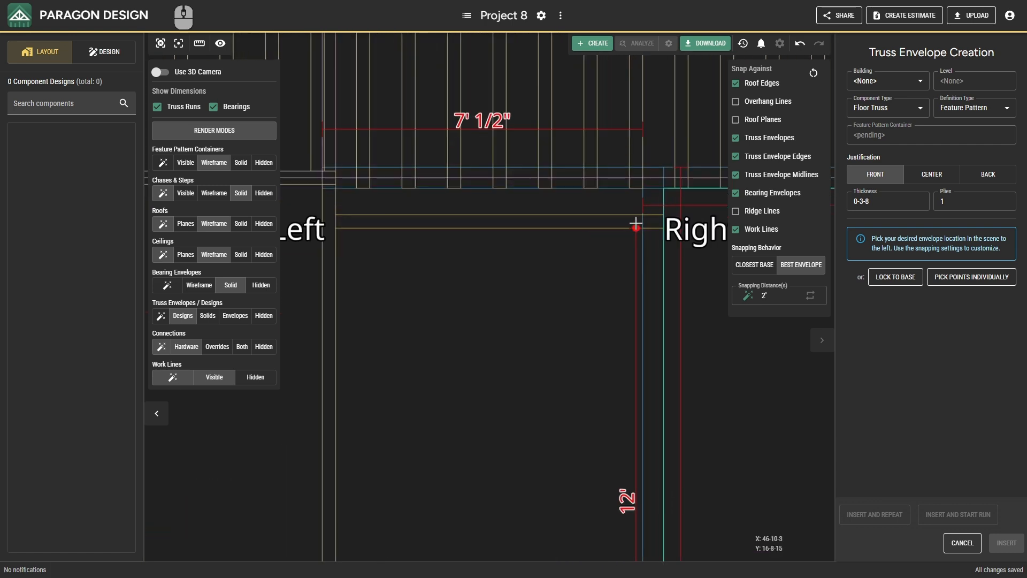
{"action": "scroll", "coordinate": [637, 191], "scroll_direction": "up", "scroll_amount": 1}
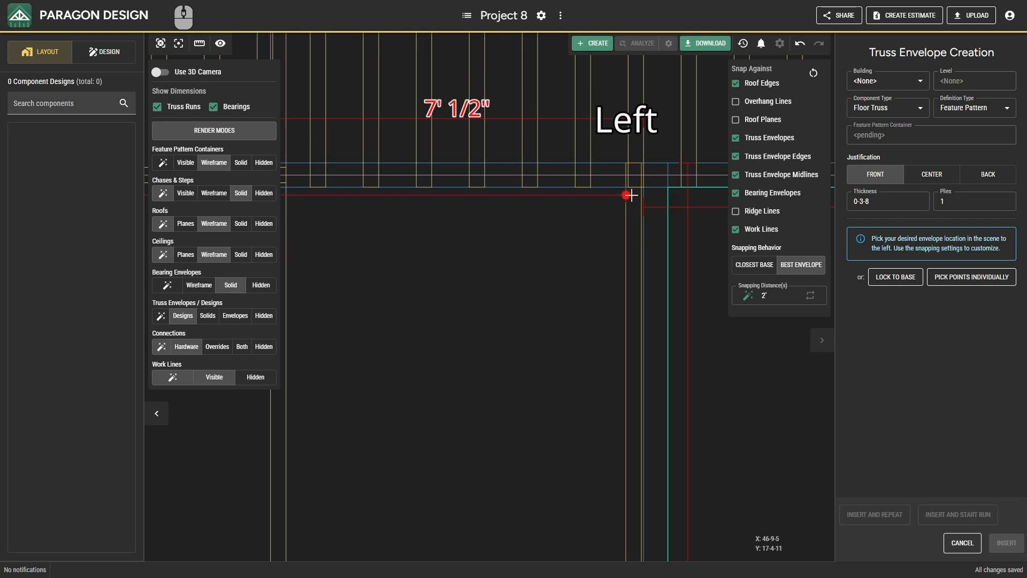
{"action": "left_click", "coordinate": [987, 175]}
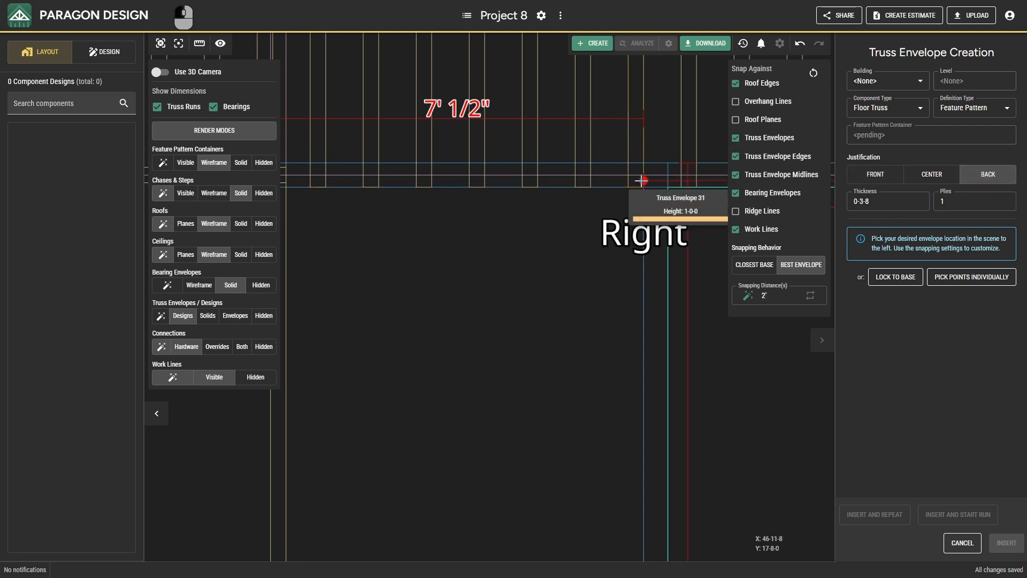
{"action": "left_click", "coordinate": [645, 197]}
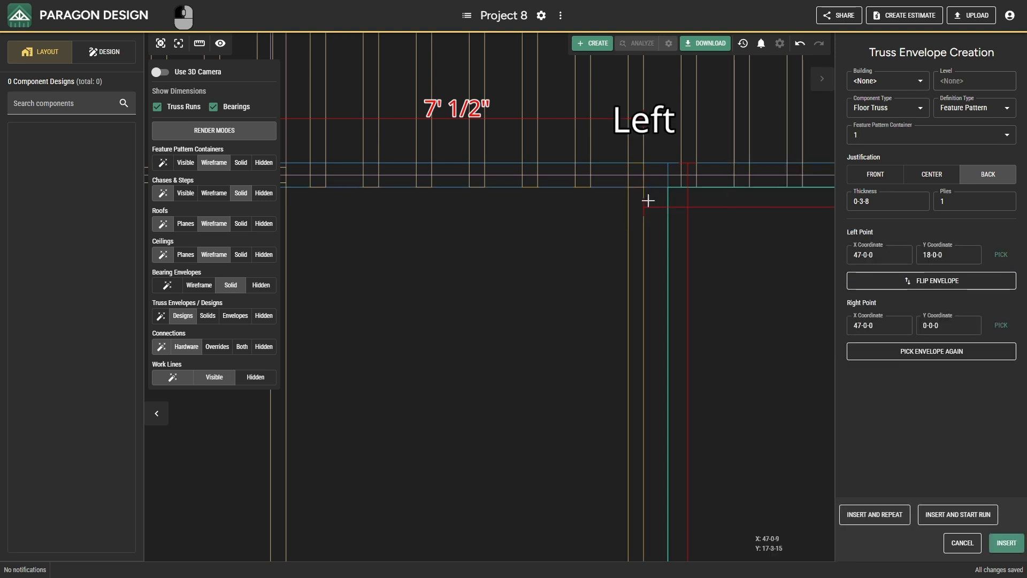
{"action": "left_click", "coordinate": [924, 516]}
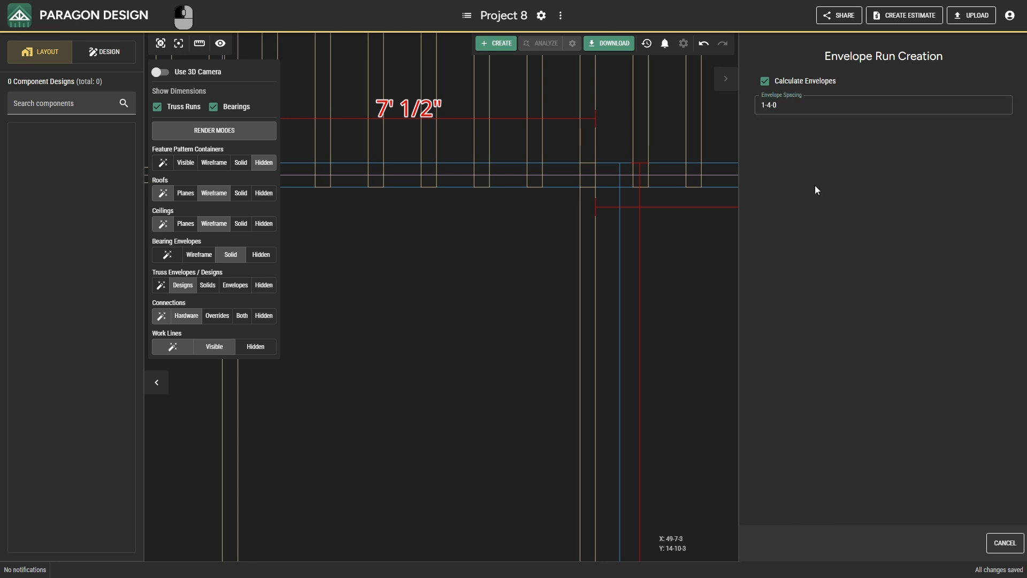
- Set the run's envelope spacing to 1-4-0 and extend it west to the truss envelope at X 39-11-8
{"action": "scroll", "coordinate": [406, 282], "scroll_direction": "down", "scroll_amount": 3}
{"action": "middle_click_drag", "start_coordinate": [406, 282], "coordinate": [577, 289]}
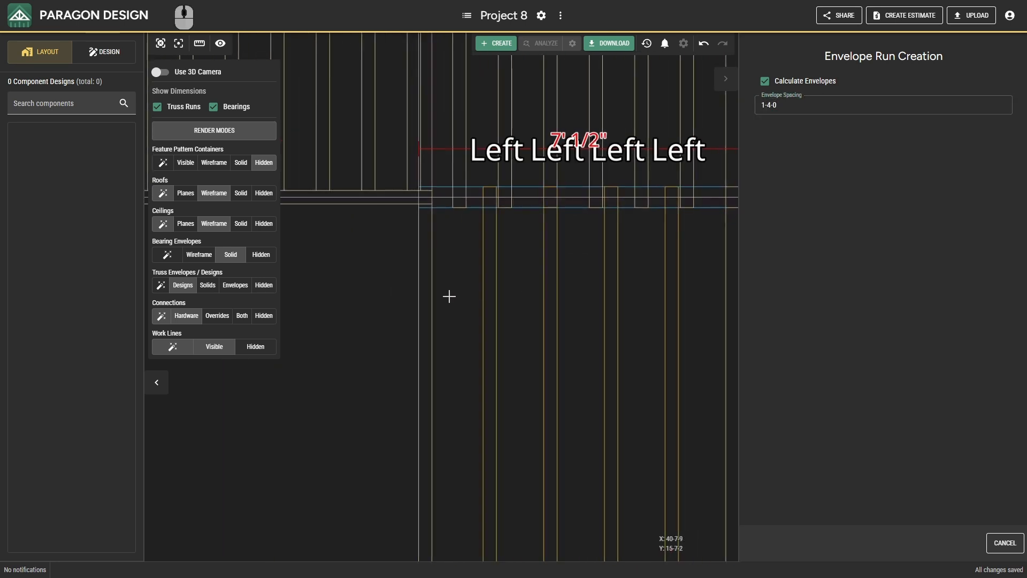
{"action": "scroll", "coordinate": [444, 299], "scroll_direction": "down", "scroll_amount": 2}
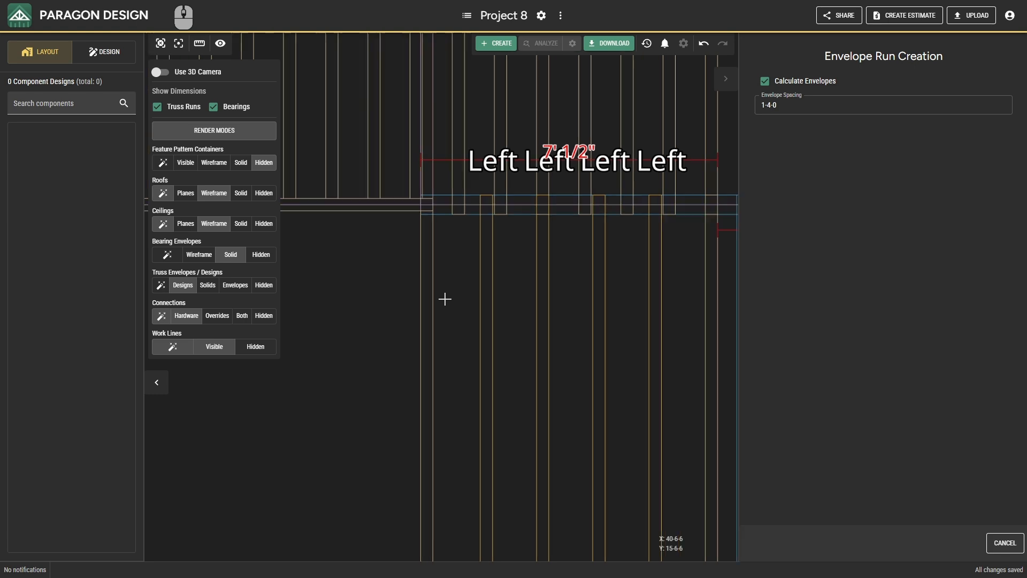
{"action": "left_click", "coordinate": [444, 299]}
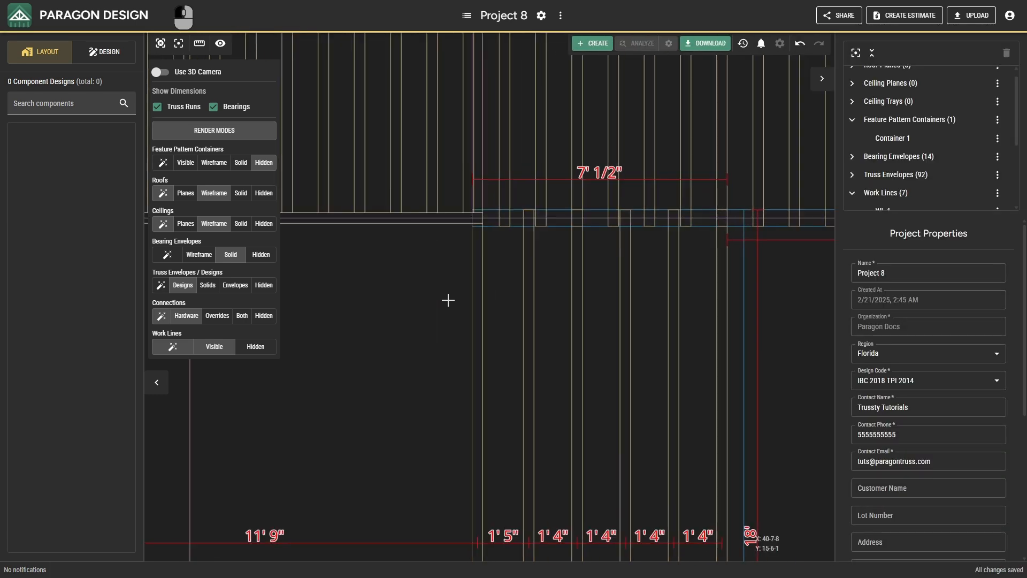
- Start a run from the envelope at X 39-11-8 with 1-4-0 spacing and extend it west to the vertical work line in the open bay
{"action": "scroll", "coordinate": [481, 303], "scroll_direction": "down", "scroll_amount": 3}
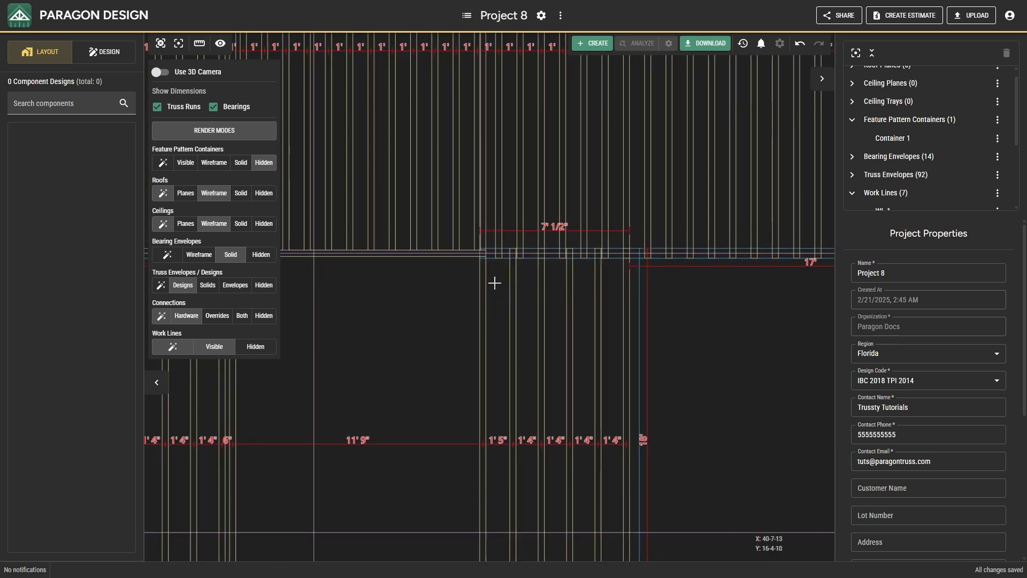
{"action": "left_click", "coordinate": [483, 281]}
{"action": "right_click", "coordinate": [484, 281]}
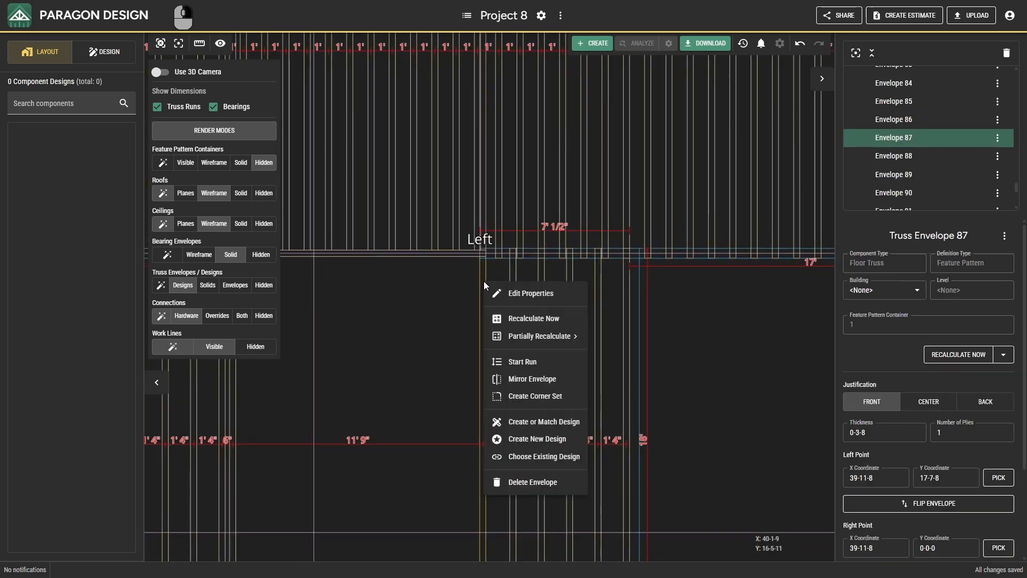
{"action": "left_click", "coordinate": [510, 356]}
{"action": "scroll", "coordinate": [318, 356], "scroll_direction": "down", "scroll_amount": 3}
{"action": "middle_click_drag", "start_coordinate": [318, 355], "coordinate": [485, 260]}
{"action": "left_click", "coordinate": [779, 110]}
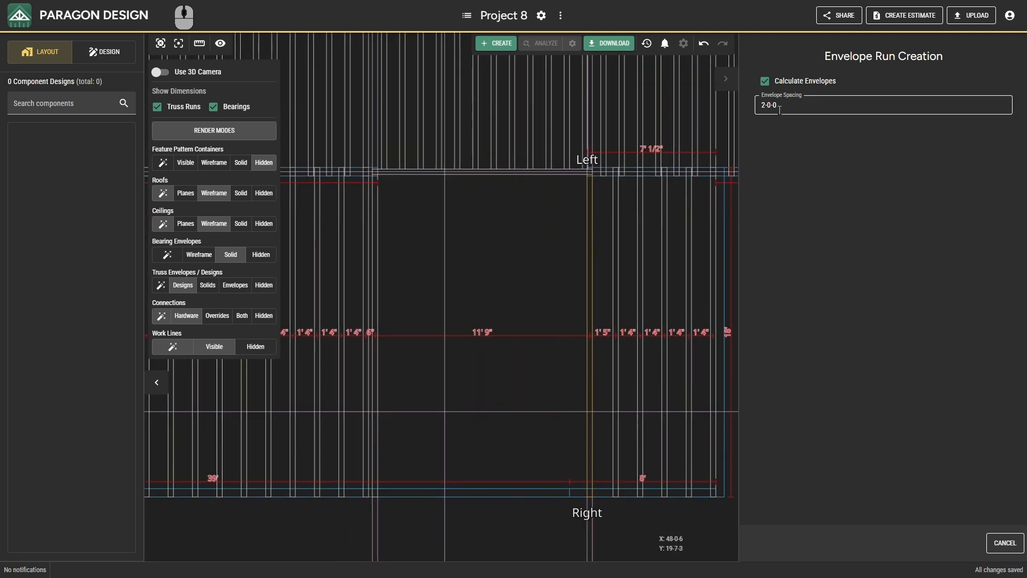
{"action": "left_click", "coordinate": [774, 146]}
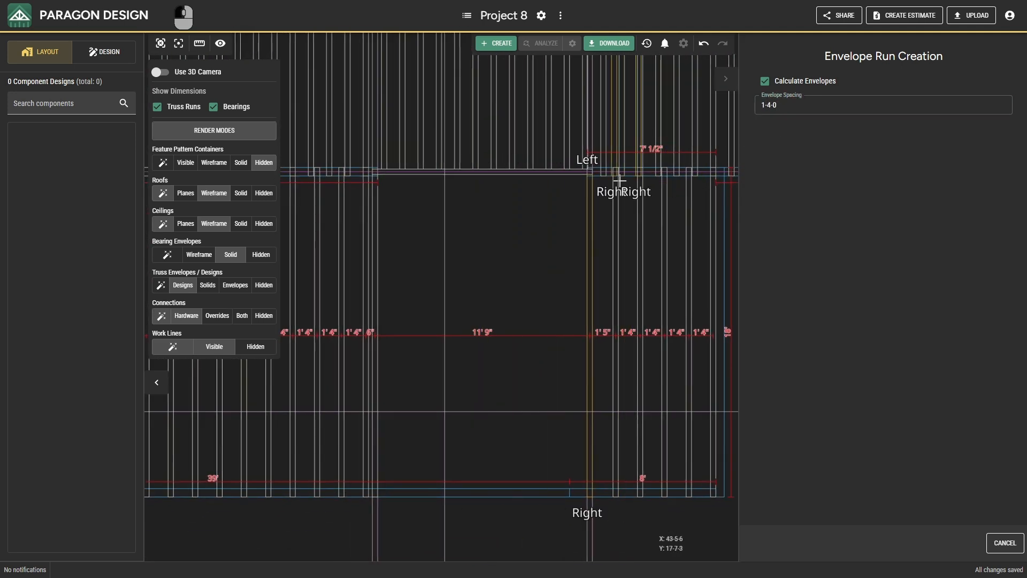
{"action": "left_click", "coordinate": [448, 223]}
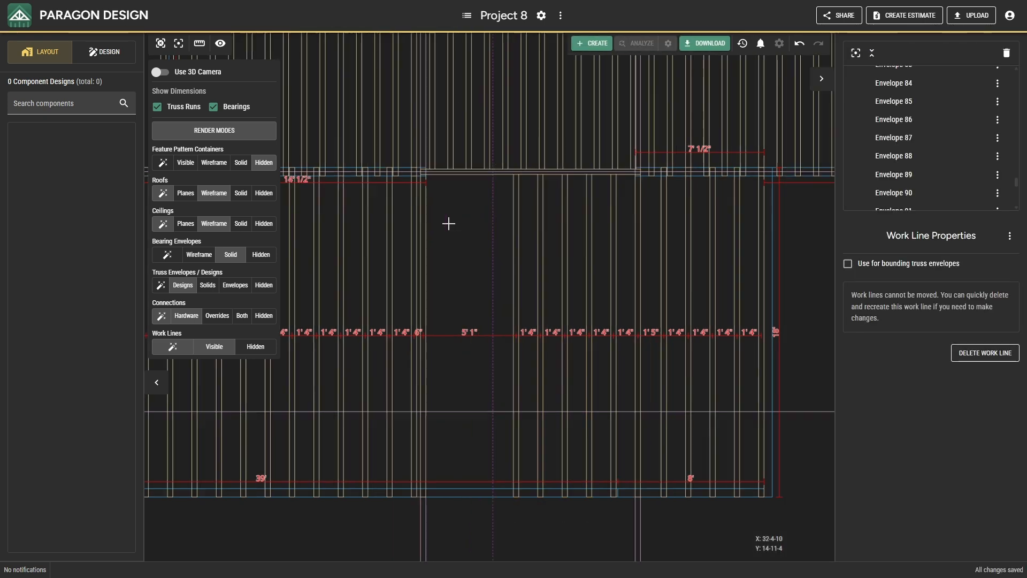
- Insert a back-justified floor truss envelope along the vertical work line at X 32-2-0, from Y 0-0-0 to 17-7-8, and repeat the insertion
{"action": "scroll", "coordinate": [488, 219], "scroll_direction": "up", "scroll_amount": 3}
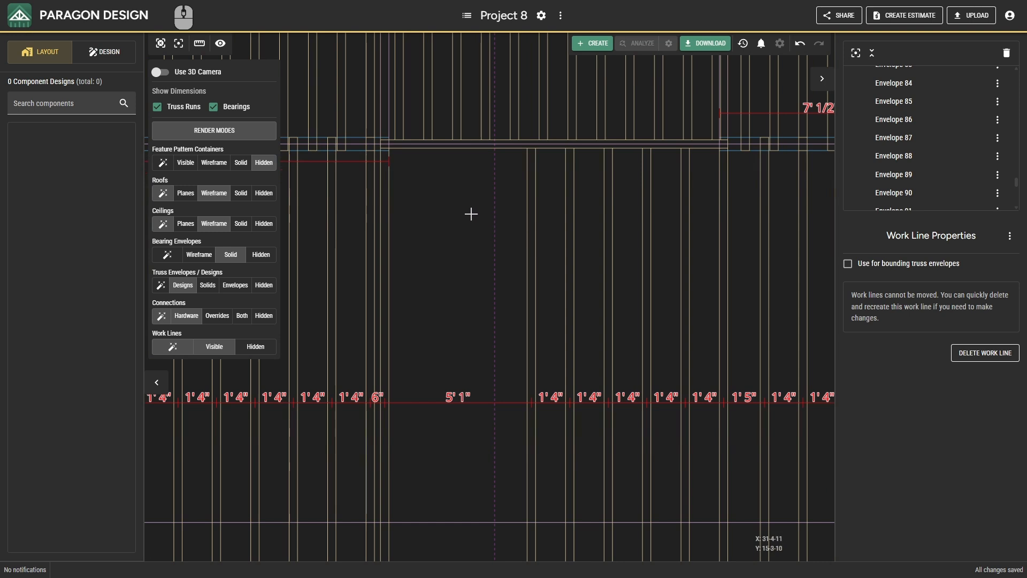
{"action": "right_click", "coordinate": [471, 209]}
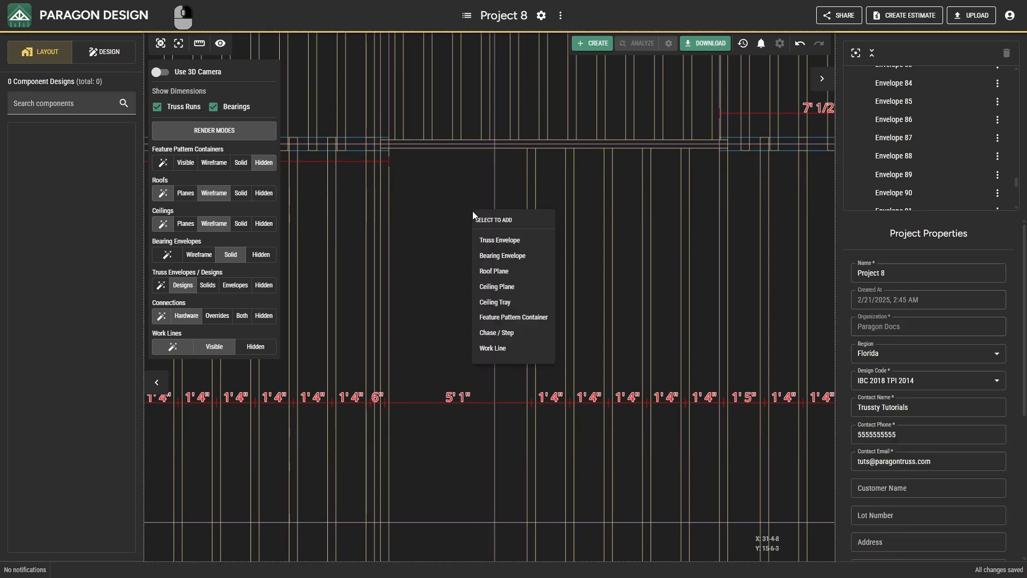
{"action": "left_click", "coordinate": [483, 240]}
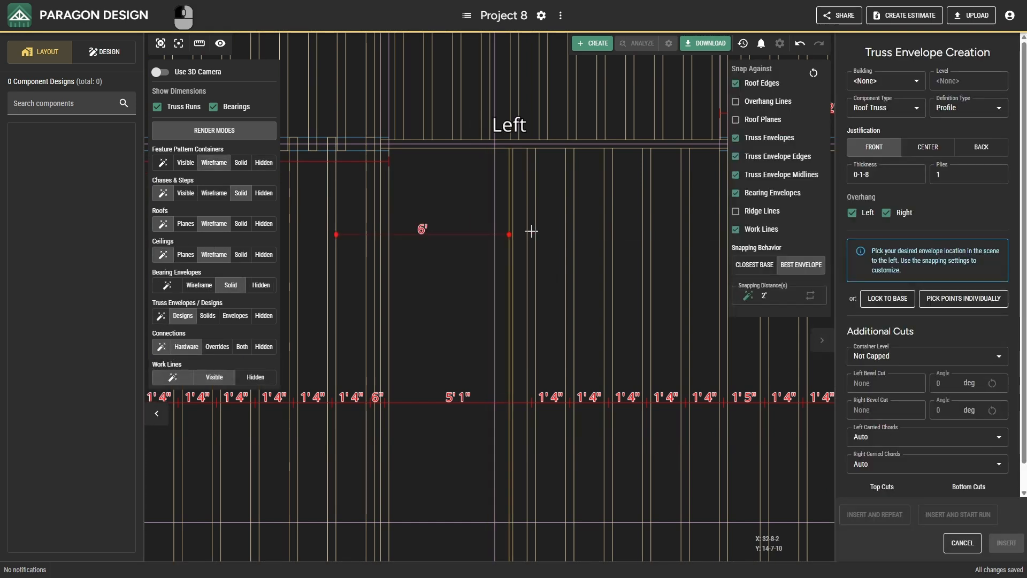
{"action": "left_click", "coordinate": [894, 107]}
{"action": "left_click", "coordinate": [870, 148]}
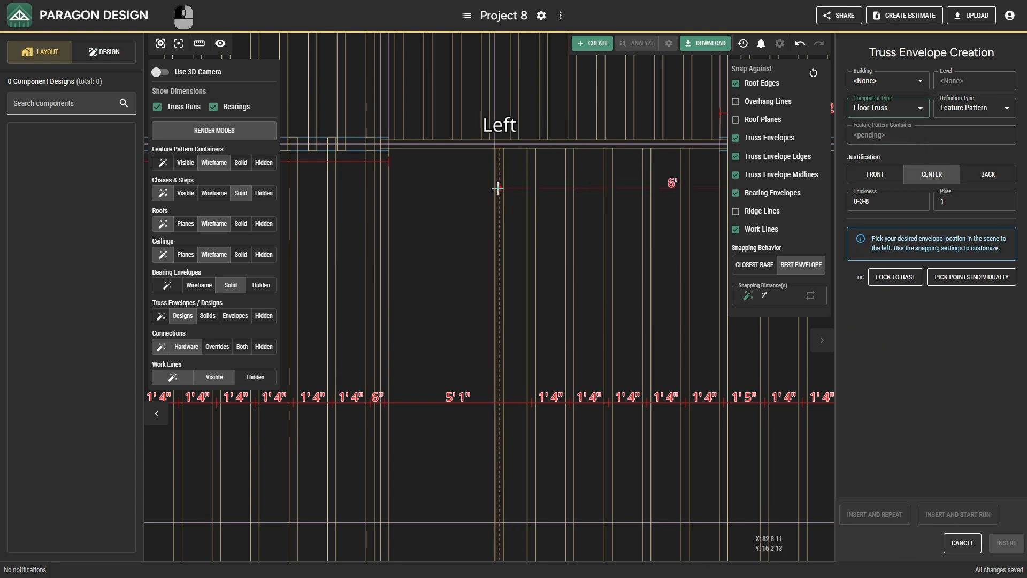
{"action": "left_click", "coordinate": [988, 174]}
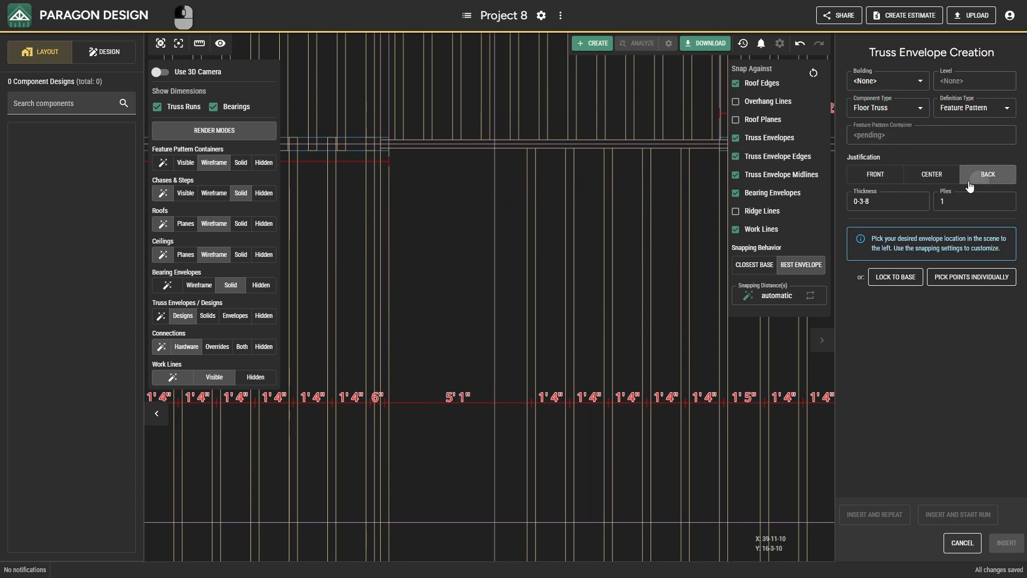
{"action": "left_click", "coordinate": [494, 217]}
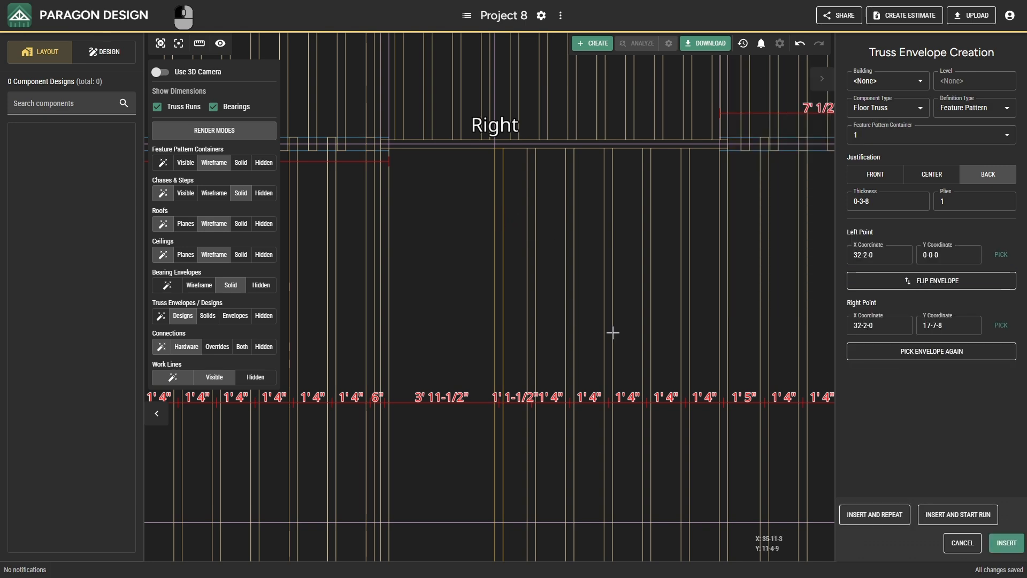
{"action": "scroll", "coordinate": [665, 356], "scroll_direction": "down", "scroll_amount": 5}
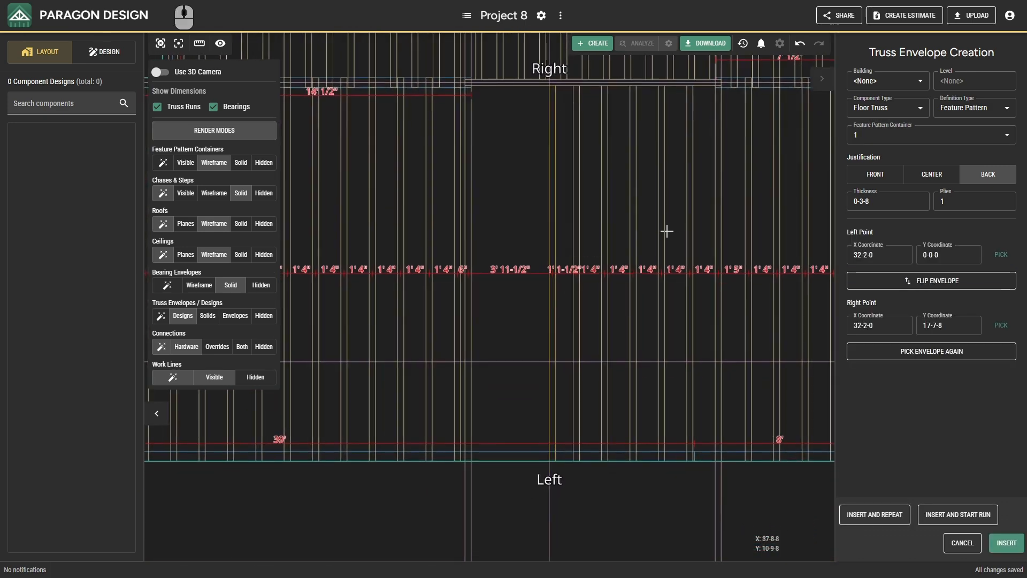
{"action": "left_click", "coordinate": [853, 512]}
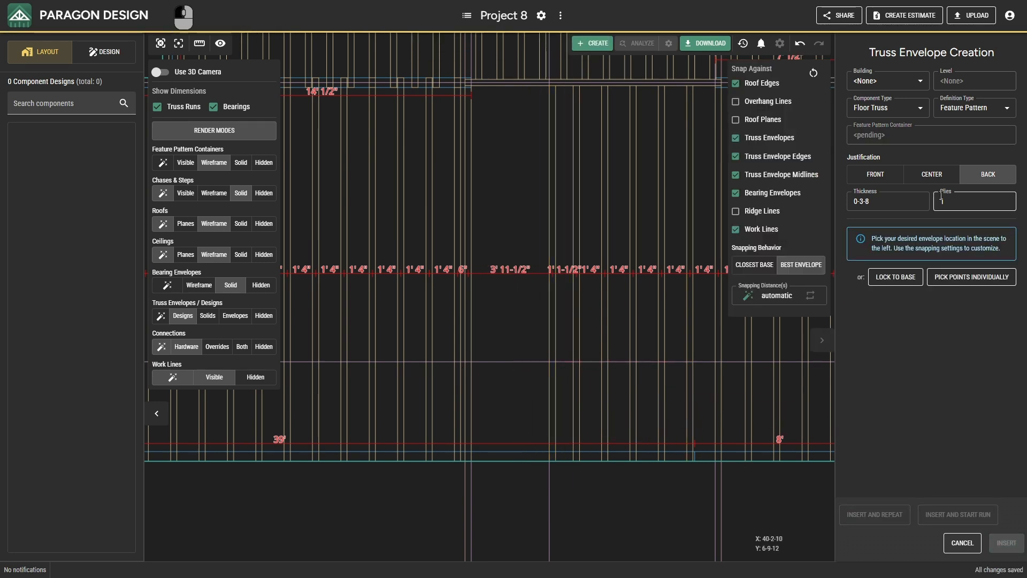
- Insert a back-justified floor truss envelope along the horizontal work line at Y 4-8-0, from X 28-6-0 to 32-2-0
{"action": "scroll", "coordinate": [525, 360], "scroll_direction": "up", "scroll_amount": 2}
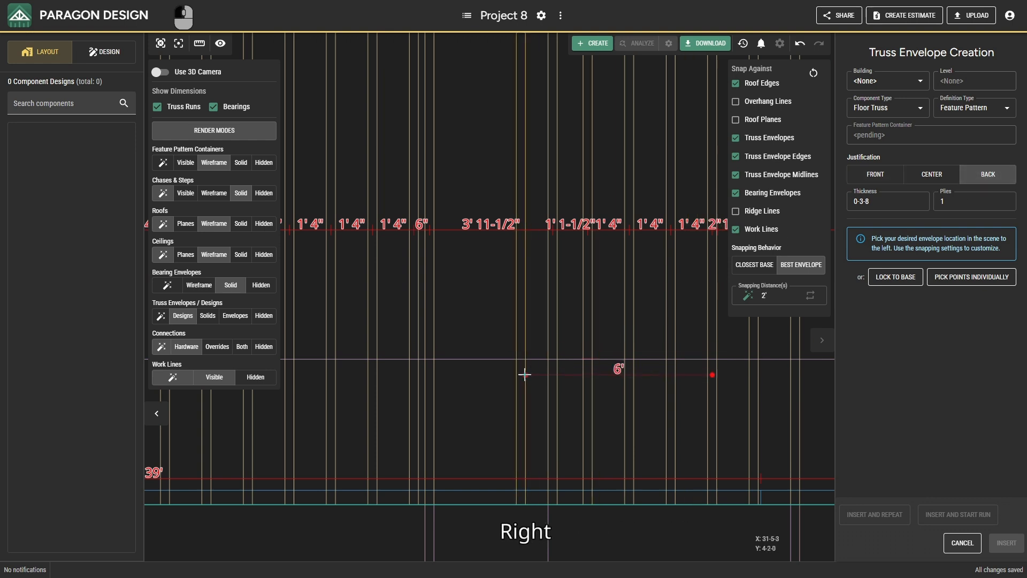
{"action": "left_click", "coordinate": [533, 362]}
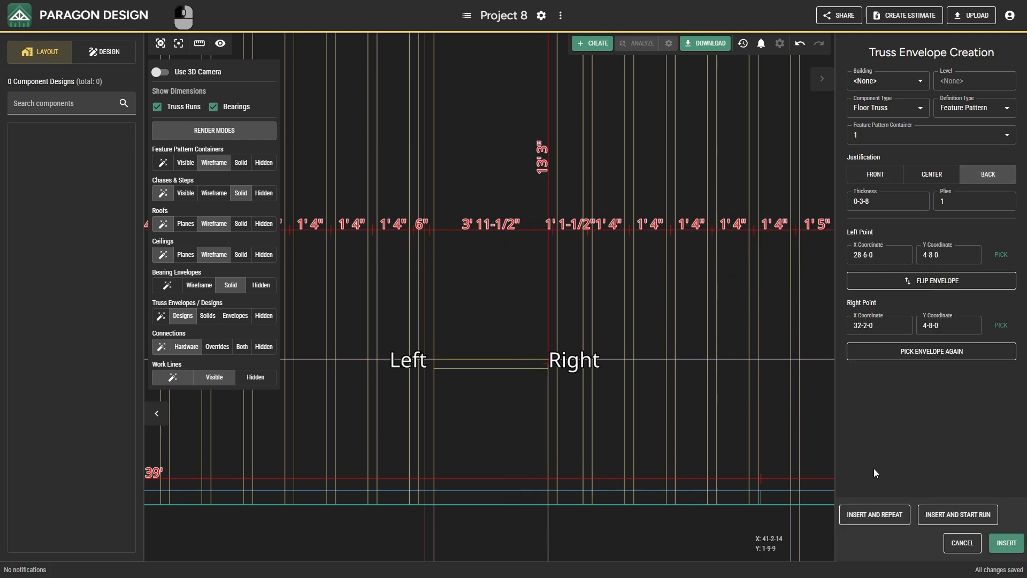
{"action": "left_click", "coordinate": [999, 543]}
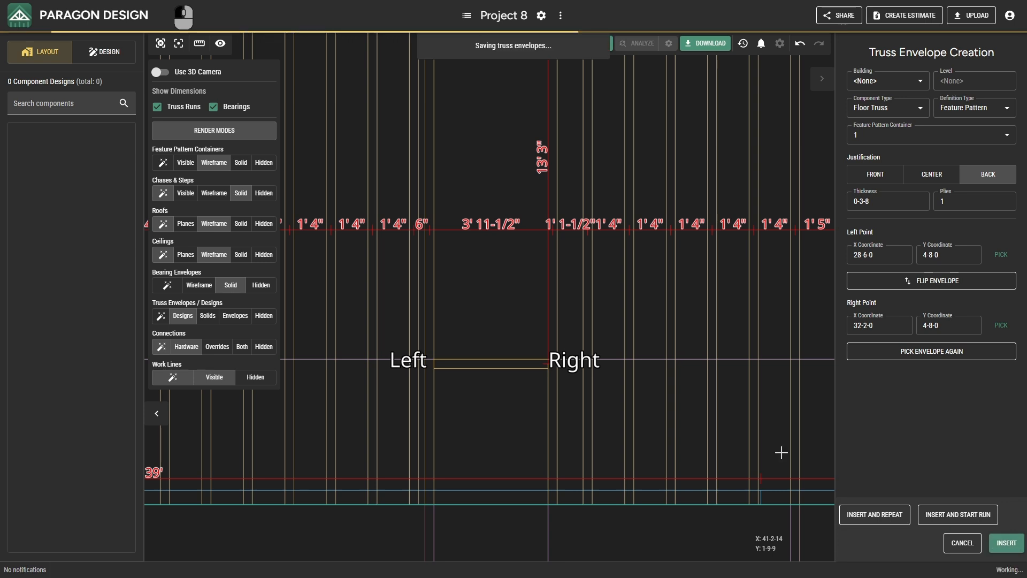
- Start a run from the envelope at X 28-6-0 and place one short envelope 2' east, between the Y 4-8-0 crosspiece and the south bearing
{"action": "left_click", "coordinate": [432, 404]}
{"action": "right_click", "coordinate": [432, 403]}
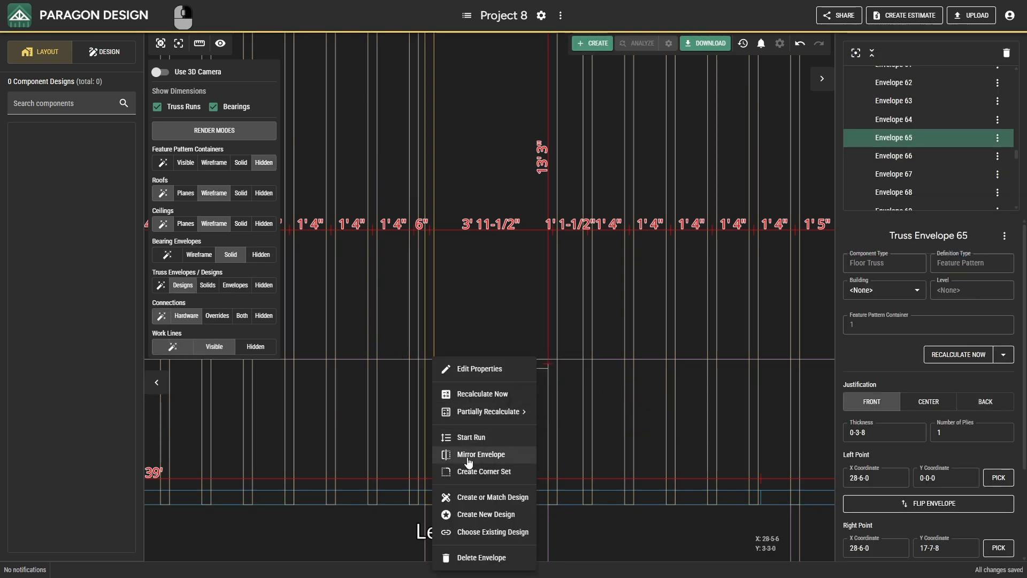
{"action": "left_click", "coordinate": [482, 437]}
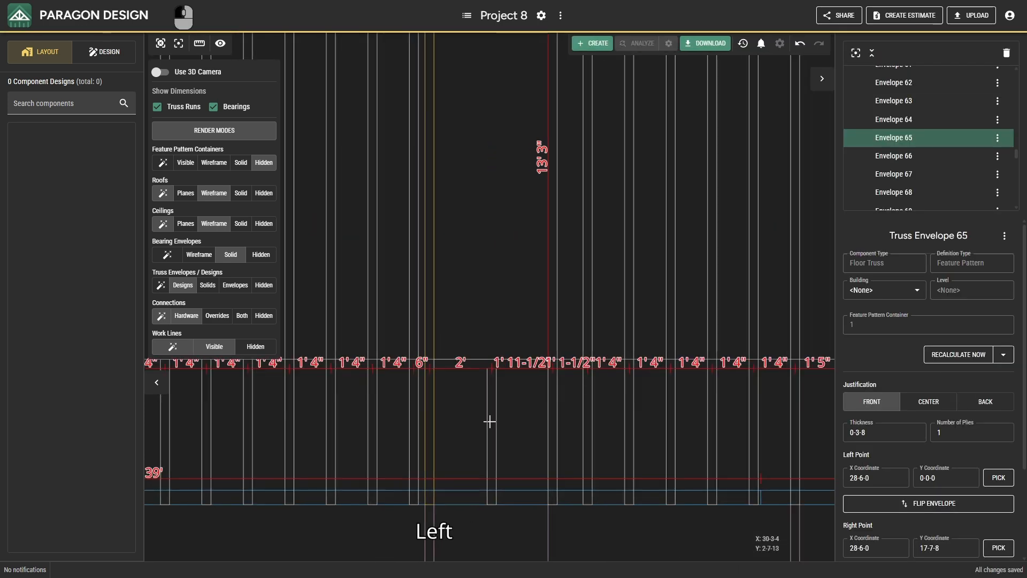
- Insert a front-justified floor truss envelope along the outer edge of the 18' east bearing, at X 47-5-8 from Y 0-0-0 to 37-0-0
{"action": "scroll", "coordinate": [490, 421], "scroll_direction": "down", "scroll_amount": 5}
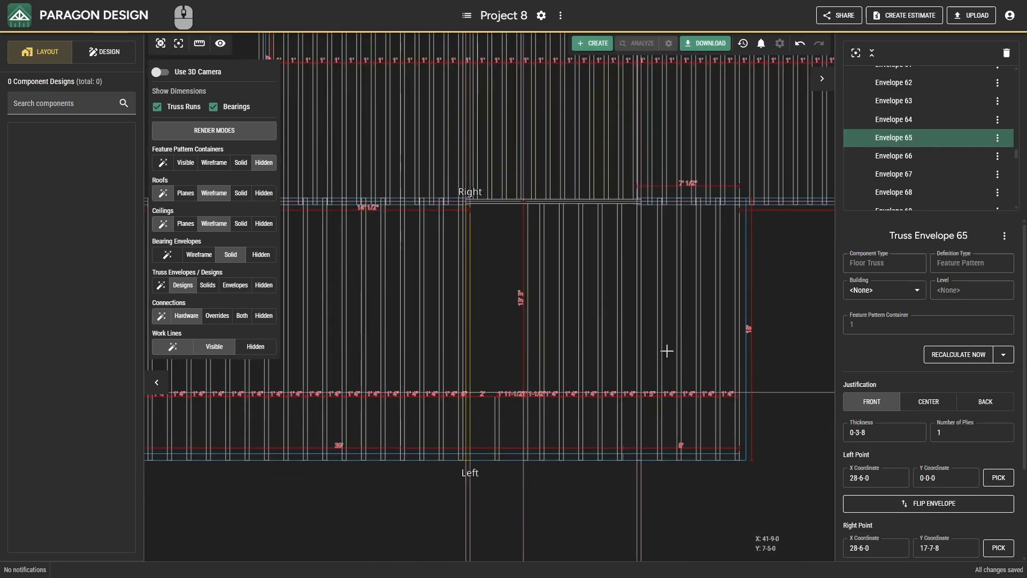
{"action": "middle_click_drag", "start_coordinate": [670, 349], "coordinate": [658, 365]}
{"action": "scroll", "coordinate": [659, 366], "scroll_direction": "up", "scroll_amount": 5}
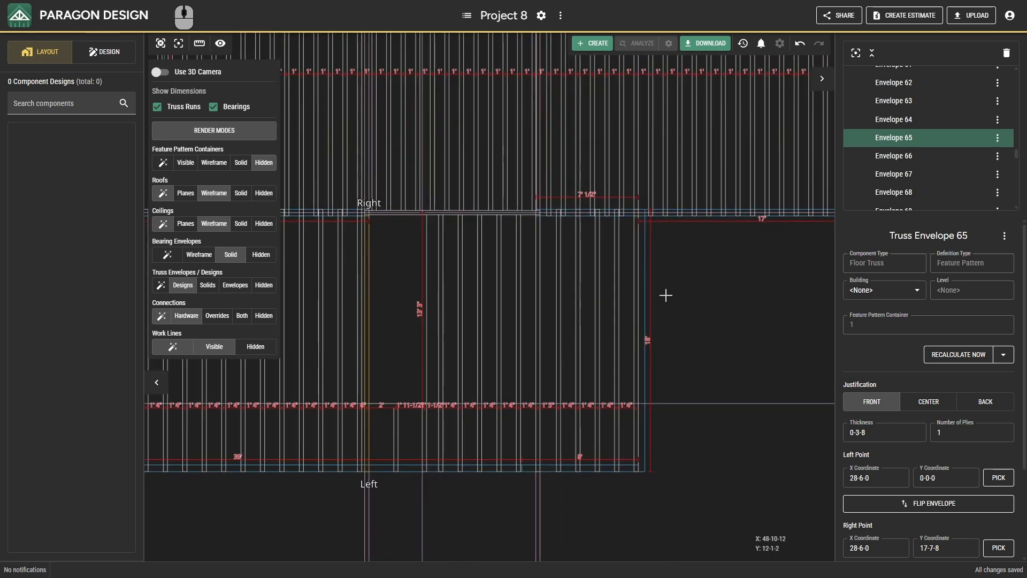
{"action": "right_click", "coordinate": [654, 271]}
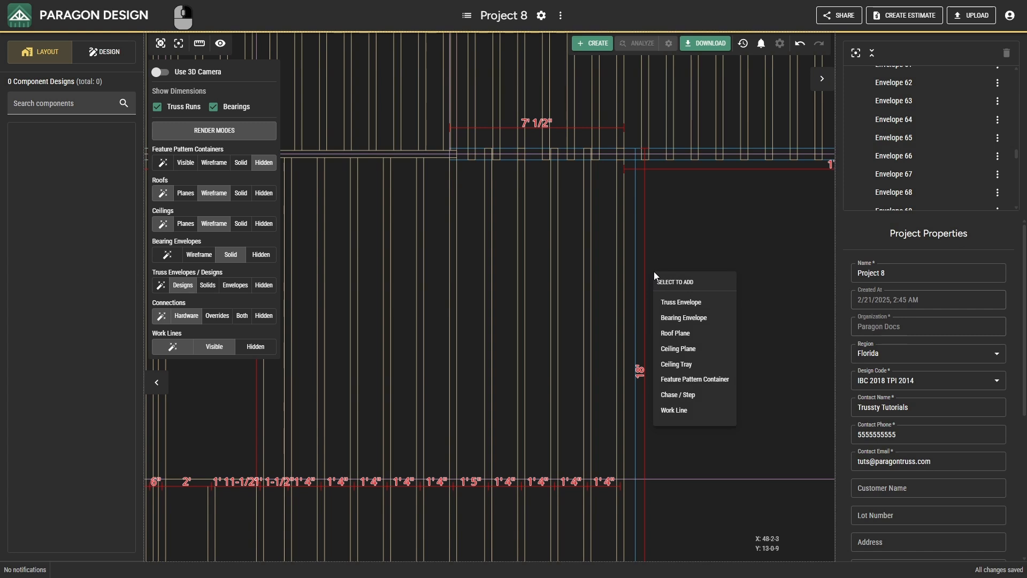
{"action": "left_click", "coordinate": [666, 301]}
{"action": "left_click", "coordinate": [872, 114]}
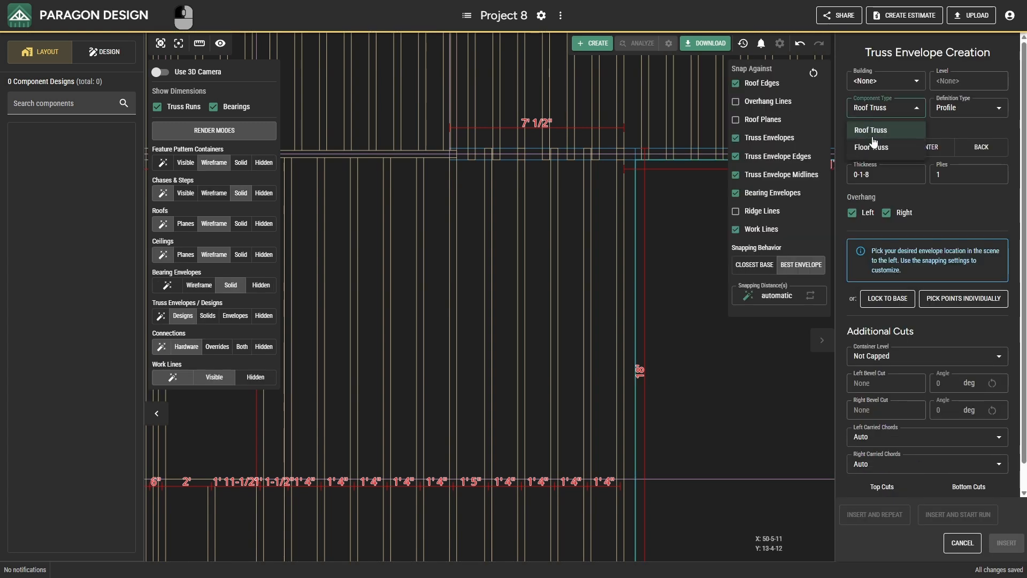
{"action": "left_click", "coordinate": [877, 134]}
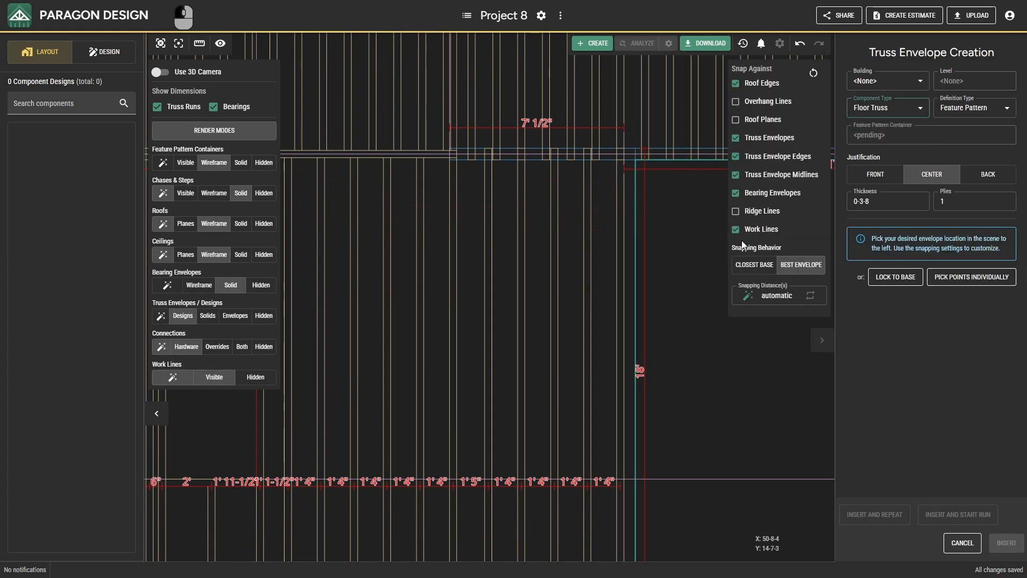
{"action": "left_click", "coordinate": [989, 174]}
{"action": "scroll", "coordinate": [639, 214], "scroll_direction": "up", "scroll_amount": 2}
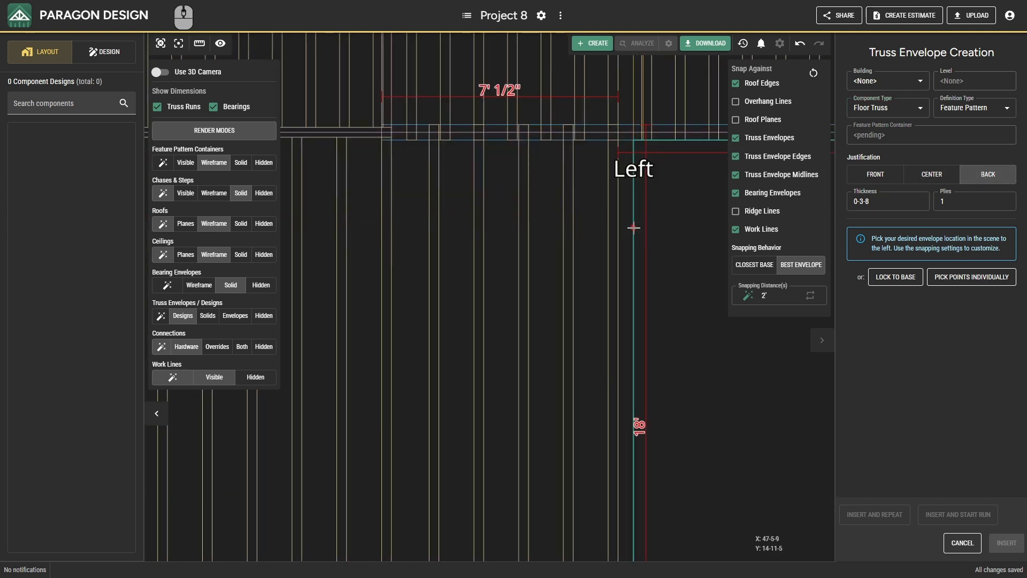
{"action": "scroll", "coordinate": [632, 230], "scroll_direction": "up", "scroll_amount": 1}
{"action": "scroll", "coordinate": [632, 229], "scroll_direction": "up", "scroll_amount": 1}
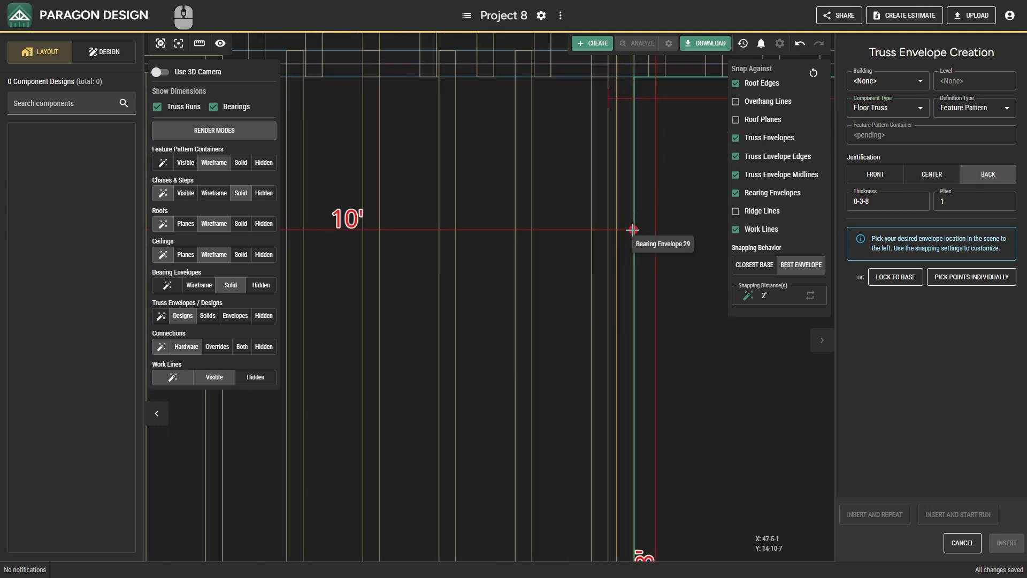
{"action": "left_click", "coordinate": [858, 181]}
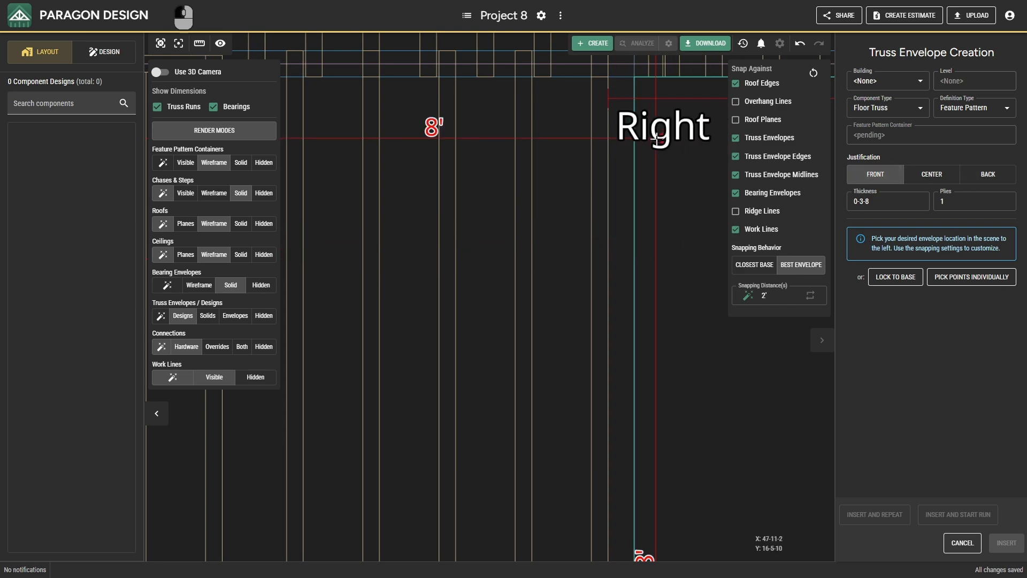
{"action": "scroll", "coordinate": [644, 251], "scroll_direction": "down", "scroll_amount": 4}
{"action": "scroll", "coordinate": [642, 257], "scroll_direction": "down", "scroll_amount": 2}
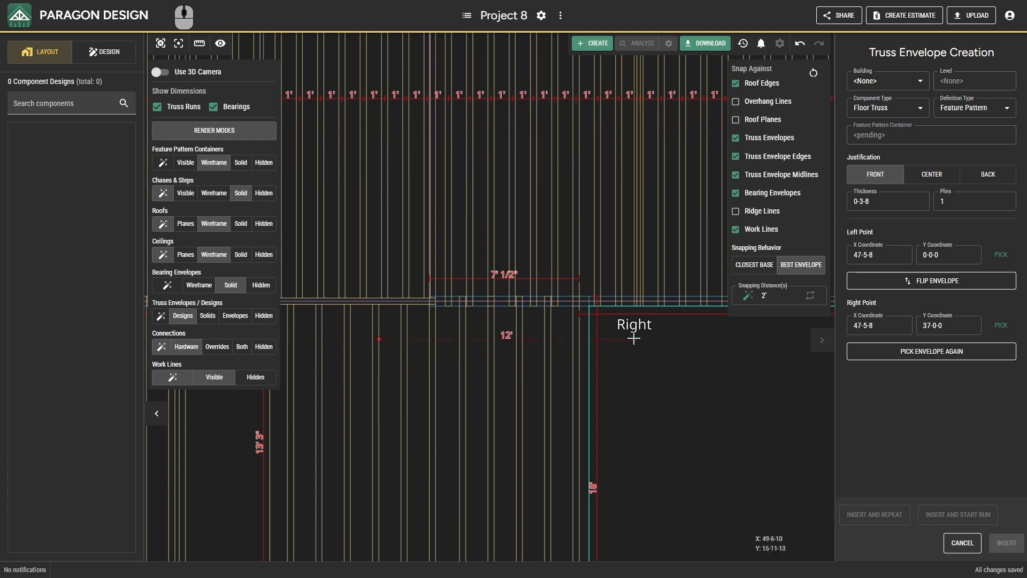
{"action": "left_click", "coordinate": [587, 342]}
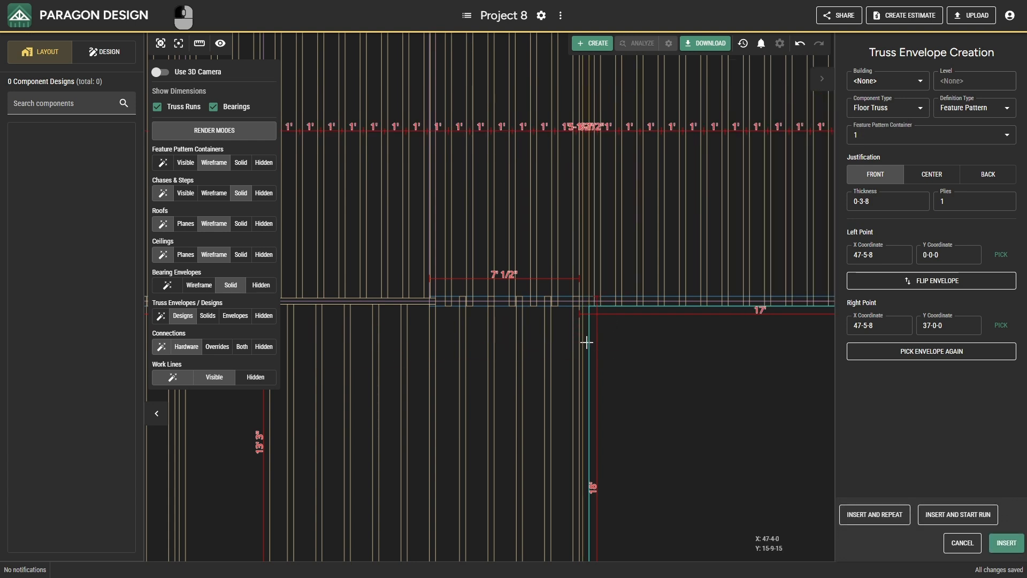
{"action": "left_click", "coordinate": [1021, 535]}
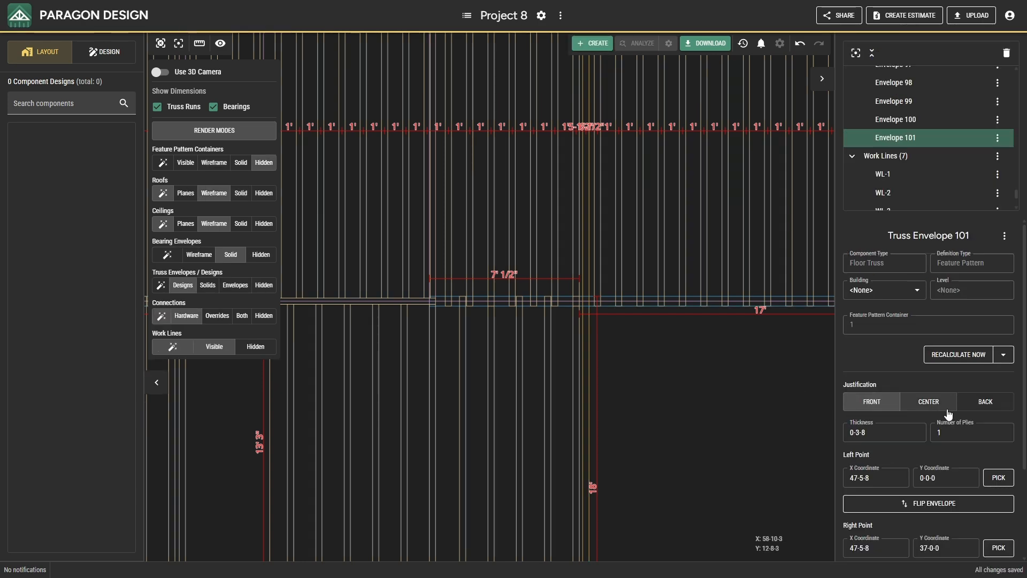
- Re-pick the right point of the envelope at X 47-5-8 at Y 18-0-0, where it meets the horizontal bearing, and deselect it
{"action": "scroll", "coordinate": [728, 338], "scroll_direction": "down", "scroll_amount": 3}
{"action": "middle_click_drag", "start_coordinate": [727, 339], "coordinate": [651, 315]}
{"action": "scroll", "coordinate": [958, 469], "scroll_direction": "down", "scroll_amount": 3}
{"action": "left_click", "coordinate": [998, 428]}
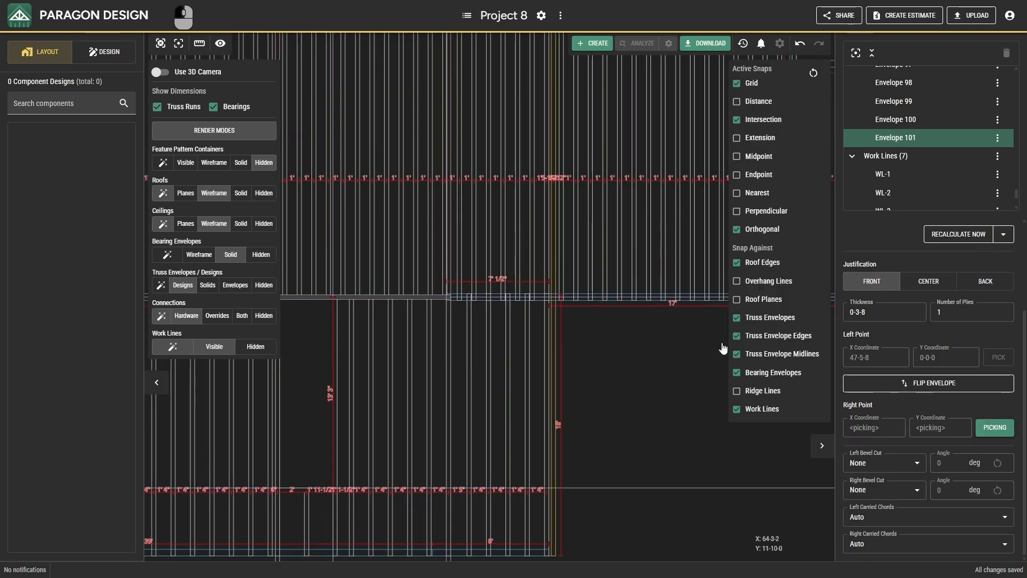
{"action": "scroll", "coordinate": [560, 289], "scroll_direction": "up", "scroll_amount": 2}
{"action": "left_click", "coordinate": [560, 283]}
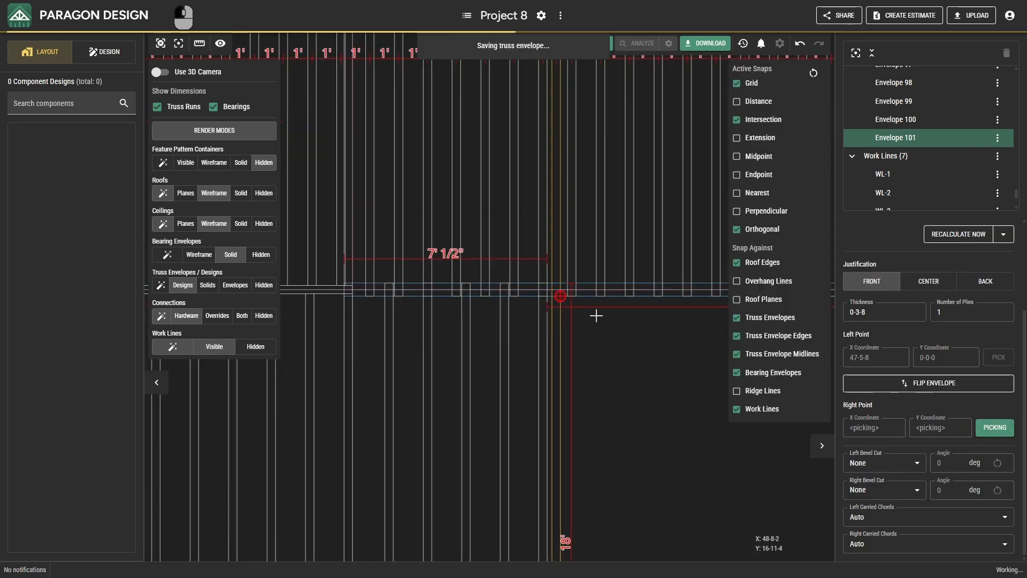
{"action": "scroll", "coordinate": [570, 340], "scroll_direction": "down", "scroll_amount": 2}
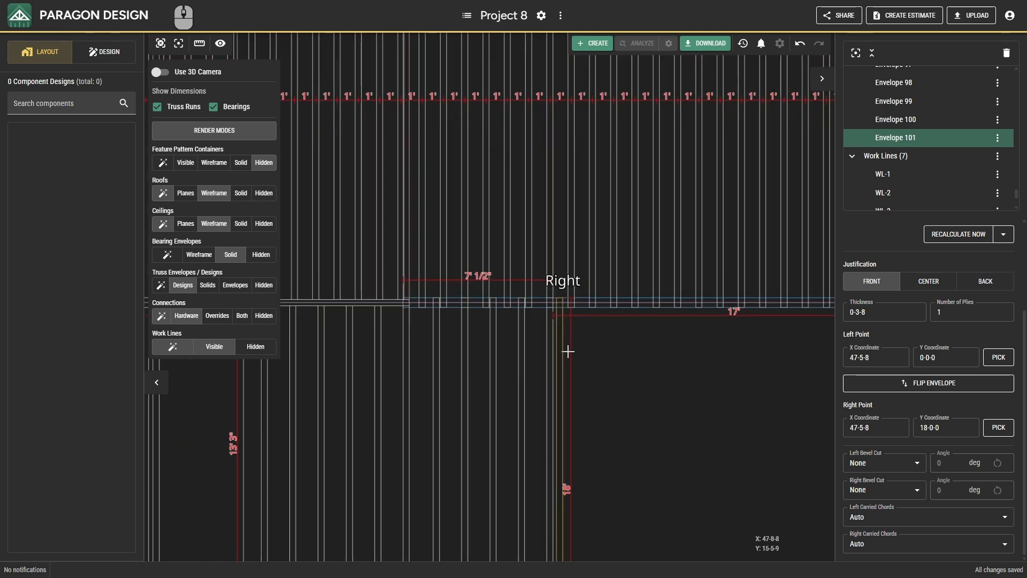
{"action": "scroll", "coordinate": [568, 351], "scroll_direction": "down", "scroll_amount": 1}
{"action": "middle_click_drag", "start_coordinate": [571, 358], "coordinate": [606, 226]}
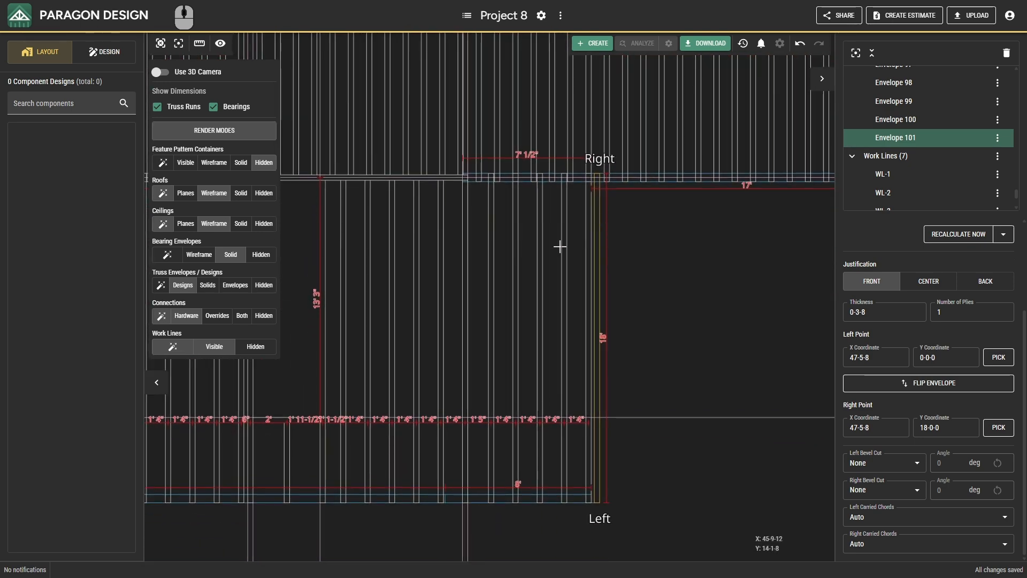
{"action": "middle_click_drag", "start_coordinate": [440, 277], "coordinate": [592, 306]}
{"action": "key", "text": "Escape"}
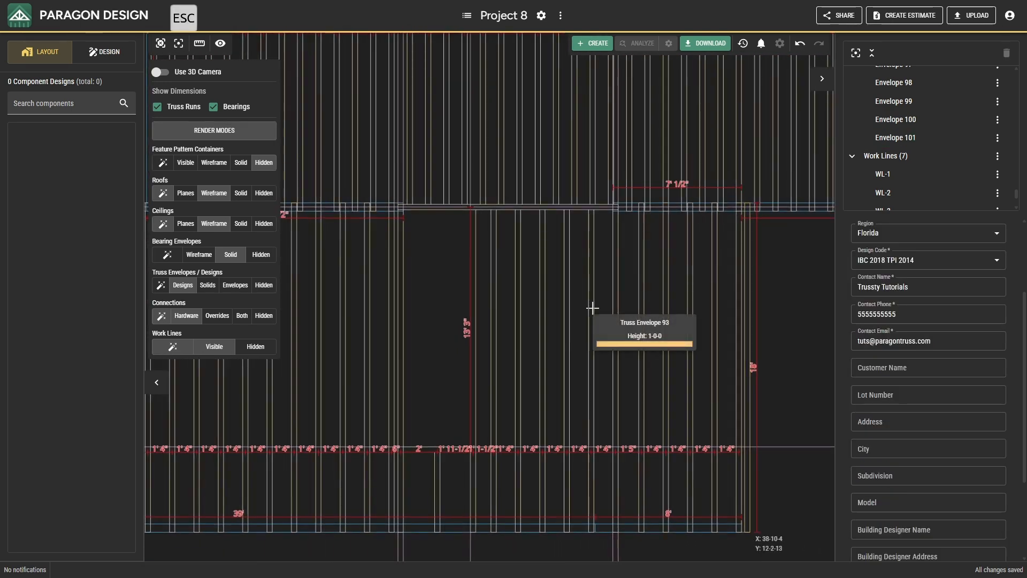
{"action": "middle_click_drag", "start_coordinate": [430, 250], "coordinate": [655, 302]}
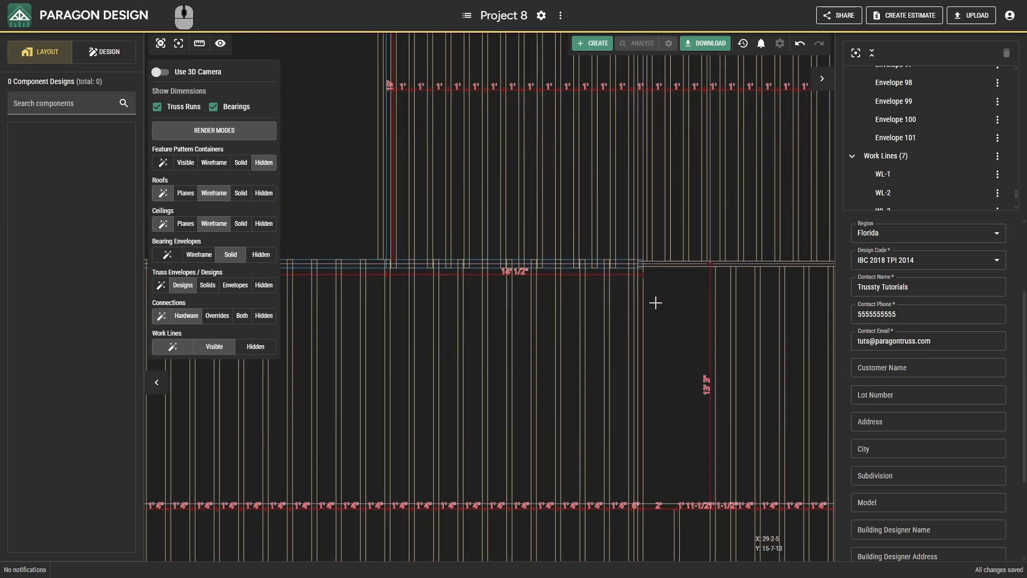
{"action": "scroll", "coordinate": [544, 263], "scroll_direction": "up", "scroll_amount": 3}
{"action": "left_click", "coordinate": [571, 245]}
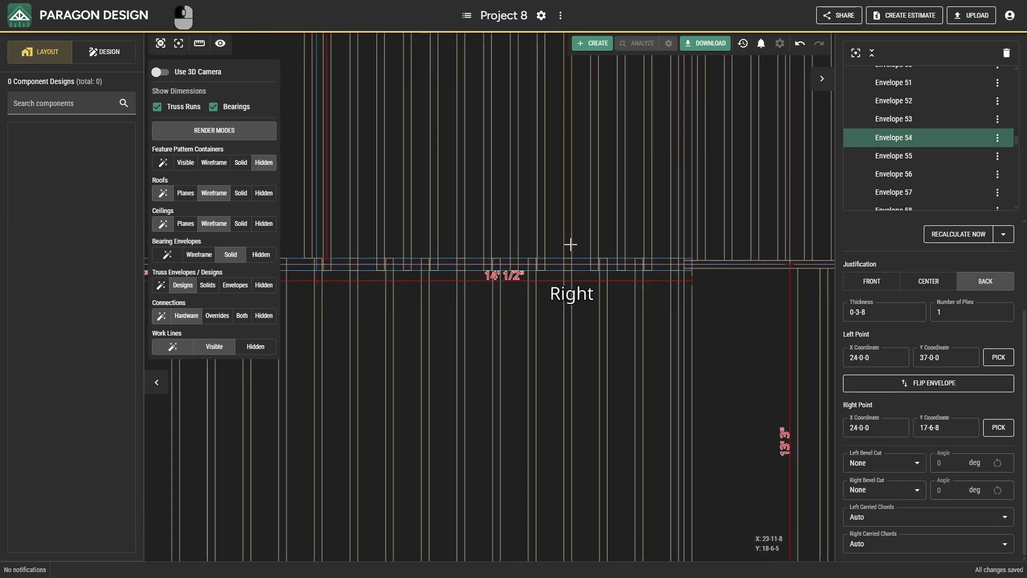
{"action": "left_click", "coordinate": [464, 227], "text": "ctrl"}
{"action": "left_click", "coordinate": [354, 226], "text": "ctrl"}
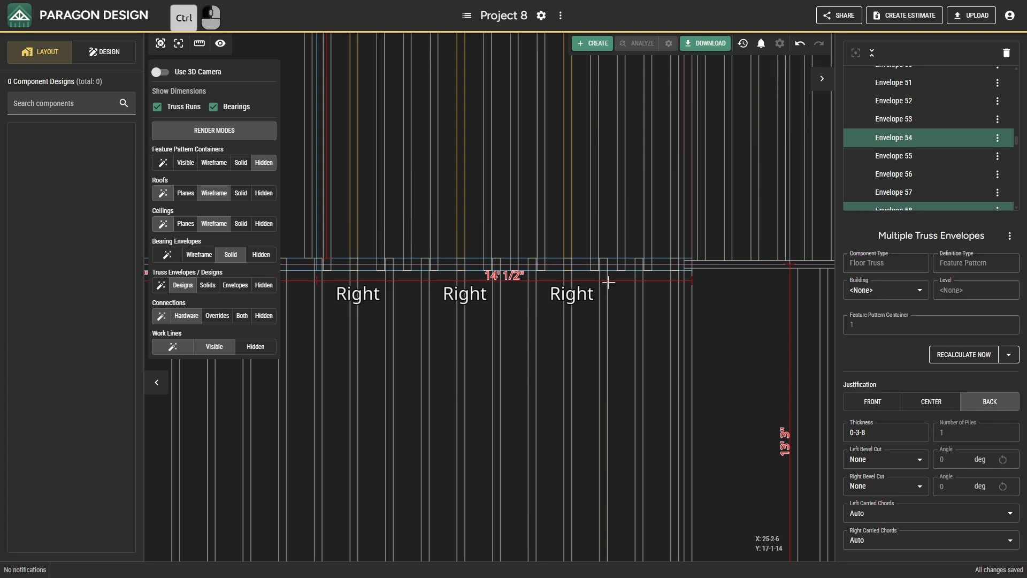
{"action": "scroll", "coordinate": [635, 294], "scroll_direction": "down", "scroll_amount": 1}
{"action": "key", "text": "ctrl"}
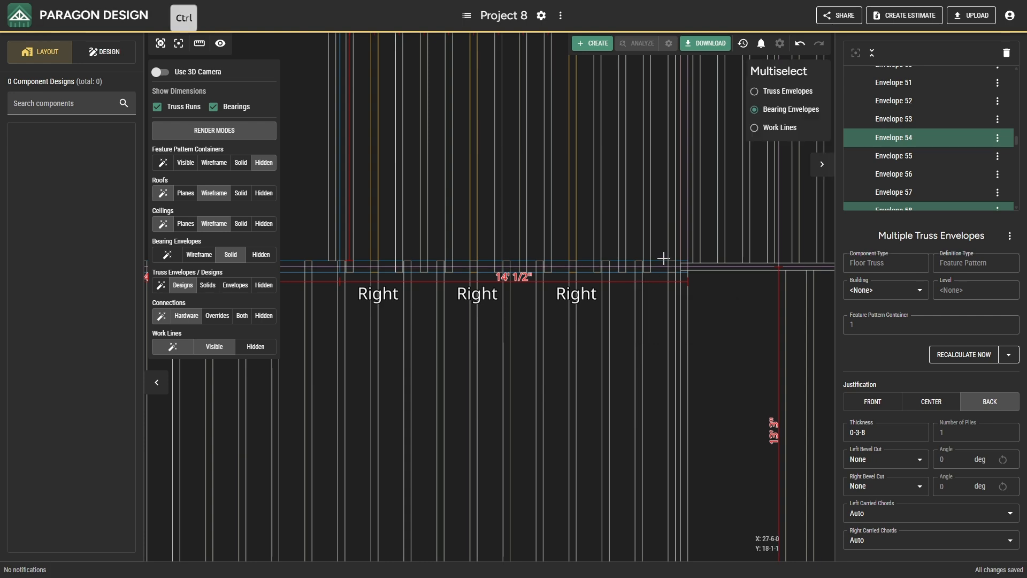
{"action": "middle_click_drag", "start_coordinate": [667, 250], "coordinate": [355, 297]}
{"action": "key", "text": "ctrl"}
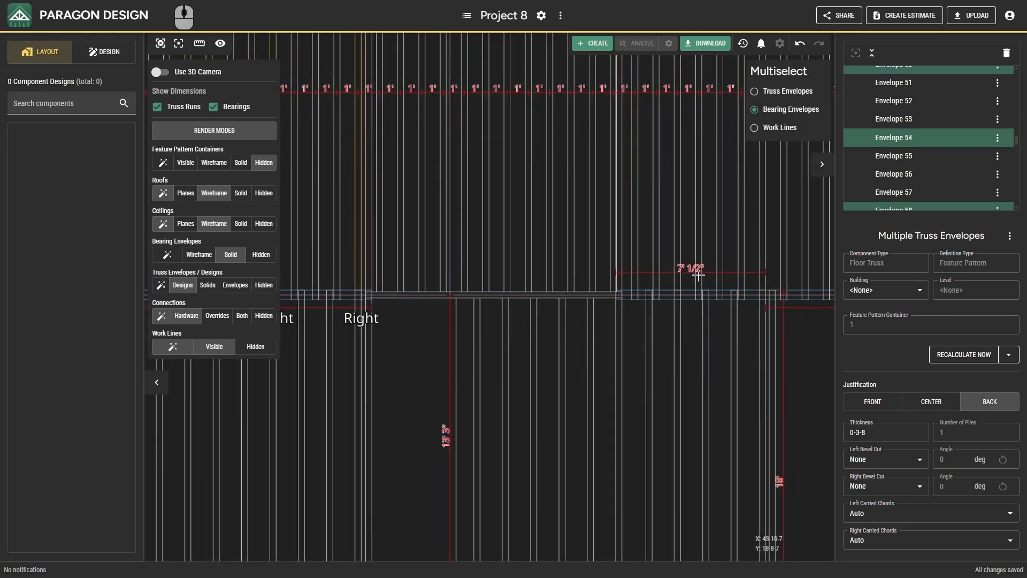
{"action": "left_click", "coordinate": [760, 256], "text": "ctrl"}
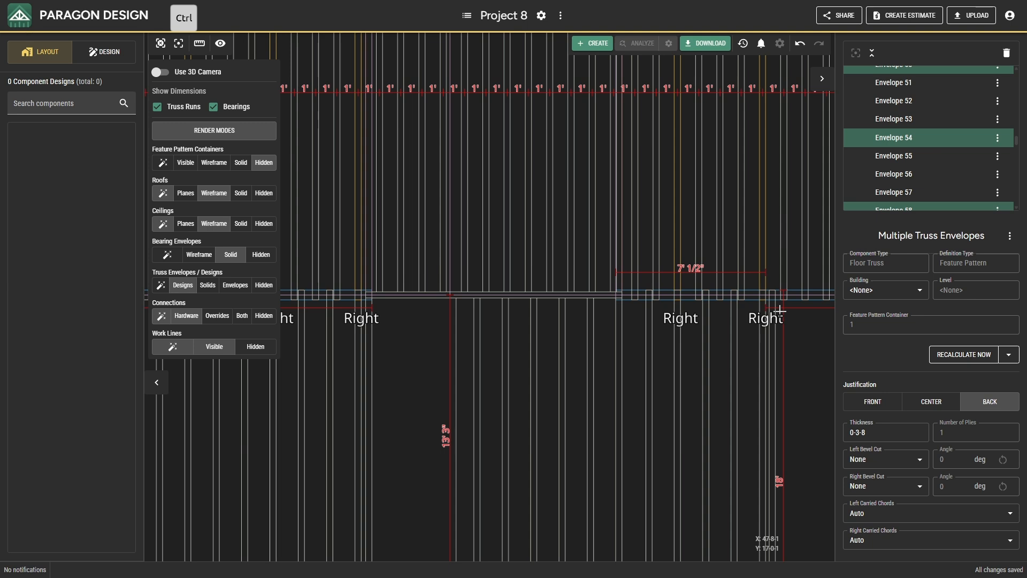
{"action": "key", "text": "Escape"}
- Insert a bounding work line parallel to the shared horizontal bearing's upper edge, offset 0-3-0 downward, and deselect it
{"action": "scroll", "coordinate": [747, 294], "scroll_direction": "up", "scroll_amount": 3}
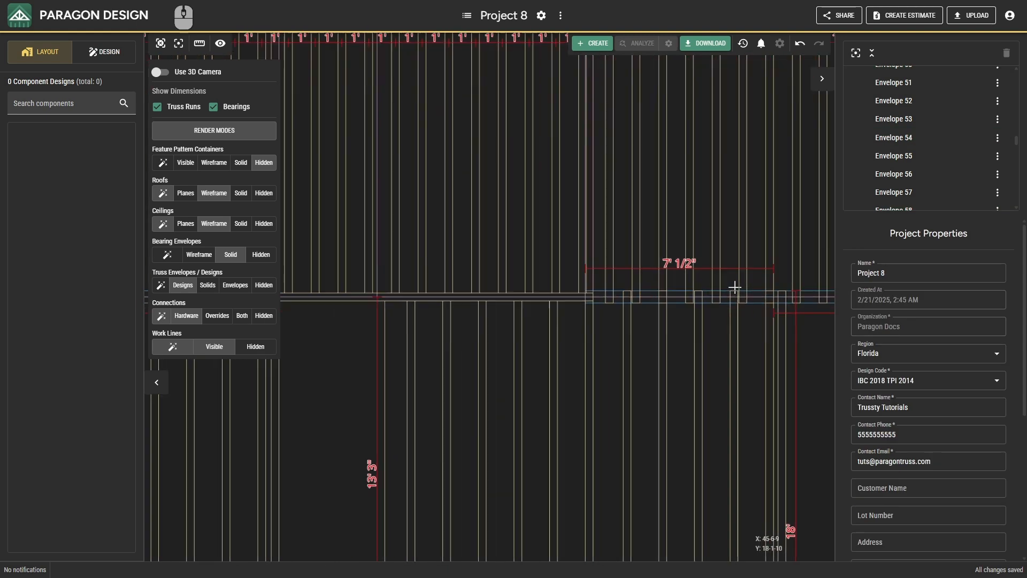
{"action": "right_click", "coordinate": [731, 276]}
{"action": "left_click", "coordinate": [753, 416]}
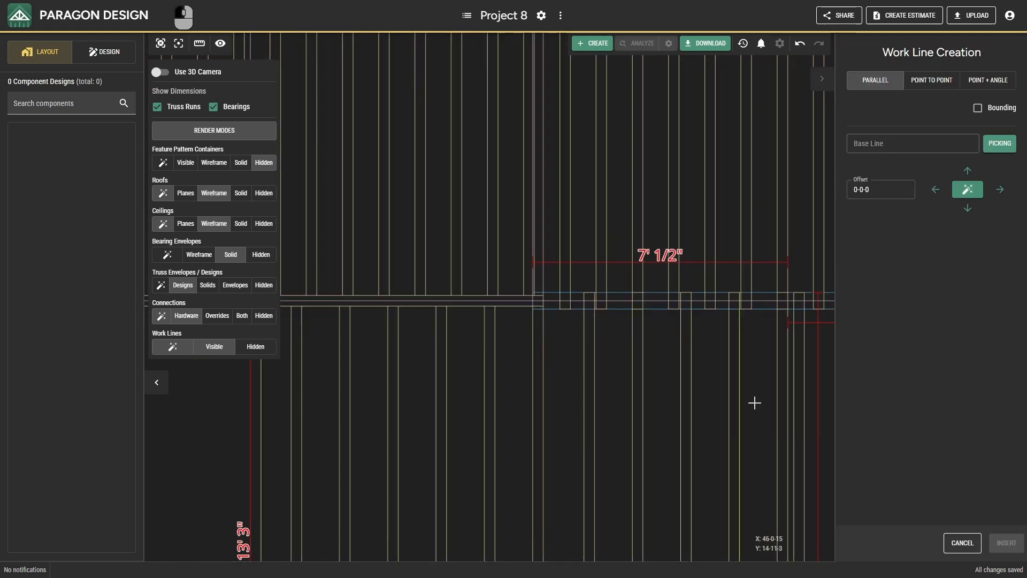
{"action": "left_click", "coordinate": [1000, 110]}
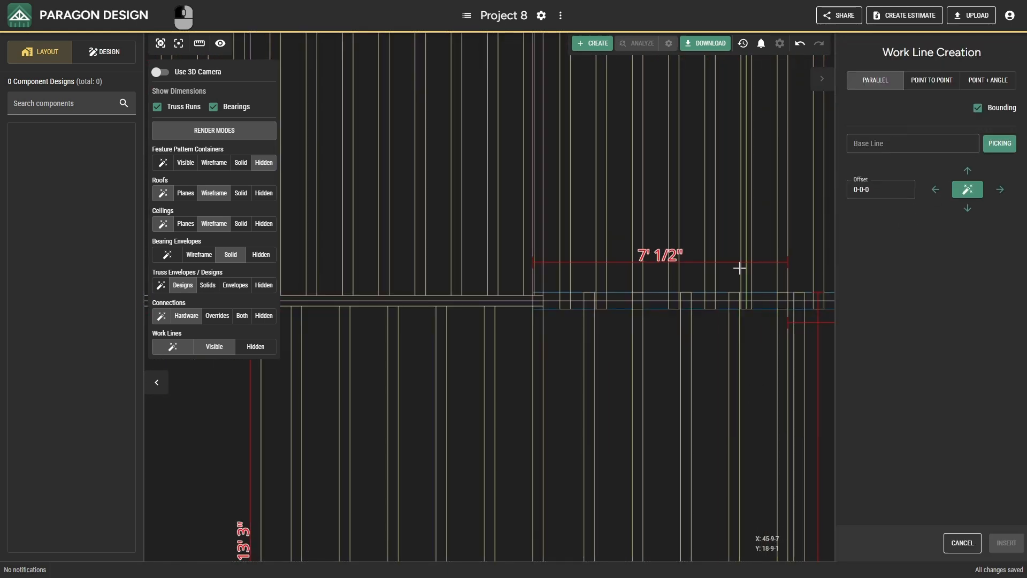
{"action": "left_click", "coordinate": [698, 290]}
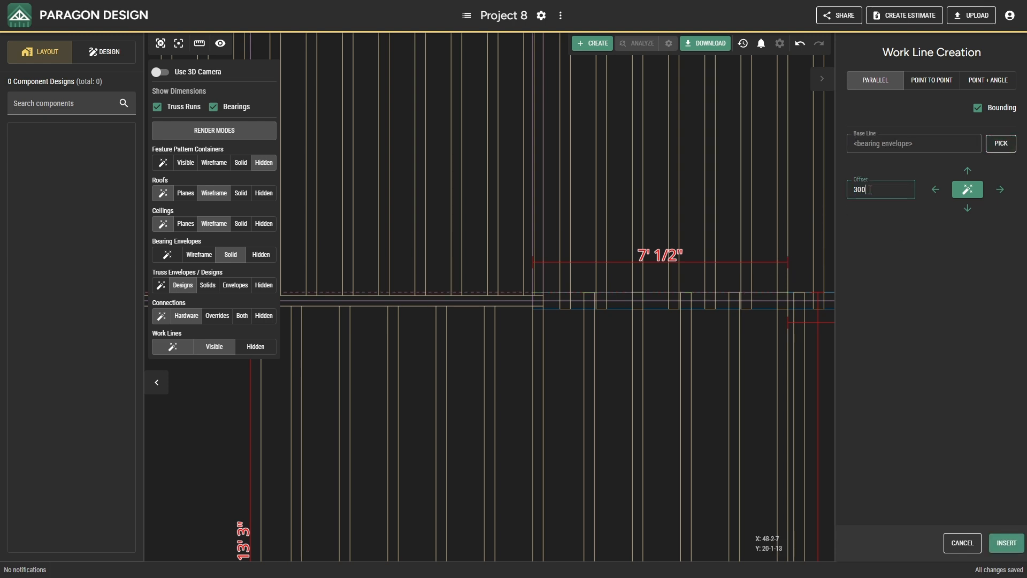
{"action": "key", "text": "Down"}
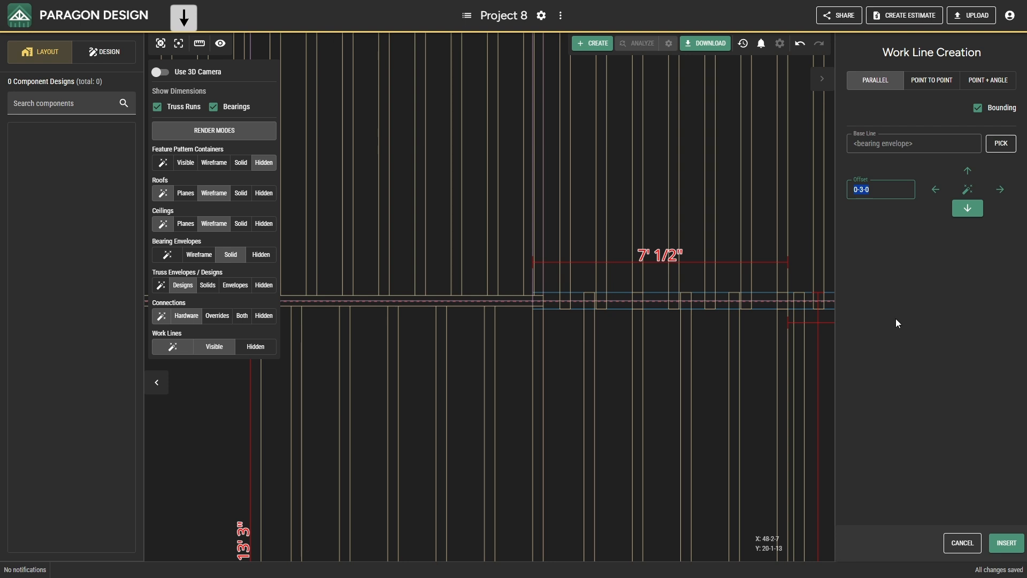
{"action": "left_click", "coordinate": [992, 543]}
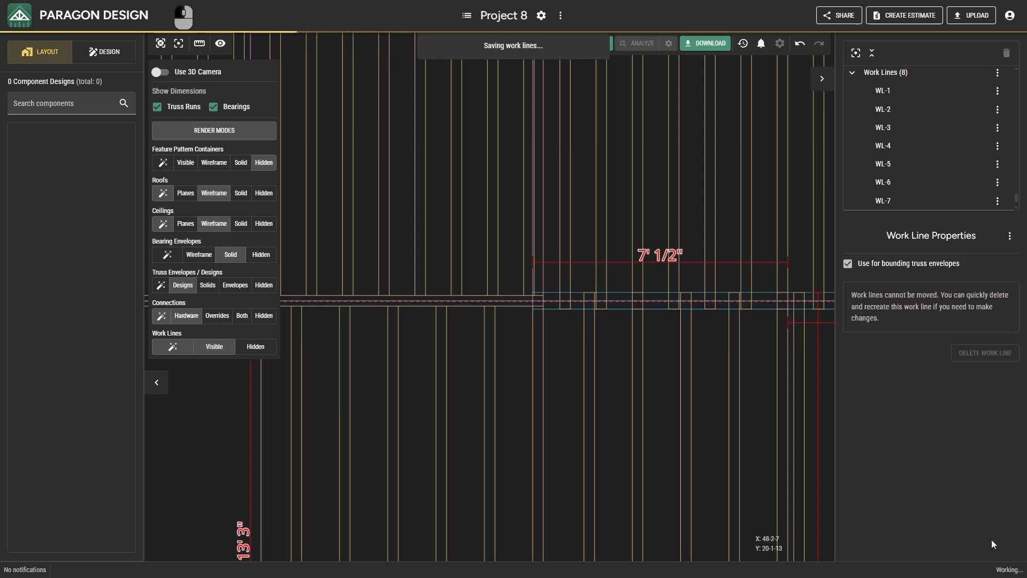
{"action": "key", "text": "Escape"}
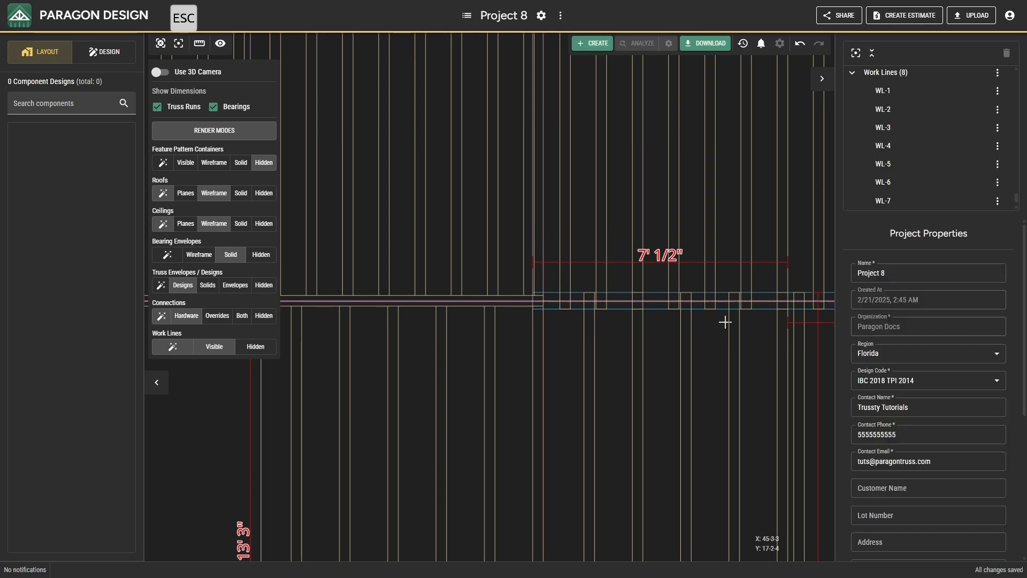
- Select the six north-run envelopes that meet south-run envelopes over the shared horizontal bearing, recalculate only their right ends, and clear the selection
{"action": "middle_click_drag", "start_coordinate": [793, 257], "coordinate": [731, 231]}
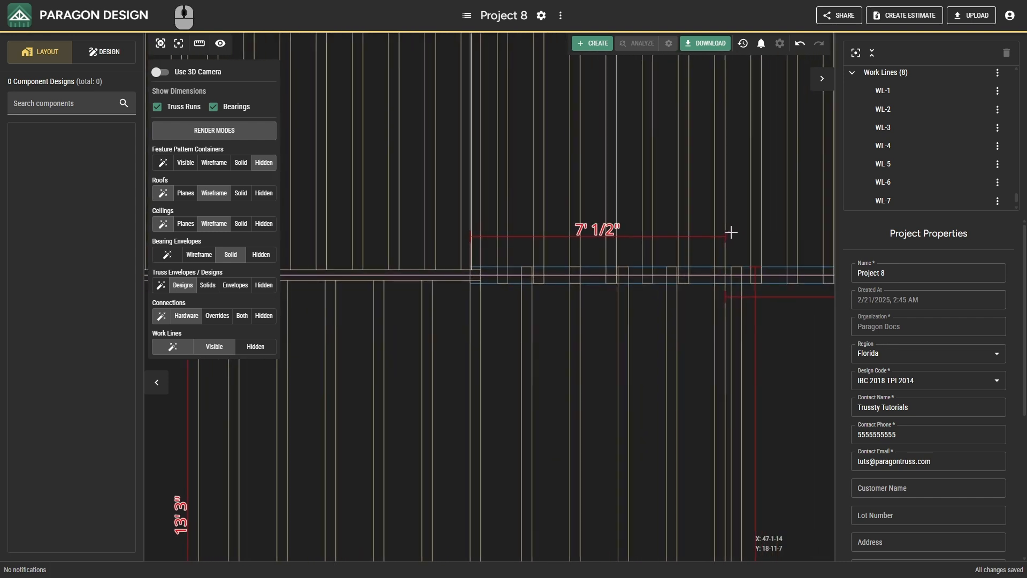
{"action": "left_click", "coordinate": [725, 229]}
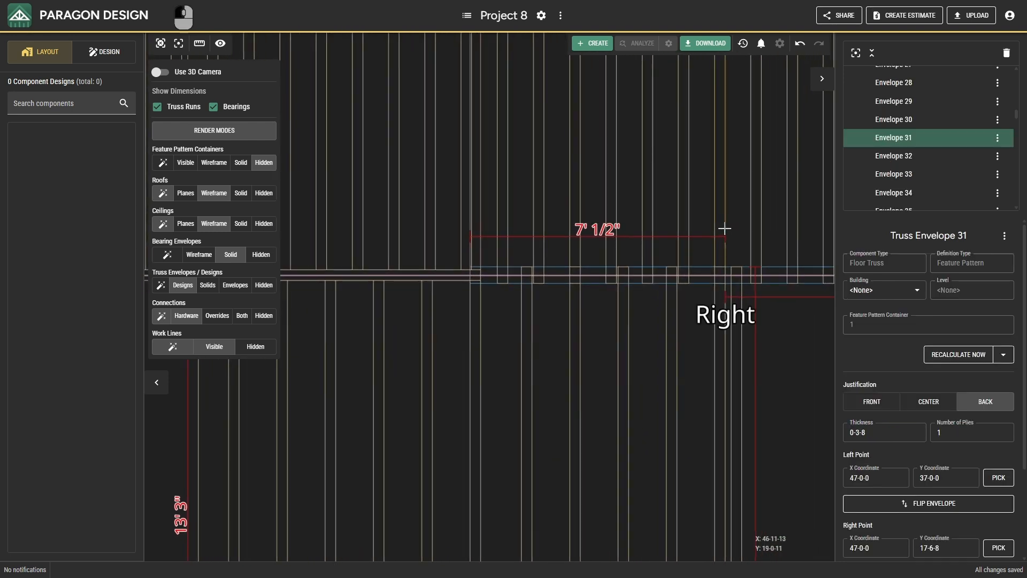
{"action": "left_click", "coordinate": [576, 212], "text": "shift"}
{"action": "scroll", "coordinate": [527, 239], "scroll_direction": "down", "scroll_amount": 3}
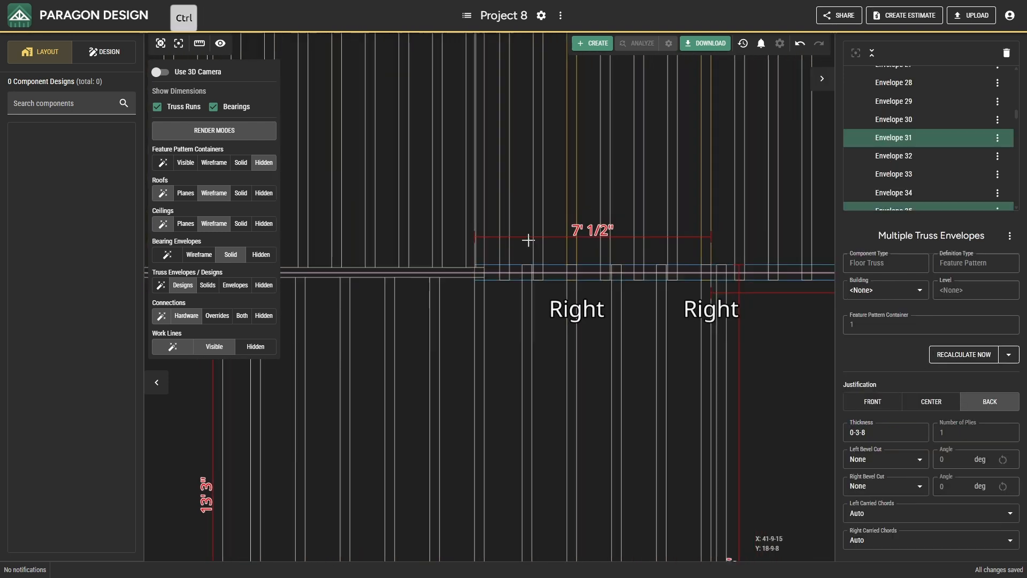
{"action": "middle_click_drag", "start_coordinate": [493, 254], "coordinate": [770, 258]}
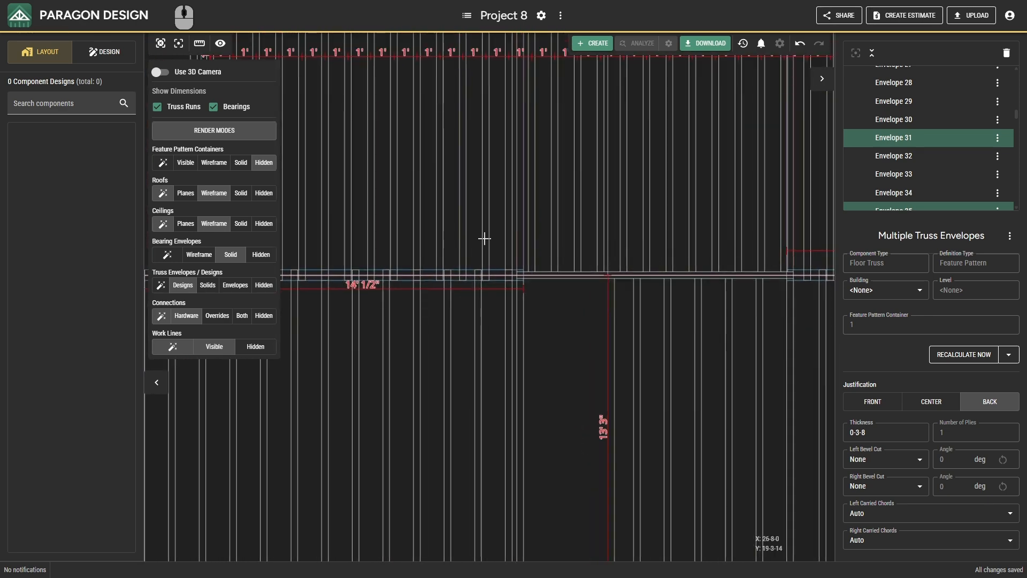
{"action": "key", "text": "ctrl"}
{"action": "middle_click_drag", "start_coordinate": [502, 243], "coordinate": [659, 270]}
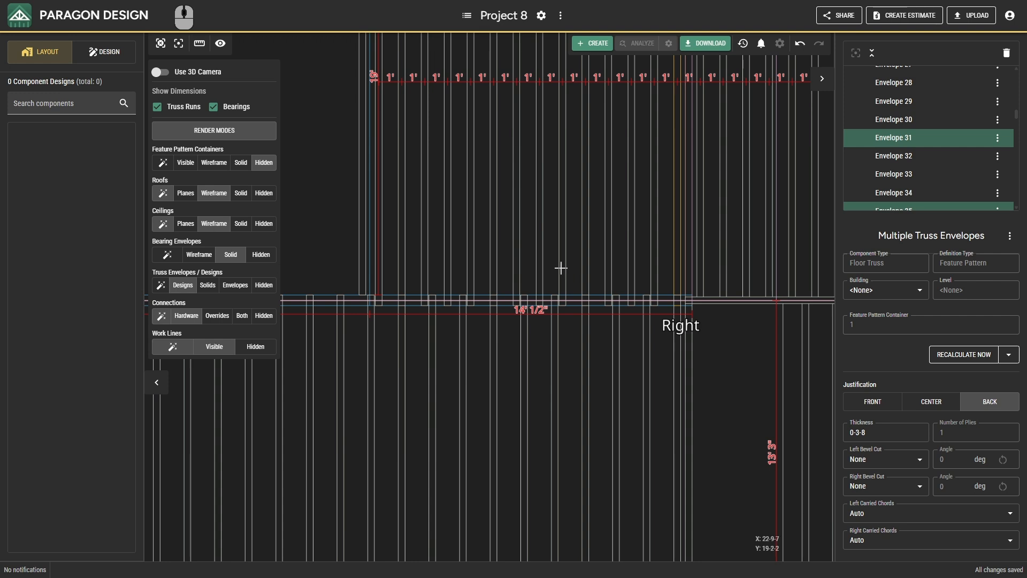
{"action": "key", "text": "ctrl"}
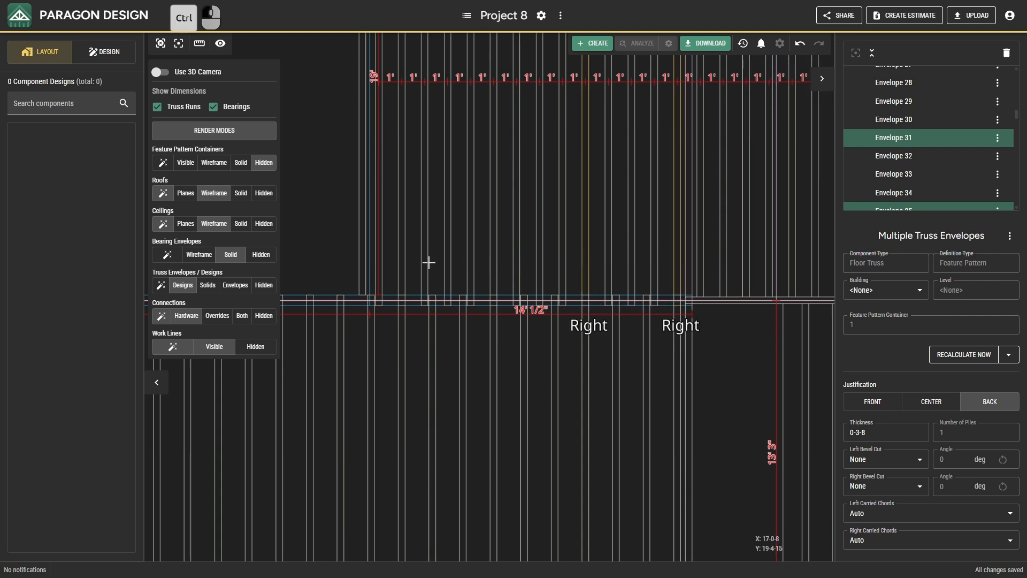
{"action": "left_click", "coordinate": [401, 263], "text": "ctrl"}
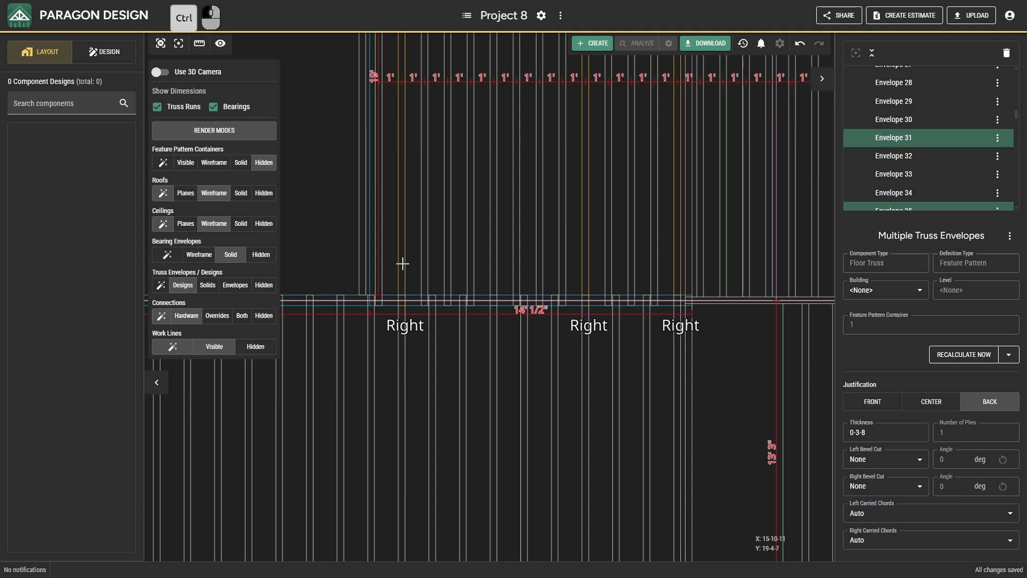
{"action": "left_click", "coordinate": [491, 258], "text": "ctrl"}
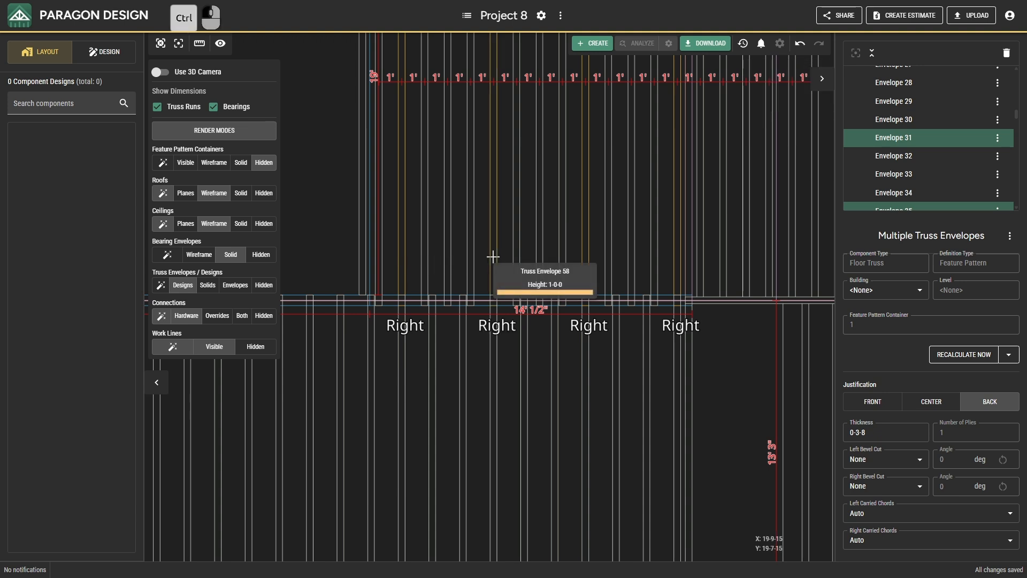
{"action": "scroll", "coordinate": [581, 190], "scroll_direction": "down", "scroll_amount": 1}
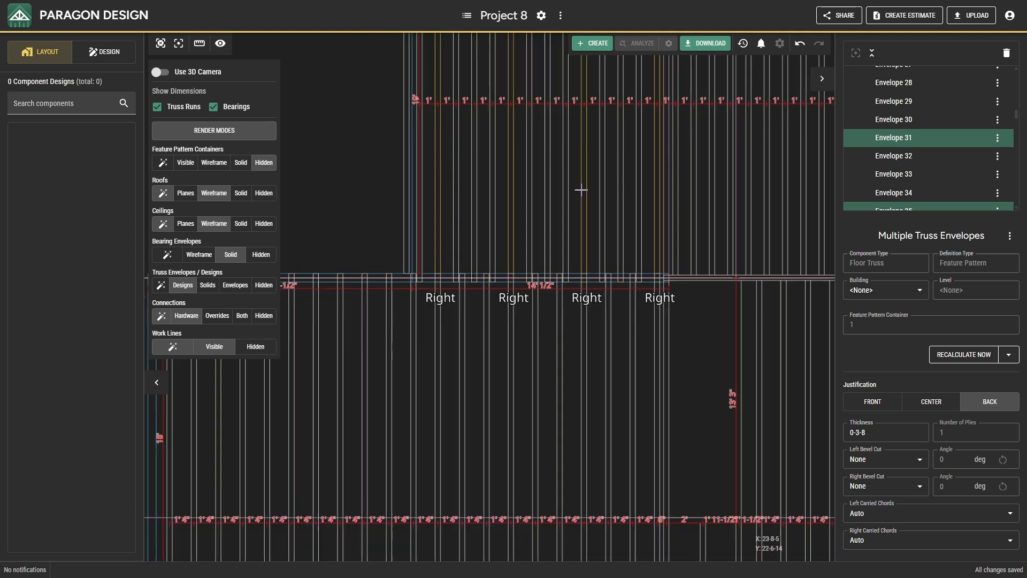
{"action": "scroll", "coordinate": [609, 204], "scroll_direction": "down", "scroll_amount": 3}
{"action": "middle_click_drag", "start_coordinate": [652, 223], "coordinate": [486, 240]}
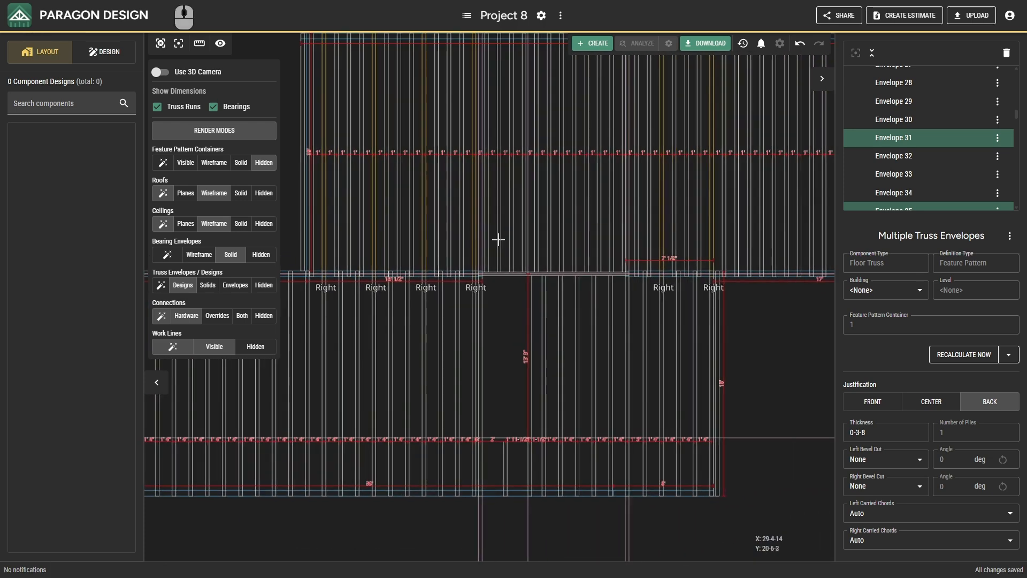
{"action": "scroll", "coordinate": [664, 280], "scroll_direction": "up", "scroll_amount": 2}
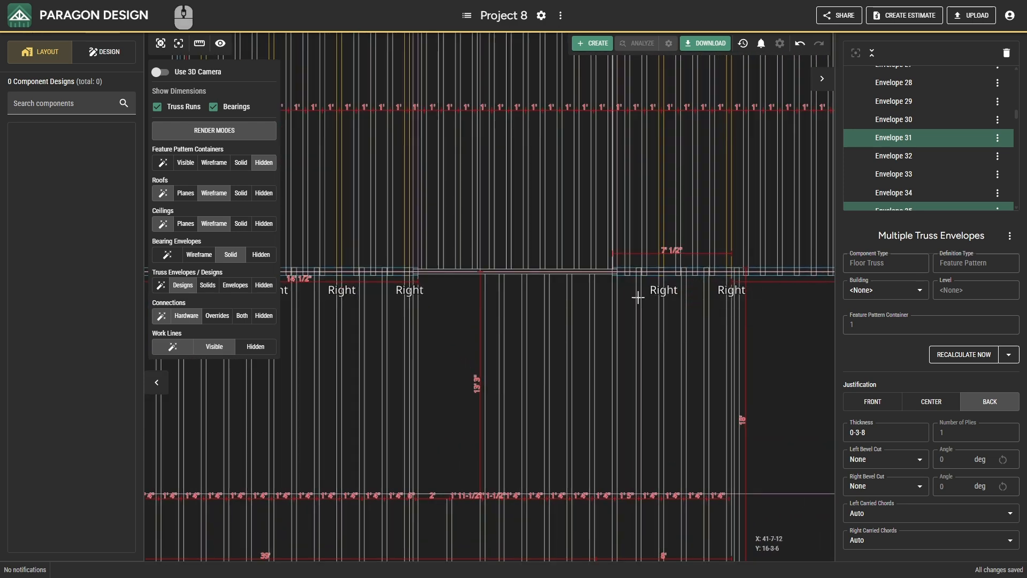
{"action": "left_click", "coordinate": [1010, 357]}
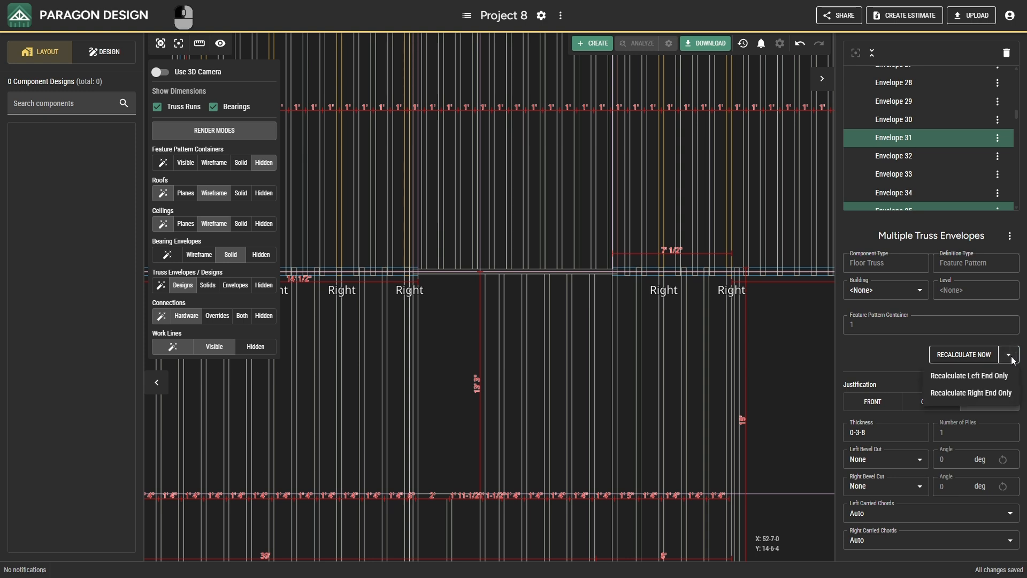
{"action": "left_click", "coordinate": [1000, 392]}
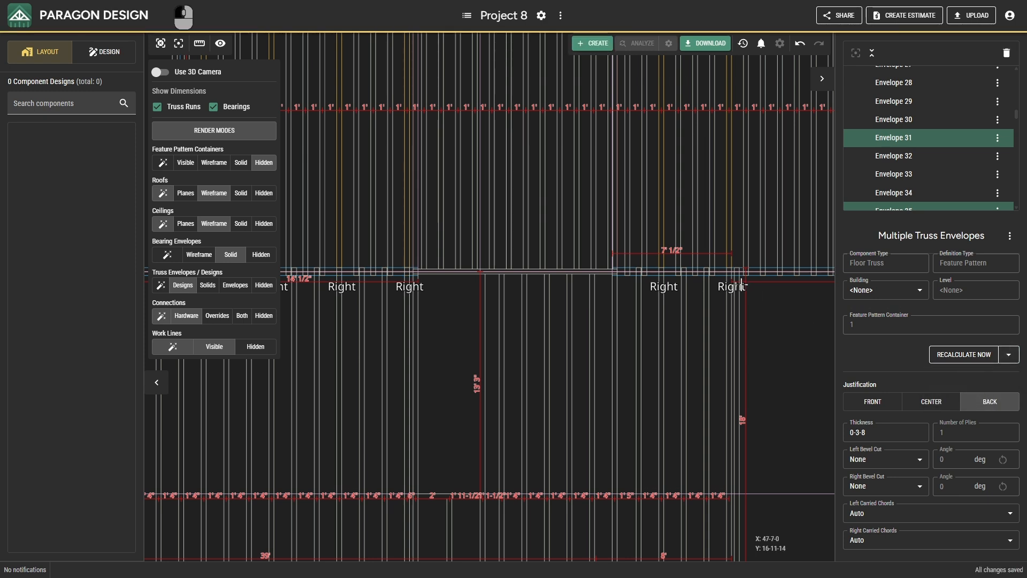
{"action": "scroll", "coordinate": [742, 284], "scroll_direction": "up", "scroll_amount": 5}
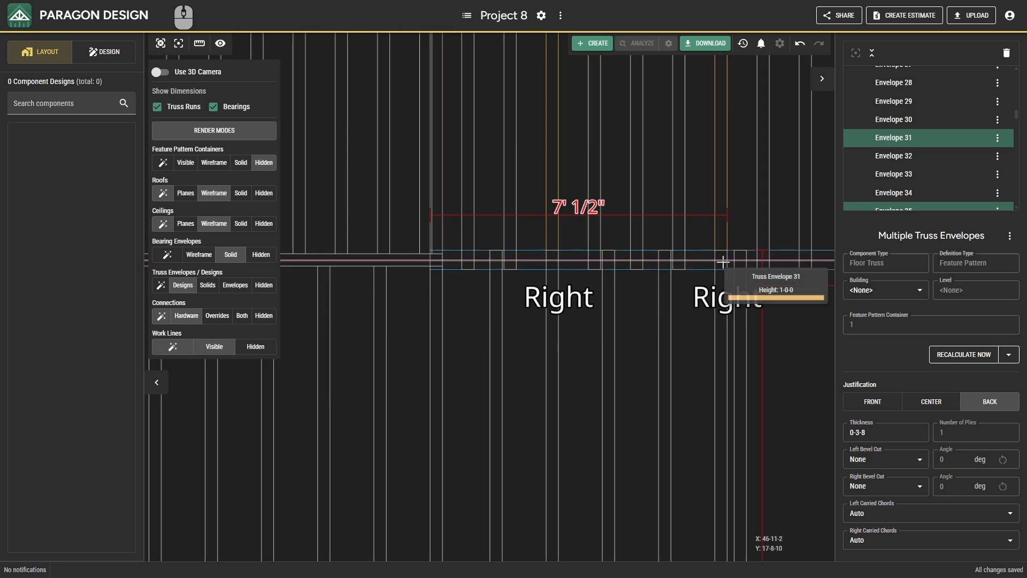
{"action": "scroll", "coordinate": [720, 263], "scroll_direction": "down", "scroll_amount": 2}
{"action": "key", "text": "Escape"}
{"action": "key", "text": "Escape"}
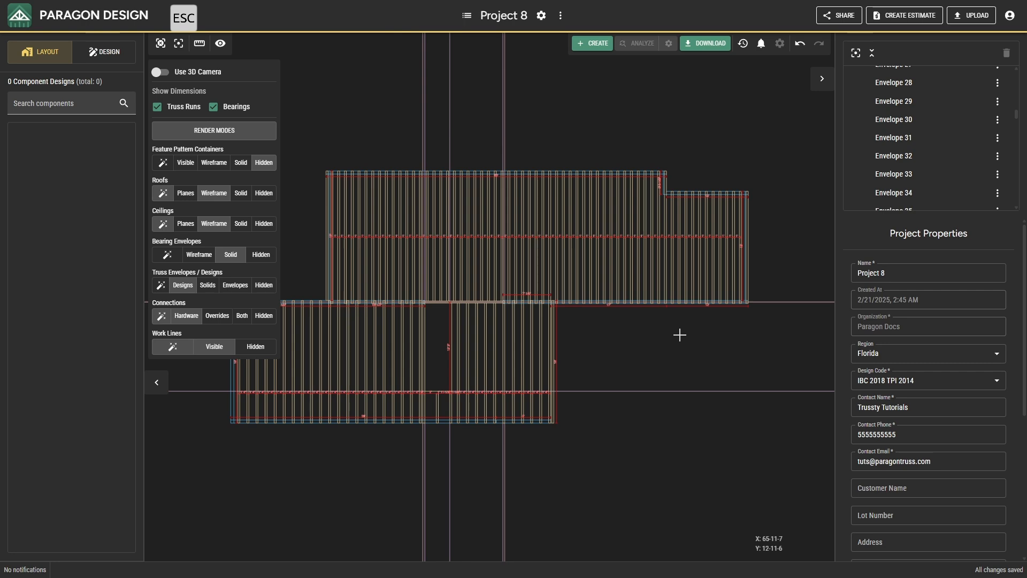
{"action": "middle_click_drag", "start_coordinate": [679, 335], "coordinate": [822, 290]}
{"action": "scroll", "coordinate": [375, 320], "scroll_direction": "up", "scroll_amount": 5}
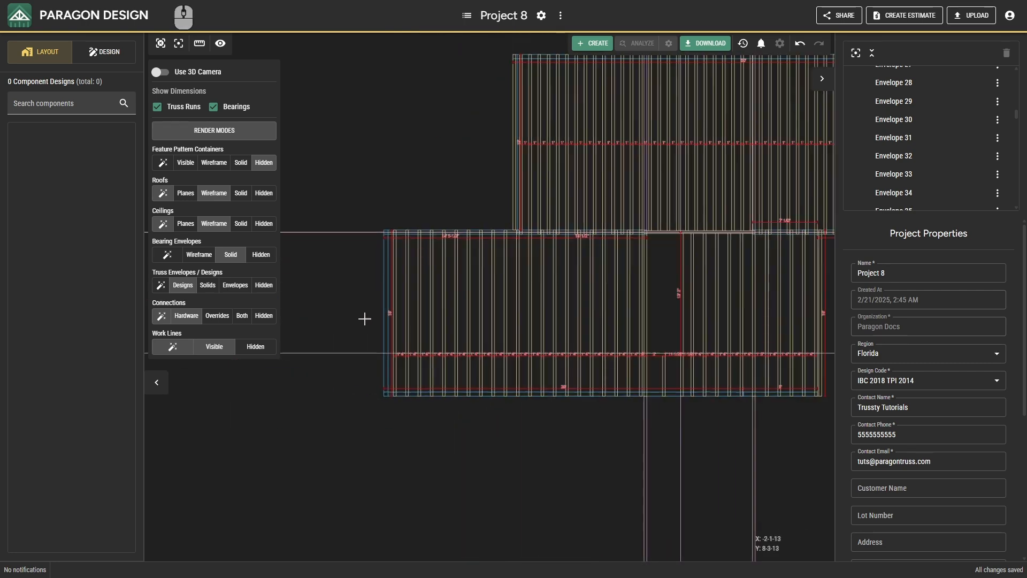
{"action": "right_click", "coordinate": [370, 276]}
{"action": "left_click", "coordinate": [377, 303]}
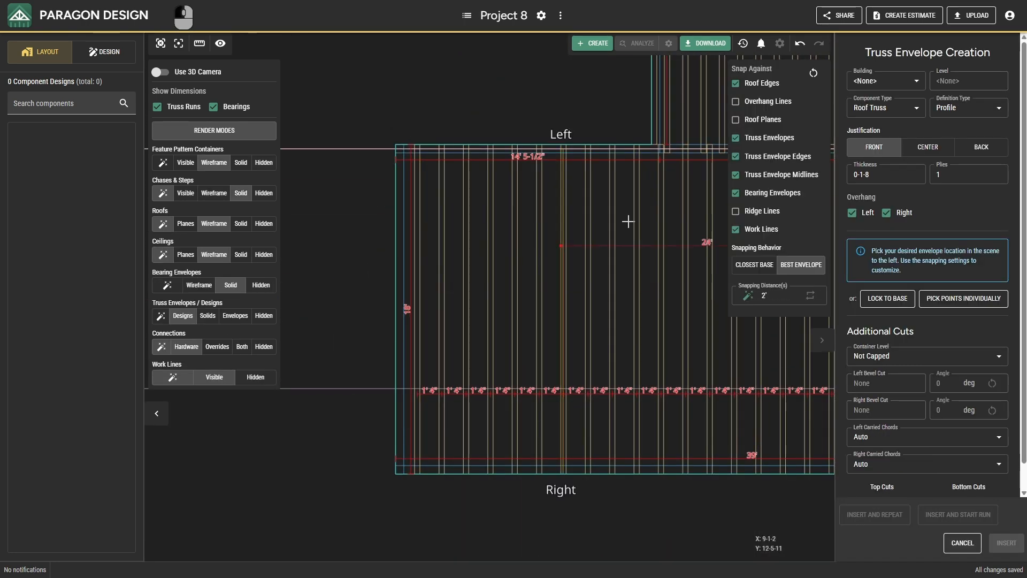
{"action": "left_click", "coordinate": [883, 108]}
{"action": "left_click", "coordinate": [870, 133]}
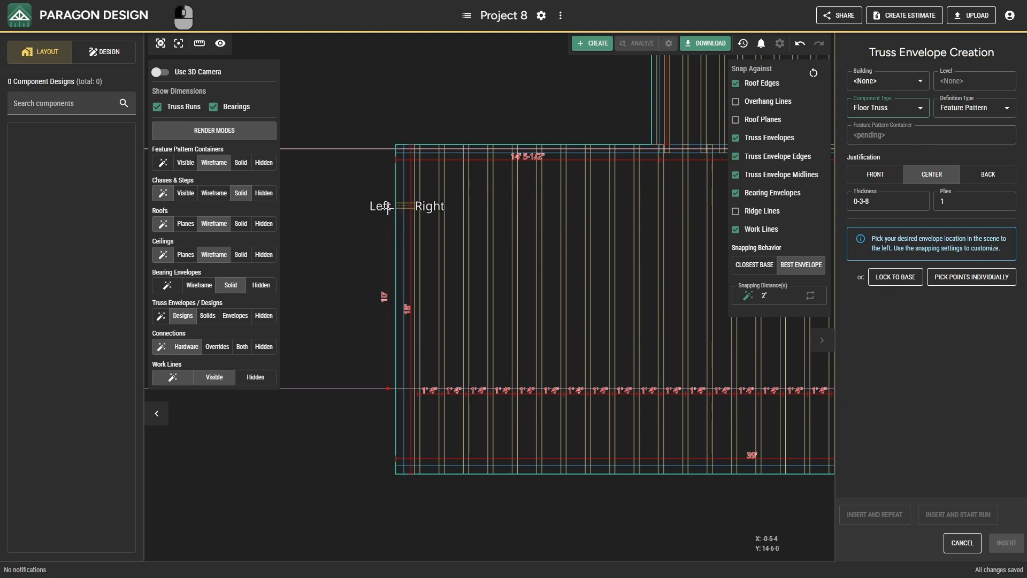
{"action": "left_click", "coordinate": [877, 175]}
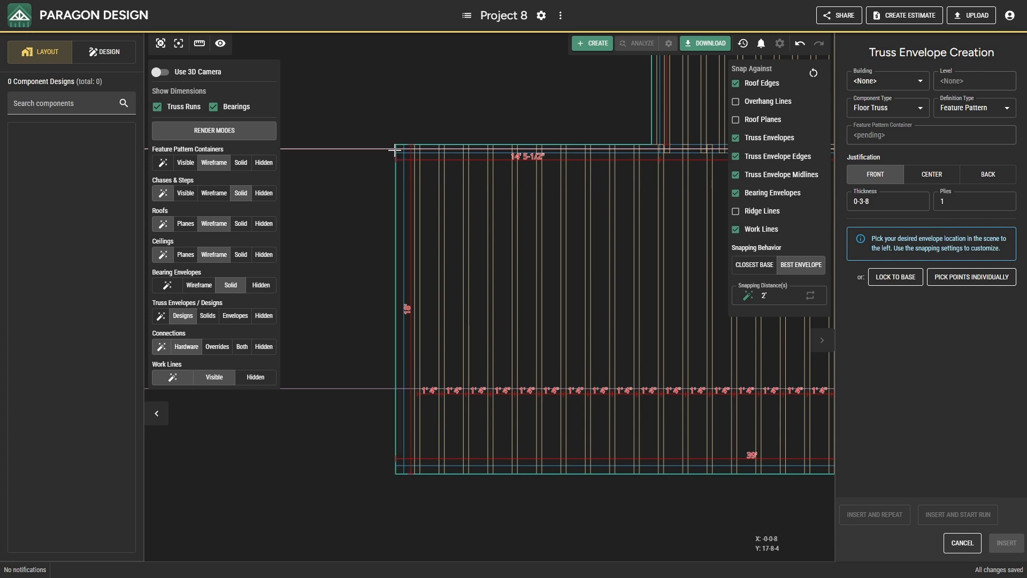
{"action": "scroll", "coordinate": [396, 158], "scroll_direction": "up", "scroll_amount": 3}
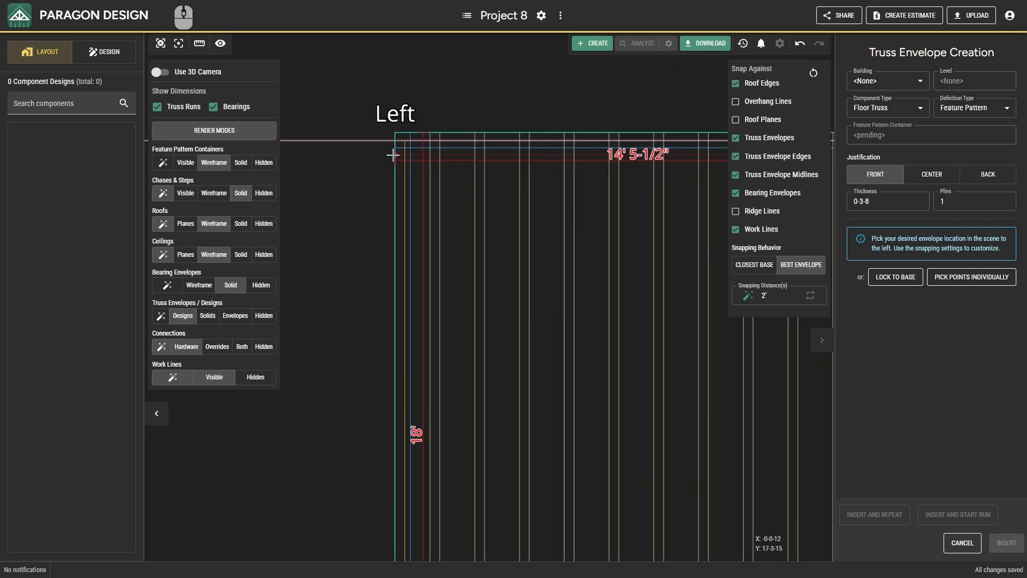
{"action": "key", "text": "Escape"}
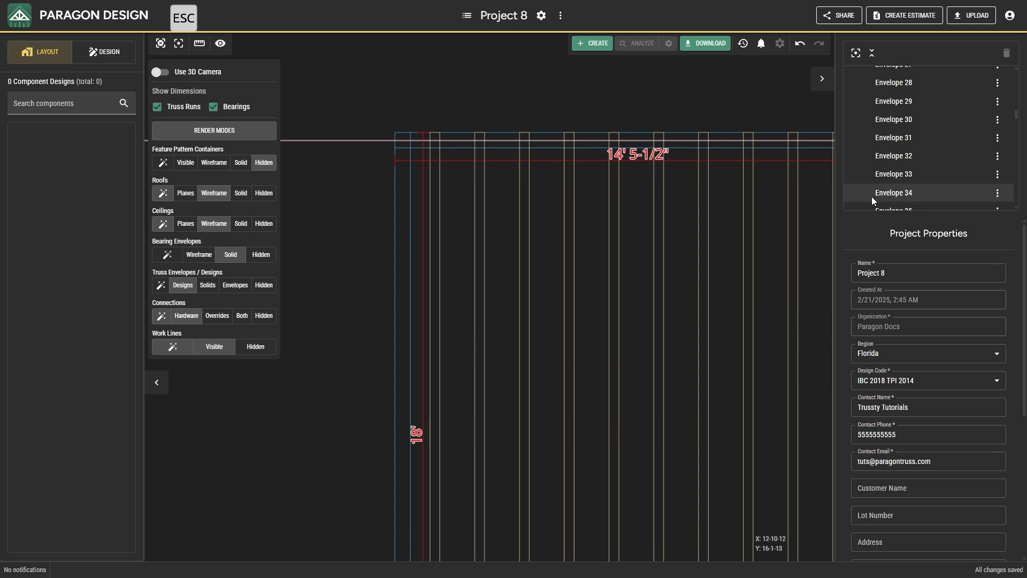
{"action": "key", "text": "ctrl"}
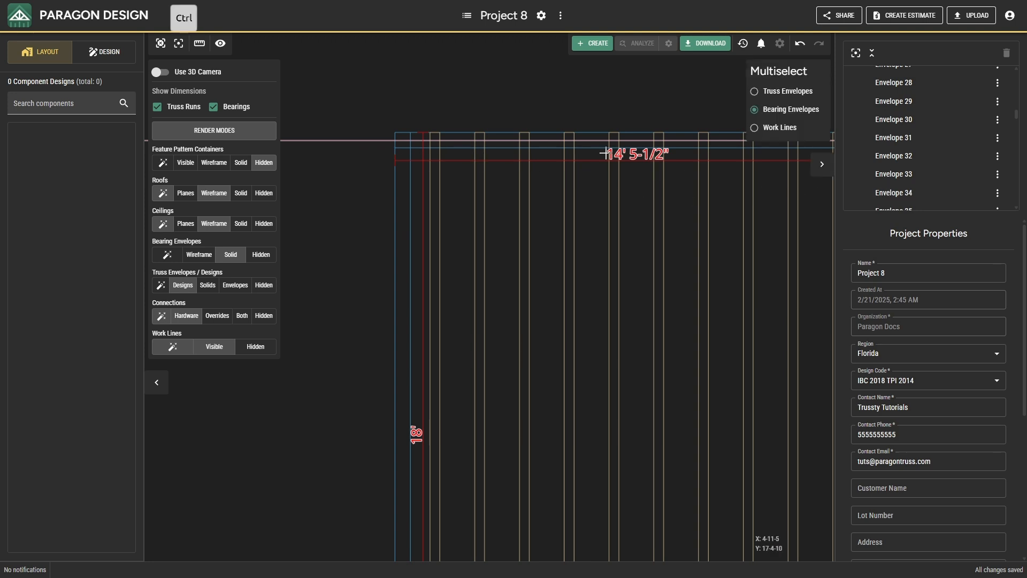
- Delete the horizontal bounding work line and all remaining work lines in the layout
{"action": "left_click_drag", "start_coordinate": [354, 177], "coordinate": [339, 105], "text": "ctrl"}
{"action": "key", "text": "Delete"}
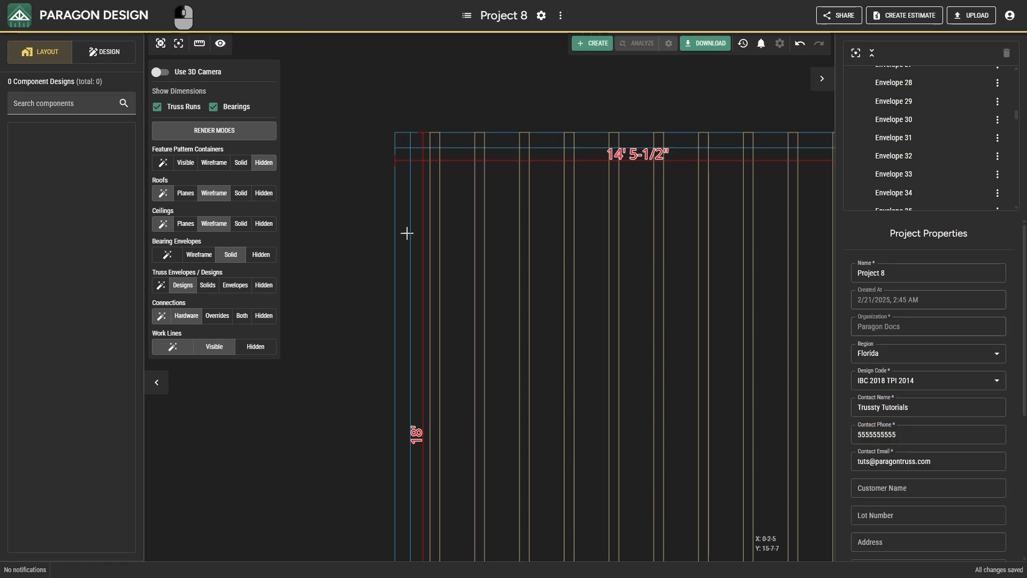
{"action": "scroll", "coordinate": [416, 258], "scroll_direction": "down", "scroll_amount": 2}
{"action": "scroll", "coordinate": [400, 324], "scroll_direction": "down", "scroll_amount": 3}
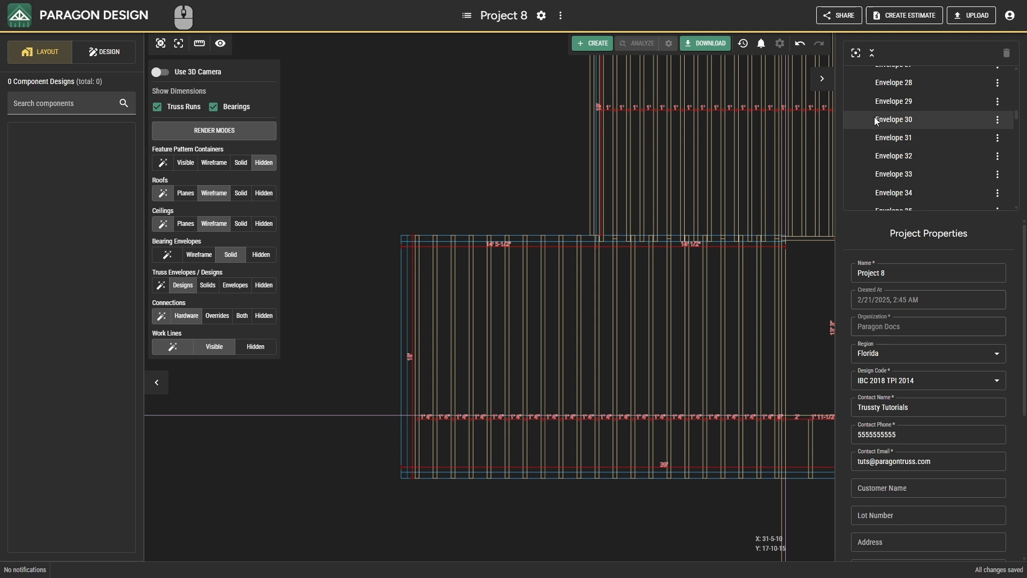
{"action": "left_click", "coordinate": [872, 53]}
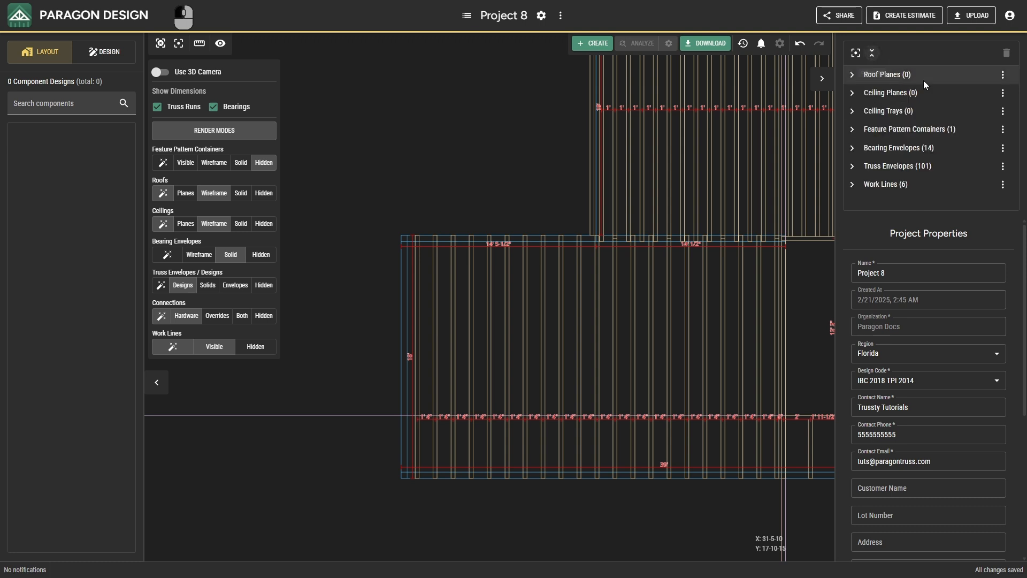
{"action": "left_click", "coordinate": [1004, 184]}
{"action": "left_click", "coordinate": [957, 233]}
- Insert a front-justified floor truss envelope along the outer edge of the 18' west bearing, at X 0-0-0 from Y 18-0-0 to 0-0-0, and deselect it
{"action": "scroll", "coordinate": [390, 271], "scroll_direction": "up", "scroll_amount": 4}
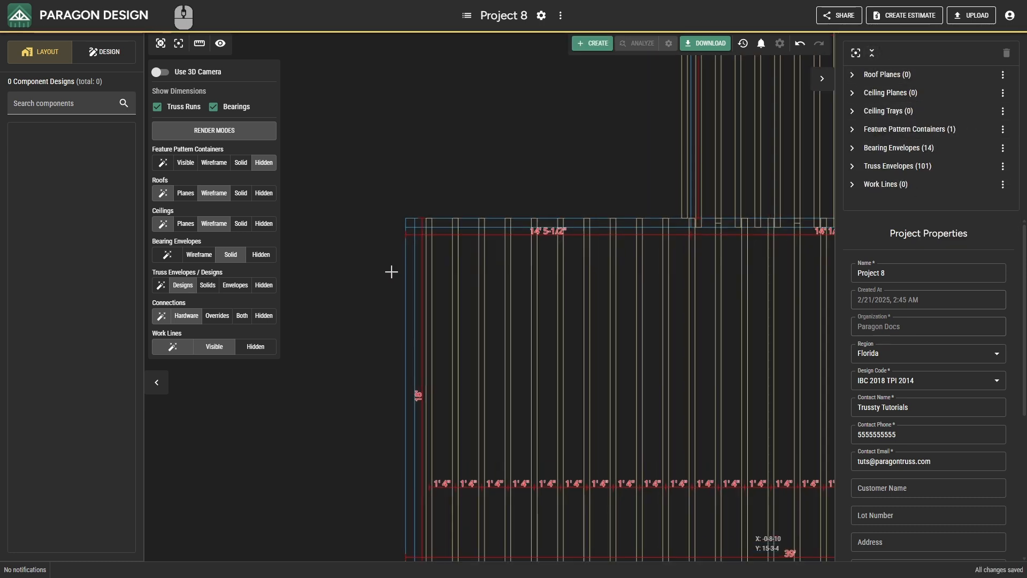
{"action": "right_click", "coordinate": [381, 254]}
{"action": "left_click", "coordinate": [408, 285]}
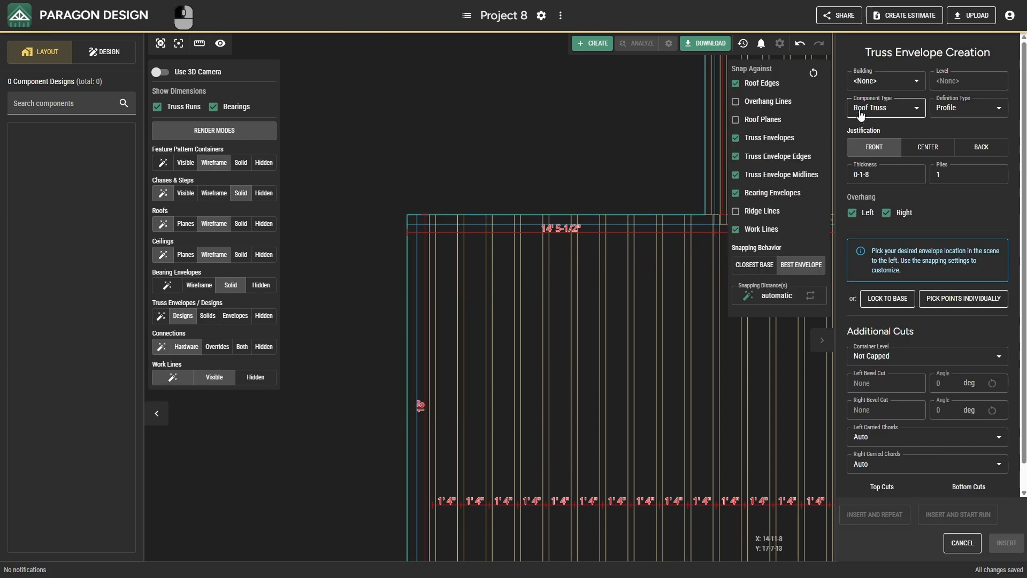
{"action": "left_click", "coordinate": [885, 107]}
{"action": "left_click", "coordinate": [864, 145]}
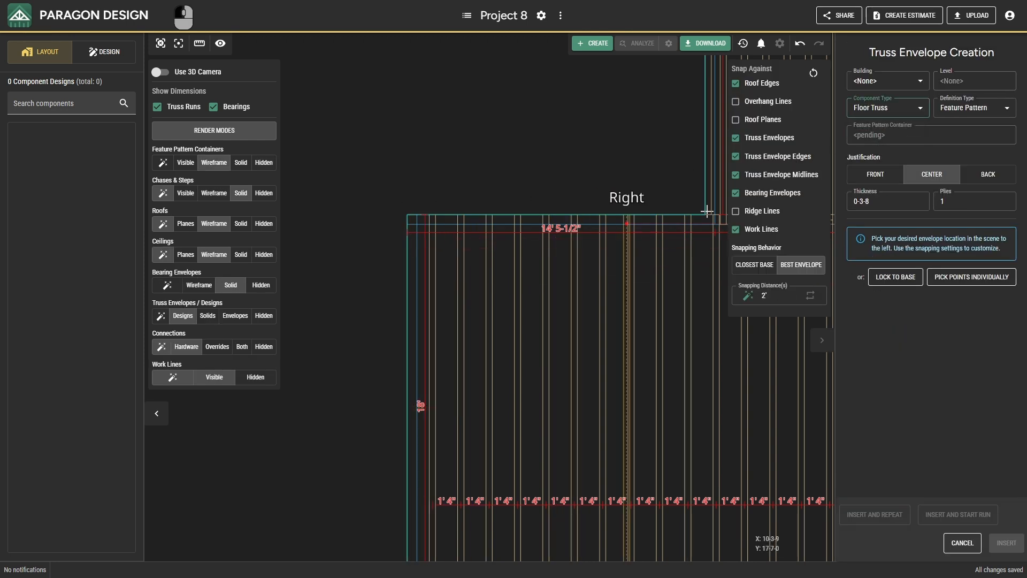
{"action": "left_click", "coordinate": [863, 174]}
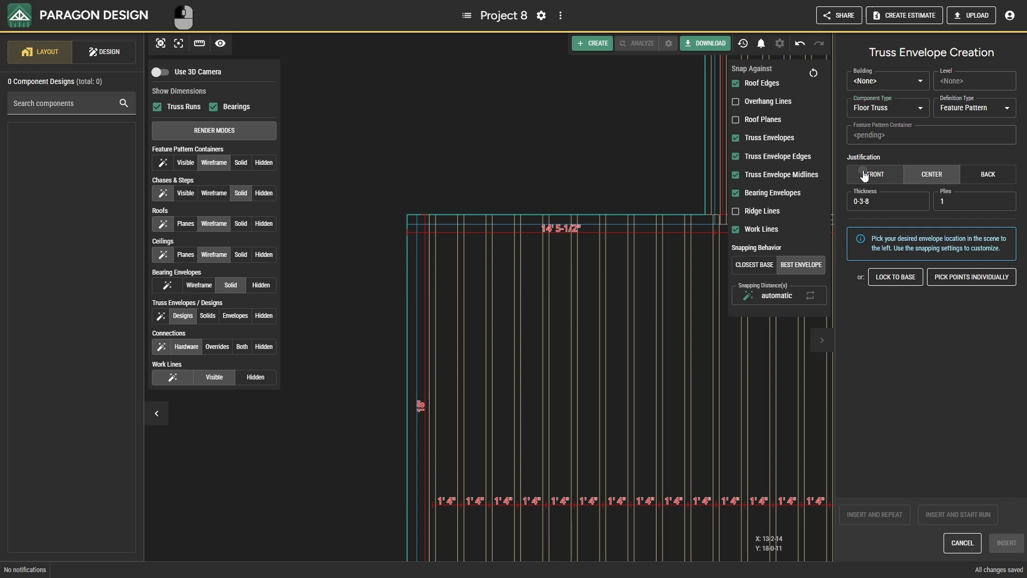
{"action": "left_click", "coordinate": [406, 239]}
{"action": "scroll", "coordinate": [553, 337], "scroll_direction": "down", "scroll_amount": 3}
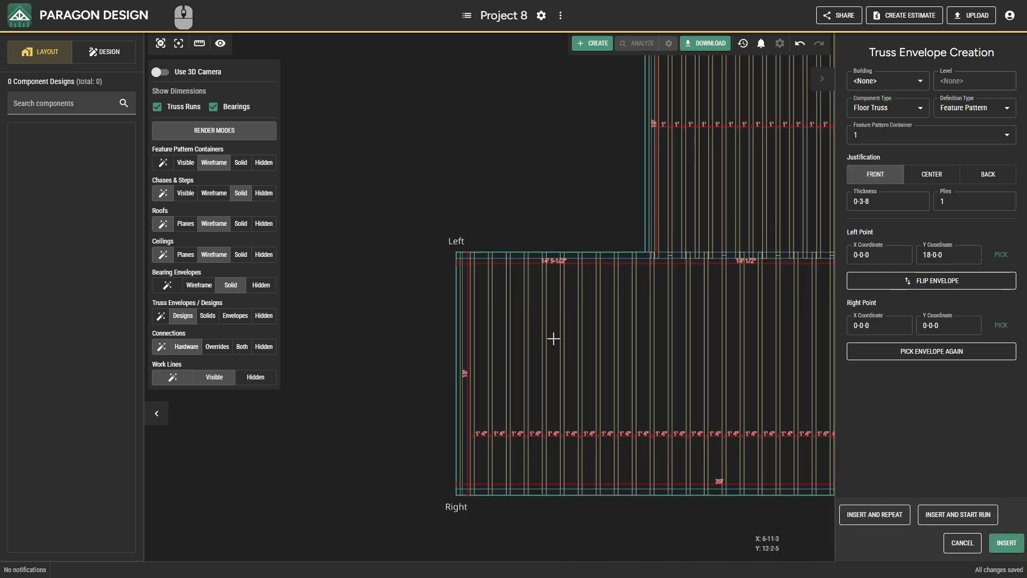
{"action": "left_click", "coordinate": [1006, 542]}
{"action": "middle_click_drag", "start_coordinate": [741, 410], "coordinate": [532, 422]}
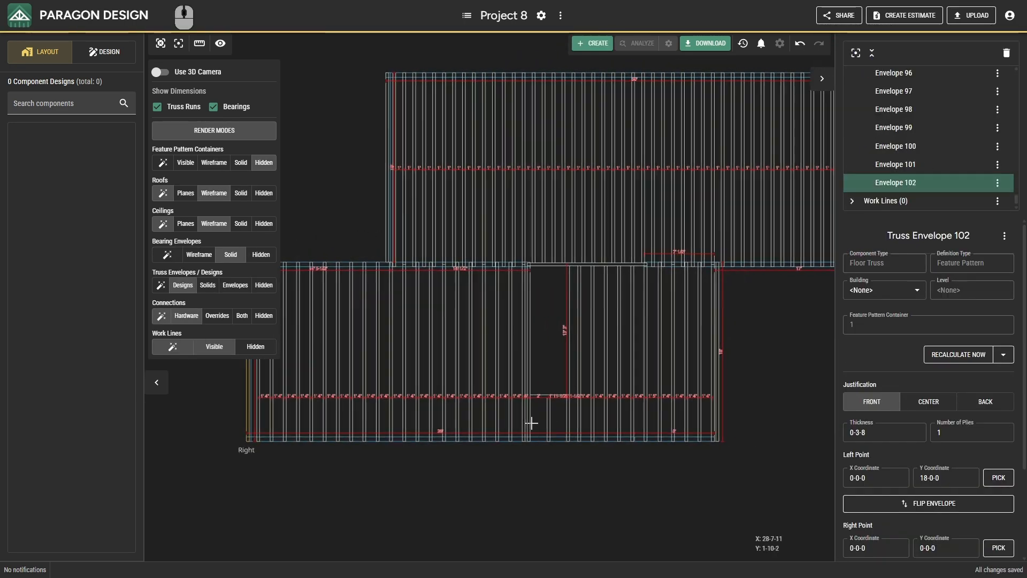
{"action": "mouse_move", "coordinate": [672, 334]}
{"action": "middle_mouse_down"}
{"action": "mouse_move", "coordinate": [649, 367]}
{"action": "mouse_move", "coordinate": [608, 355]}
{"action": "mouse_move", "coordinate": [500, 359]}
{"action": "mouse_move", "coordinate": [670, 323]}
{"action": "middle_mouse_up"}
{"action": "scroll", "coordinate": [672, 323], "scroll_direction": "down", "scroll_amount": 1}
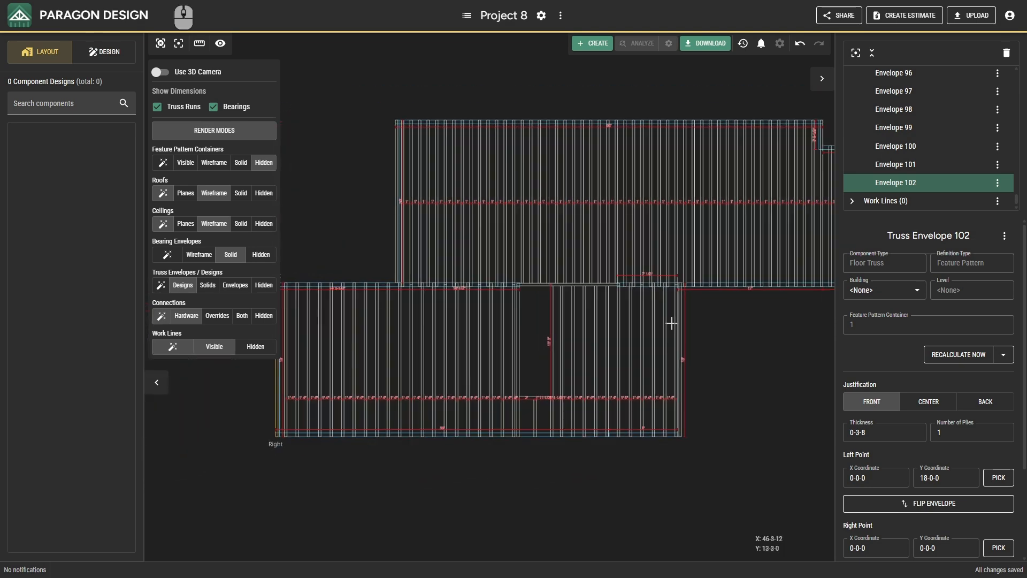
{"action": "key", "text": "Escape"}
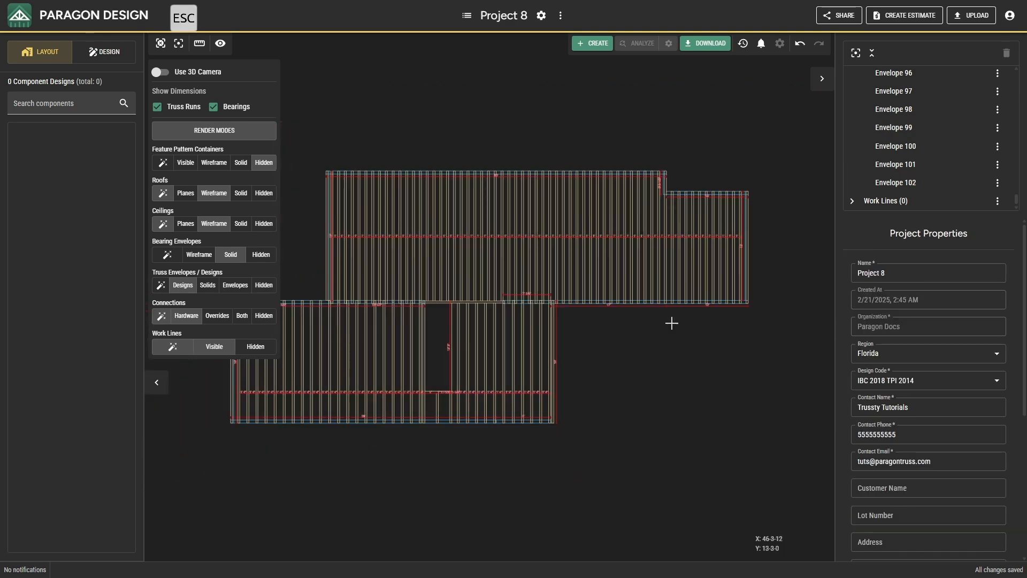
- View the truss envelopes as solids with the 3D camera and inspect the framing around the shared bearing and floor opening
{"action": "left_click", "coordinate": [266, 132]}
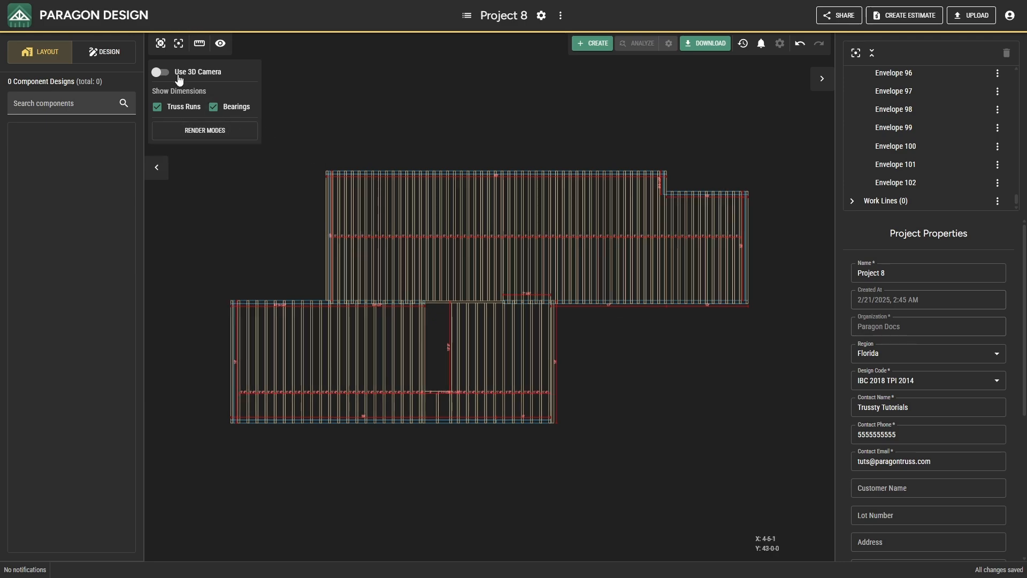
{"action": "left_click", "coordinate": [161, 71]}
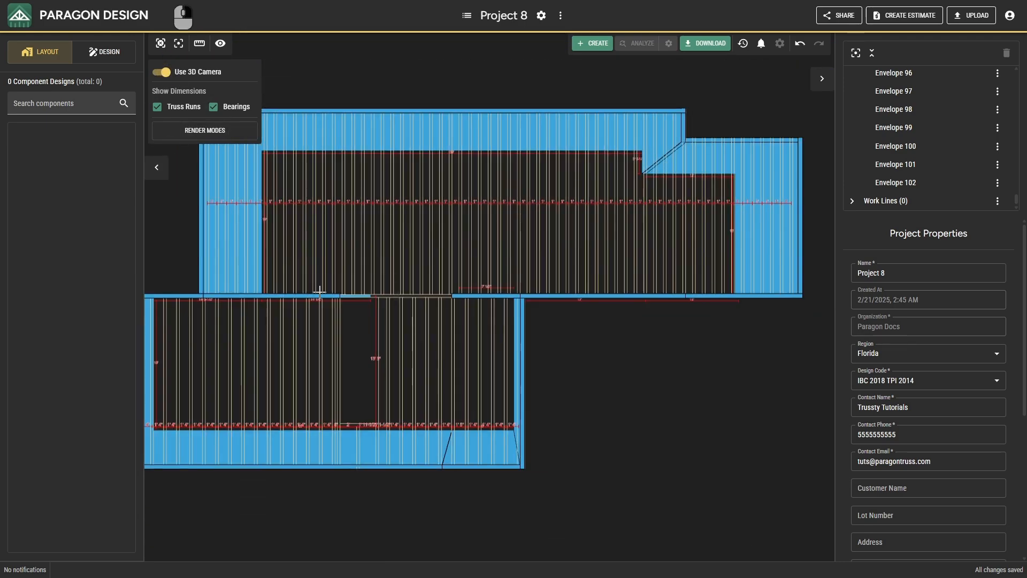
{"action": "left_click", "coordinate": [227, 137]}
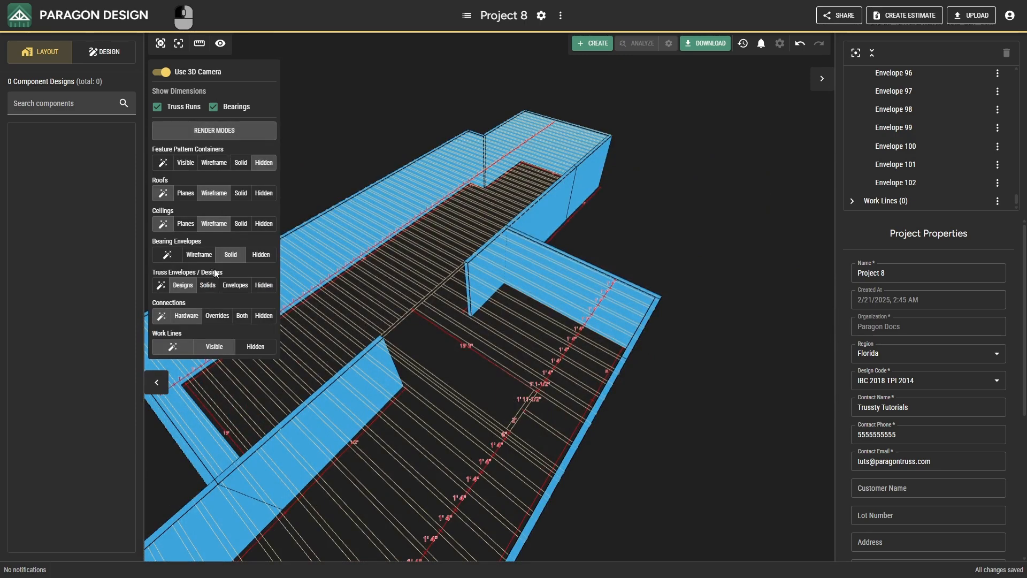
{"action": "left_click", "coordinate": [210, 287]}
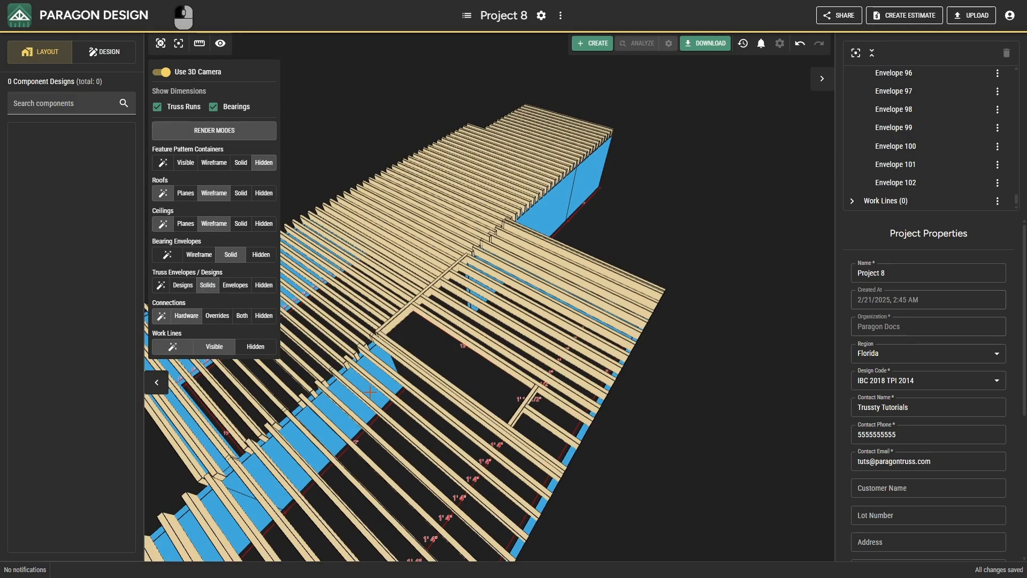
{"action": "left_click_drag", "start_coordinate": [370, 392], "coordinate": [396, 356]}
{"action": "right_click_drag", "start_coordinate": [396, 404], "coordinate": [451, 415]}
{"action": "scroll", "coordinate": [546, 289], "scroll_direction": "up", "scroll_amount": 3}
{"action": "scroll", "coordinate": [547, 289], "scroll_direction": "up", "scroll_amount": 3}
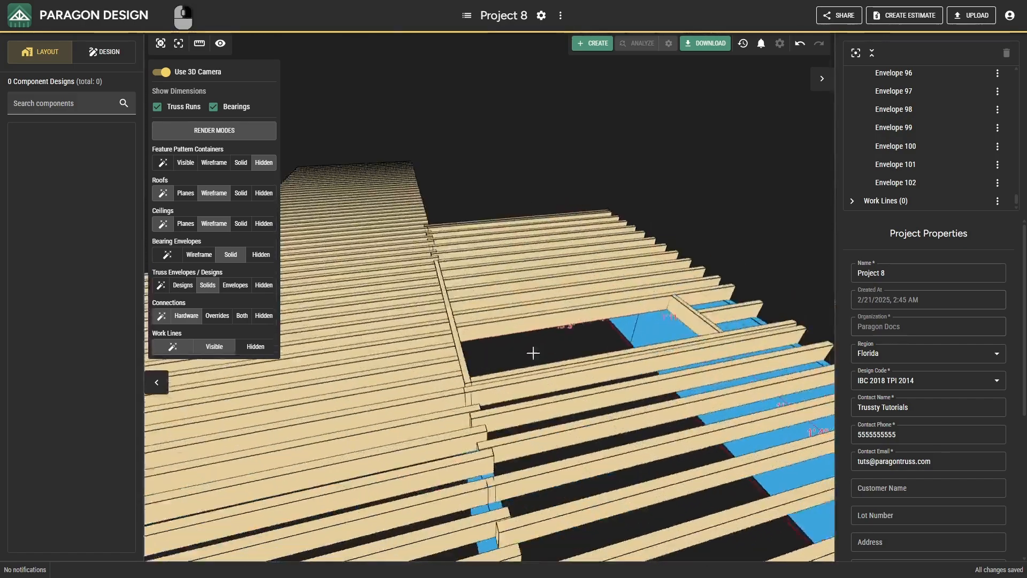
{"action": "mouse_move", "coordinate": [532, 353]}
{"action": "right_mouse_down"}
{"action": "mouse_move", "coordinate": [511, 364]}
{"action": "mouse_move", "coordinate": [606, 385]}
{"action": "mouse_move", "coordinate": [721, 353]}
{"action": "mouse_move", "coordinate": [537, 335]}
{"action": "right_mouse_up"}
{"action": "right_click_drag", "start_coordinate": [662, 395], "coordinate": [491, 411]}
{"action": "scroll", "coordinate": [538, 382], "scroll_direction": "down", "scroll_amount": 6}
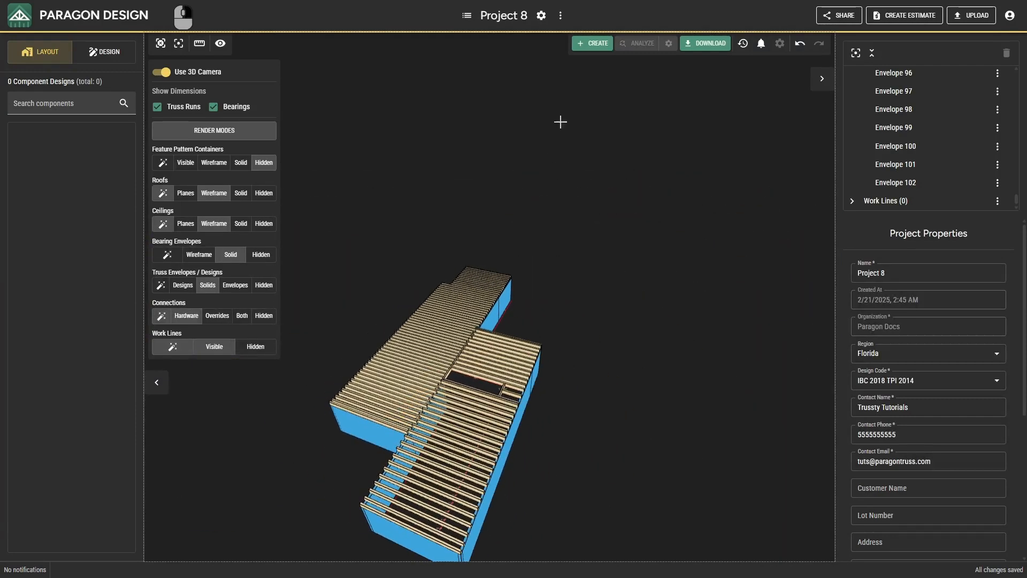
- Create component designs for all truss envelopes in the project and render them as designs in the 3D view
{"action": "left_click", "coordinate": [561, 16]}
{"action": "left_click", "coordinate": [575, 46]}
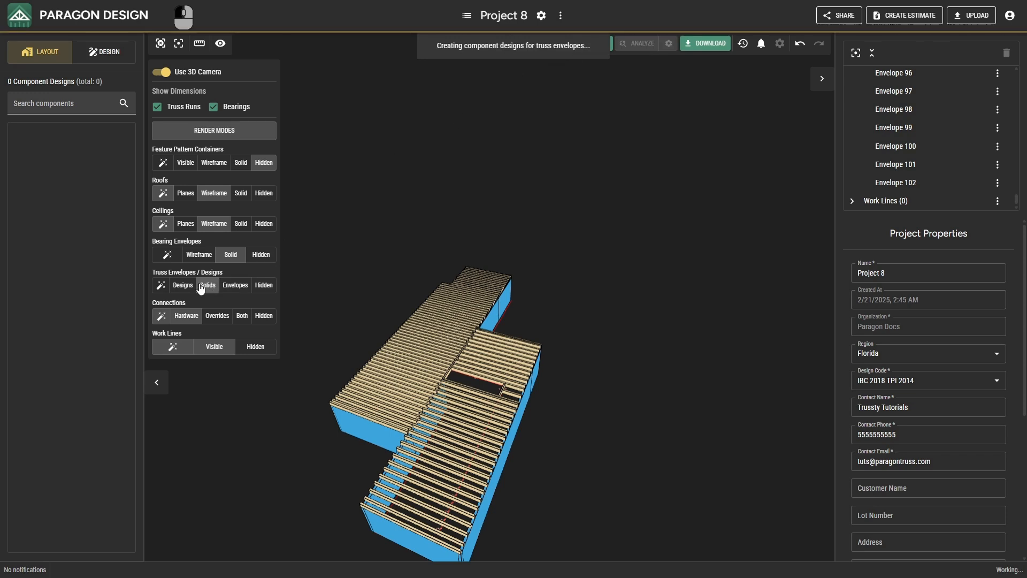
{"action": "left_click", "coordinate": [183, 285]}
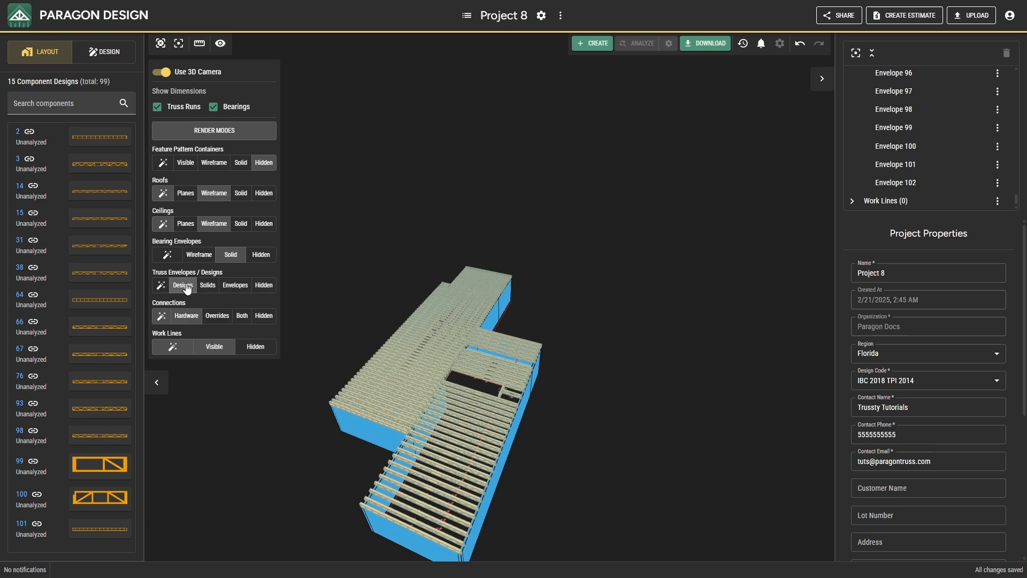
{"action": "scroll", "coordinate": [416, 393], "scroll_direction": "up", "scroll_amount": 10}
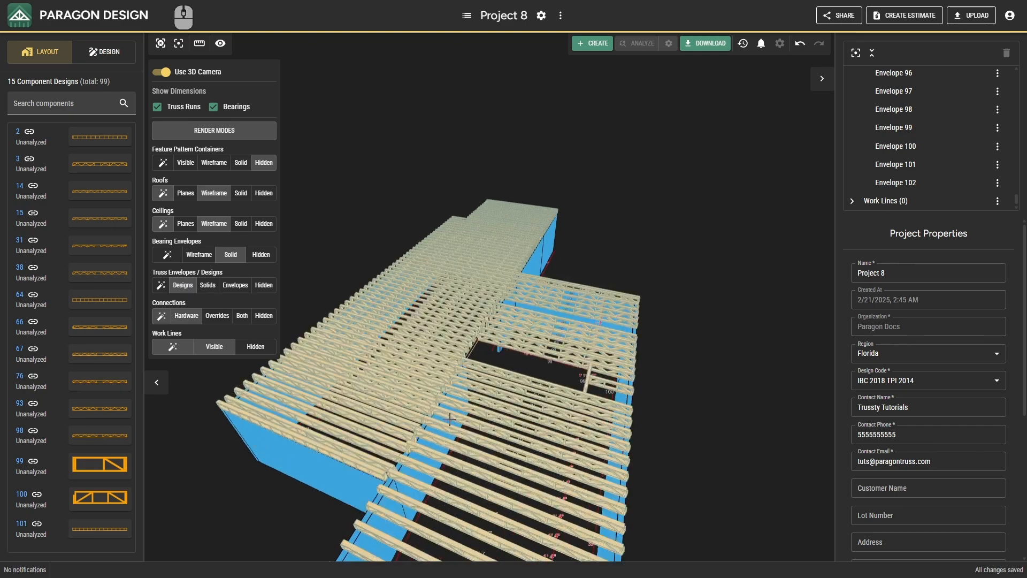
{"action": "left_click_drag", "start_coordinate": [443, 406], "coordinate": [425, 430]}
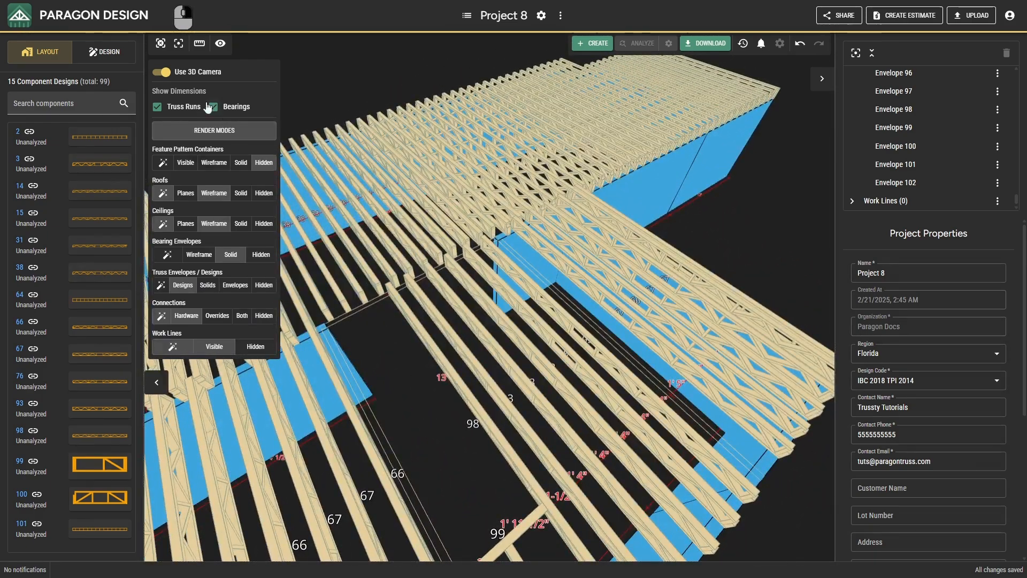
- Turn off the 3D camera and try to create a new design for Envelope 1, the horizontal girder at the north end of the opening
{"action": "left_click", "coordinate": [162, 72]}
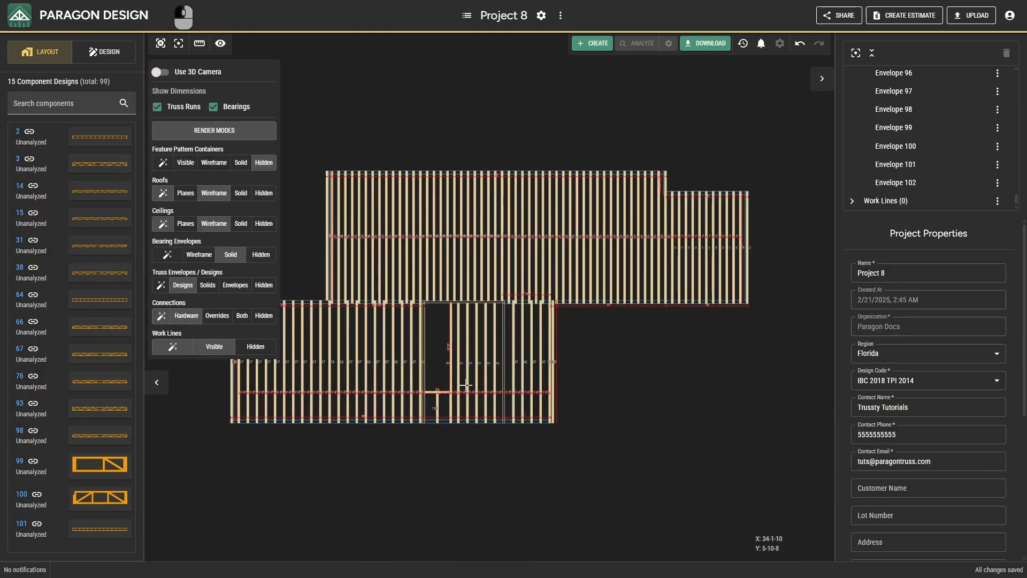
{"action": "scroll", "coordinate": [466, 384], "scroll_direction": "up", "scroll_amount": 5}
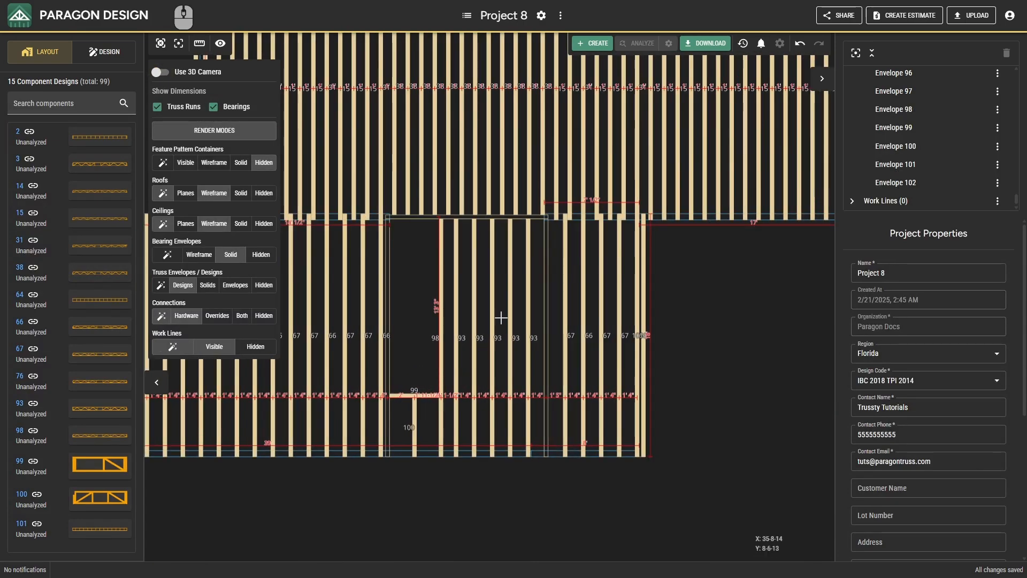
{"action": "scroll", "coordinate": [535, 216], "scroll_direction": "up", "scroll_amount": 3}
{"action": "right_click", "coordinate": [535, 214]}
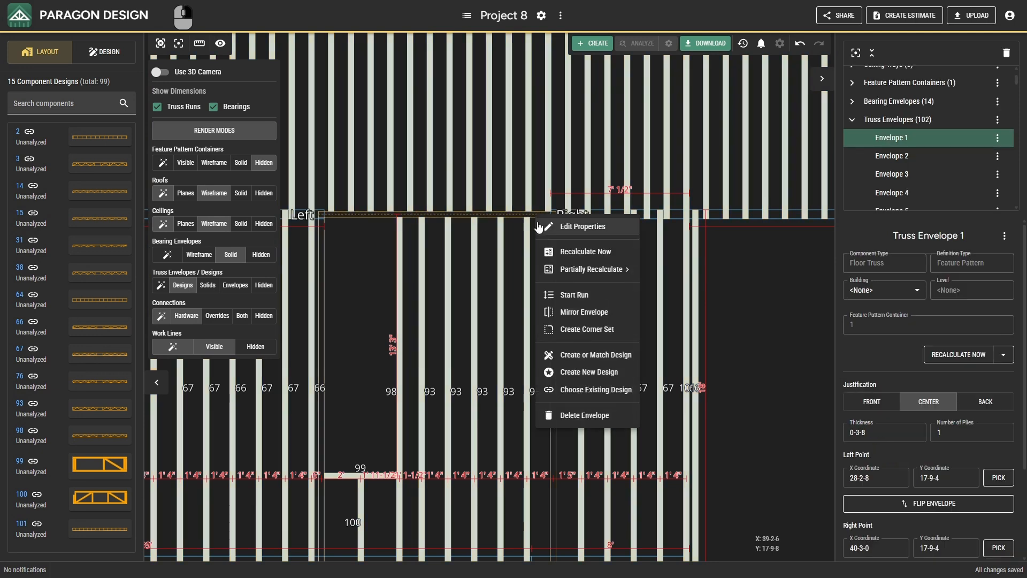
{"action": "left_click", "coordinate": [564, 373]}
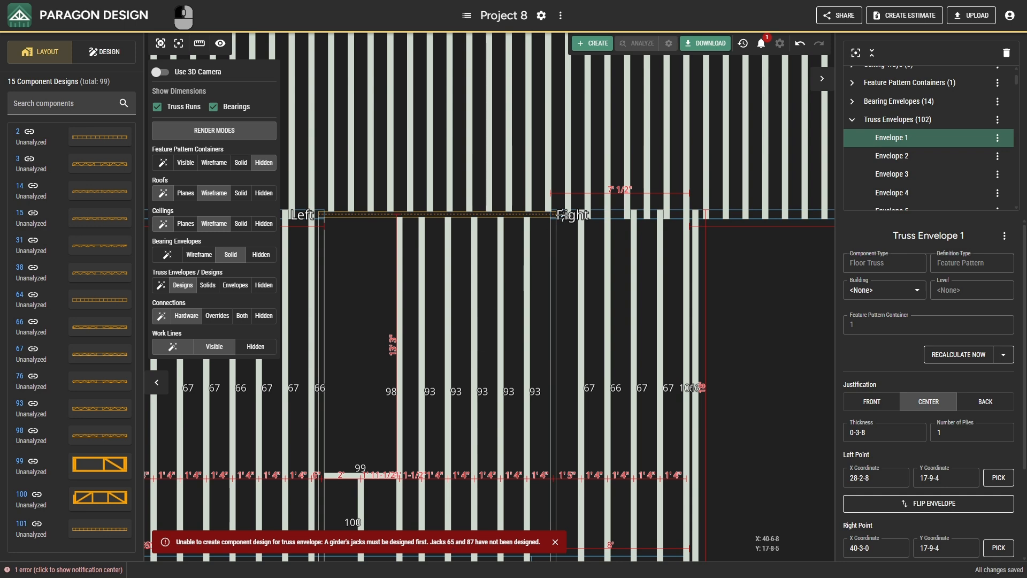
- Assign the existing component design 93 to Envelope 87, the undesigned jack at X 39-11-8
{"action": "middle_click_drag", "start_coordinate": [535, 217], "coordinate": [582, 161]}
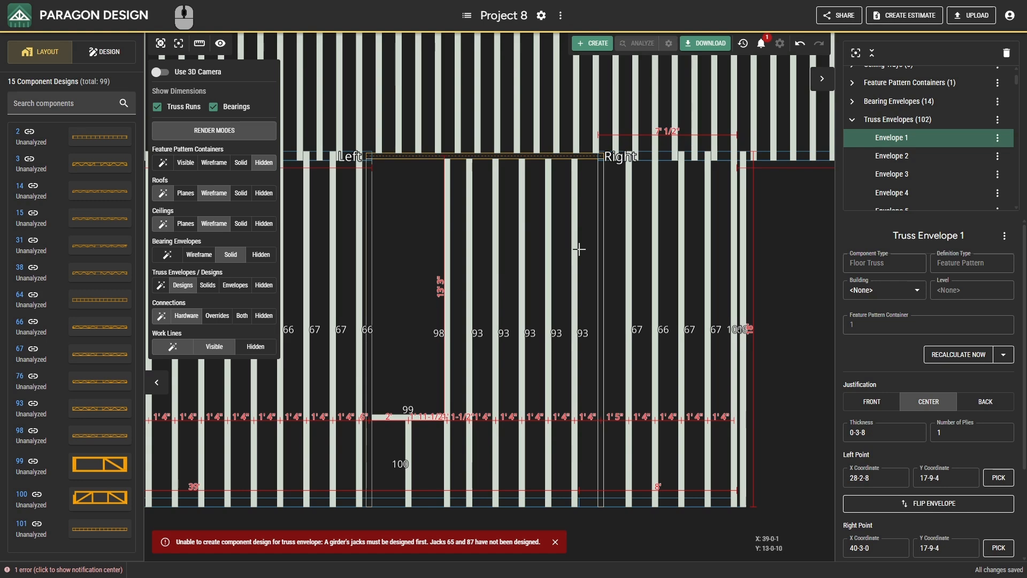
{"action": "left_click", "coordinate": [597, 250]}
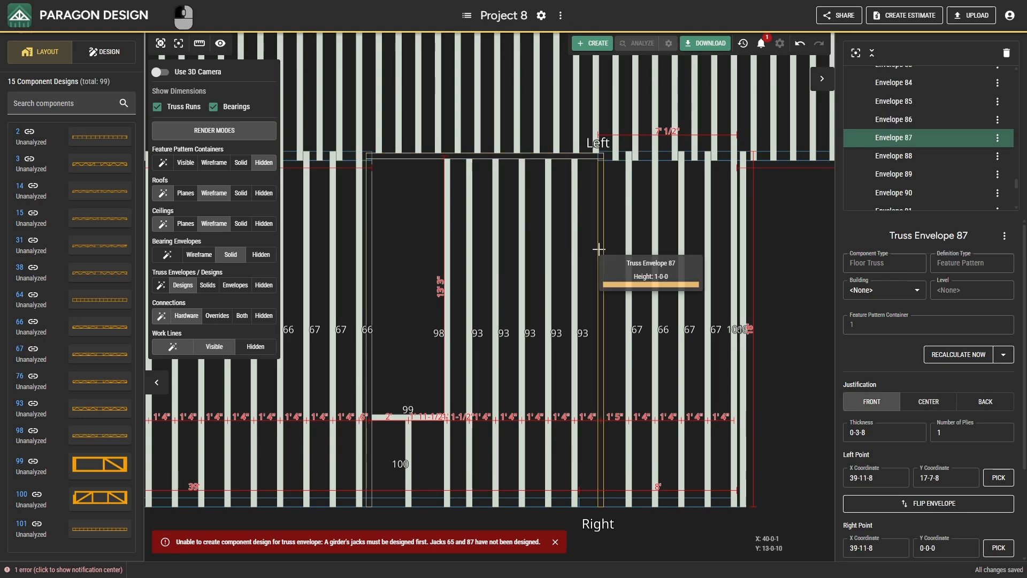
{"action": "right_click", "coordinate": [598, 249]}
{"action": "left_click", "coordinate": [634, 425]}
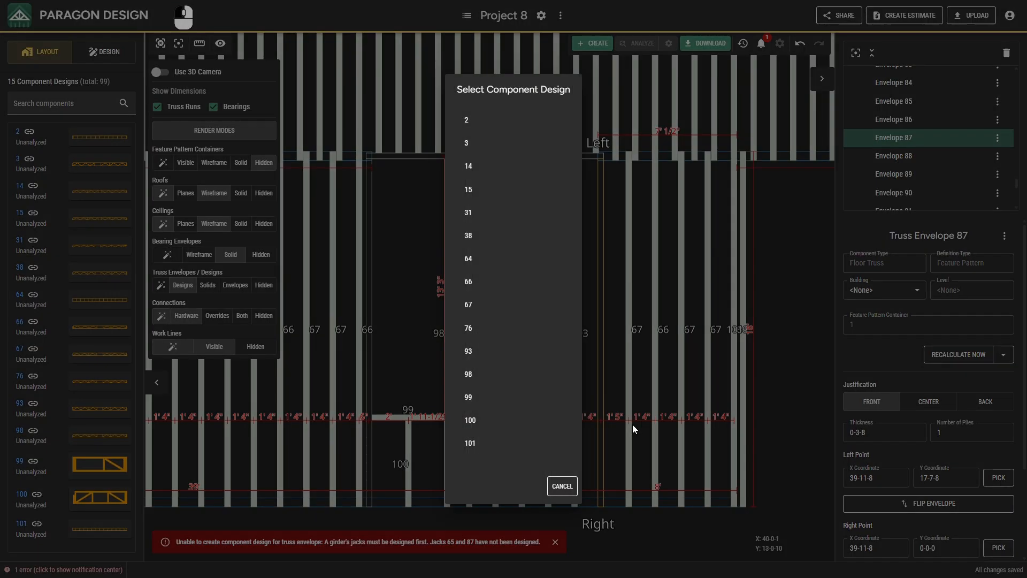
{"action": "left_click", "coordinate": [525, 354]}
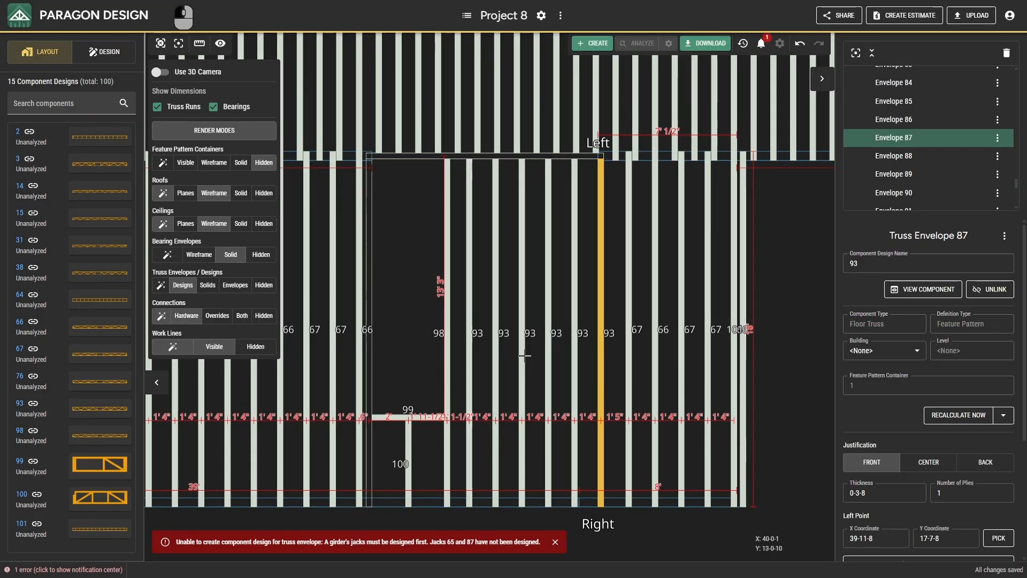
- Open component 100, the short truss south of the opening, in the design view and analyze it
{"action": "middle_click_drag", "start_coordinate": [387, 343], "coordinate": [418, 268]}
{"action": "left_click", "coordinate": [439, 365]}
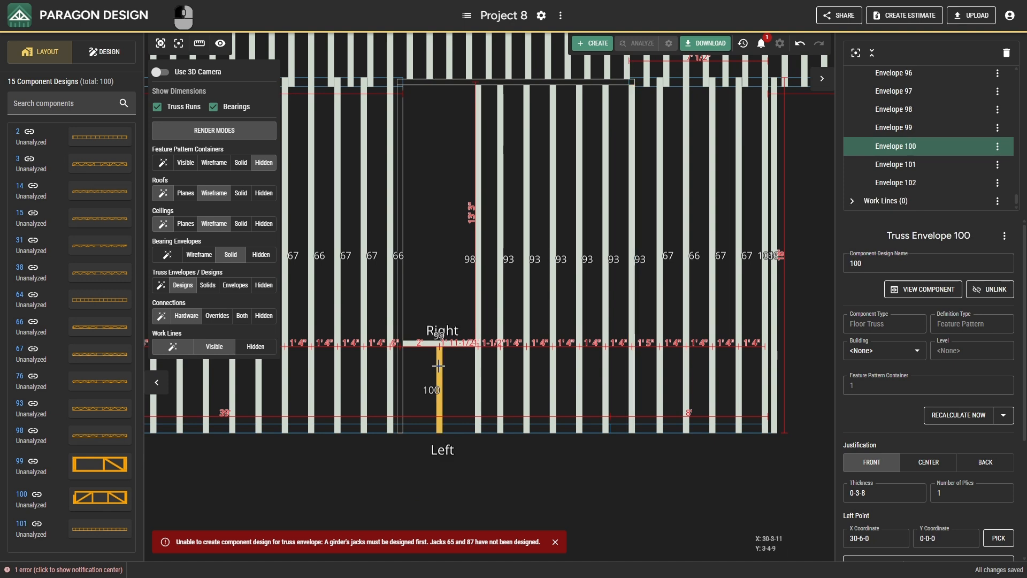
{"action": "left_click", "coordinate": [918, 289]}
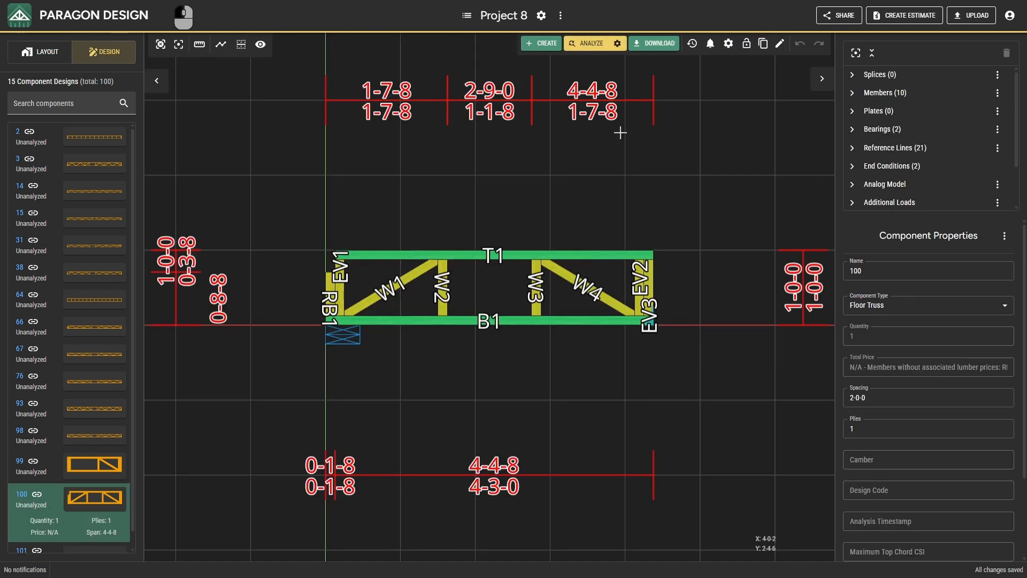
{"action": "left_click", "coordinate": [591, 43]}
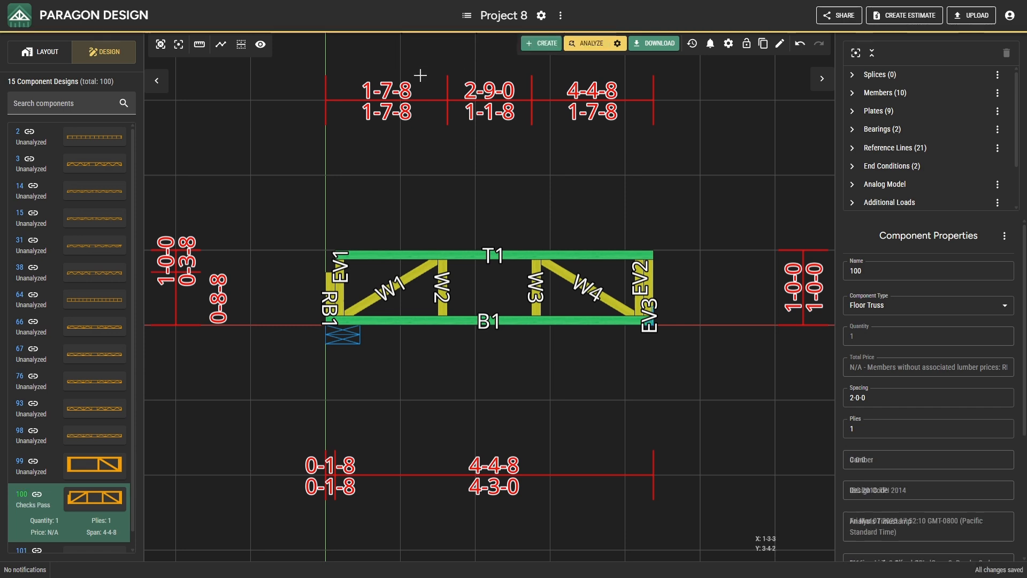
- Return to the layout, open component 99, the short header truss at the opening's south end, and analyze it
{"action": "left_click", "coordinate": [43, 52]}
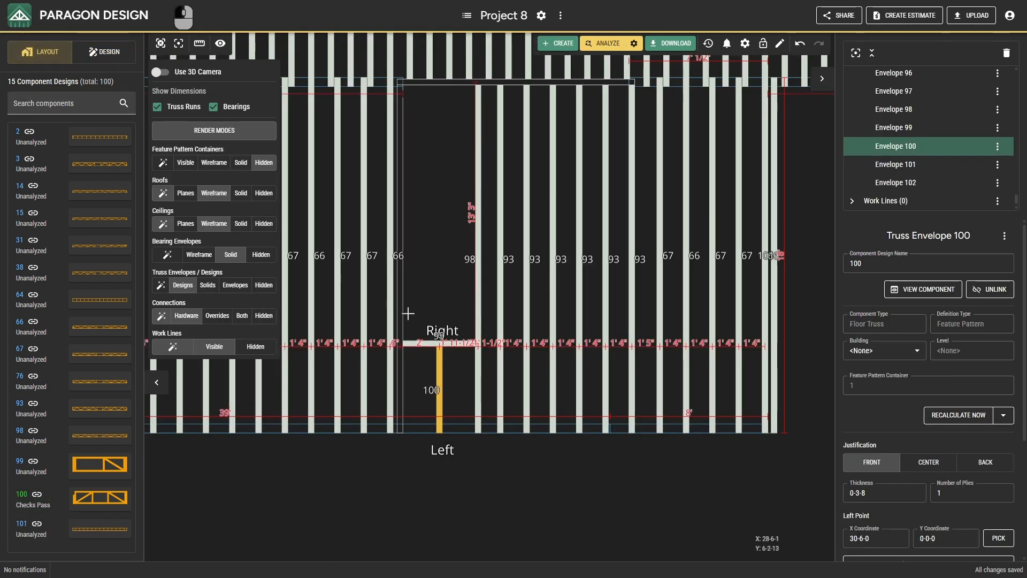
{"action": "left_click", "coordinate": [447, 342]}
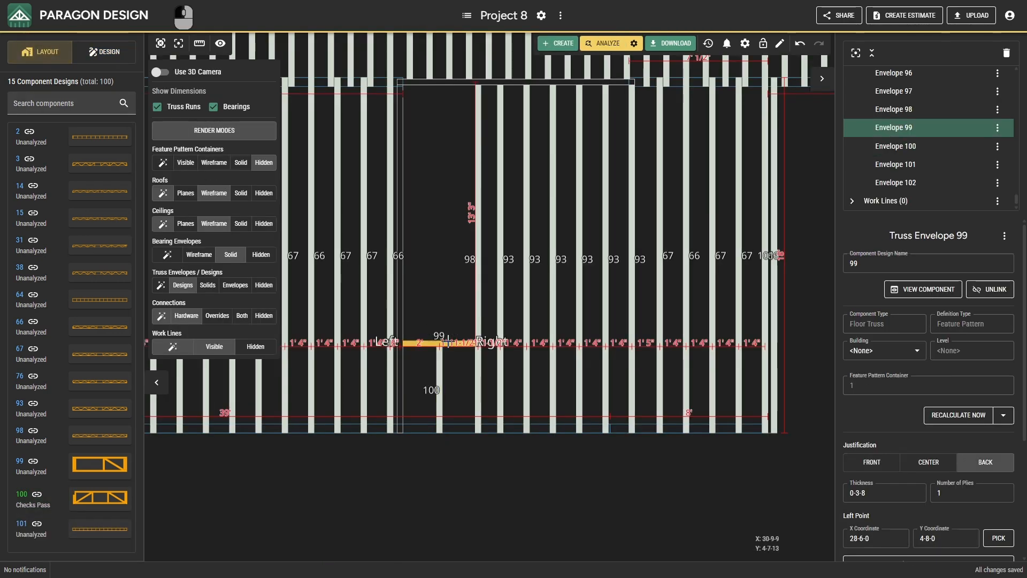
{"action": "left_click", "coordinate": [905, 290]}
{"action": "left_click", "coordinate": [584, 44]}
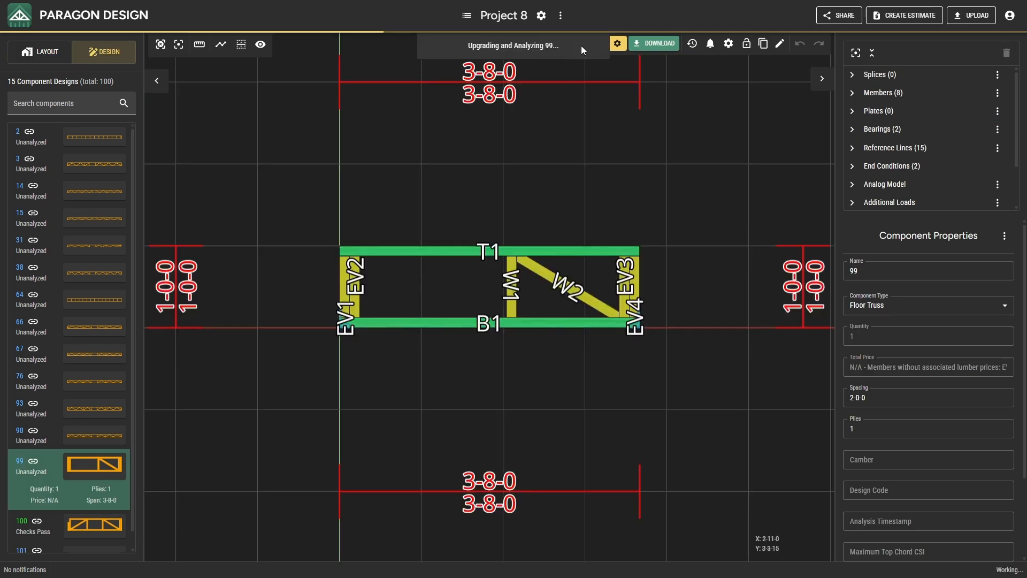
- Return to the layout, open component 98, the full-length truss along the opening's east side, in the design view and analyze it
{"action": "left_click", "coordinate": [47, 54]}
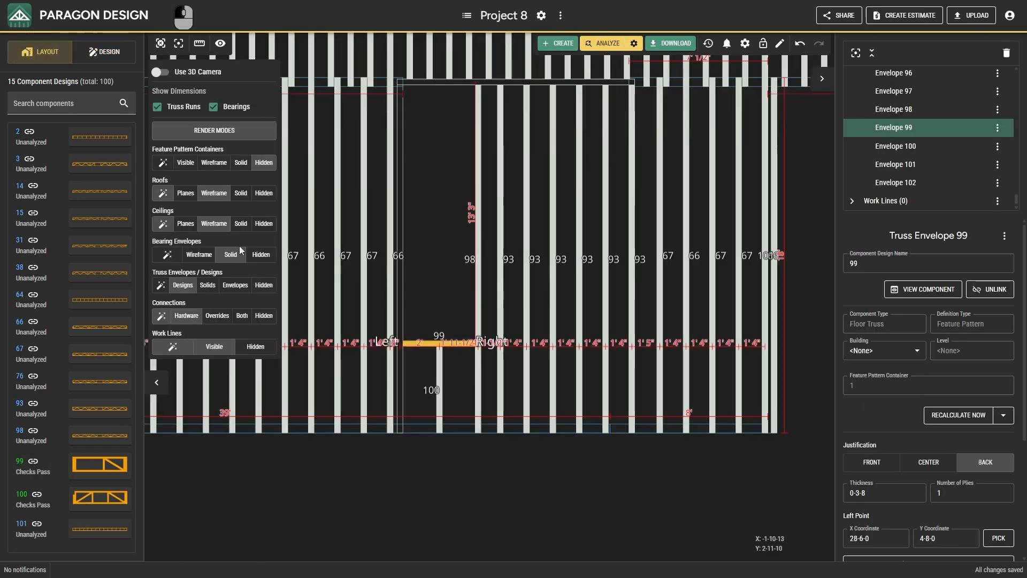
{"action": "left_click", "coordinate": [478, 298]}
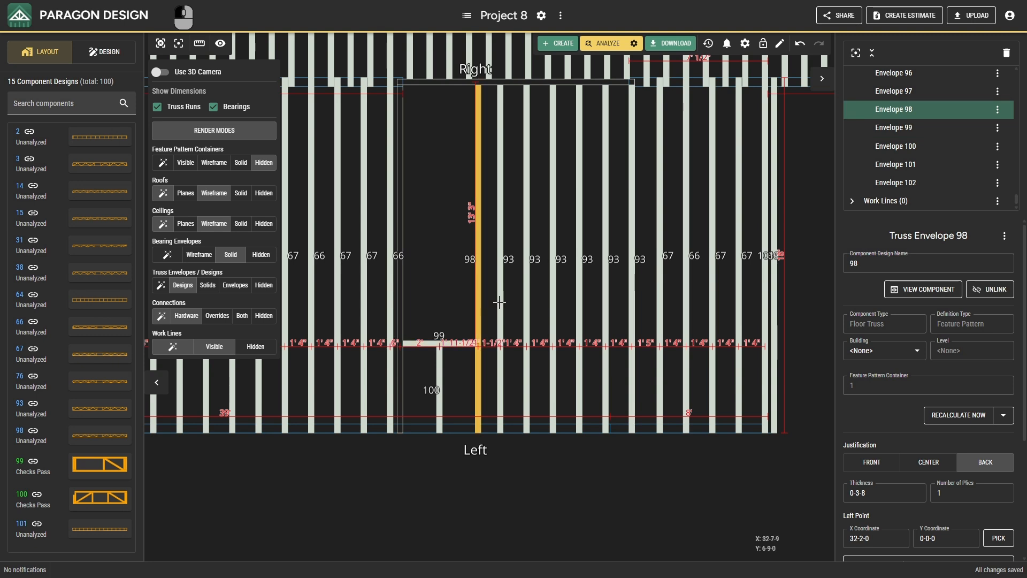
{"action": "left_click", "coordinate": [910, 289]}
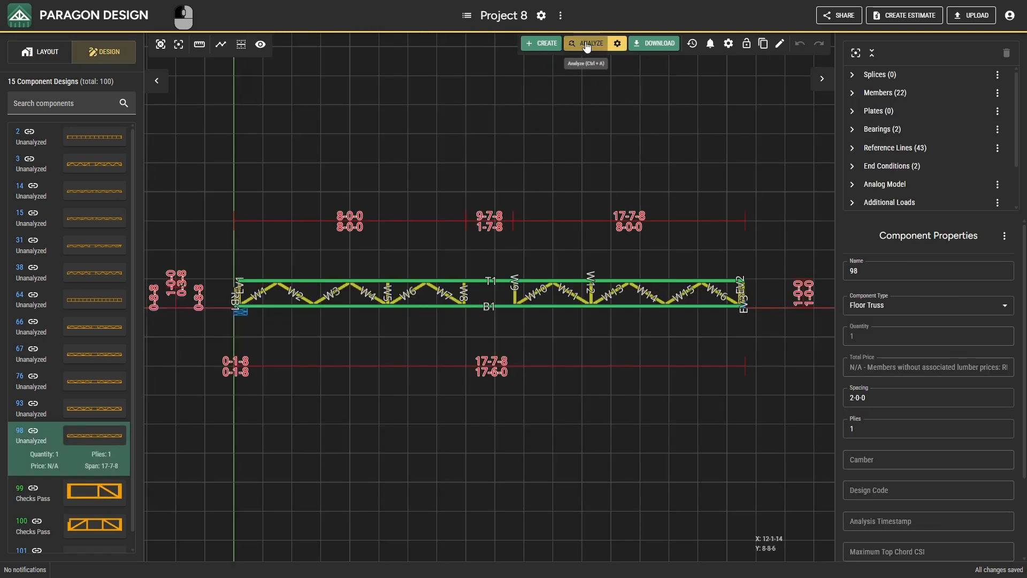
{"action": "left_click", "coordinate": [575, 43]}
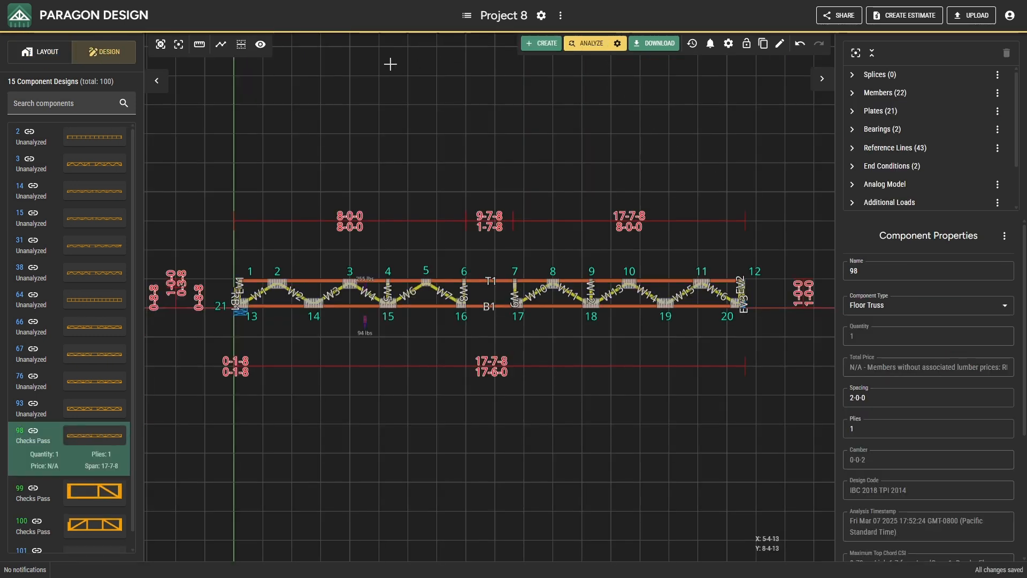
- Return to the layout and assign the existing component design 98 to Envelope 65, the undesigned truss on the opening's west side
{"action": "left_click", "coordinate": [16, 51]}
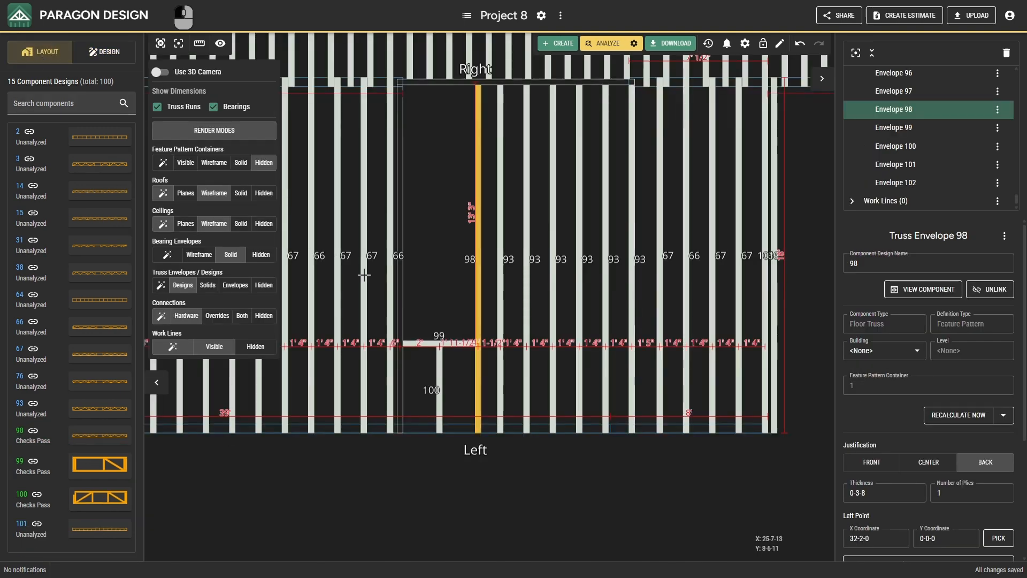
{"action": "left_click", "coordinate": [402, 305]}
{"action": "right_click", "coordinate": [402, 289]}
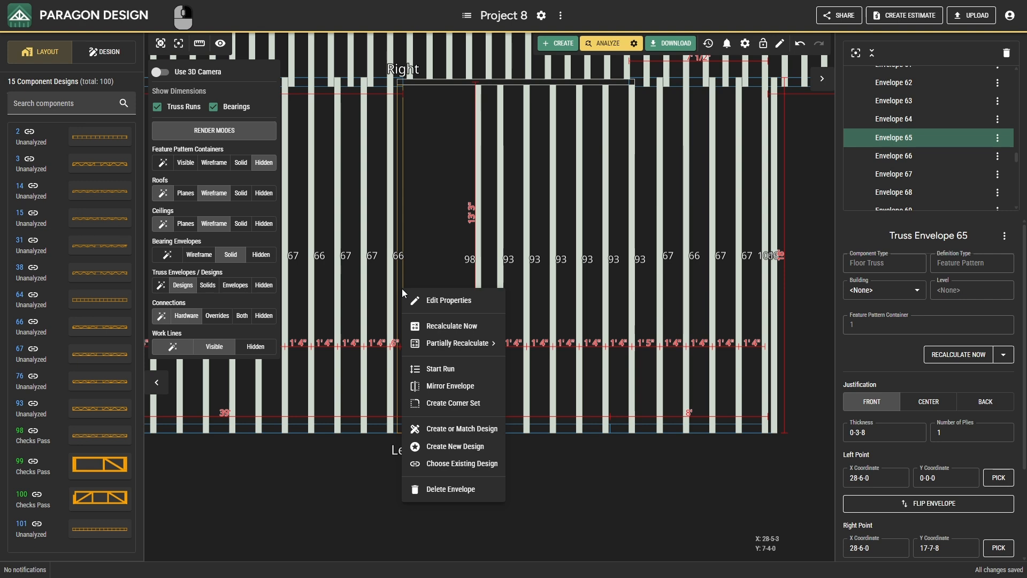
{"action": "left_click", "coordinate": [454, 461]}
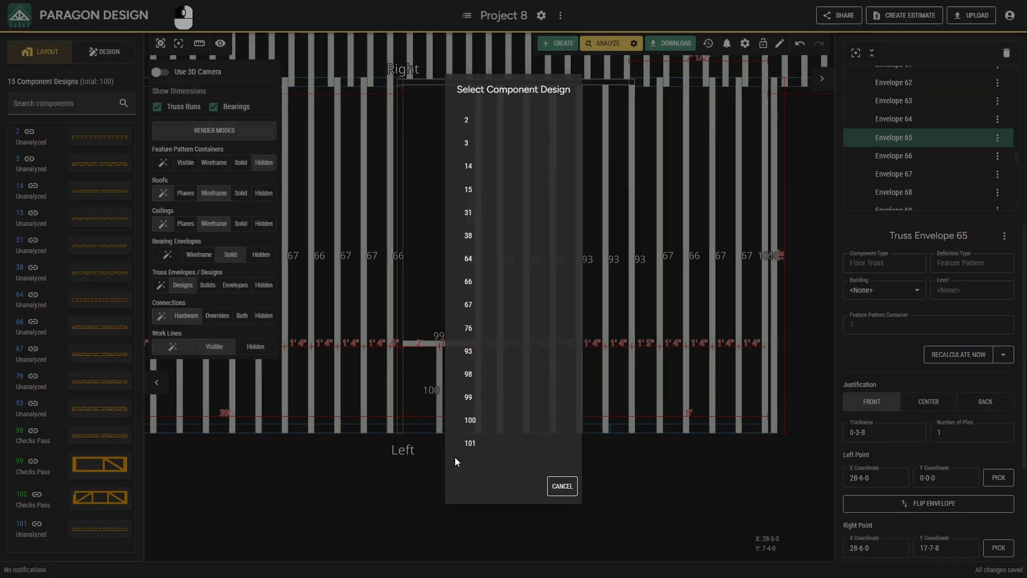
{"action": "left_click", "coordinate": [492, 378]}
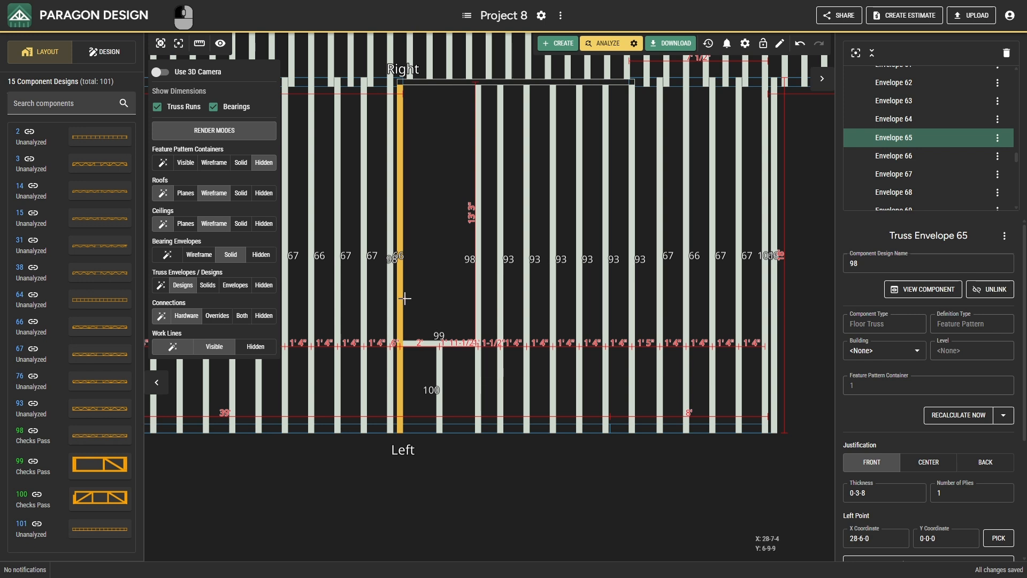
- Create a new component design for Envelope 1, the horizontal girder at the north end of the opening
{"action": "left_click_drag", "start_coordinate": [409, 300], "coordinate": [395, 426]}
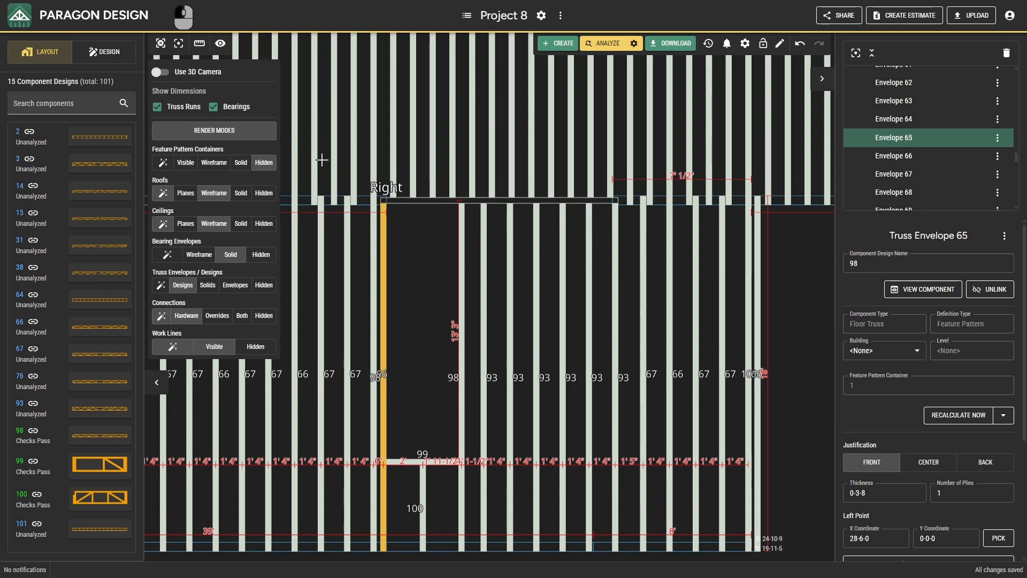
{"action": "right_click", "coordinate": [419, 200]}
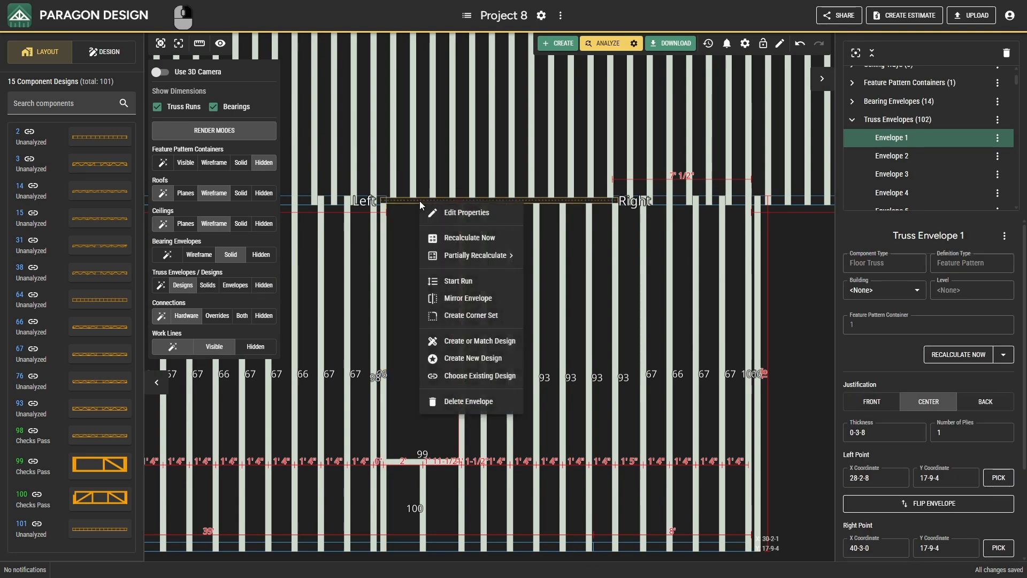
{"action": "left_click", "coordinate": [480, 359]}
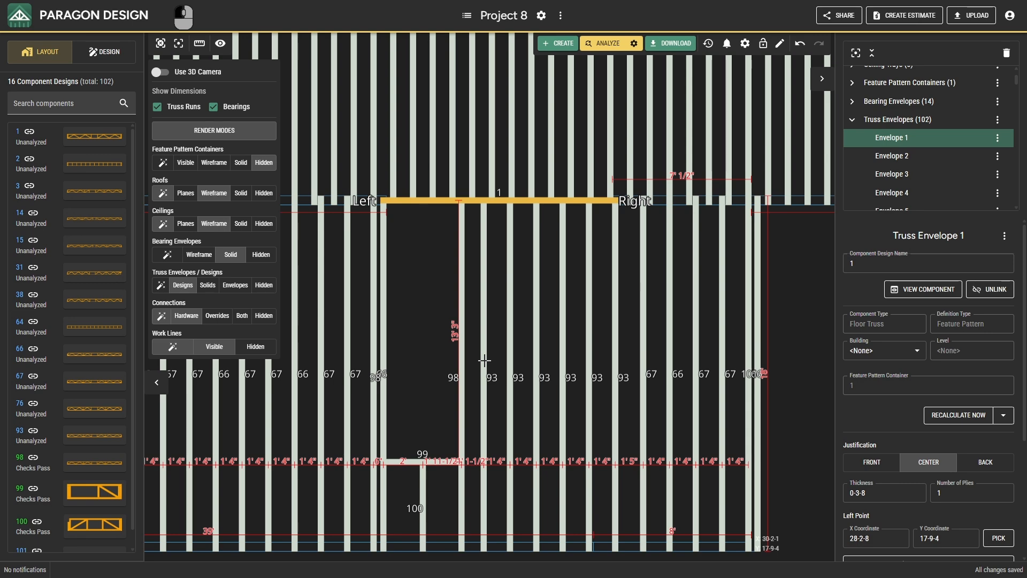
- Switch to the 3D camera and examine the west end of the new girder where it meets the neighbouring trusses
{"action": "left_click", "coordinate": [160, 71]}
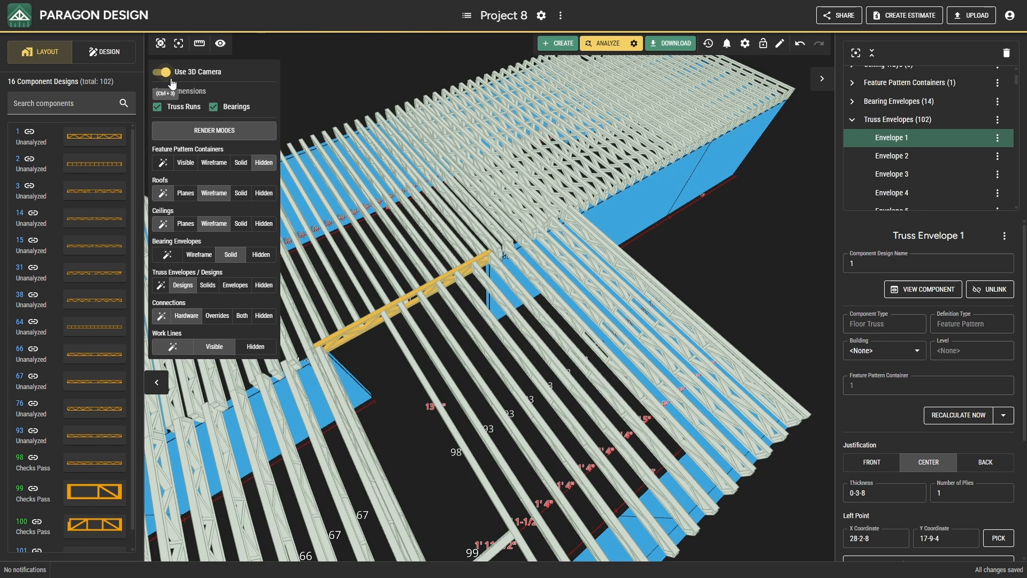
{"action": "right_click_drag", "start_coordinate": [383, 333], "coordinate": [450, 306]}
{"action": "scroll", "coordinate": [447, 265], "scroll_direction": "up", "scroll_amount": 4}
{"action": "left_click_drag", "start_coordinate": [450, 305], "coordinate": [408, 309]}
{"action": "right_click_drag", "start_coordinate": [388, 314], "coordinate": [510, 328]}
{"action": "scroll", "coordinate": [538, 267], "scroll_direction": "up", "scroll_amount": 4}
- Select Envelope 66 beside the opening and add the in-line truss meeting its north end to the selection
{"action": "left_click", "coordinate": [552, 288]}
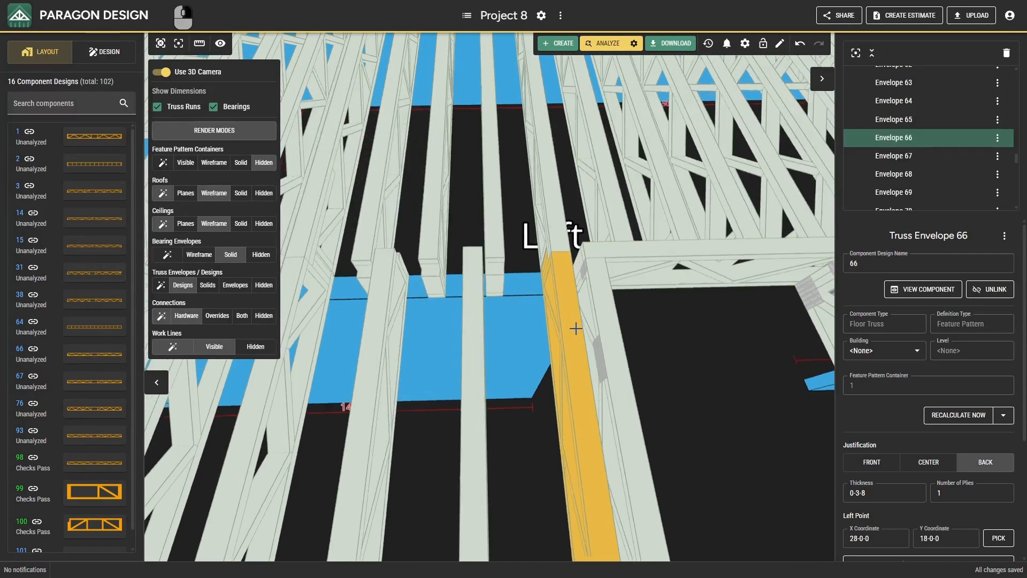
{"action": "left_click_drag", "start_coordinate": [576, 328], "coordinate": [571, 300]}
{"action": "right_click_drag", "start_coordinate": [570, 300], "coordinate": [637, 364]}
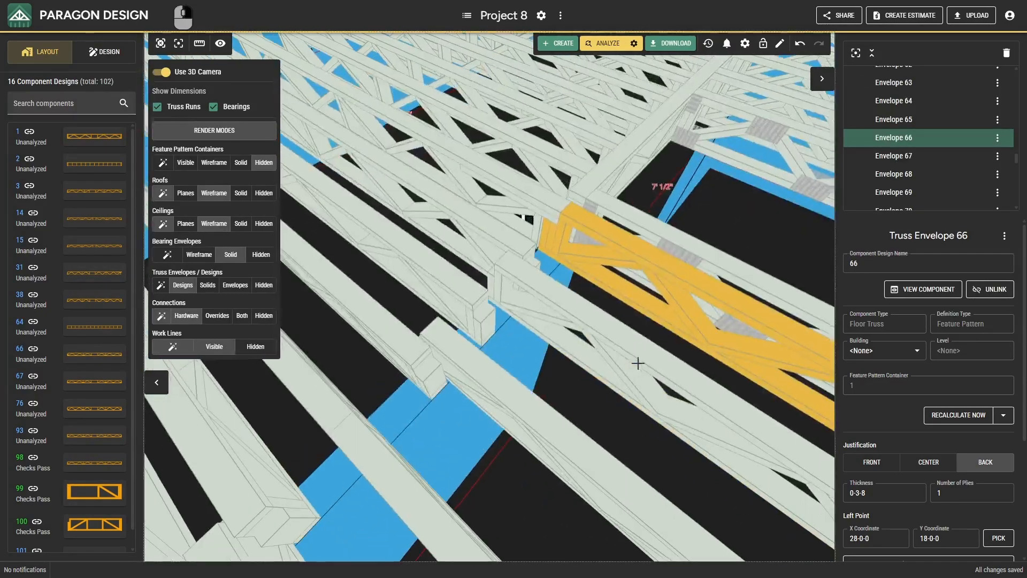
{"action": "left_click", "coordinate": [550, 217], "text": "ctrl"}
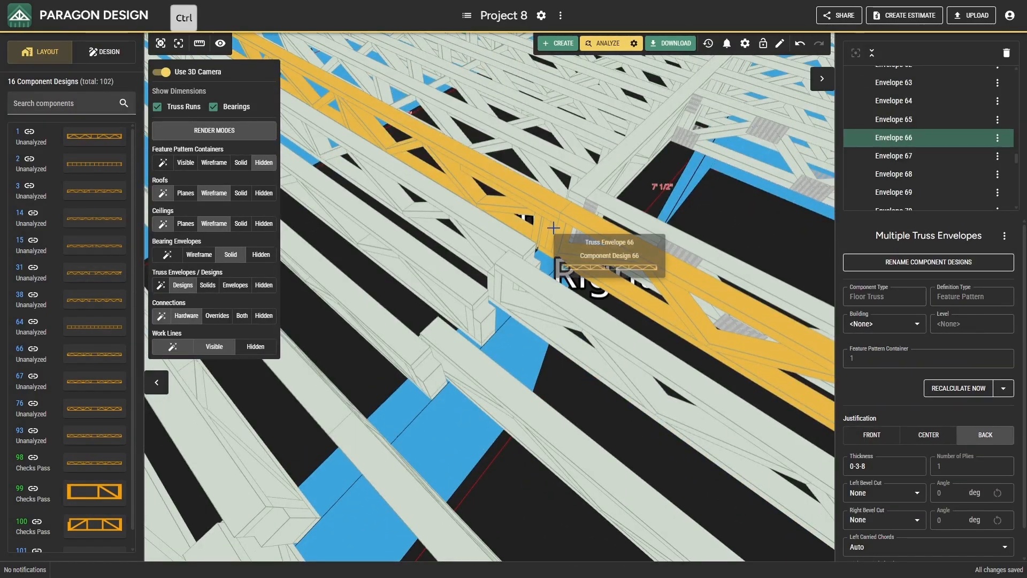
{"action": "scroll", "coordinate": [554, 231], "scroll_direction": "up", "scroll_amount": 4}
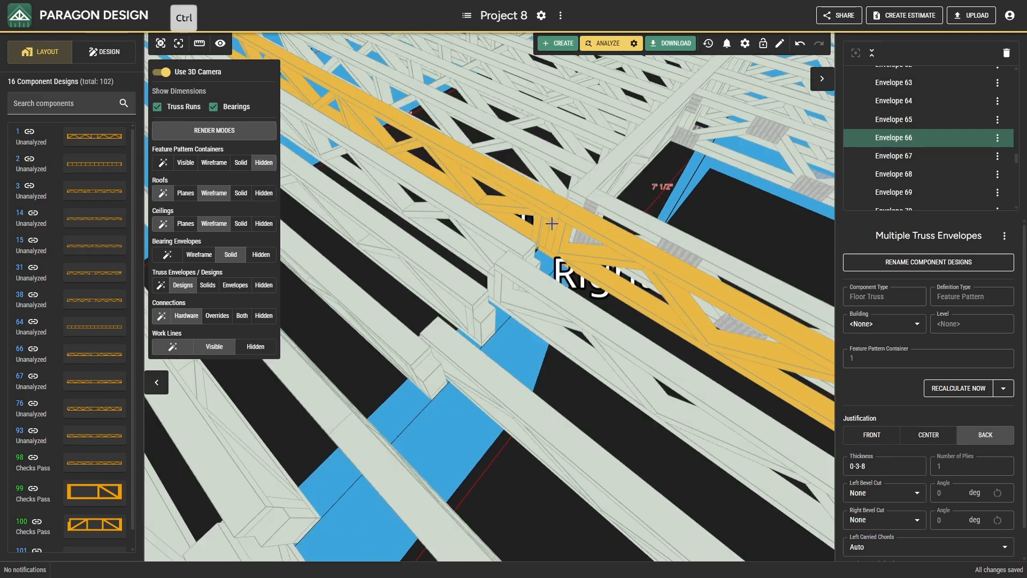